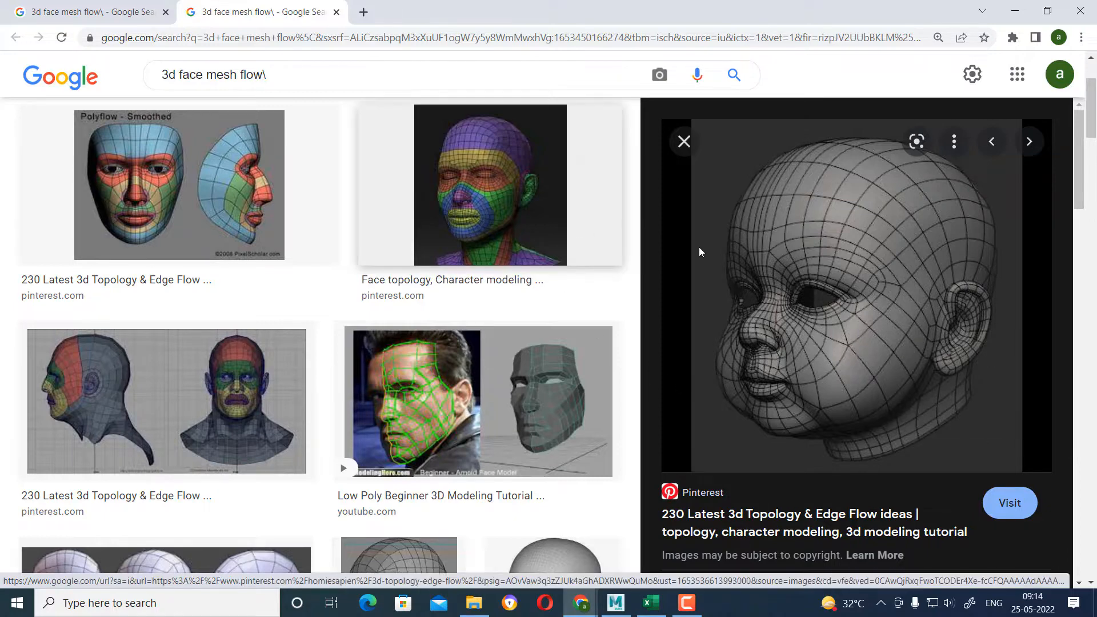
# Examine the 3D face mesh flow image results, enlarging the wireframe head and the carlos 3d modelling topology reference.
pyautogui.scroll(-3, 548, 431)
pyautogui.scroll(-2, 548, 431)
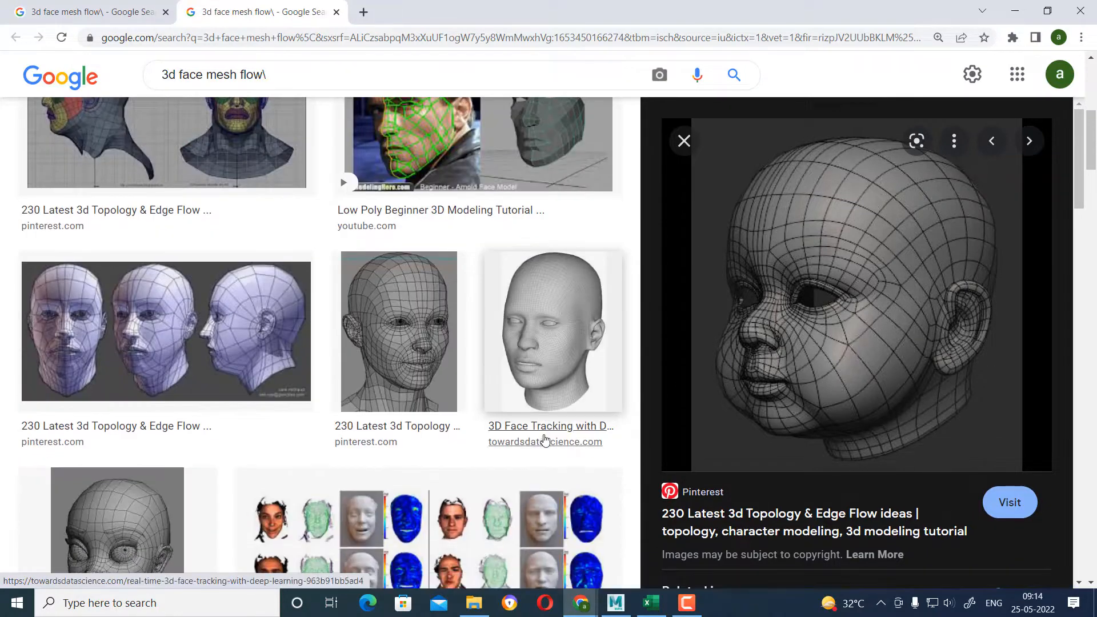
pyautogui.click(402, 319)
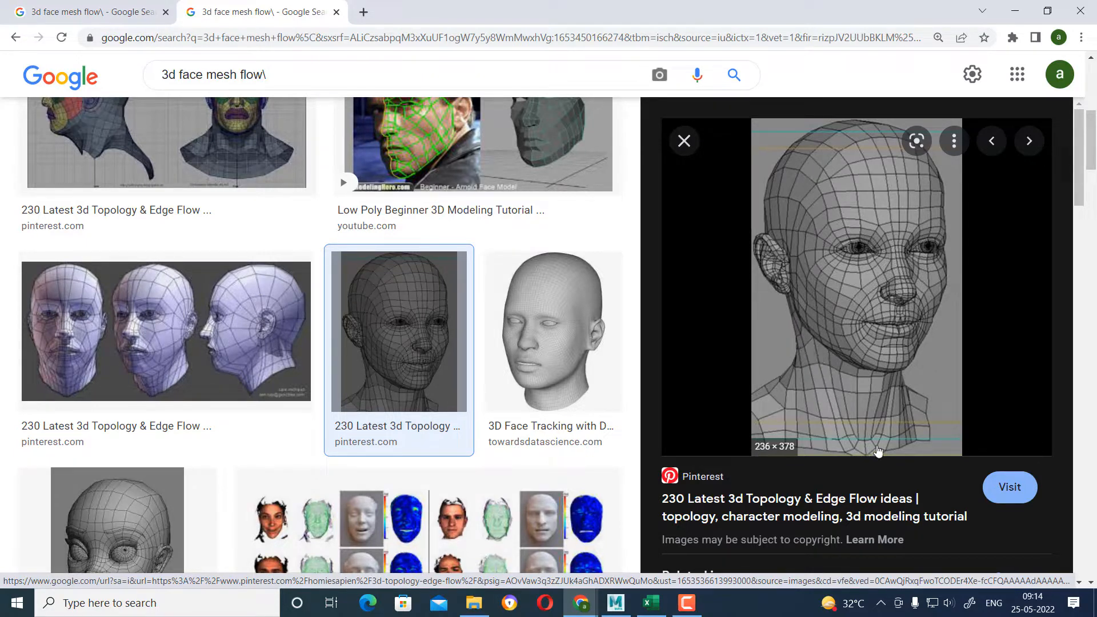
pyautogui.scroll(-6, 428, 412)
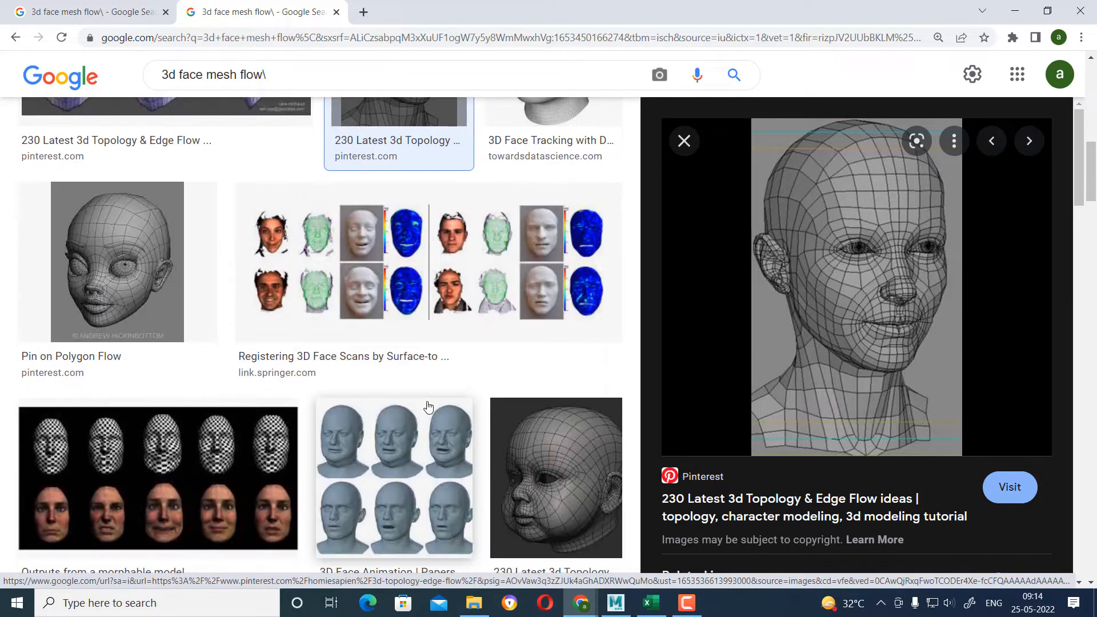
pyautogui.scroll(-14, 426, 416)
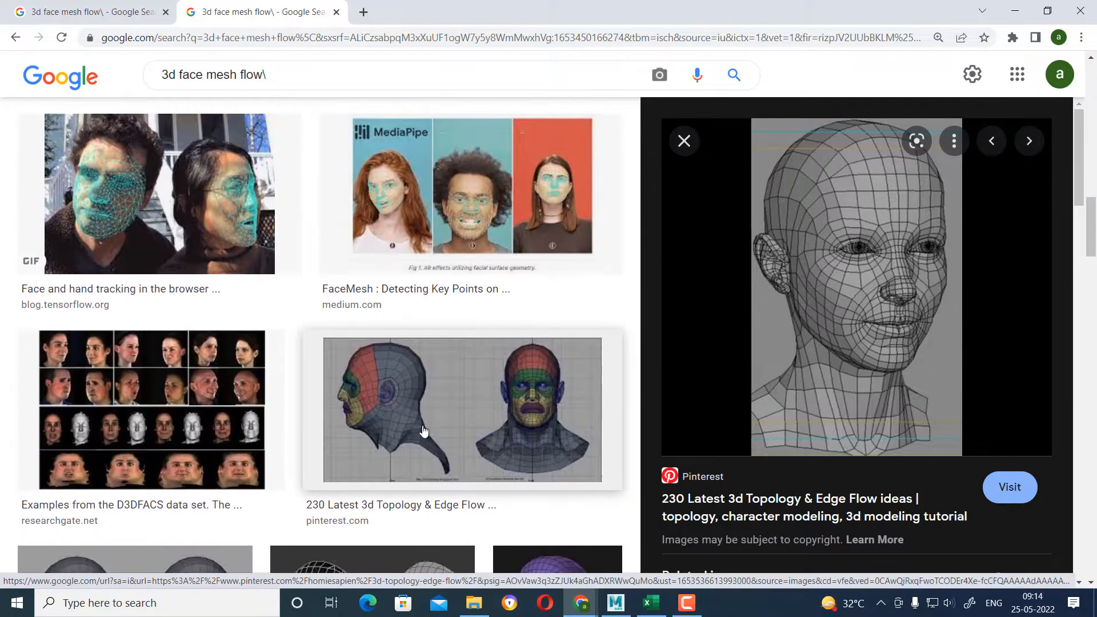
pyautogui.scroll(-16, 423, 437)
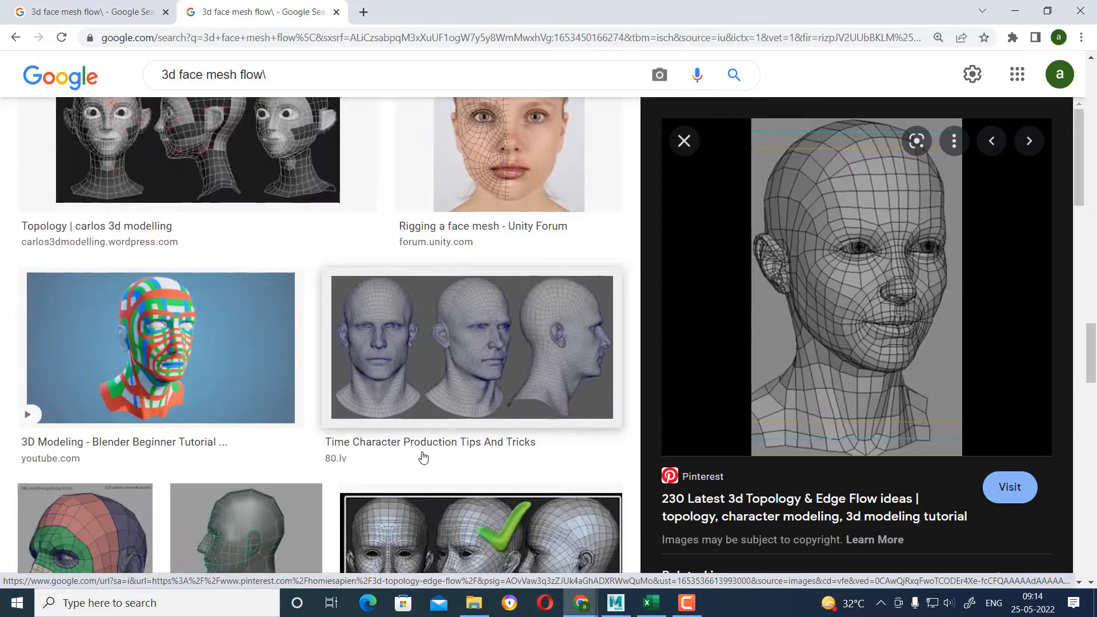
pyautogui.click(274, 186)
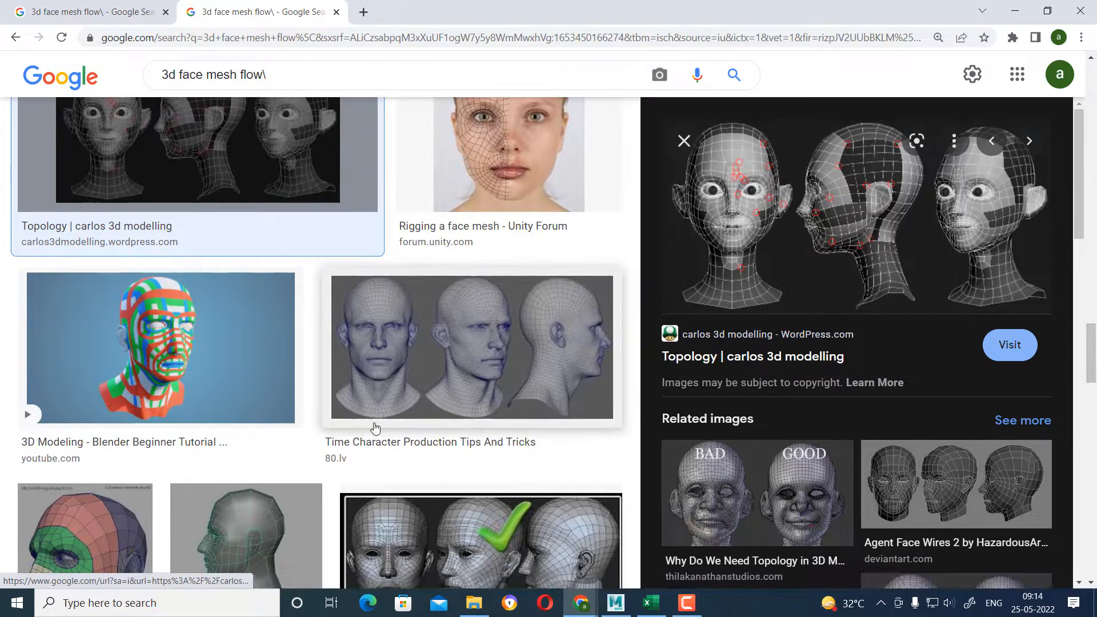
pyautogui.scroll(-5, 754, 300)
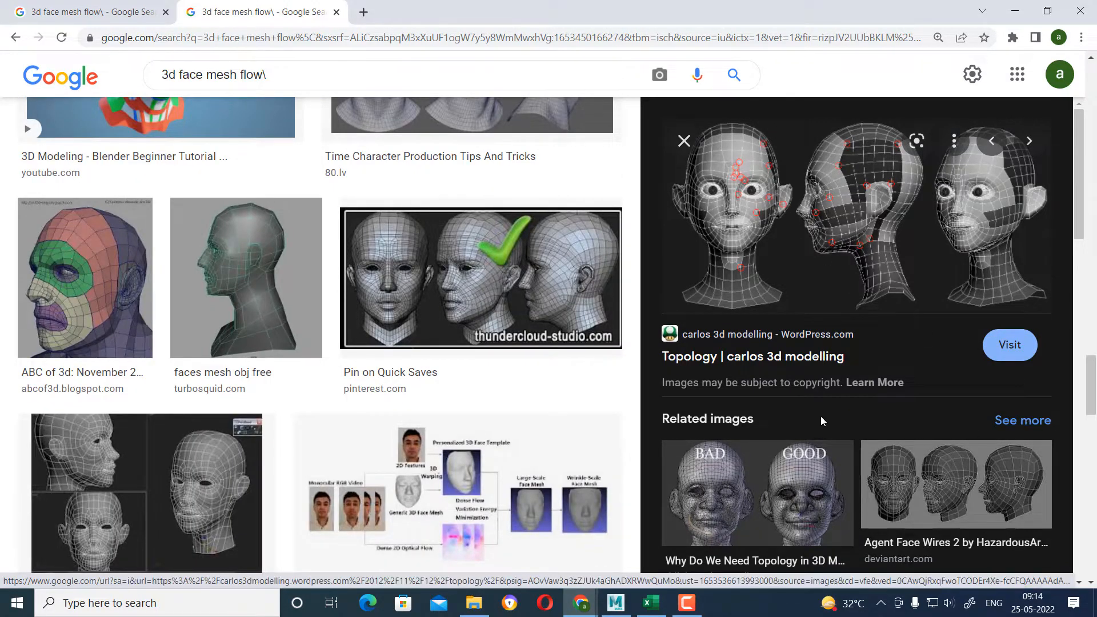
pyautogui.scroll(-7, 820, 421)
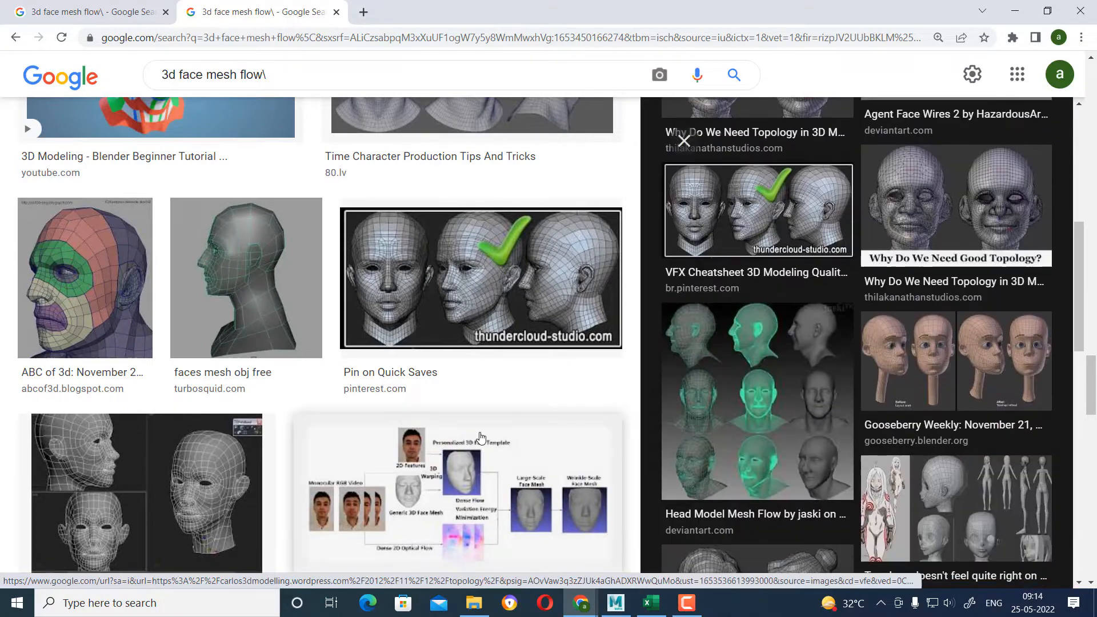
pyautogui.scroll(-5, 483, 428)
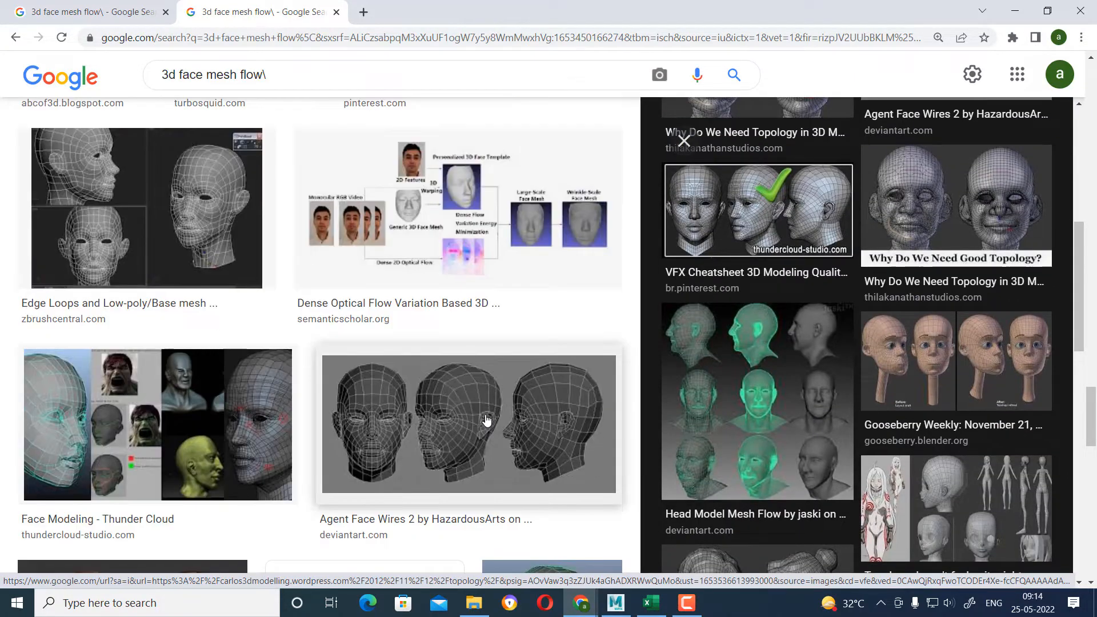
pyautogui.scroll(-6, 486, 420)
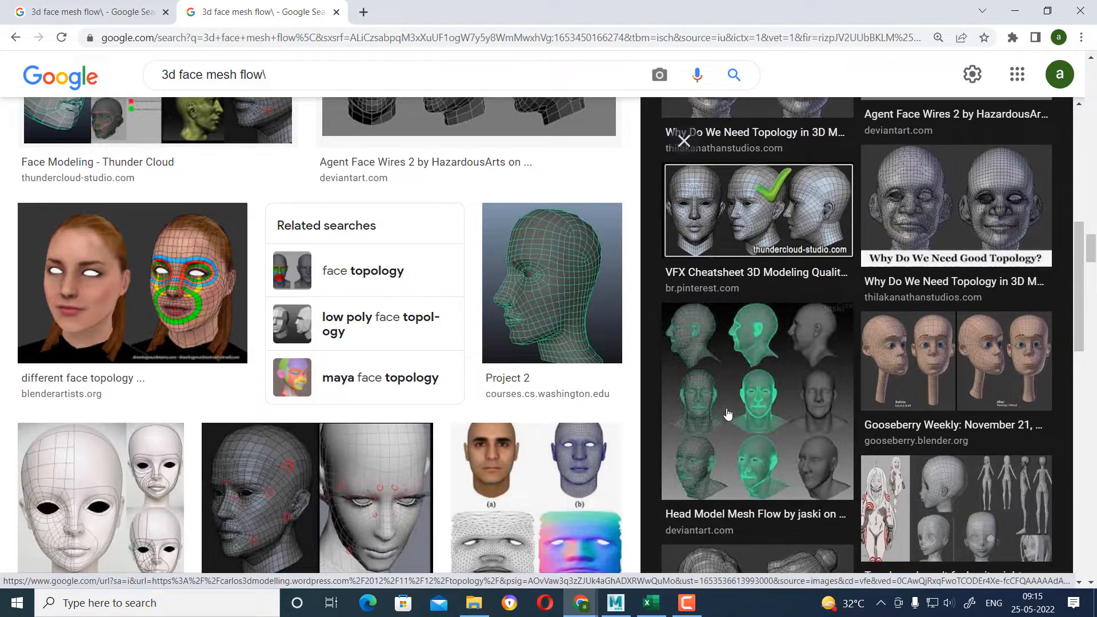
# Switch to Maya and select the edge loop around the eye hole of the cartoon face mesh.
pyautogui.click(616, 603)
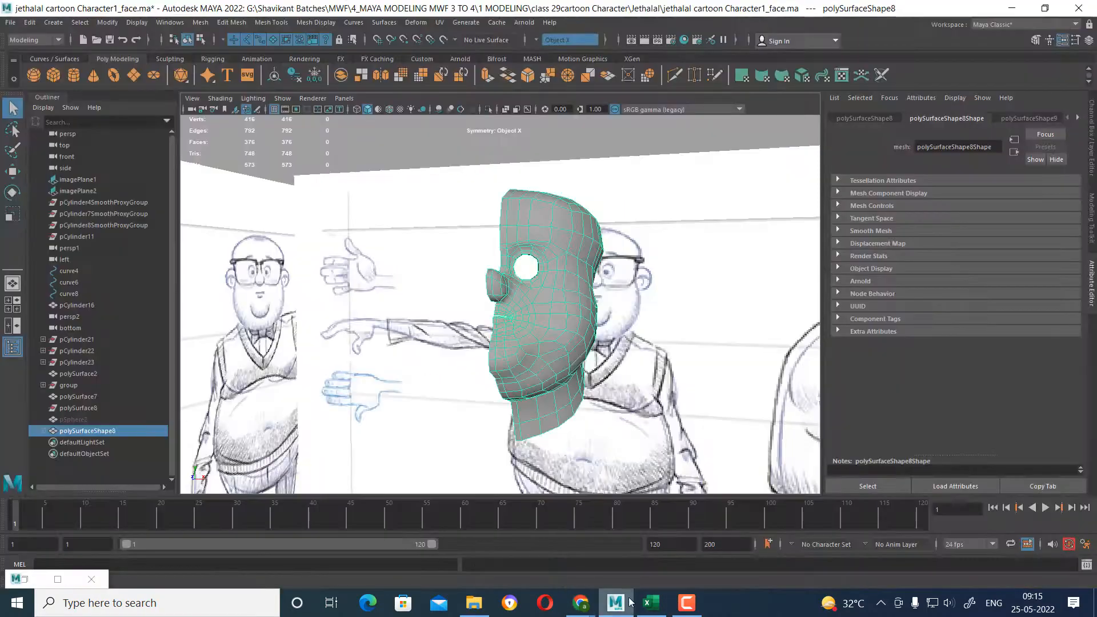
pyautogui.keyDown('alt'); pyautogui.moveTo(629, 308); pyautogui.dragTo(571, 320); pyautogui.keyUp('alt')
pyautogui.keyDown('alt'); pyautogui.moveTo(571, 320); pyautogui.dragTo(605, 372, button='right'); pyautogui.keyUp('alt')
pyautogui.keyDown('alt'); pyautogui.moveTo(605, 371); pyautogui.dragTo(594, 343); pyautogui.keyUp('alt')
pyautogui.keyDown('alt'); pyautogui.moveTo(595, 343); pyautogui.dragTo(597, 392, button='right'); pyautogui.keyUp('alt')
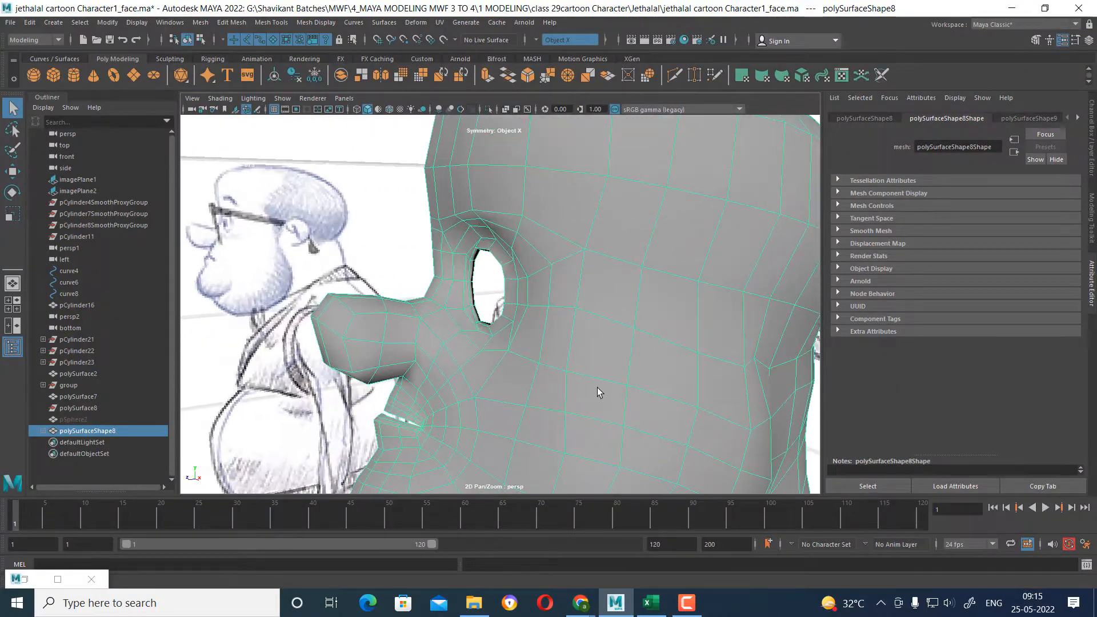
pyautogui.keyDown('alt'); pyautogui.moveTo(598, 392); pyautogui.dragTo(617, 388); pyautogui.keyUp('alt')
pyautogui.keyDown('alt'); pyautogui.moveTo(617, 388); pyautogui.dragTo(627, 436, button='right'); pyautogui.keyUp('alt')
pyautogui.keyDown('alt'); pyautogui.moveTo(627, 436); pyautogui.dragTo(610, 392); pyautogui.keyUp('alt')
pyautogui.moveTo(609, 392)
pyautogui.keyDown('alt'); pyautogui.mouseDown(button='right')
pyautogui.moveTo(560, 345)
pyautogui.moveTo(591, 386)
pyautogui.mouseUp(button='right'); pyautogui.keyUp('alt')
pyautogui.keyDown('alt'); pyautogui.moveTo(592, 386); pyautogui.dragTo(584, 312); pyautogui.keyUp('alt')
pyautogui.keyDown('alt'); pyautogui.moveTo(583, 307); pyautogui.dragTo(827, 457, button='right'); pyautogui.keyUp('alt')
pyautogui.click(582, 244)
pyautogui.keyDown('alt'); pyautogui.moveTo(642, 330); pyautogui.dragTo(577, 325, button='right'); pyautogui.keyUp('alt')
pyautogui.keyDown('alt'); pyautogui.moveTo(577, 326); pyautogui.dragTo(543, 324); pyautogui.keyUp('alt')
pyautogui.keyDown('alt'); pyautogui.moveTo(544, 324); pyautogui.dragTo(585, 349, button='right'); pyautogui.keyUp('alt')
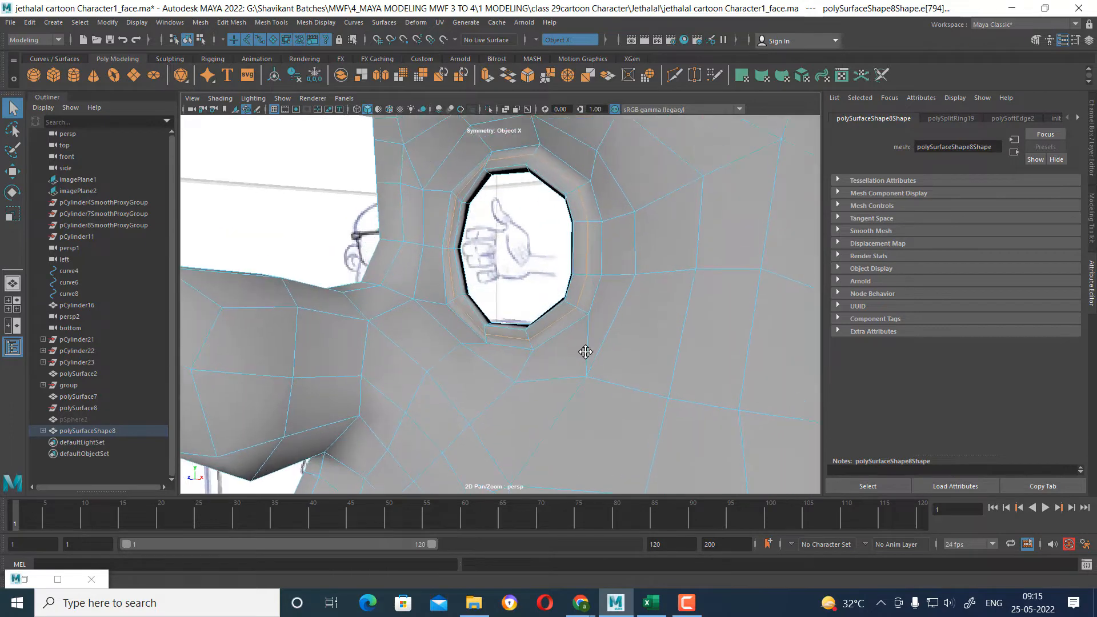
pyautogui.moveTo(585, 350)
pyautogui.keyDown('alt'); pyautogui.mouseDown()
pyautogui.moveTo(575, 355)
pyautogui.moveTo(665, 371)
pyautogui.moveTo(617, 348)
pyautogui.moveTo(589, 349)
pyautogui.mouseUp(); pyautogui.keyUp('alt')
# Activate the Move tool and turn on the smooth mesh preview for the face.
pyautogui.press('w')
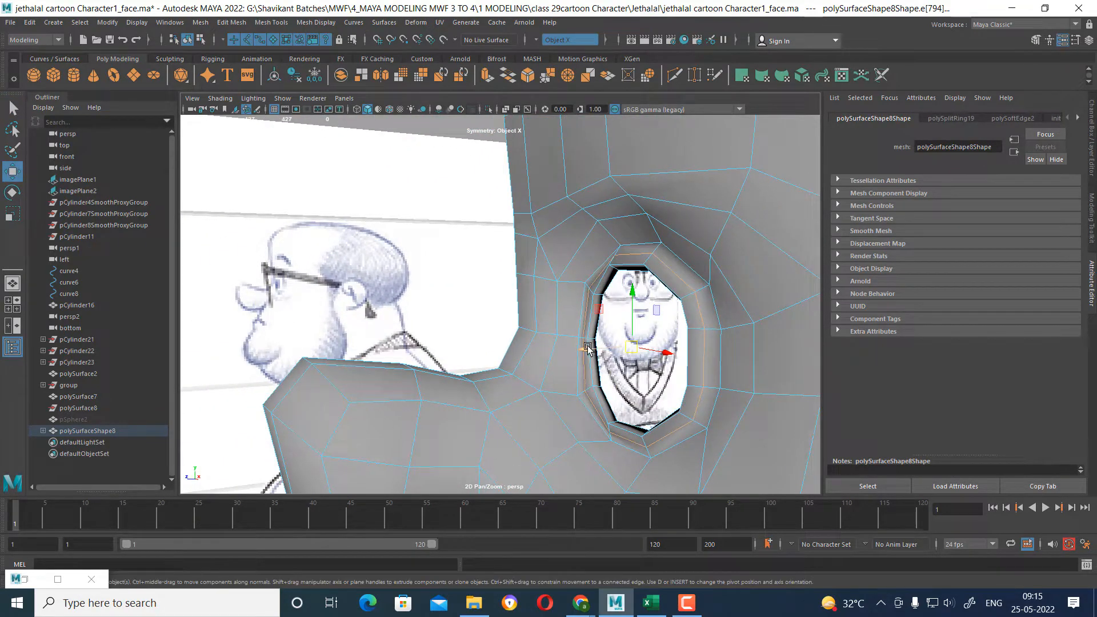
pyautogui.press('3')
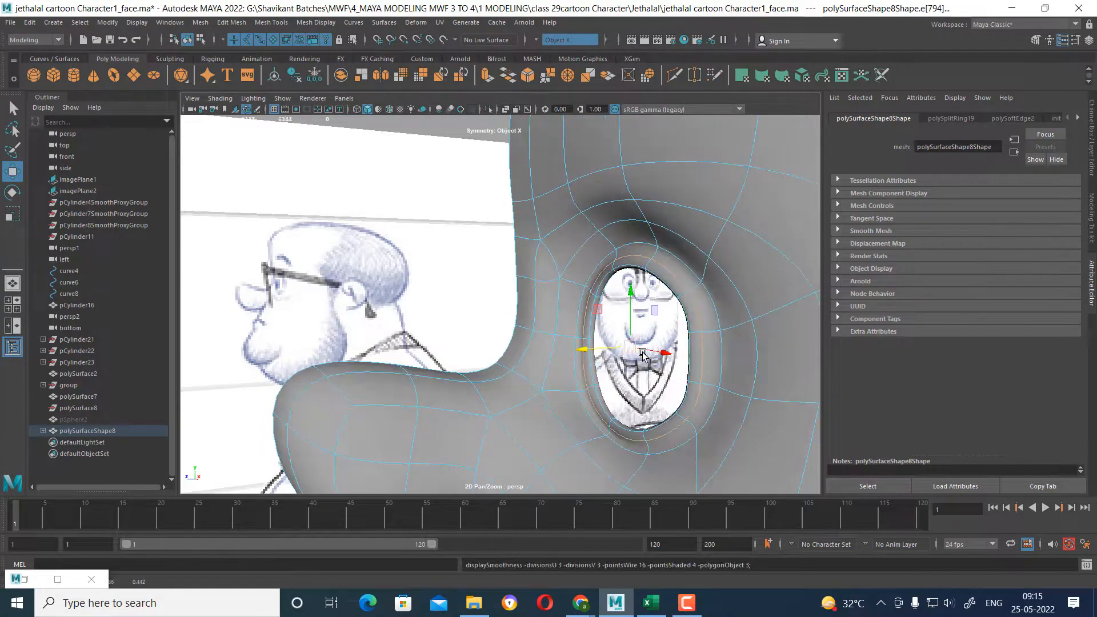
pyautogui.keyDown('alt'); pyautogui.moveTo(587, 350); pyautogui.dragTo(662, 300); pyautogui.keyUp('alt')
pyautogui.scroll(-4, 662, 300)
pyautogui.keyDown('alt'); pyautogui.moveTo(560, 321); pyautogui.dragTo(502, 299); pyautogui.keyUp('alt')
pyautogui.scroll(10, 575, 337)
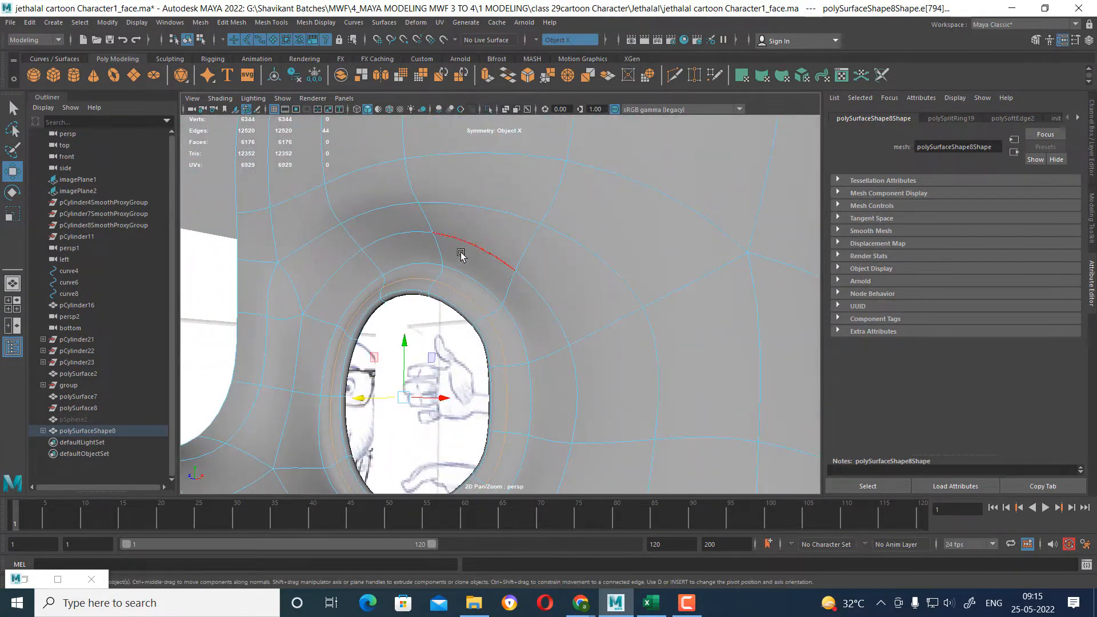
# Select the edges just above the eye hole and move them slightly down and forward.
pyautogui.click(439, 246)
pyautogui.scroll(-10, 578, 391)
pyautogui.keyDown('alt'); pyautogui.moveTo(540, 354); pyautogui.dragTo(553, 308); pyautogui.keyUp('alt')
pyautogui.scroll(8, 553, 309)
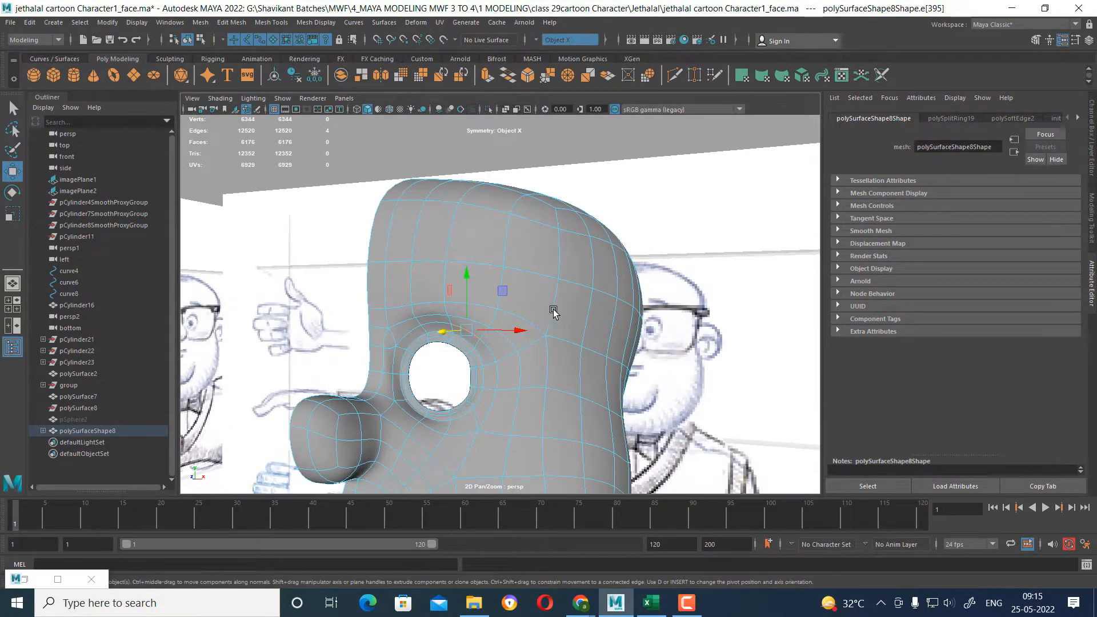
pyautogui.keyDown('alt'); pyautogui.moveTo(552, 375); pyautogui.dragTo(532, 375); pyautogui.keyUp('alt')
pyautogui.keyDown('shift'); pyautogui.click(459, 328); pyautogui.keyUp('shift')
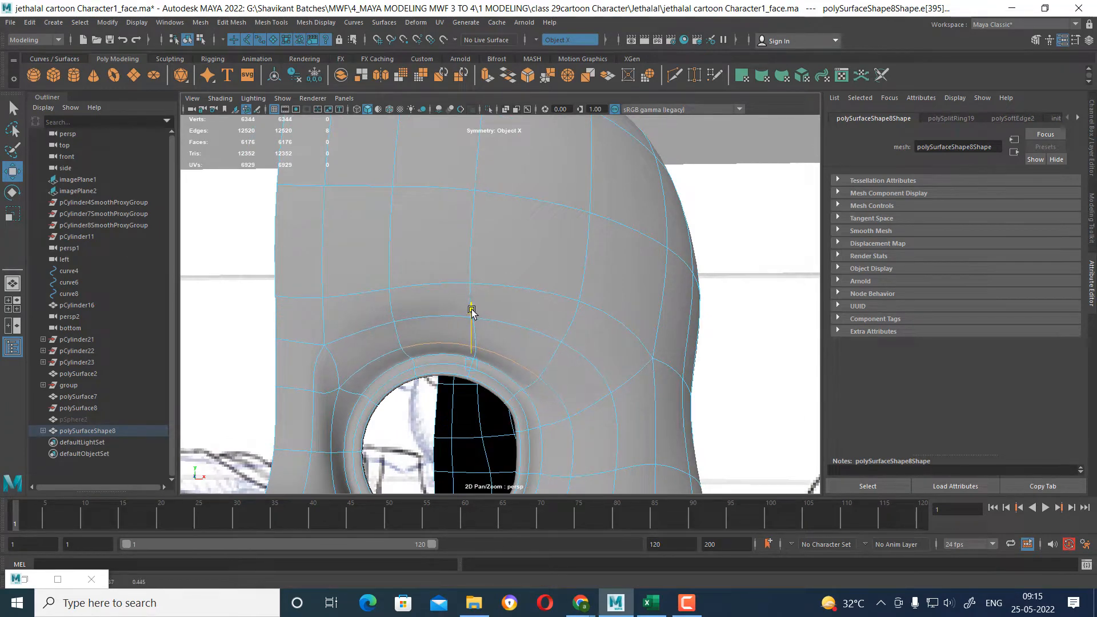
pyautogui.keyDown('alt'); pyautogui.moveTo(473, 309); pyautogui.dragTo(436, 321); pyautogui.keyUp('alt')
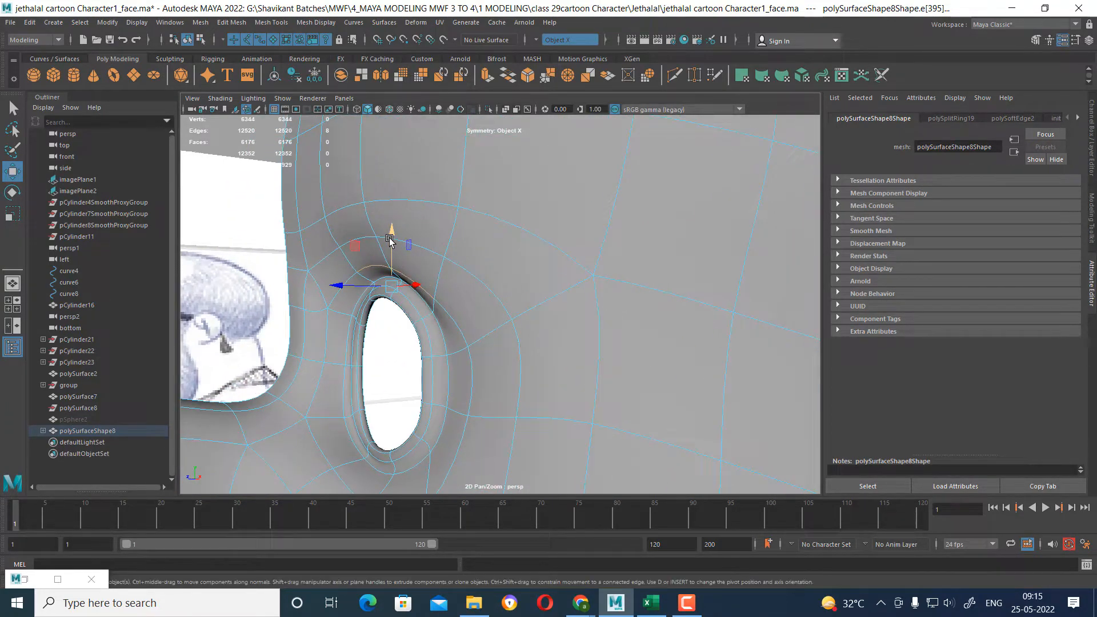
pyautogui.moveTo(388, 237); pyautogui.dragTo(388, 244)
pyautogui.moveTo(345, 290); pyautogui.dragTo(342, 290)
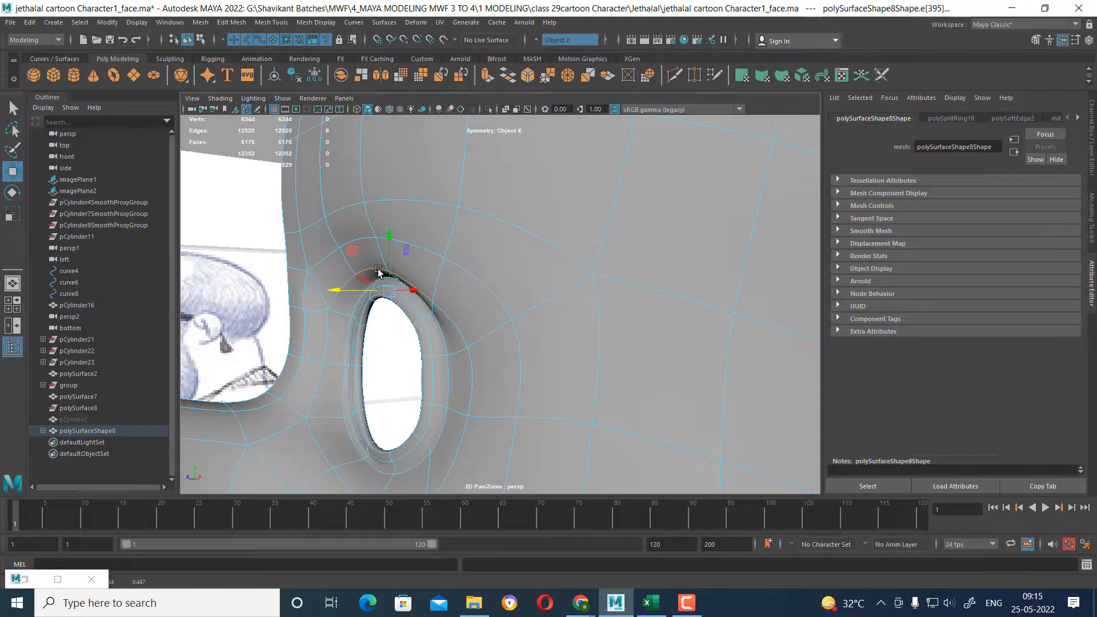
# Select the next edge higher above the eye socket and adjust its depth along the front-back axis.
pyautogui.click(417, 240)
pyautogui.keyDown('alt'); pyautogui.moveTo(451, 226); pyautogui.dragTo(414, 240); pyautogui.keyUp('alt')
pyautogui.keyDown('alt'); pyautogui.moveTo(354, 234); pyautogui.dragTo(413, 256, button='middle'); pyautogui.keyUp('alt')
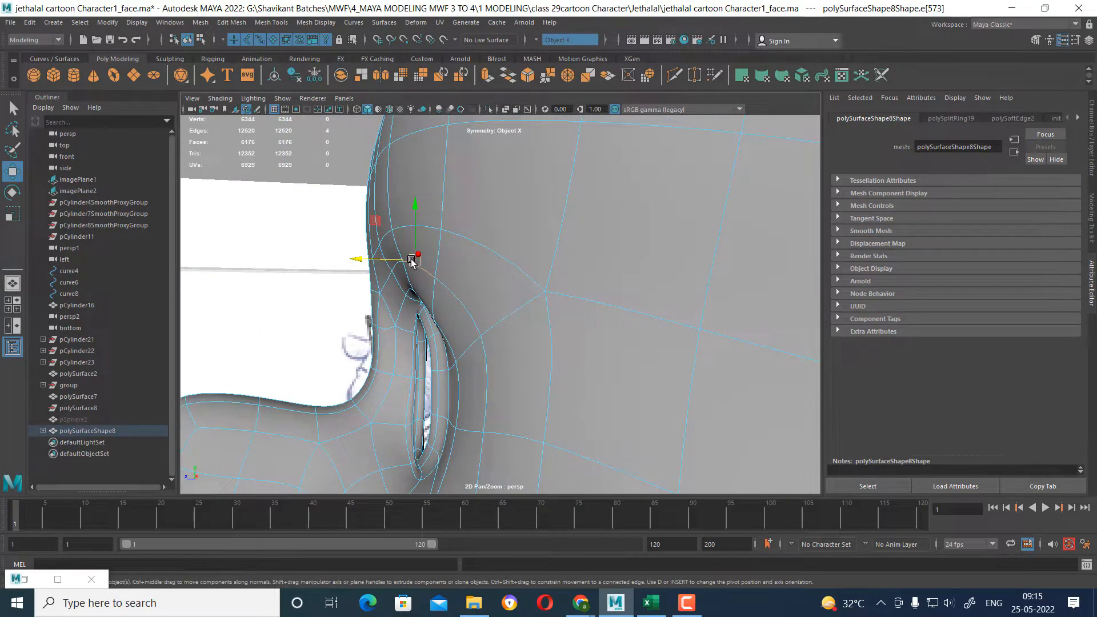
pyautogui.moveTo(412, 260); pyautogui.dragTo(624, 309)
# Raise the brow edges above the eye hole slightly to smooth out the brow curve.
pyautogui.click(587, 241)
pyautogui.keyDown('alt'); pyautogui.moveTo(588, 240); pyautogui.dragTo(554, 236); pyautogui.keyUp('alt')
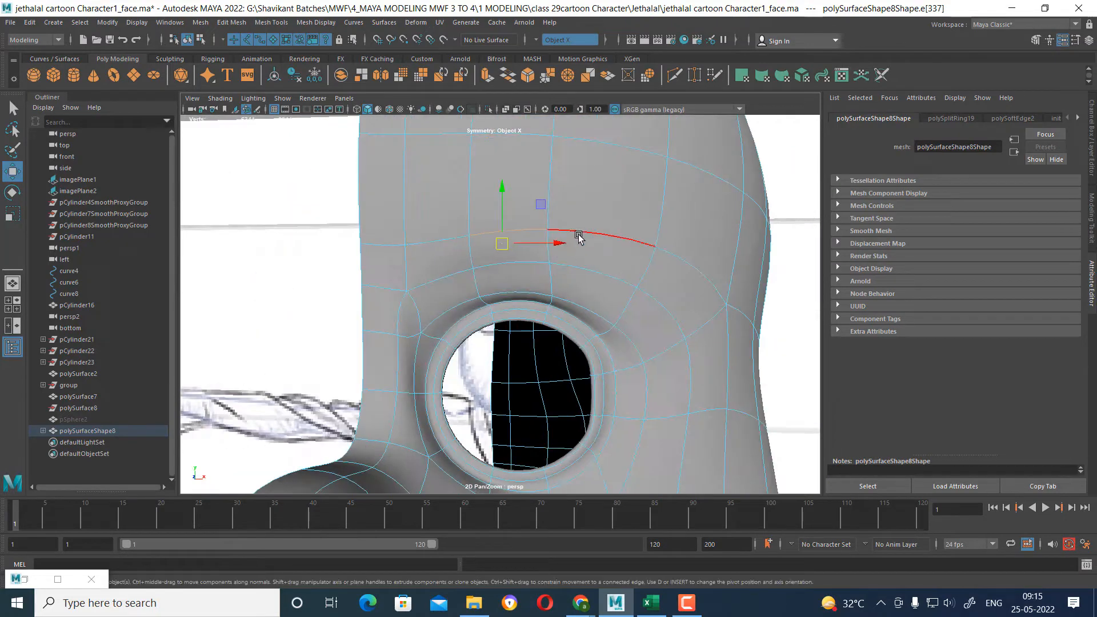
pyautogui.click(578, 237)
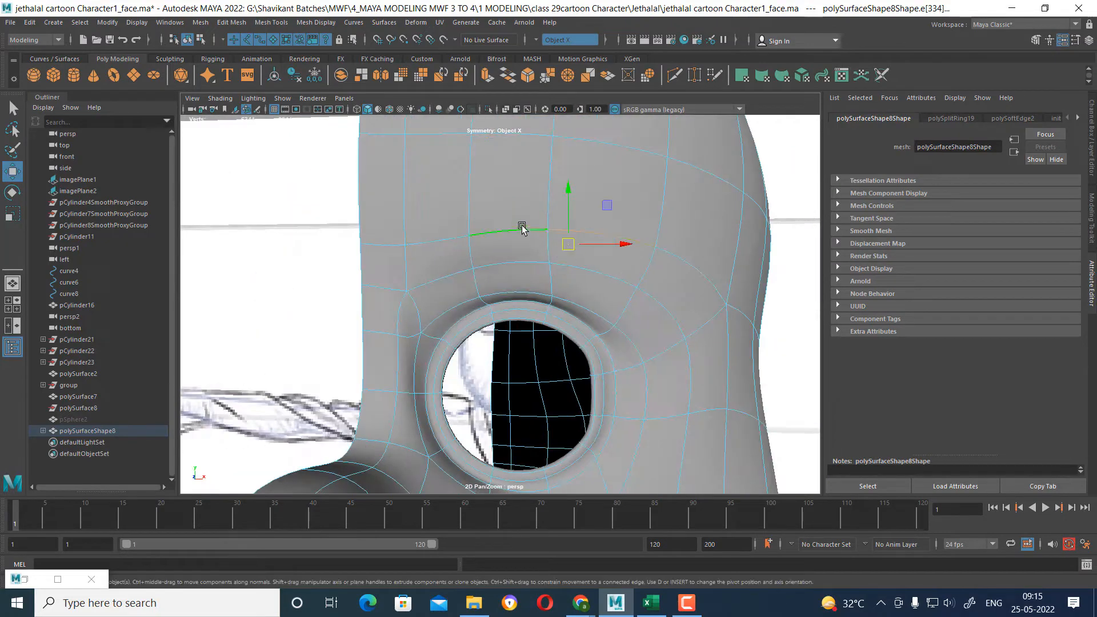
pyautogui.click(454, 237)
pyautogui.scroll(-5, 524, 258)
pyautogui.scroll(2, 524, 257)
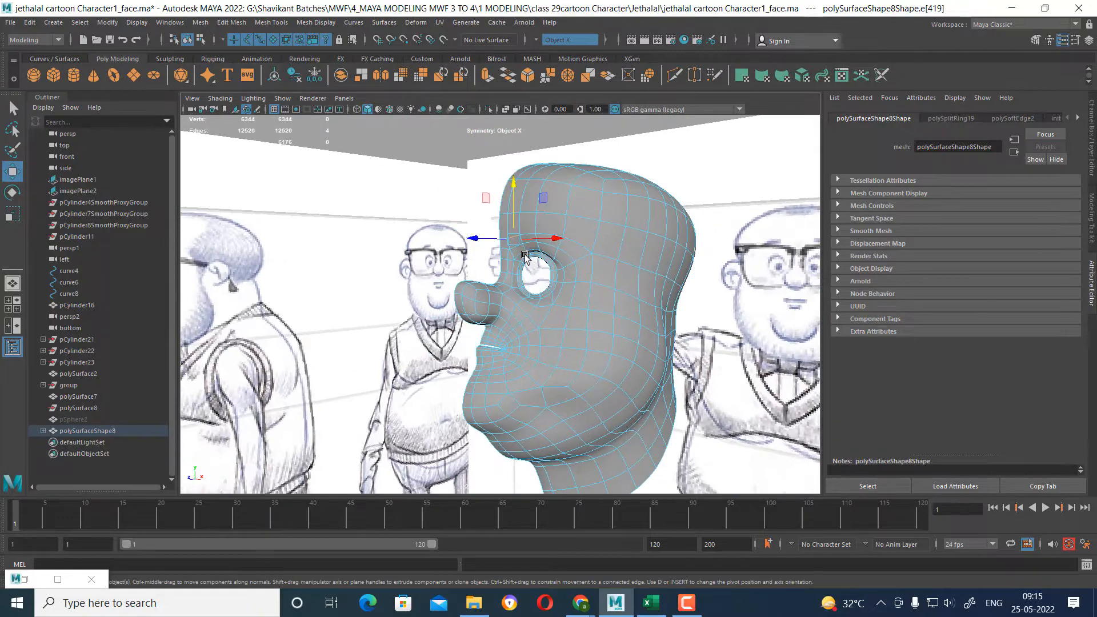
# Cut a new edge path with Multi-Cut from the chin's front border below the mouth across to the lower-cheek vertex.
pyautogui.scroll(10, 561, 354)
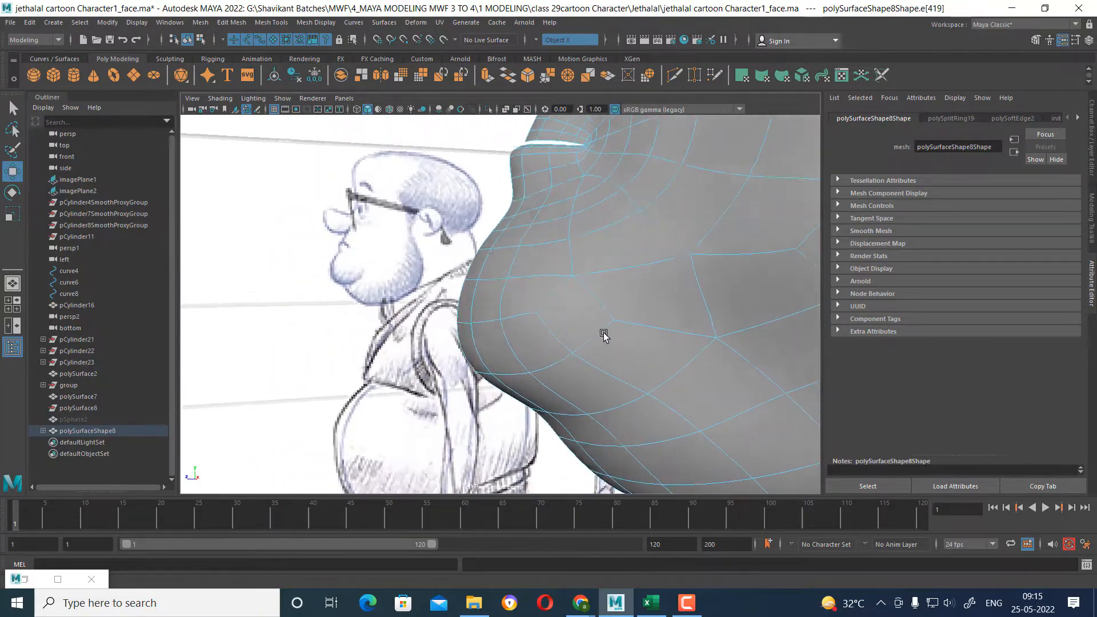
pyautogui.scroll(2, 604, 335)
pyautogui.scroll(3, 628, 337)
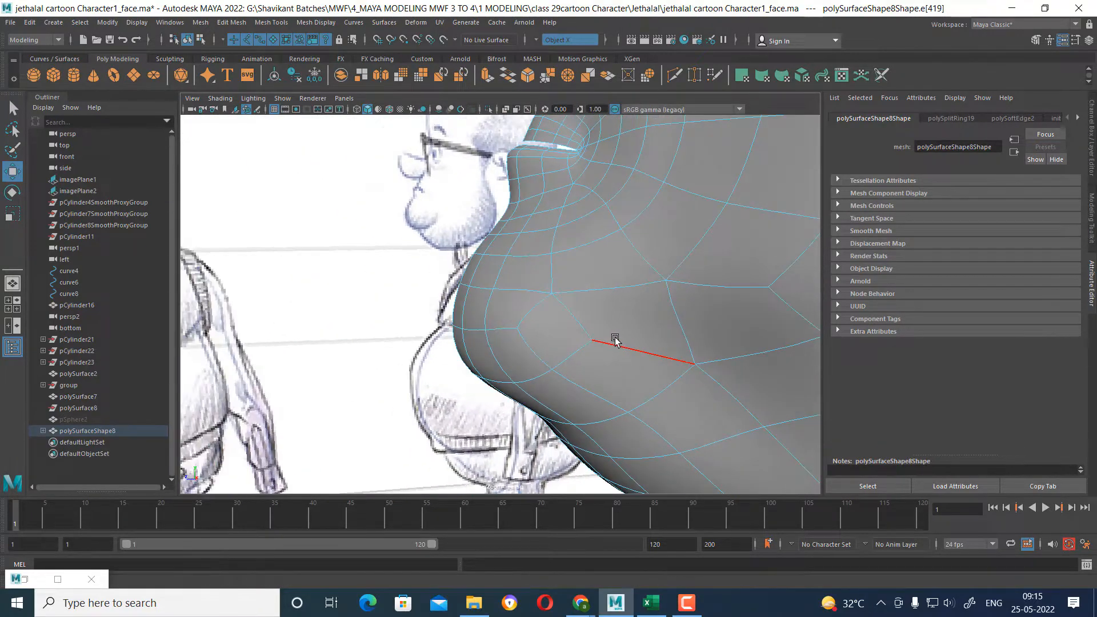
pyautogui.scroll(-3, 571, 274)
pyautogui.scroll(-6, 628, 280)
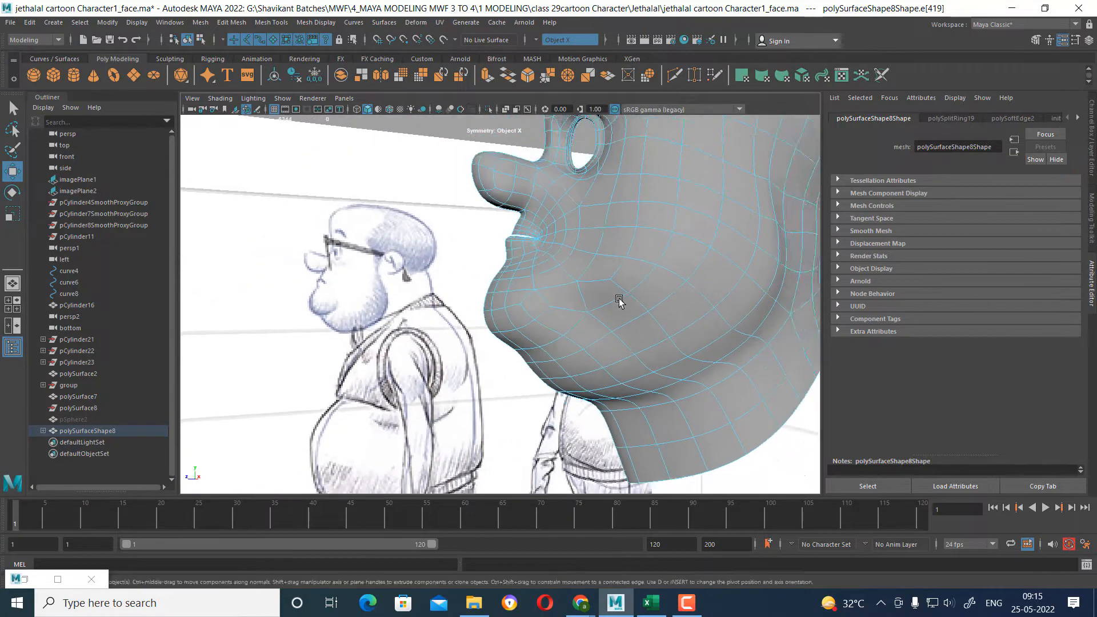
pyautogui.scroll(3, 623, 299)
pyautogui.moveTo(632, 290)
pyautogui.mouseDown(button='right')
pyautogui.moveTo(651, 263)
pyautogui.moveTo(674, 290)
pyautogui.moveTo(624, 287)
pyautogui.mouseUp(button='right')
pyautogui.scroll(3, 663, 292)
pyautogui.keyDown('alt'); pyautogui.moveTo(629, 321); pyautogui.dragTo(657, 351); pyautogui.keyUp('alt')
pyautogui.scroll(2, 658, 351)
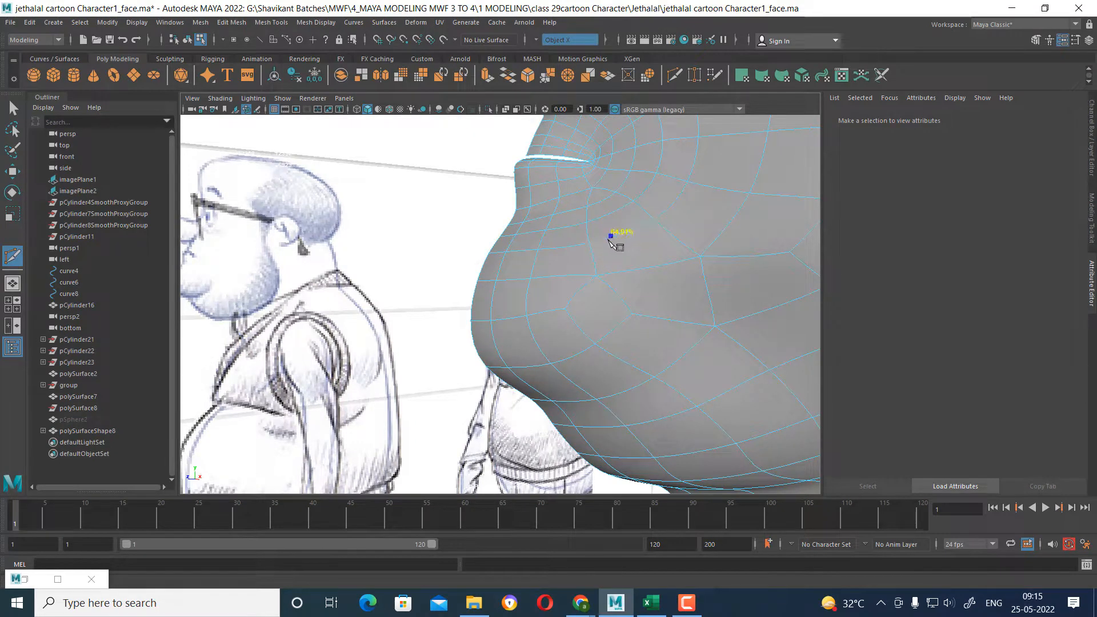
pyautogui.click(585, 246)
pyautogui.click(665, 263)
pyautogui.click(714, 329)
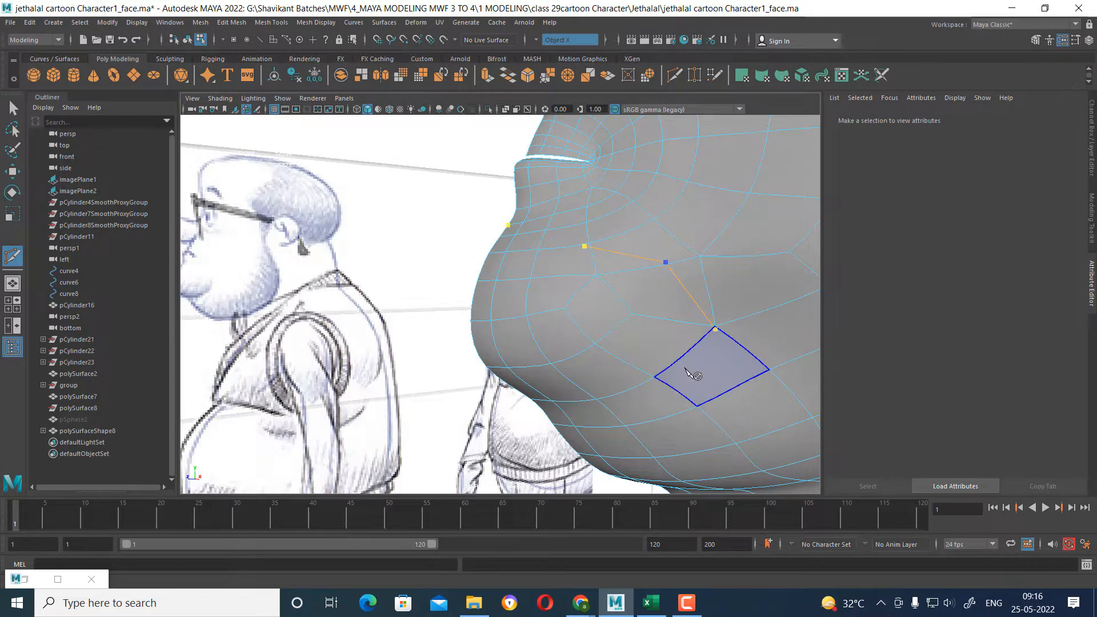
pyautogui.press('Return')
# Return to the Move tool and set its symmetry to Off in the tool settings.
pyautogui.press('w')
pyautogui.keyDown('alt'); pyautogui.moveTo(690, 352); pyautogui.dragTo(817, 302); pyautogui.keyUp('alt')
pyautogui.scroll(-4, 817, 302)
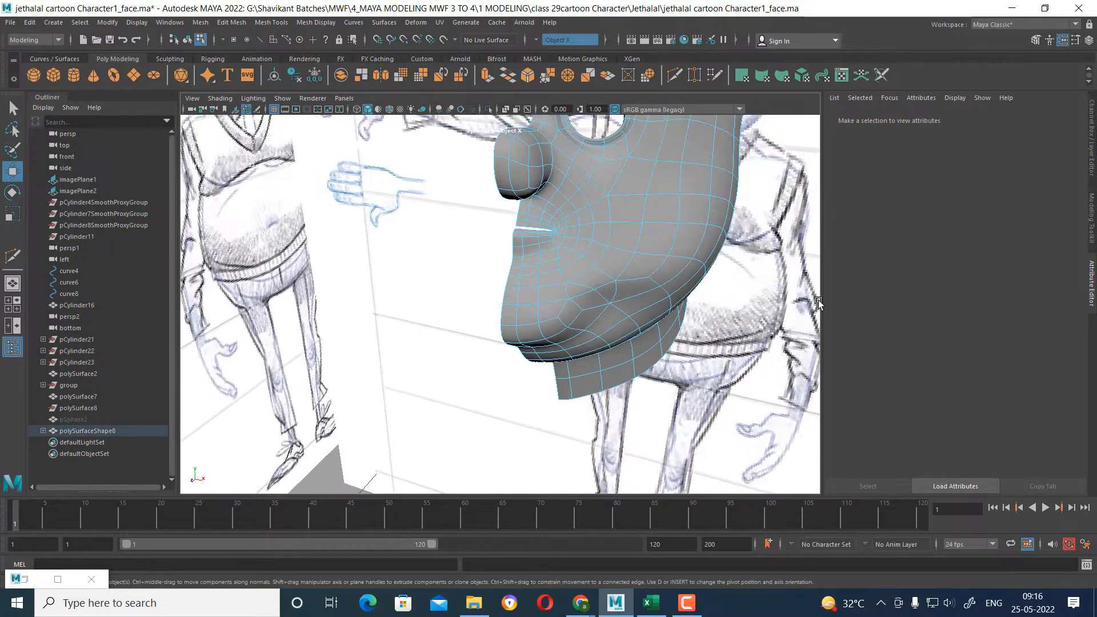
pyautogui.click(1076, 41)
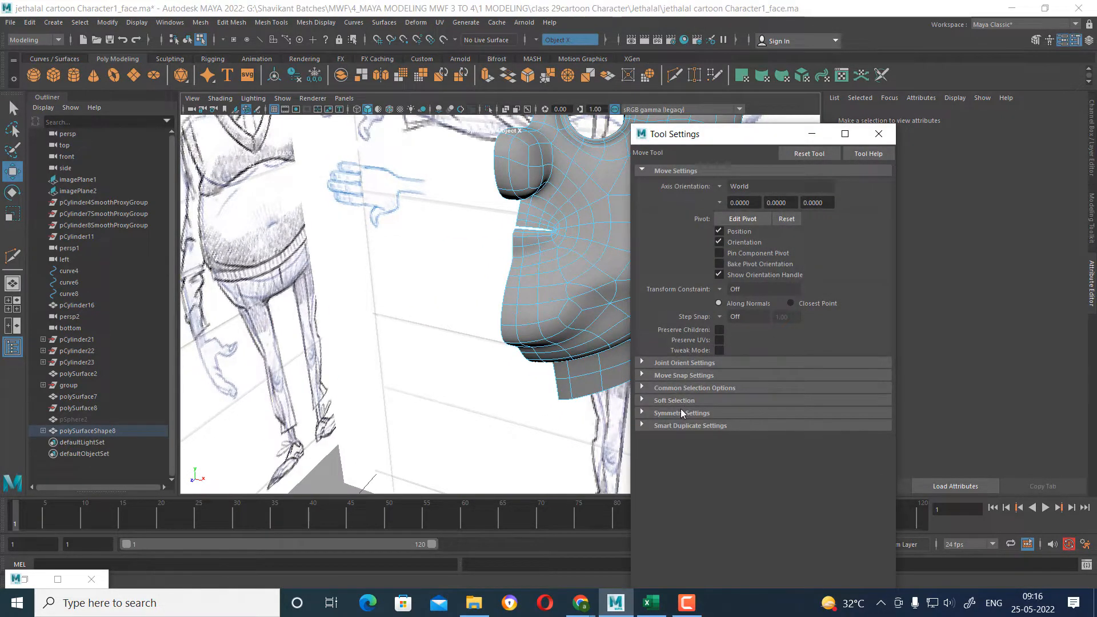
pyautogui.click(681, 413)
pyautogui.click(736, 433)
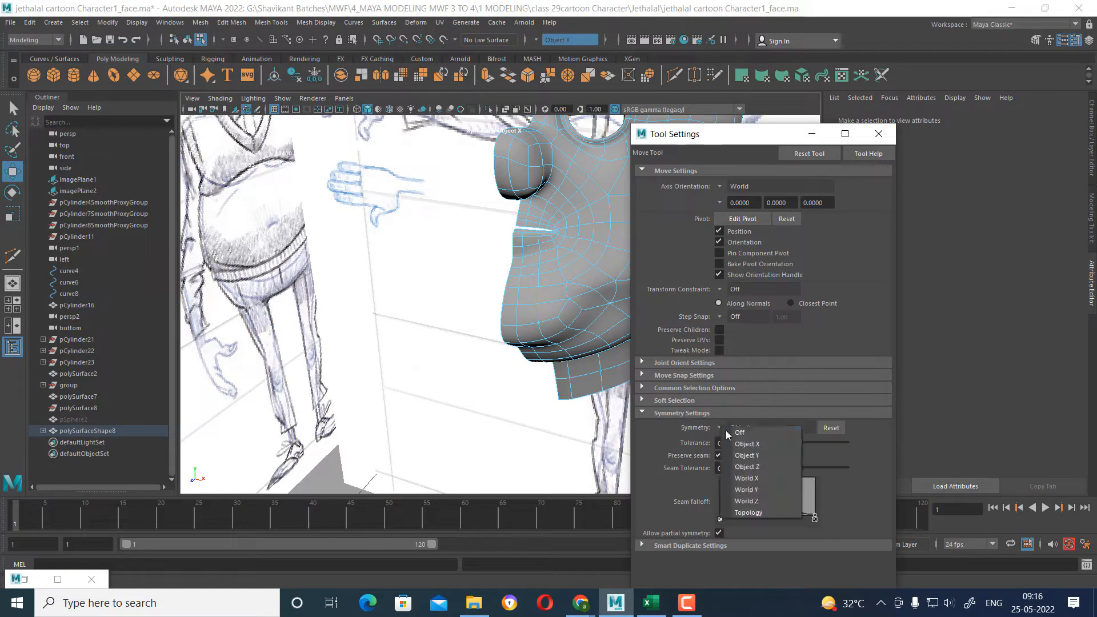
pyautogui.click(739, 433)
pyautogui.click(878, 133)
pyautogui.scroll(5, 649, 304)
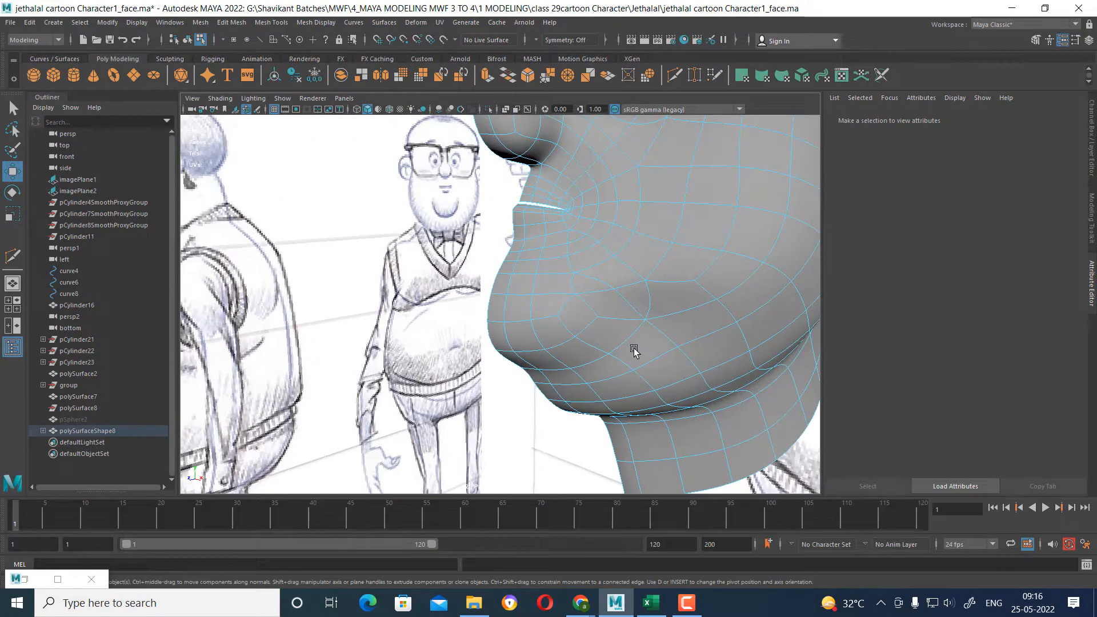
# Delete the curved edge separating the two lower-cheek faces below the mouth corner.
pyautogui.moveTo(576, 333)
pyautogui.keyDown('alt'); pyautogui.mouseDown()
pyautogui.moveTo(595, 309)
pyautogui.moveTo(617, 311)
pyautogui.mouseUp(); pyautogui.keyUp('alt')
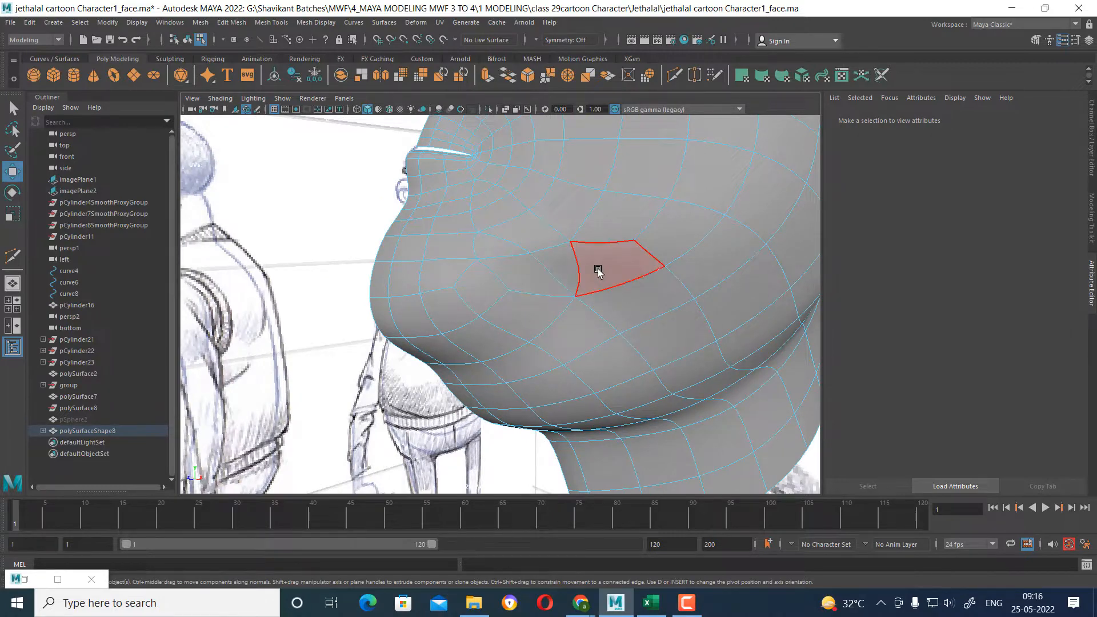
pyautogui.keyDown('alt'); pyautogui.moveTo(594, 265); pyautogui.dragTo(581, 296); pyautogui.keyUp('alt')
pyautogui.scroll(5, 571, 303)
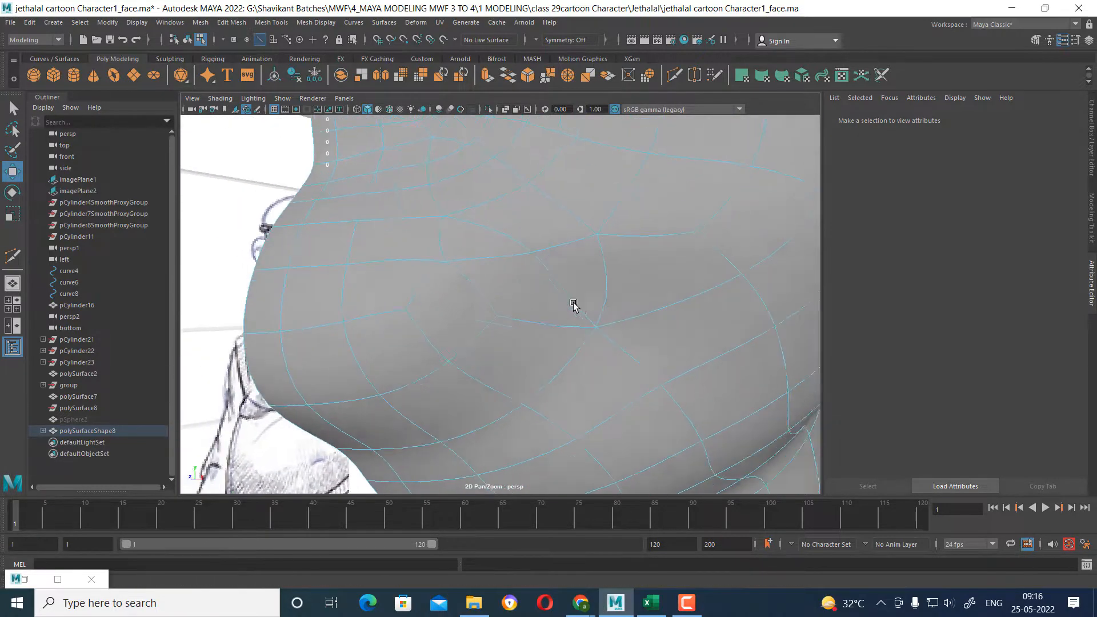
pyautogui.scroll(-3, 597, 293)
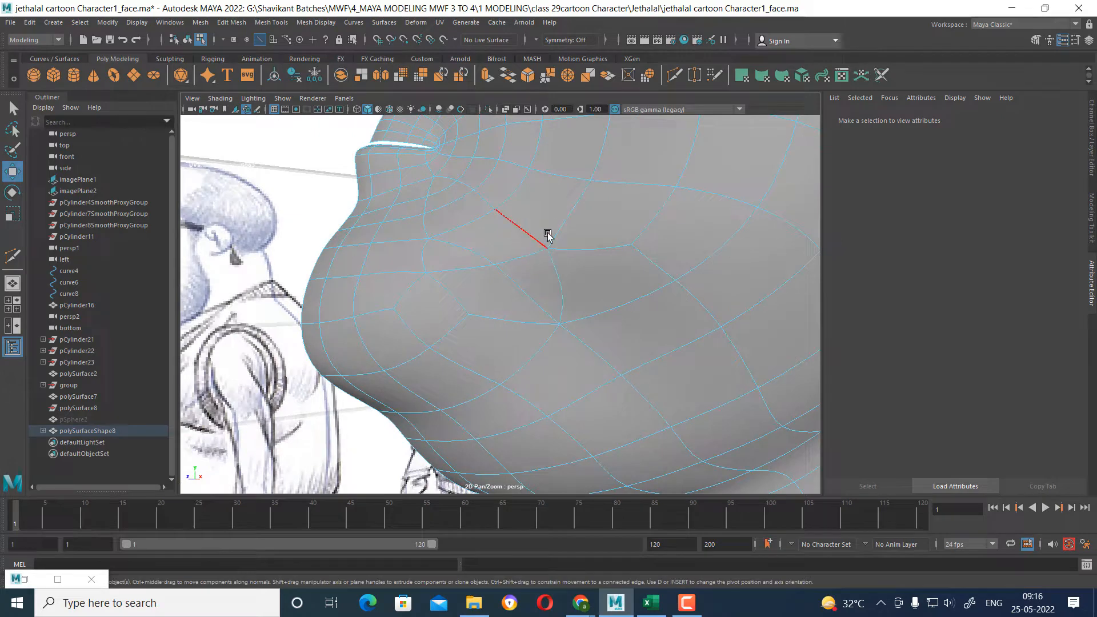
pyautogui.click(561, 287)
pyautogui.keyDown('shift'); pyautogui.moveTo(561, 288); pyautogui.dragTo(563, 320, button='right'); pyautogui.keyUp('shift')
pyautogui.moveTo(563, 320)
pyautogui.keyDown('alt'); pyautogui.mouseDown()
pyautogui.moveTo(575, 367)
pyautogui.moveTo(551, 367)
pyautogui.moveTo(577, 367)
pyautogui.moveTo(571, 289)
pyautogui.mouseUp(); pyautogui.keyUp('alt')
# Run Cleanup in Select matching polygons mode for 4-sided faces across all polygonal objects.
pyautogui.press('F8')
pyautogui.scroll(-3, 592, 295)
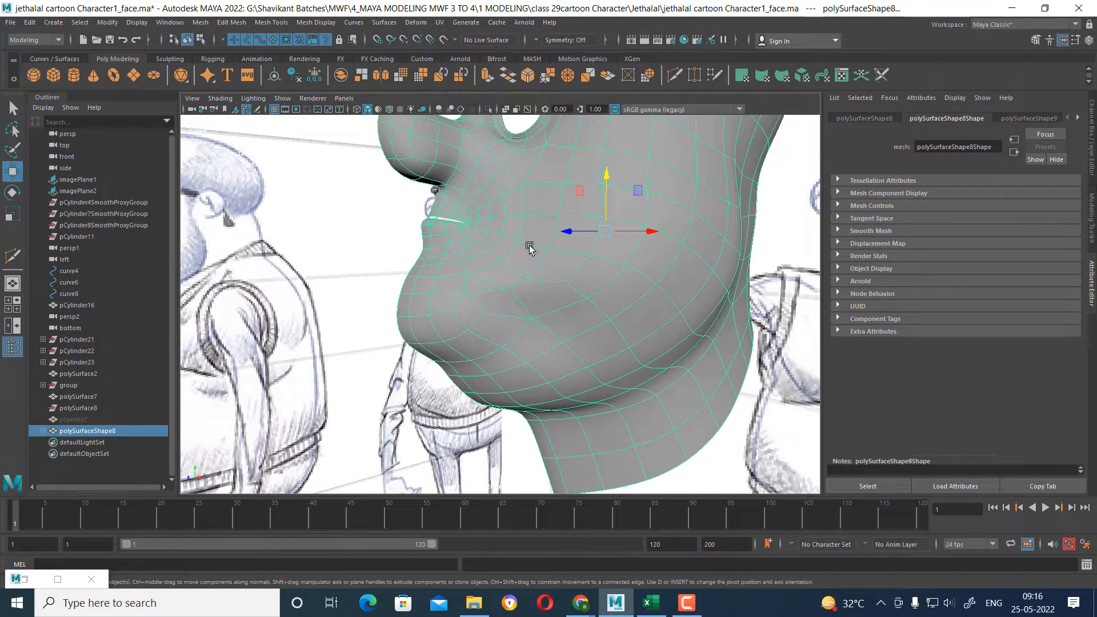
pyautogui.keyDown('shift'); pyautogui.moveTo(530, 246); pyautogui.dragTo(514, 513, button='right'); pyautogui.keyUp('shift')
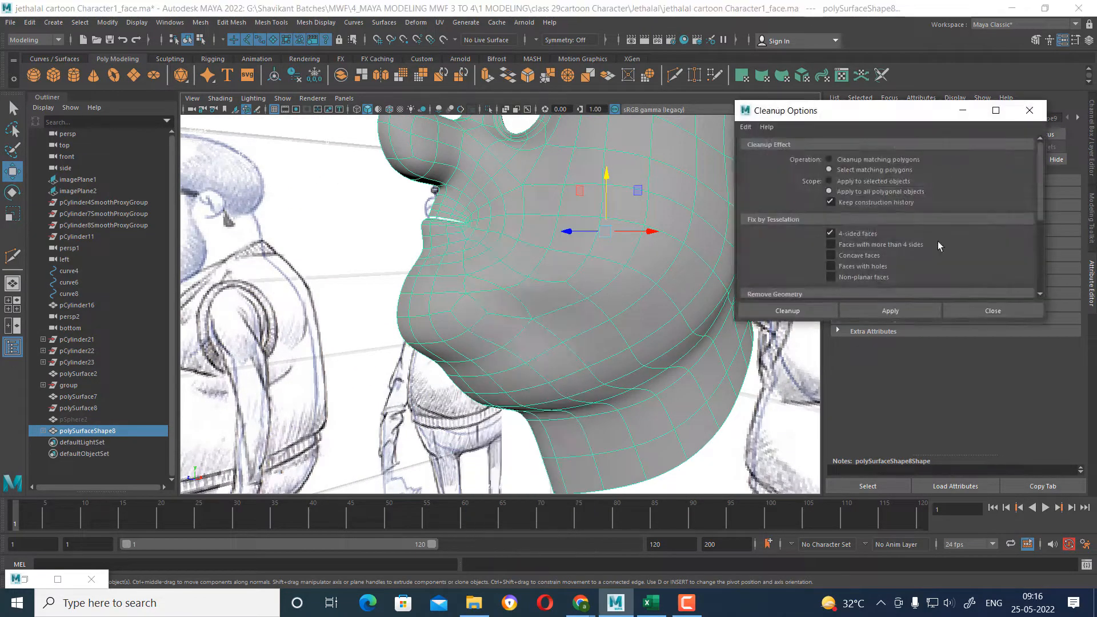
pyautogui.click(746, 126)
pyautogui.click(768, 147)
pyautogui.click(890, 311)
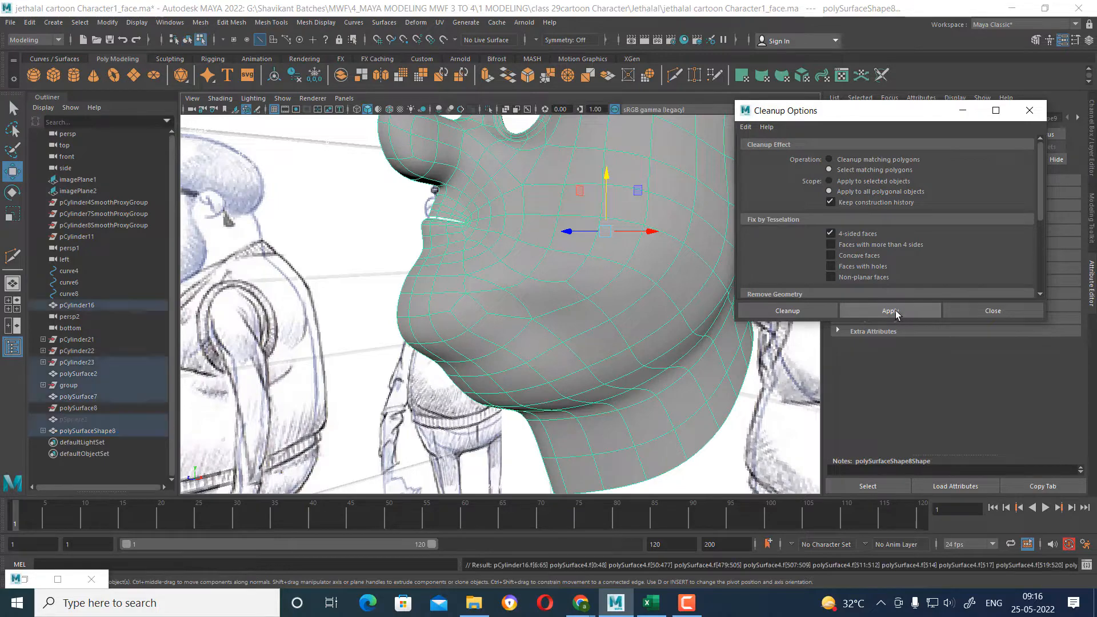
# Examine the unselected faces around the chin and lower cheek to locate those that are not quads.
pyautogui.keyDown('alt'); pyautogui.moveTo(654, 368); pyautogui.dragTo(641, 414); pyautogui.keyUp('alt')
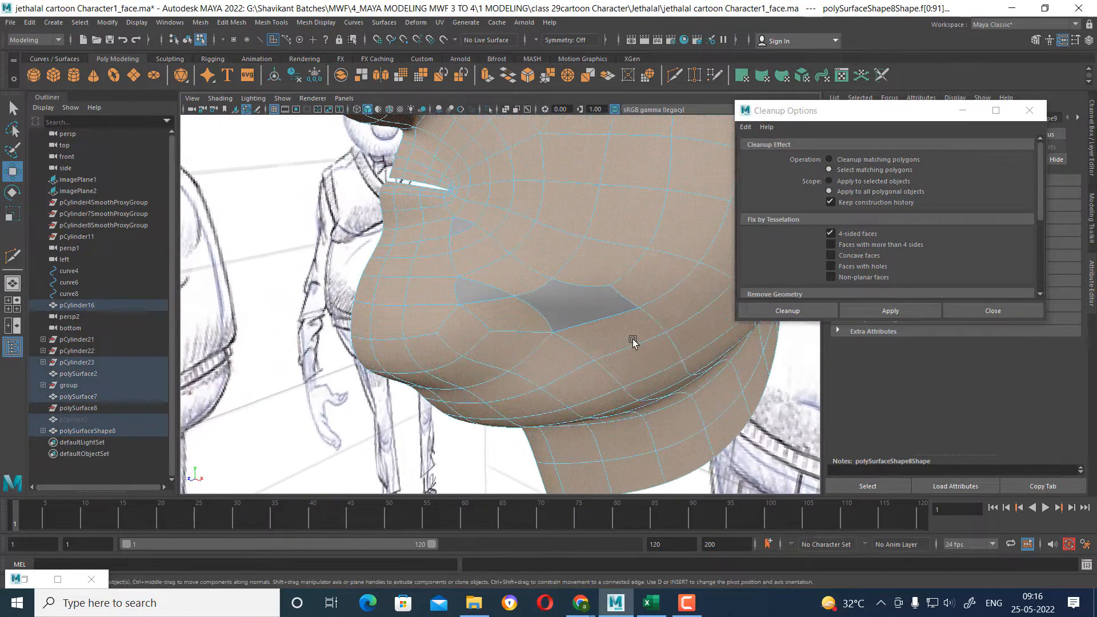
pyautogui.keyDown('alt'); pyautogui.moveTo(632, 339); pyautogui.dragTo(547, 296); pyautogui.keyUp('alt')
pyautogui.scroll(-10, 543, 296)
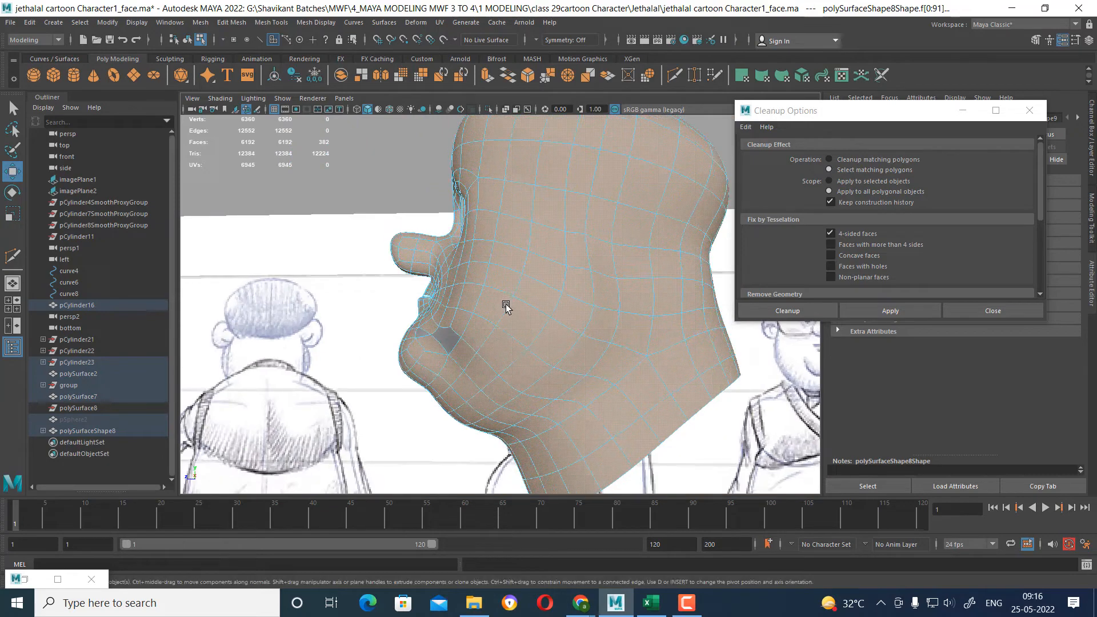
pyautogui.keyDown('alt'); pyautogui.moveTo(512, 310); pyautogui.dragTo(485, 345); pyautogui.keyUp('alt')
pyautogui.keyDown('alt'); pyautogui.moveTo(484, 345); pyautogui.dragTo(477, 380, button='right'); pyautogui.keyUp('alt')
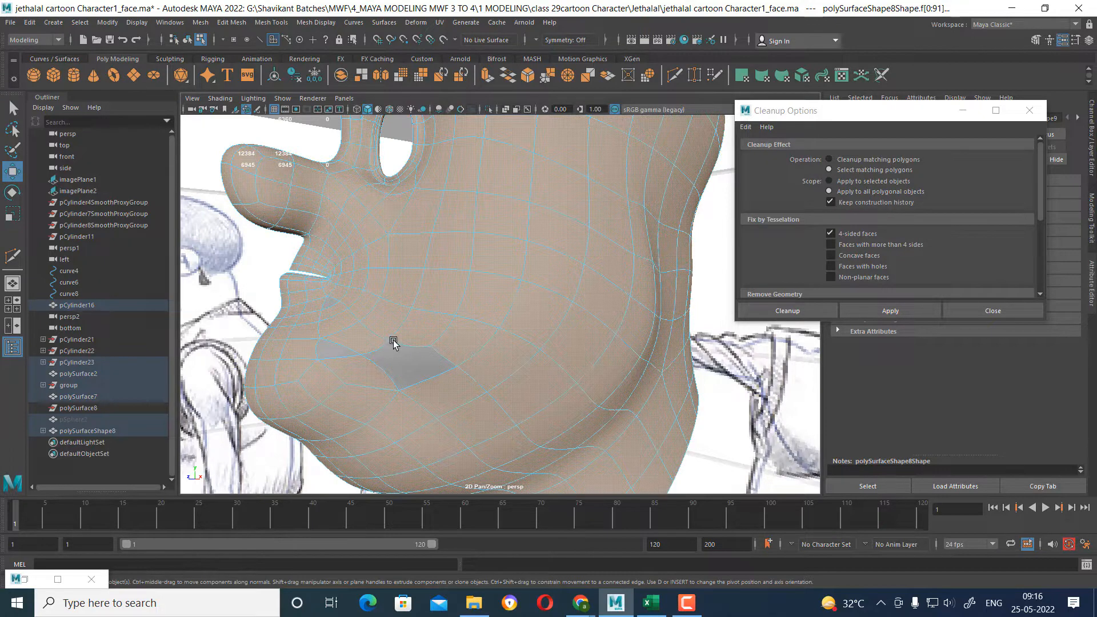
pyautogui.moveTo(400, 343)
pyautogui.keyDown('alt'); pyautogui.mouseDown()
pyautogui.moveTo(440, 343)
pyautogui.moveTo(394, 340)
pyautogui.mouseUp(); pyautogui.keyUp('alt')
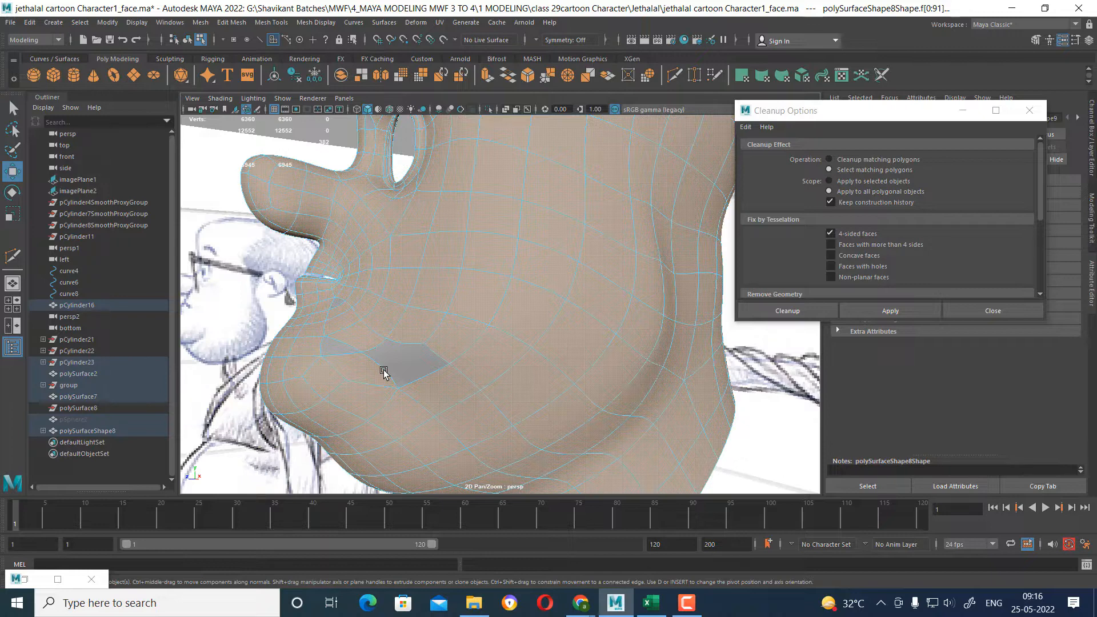
pyautogui.keyDown('alt'); pyautogui.moveTo(502, 391); pyautogui.dragTo(481, 336); pyautogui.keyUp('alt')
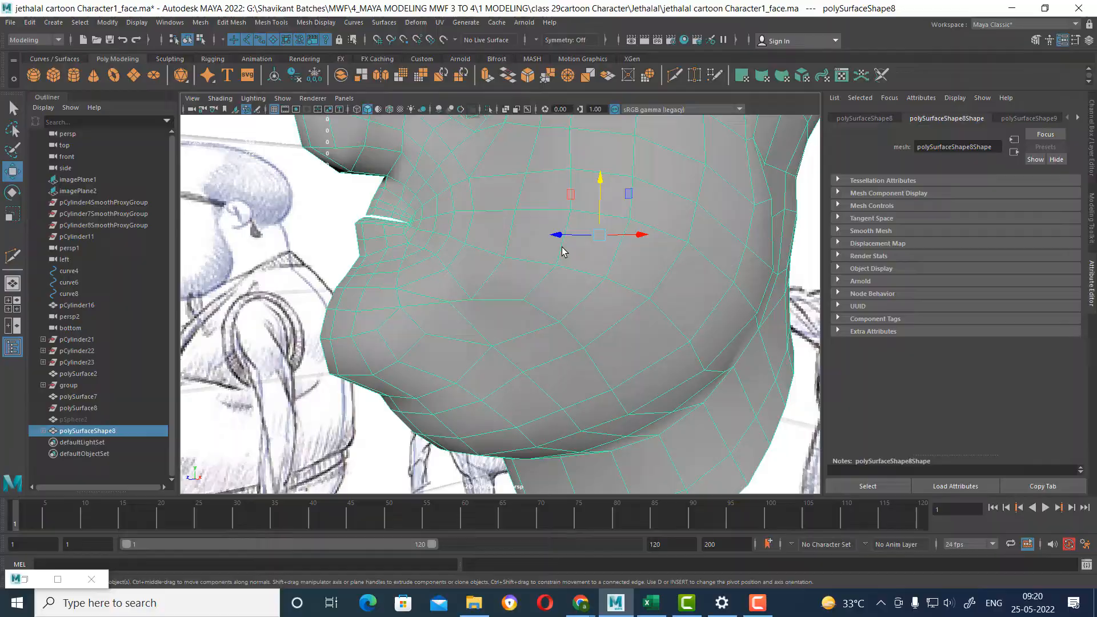
# Run the 4-sided face selection check again on the unsmoothed face mesh and look closely at the lower cheek.
pyautogui.moveTo(577, 250); pyautogui.dragTo(561, 516, button='right')
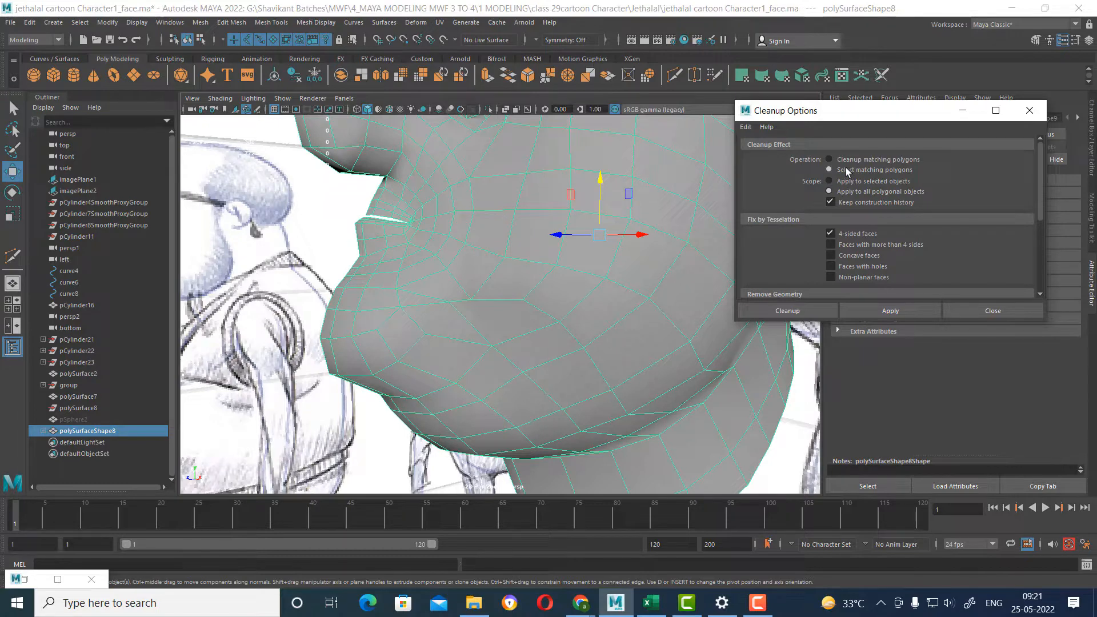
pyautogui.click(890, 315)
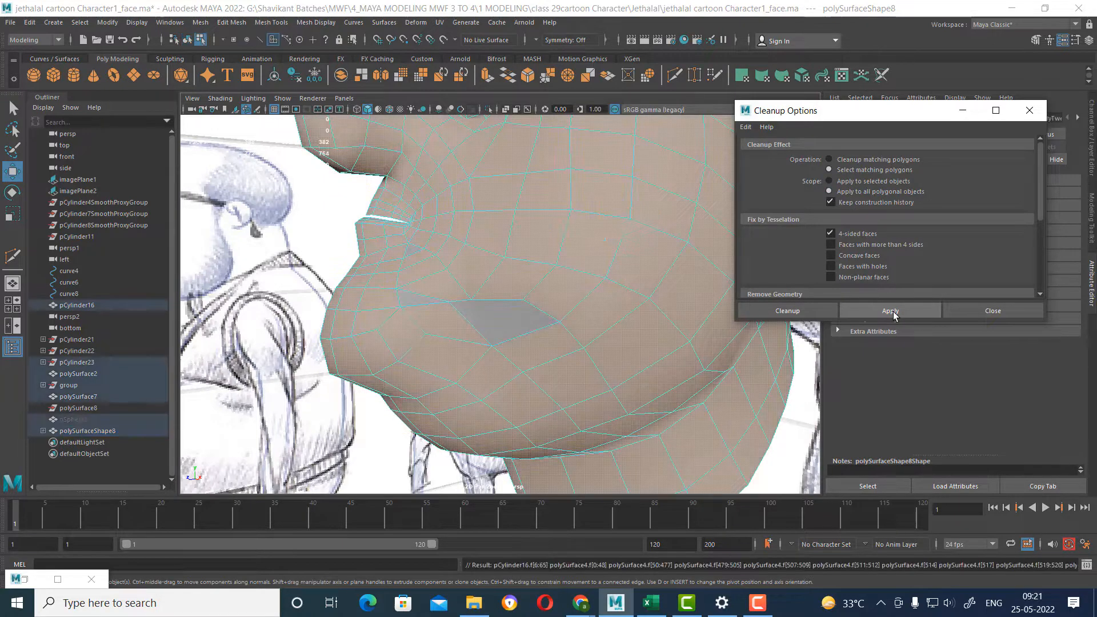
pyautogui.scroll(8, 515, 392)
pyautogui.scroll(-6, 506, 386)
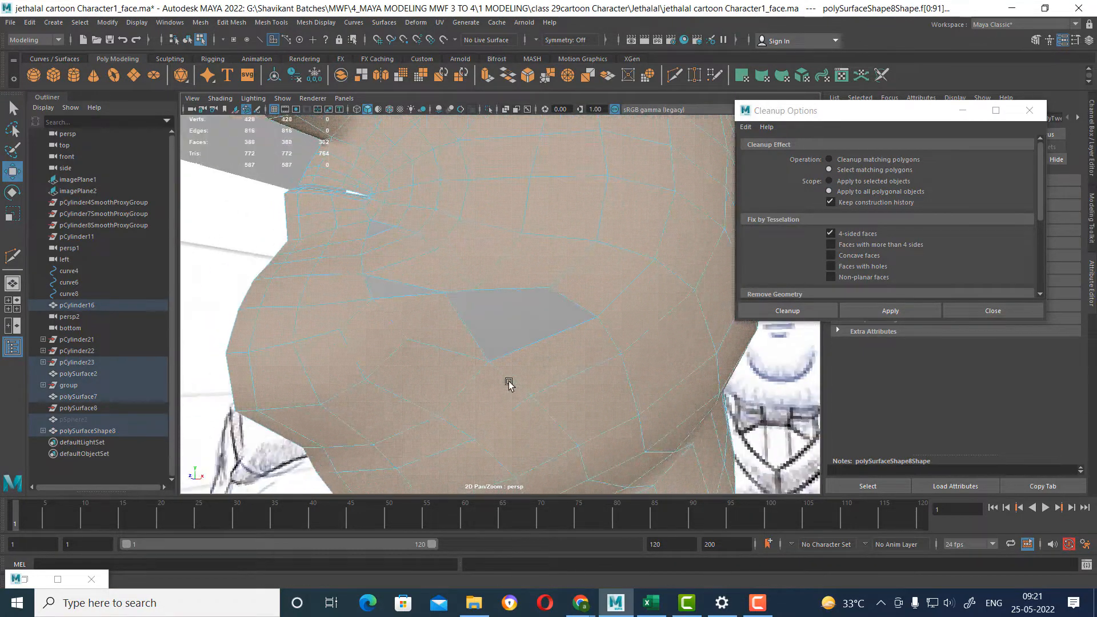
# Bevel the edge beside the triangular face below the mouth corner with Fraction 0.5 and 1 segment.
pyautogui.moveTo(530, 368)
pyautogui.keyDown('alt'); pyautogui.mouseDown()
pyautogui.moveTo(472, 443)
pyautogui.moveTo(474, 431)
pyautogui.mouseUp(); pyautogui.keyUp('alt')
pyautogui.keyDown('alt'); pyautogui.moveTo(473, 318); pyautogui.dragTo(529, 318, button='middle'); pyautogui.keyUp('alt')
pyautogui.moveTo(529, 288); pyautogui.dragTo(530, 183, button='right')
pyautogui.click(474, 302)
pyautogui.keyDown('alt'); pyautogui.moveTo(588, 377); pyautogui.dragTo(569, 363); pyautogui.keyUp('alt')
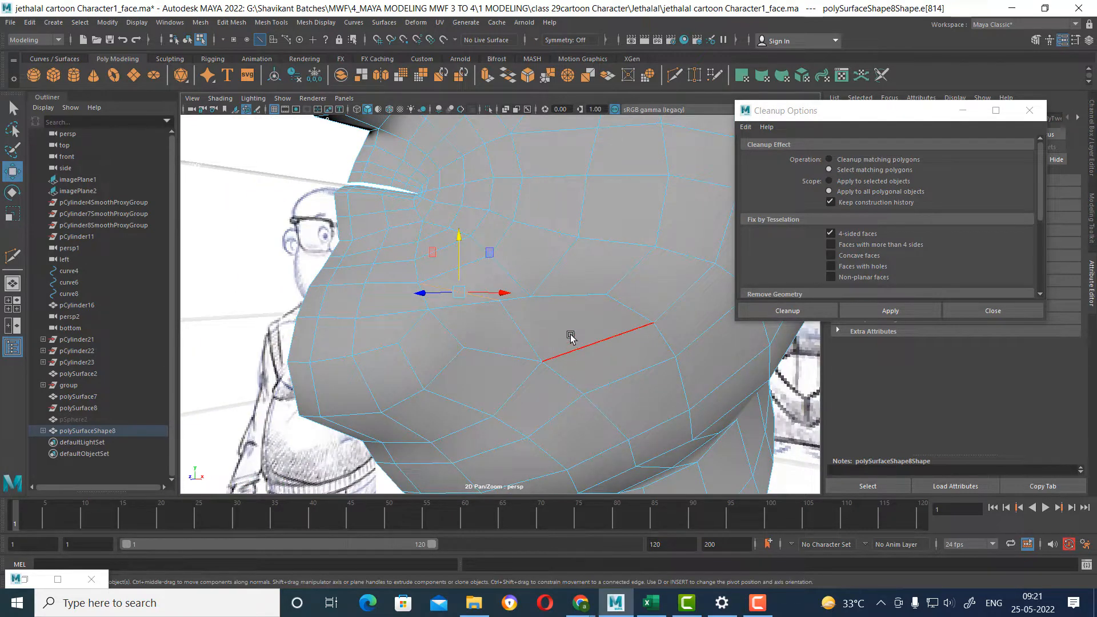
pyautogui.moveTo(465, 350)
pyautogui.keyDown('alt'); pyautogui.mouseDown()
pyautogui.moveTo(503, 359)
pyautogui.moveTo(478, 355)
pyautogui.mouseUp(); pyautogui.keyUp('alt')
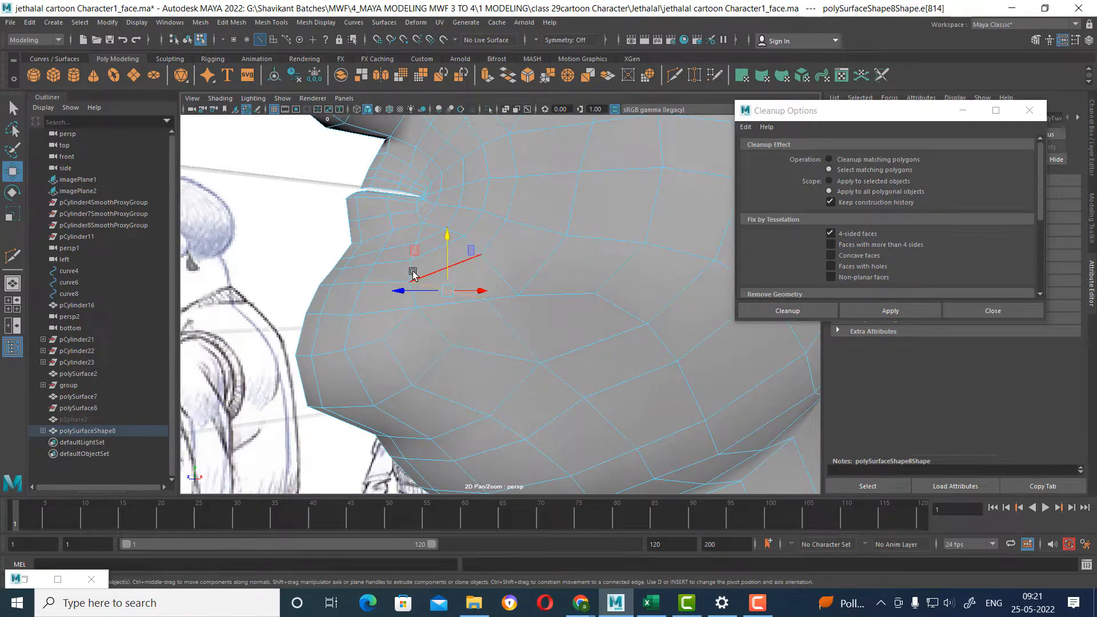
pyautogui.moveTo(412, 274)
pyautogui.keyDown('alt'); pyautogui.mouseDown()
pyautogui.moveTo(436, 316)
pyautogui.moveTo(421, 314)
pyautogui.moveTo(531, 336)
pyautogui.moveTo(504, 336)
pyautogui.moveTo(461, 303)
pyautogui.mouseUp(); pyautogui.keyUp('alt')
pyautogui.keyDown('shift'); pyautogui.moveTo(461, 302); pyautogui.dragTo(507, 301, button='right'); pyautogui.keyUp('shift')
pyautogui.keyDown('alt'); pyautogui.moveTo(487, 345); pyautogui.dragTo(475, 326); pyautogui.keyUp('alt')
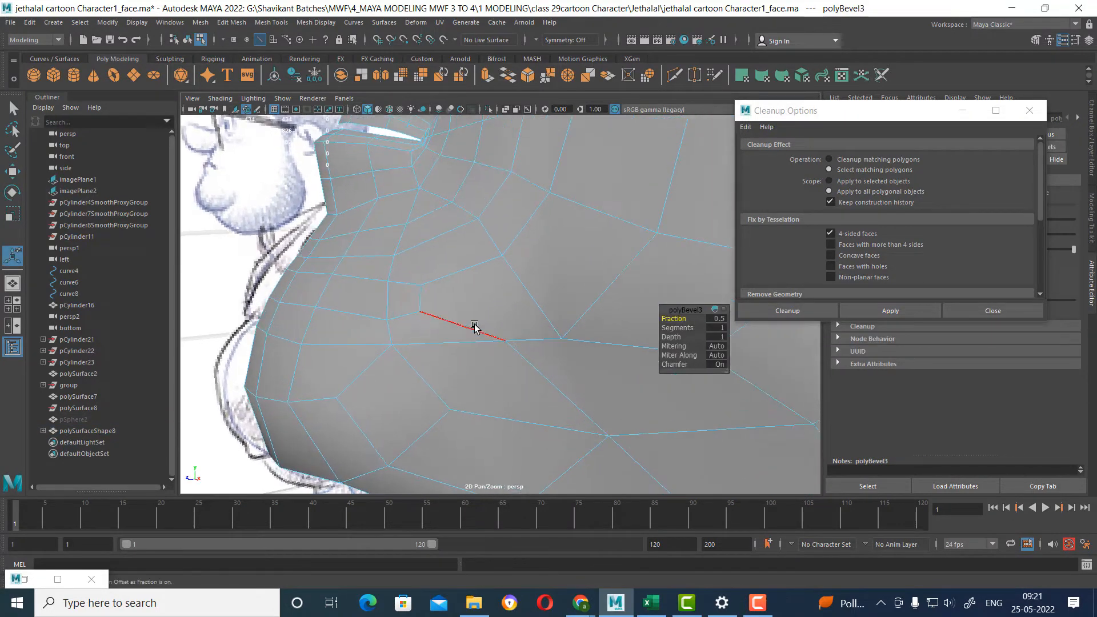
# Try to delete the short vertical edge at the end of the new bevel below the mouth corner.
pyautogui.click(423, 297)
pyautogui.hotkey('ctrl', 'Delete')
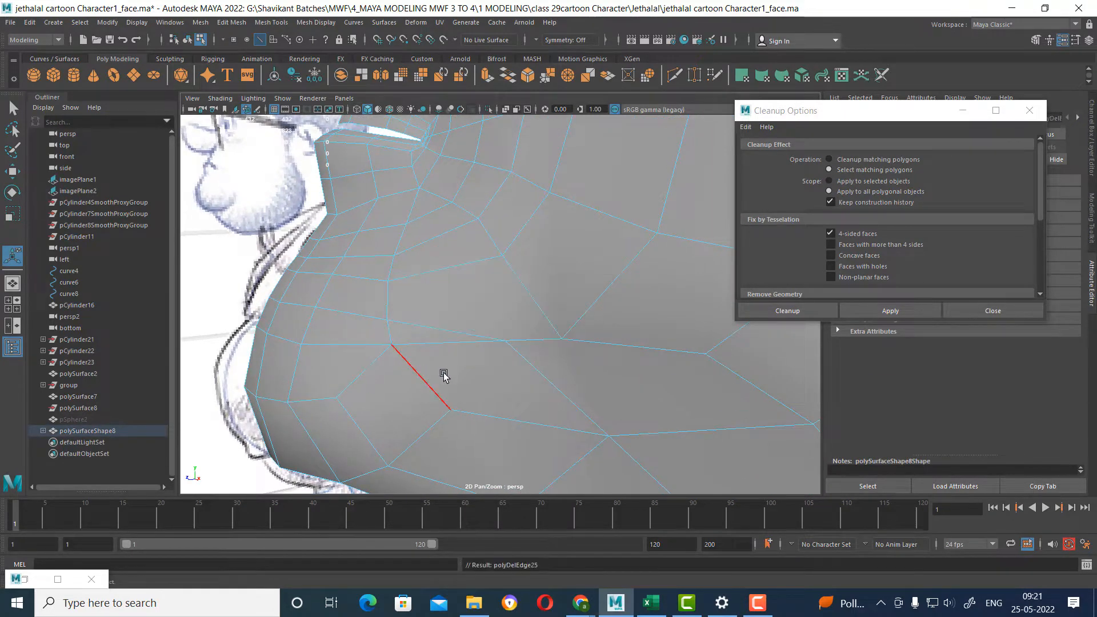
pyautogui.click(464, 385)
pyautogui.keyDown('alt'); pyautogui.moveTo(464, 384); pyautogui.dragTo(458, 331); pyautogui.keyUp('alt')
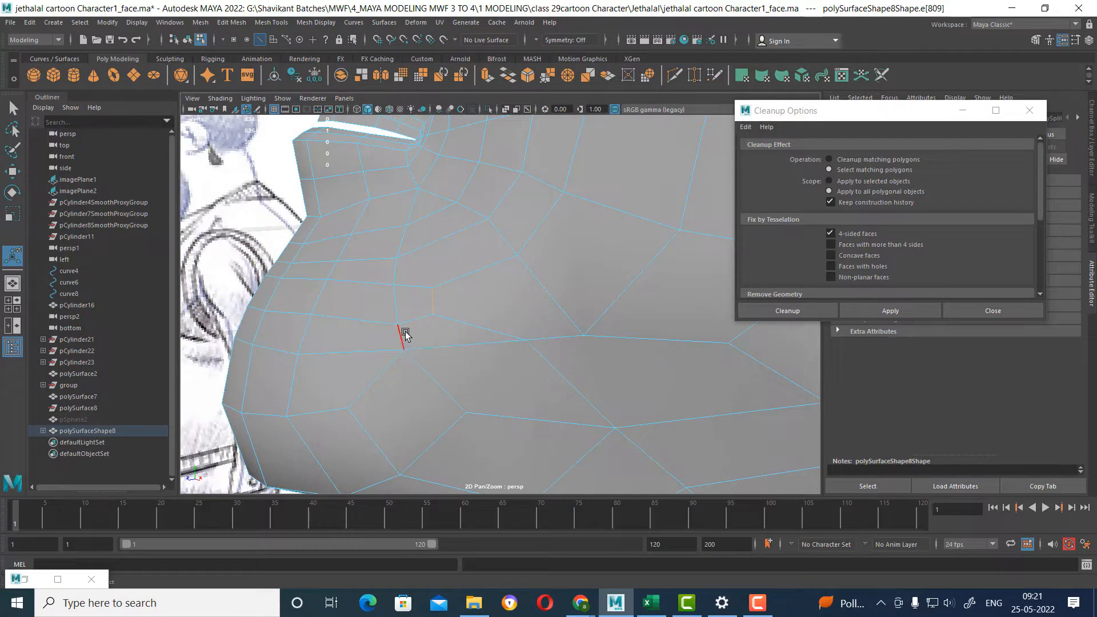
pyautogui.keyDown('alt'); pyautogui.moveTo(400, 354); pyautogui.dragTo(467, 370); pyautogui.keyUp('alt')
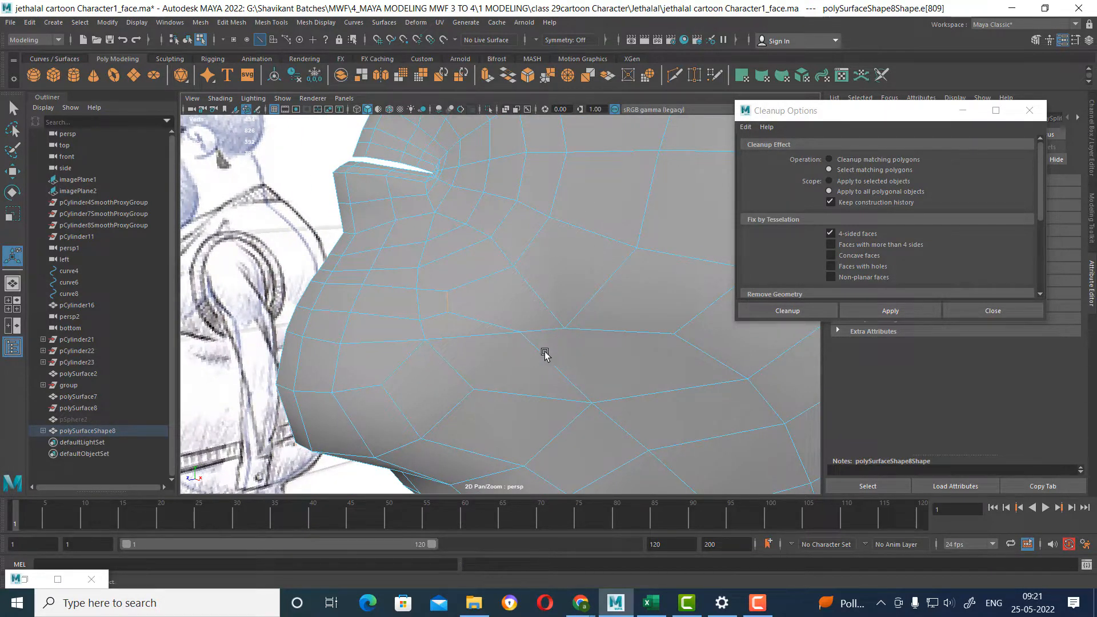
# Merge the vertex at the bevel's cheek-side end with the neighboring lower-cheek vertex.
pyautogui.scroll(-3, 545, 354)
pyautogui.keyDown('alt'); pyautogui.moveTo(545, 355); pyautogui.dragTo(549, 393); pyautogui.keyUp('alt')
pyautogui.scroll(-3, 519, 355)
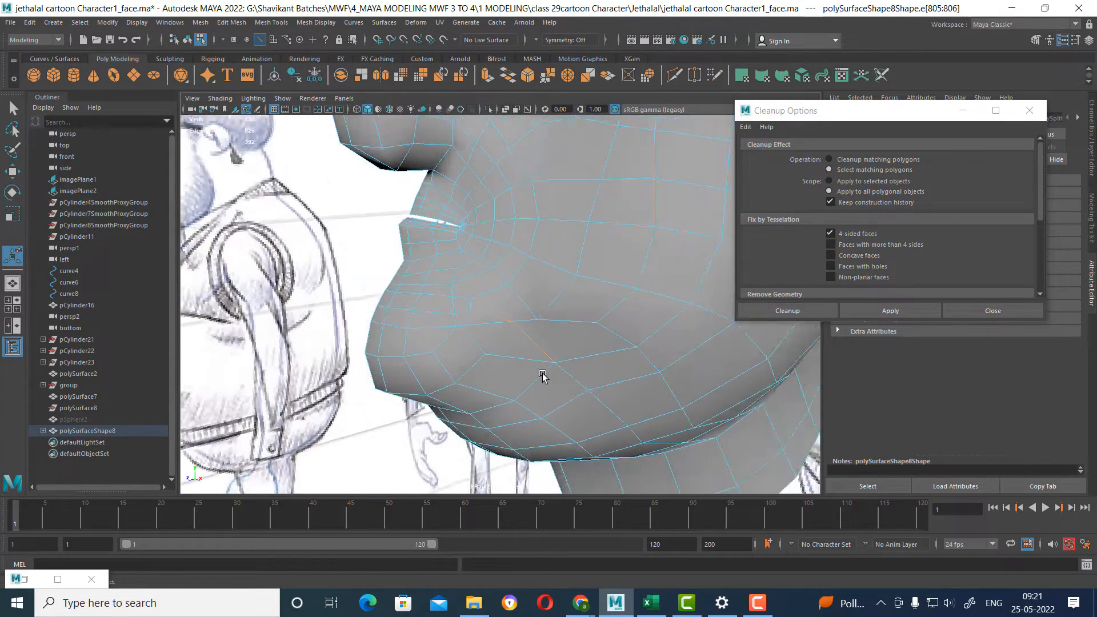
pyautogui.scroll(5, 549, 393)
pyautogui.scroll(-2, 549, 393)
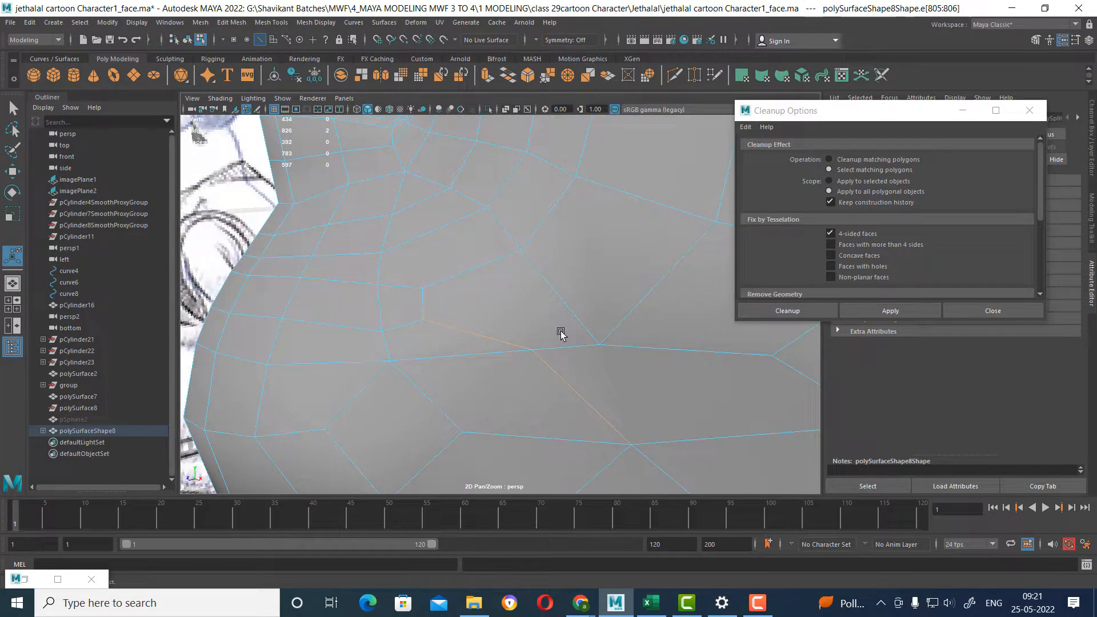
pyautogui.moveTo(606, 314); pyautogui.dragTo(570, 330, button='right')
pyautogui.click(599, 348)
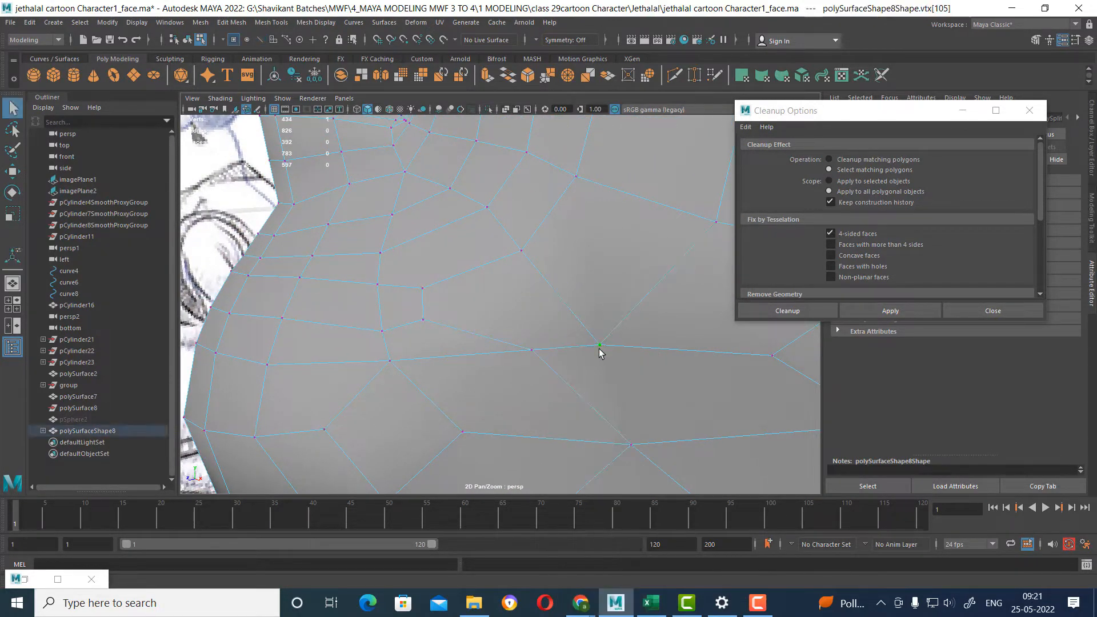
pyautogui.press('w')
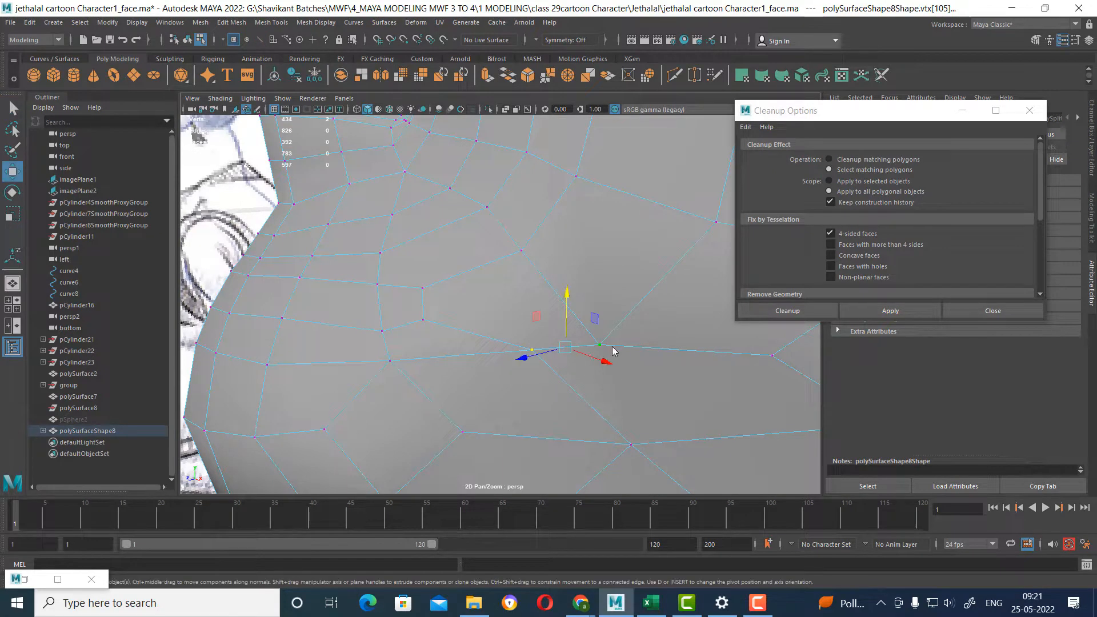
pyautogui.keyDown('shift'); pyautogui.moveTo(606, 274); pyautogui.dragTo(598, 209, button='right'); pyautogui.keyUp('shift')
pyautogui.scroll(-6, 607, 325)
pyautogui.keyDown('alt'); pyautogui.moveTo(607, 326); pyautogui.dragTo(627, 393); pyautogui.keyUp('alt')
pyautogui.scroll(2, 551, 323)
pyautogui.scroll(3, 627, 393)
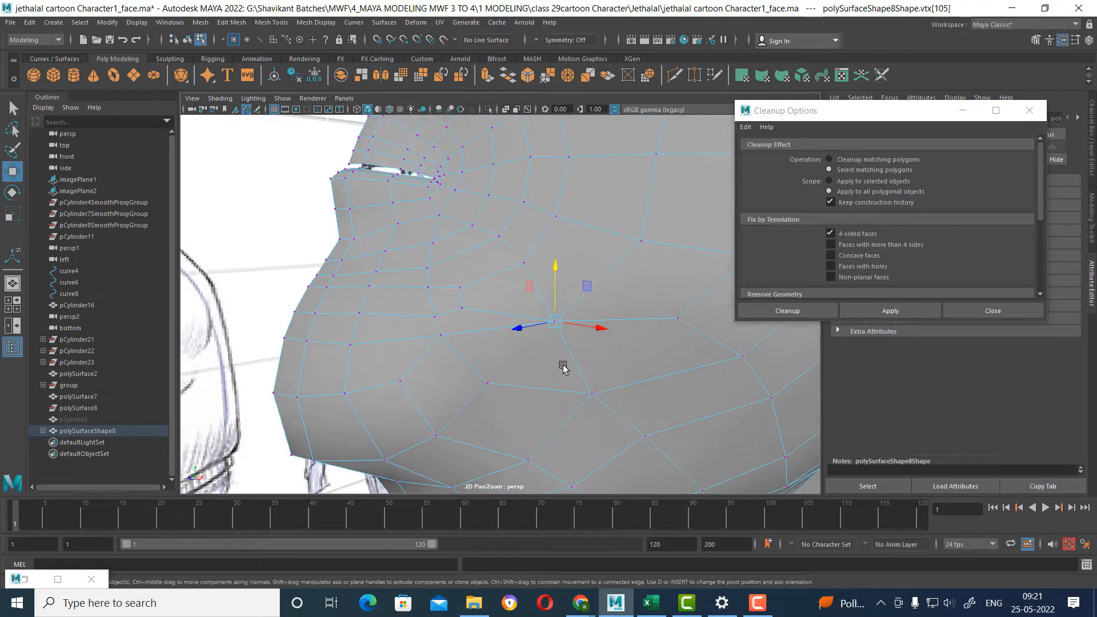
# Rerun the 4-sided face check and inspect the non-quad faces below the mouth corner, returning to object mode.
pyautogui.moveTo(544, 342)
pyautogui.keyDown('alt'); pyautogui.mouseDown()
pyautogui.moveTo(570, 349)
pyautogui.moveTo(536, 345)
pyautogui.mouseUp(); pyautogui.keyUp('alt')
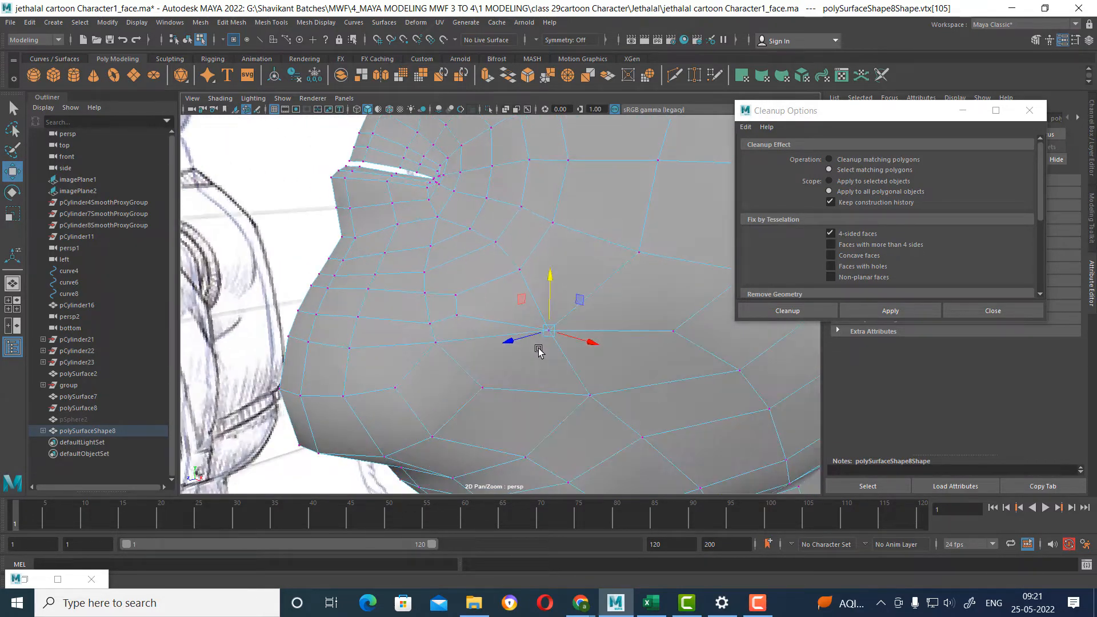
pyautogui.click(890, 311)
pyautogui.keyDown('alt'); pyautogui.moveTo(480, 280); pyautogui.dragTo(424, 303); pyautogui.keyUp('alt')
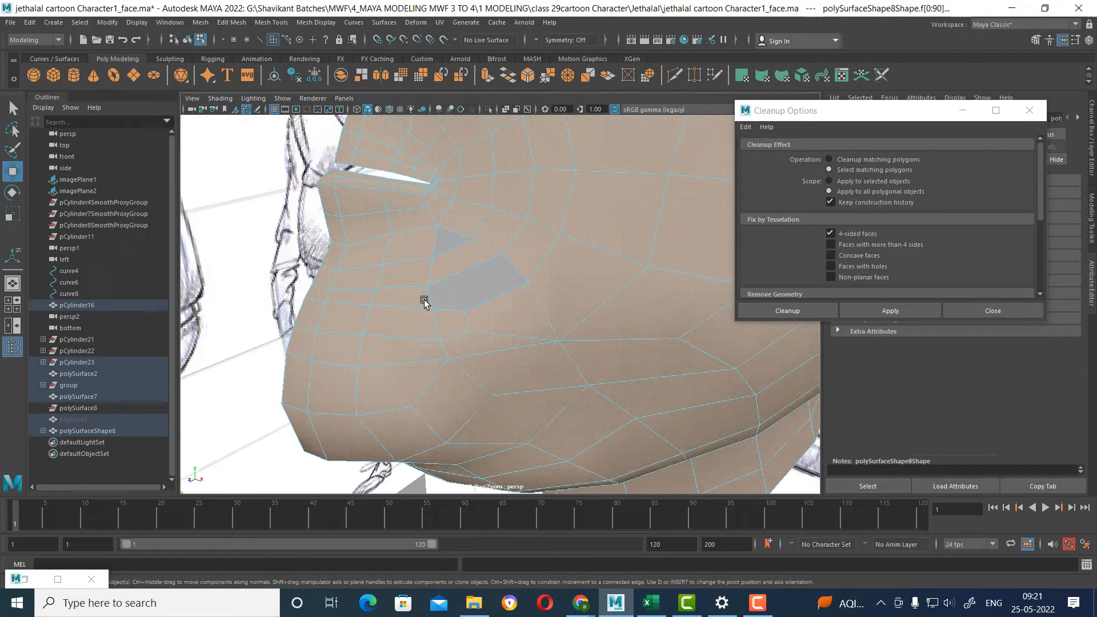
pyautogui.keyDown('shift'); pyautogui.click(437, 262); pyautogui.keyUp('shift')
pyautogui.keyDown('alt'); pyautogui.moveTo(533, 328); pyautogui.dragTo(534, 350, button='right'); pyautogui.keyUp('alt')
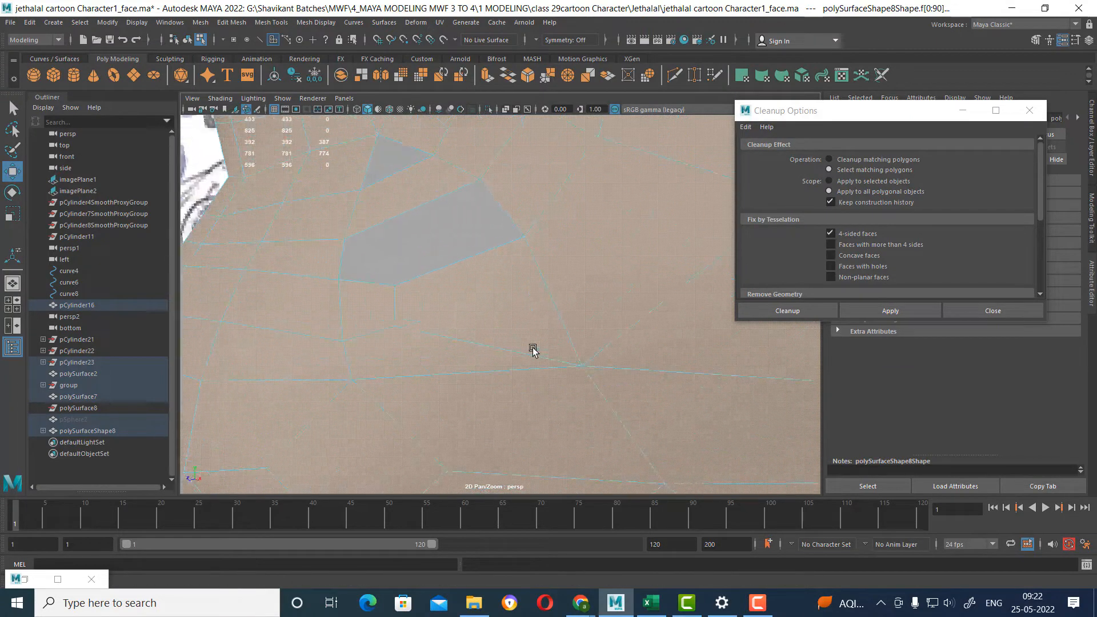
pyautogui.moveTo(519, 291); pyautogui.dragTo(609, 237, button='right')
pyautogui.click(511, 346)
pyautogui.scroll(-5, 512, 346)
pyautogui.keyDown('alt'); pyautogui.moveTo(512, 346); pyautogui.dragTo(491, 353); pyautogui.keyUp('alt')
pyautogui.scroll(2, 516, 364)
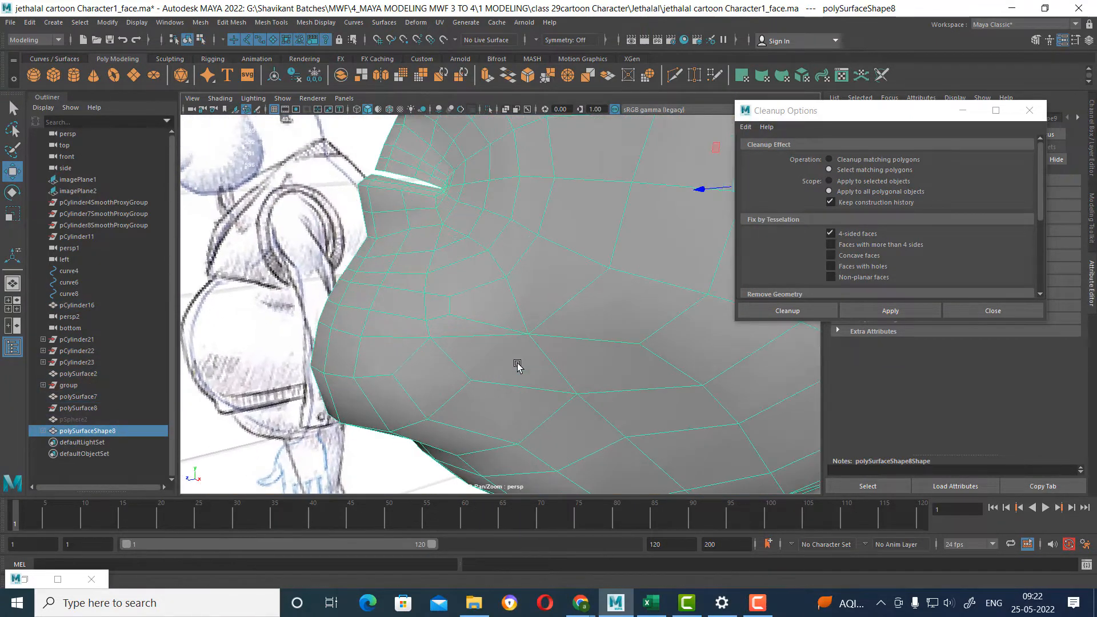
# Delete the short vertical edge bordering the triangular face just below the mouth corner.
pyautogui.keyDown('alt'); pyautogui.moveTo(560, 375); pyautogui.dragTo(577, 366); pyautogui.keyUp('alt')
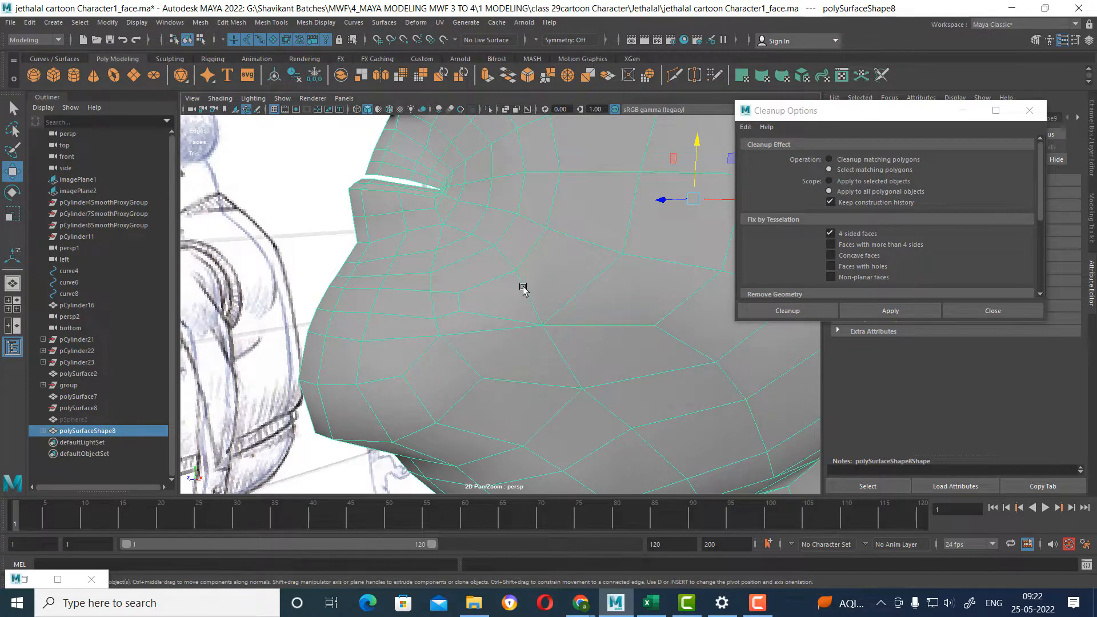
pyautogui.keyDown('alt'); pyautogui.moveTo(522, 288); pyautogui.dragTo(499, 286); pyautogui.keyUp('alt')
pyautogui.keyDown('alt'); pyautogui.moveTo(448, 233); pyautogui.dragTo(457, 237); pyautogui.keyUp('alt')
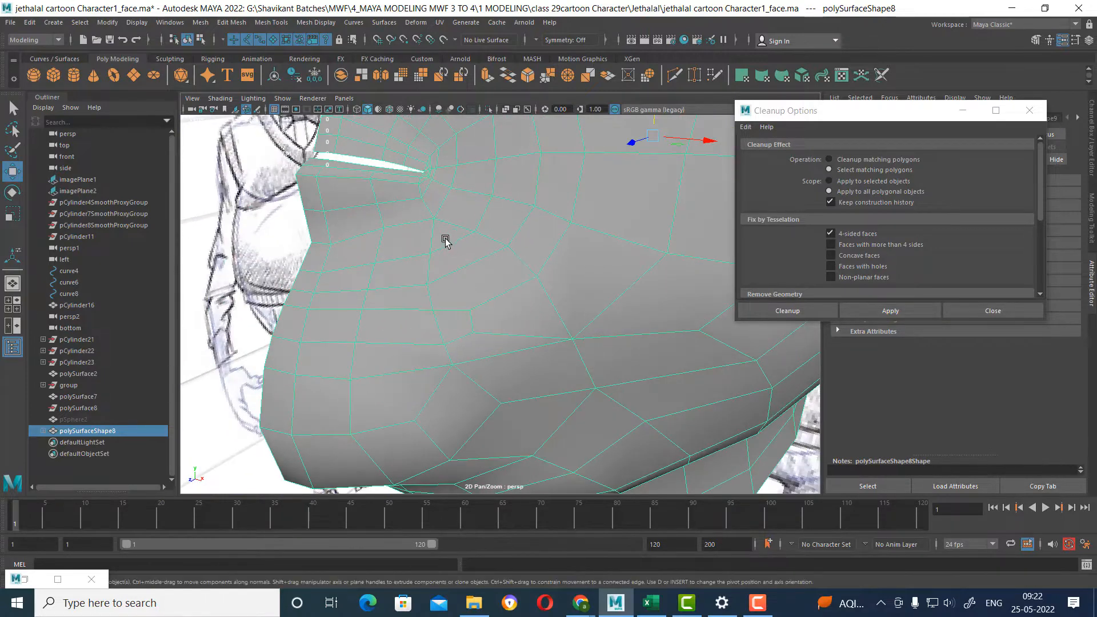
pyautogui.scroll(5, 457, 257)
pyautogui.scroll(-3, 477, 289)
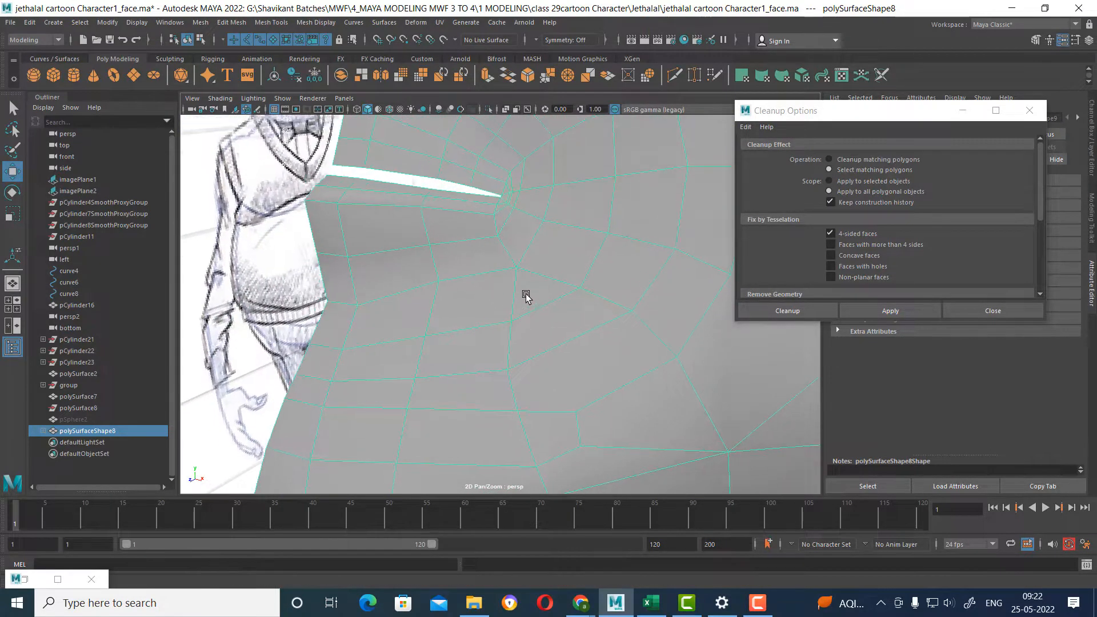
pyautogui.moveTo(521, 286); pyautogui.dragTo(523, 189, button='right')
pyautogui.click(516, 282)
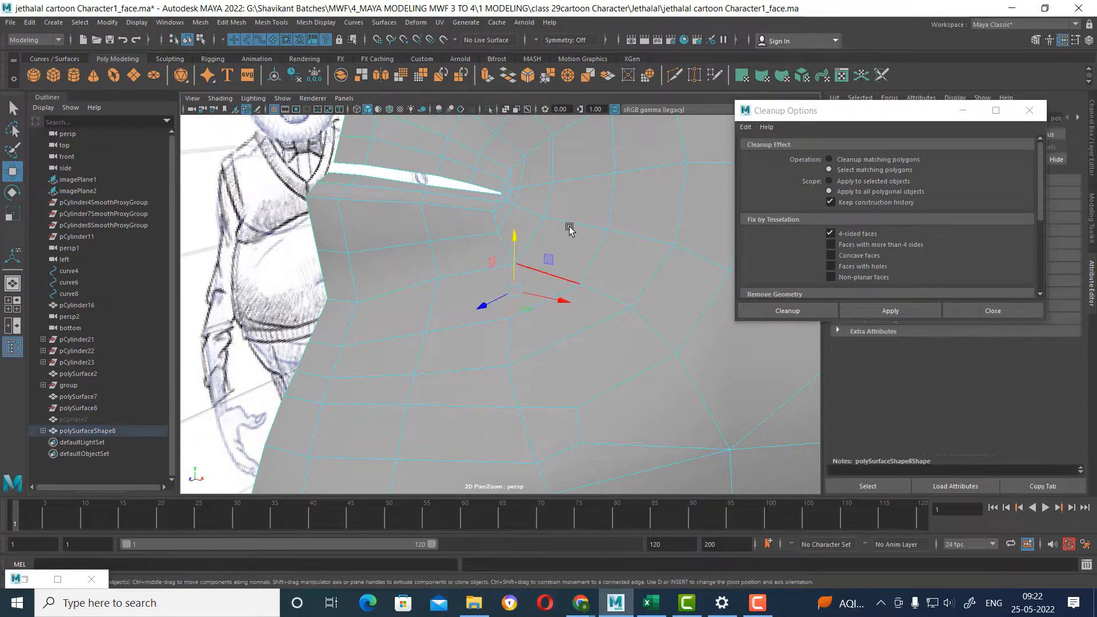
pyautogui.keyDown('shift'); pyautogui.moveTo(573, 218); pyautogui.dragTo(366, 229, button='right'); pyautogui.keyUp('shift')
pyautogui.click(458, 276)
pyautogui.moveTo(558, 247); pyautogui.dragTo(514, 229, button='right')
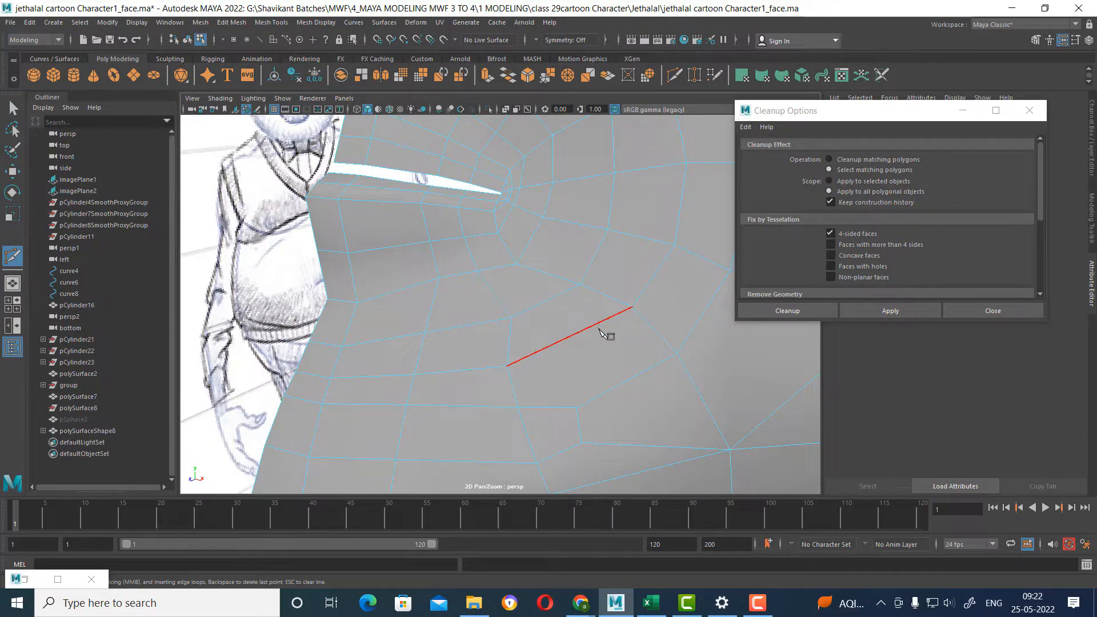
pyautogui.press('w')
# Reapply the 4-sided face selection check and examine the remaining non-quad face on the lower cheek.
pyautogui.click(908, 310)
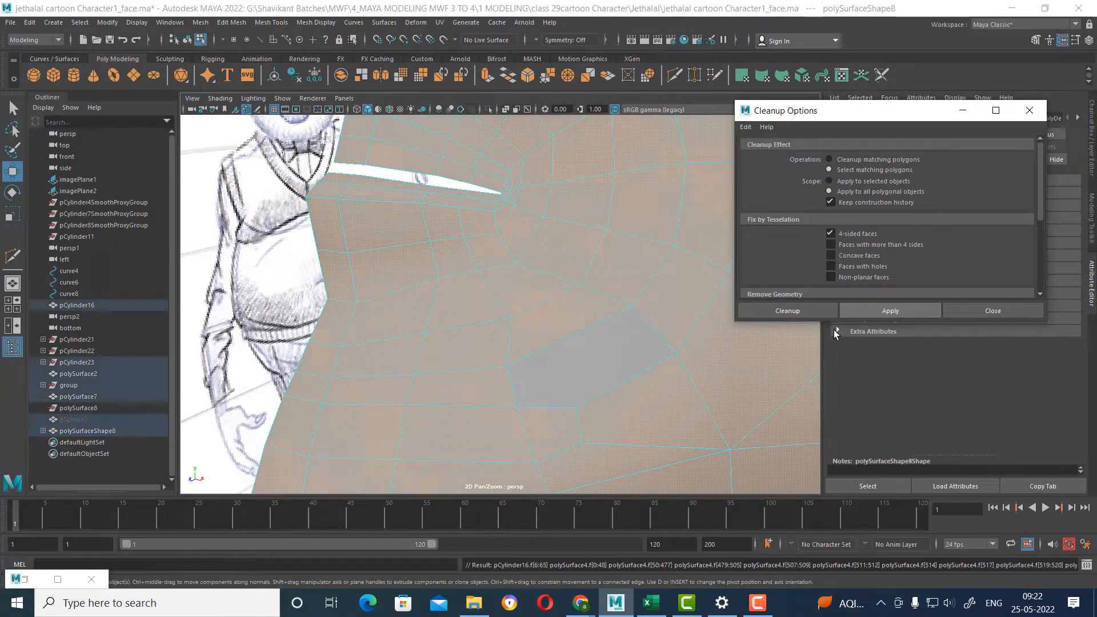
pyautogui.scroll(-6, 598, 341)
pyautogui.scroll(4, 604, 417)
pyautogui.moveTo(603, 417)
pyautogui.keyDown('alt'); pyautogui.mouseDown()
pyautogui.moveTo(614, 402)
pyautogui.moveTo(556, 414)
pyautogui.moveTo(573, 391)
pyautogui.moveTo(558, 348)
pyautogui.moveTo(566, 336)
pyautogui.mouseUp(); pyautogui.keyUp('alt')
pyautogui.scroll(6, 624, 404)
pyautogui.scroll(-6, 578, 384)
pyautogui.scroll(3, 571, 402)
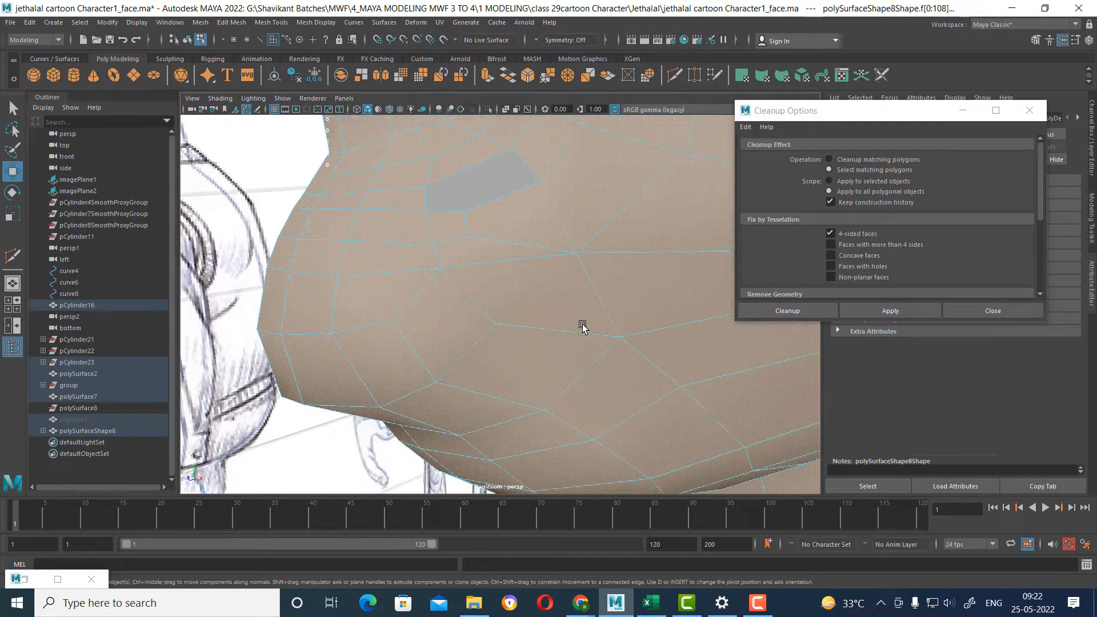
# Delete the slanted edge just beneath the flagged face on the lower cheek.
pyautogui.moveTo(575, 269); pyautogui.dragTo(574, 226, button='right')
pyautogui.click(530, 252)
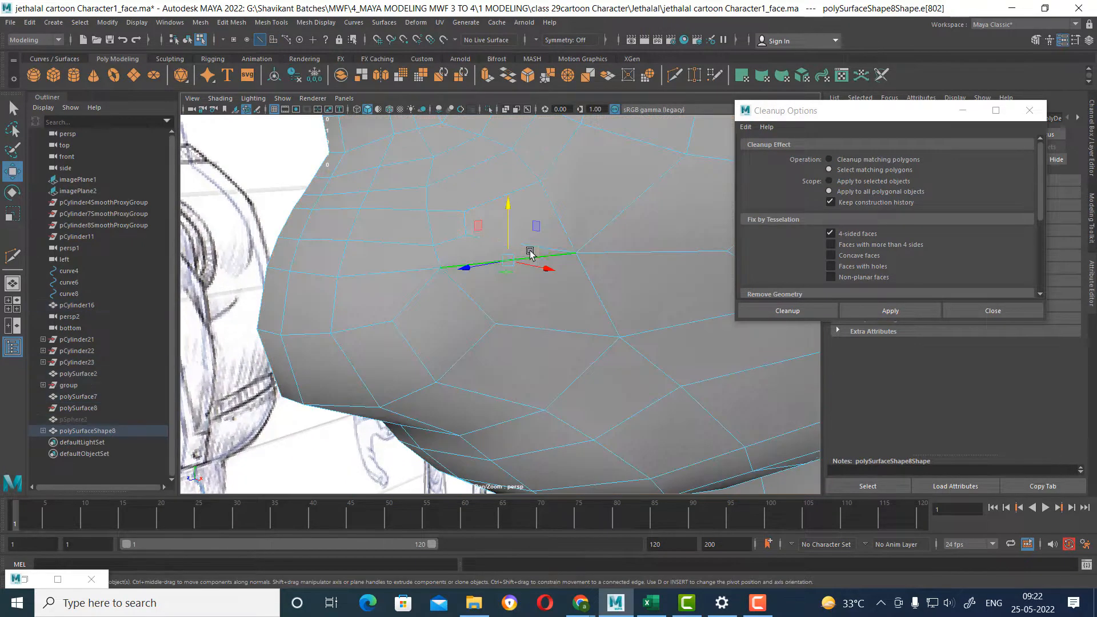
pyautogui.click(541, 247)
pyautogui.keyDown('alt'); pyautogui.moveTo(563, 368); pyautogui.dragTo(550, 322); pyautogui.keyUp('alt')
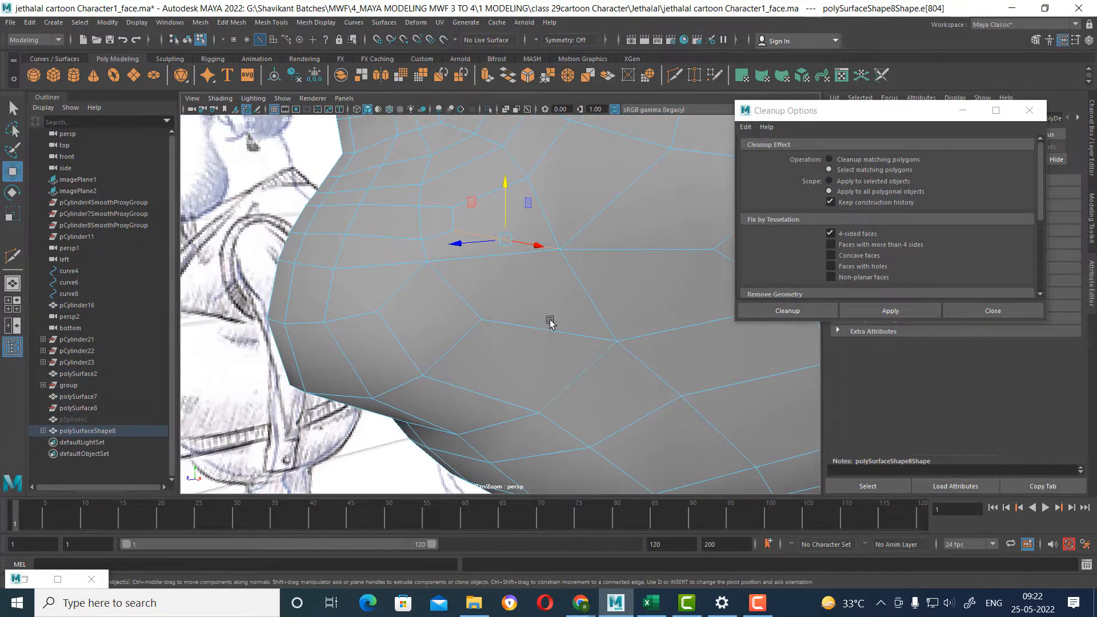
pyautogui.keyDown('shift'); pyautogui.moveTo(598, 195); pyautogui.dragTo(537, 211, button='right'); pyautogui.keyUp('shift')
# Multi-Cut a new edge path from the vertex below the mouth corner across the lower cheek to the underside of the chin.
pyautogui.moveTo(461, 231)
pyautogui.mouseDown(button='right')
pyautogui.moveTo(528, 189)
pyautogui.moveTo(503, 212)
pyautogui.moveTo(457, 213)
pyautogui.mouseUp(button='right')
pyautogui.click(453, 207)
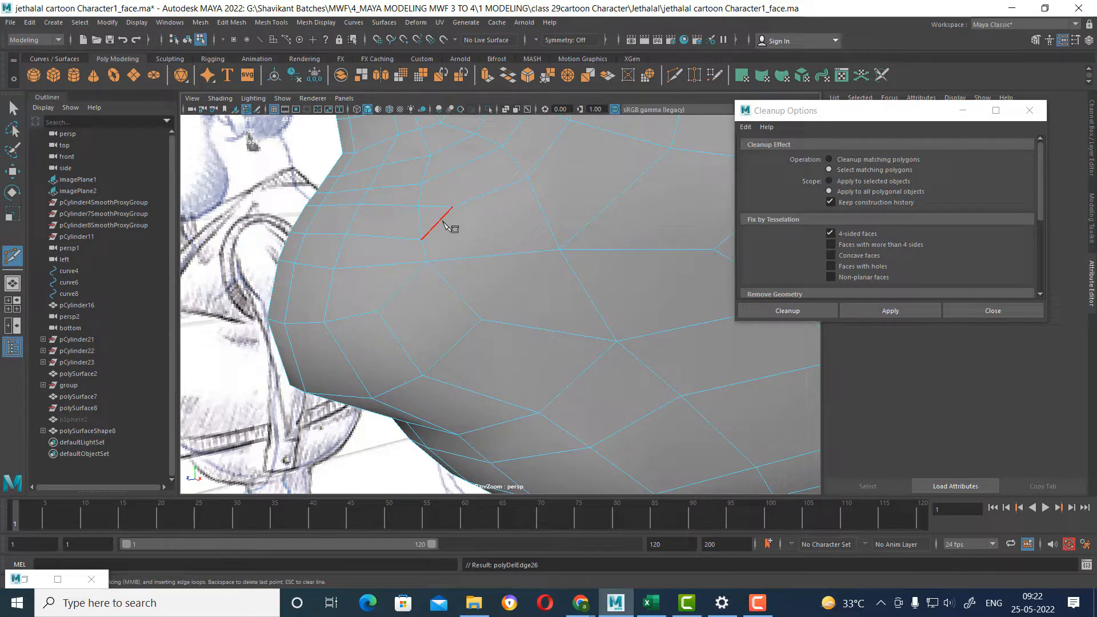
pyautogui.click(441, 221)
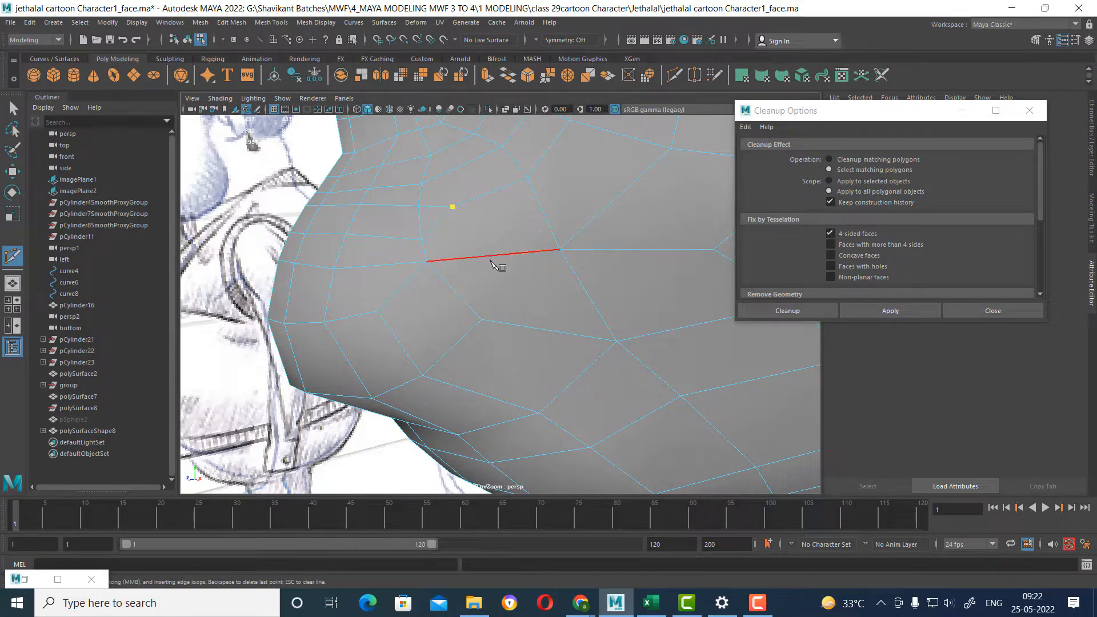
pyautogui.keyDown('alt'); pyautogui.moveTo(543, 326); pyautogui.dragTo(527, 368); pyautogui.keyUp('alt')
pyautogui.click(529, 320)
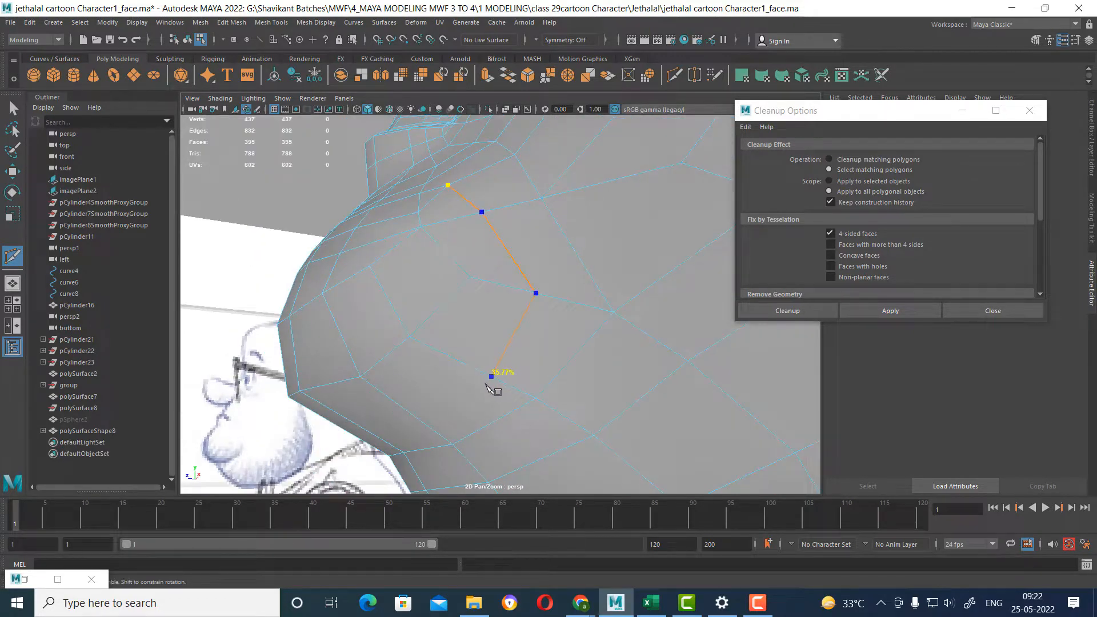
pyautogui.keyDown('alt'); pyautogui.moveTo(486, 386); pyautogui.dragTo(552, 275, button='middle'); pyautogui.keyUp('alt')
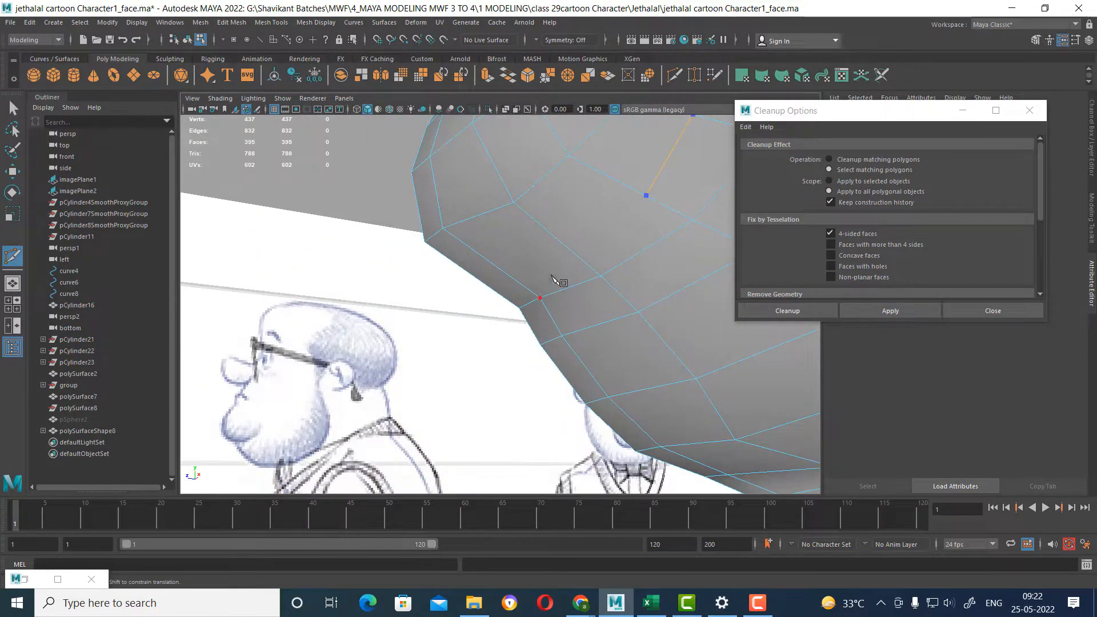
pyautogui.click(567, 248)
pyautogui.keyDown('alt'); pyautogui.moveTo(567, 247); pyautogui.dragTo(506, 279); pyautogui.keyUp('alt')
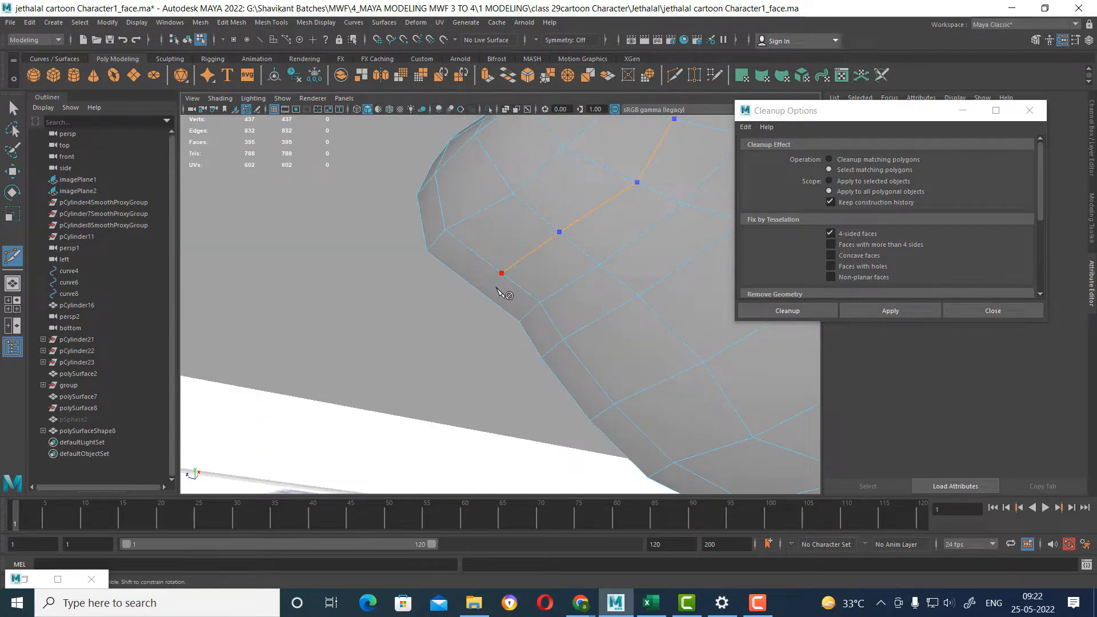
pyautogui.click(497, 288)
# Finish the cut and delete the short diagonal edge at its upper end below the mouth corner.
pyautogui.keyDown('alt'); pyautogui.moveTo(607, 331); pyautogui.dragTo(564, 338); pyautogui.keyUp('alt')
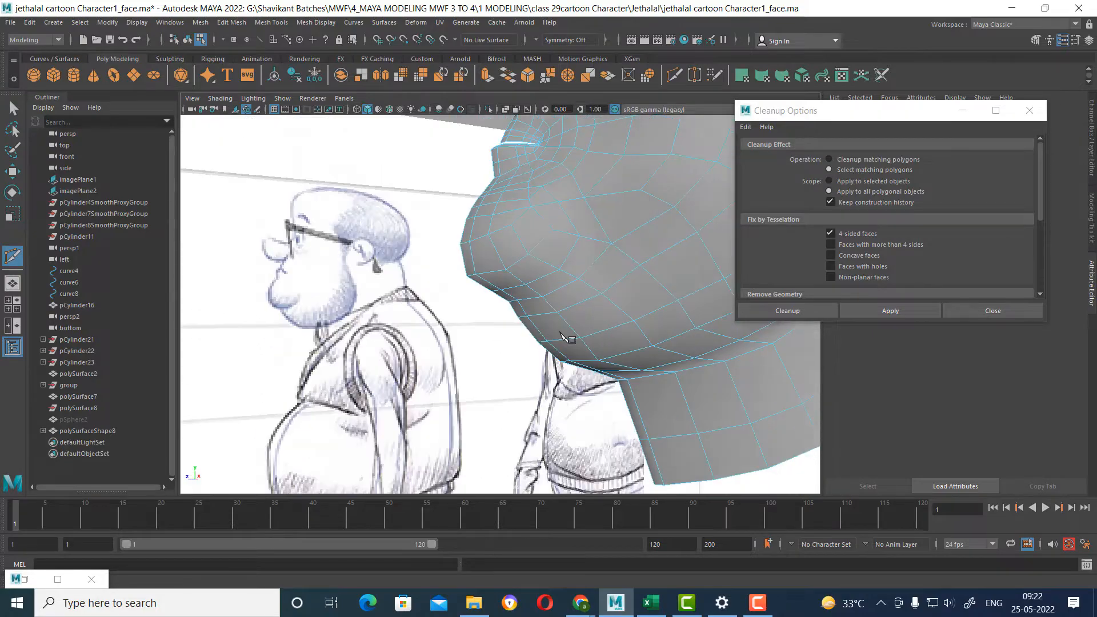
pyautogui.keyDown('alt'); pyautogui.moveTo(563, 338); pyautogui.dragTo(588, 309, button='right'); pyautogui.keyUp('alt')
pyautogui.keyDown('alt'); pyautogui.moveTo(588, 309); pyautogui.dragTo(556, 308, button='middle'); pyautogui.keyUp('alt')
pyautogui.press('w')
pyautogui.moveTo(571, 297)
pyautogui.keyDown('alt'); pyautogui.mouseDown()
pyautogui.moveTo(521, 255)
pyautogui.moveTo(515, 275)
pyautogui.moveTo(529, 252)
pyautogui.moveTo(588, 242)
pyautogui.moveTo(607, 255)
pyautogui.moveTo(532, 292)
pyautogui.moveTo(488, 358)
pyautogui.mouseUp(); pyautogui.keyUp('alt')
pyautogui.moveTo(526, 269)
pyautogui.keyDown('alt'); pyautogui.mouseDown()
pyautogui.moveTo(536, 266)
pyautogui.moveTo(521, 311)
pyautogui.moveTo(541, 320)
pyautogui.moveTo(527, 245)
pyautogui.mouseUp(); pyautogui.keyUp('alt')
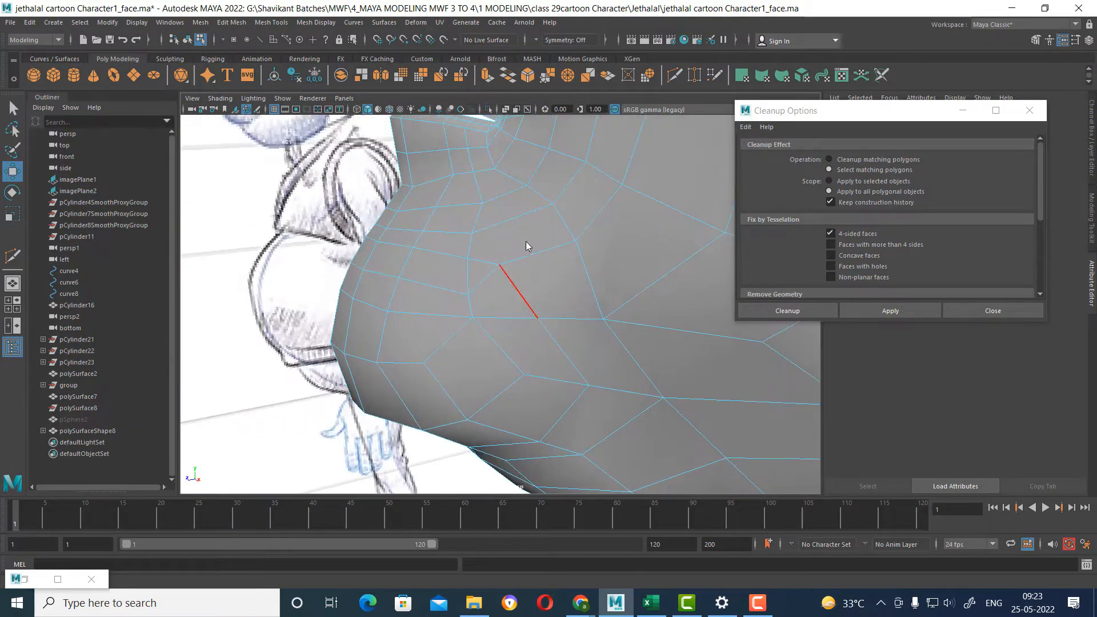
pyautogui.click(487, 284)
pyautogui.keyDown('shift'); pyautogui.rightClick(603, 231); pyautogui.keyUp('shift')
pyautogui.keyDown('shift'); pyautogui.moveTo(603, 230); pyautogui.dragTo(557, 250, button='right'); pyautogui.keyUp('shift')
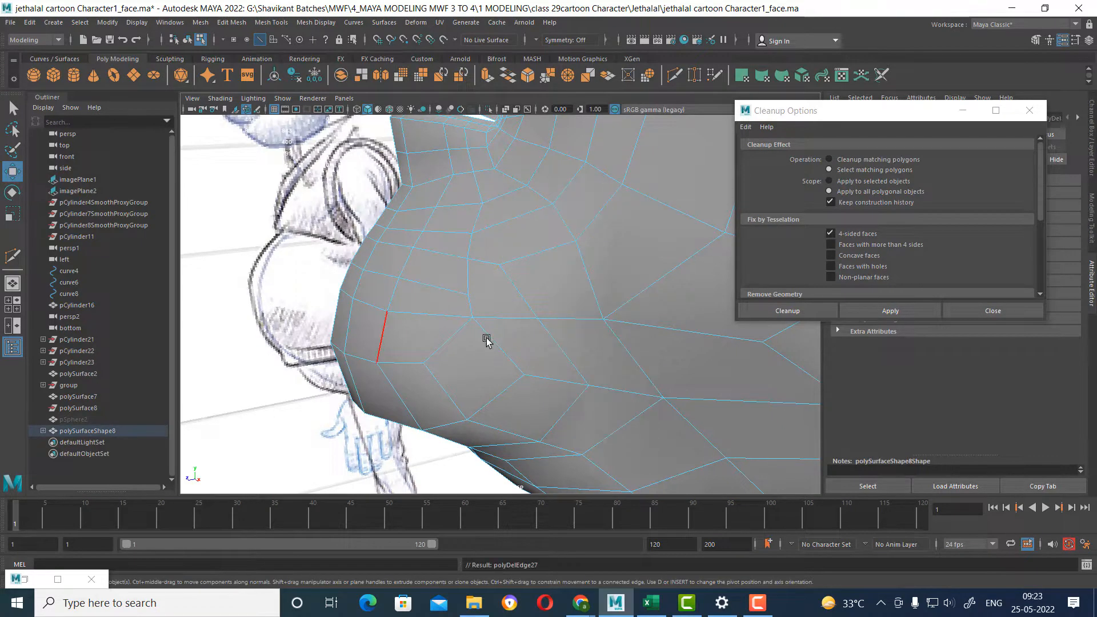
# Delete the horizontal edge row between the chin's profile border and the cheek, along with the short edge at its cheek end.
pyautogui.keyDown('alt'); pyautogui.moveTo(591, 311); pyautogui.dragTo(506, 264); pyautogui.keyUp('alt')
pyautogui.doubleClick(537, 321)
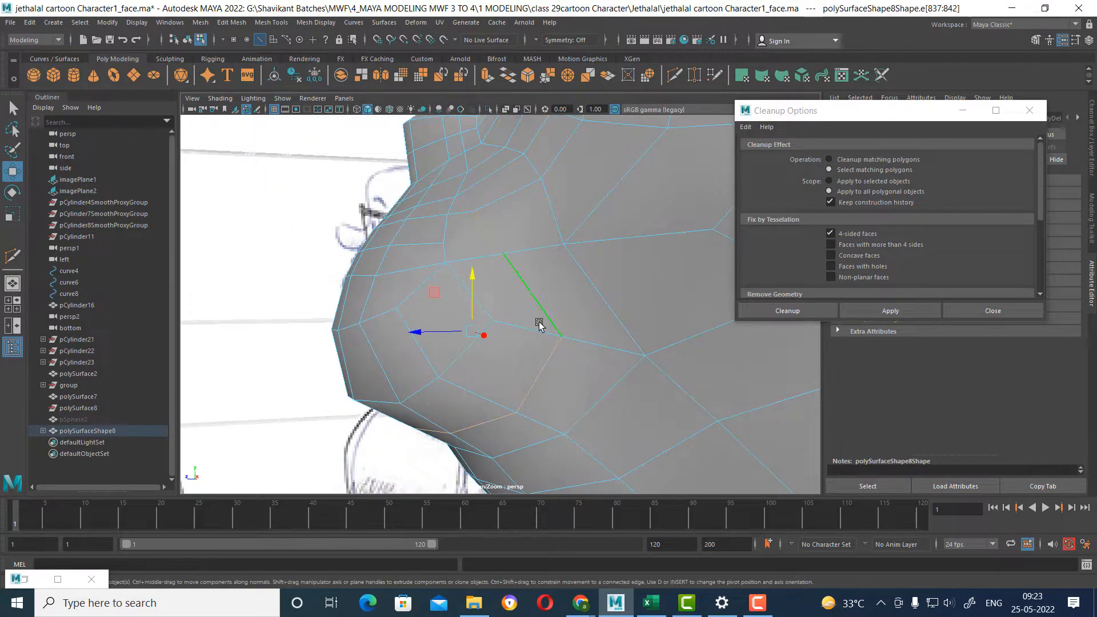
pyautogui.keyDown('alt'); pyautogui.moveTo(537, 321); pyautogui.dragTo(541, 276); pyautogui.keyUp('alt')
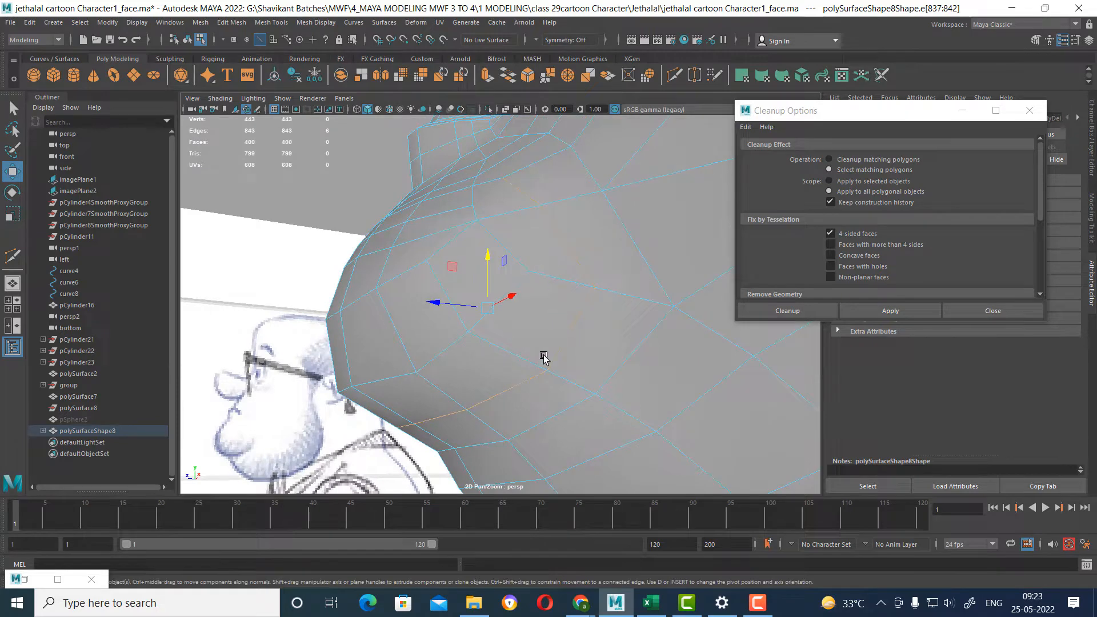
pyautogui.keyDown('alt'); pyautogui.moveTo(543, 357); pyautogui.dragTo(526, 278); pyautogui.keyUp('alt')
pyautogui.keyDown('alt'); pyautogui.moveTo(532, 319); pyautogui.dragTo(516, 301); pyautogui.keyUp('alt')
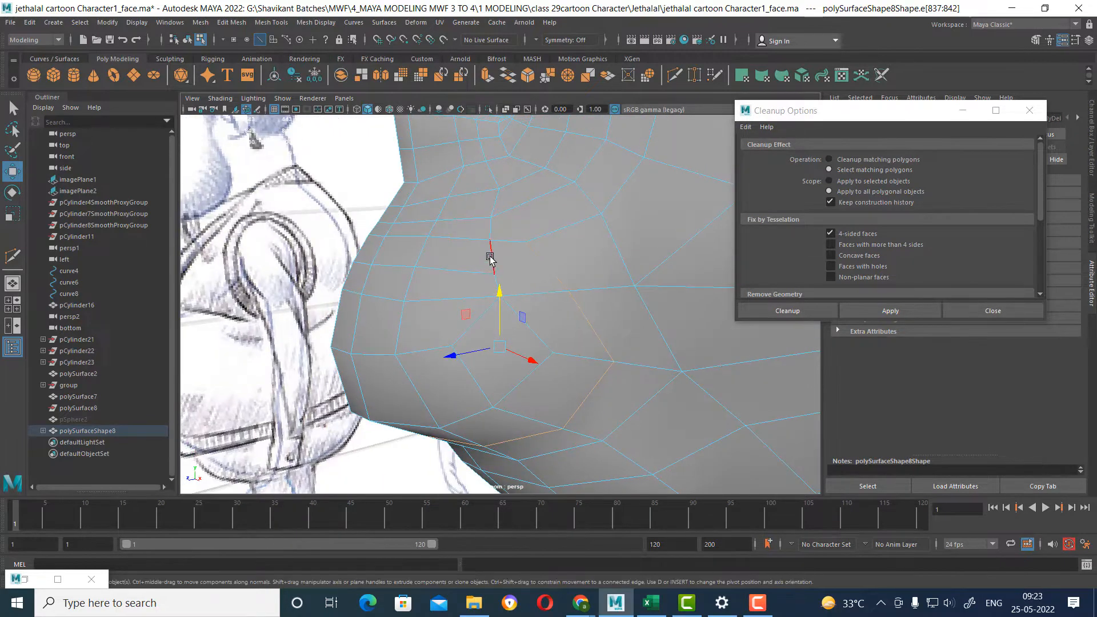
pyautogui.click(442, 269)
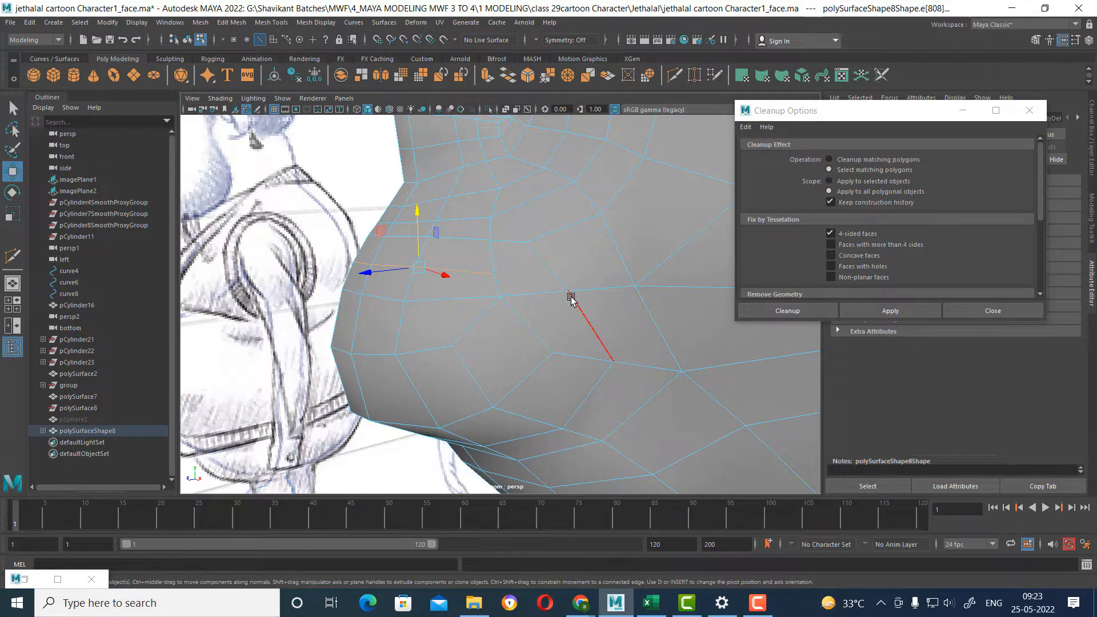
pyautogui.keyDown('alt'); pyautogui.moveTo(568, 269); pyautogui.dragTo(537, 302); pyautogui.keyUp('alt')
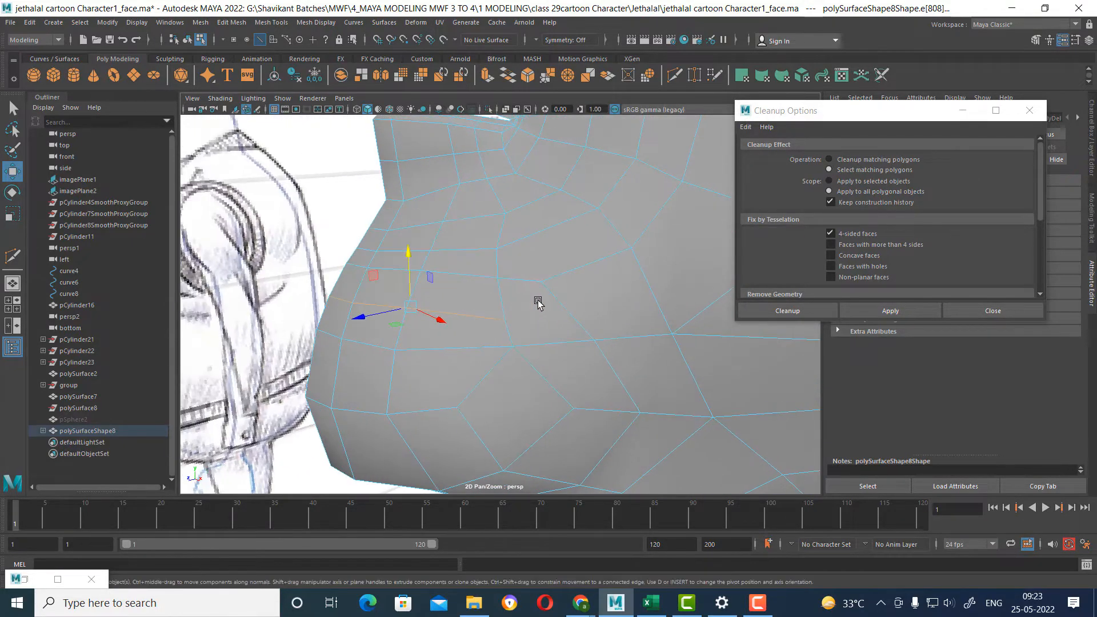
pyautogui.click(500, 293)
pyautogui.keyDown('ctrl'); pyautogui.moveTo(539, 262); pyautogui.dragTo(199, 353, button='right'); pyautogui.keyUp('ctrl')
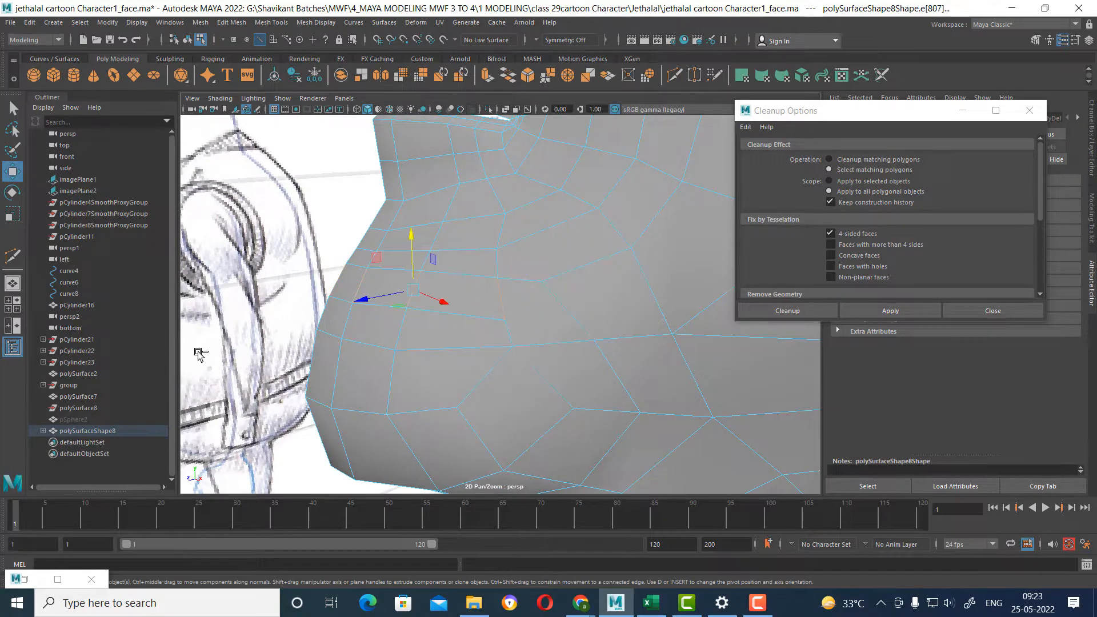
pyautogui.keyDown('ctrl'); pyautogui.moveTo(514, 244); pyautogui.dragTo(420, 300, button='right'); pyautogui.keyUp('ctrl')
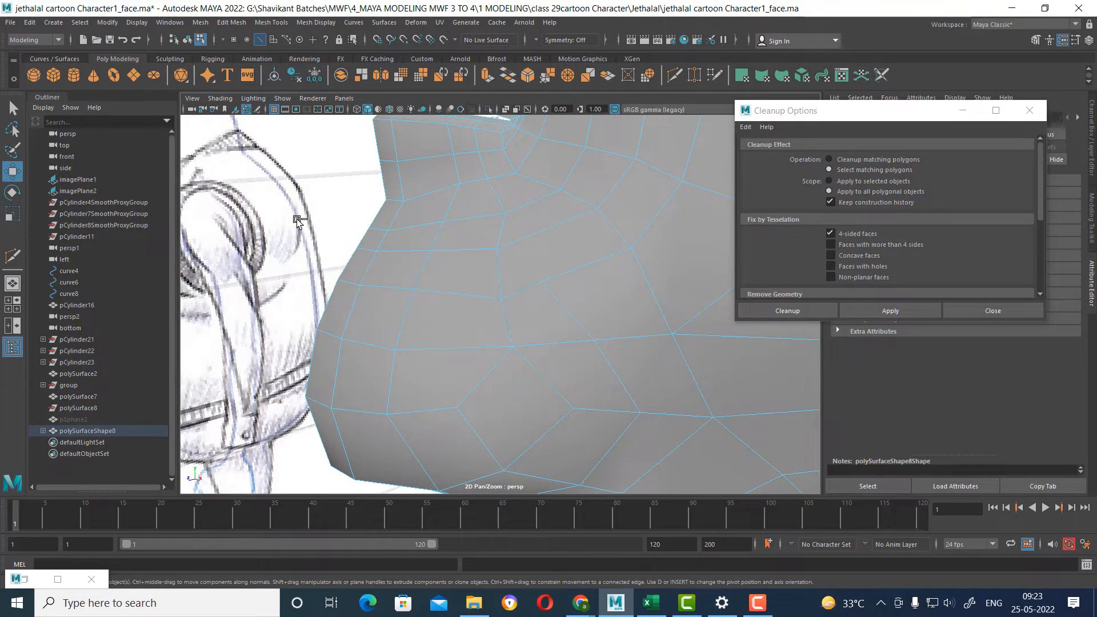
# Average the vertices on the lower cheek beneath the mouth corner to even out their spacing.
pyautogui.scroll(-5, 554, 327)
pyautogui.moveTo(554, 326)
pyautogui.keyDown('alt'); pyautogui.mouseDown()
pyautogui.moveTo(520, 299)
pyautogui.moveTo(528, 356)
pyautogui.moveTo(553, 358)
pyautogui.moveTo(543, 338)
pyautogui.moveTo(556, 310)
pyautogui.mouseUp(); pyautogui.keyUp('alt')
pyautogui.scroll(2, 528, 356)
pyautogui.scroll(2, 557, 308)
pyautogui.moveTo(567, 239); pyautogui.dragTo(570, 286, button='right')
pyautogui.click(519, 258)
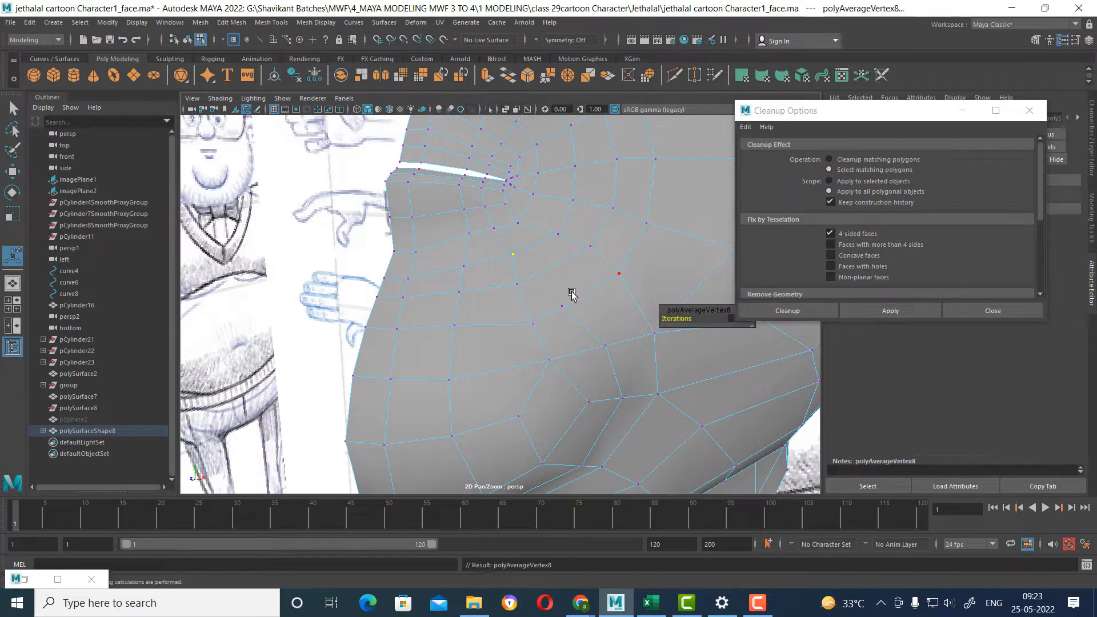
pyautogui.keyDown('alt'); pyautogui.moveTo(570, 286); pyautogui.dragTo(566, 247); pyautogui.keyUp('alt')
pyautogui.moveTo(566, 247); pyautogui.dragTo(559, 220, button='right')
pyautogui.keyDown('alt'); pyautogui.moveTo(558, 219); pyautogui.dragTo(516, 273); pyautogui.keyUp('alt')
# Reapply the 4-sided face selection check to the whole mesh and inspect the faces below the mouth corner.
pyautogui.scroll(5, 516, 273)
pyautogui.click(516, 256)
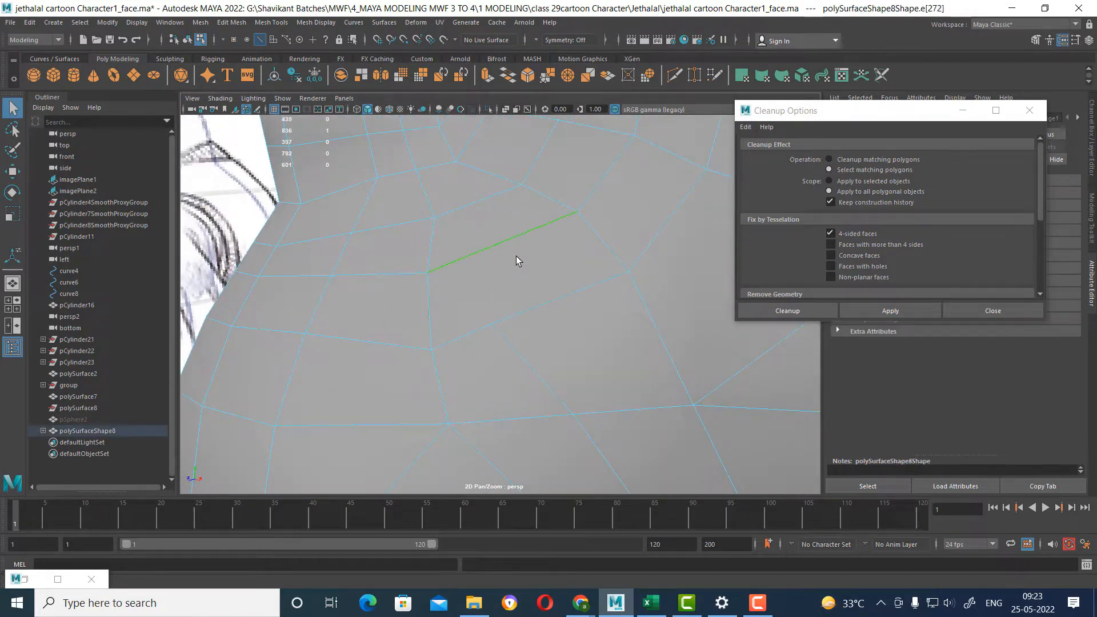
pyautogui.scroll(-6, 506, 300)
pyautogui.scroll(3, 508, 306)
pyautogui.moveTo(548, 273); pyautogui.dragTo(565, 239, button='right')
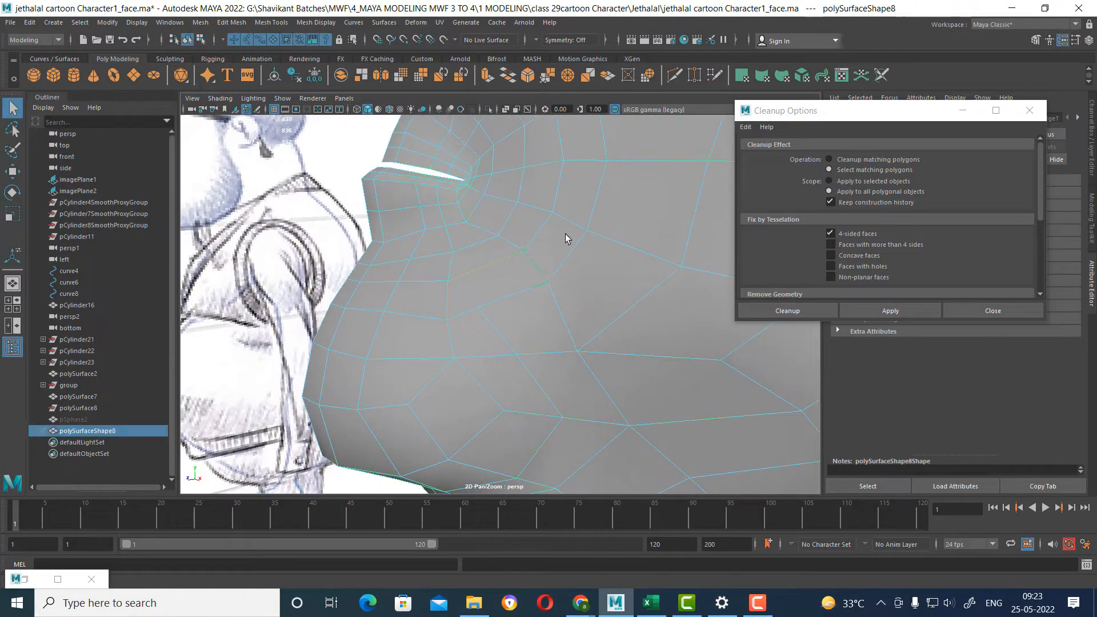
pyautogui.click(907, 310)
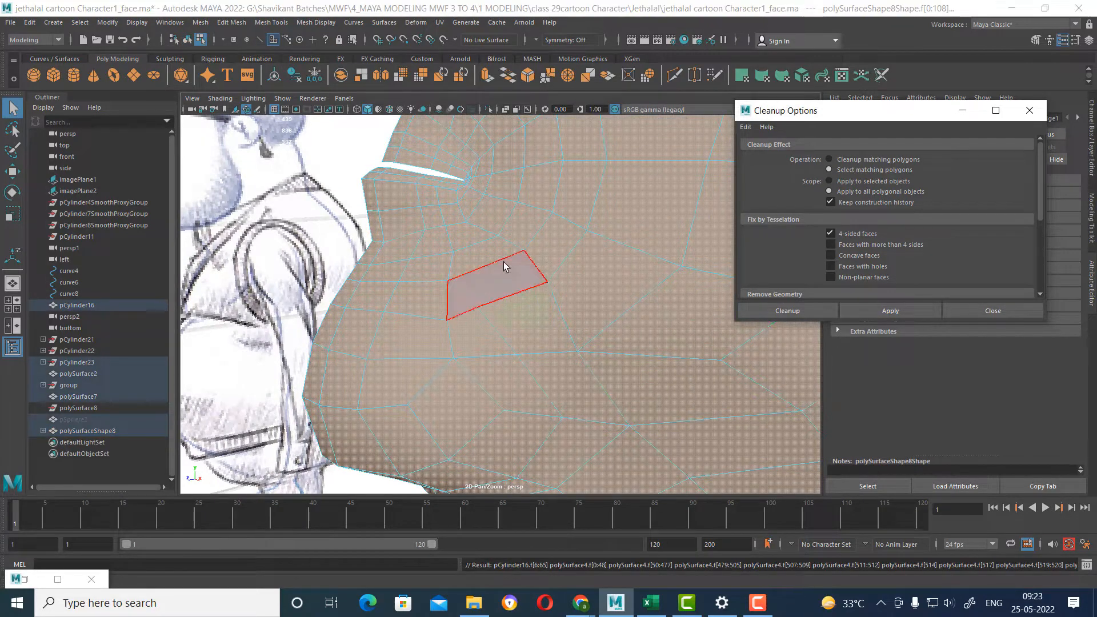
pyautogui.moveTo(589, 266); pyautogui.dragTo(589, 233, button='right')
pyautogui.click(596, 194)
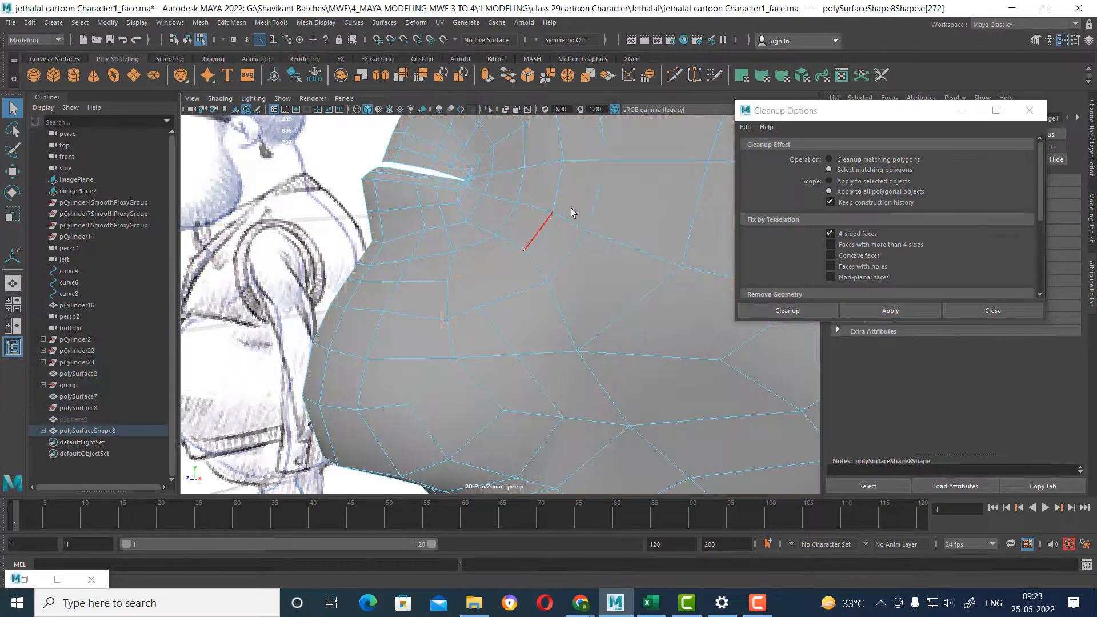
# Insert a new edge row through the faces below the mouth, from the profile border toward the cheek.
pyautogui.keyDown('shift'); pyautogui.moveTo(581, 194); pyautogui.dragTo(402, 282, button='right'); pyautogui.keyUp('shift')
pyautogui.click(736, 379)
pyautogui.moveTo(736, 383)
pyautogui.keyDown('alt'); pyautogui.mouseDown()
pyautogui.moveTo(501, 294)
pyautogui.moveTo(519, 267)
pyautogui.mouseUp(); pyautogui.keyUp('alt')
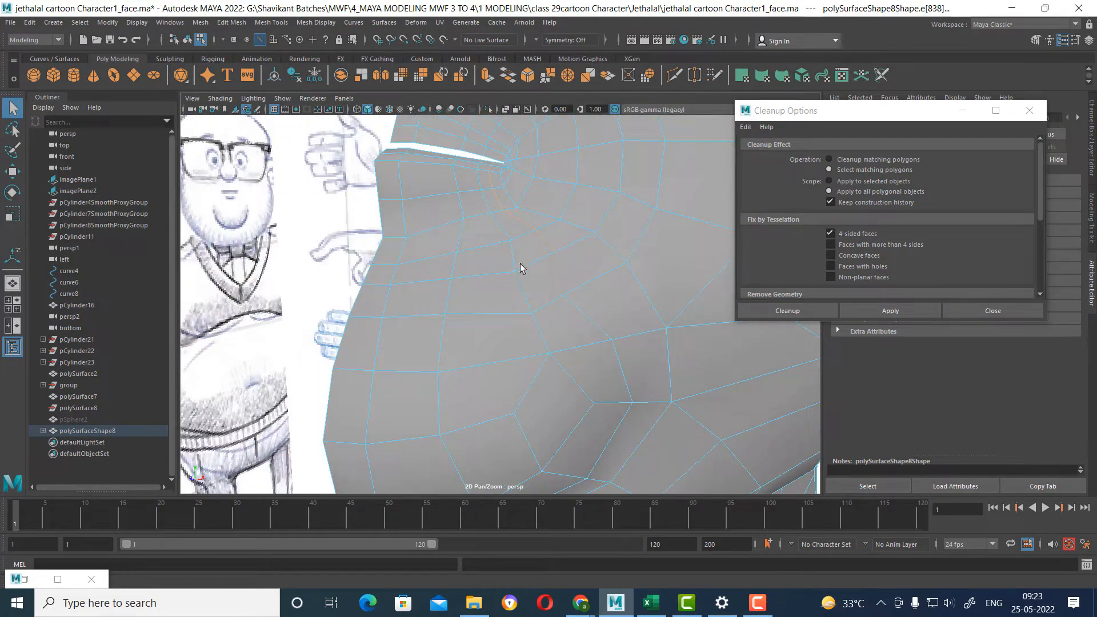
# Select the vertical edge loop running down from the lower lip and slide it to even out the spacing.
pyautogui.click(457, 258)
pyautogui.scroll(-5, 479, 293)
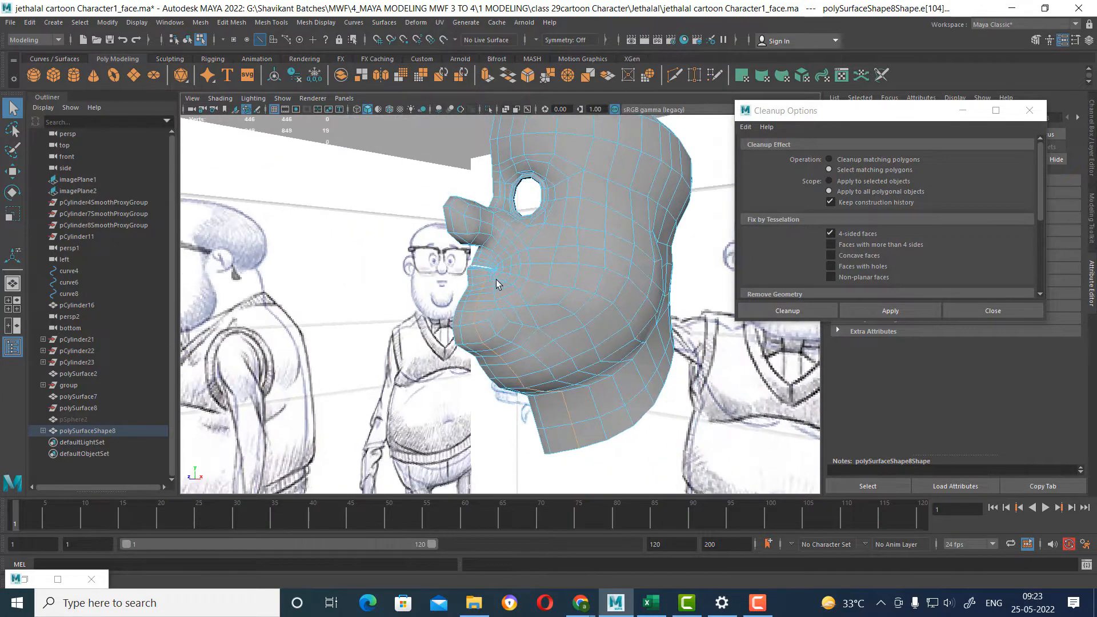
pyautogui.click(528, 314)
pyautogui.scroll(5, 510, 345)
pyautogui.keyDown('shift'); pyautogui.moveTo(502, 257); pyautogui.dragTo(497, 343, button='right'); pyautogui.keyUp('shift')
pyautogui.scroll(10, 497, 288)
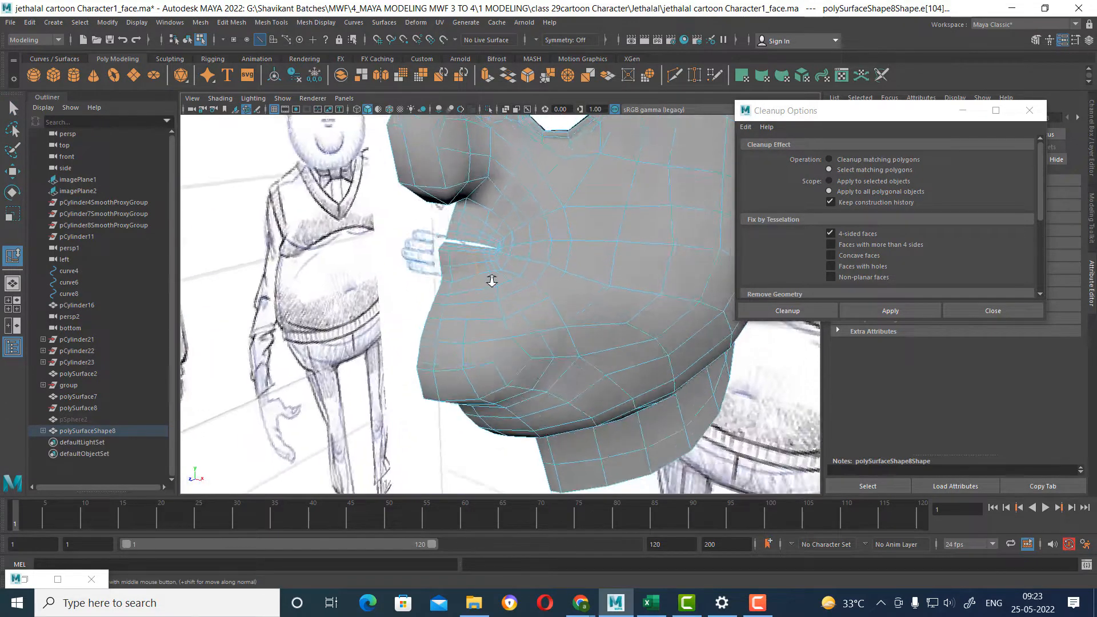
pyautogui.scroll(-5, 506, 285)
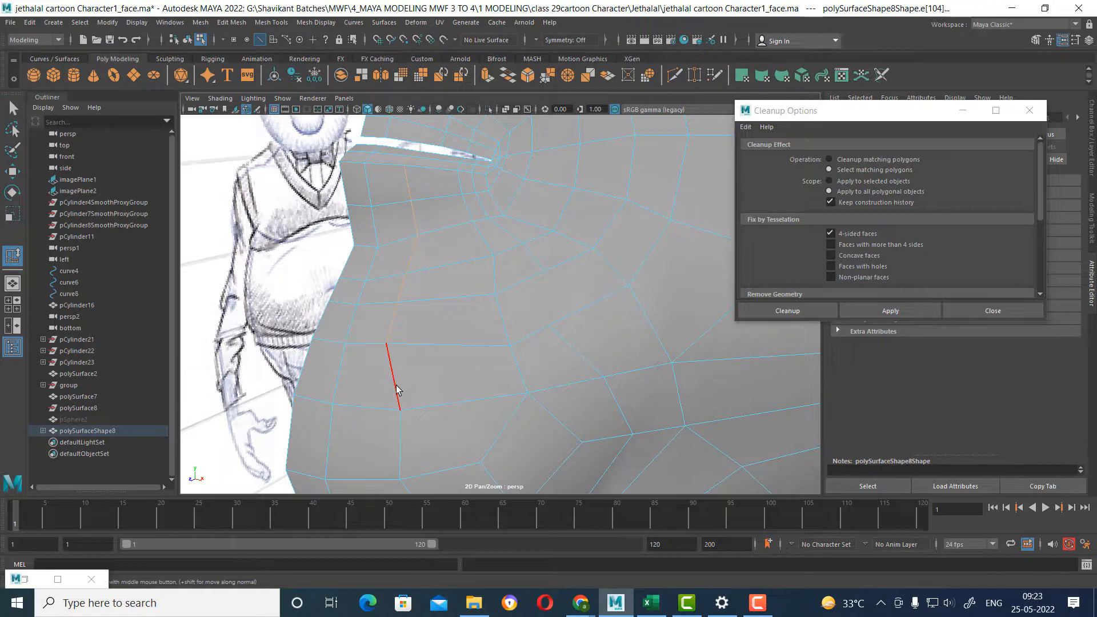
pyautogui.moveTo(442, 359); pyautogui.dragTo(441, 360, button='middle')
# Slide the neighboring edge loop and the new edge row below the mouth corner to balance the face sizes.
pyautogui.click(497, 314)
pyautogui.scroll(3, 497, 320)
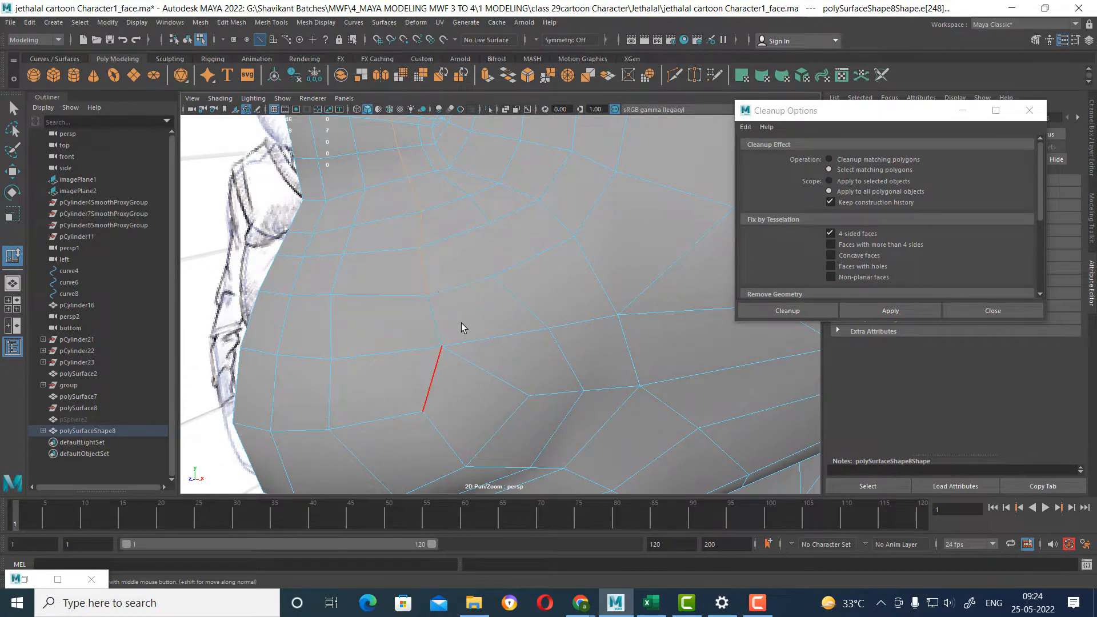
pyautogui.keyDown('alt'); pyautogui.moveTo(511, 233); pyautogui.dragTo(495, 281); pyautogui.keyUp('alt')
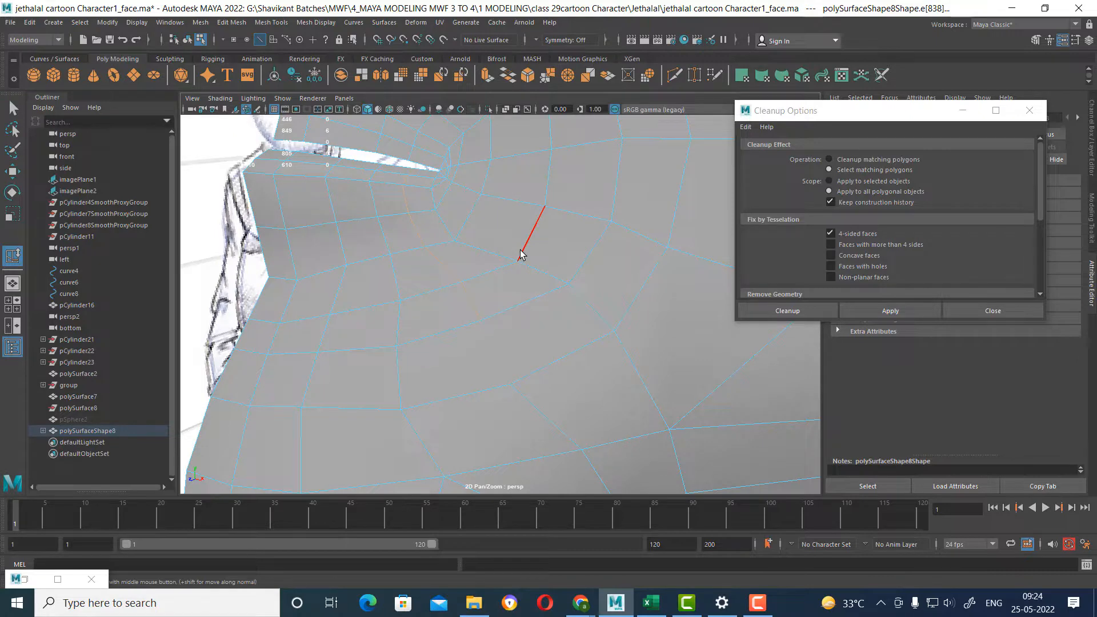
pyautogui.keyDown('alt'); pyautogui.moveTo(492, 274); pyautogui.dragTo(465, 259); pyautogui.keyUp('alt')
pyautogui.moveTo(465, 260); pyautogui.dragTo(517, 224, button='right')
# Multi-Cut a short edge joining two adjacent edge rows below the mouth corner, returning to object mode.
pyautogui.moveTo(551, 187)
pyautogui.keyDown('shift'); pyautogui.mouseDown(button='right')
pyautogui.moveTo(496, 197)
pyautogui.moveTo(494, 171)
pyautogui.mouseUp(button='right'); pyautogui.keyUp('shift')
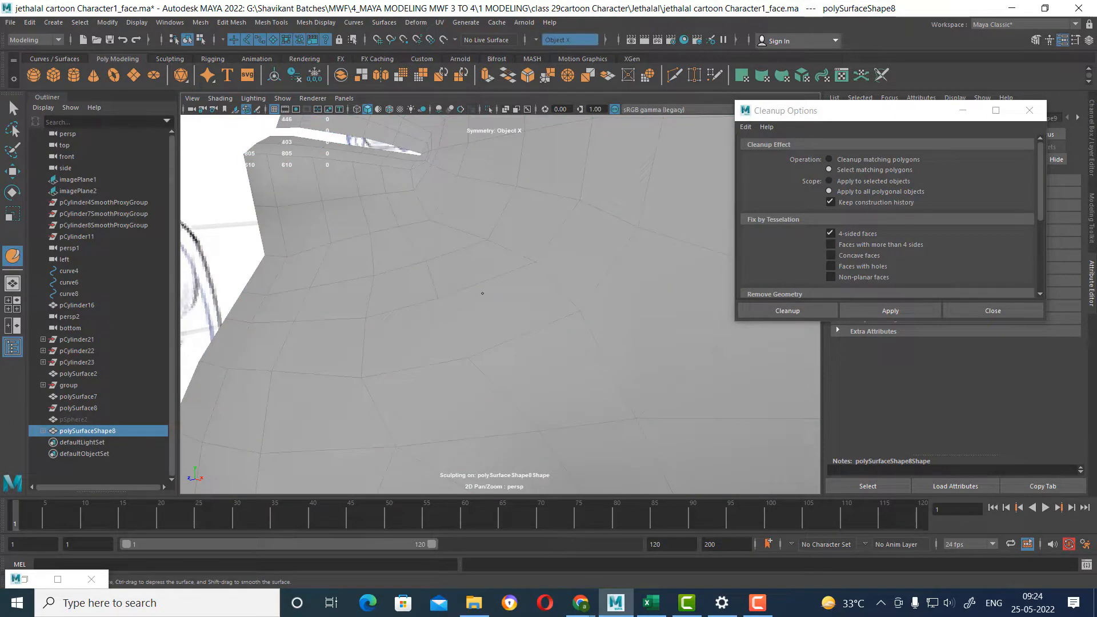
pyautogui.moveTo(510, 217)
pyautogui.mouseDown(button='right')
pyautogui.moveTo(580, 205)
pyautogui.moveTo(535, 208)
pyautogui.mouseUp(button='right')
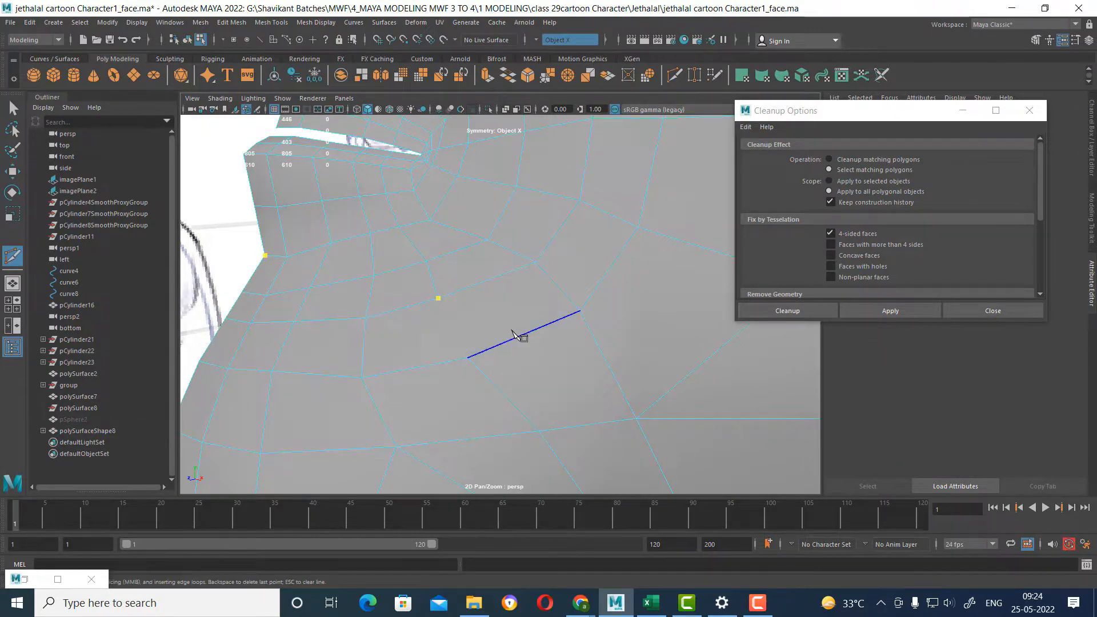
pyautogui.rightClick(439, 387)
pyautogui.press('w')
pyautogui.moveTo(407, 311); pyautogui.dragTo(476, 234, button='right')
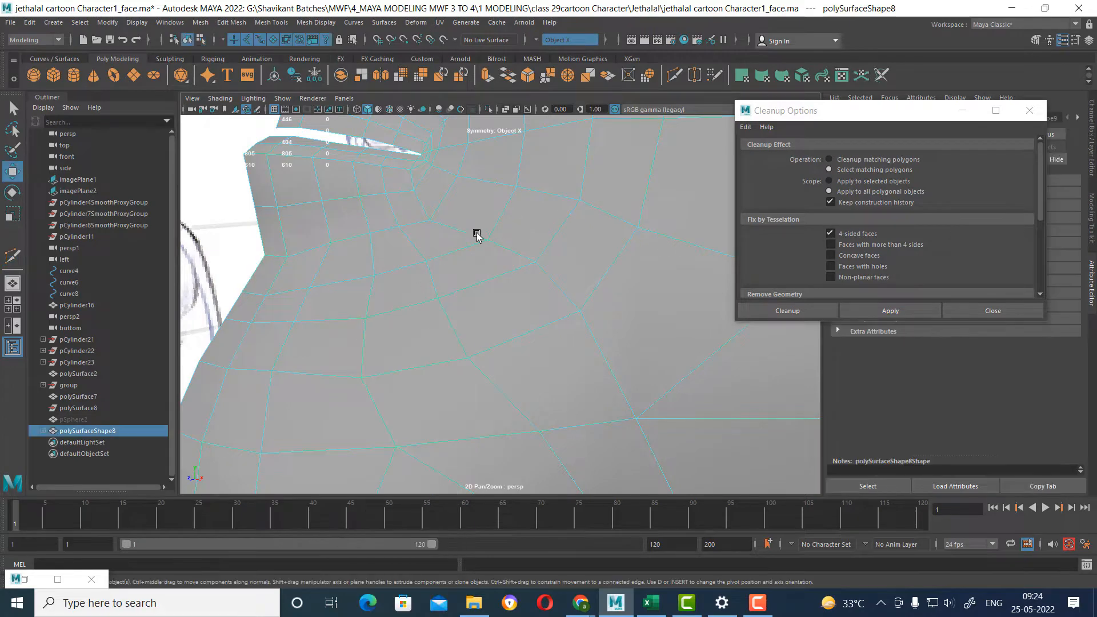
# Turn off Object X symmetry in the Move tool settings.
pyautogui.click(1076, 40)
pyautogui.click(706, 417)
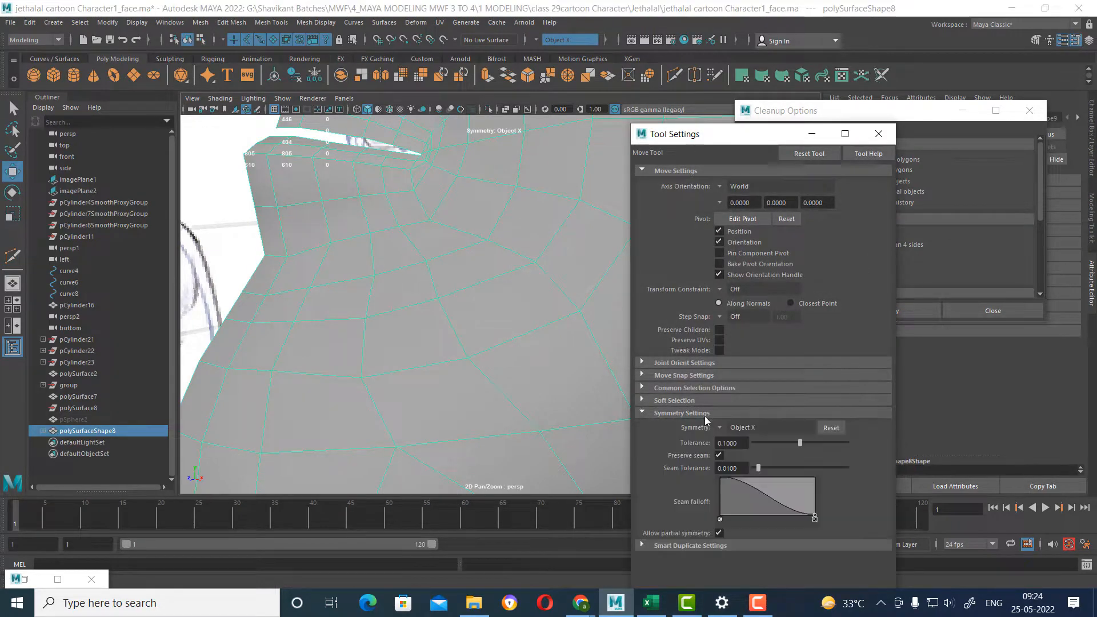
pyautogui.click(729, 434)
pyautogui.click(746, 436)
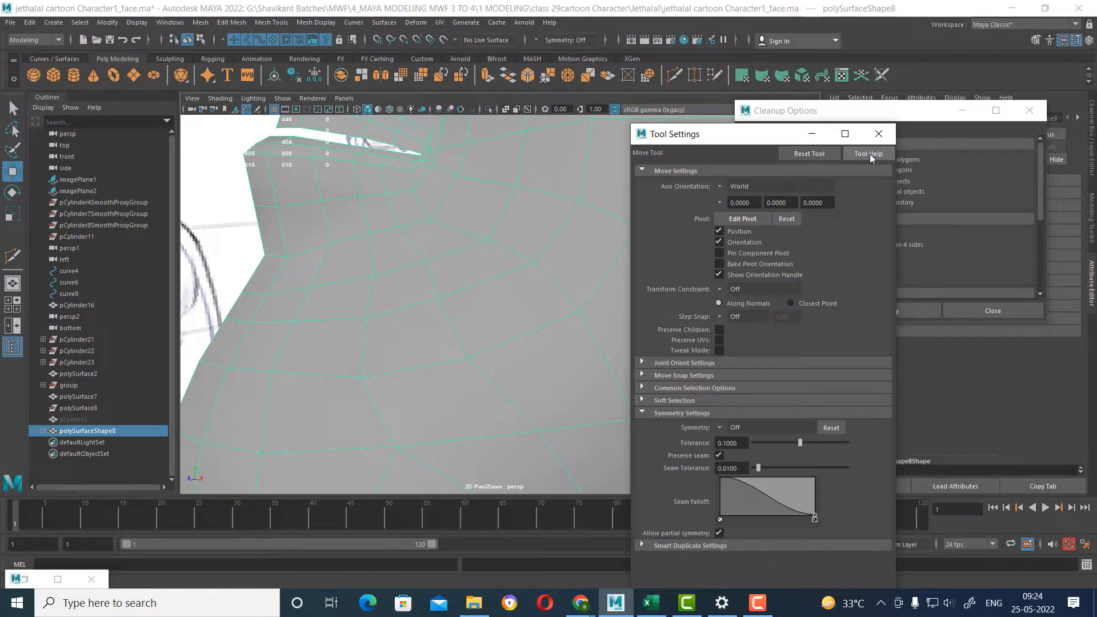
pyautogui.click(878, 134)
# Run the 4-sided face selection check again and examine the face mesh around the mouth, cheek and chin.
pyautogui.scroll(-5, 482, 325)
pyautogui.scroll(5, 556, 374)
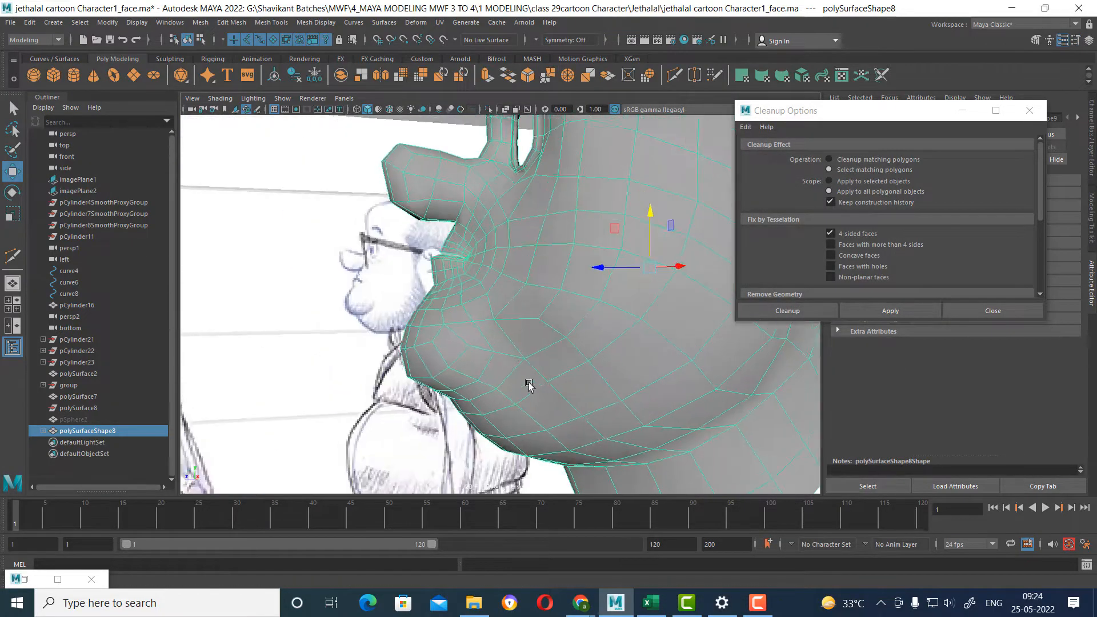
pyautogui.scroll(4, 528, 386)
pyautogui.click(900, 314)
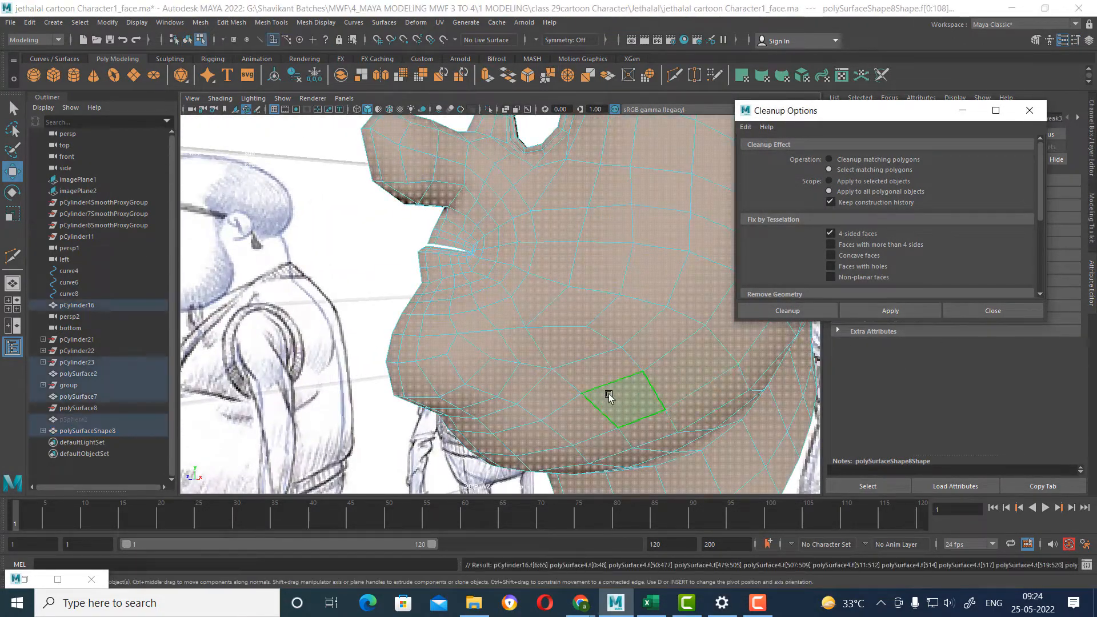
# Select the row of vertices along the underside of the chin and nudge it to fit the side-view reference profile.
pyautogui.keyDown('alt'); pyautogui.moveTo(609, 395); pyautogui.dragTo(475, 341); pyautogui.keyUp('alt')
pyautogui.keyDown('alt'); pyautogui.moveTo(433, 408); pyautogui.dragTo(407, 416); pyautogui.keyUp('alt')
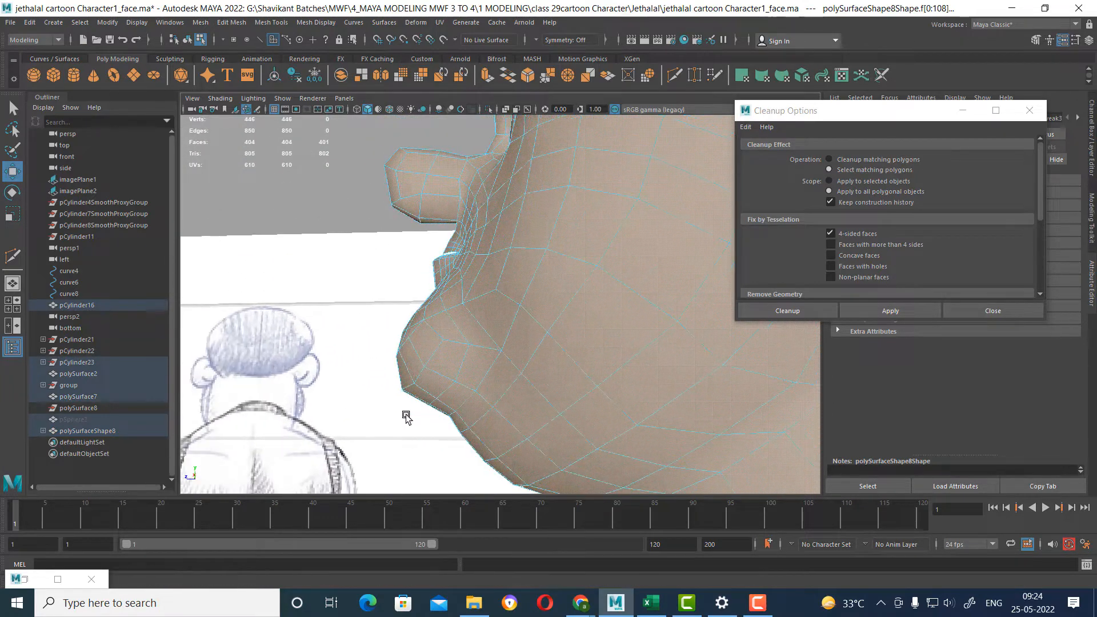
pyautogui.press('space')
pyautogui.moveTo(526, 352); pyautogui.dragTo(630, 350)
pyautogui.keyDown('alt'); pyautogui.moveTo(471, 274); pyautogui.dragTo(594, 197, button='middle'); pyautogui.keyUp('alt')
pyautogui.scroll(3, 396, 341)
pyautogui.scroll(4, 395, 342)
pyautogui.keyDown('alt'); pyautogui.moveTo(434, 400); pyautogui.dragTo(664, 402, button='middle'); pyautogui.keyUp('alt')
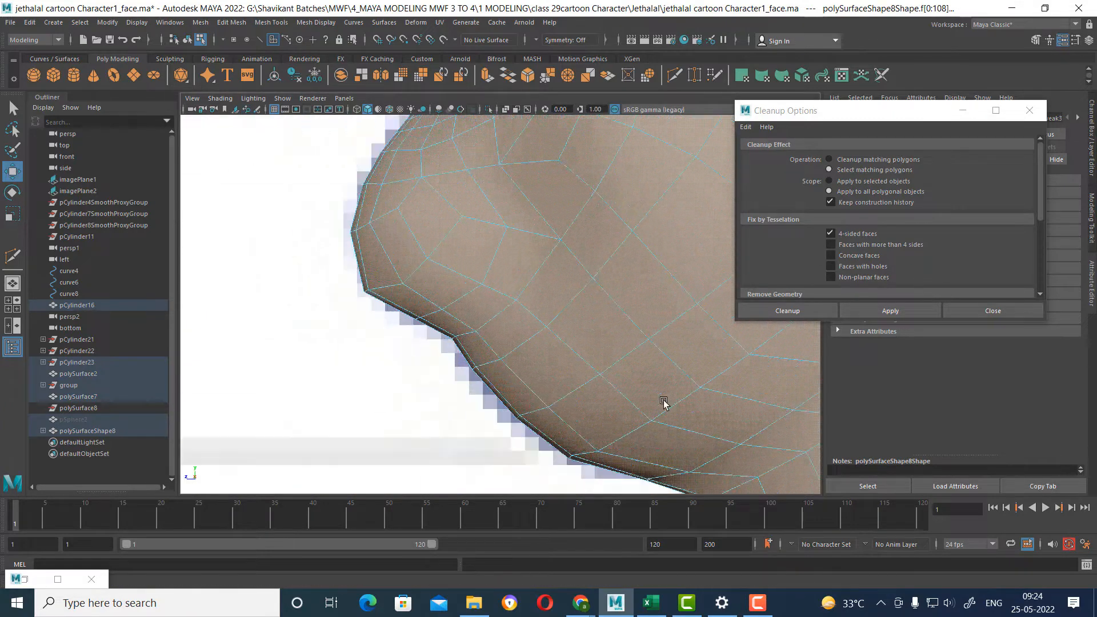
pyautogui.moveTo(548, 218); pyautogui.dragTo(497, 220, button='right')
pyautogui.scroll(1, 440, 297)
pyautogui.click(469, 290)
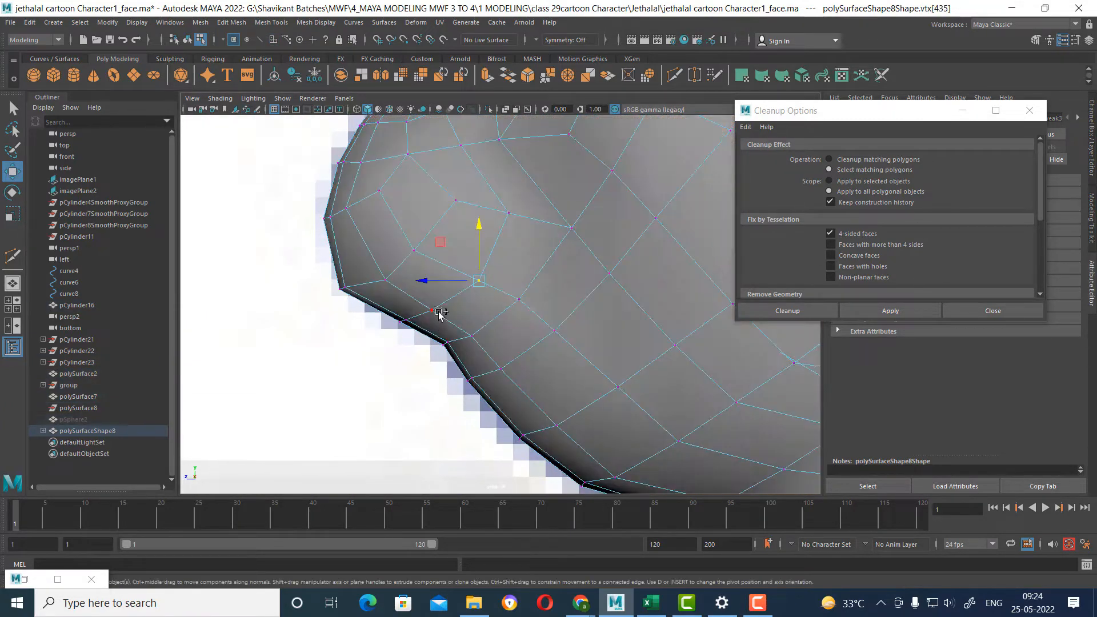
pyautogui.keyDown('shift'); pyautogui.moveTo(393, 334); pyautogui.dragTo(392, 333); pyautogui.keyUp('shift')
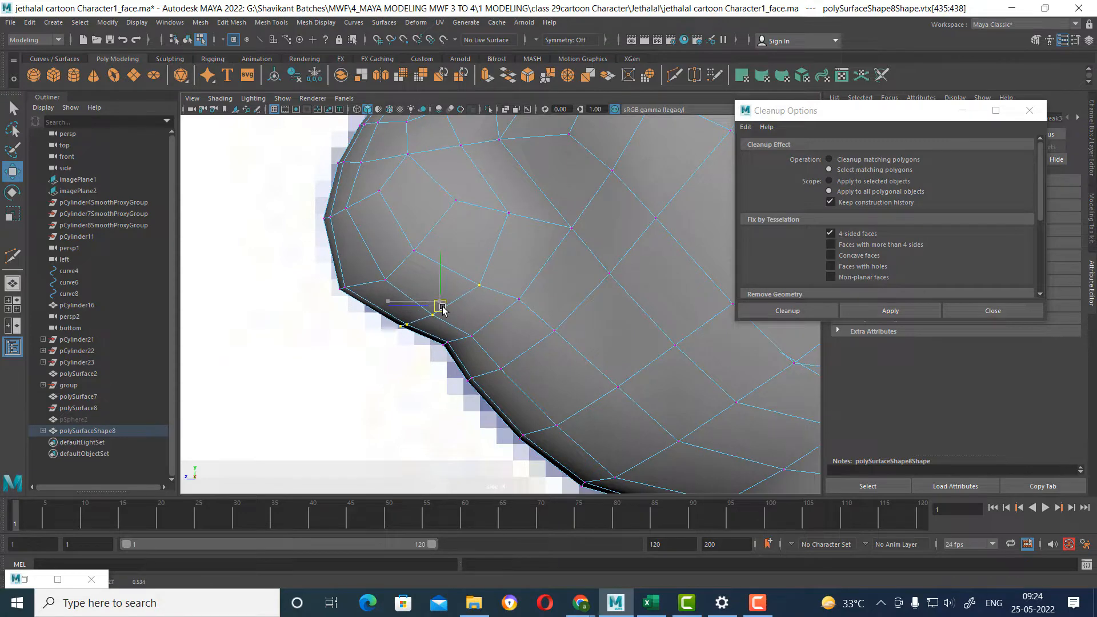
pyautogui.scroll(-5, 499, 303)
pyautogui.keyDown('alt'); pyautogui.moveTo(512, 278); pyautogui.dragTo(507, 299, button='middle'); pyautogui.keyUp('alt')
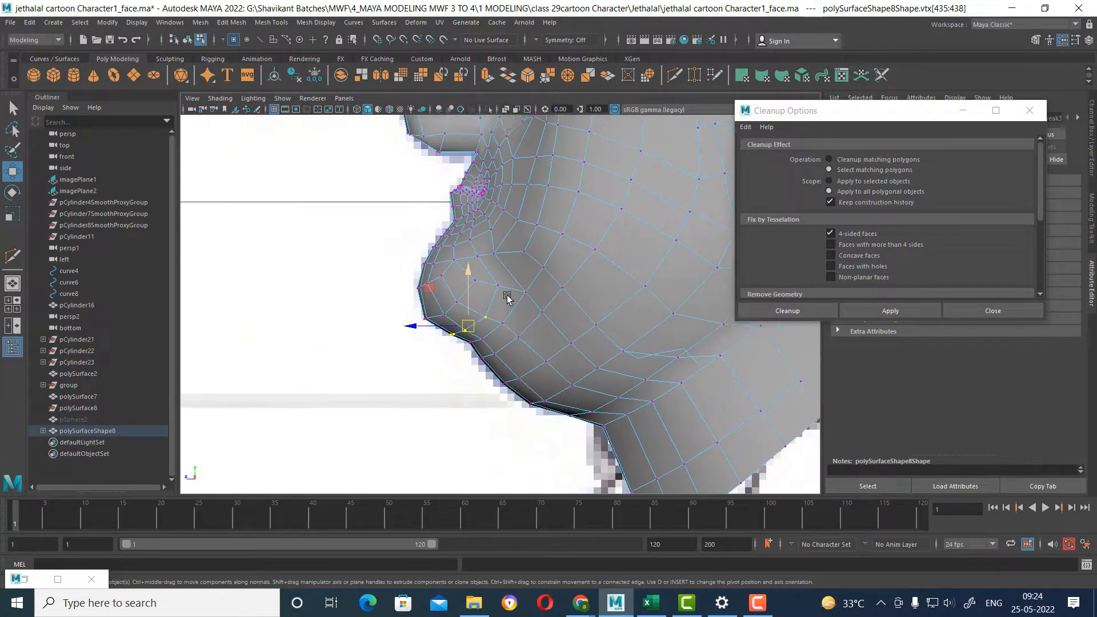
# Try selecting the face ring around the mouth in perspective view by converting an edge loop to faces.
pyautogui.scroll(1, 537, 325)
pyautogui.press('space')
pyautogui.press('space')
pyautogui.keyDown('alt'); pyautogui.moveTo(543, 257); pyautogui.dragTo(528, 340); pyautogui.keyUp('alt')
pyautogui.keyDown('alt'); pyautogui.moveTo(377, 255); pyautogui.dragTo(433, 292, button='right'); pyautogui.keyUp('alt')
pyautogui.keyDown('alt'); pyautogui.moveTo(433, 292); pyautogui.dragTo(534, 299, button='middle'); pyautogui.keyUp('alt')
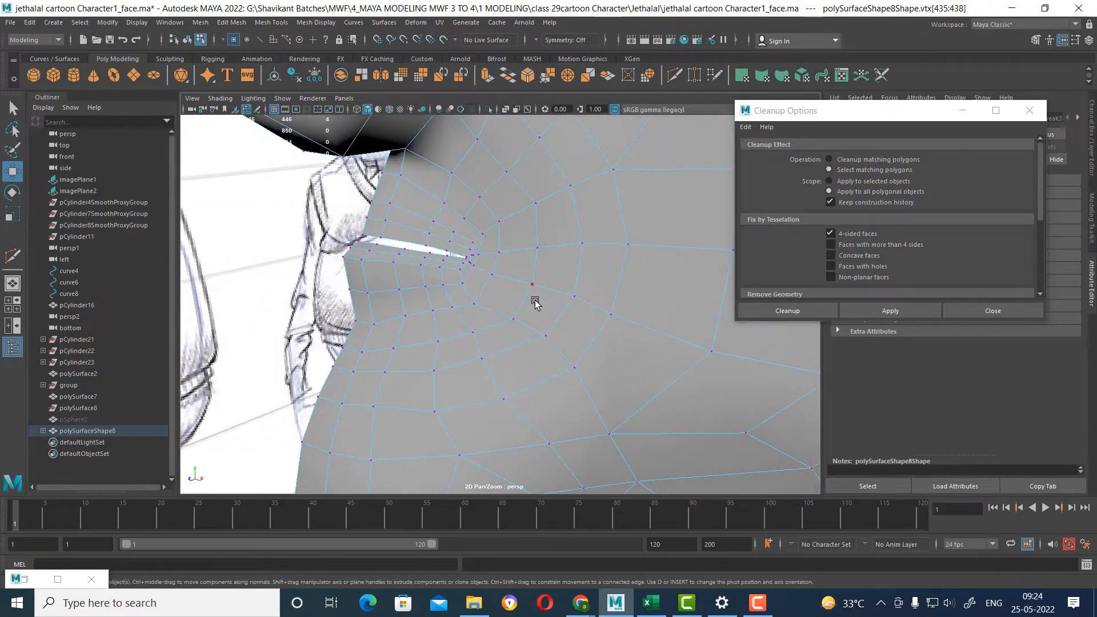
pyautogui.moveTo(534, 299); pyautogui.dragTo(469, 260, button='right')
pyautogui.click(485, 223)
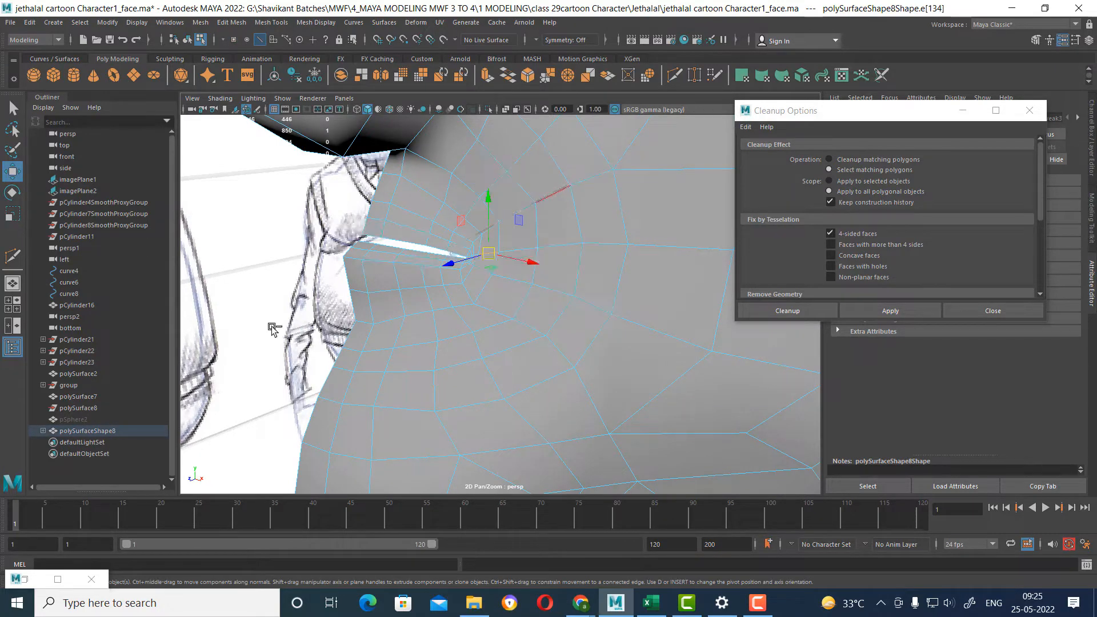
pyautogui.keyDown('alt'); pyautogui.moveTo(494, 326); pyautogui.dragTo(461, 297, button='right'); pyautogui.keyUp('alt')
pyautogui.keyDown('alt'); pyautogui.moveTo(460, 297); pyautogui.dragTo(492, 301); pyautogui.keyUp('alt')
pyautogui.keyDown('alt'); pyautogui.moveTo(492, 301); pyautogui.dragTo(529, 325, button='right'); pyautogui.keyUp('alt')
pyautogui.keyDown('alt'); pyautogui.moveTo(502, 260); pyautogui.dragTo(520, 306, button='right'); pyautogui.keyUp('alt')
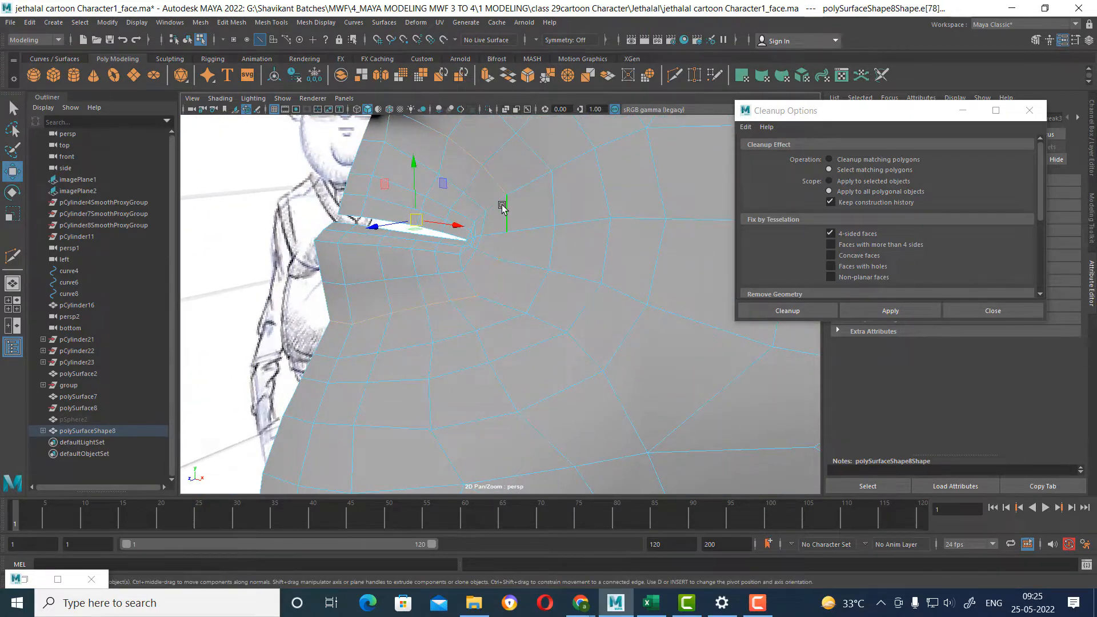
pyautogui.keyDown('shift'); pyautogui.moveTo(491, 189); pyautogui.dragTo(490, 246, button='right'); pyautogui.keyUp('shift')
pyautogui.moveTo(465, 250)
pyautogui.keyDown('alt'); pyautogui.mouseDown()
pyautogui.moveTo(445, 227)
pyautogui.moveTo(466, 235)
pyautogui.mouseUp(); pyautogui.keyUp('alt')
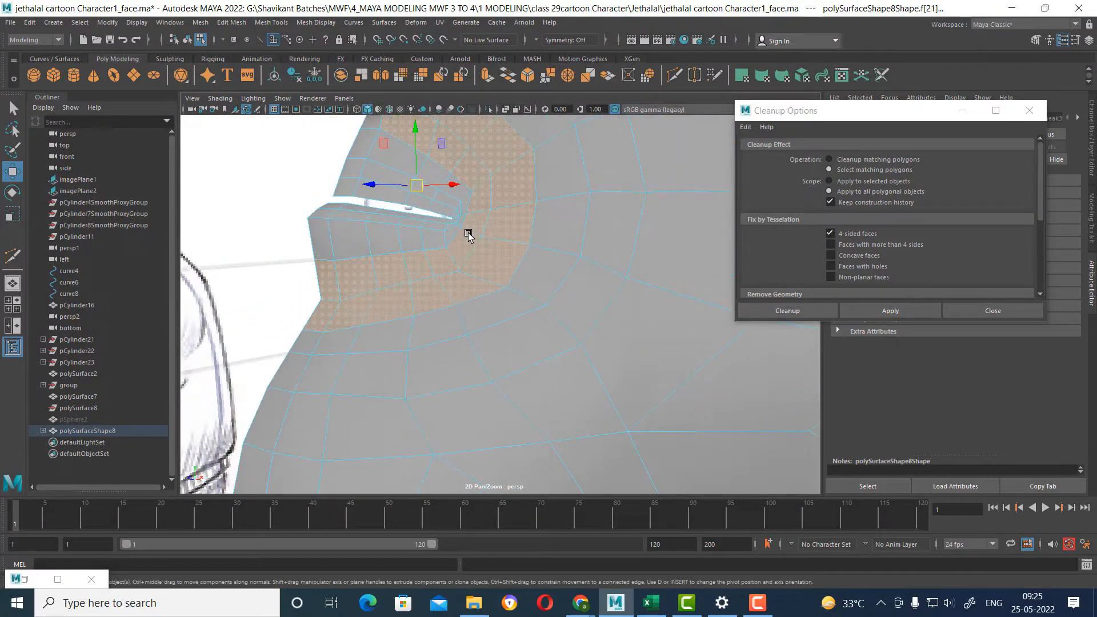
# Convert the lip edge loop to a face selection, grow it outward, and shrink it back one ring.
pyautogui.click(507, 169)
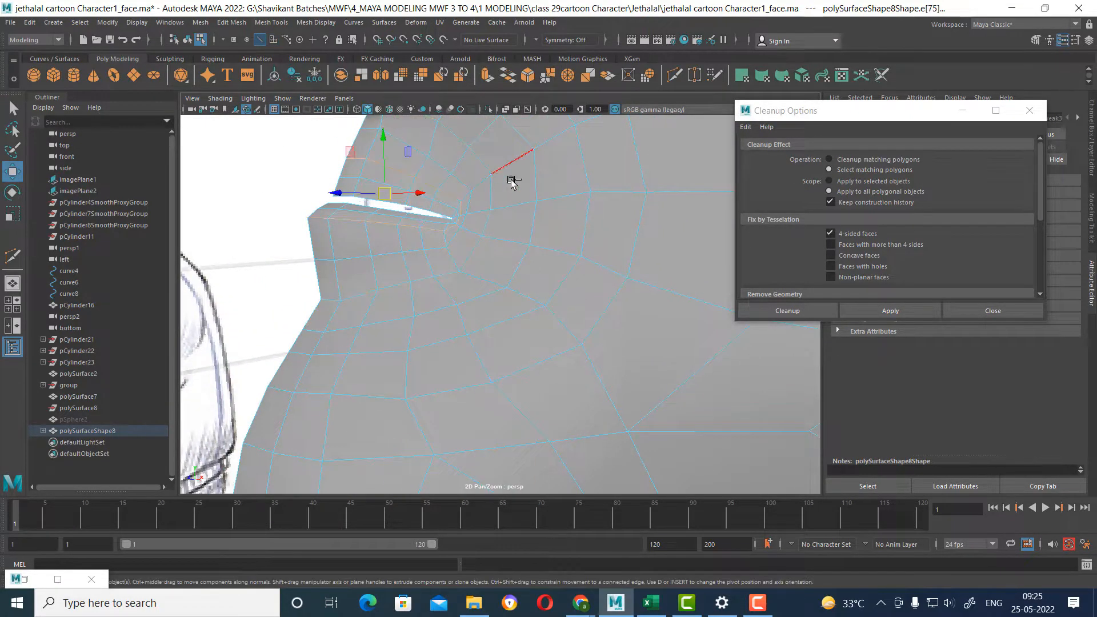
pyautogui.keyDown('shift'); pyautogui.moveTo(511, 177); pyautogui.dragTo(513, 224, button='right'); pyautogui.keyUp('shift')
pyautogui.keyDown('shift'); pyautogui.moveTo(513, 268); pyautogui.dragTo(513, 264, button='right'); pyautogui.keyUp('shift')
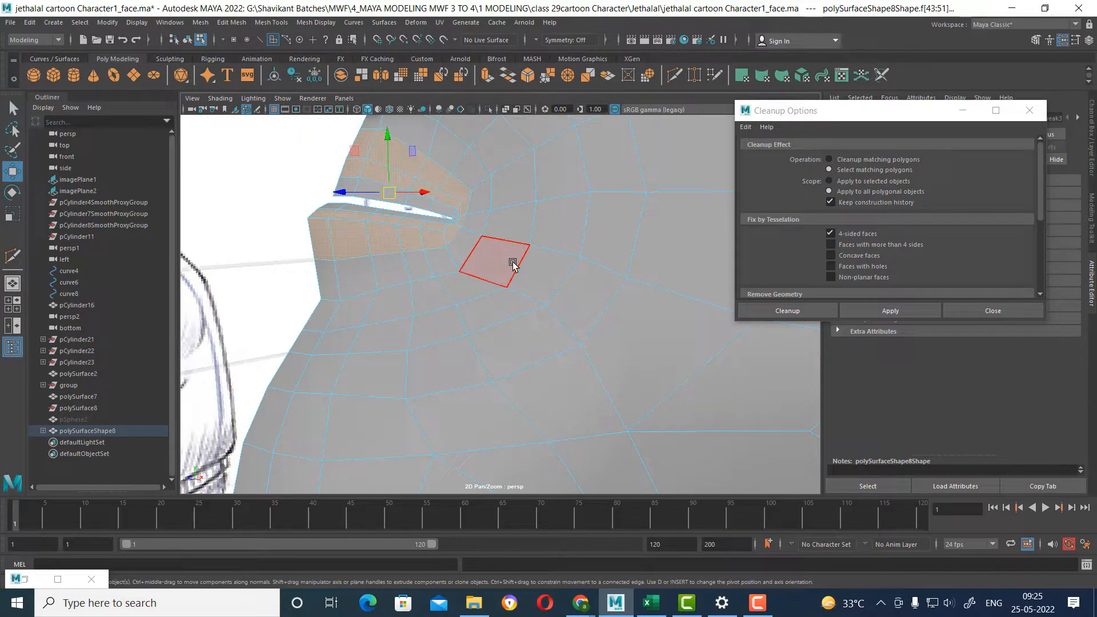
pyautogui.hotkey('shift', '.')
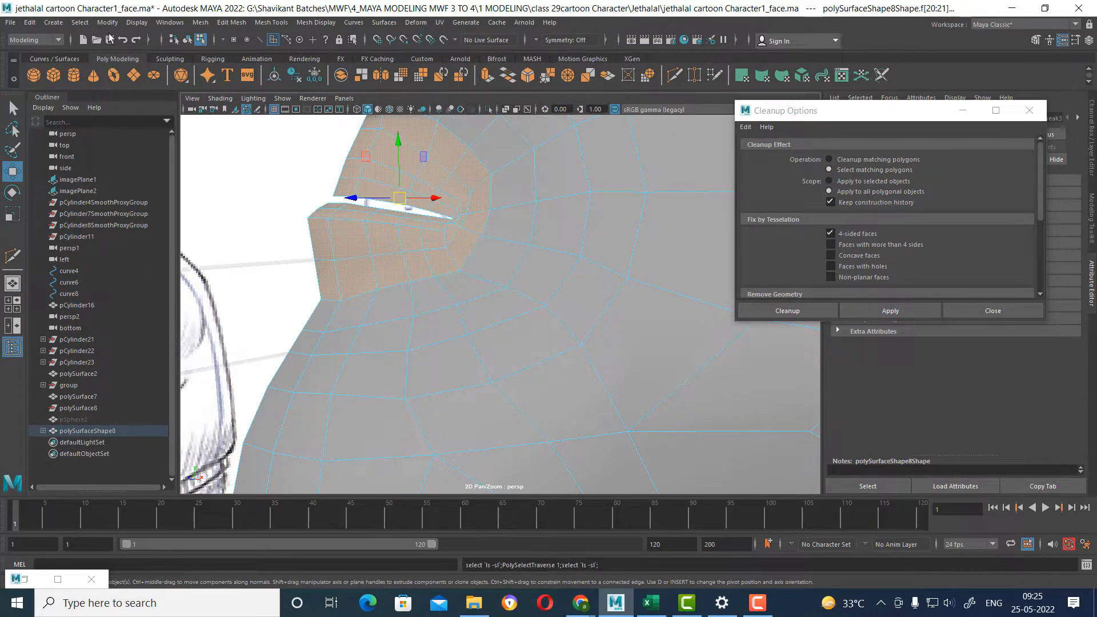
pyautogui.click(80, 23)
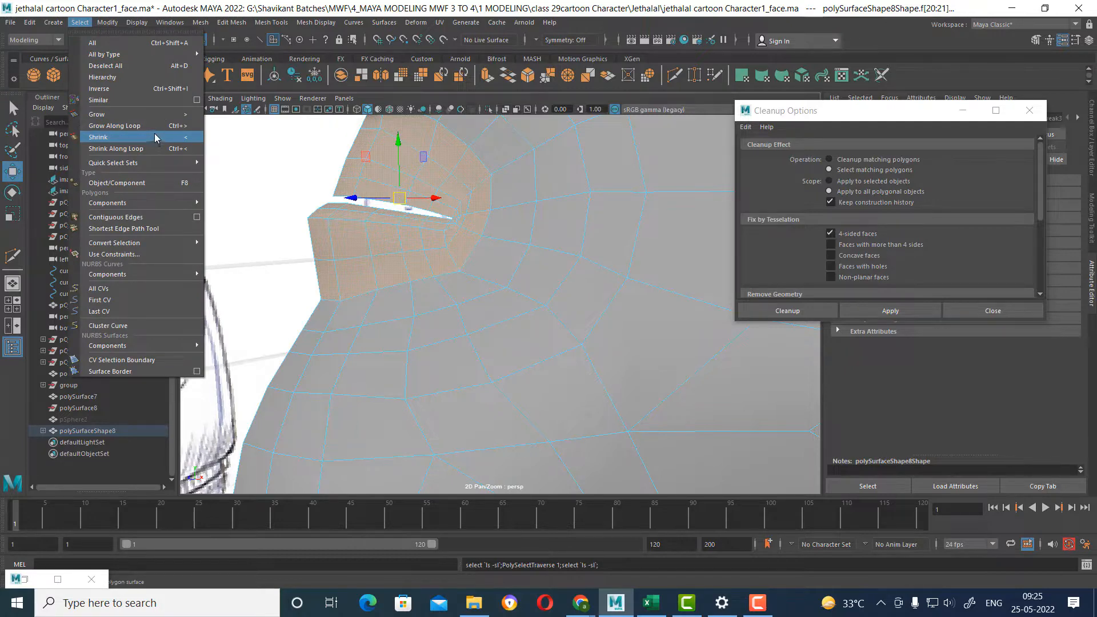
pyautogui.click(131, 114)
pyautogui.scroll(-4, 539, 252)
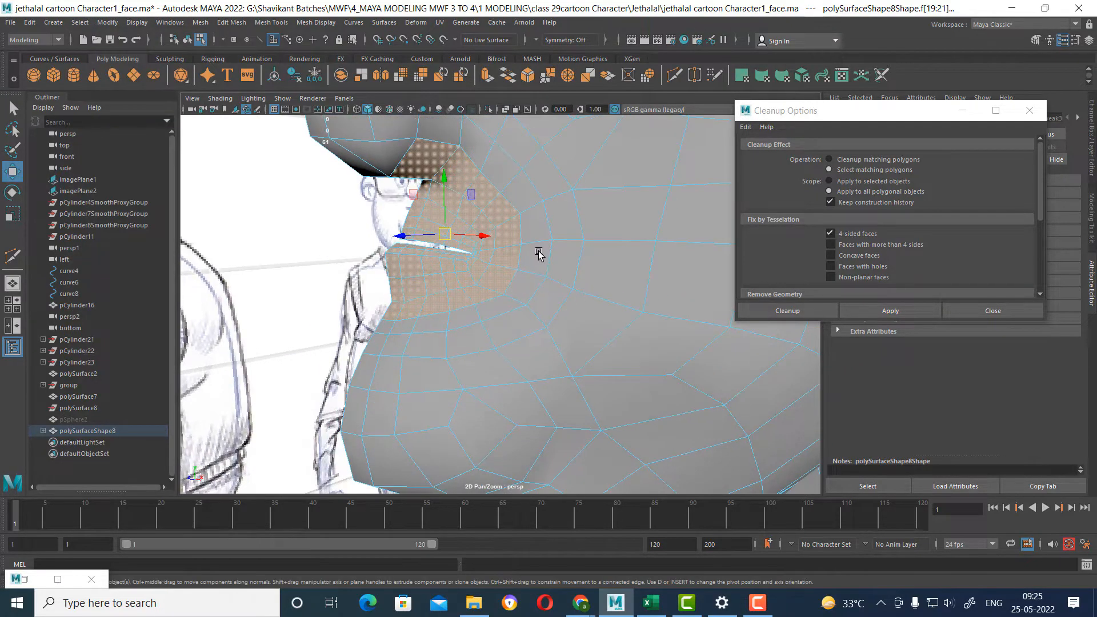
pyautogui.keyDown('alt'); pyautogui.moveTo(539, 252); pyautogui.dragTo(532, 272); pyautogui.keyUp('alt')
pyautogui.click(88, 25)
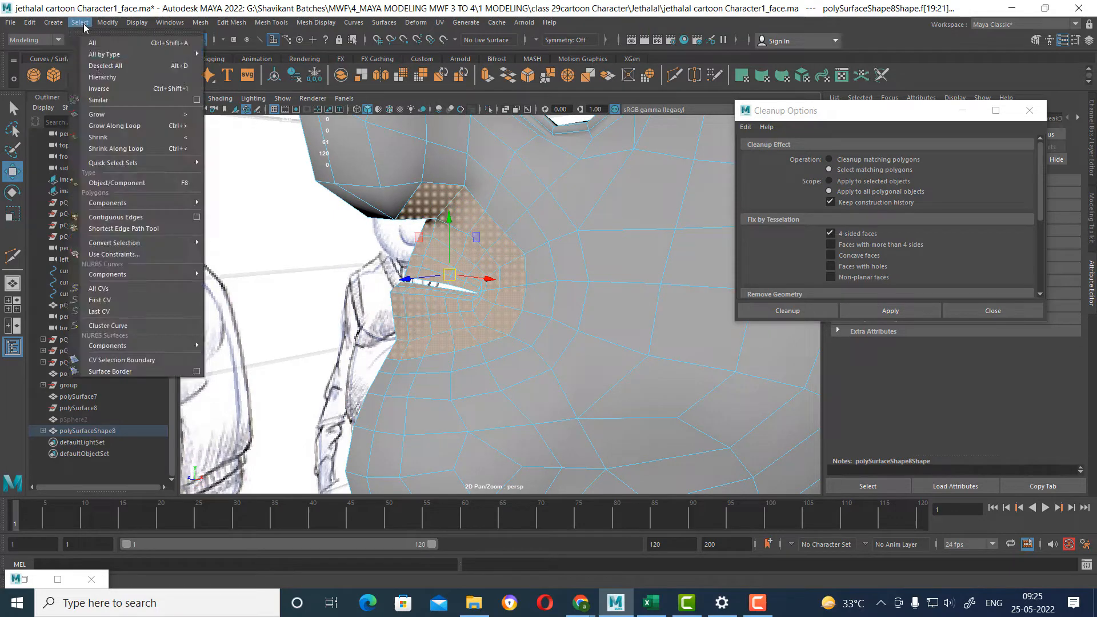
pyautogui.click(133, 138)
pyautogui.keyDown('alt'); pyautogui.moveTo(355, 286); pyautogui.dragTo(404, 289); pyautogui.keyUp('alt')
pyautogui.scroll(4, 405, 292)
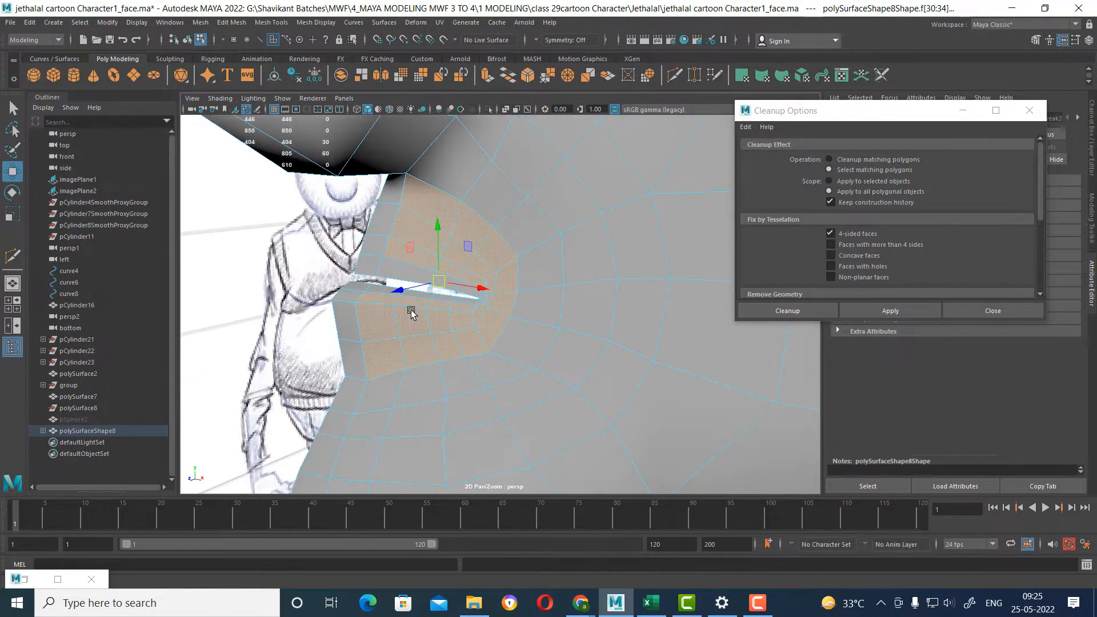
# Reselect the lip faces, grow the selection one ring, assign a new green Lambert material, and close Cleanup Options.
pyautogui.moveTo(406, 249); pyautogui.dragTo(402, 182, button='right')
pyautogui.moveTo(443, 242); pyautogui.dragTo(440, 297, button='right')
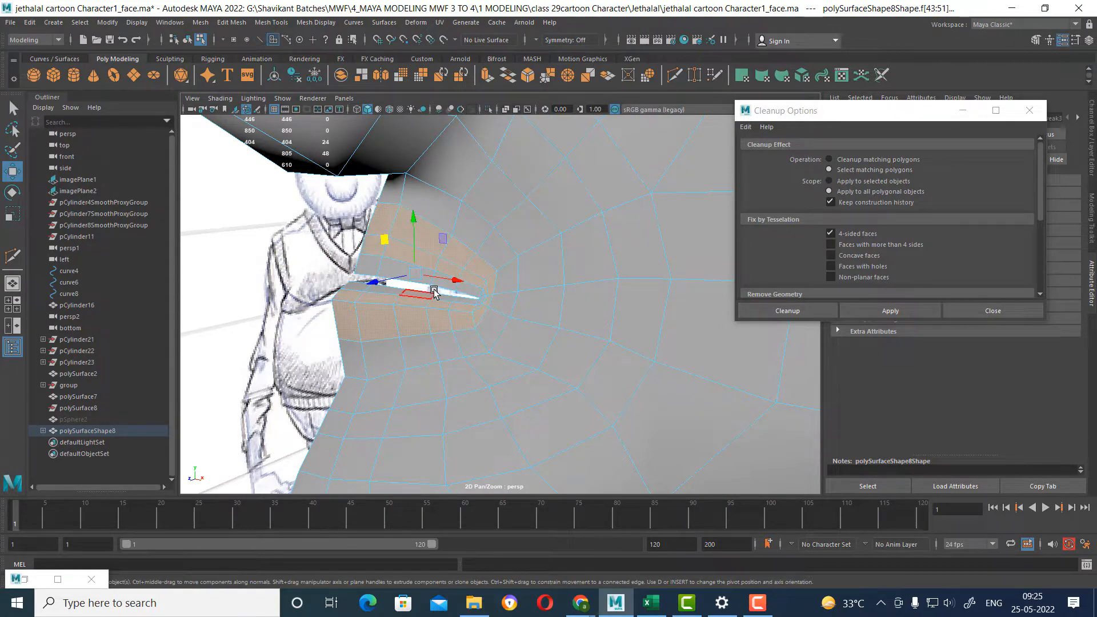
pyautogui.hotkey('shift', '.')
pyautogui.moveTo(420, 247); pyautogui.dragTo(522, 529, button='right')
pyautogui.click(1030, 110)
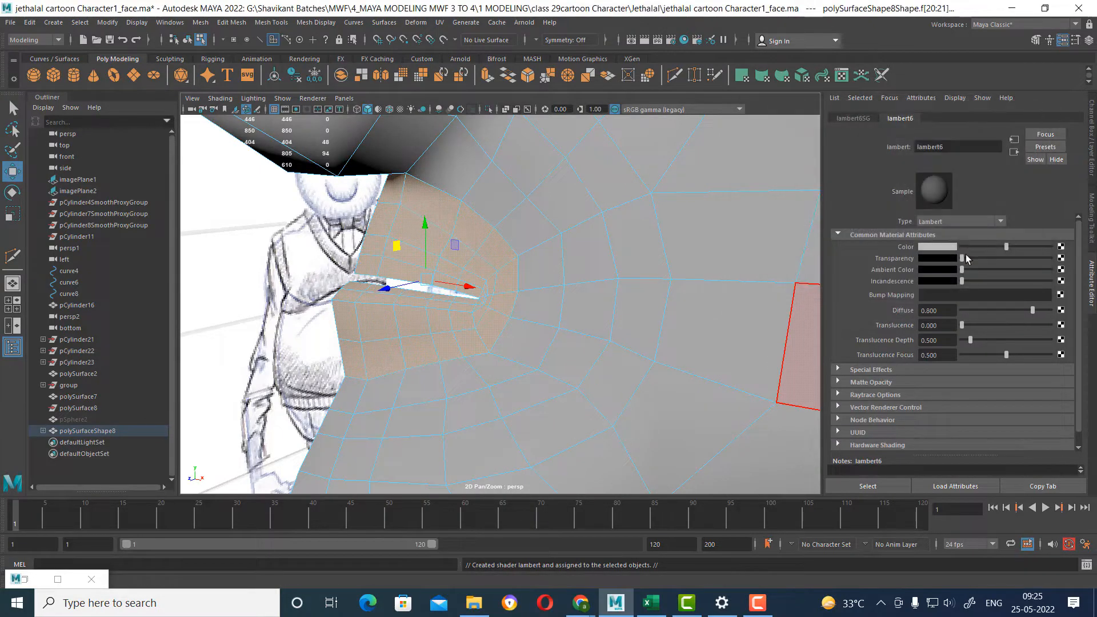
pyautogui.click(937, 245)
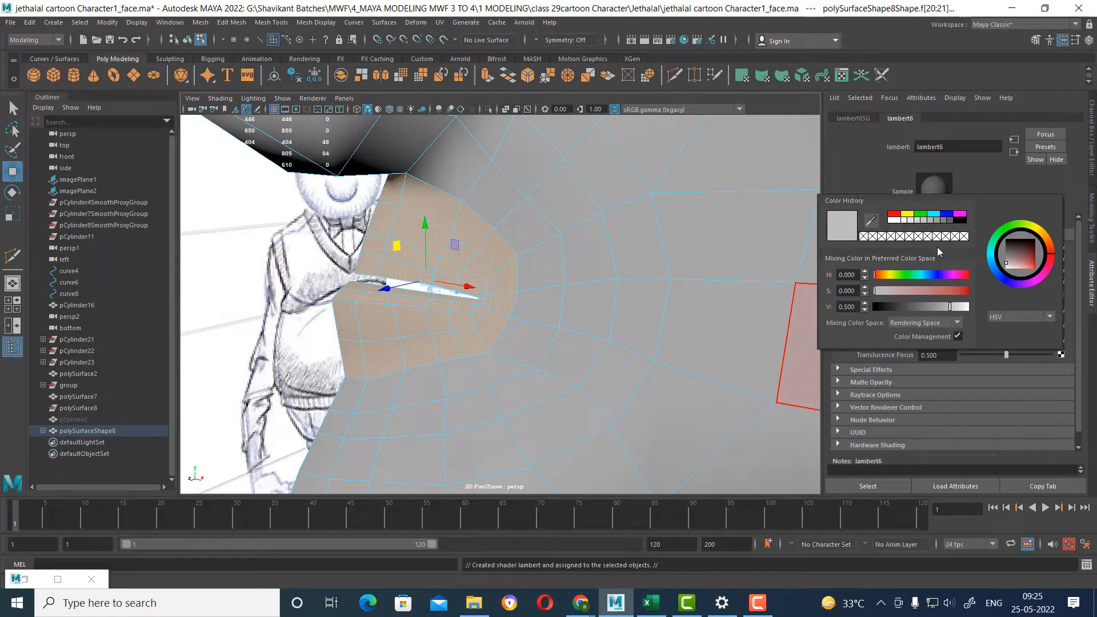
pyautogui.click(920, 215)
pyautogui.keyDown('alt'); pyautogui.moveTo(664, 297); pyautogui.dragTo(631, 296); pyautogui.keyUp('alt')
pyautogui.moveTo(522, 255); pyautogui.dragTo(593, 211, button='right')
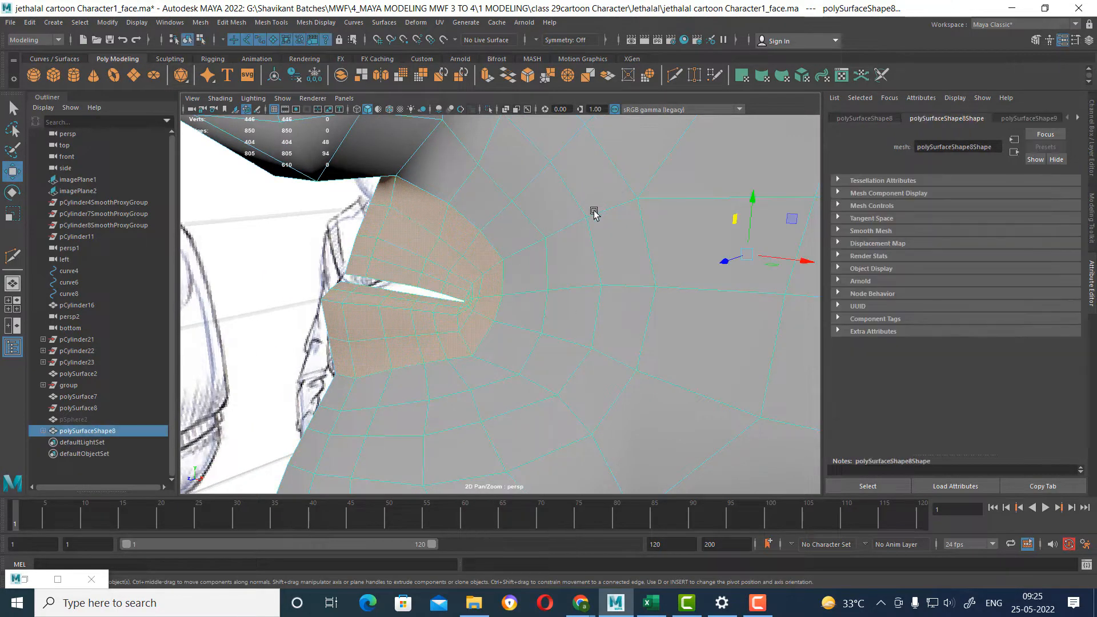
# Select the lip faces from their edge loop, grow them one ring, and assign a new green Lambert material.
pyautogui.moveTo(490, 260); pyautogui.dragTo(456, 266, button='right')
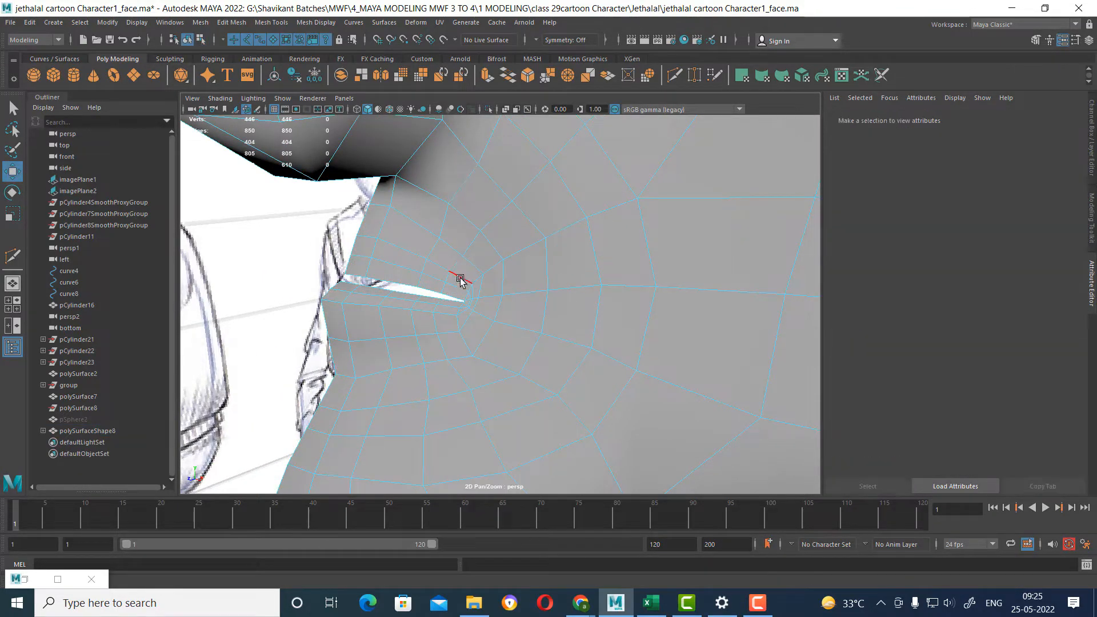
pyautogui.doubleClick(457, 276)
pyautogui.keyDown('ctrl'); pyautogui.moveTo(499, 221); pyautogui.dragTo(504, 313, button='right'); pyautogui.keyUp('ctrl')
pyautogui.hotkey('shift', '.')
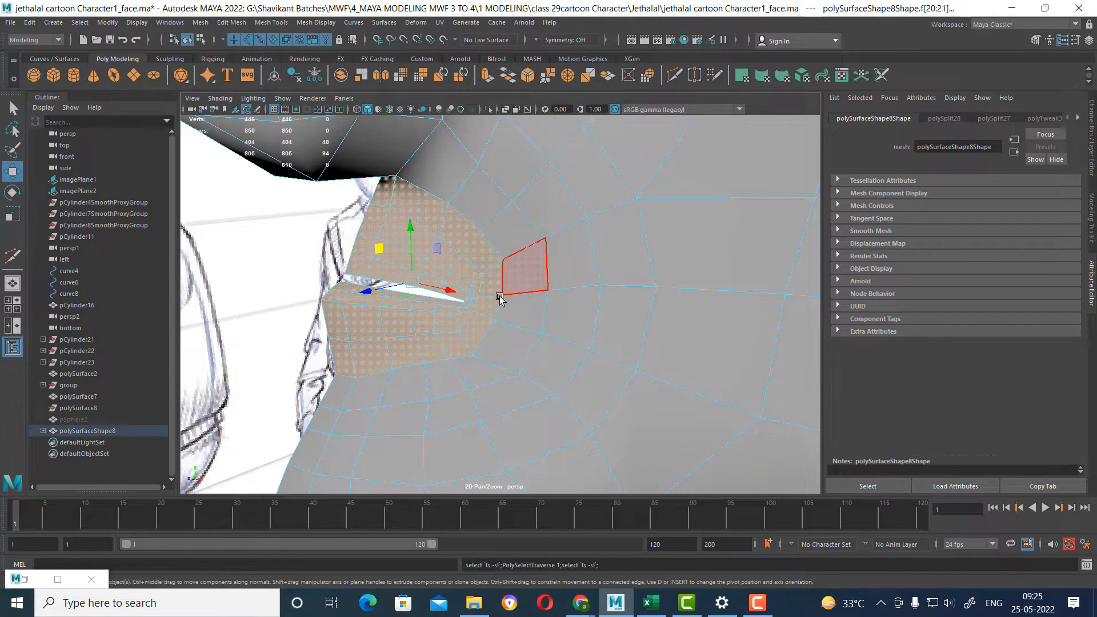
pyautogui.moveTo(397, 243); pyautogui.dragTo(497, 522, button='right')
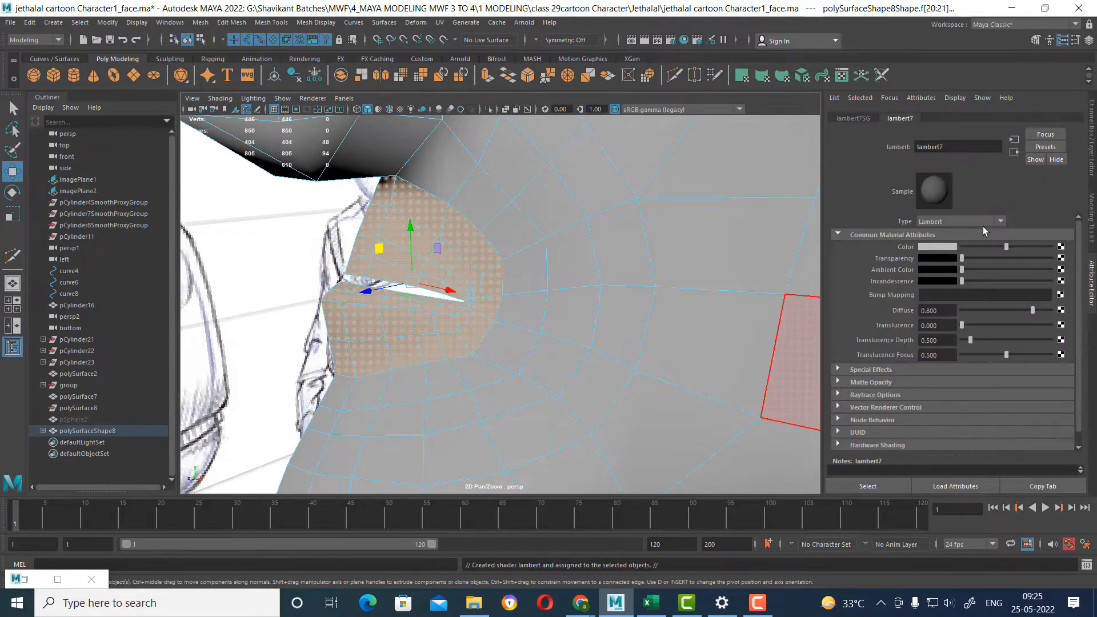
pyautogui.click(941, 245)
pyautogui.click(926, 217)
pyautogui.scroll(-5, 468, 273)
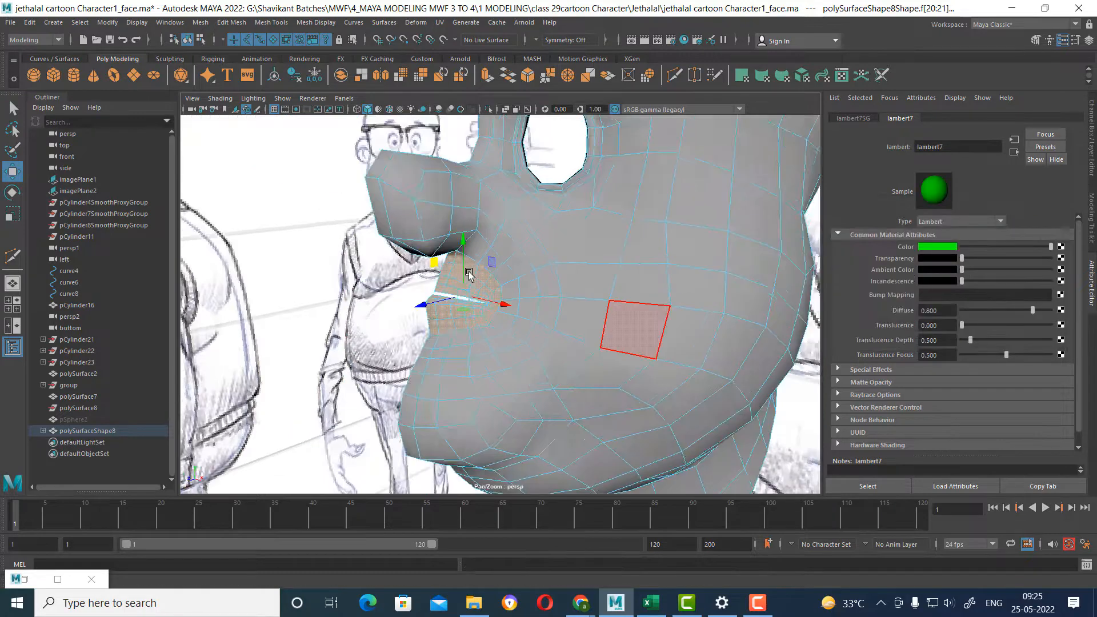
pyautogui.keyDown('alt'); pyautogui.moveTo(468, 273); pyautogui.dragTo(557, 274); pyautogui.keyUp('alt')
pyautogui.moveTo(557, 273); pyautogui.dragTo(584, 232, button='right')
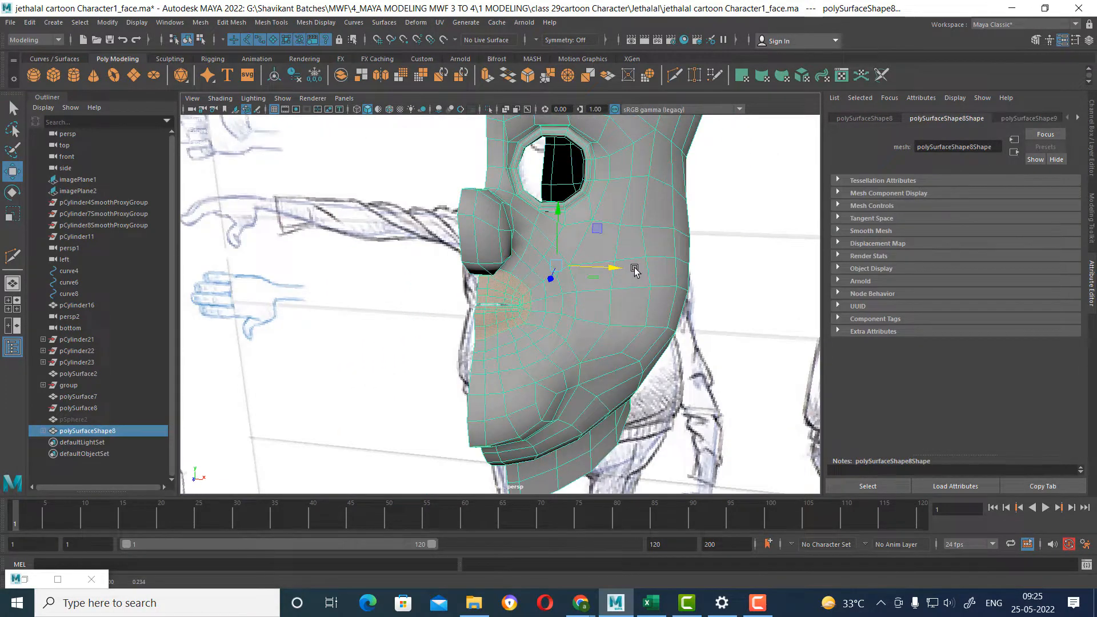
# Preview the face mesh smoothed and unsmoothed, and set the viewport to textured display to check the lip material.
pyautogui.press('3')
pyautogui.press('1')
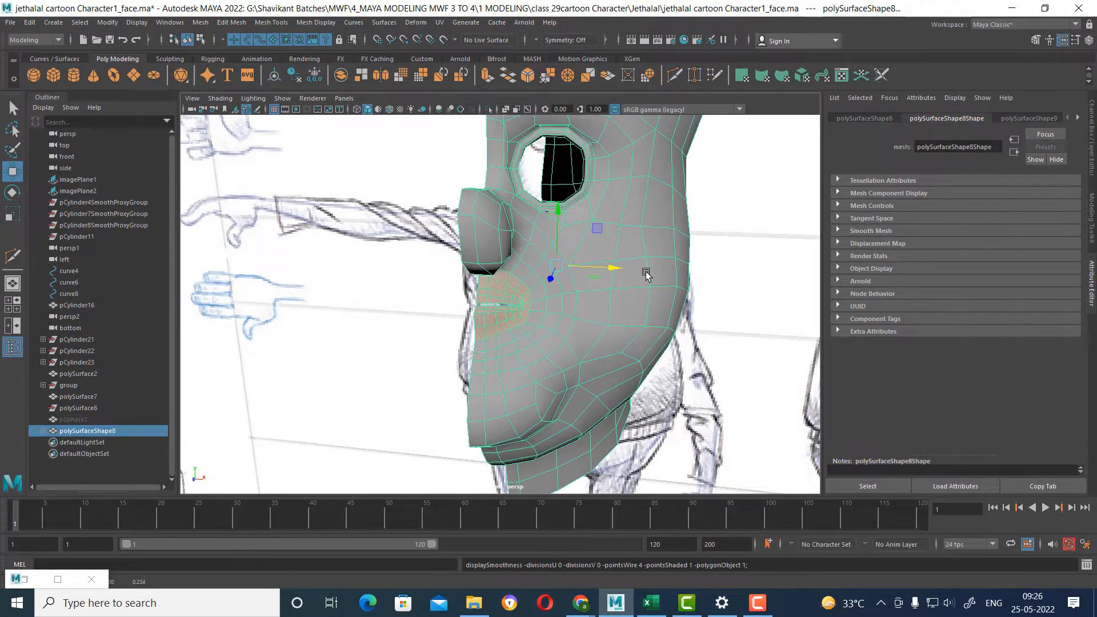
pyautogui.keyDown('alt'); pyautogui.moveTo(654, 276); pyautogui.dragTo(607, 296); pyautogui.keyUp('alt')
pyautogui.keyDown('alt'); pyautogui.moveTo(608, 297); pyautogui.dragTo(627, 345, button='right'); pyautogui.keyUp('alt')
pyautogui.keyDown('alt'); pyautogui.moveTo(626, 345); pyautogui.dragTo(531, 294); pyautogui.keyUp('alt')
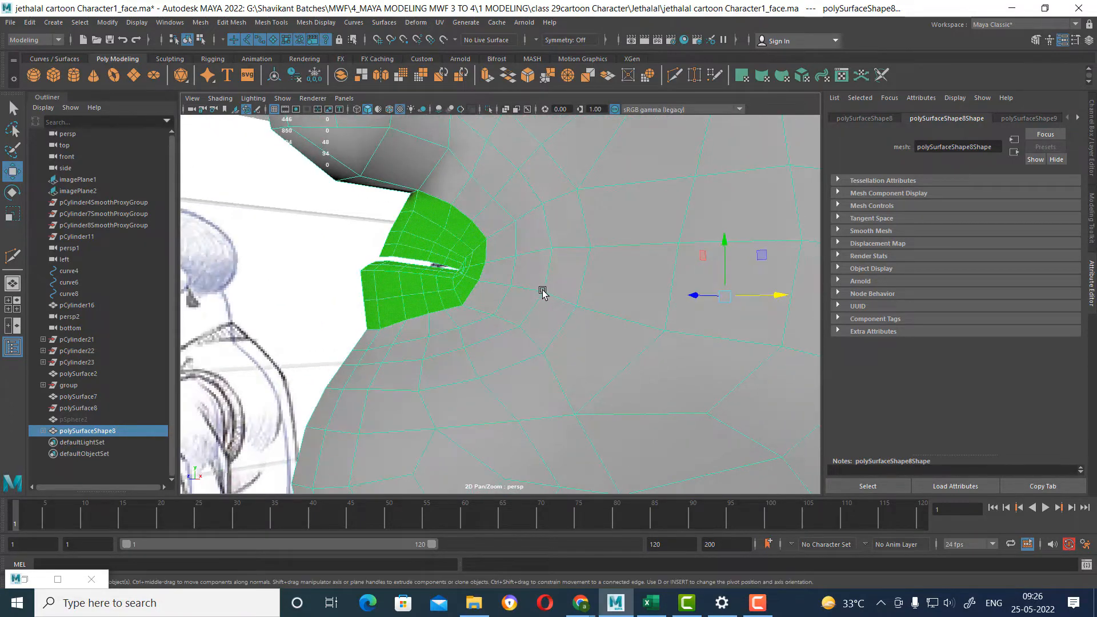
pyautogui.press('4')
pyautogui.press('5')
pyautogui.press('6')
pyautogui.click(545, 319)
pyautogui.moveTo(501, 257); pyautogui.dragTo(644, 179, button='right')
pyautogui.keyDown('alt'); pyautogui.moveTo(612, 309); pyautogui.dragTo(543, 248, button='right'); pyautogui.keyUp('alt')
pyautogui.keyDown('alt'); pyautogui.moveTo(543, 248); pyautogui.dragTo(542, 269); pyautogui.keyUp('alt')
pyautogui.keyDown('alt'); pyautogui.moveTo(543, 271); pyautogui.dragTo(592, 382, button='right'); pyautogui.keyUp('alt')
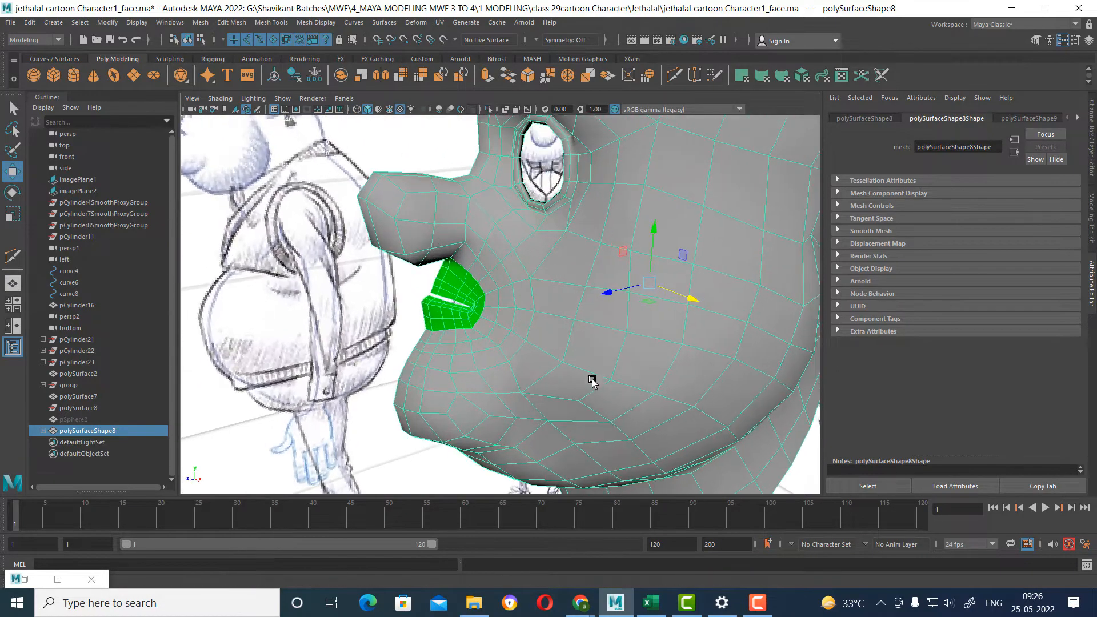
# Select the face ring running from the nose around the mouth to above the chin, and assign a new cyan Lambert material.
pyautogui.keyDown('alt'); pyautogui.moveTo(534, 288); pyautogui.dragTo(514, 250); pyautogui.keyUp('alt')
pyautogui.keyDown('alt'); pyautogui.moveTo(514, 250); pyautogui.dragTo(528, 265, button='right'); pyautogui.keyUp('alt')
pyautogui.moveTo(528, 265); pyautogui.dragTo(523, 233, button='right')
pyautogui.doubleClick(501, 242)
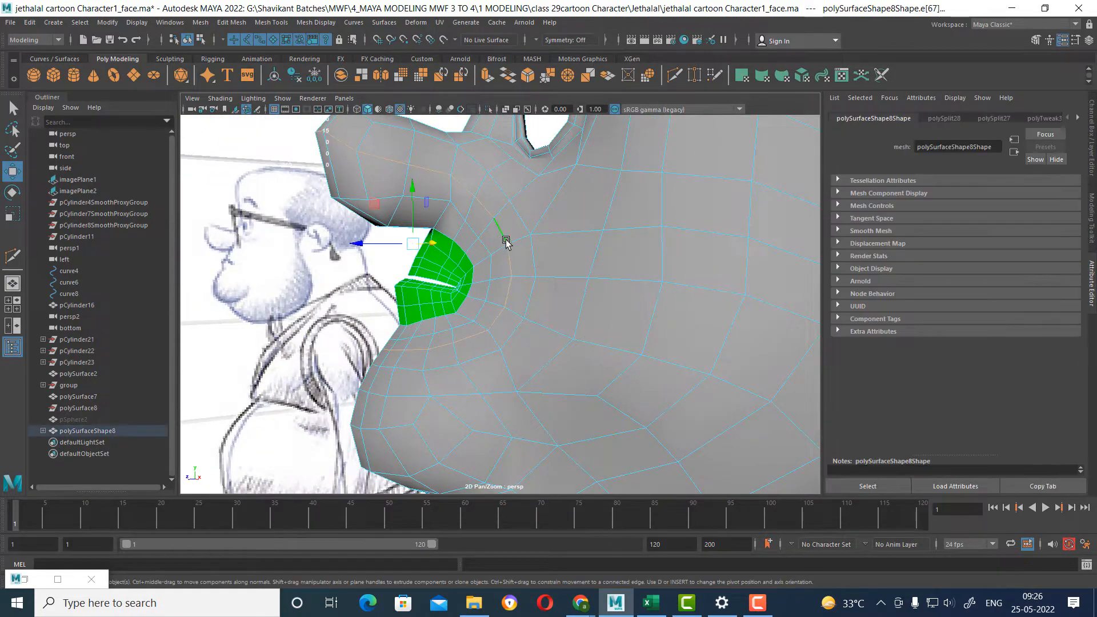
pyautogui.moveTo(541, 291)
pyautogui.keyDown('alt'); pyautogui.mouseDown()
pyautogui.moveTo(525, 302)
pyautogui.moveTo(568, 297)
pyautogui.moveTo(541, 295)
pyautogui.mouseUp(); pyautogui.keyUp('alt')
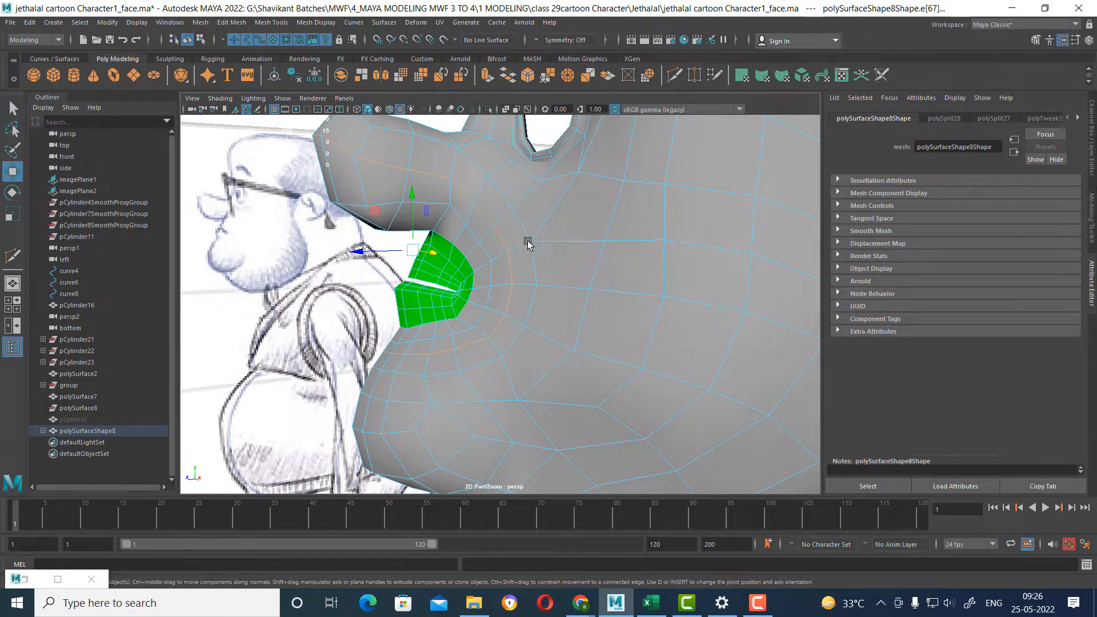
pyautogui.keyDown('alt'); pyautogui.moveTo(472, 231); pyautogui.dragTo(482, 230); pyautogui.keyUp('alt')
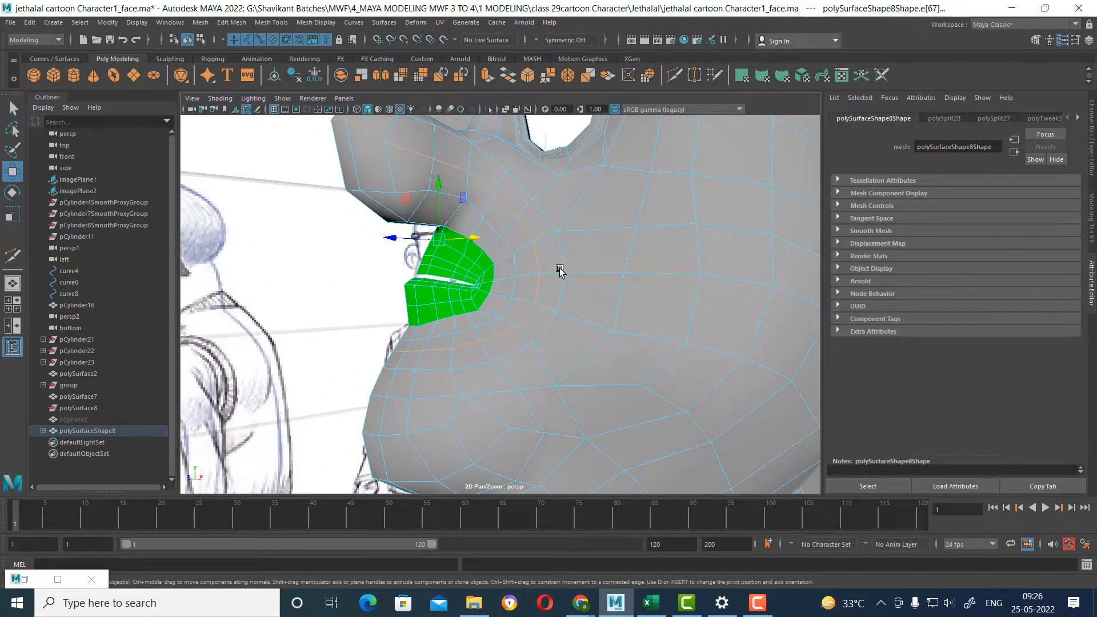
pyautogui.keyDown('ctrl'); pyautogui.moveTo(556, 245); pyautogui.dragTo(557, 313, button='right'); pyautogui.keyUp('ctrl')
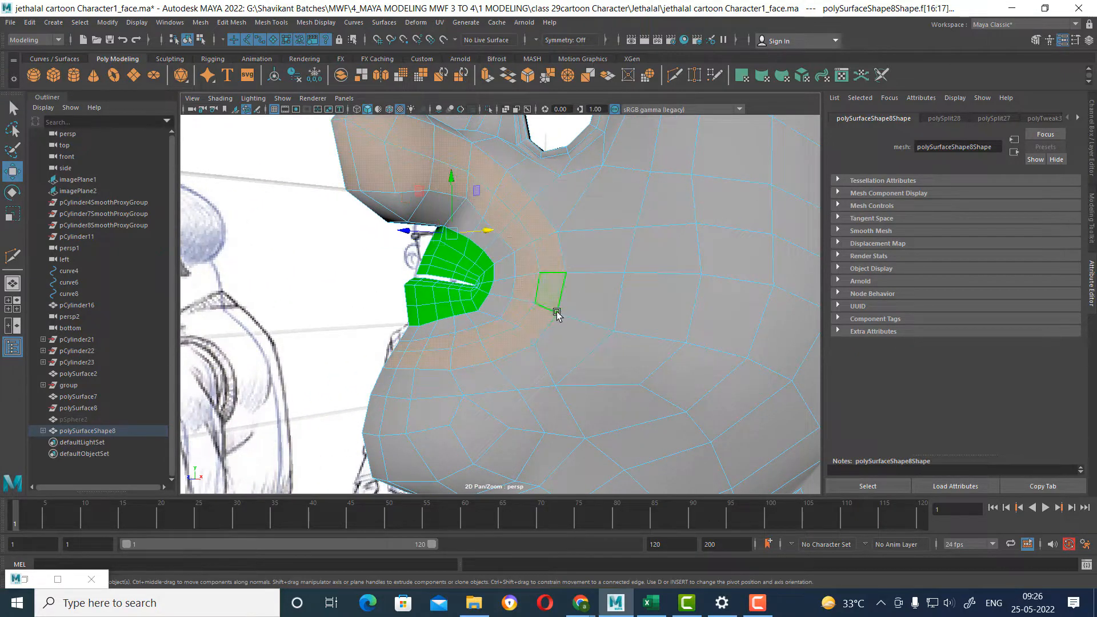
pyautogui.moveTo(529, 253); pyautogui.dragTo(631, 523, button='right')
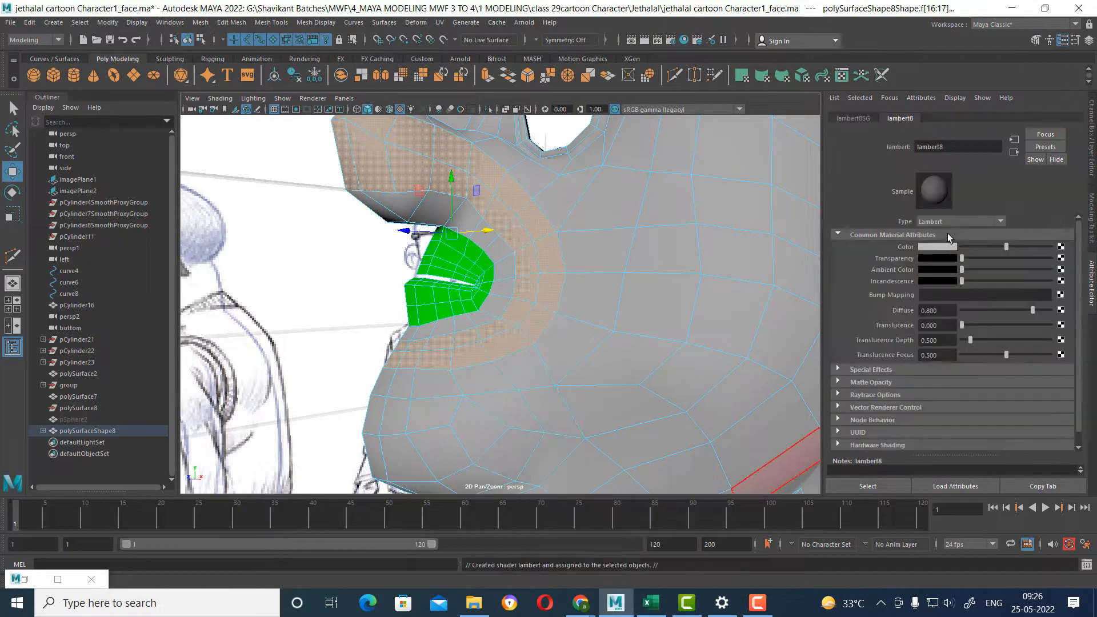
pyautogui.click(934, 245)
pyautogui.click(931, 216)
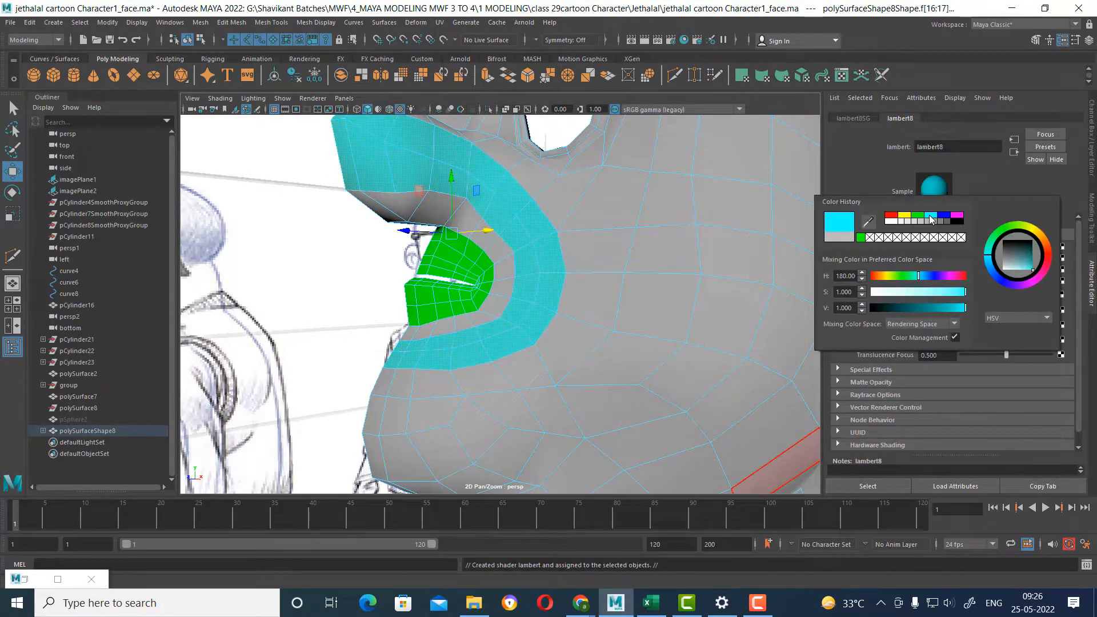
pyautogui.keyDown('alt'); pyautogui.moveTo(593, 303); pyautogui.dragTo(588, 363); pyautogui.keyUp('alt')
pyautogui.moveTo(621, 286); pyautogui.dragTo(713, 217, button='right')
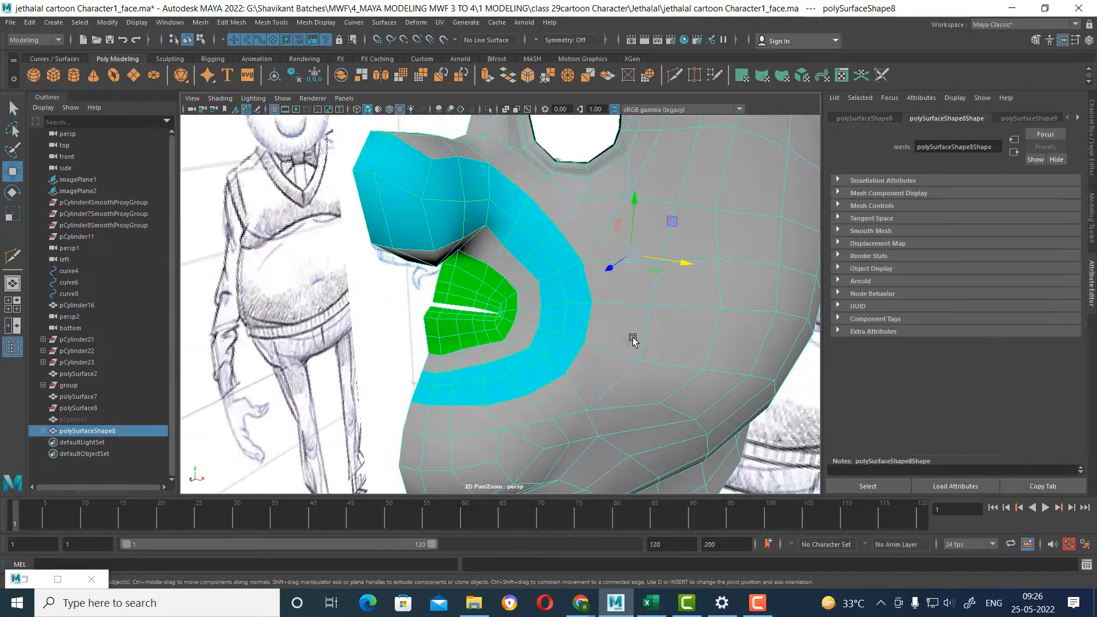
# Select the ring of faces surrounding the eye opening from its edge loops, and assign a new magenta Lambert material.
pyautogui.keyDown('alt'); pyautogui.moveTo(632, 339); pyautogui.dragTo(644, 314); pyautogui.keyUp('alt')
pyautogui.keyDown('alt'); pyautogui.moveTo(645, 315); pyautogui.dragTo(623, 365, button='middle'); pyautogui.keyUp('alt')
pyautogui.keyDown('alt'); pyautogui.moveTo(617, 363); pyautogui.dragTo(646, 326); pyautogui.keyUp('alt')
pyautogui.keyDown('alt'); pyautogui.moveTo(646, 326); pyautogui.dragTo(642, 357, button='middle'); pyautogui.keyUp('alt')
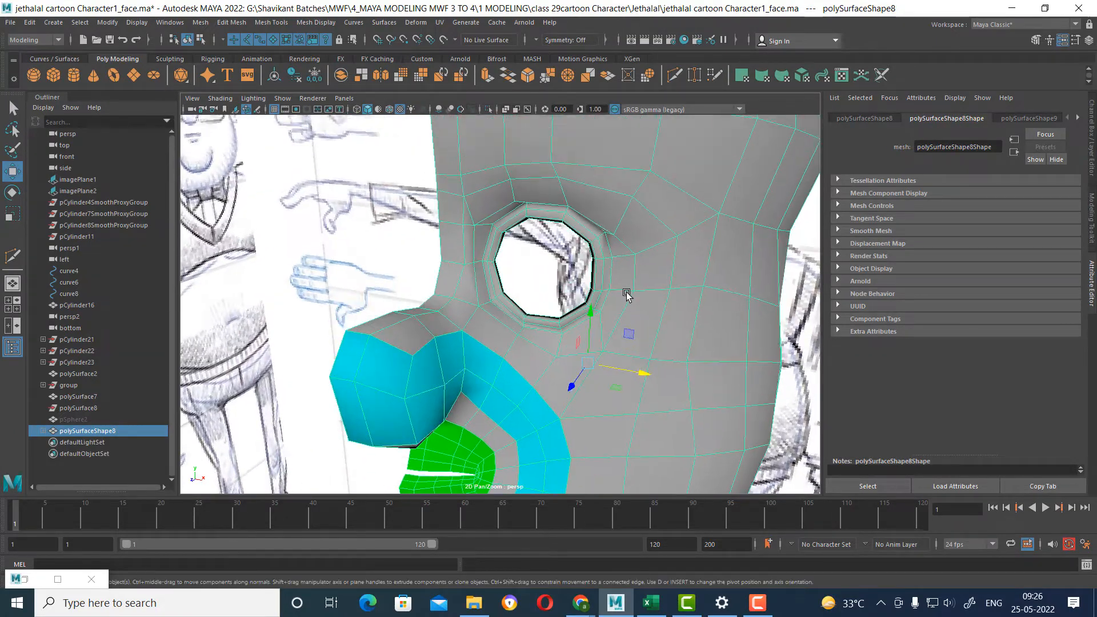
pyautogui.keyDown('alt'); pyautogui.moveTo(626, 294); pyautogui.dragTo(609, 283); pyautogui.keyUp('alt')
pyautogui.keyDown('alt'); pyautogui.moveTo(609, 283); pyautogui.dragTo(649, 312, button='right'); pyautogui.keyUp('alt')
pyautogui.click(670, 209)
pyautogui.click(638, 254)
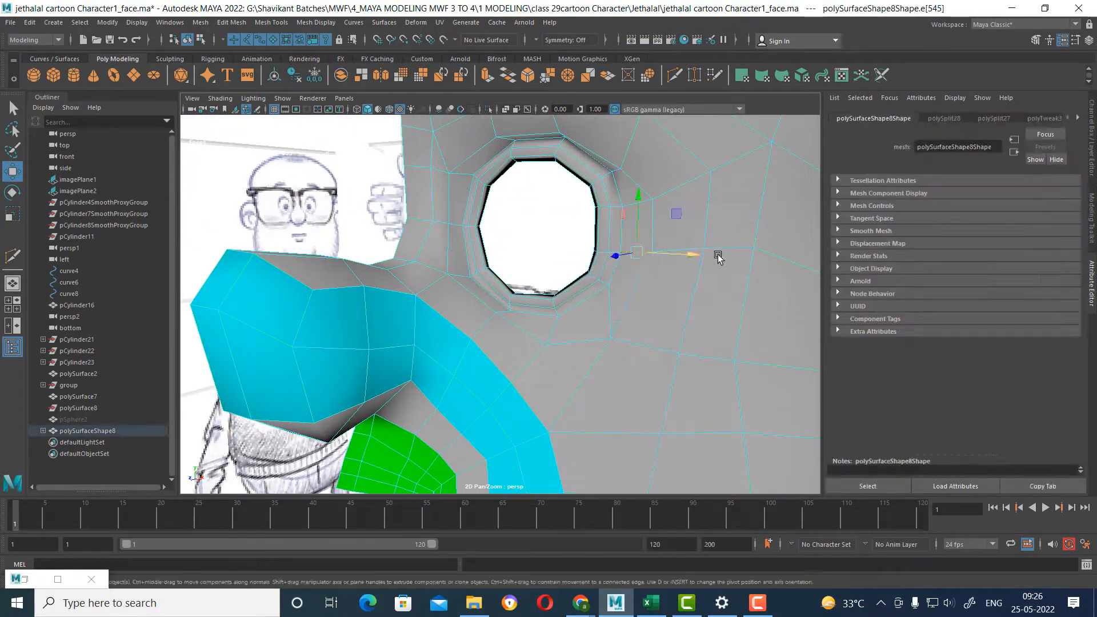
pyautogui.keyDown('alt'); pyautogui.moveTo(718, 254); pyautogui.dragTo(702, 221); pyautogui.keyUp('alt')
pyautogui.keyDown('ctrl'); pyautogui.moveTo(717, 201); pyautogui.dragTo(885, 373, button='right'); pyautogui.keyUp('ctrl')
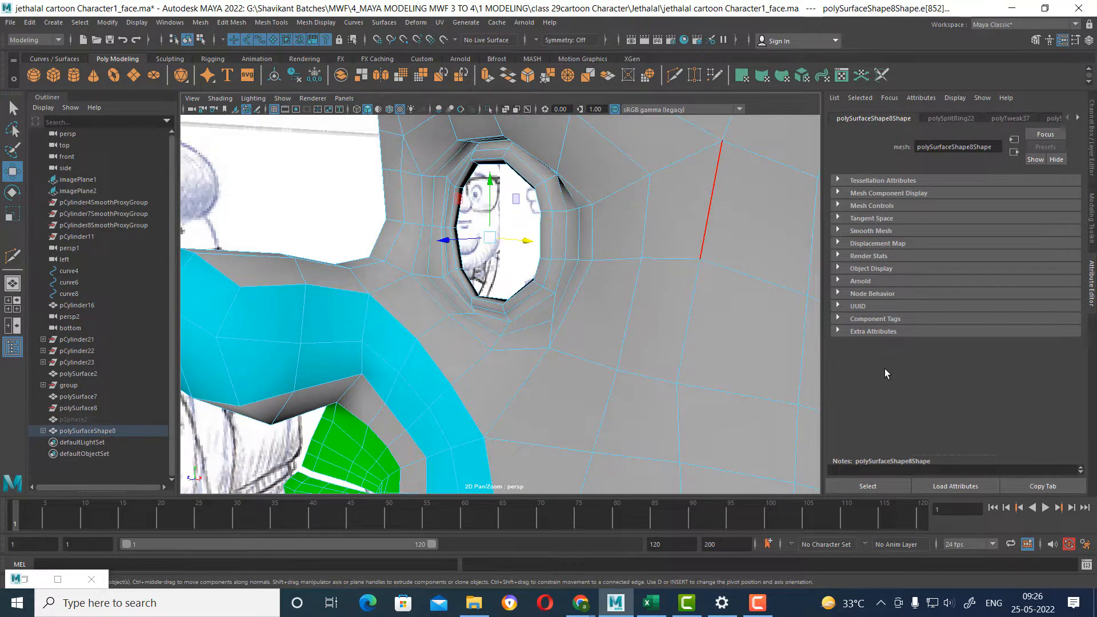
pyautogui.keyDown('alt'); pyautogui.moveTo(721, 323); pyautogui.dragTo(656, 269); pyautogui.keyUp('alt')
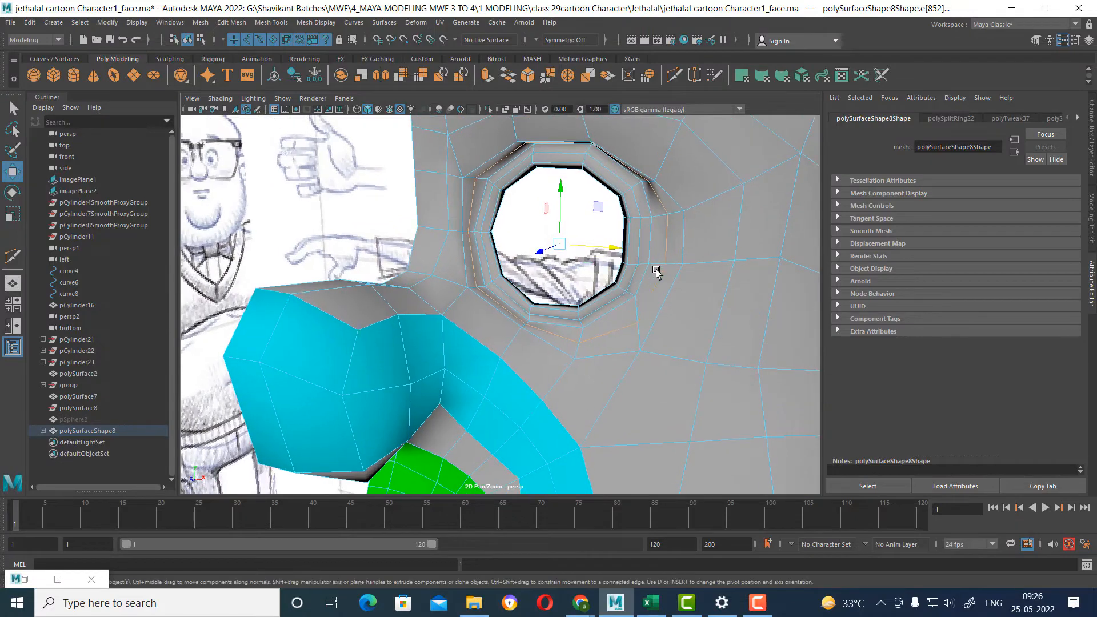
pyautogui.keyDown('ctrl'); pyautogui.moveTo(685, 252); pyautogui.dragTo(681, 320, button='right'); pyautogui.keyUp('ctrl')
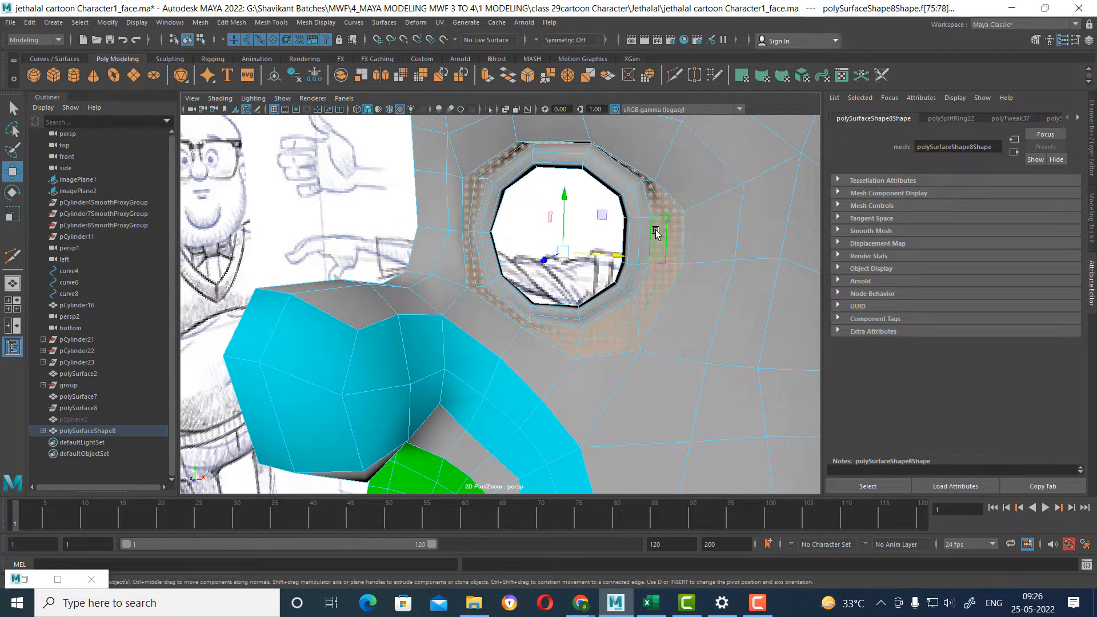
pyautogui.moveTo(656, 230); pyautogui.dragTo(733, 523, button='right')
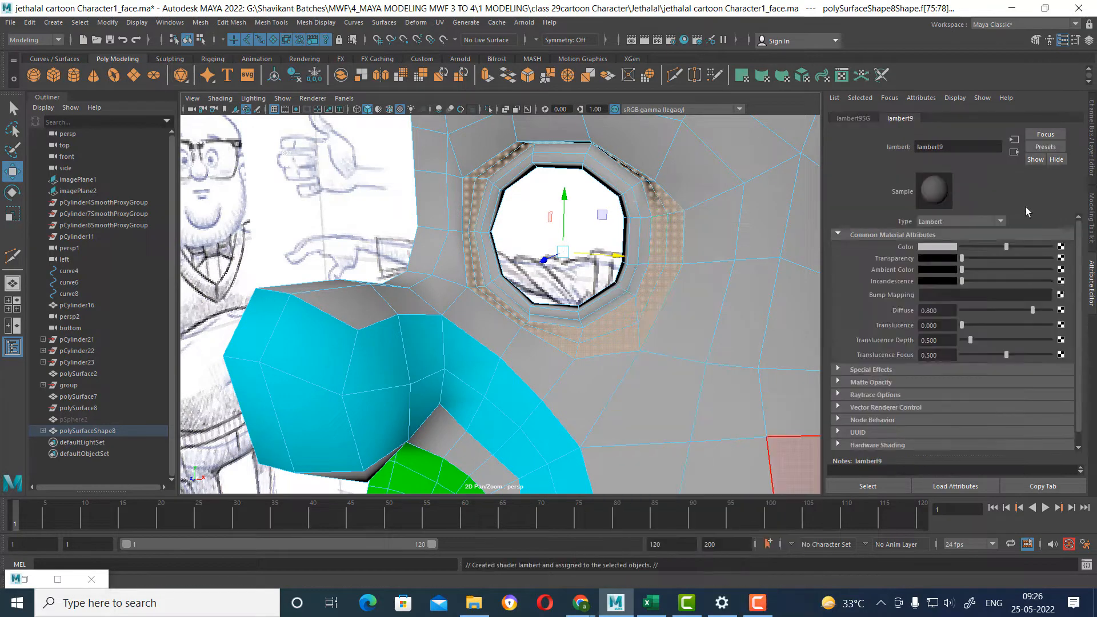
pyautogui.click(937, 246)
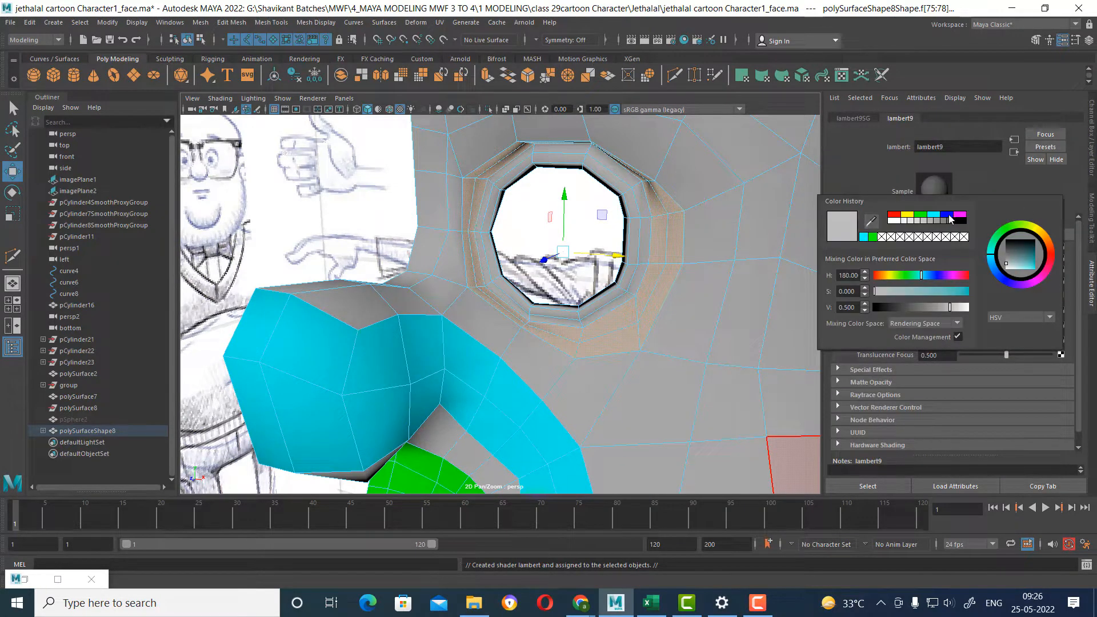
pyautogui.click(964, 215)
pyautogui.keyDown('alt'); pyautogui.moveTo(539, 411); pyautogui.dragTo(571, 391, button='right'); pyautogui.keyUp('alt')
pyautogui.moveTo(572, 392)
pyautogui.keyDown('alt'); pyautogui.mouseDown()
pyautogui.moveTo(561, 360)
pyautogui.moveTo(594, 362)
pyautogui.moveTo(541, 372)
pyautogui.moveTo(600, 362)
pyautogui.moveTo(601, 372)
pyautogui.mouseUp(); pyautogui.keyUp('alt')
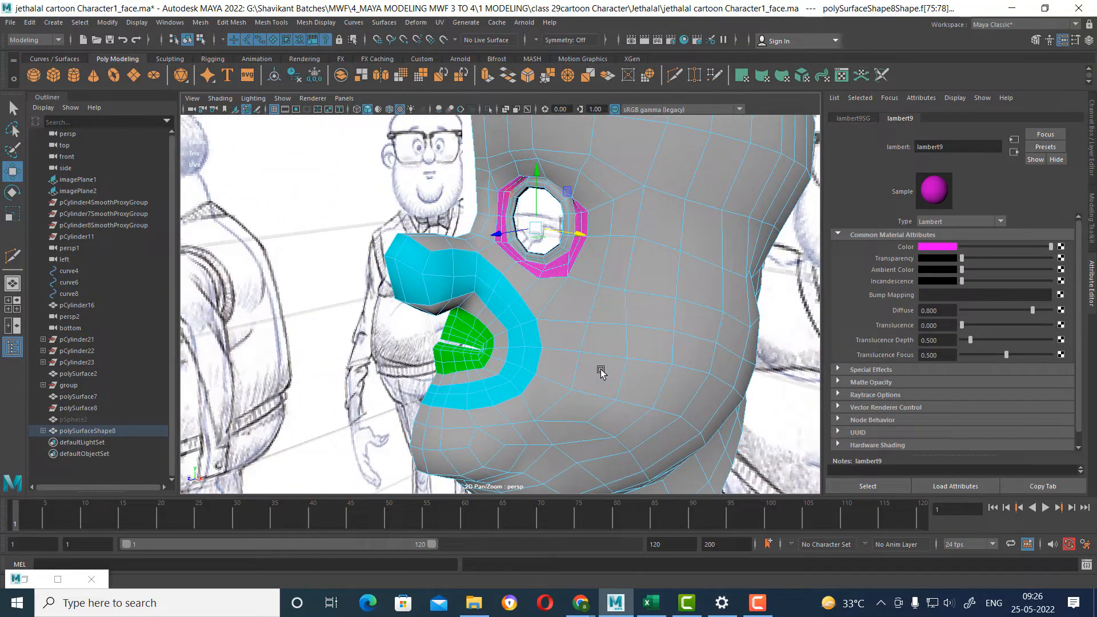
# Examine the edge flow between the magenta eye ring, the cyan nose-to-mouth ring and the cheek from several angles.
pyautogui.click(473, 238)
pyautogui.keyDown('alt'); pyautogui.moveTo(473, 238); pyautogui.dragTo(548, 308); pyautogui.keyUp('alt')
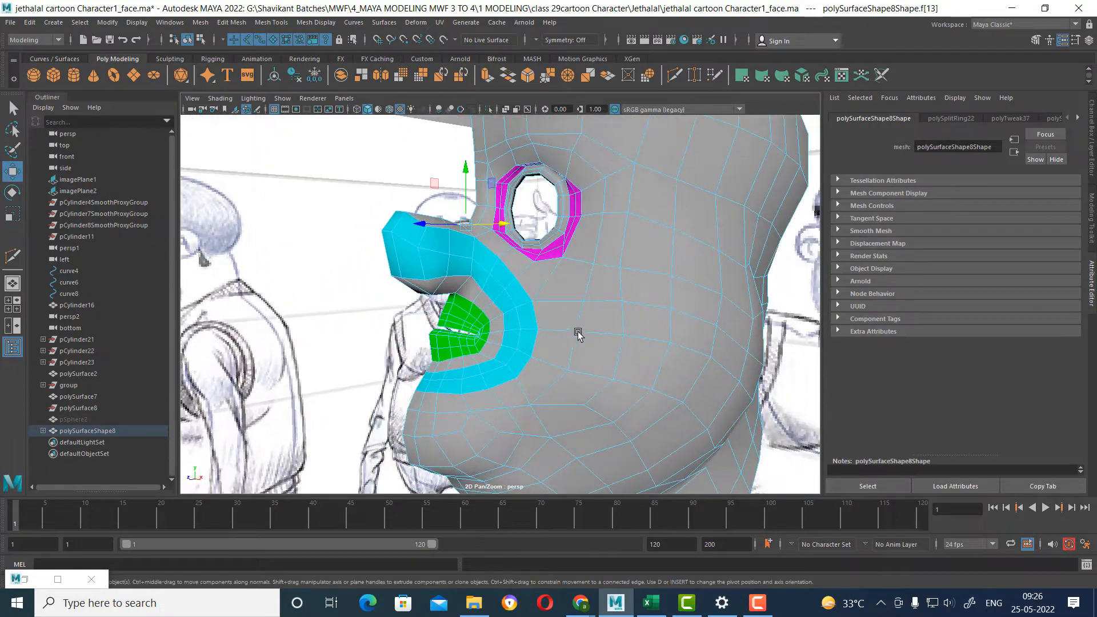
pyautogui.keyDown('alt'); pyautogui.moveTo(574, 342); pyautogui.dragTo(517, 323); pyautogui.keyUp('alt')
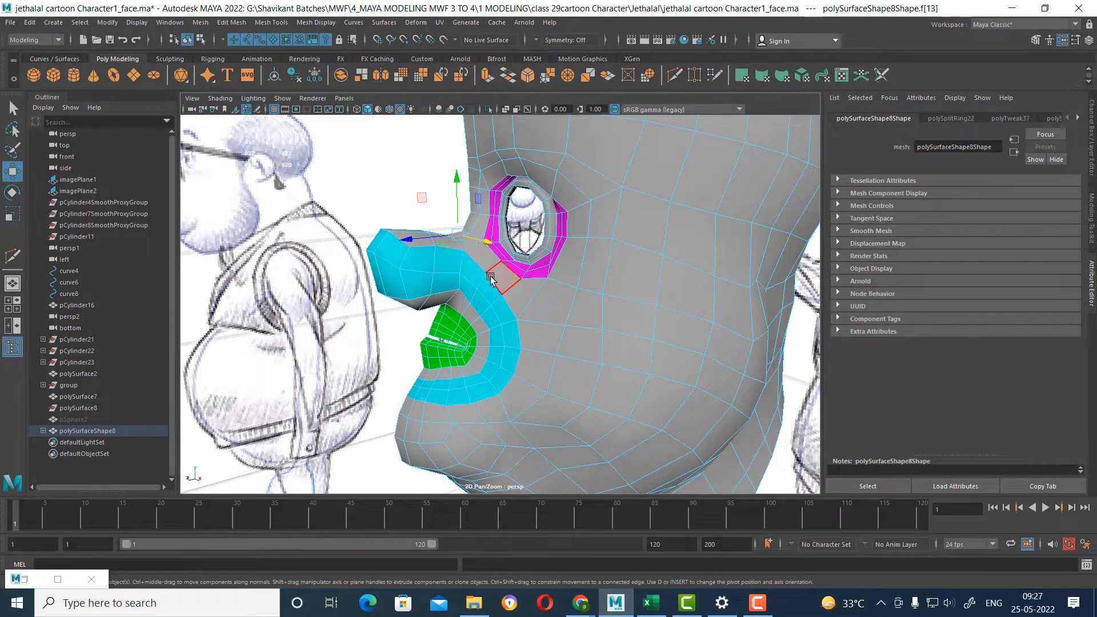
pyautogui.moveTo(424, 412)
pyautogui.keyDown('alt'); pyautogui.mouseDown()
pyautogui.moveTo(585, 311)
pyautogui.moveTo(494, 303)
pyautogui.moveTo(583, 313)
pyautogui.moveTo(597, 303)
pyautogui.moveTo(588, 297)
pyautogui.mouseUp(); pyautogui.keyUp('alt')
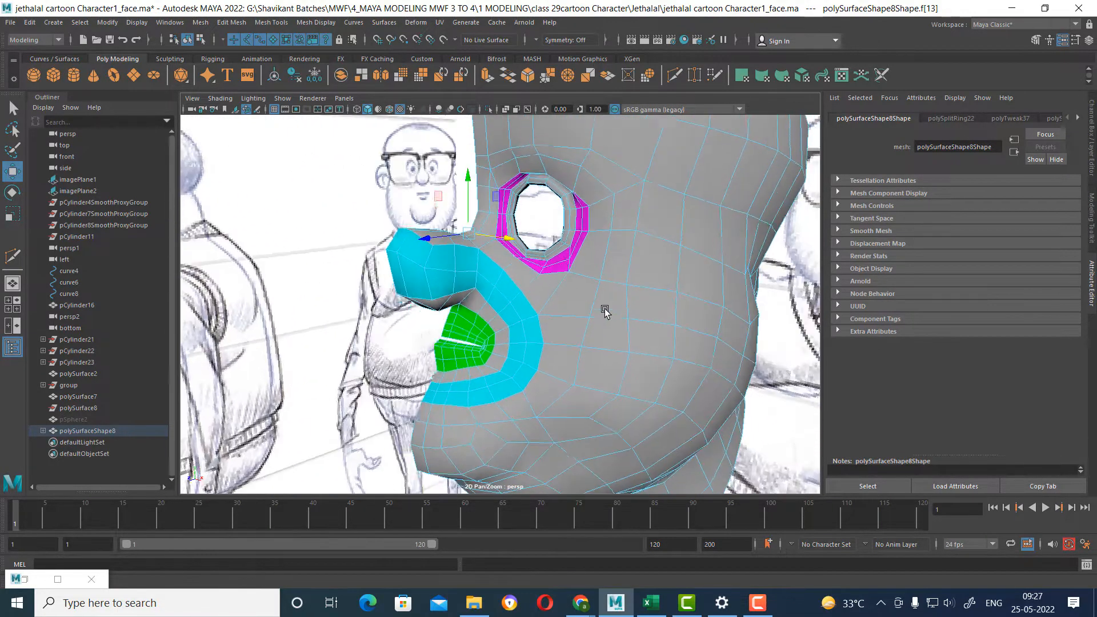
pyautogui.moveTo(588, 297); pyautogui.dragTo(628, 268, button='right')
pyautogui.click(325, 377)
pyautogui.keyDown('alt'); pyautogui.moveTo(325, 377); pyautogui.dragTo(631, 325); pyautogui.keyUp('alt')
pyautogui.click(633, 332)
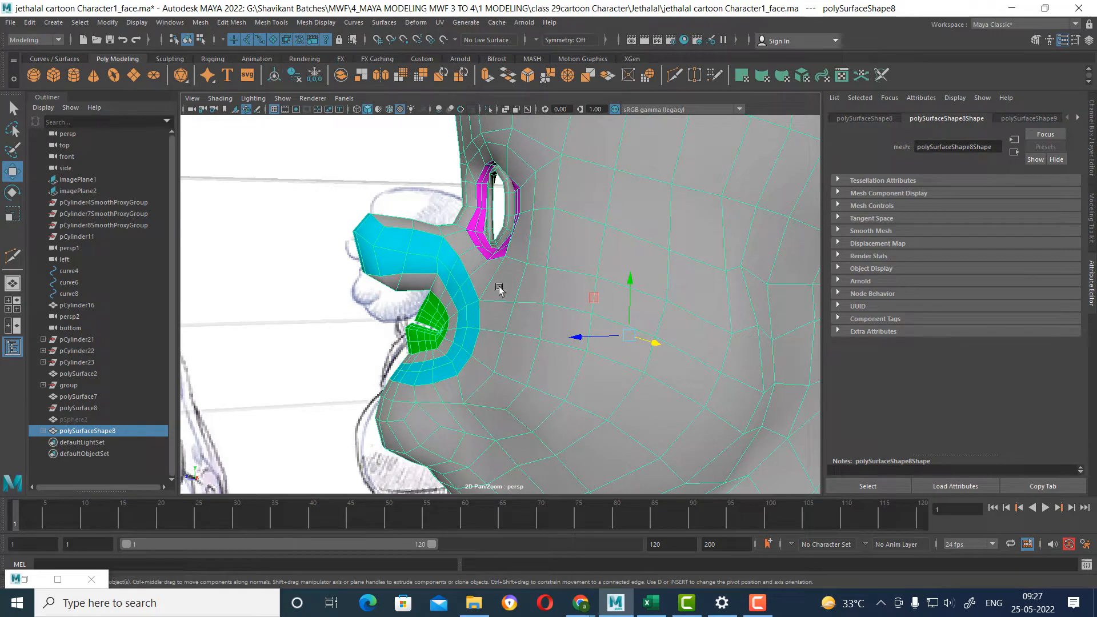
pyautogui.keyDown('alt'); pyautogui.moveTo(495, 286); pyautogui.dragTo(476, 288); pyautogui.keyUp('alt')
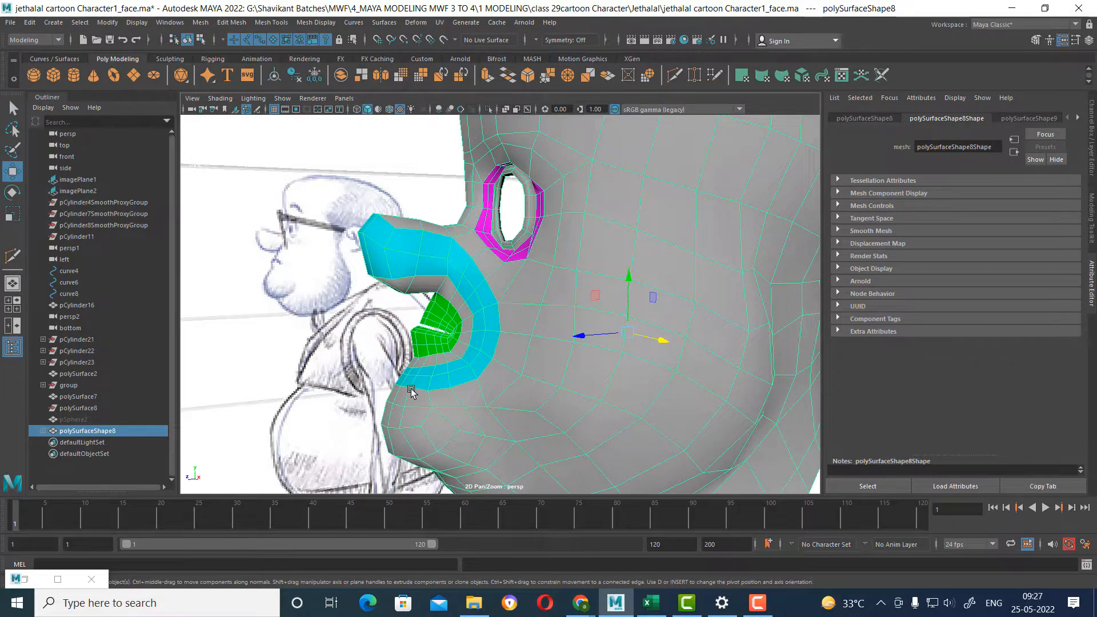
pyautogui.moveTo(418, 393)
pyautogui.keyDown('alt'); pyautogui.mouseDown()
pyautogui.moveTo(450, 379)
pyautogui.moveTo(510, 383)
pyautogui.moveTo(444, 390)
pyautogui.moveTo(515, 385)
pyautogui.moveTo(503, 390)
pyautogui.moveTo(550, 361)
pyautogui.mouseUp(); pyautogui.keyUp('alt')
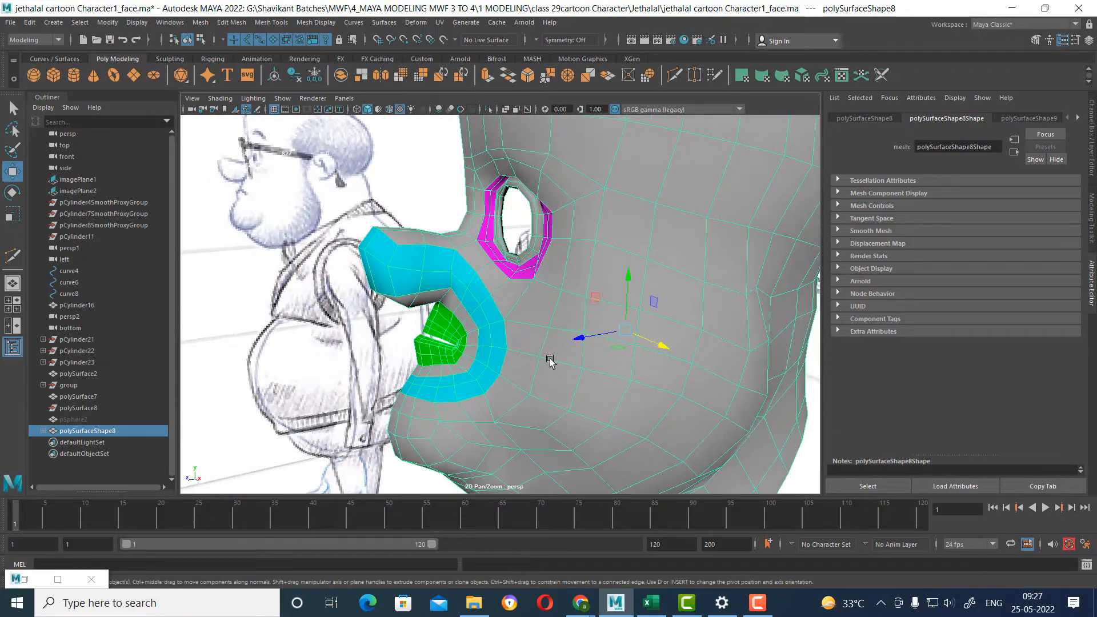
# Try to reposition the edge loops in the cyan ring around the mouth, and undo the edge moves.
pyautogui.moveTo(551, 361); pyautogui.dragTo(503, 277, button='right')
pyautogui.doubleClick(485, 313)
pyautogui.keyDown('alt'); pyautogui.moveTo(485, 313); pyautogui.dragTo(526, 312); pyautogui.keyUp('alt')
pyautogui.keyDown('alt'); pyautogui.moveTo(527, 312); pyautogui.dragTo(543, 361, button='right'); pyautogui.keyUp('alt')
pyautogui.keyDown('alt'); pyautogui.moveTo(543, 361); pyautogui.dragTo(497, 327); pyautogui.keyUp('alt')
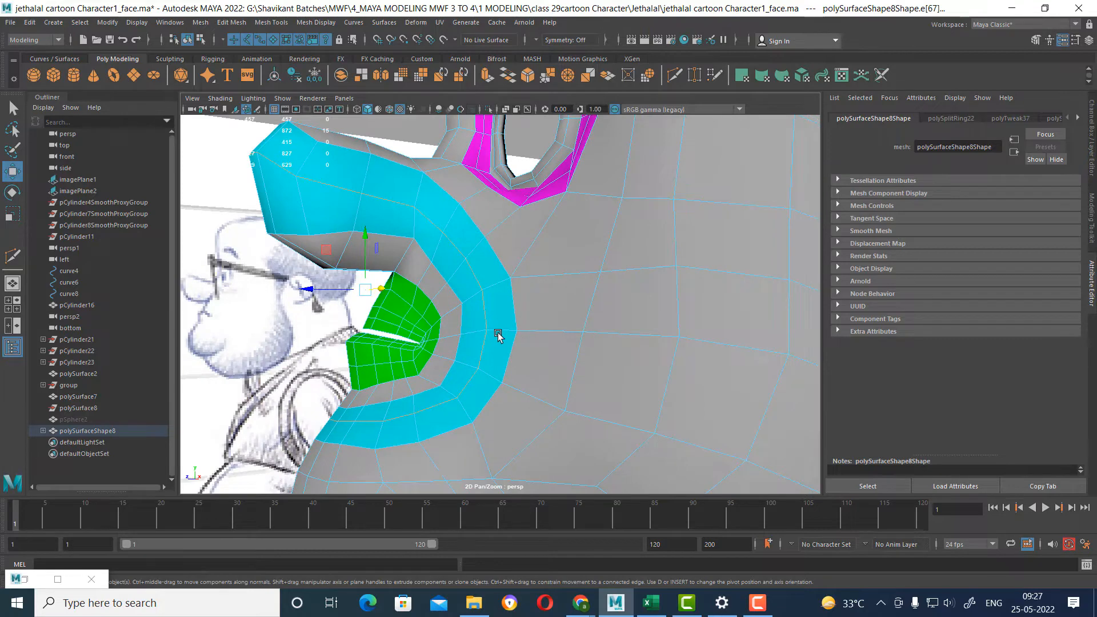
pyautogui.keyDown('alt'); pyautogui.moveTo(407, 216); pyautogui.dragTo(437, 261); pyautogui.keyUp('alt')
pyautogui.keyDown('ctrl'); pyautogui.moveTo(420, 414); pyautogui.dragTo(420, 414); pyautogui.keyUp('ctrl')
pyautogui.keyDown('alt'); pyautogui.moveTo(458, 370); pyautogui.dragTo(512, 428); pyautogui.keyUp('alt')
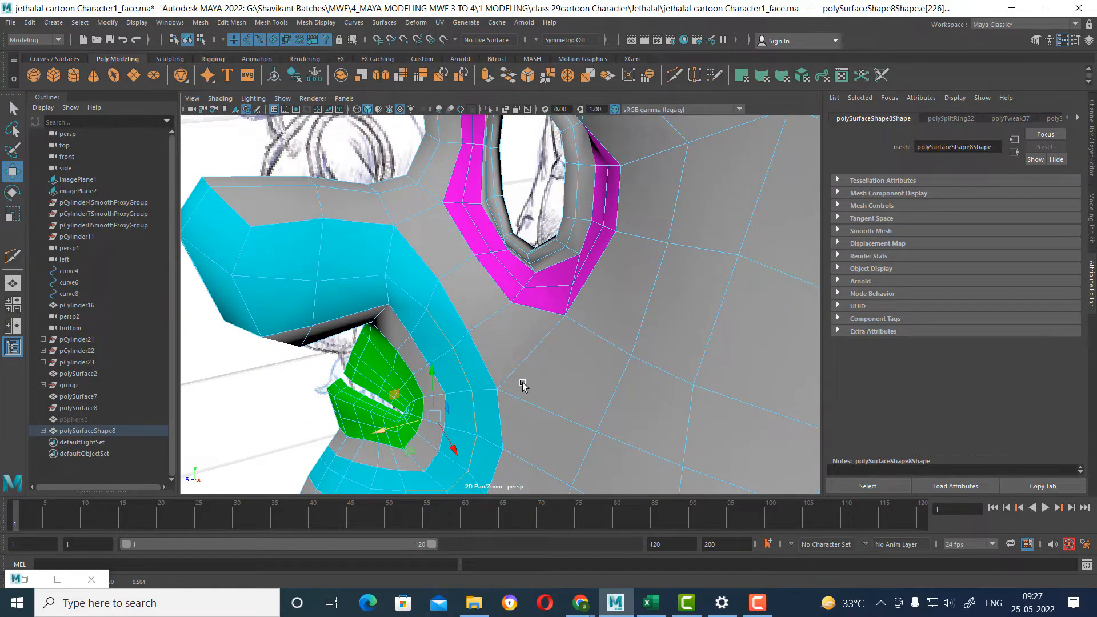
pyautogui.keyDown('alt'); pyautogui.moveTo(523, 384); pyautogui.dragTo(491, 293); pyautogui.keyUp('alt')
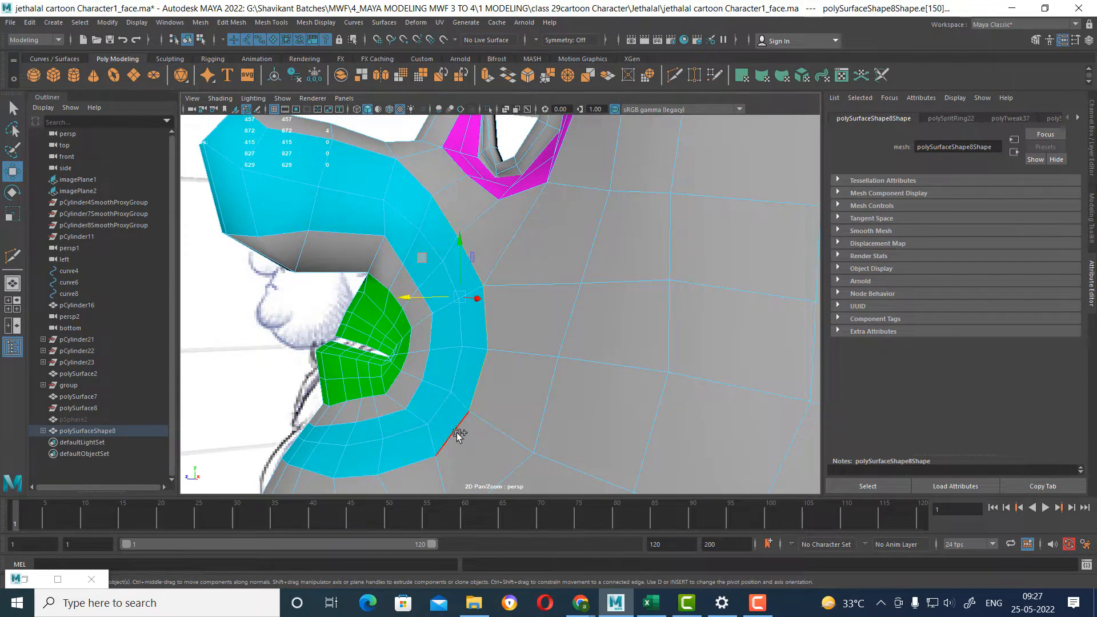
pyautogui.keyDown('alt'); pyautogui.moveTo(460, 435); pyautogui.dragTo(423, 380); pyautogui.keyUp('alt')
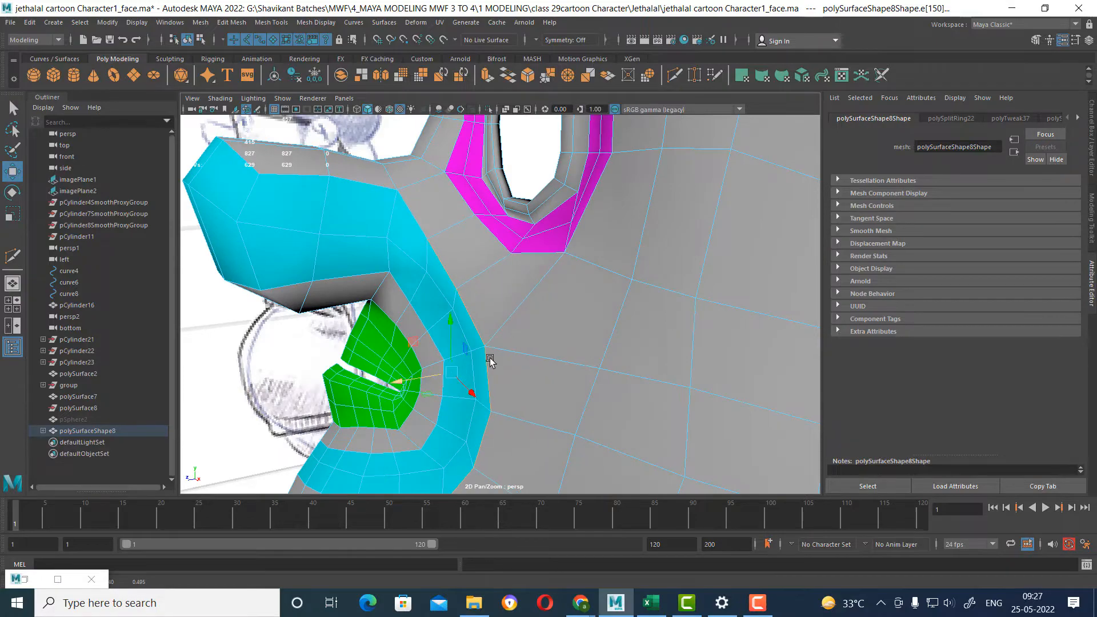
pyautogui.keyDown('alt'); pyautogui.moveTo(489, 361); pyautogui.dragTo(526, 311); pyautogui.keyUp('alt')
pyautogui.hotkey('ctrl', 'z')
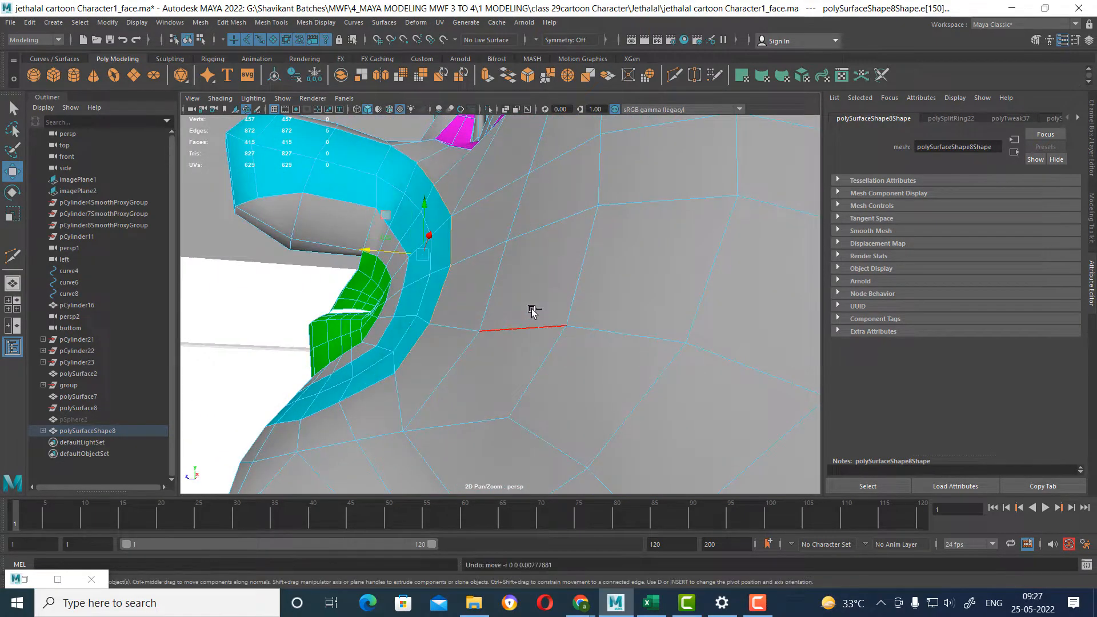
pyautogui.hotkey('ctrl', 'z')
pyautogui.hotkey('ctrl', 'z')
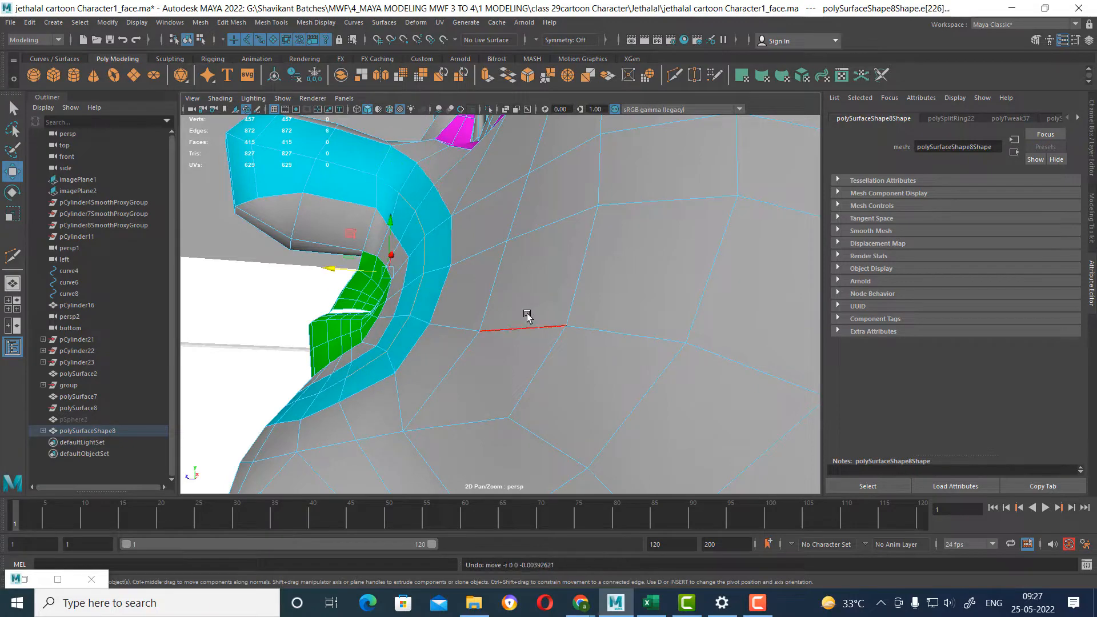
# Move two vertices on the cyan ring's outer edge below the eye in the front view, pulling the lower one up and outward.
pyautogui.moveTo(527, 316)
pyautogui.keyDown('alt'); pyautogui.mouseDown()
pyautogui.moveTo(560, 303)
pyautogui.moveTo(594, 340)
pyautogui.moveTo(597, 265)
pyautogui.moveTo(600, 292)
pyautogui.moveTo(578, 264)
pyautogui.mouseUp(); pyautogui.keyUp('alt')
pyautogui.moveTo(577, 265); pyautogui.dragTo(532, 260, button='right')
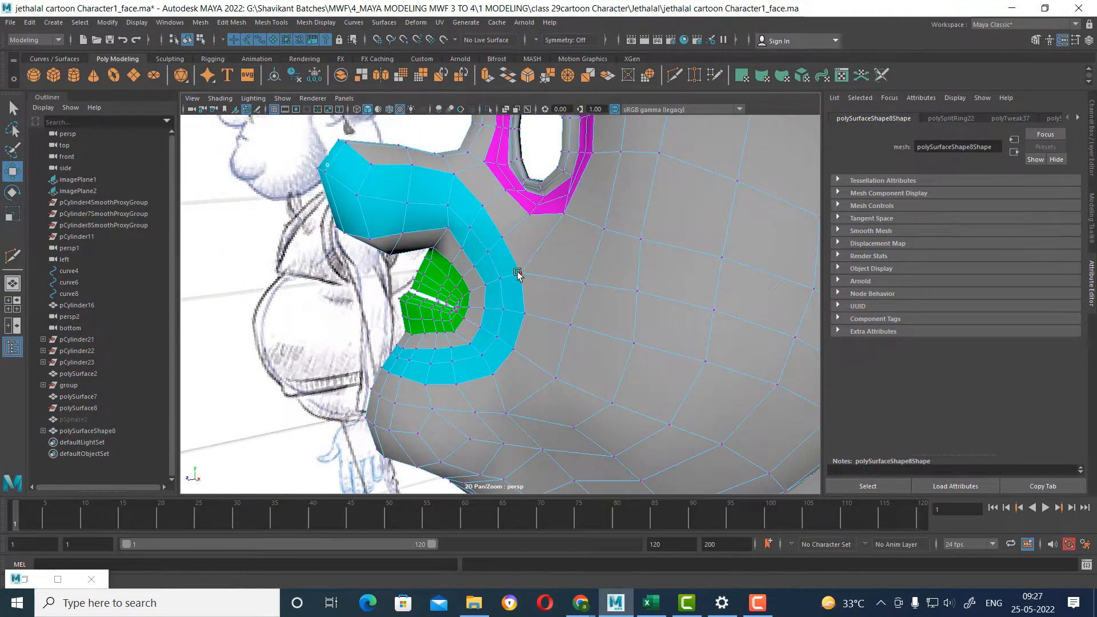
pyautogui.click(519, 274)
pyautogui.keyDown('alt'); pyautogui.moveTo(518, 274); pyautogui.dragTo(631, 333); pyautogui.keyUp('alt')
pyautogui.press('space')
pyautogui.keyDown('alt'); pyautogui.moveTo(599, 304); pyautogui.dragTo(574, 394, button='middle'); pyautogui.keyUp('alt')
pyautogui.keyDown('alt'); pyautogui.moveTo(514, 251); pyautogui.dragTo(643, 362, button='right'); pyautogui.keyUp('alt')
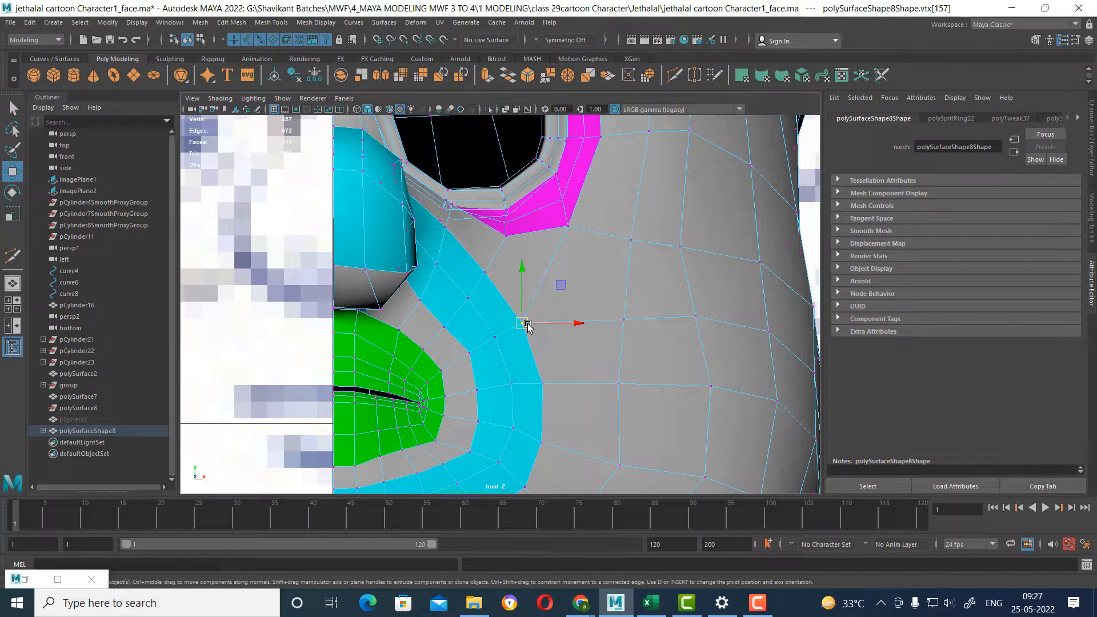
pyautogui.moveTo(527, 325); pyautogui.dragTo(541, 316)
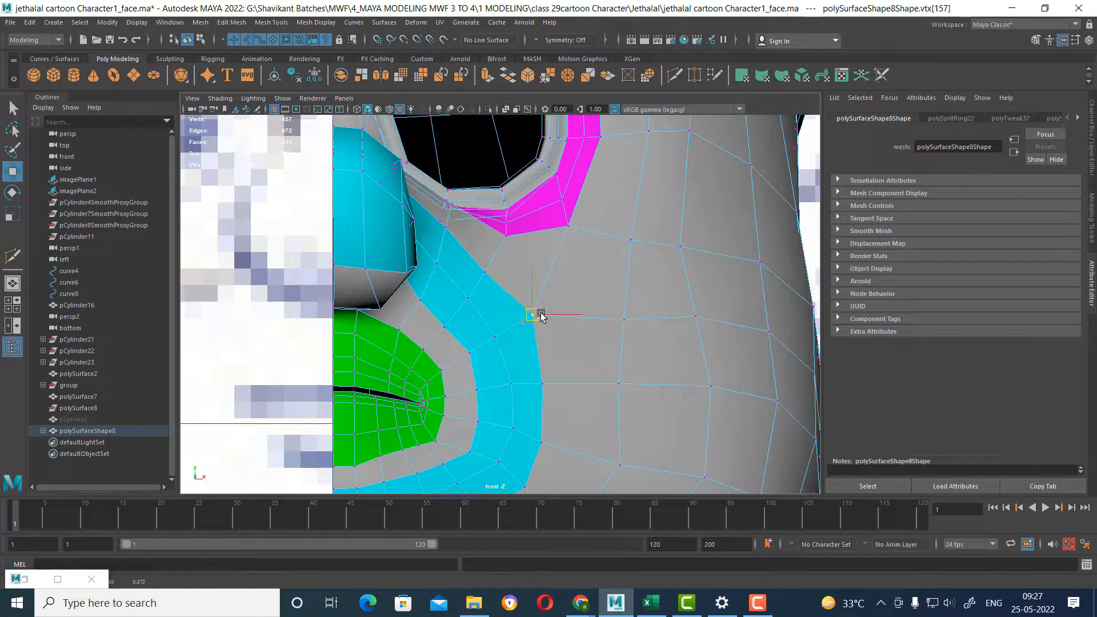
pyautogui.click(489, 274)
pyautogui.moveTo(489, 275); pyautogui.dragTo(491, 268)
pyautogui.moveTo(627, 330); pyautogui.dragTo(628, 309)
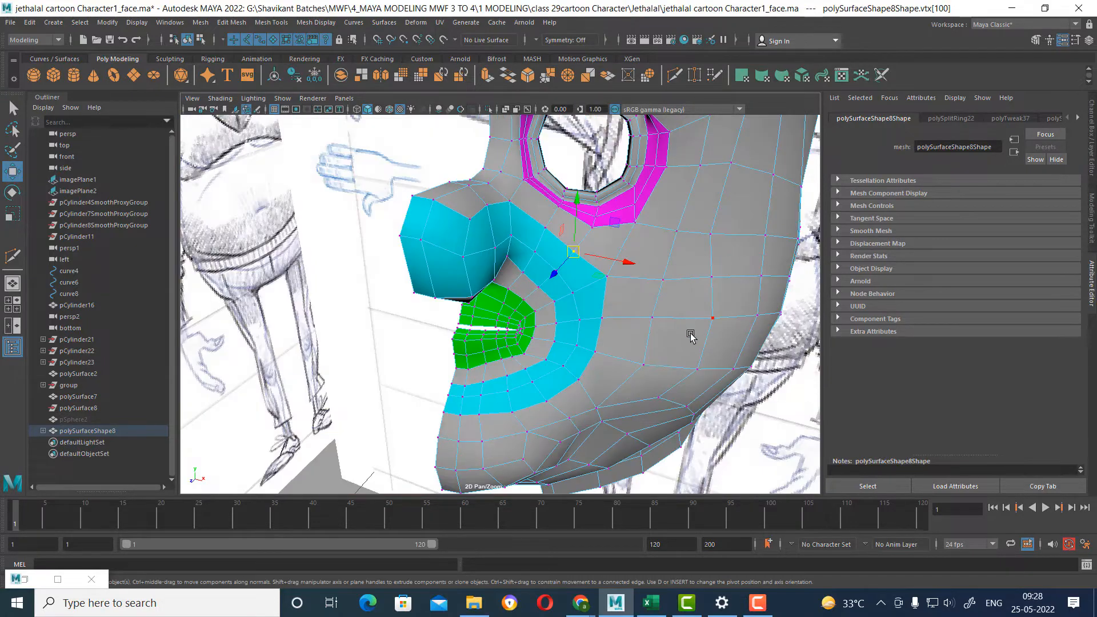
pyautogui.keyDown('alt'); pyautogui.moveTo(691, 335); pyautogui.dragTo(651, 338, button='middle'); pyautogui.keyUp('alt')
pyautogui.keyDown('alt'); pyautogui.moveTo(651, 338); pyautogui.dragTo(657, 360); pyautogui.keyUp('alt')
pyautogui.keyDown('alt'); pyautogui.moveTo(657, 360); pyautogui.dragTo(627, 332, button='right'); pyautogui.keyUp('alt')
pyautogui.keyDown('alt'); pyautogui.moveTo(628, 331); pyautogui.dragTo(640, 343, button='middle'); pyautogui.keyUp('alt')
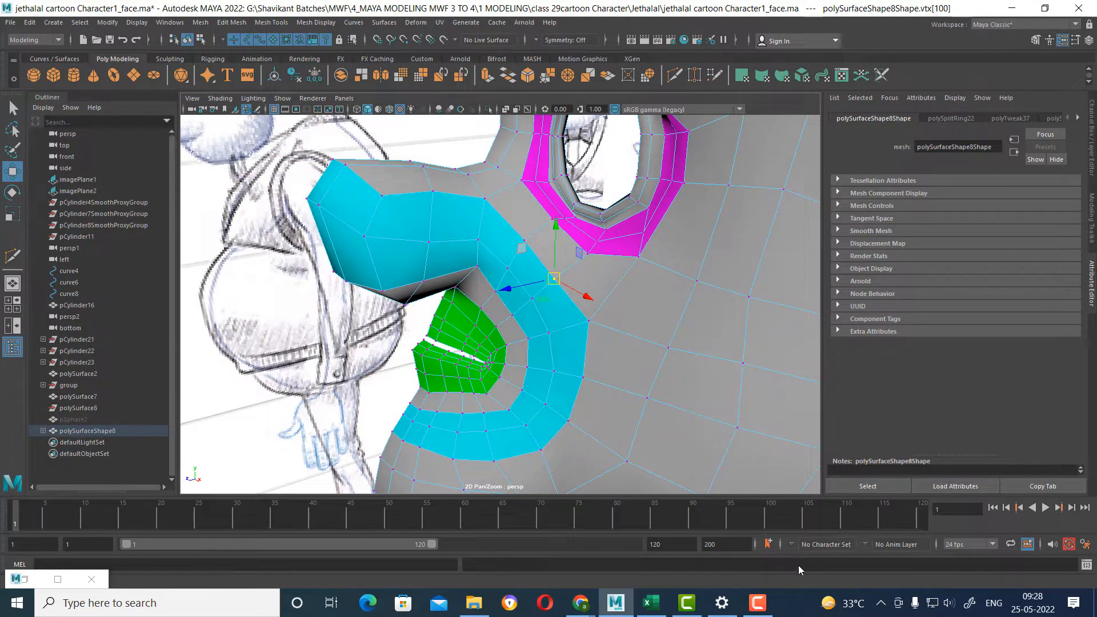
# Switch to Chrome to examine the 3D face mesh flow reference images, and return to Maya.
pyautogui.click(770, 608)
pyautogui.click(1040, 545)
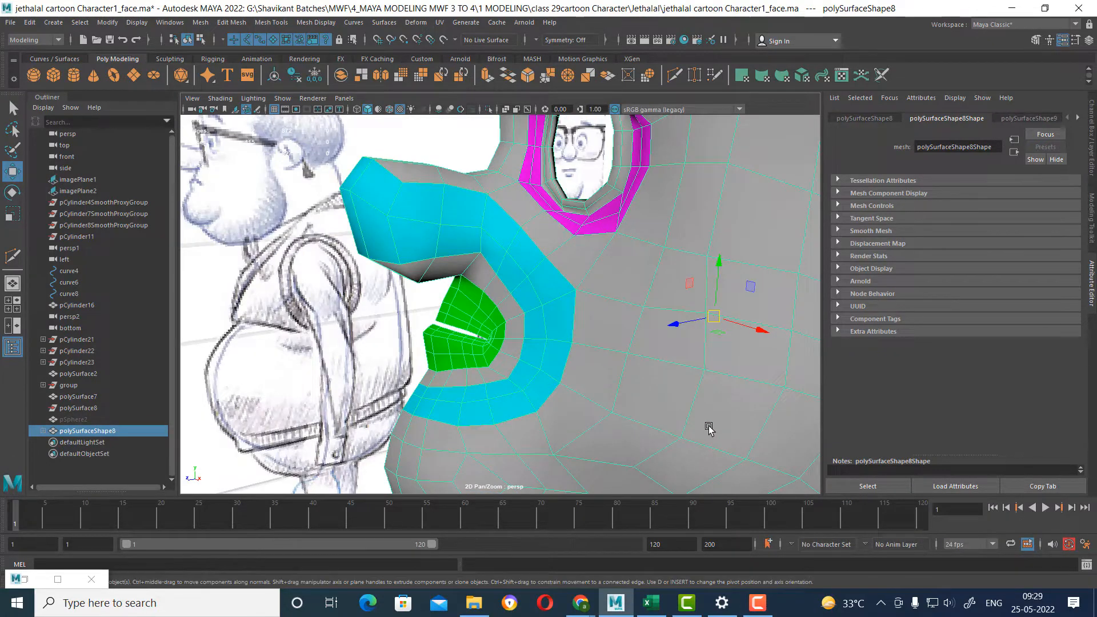
pyautogui.hotkey('alt', 'Tab')
pyautogui.hotkey('alt', 'Tab')
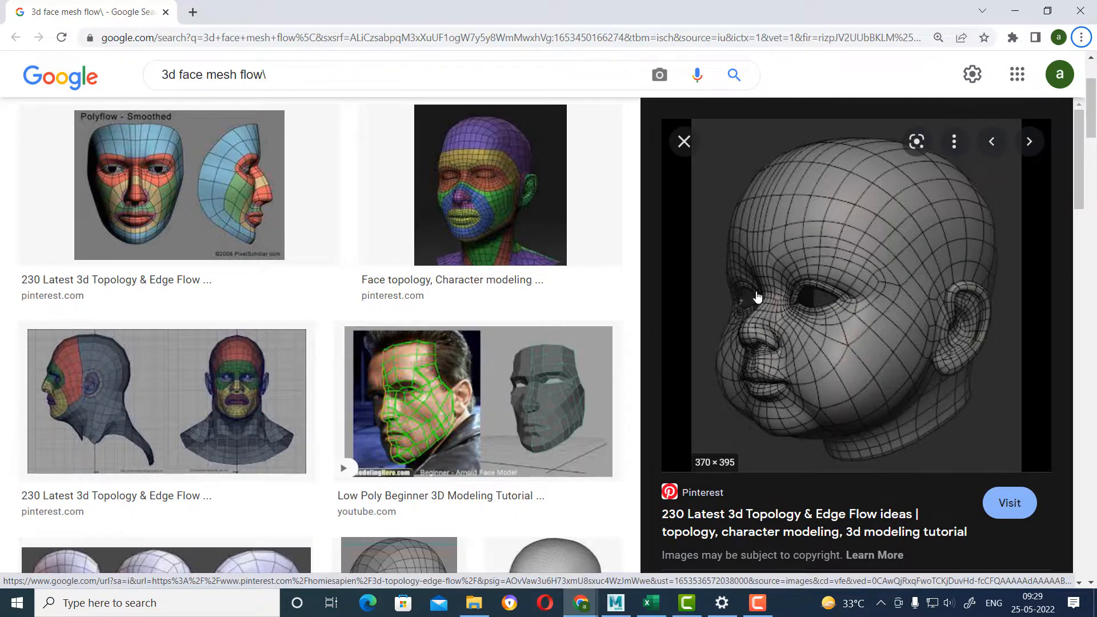
pyautogui.hotkey('alt', 'Tab')
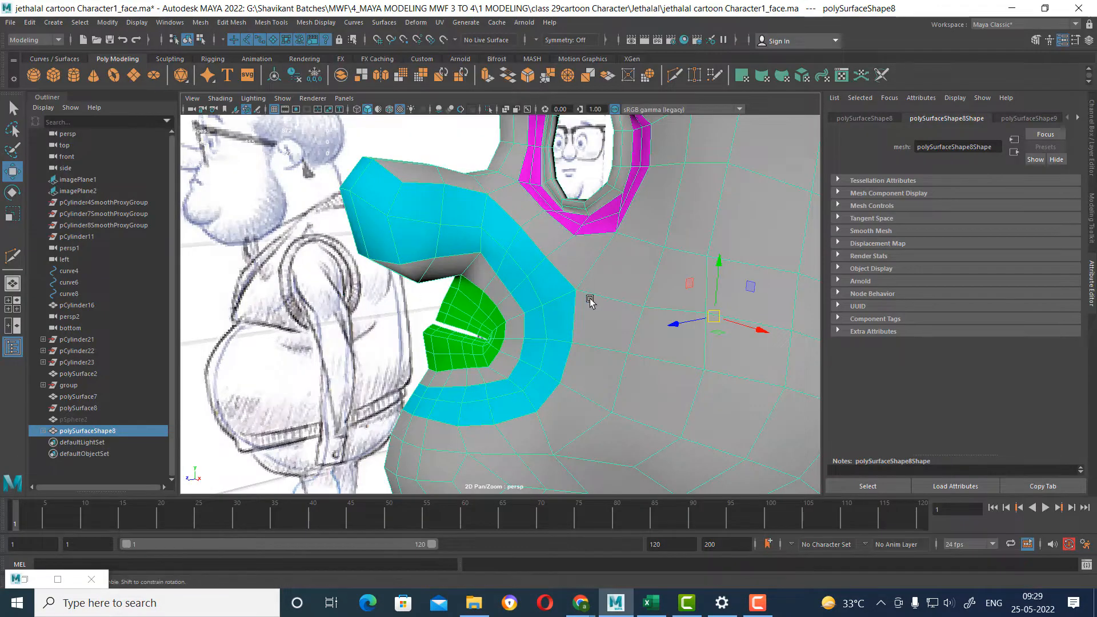
# Use Multi-Cut to add an edge line from the nose bridge's center border across the faces between the nose and eye.
pyautogui.keyDown('alt'); pyautogui.moveTo(590, 301); pyautogui.dragTo(531, 330); pyautogui.keyUp('alt')
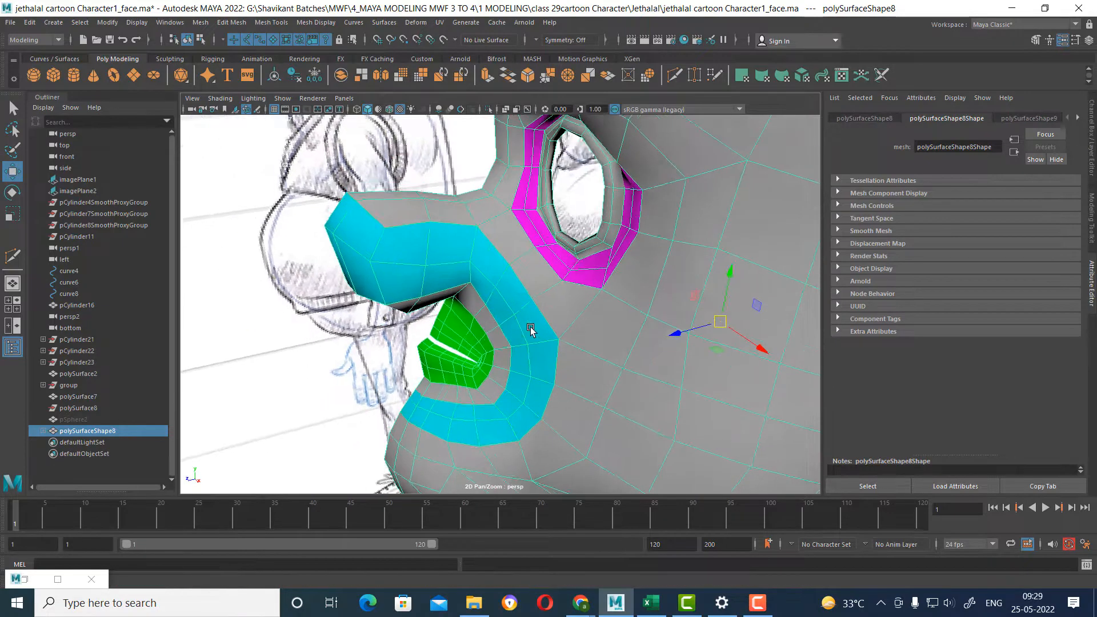
pyautogui.scroll(3, 527, 316)
pyautogui.moveTo(512, 218); pyautogui.dragTo(484, 157, button='right')
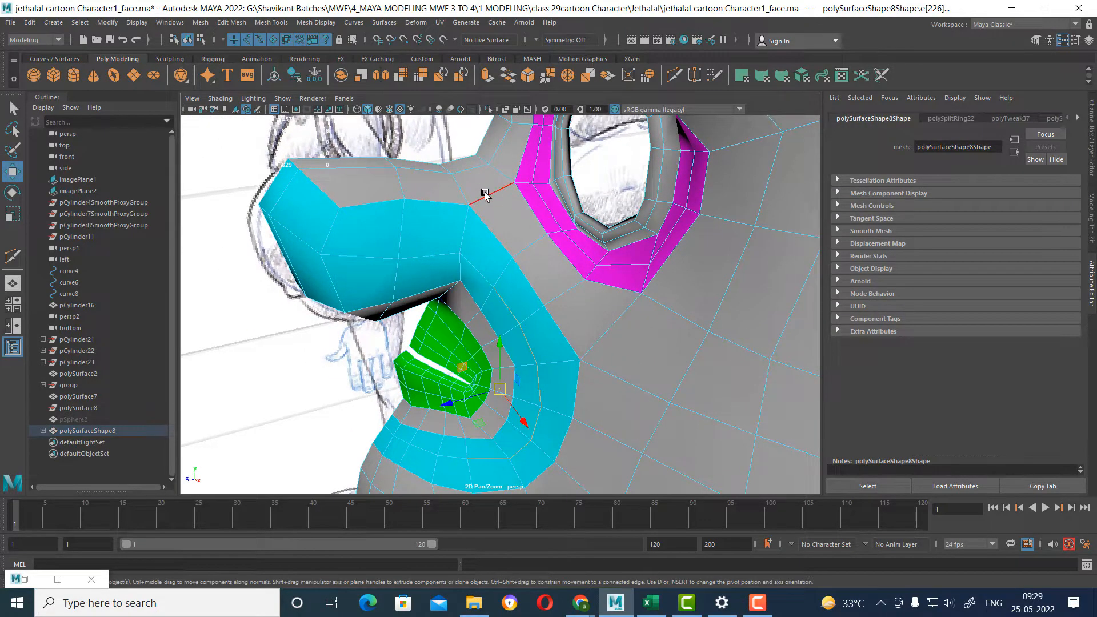
pyautogui.moveTo(485, 194)
pyautogui.keyDown('alt'); pyautogui.mouseDown()
pyautogui.moveTo(501, 223)
pyautogui.moveTo(503, 204)
pyautogui.mouseUp(); pyautogui.keyUp('alt')
pyautogui.scroll(2, 501, 222)
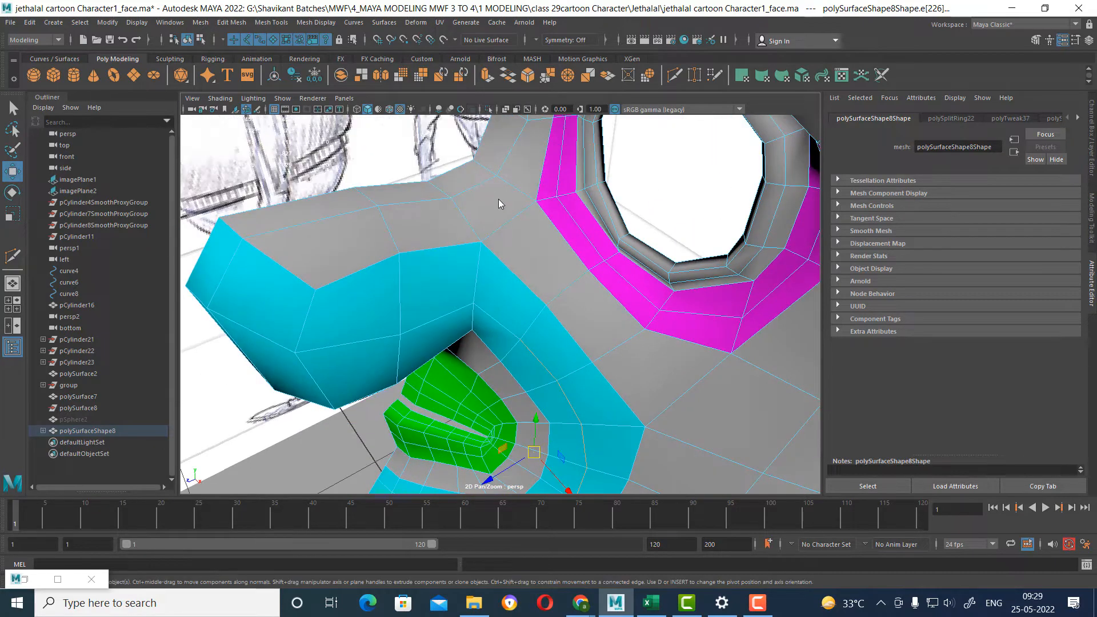
pyautogui.moveTo(502, 203); pyautogui.dragTo(527, 181, button='right')
pyautogui.keyDown('shift'); pyautogui.rightClick(525, 196); pyautogui.keyUp('shift')
pyautogui.keyDown('shift'); pyautogui.moveTo(456, 199); pyautogui.dragTo(455, 198, button='right'); pyautogui.keyUp('shift')
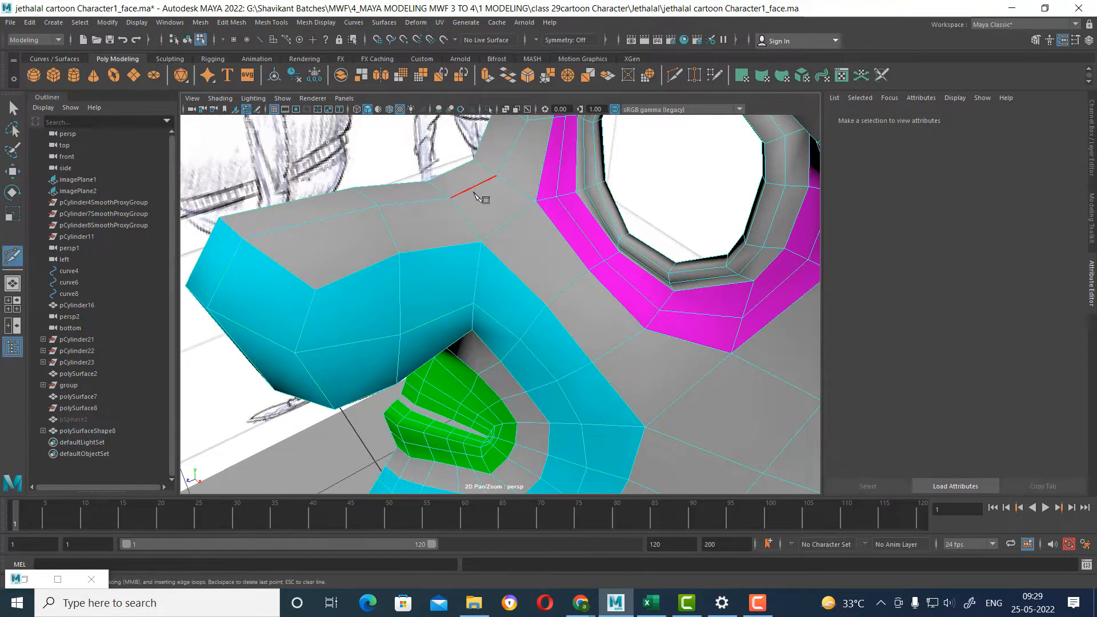
pyautogui.keyDown('alt'); pyautogui.moveTo(483, 201); pyautogui.dragTo(485, 219); pyautogui.keyUp('alt')
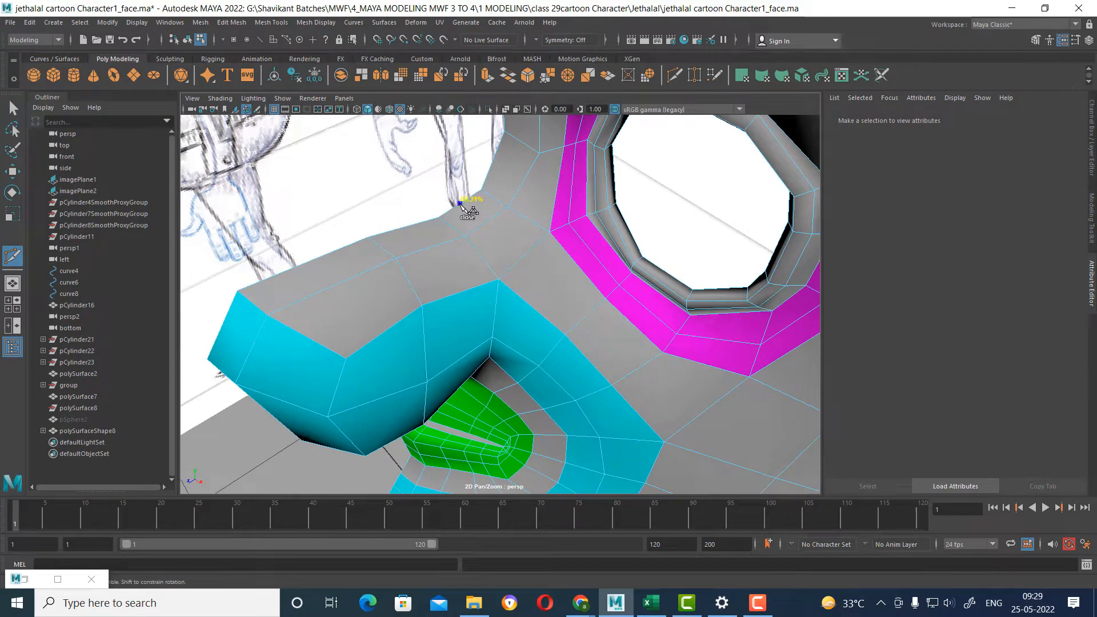
pyautogui.click(525, 256)
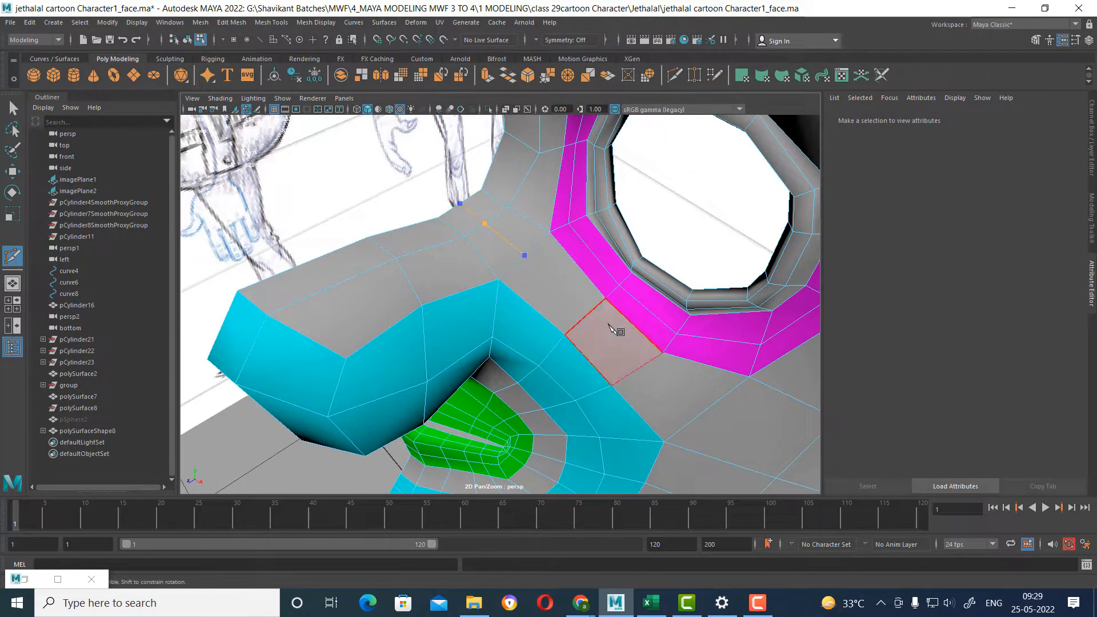
pyautogui.rightClick(609, 325)
pyautogui.press('w')
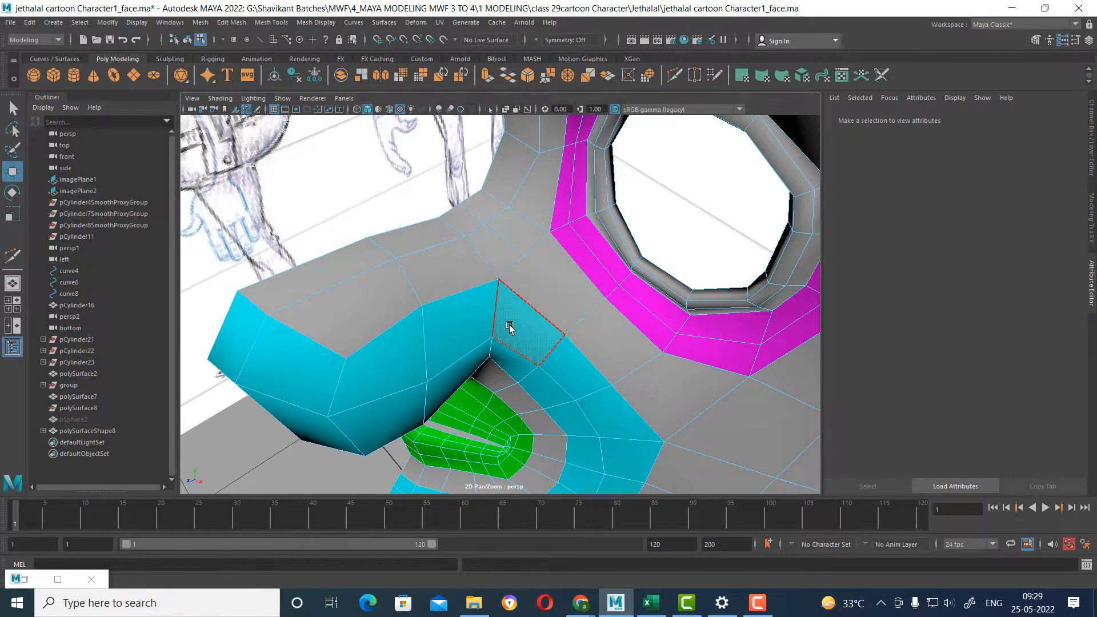
# Spin the edge at the cyan ring's upper end beside the nose with an offset of 3.
pyautogui.keyDown('alt'); pyautogui.moveTo(507, 321); pyautogui.dragTo(543, 299); pyautogui.keyUp('alt')
pyautogui.click(537, 280)
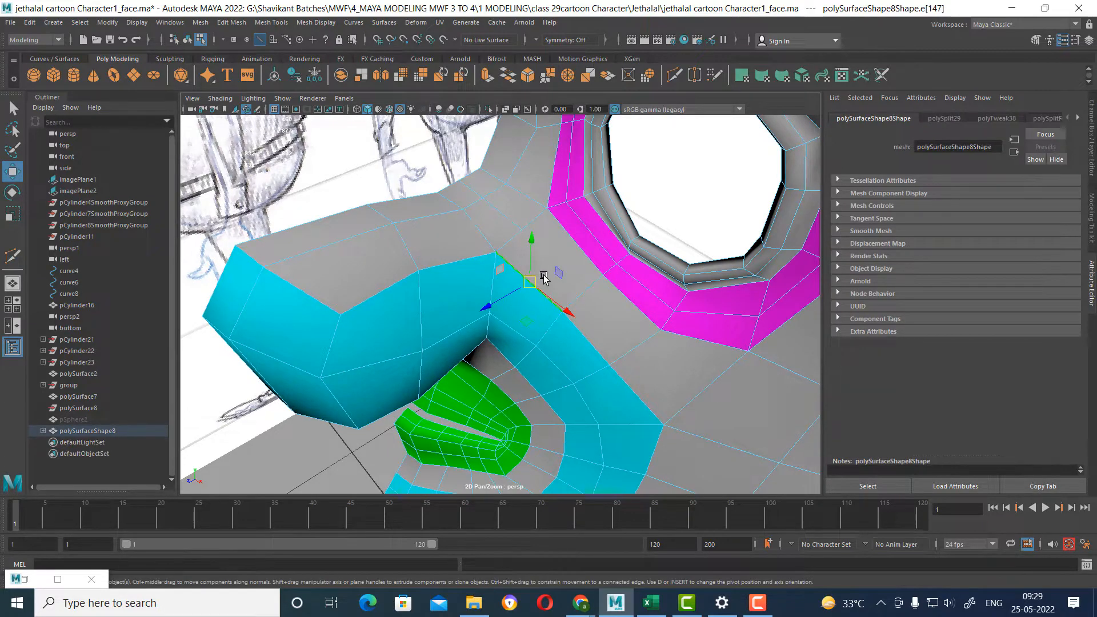
pyautogui.hotkey('ctrl', 'alt', 'Right')
pyautogui.hotkey('ctrl', 'alt', 'Right')
pyautogui.hotkey('ctrl', 'alt', 'Right')
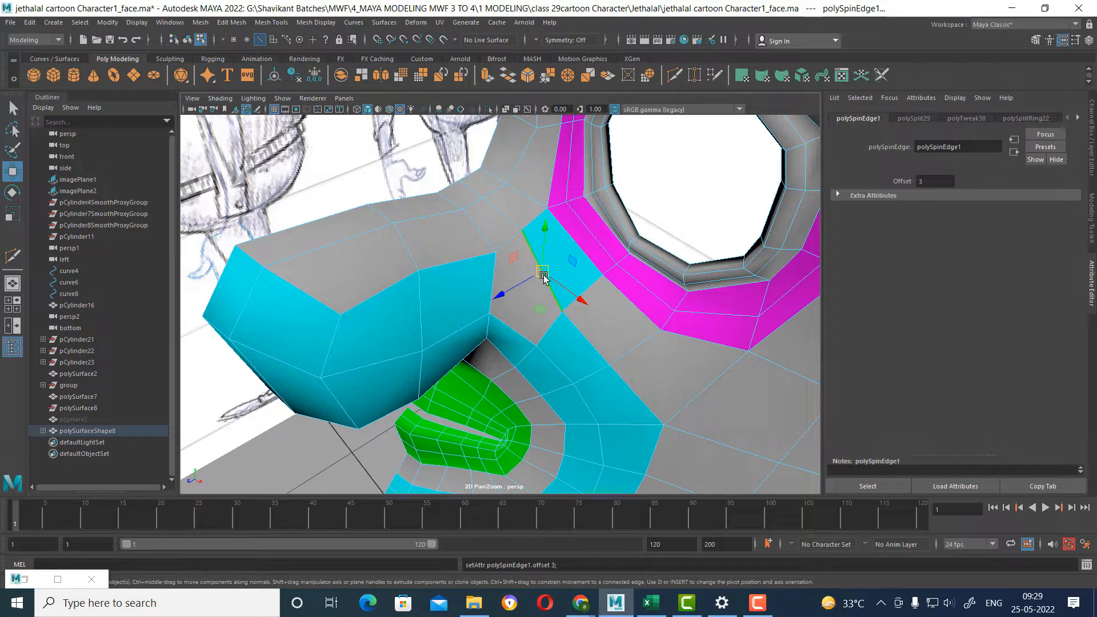
pyautogui.scroll(-5, 555, 240)
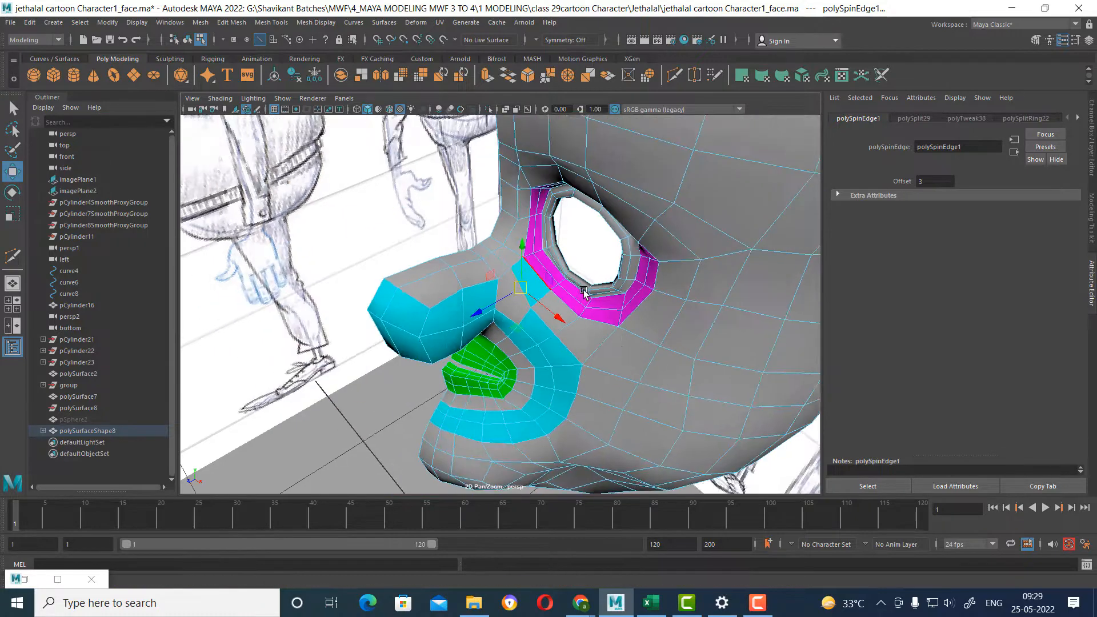
# Examine the edge loops around the mouth, the cyan ring and the gap between nose and eye from several angles.
pyautogui.keyDown('alt'); pyautogui.moveTo(617, 383); pyautogui.dragTo(614, 313, button='middle'); pyautogui.keyUp('alt')
pyautogui.scroll(5, 614, 313)
pyautogui.click(603, 159)
pyautogui.doubleClick(604, 159)
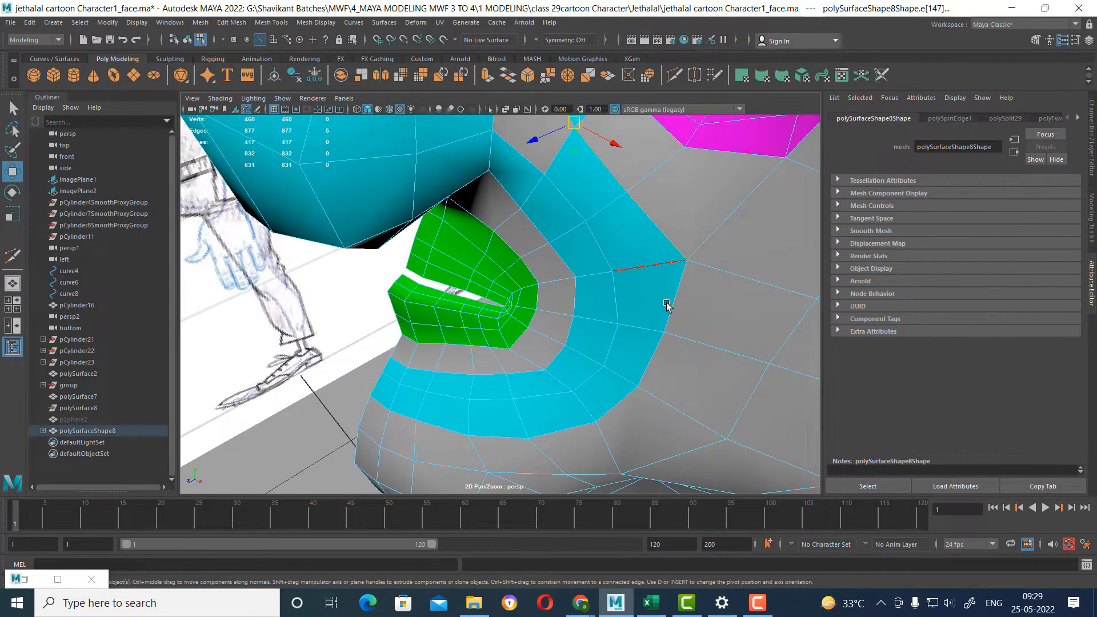
pyautogui.scroll(-3, 668, 306)
pyautogui.keyDown('alt'); pyautogui.moveTo(669, 306); pyautogui.dragTo(664, 262); pyautogui.keyUp('alt')
pyautogui.keyDown('shift'); pyautogui.doubleClick(604, 246); pyautogui.keyUp('shift')
pyautogui.keyDown('alt'); pyautogui.moveTo(529, 378); pyautogui.dragTo(559, 299); pyautogui.keyUp('alt')
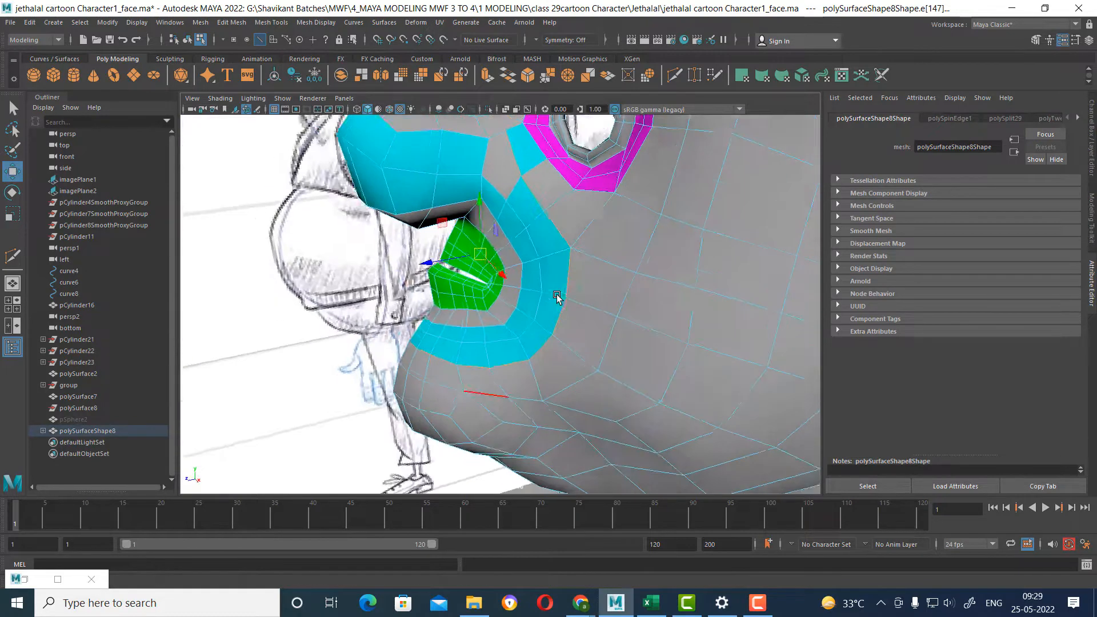
pyautogui.keyDown('alt'); pyautogui.moveTo(571, 254); pyautogui.dragTo(593, 313, button='middle'); pyautogui.keyUp('alt')
pyautogui.keyDown('alt'); pyautogui.moveTo(583, 263); pyautogui.dragTo(575, 318); pyautogui.keyUp('alt')
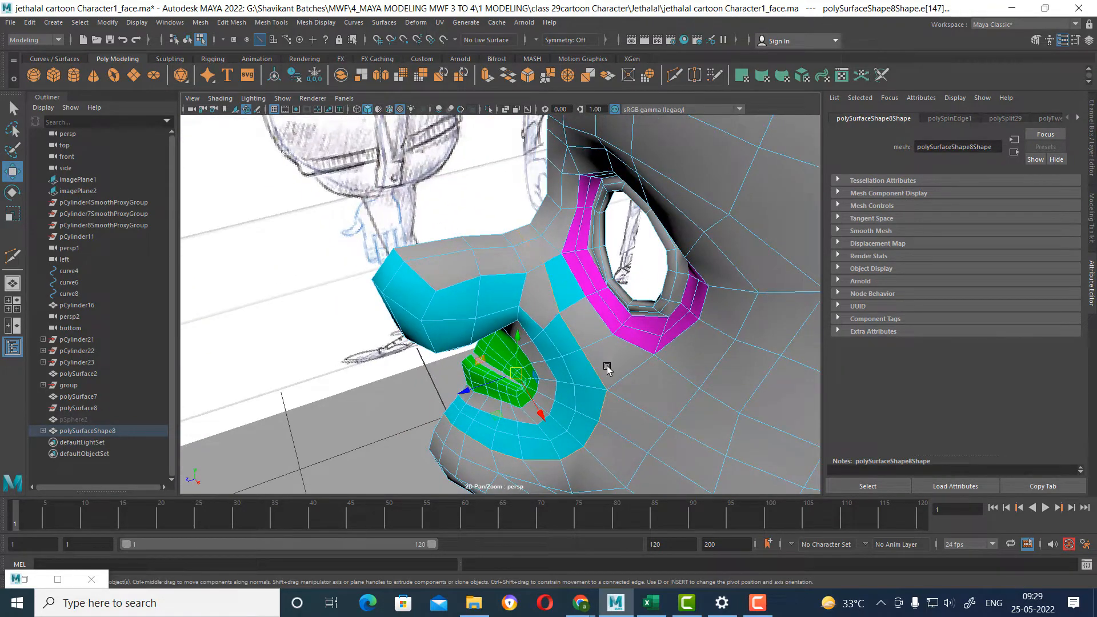
pyautogui.keyDown('alt'); pyautogui.moveTo(553, 400); pyautogui.dragTo(560, 304); pyautogui.keyUp('alt')
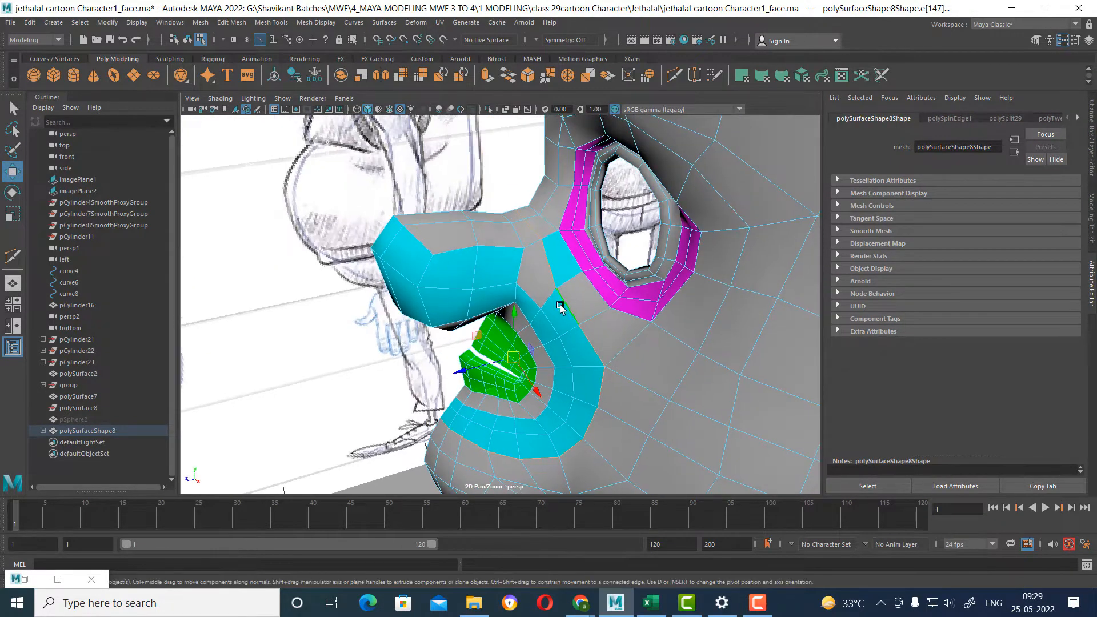
# Insert an edge loop along the length of the cyan ring around the mouth, near its outer edge.
pyautogui.scroll(4, 551, 300)
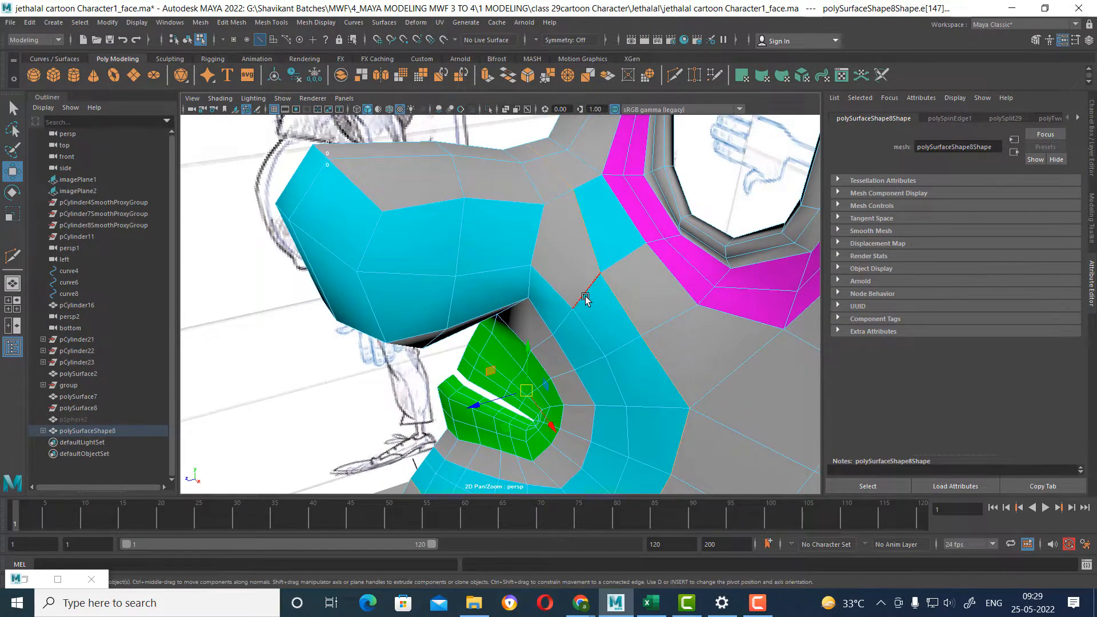
pyautogui.click(585, 296)
pyautogui.keyDown('ctrl'); pyautogui.moveTo(649, 233); pyautogui.dragTo(624, 318, button='right'); pyautogui.keyUp('ctrl')
pyautogui.scroll(1, 620, 266)
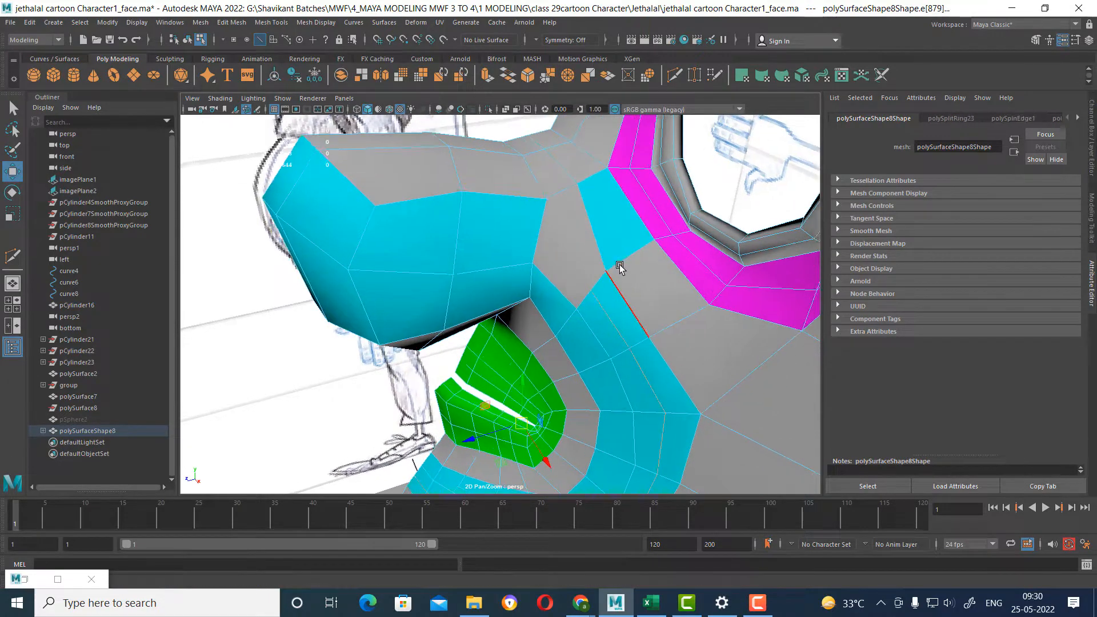
# Use Multi-Cut to connect the nose's upper corner vertex to the end of the new loop in the cyan ring.
pyautogui.moveTo(620, 235); pyautogui.dragTo(664, 223, button='right')
pyautogui.scroll(3, 653, 250)
pyautogui.keyDown('shift'); pyautogui.moveTo(679, 183); pyautogui.dragTo(608, 183, button='right'); pyautogui.keyUp('shift')
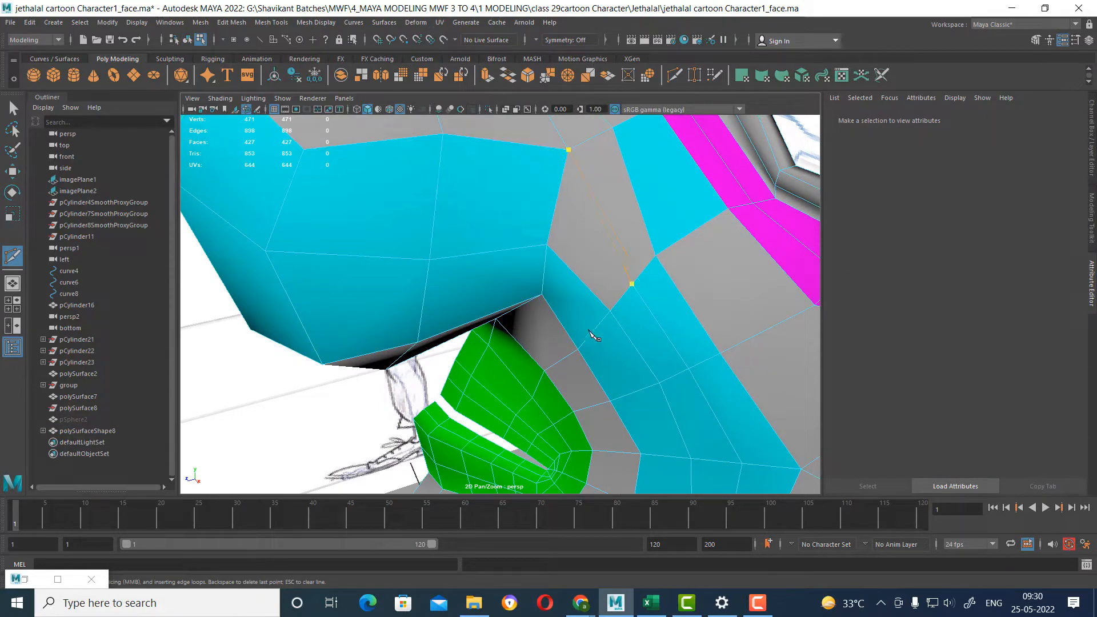
pyautogui.press('w')
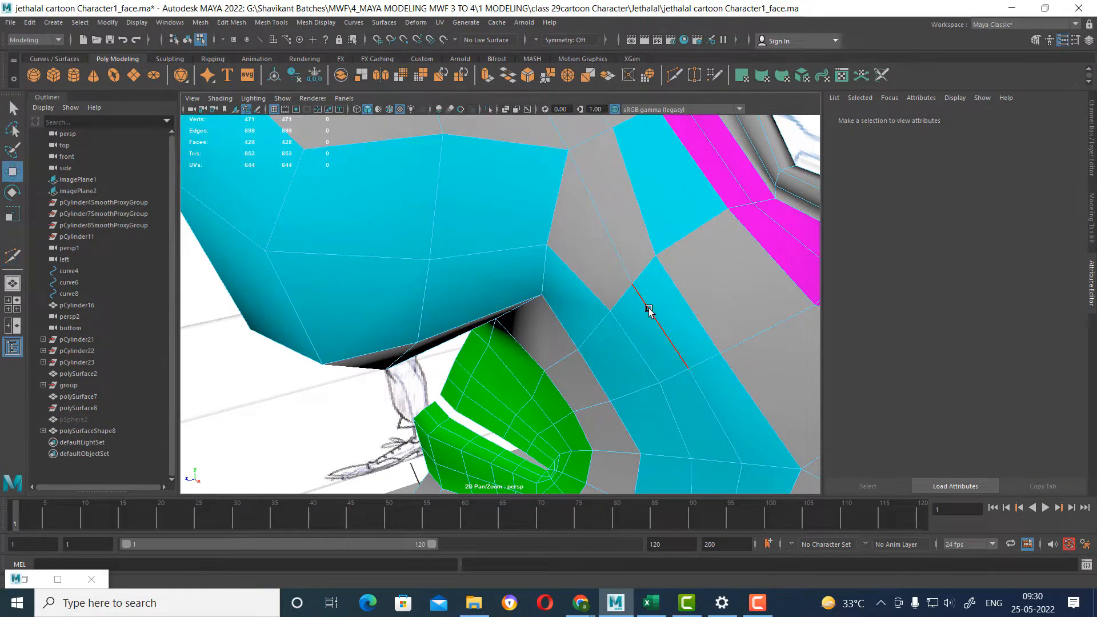
# Inspect the face and edge loops running from the nose bridge down around the cyan ring.
pyautogui.scroll(-6, 635, 292)
pyautogui.scroll(2, 634, 290)
pyautogui.keyDown('alt'); pyautogui.moveTo(633, 291); pyautogui.dragTo(600, 274); pyautogui.keyUp('alt')
pyautogui.moveTo(583, 225); pyautogui.dragTo(583, 253, button='right')
pyautogui.click(584, 222)
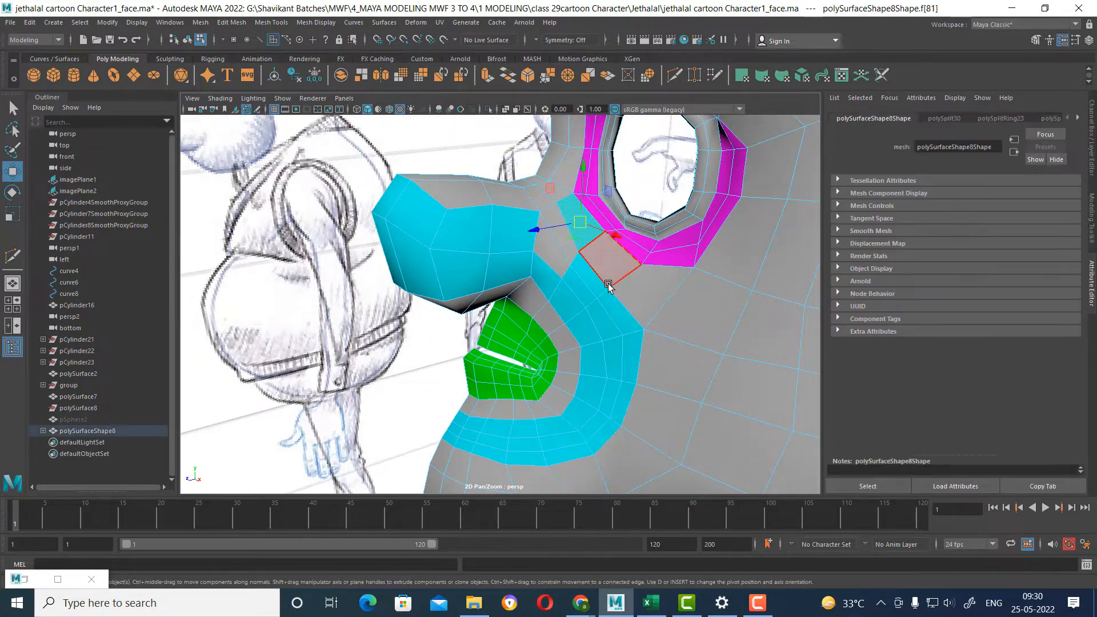
pyautogui.doubleClick(569, 258)
pyautogui.moveTo(594, 304); pyautogui.dragTo(582, 282, button='right')
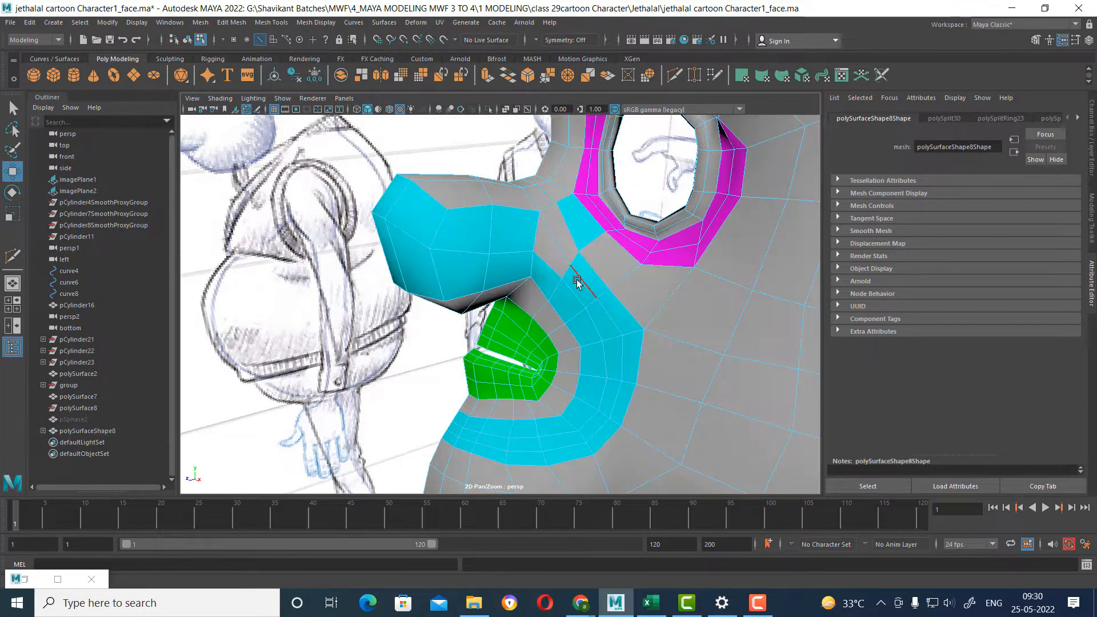
pyautogui.doubleClick(577, 279)
pyautogui.scroll(2, 591, 341)
pyautogui.scroll(3, 591, 341)
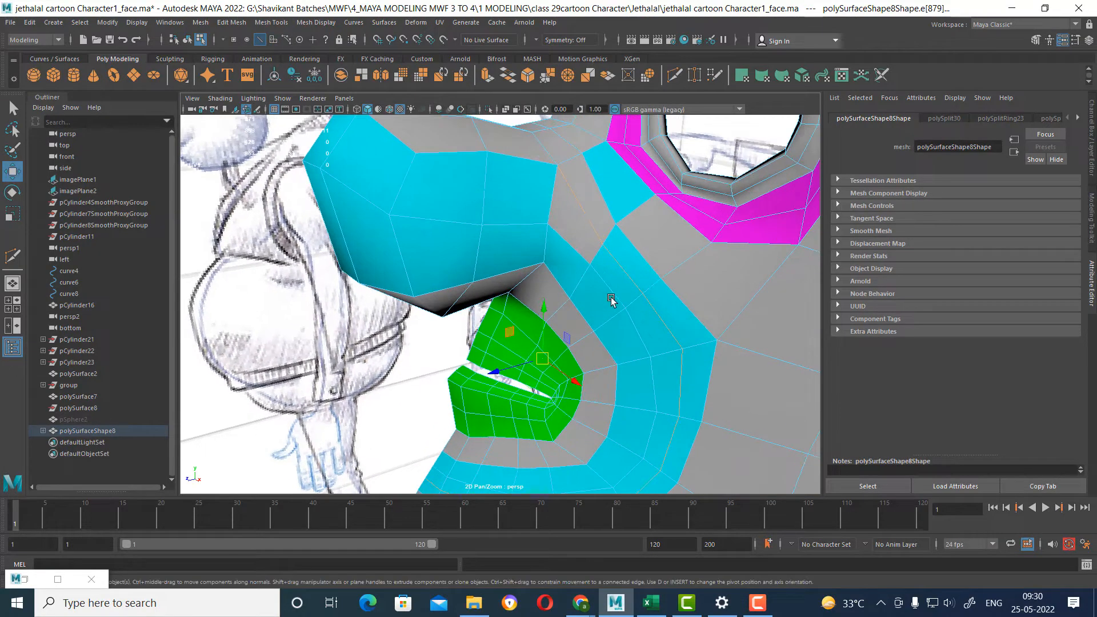
# Assign the green Lambert material to the cyan ring's outer face strip and its continuation up beside the nose to the bridge.
pyautogui.moveTo(563, 196); pyautogui.dragTo(563, 229, button='right')
pyautogui.keyDown('alt'); pyautogui.moveTo(534, 163); pyautogui.dragTo(538, 175); pyautogui.keyUp('alt')
pyautogui.click(528, 166)
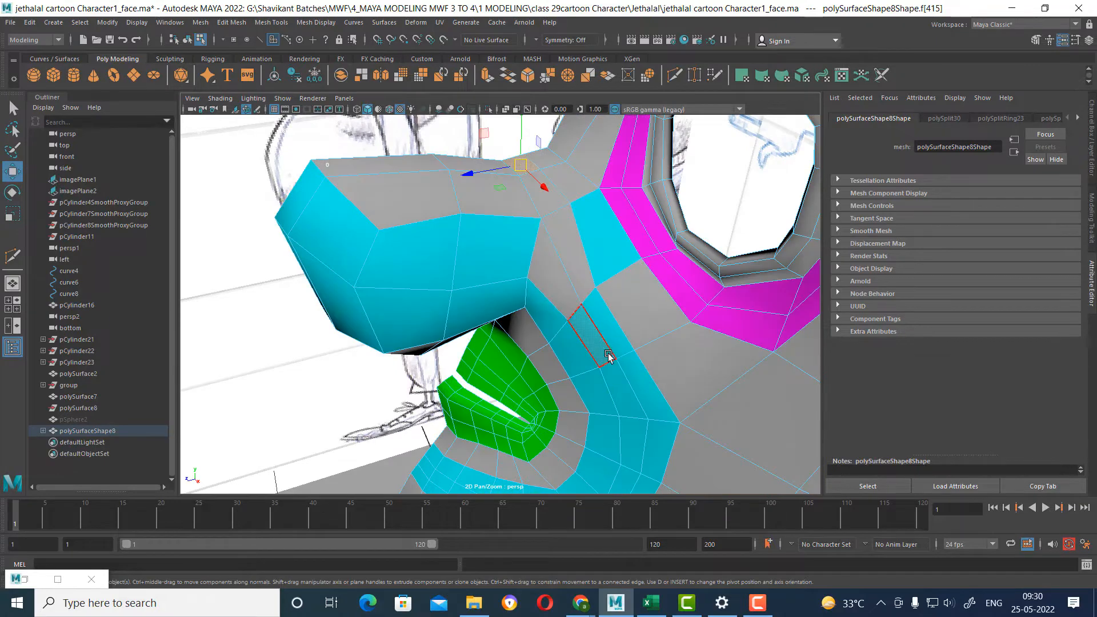
pyautogui.scroll(-4, 611, 359)
pyautogui.keyDown('alt'); pyautogui.moveTo(611, 359); pyautogui.dragTo(627, 282, button='middle'); pyautogui.keyUp('alt')
pyautogui.scroll(3, 626, 282)
pyautogui.doubleClick(461, 367)
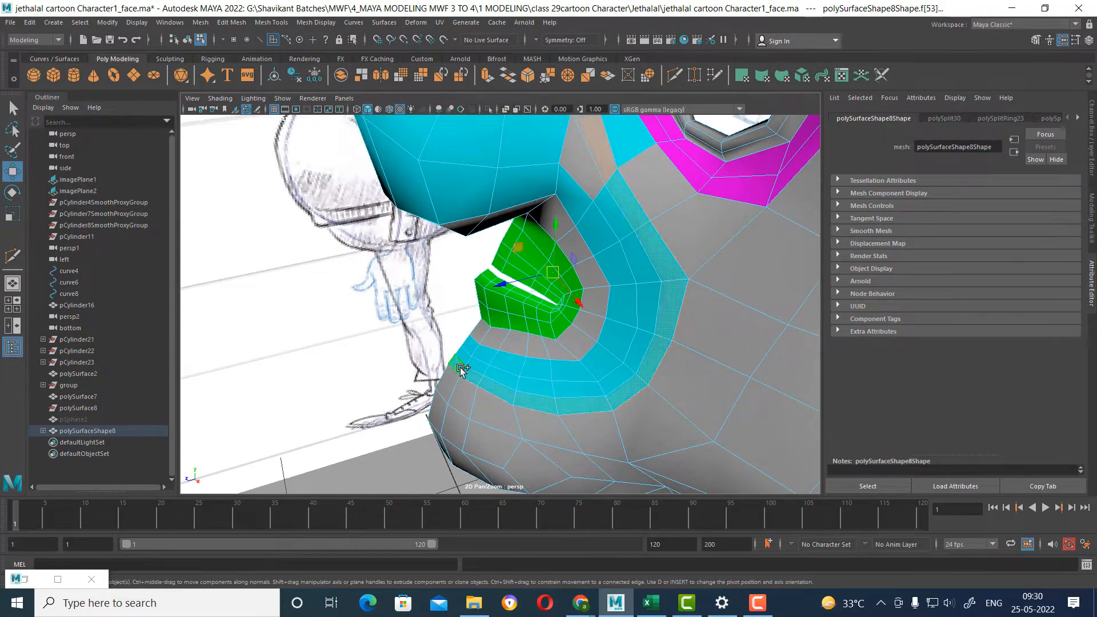
pyautogui.moveTo(624, 236); pyautogui.dragTo(723, 579, button='right')
pyautogui.moveTo(666, 290); pyautogui.dragTo(745, 569, button='right')
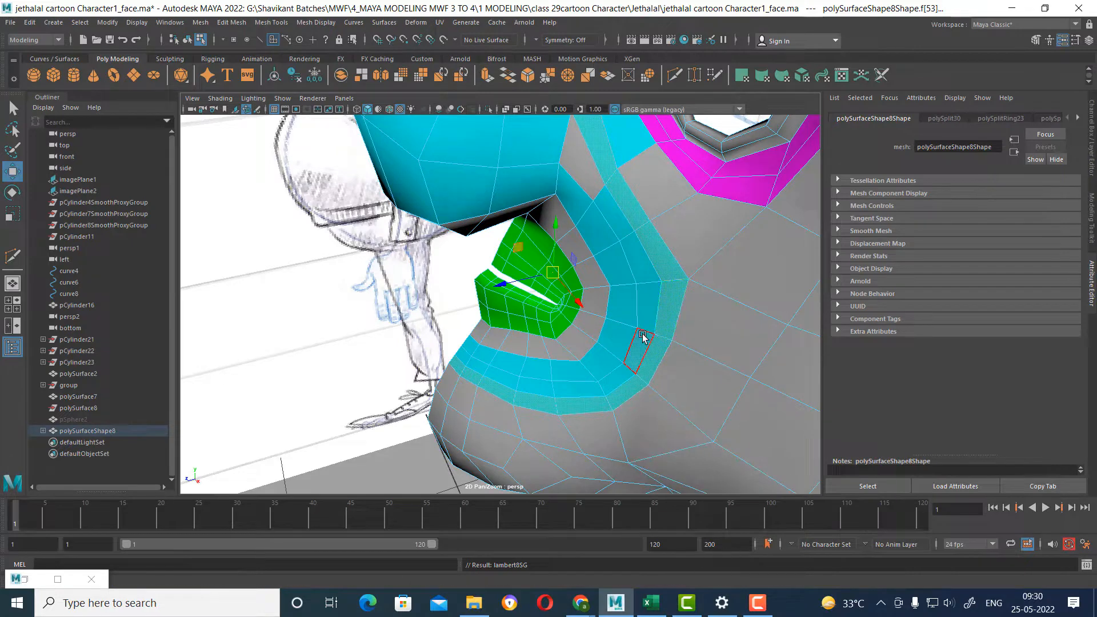
pyautogui.moveTo(670, 285); pyautogui.dragTo(761, 559, button='right')
pyautogui.scroll(-5, 639, 286)
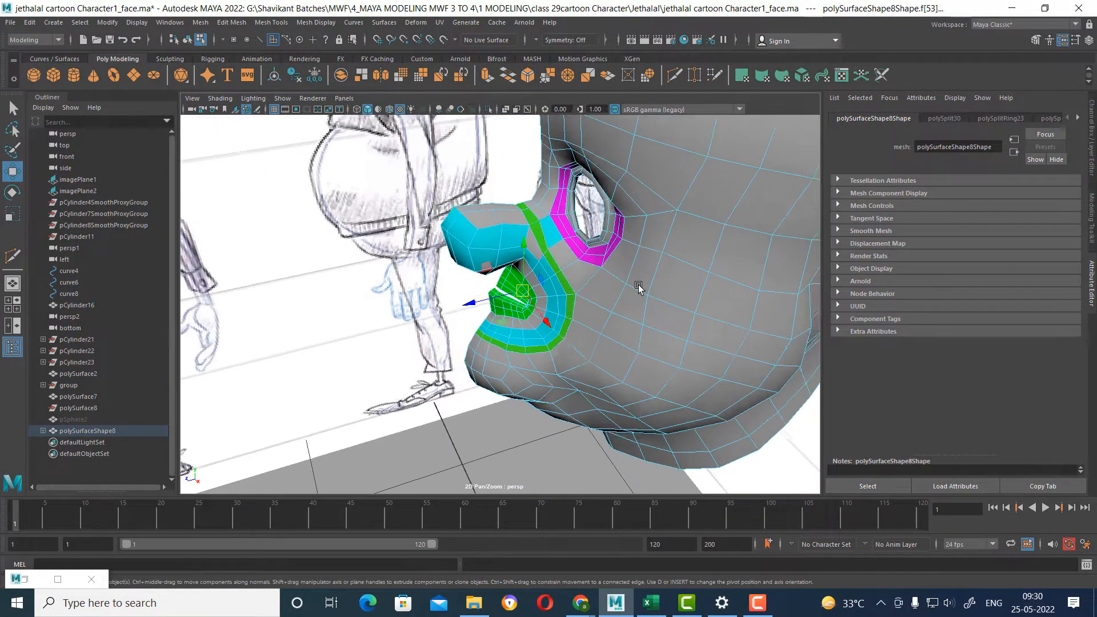
# Assign the gray Lambert material to the leftover cyan face between the green strip and the magenta eye ring.
pyautogui.keyDown('alt'); pyautogui.moveTo(597, 337); pyautogui.dragTo(624, 297); pyautogui.keyUp('alt')
pyautogui.scroll(3, 612, 335)
pyautogui.moveTo(625, 296); pyautogui.dragTo(656, 240, button='right')
pyautogui.keyDown('alt'); pyautogui.moveTo(632, 280); pyautogui.dragTo(590, 289); pyautogui.keyUp('alt')
pyautogui.keyDown('shift'); pyautogui.click(697, 287); pyautogui.keyUp('shift')
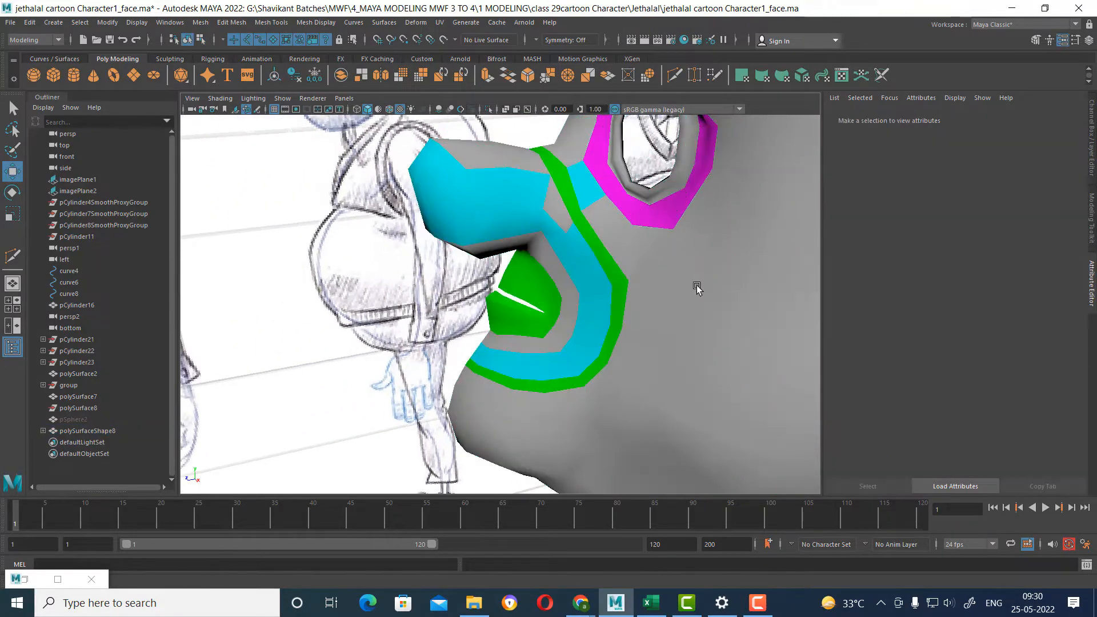
pyautogui.click(581, 181)
pyautogui.moveTo(577, 172); pyautogui.dragTo(657, 522, button='right')
pyautogui.click(588, 200)
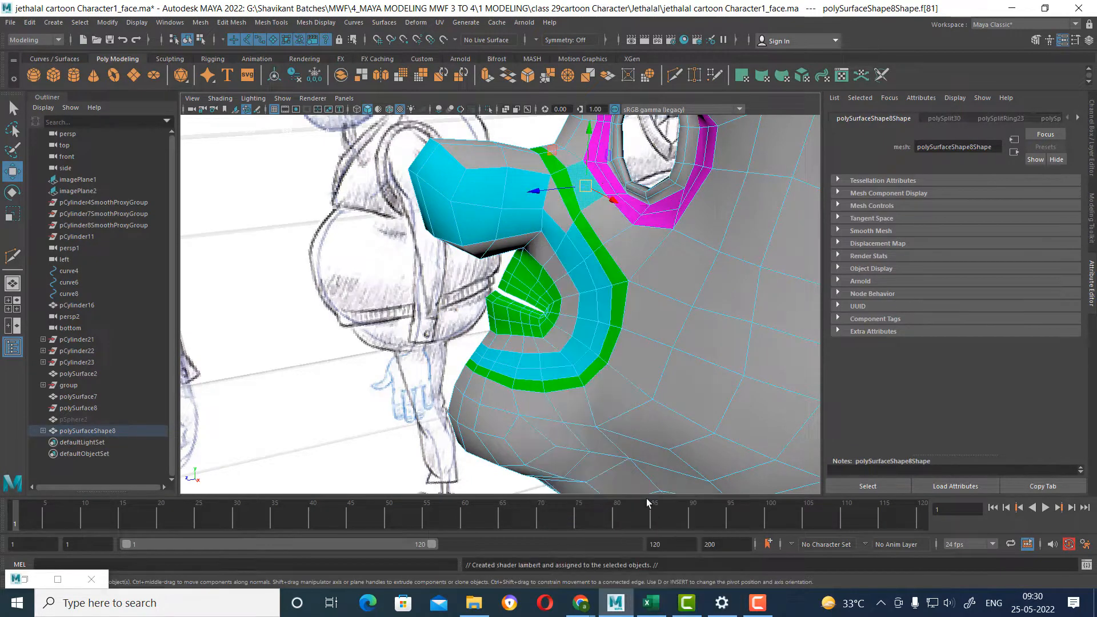
pyautogui.click(387, 365)
# Assign the existing cyan Lambert material to the nose's upper faces and the gray gap faces joining the nose to the mouth ring.
pyautogui.keyDown('alt'); pyautogui.moveTo(563, 325); pyautogui.dragTo(602, 320); pyautogui.keyUp('alt')
pyautogui.moveTo(594, 220); pyautogui.dragTo(594, 251, button='right')
pyautogui.click(593, 213)
pyautogui.keyDown('alt'); pyautogui.moveTo(592, 210); pyautogui.dragTo(599, 235, button='middle'); pyautogui.keyUp('alt')
pyautogui.keyDown('alt'); pyautogui.moveTo(600, 236); pyautogui.dragTo(535, 169); pyautogui.keyUp('alt')
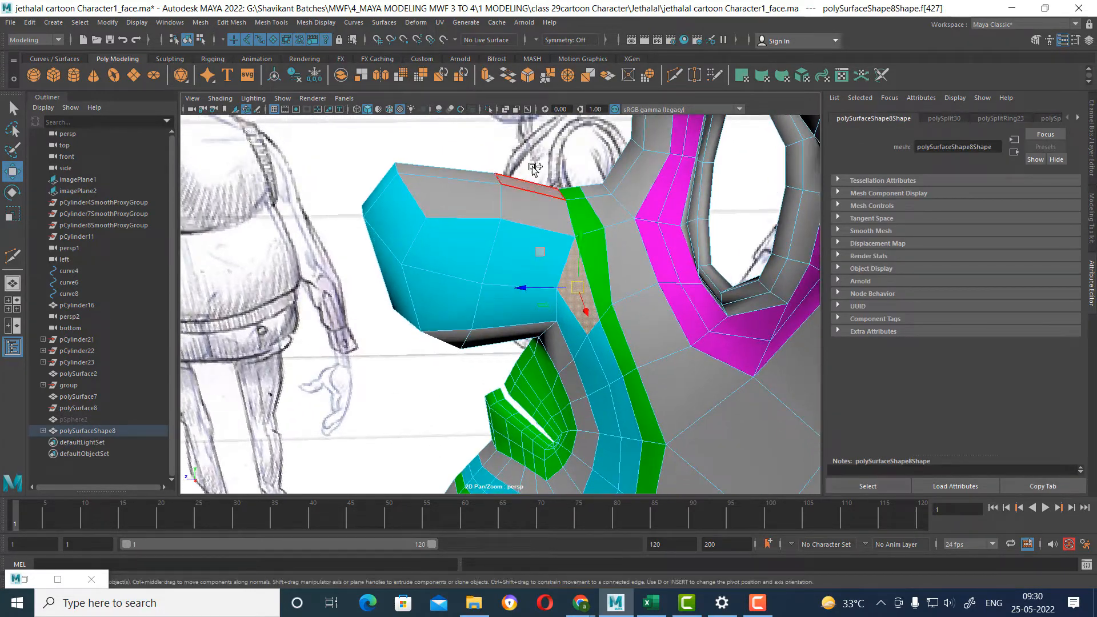
pyautogui.moveTo(428, 221); pyautogui.dragTo(427, 223)
pyautogui.moveTo(429, 190); pyautogui.dragTo(453, 499, button='right')
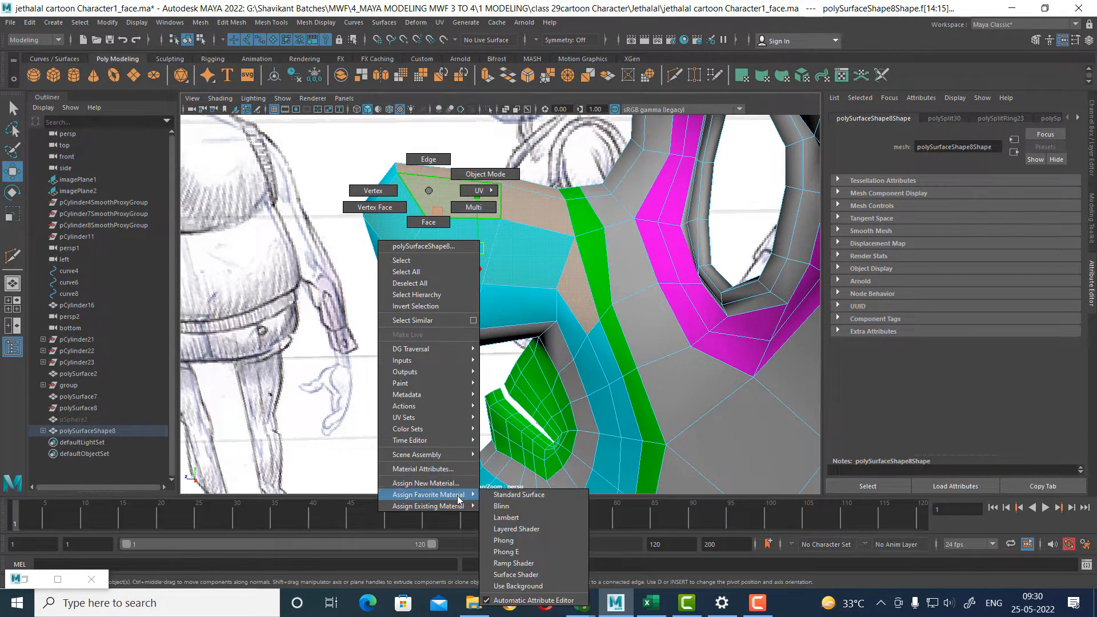
pyautogui.moveTo(455, 506)
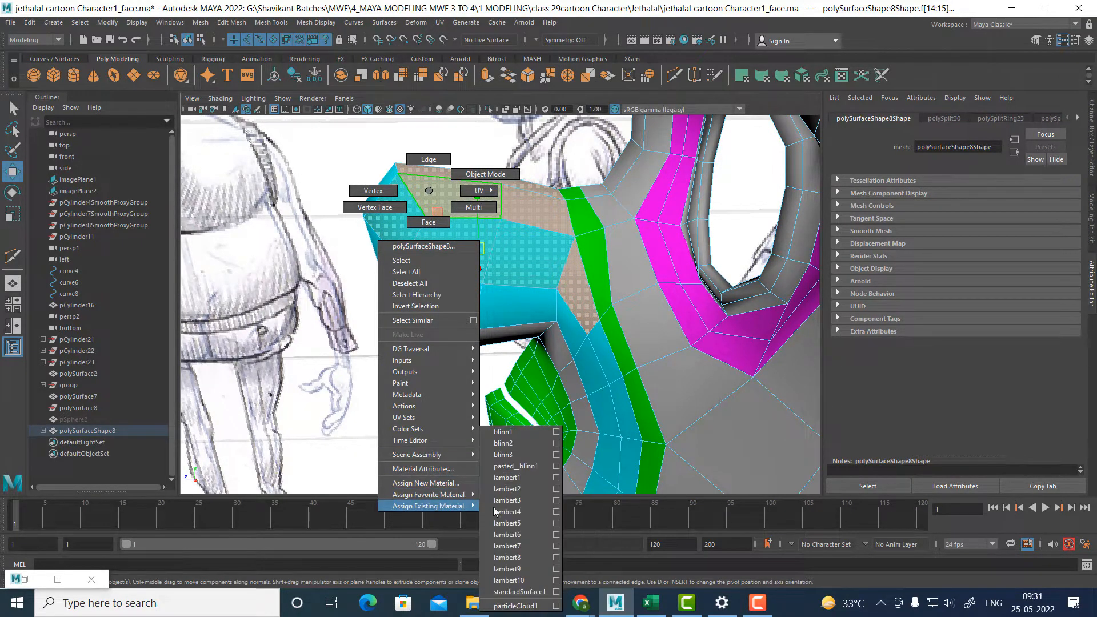
pyautogui.click(508, 569)
pyautogui.rightClick(487, 254)
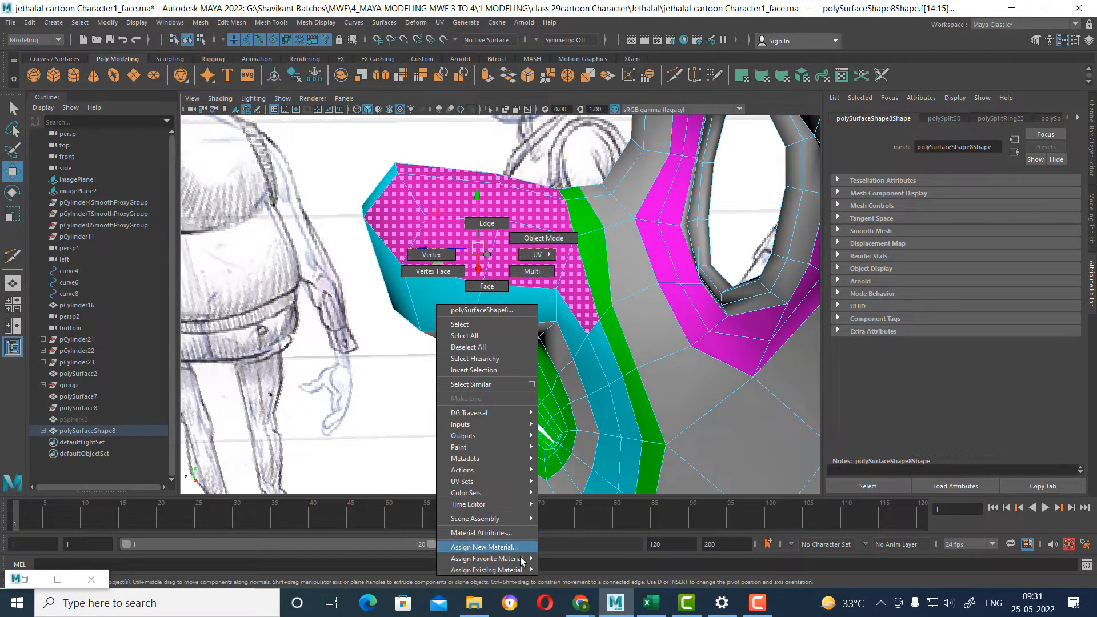
pyautogui.moveTo(519, 570)
pyautogui.click(566, 580)
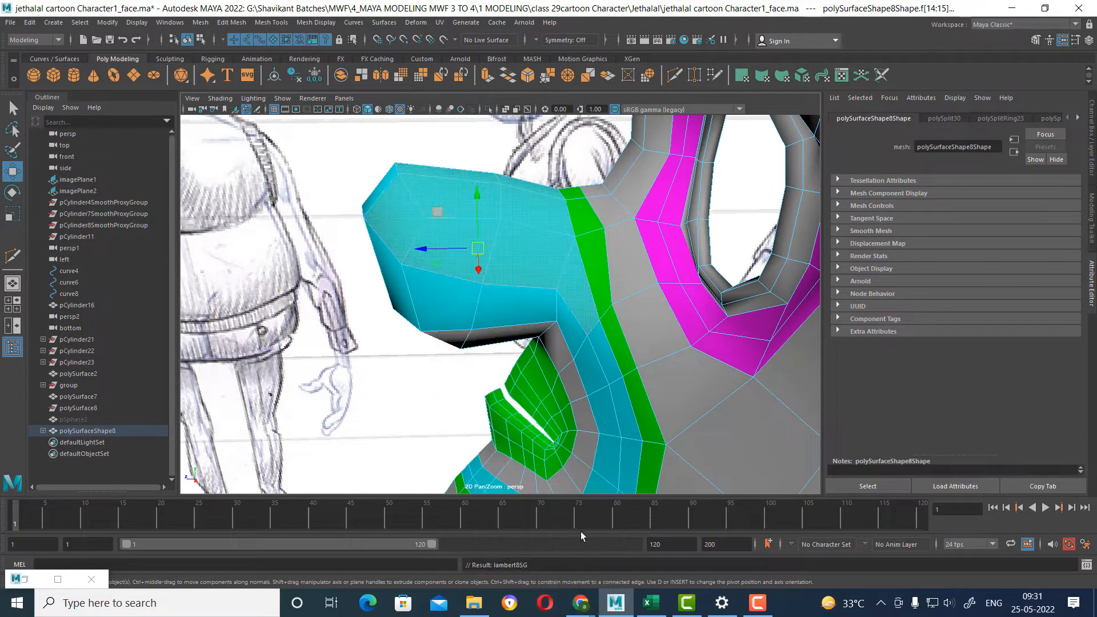
# Return to object mode and review the colored nose, mouth and eye rings up close.
pyautogui.scroll(4, 583, 289)
pyautogui.press('F8')
pyautogui.scroll(-5, 308, 325)
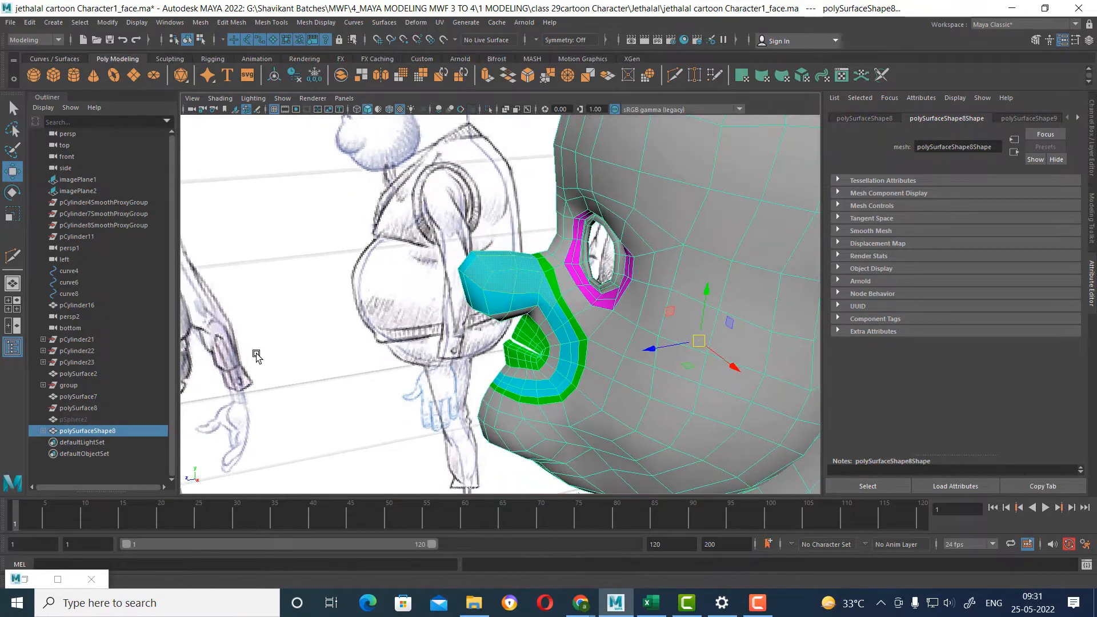
pyautogui.click(257, 355)
pyautogui.keyDown('alt'); pyautogui.moveTo(480, 369); pyautogui.dragTo(616, 350); pyautogui.keyUp('alt')
pyautogui.scroll(2, 540, 366)
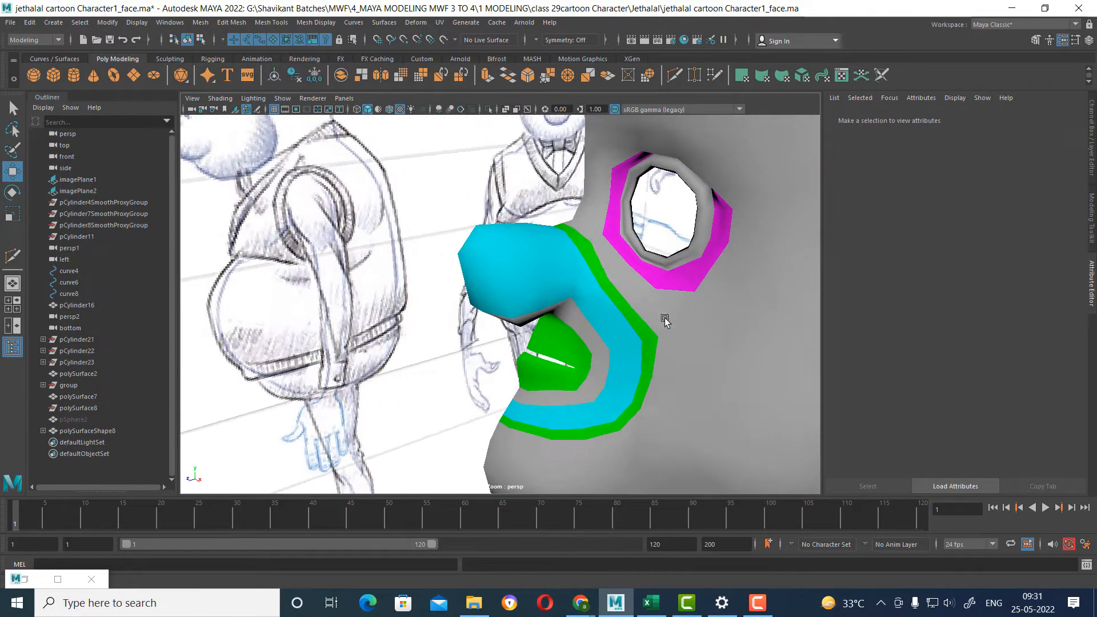
pyautogui.scroll(5, 621, 379)
pyautogui.click(641, 405)
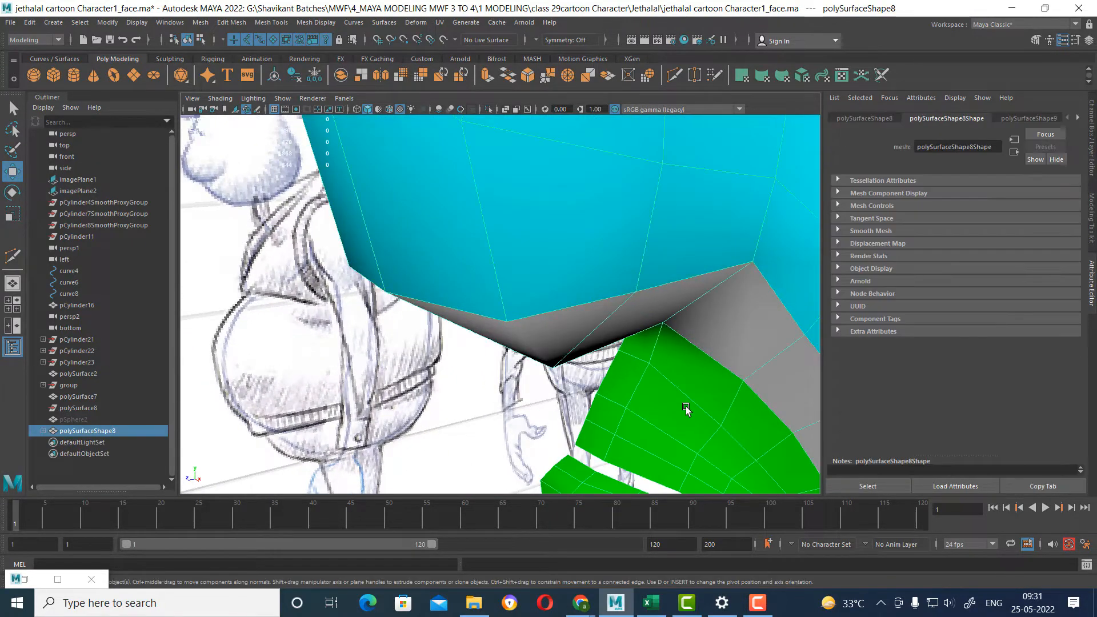
pyautogui.scroll(-4, 685, 407)
pyautogui.scroll(1, 565, 327)
pyautogui.keyDown('alt'); pyautogui.moveTo(546, 359); pyautogui.dragTo(607, 333); pyautogui.keyUp('alt')
pyautogui.keyDown('alt'); pyautogui.moveTo(607, 333); pyautogui.dragTo(521, 397, button='middle'); pyautogui.keyUp('alt')
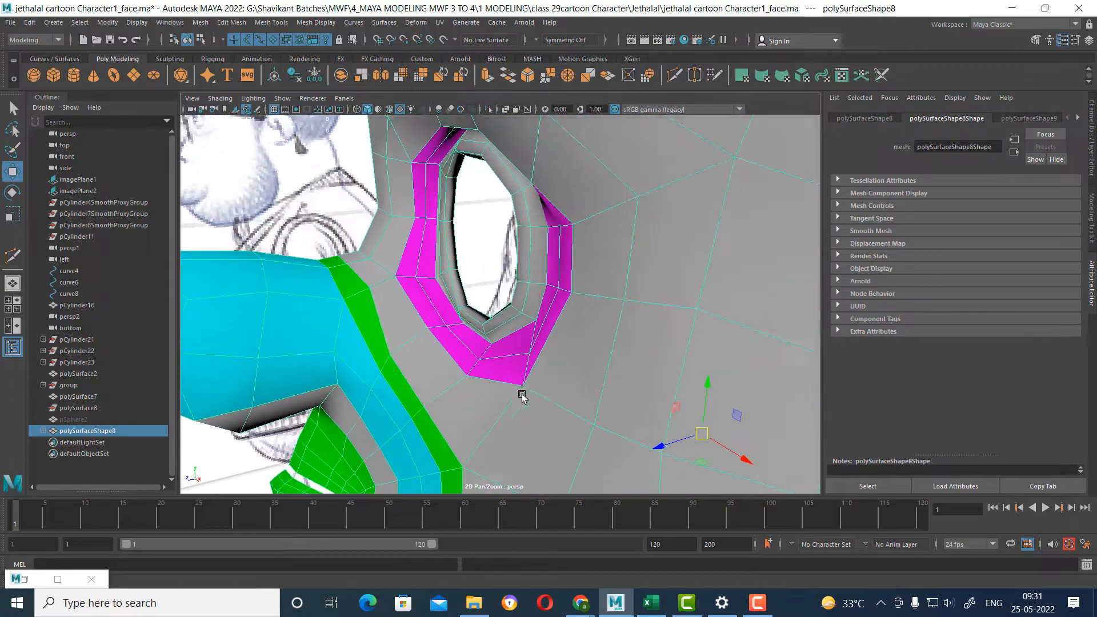
# Select the eye opening's inner rim faces, grow the selection, and assign them the magenta Lambert material.
pyautogui.keyDown('alt'); pyautogui.moveTo(521, 396); pyautogui.dragTo(651, 242); pyautogui.keyUp('alt')
pyautogui.moveTo(651, 243); pyautogui.dragTo(644, 210, button='right')
pyautogui.doubleClick(638, 202)
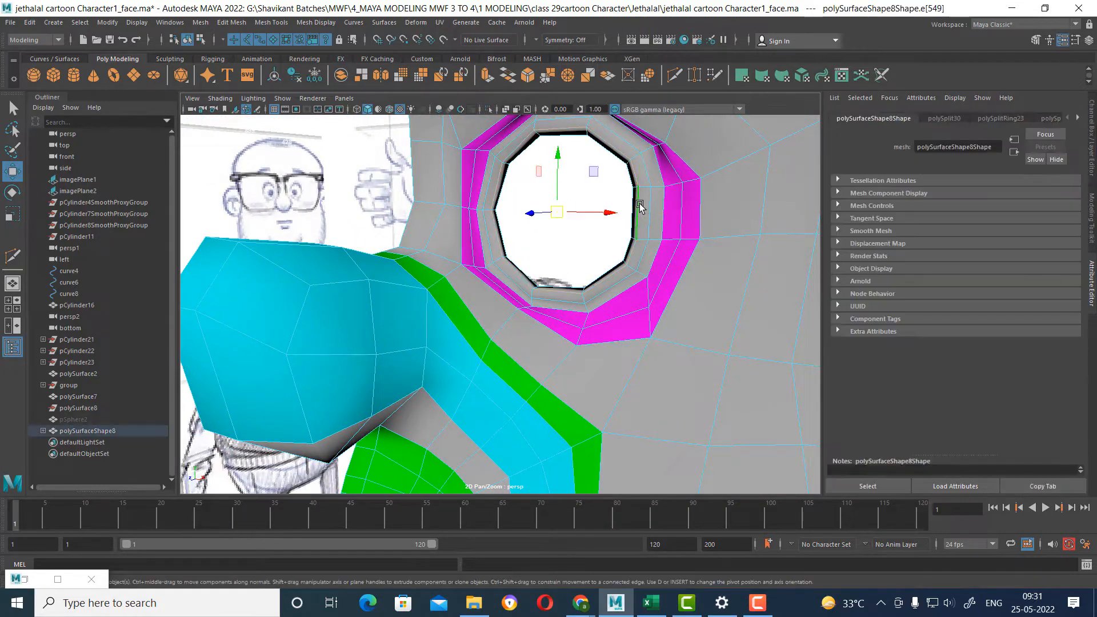
pyautogui.keyDown('alt'); pyautogui.moveTo(638, 202); pyautogui.dragTo(664, 241); pyautogui.keyUp('alt')
pyautogui.moveTo(685, 213); pyautogui.dragTo(688, 260, button='right')
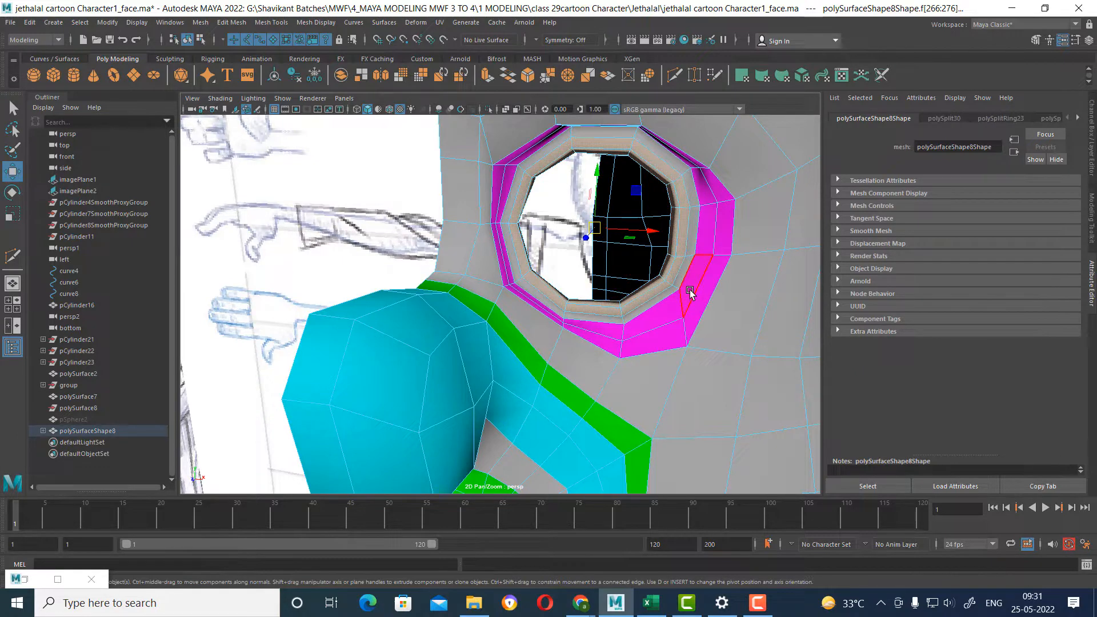
pyautogui.hotkey('shift', '.')
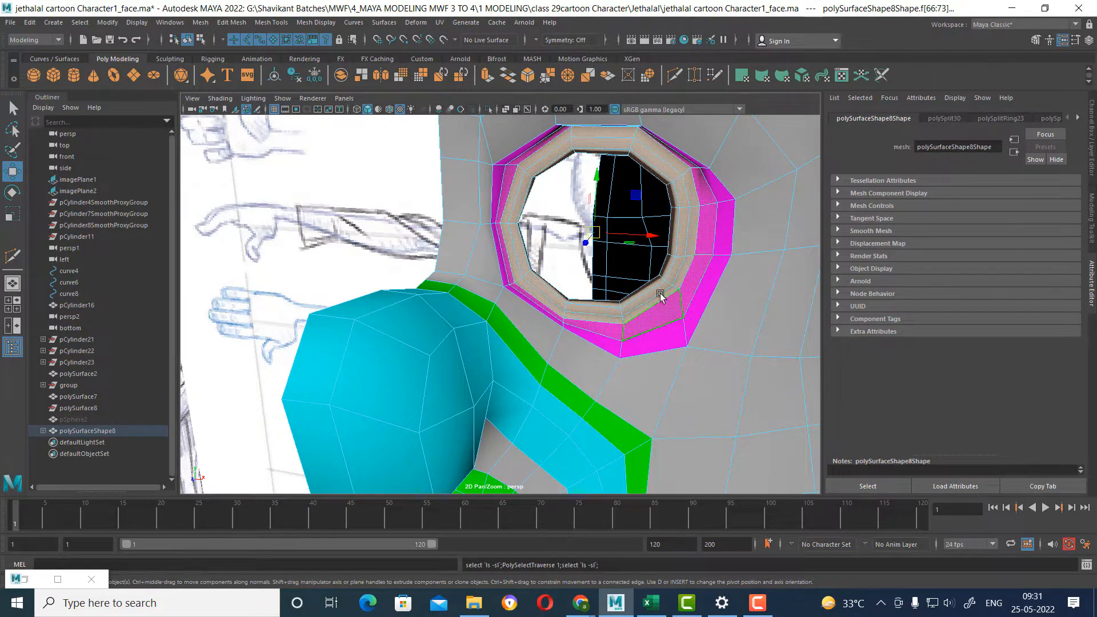
pyautogui.moveTo(656, 292); pyautogui.dragTo(742, 580, button='right')
pyautogui.moveTo(654, 290); pyautogui.dragTo(750, 573, button='right')
pyautogui.scroll(-5, 587, 385)
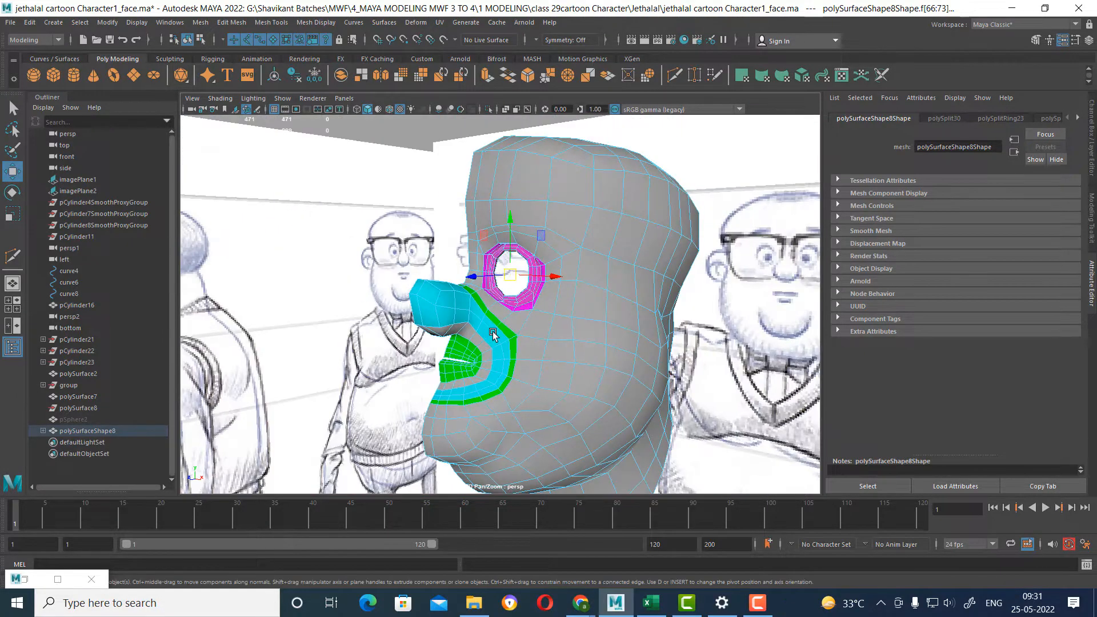
pyautogui.keyDown('alt'); pyautogui.moveTo(644, 293); pyautogui.dragTo(598, 301); pyautogui.keyUp('alt')
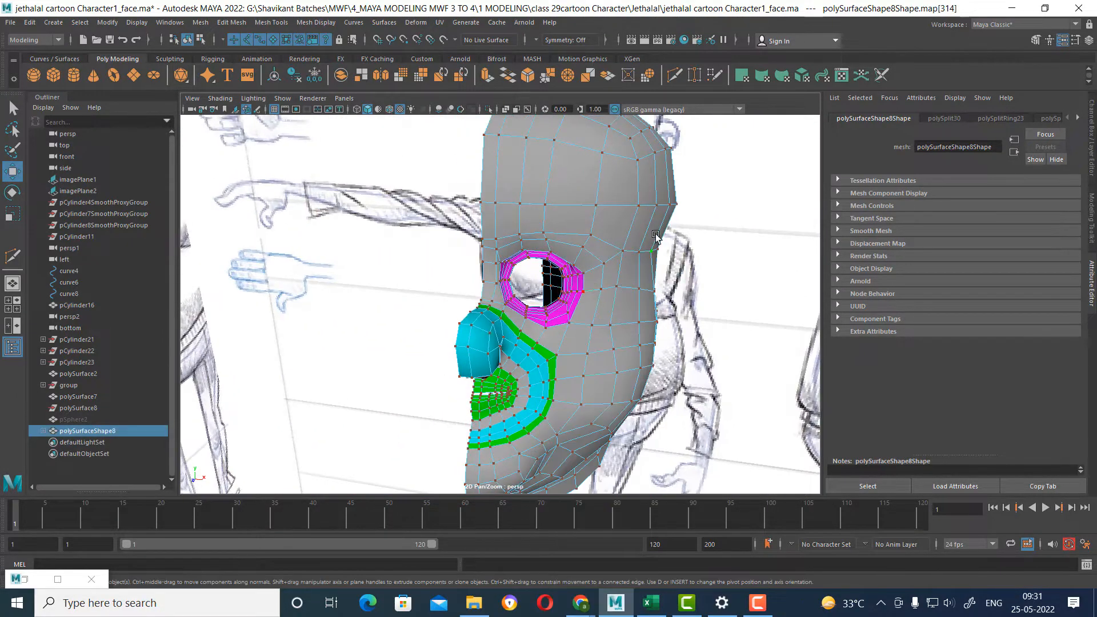
pyautogui.click(661, 325)
pyautogui.keyDown('alt'); pyautogui.moveTo(662, 326); pyautogui.dragTo(628, 315); pyautogui.keyUp('alt')
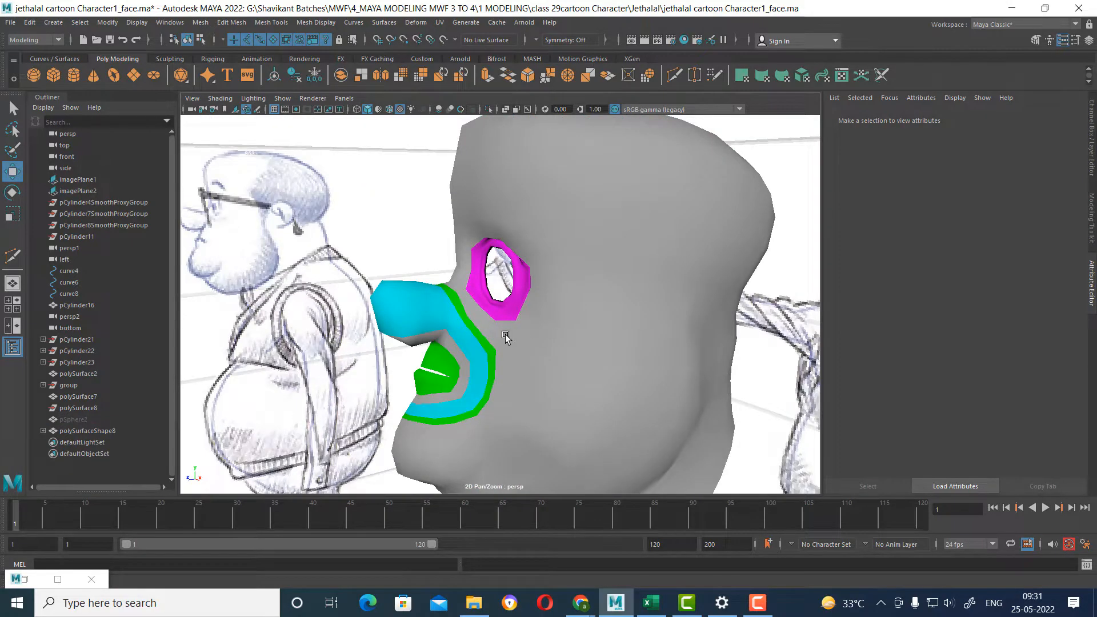
# Examine the head mesh around the eye ring, cheek and chin down to the neck.
pyautogui.keyDown('alt'); pyautogui.moveTo(481, 356); pyautogui.dragTo(522, 314); pyautogui.keyUp('alt')
pyautogui.click(625, 330)
pyautogui.moveTo(517, 295); pyautogui.dragTo(519, 254, button='right')
pyautogui.click(472, 328)
pyautogui.moveTo(496, 325)
pyautogui.keyDown('alt'); pyautogui.mouseDown()
pyautogui.moveTo(417, 330)
pyautogui.moveTo(547, 343)
pyautogui.moveTo(653, 298)
pyautogui.moveTo(696, 327)
pyautogui.moveTo(683, 421)
pyautogui.moveTo(620, 354)
pyautogui.moveTo(571, 382)
pyautogui.moveTo(543, 363)
pyautogui.moveTo(595, 314)
pyautogui.moveTo(558, 228)
pyautogui.moveTo(596, 286)
pyautogui.moveTo(588, 308)
pyautogui.moveTo(503, 342)
pyautogui.moveTo(478, 334)
pyautogui.mouseUp(); pyautogui.keyUp('alt')
pyautogui.scroll(-4, 542, 380)
pyautogui.keyDown('alt'); pyautogui.moveTo(541, 379); pyautogui.dragTo(516, 276); pyautogui.keyUp('alt')
pyautogui.moveTo(452, 248); pyautogui.dragTo(436, 176, button='right')
# Select the edge loop beside the face's center line and slide it away from the border along the chin and neck.
pyautogui.click(435, 181)
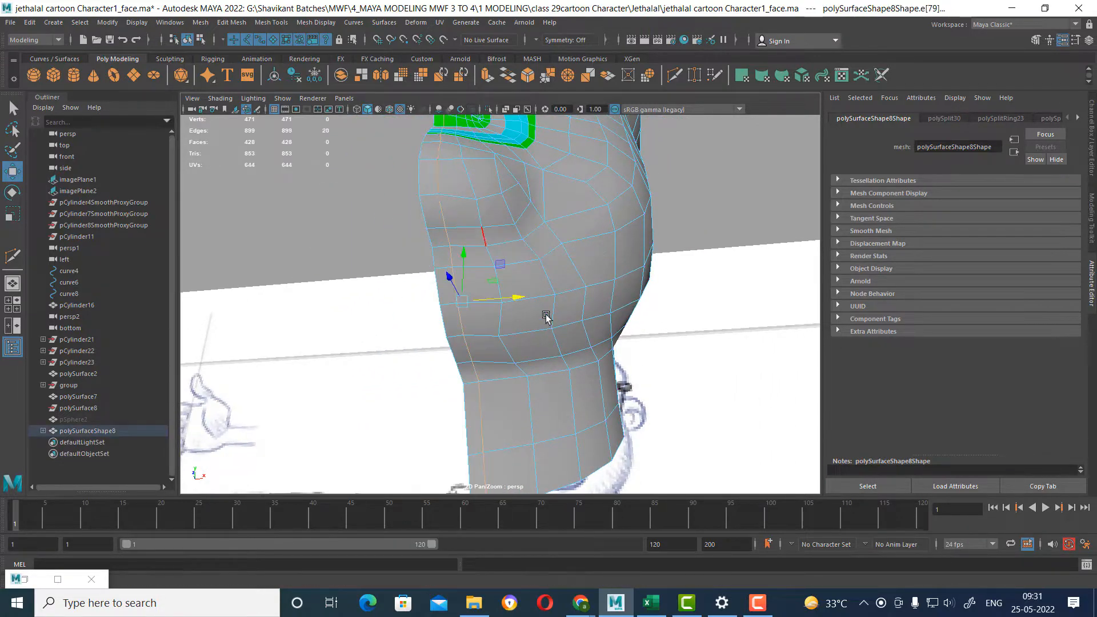
pyautogui.keyDown('alt'); pyautogui.moveTo(548, 314); pyautogui.dragTo(490, 228); pyautogui.keyUp('alt')
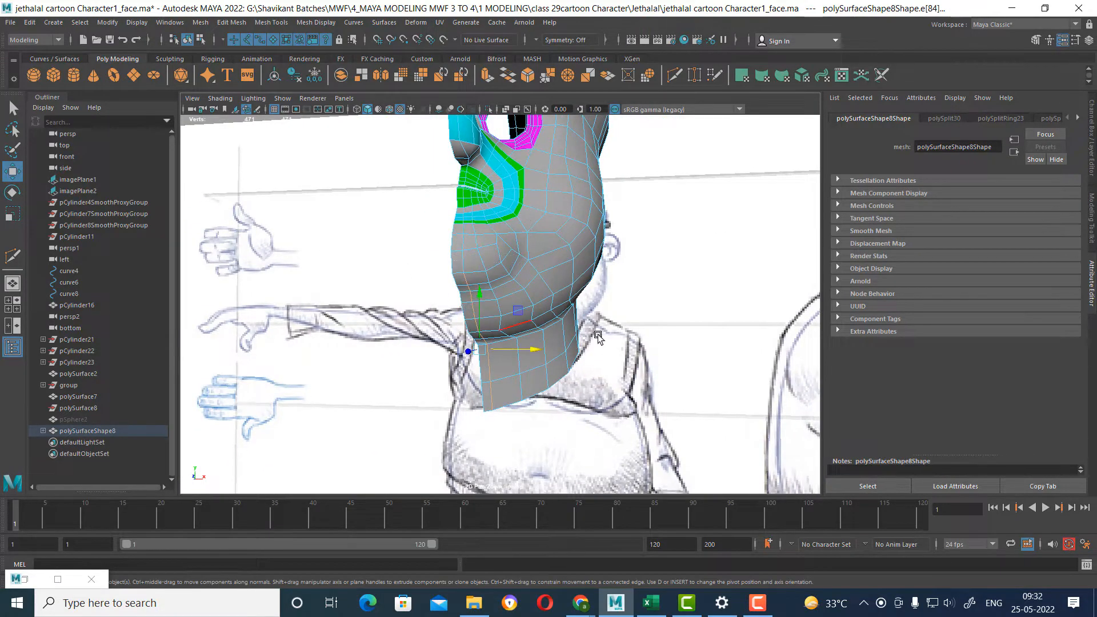
pyautogui.keyDown('alt'); pyautogui.moveTo(596, 314); pyautogui.dragTo(529, 203); pyautogui.keyUp('alt')
pyautogui.keyDown('shift'); pyautogui.moveTo(529, 203); pyautogui.dragTo(533, 295, button='right'); pyautogui.keyUp('shift')
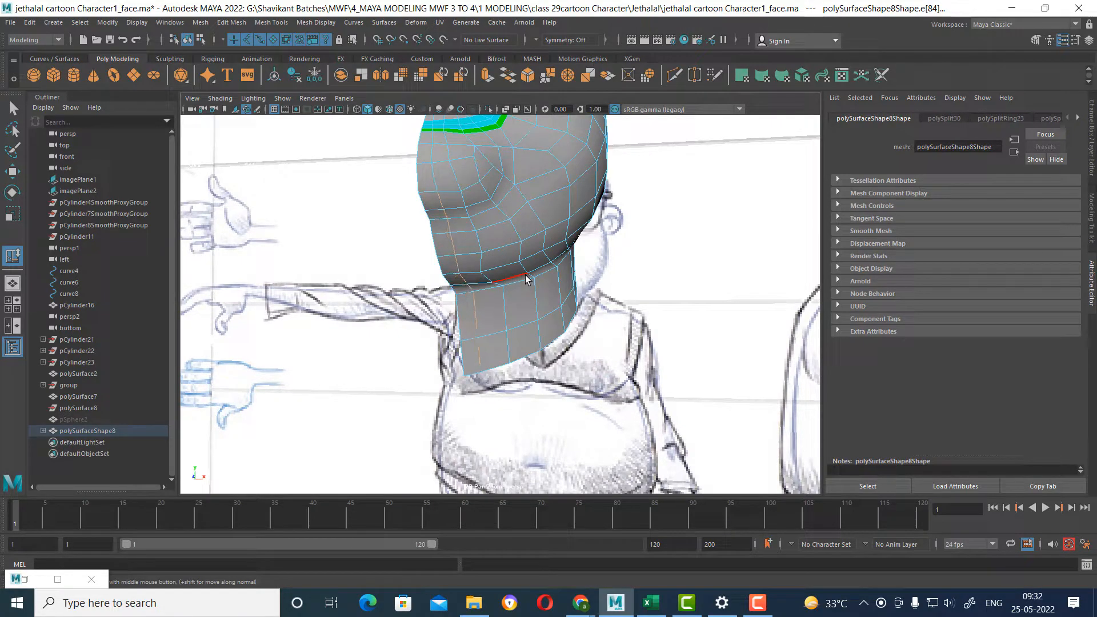
# Slide the edge loops running from the mouth across the cheek and jaw to the neck to even out their spacing.
pyautogui.moveTo(575, 267)
pyautogui.keyDown('alt'); pyautogui.mouseDown()
pyautogui.moveTo(495, 247)
pyautogui.moveTo(519, 264)
pyautogui.moveTo(441, 360)
pyautogui.moveTo(487, 345)
pyautogui.moveTo(470, 308)
pyautogui.moveTo(474, 331)
pyautogui.moveTo(453, 347)
pyautogui.moveTo(527, 321)
pyautogui.moveTo(561, 284)
pyautogui.moveTo(472, 322)
pyautogui.moveTo(498, 358)
pyautogui.mouseUp(); pyautogui.keyUp('alt')
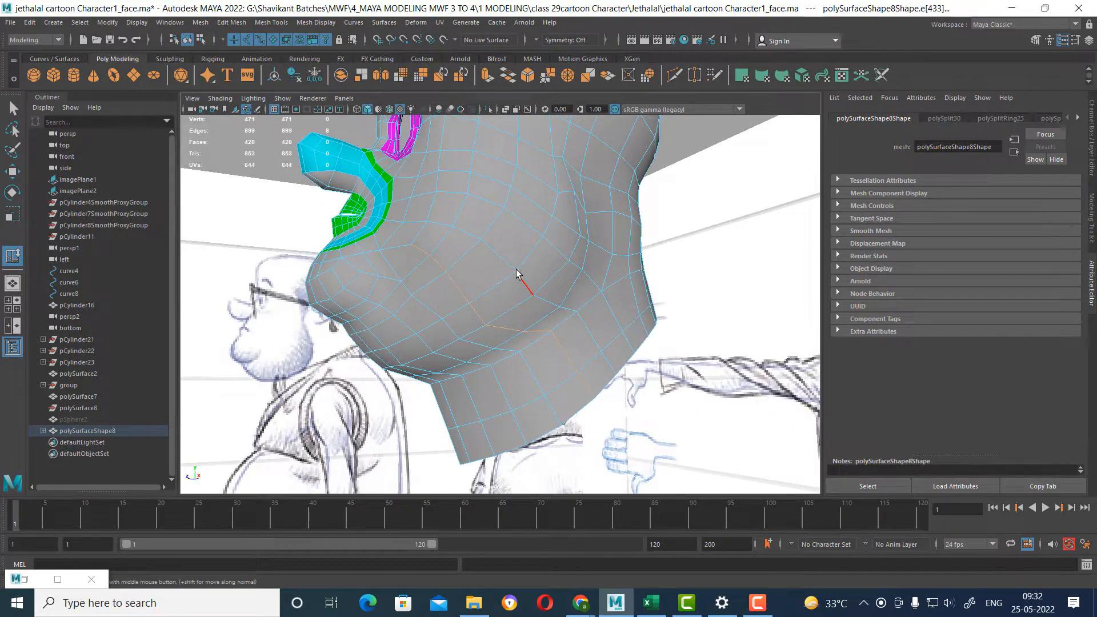
pyautogui.moveTo(522, 270)
pyautogui.keyDown('alt'); pyautogui.mouseDown()
pyautogui.moveTo(499, 300)
pyautogui.moveTo(520, 302)
pyautogui.mouseUp(); pyautogui.keyUp('alt')
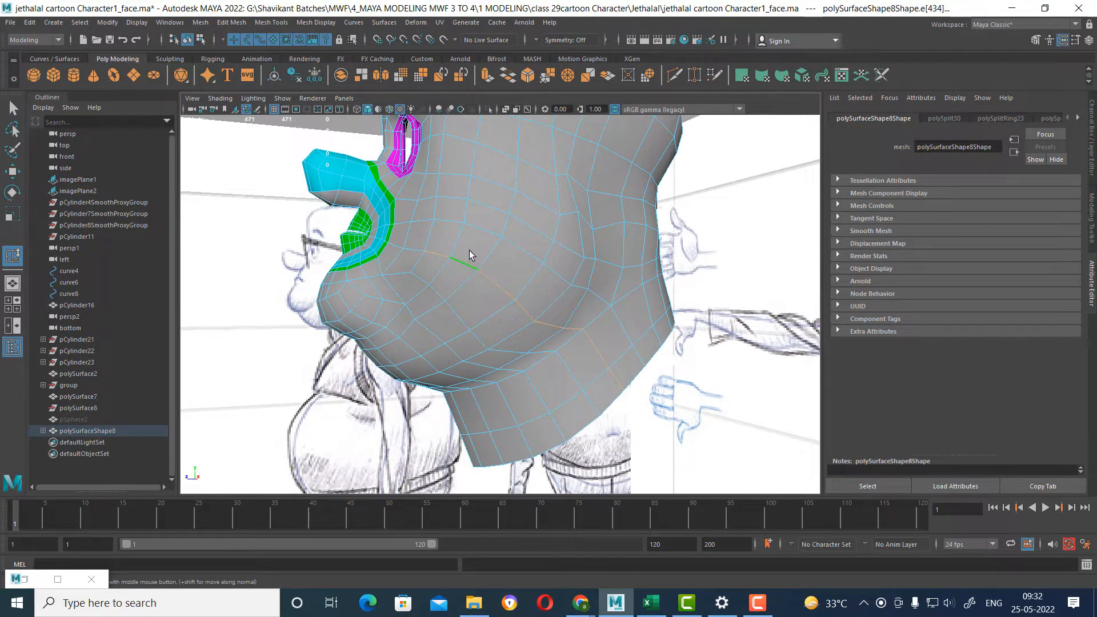
pyautogui.keyDown('alt'); pyautogui.moveTo(561, 255); pyautogui.dragTo(534, 258); pyautogui.keyUp('alt')
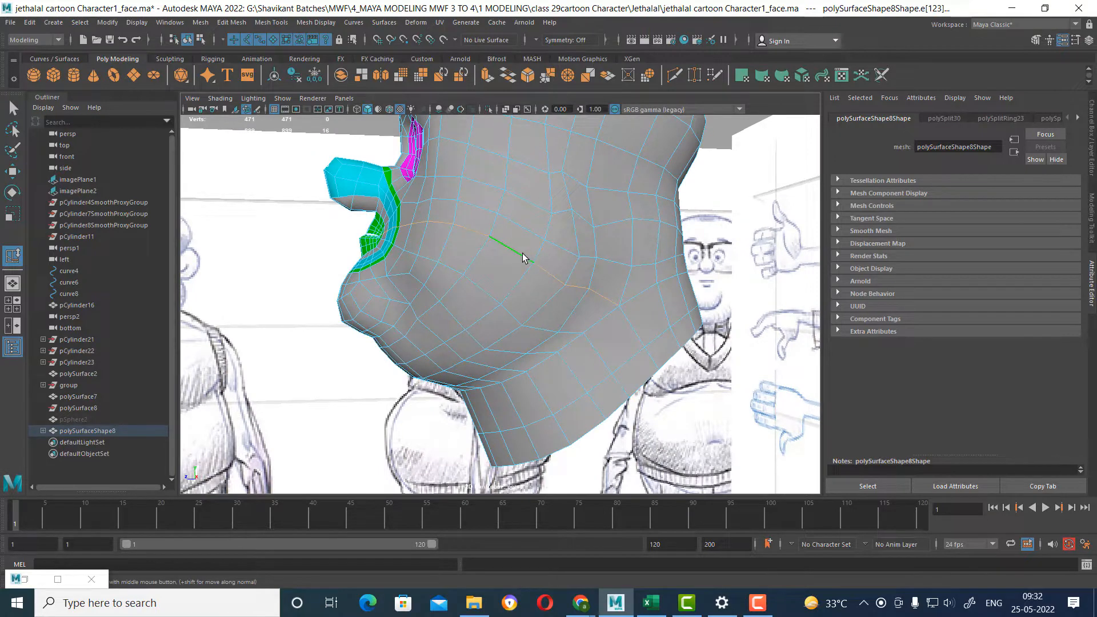
pyautogui.moveTo(547, 252)
pyautogui.keyDown('alt'); pyautogui.mouseDown()
pyautogui.moveTo(467, 310)
pyautogui.moveTo(454, 300)
pyautogui.mouseUp(); pyautogui.keyUp('alt')
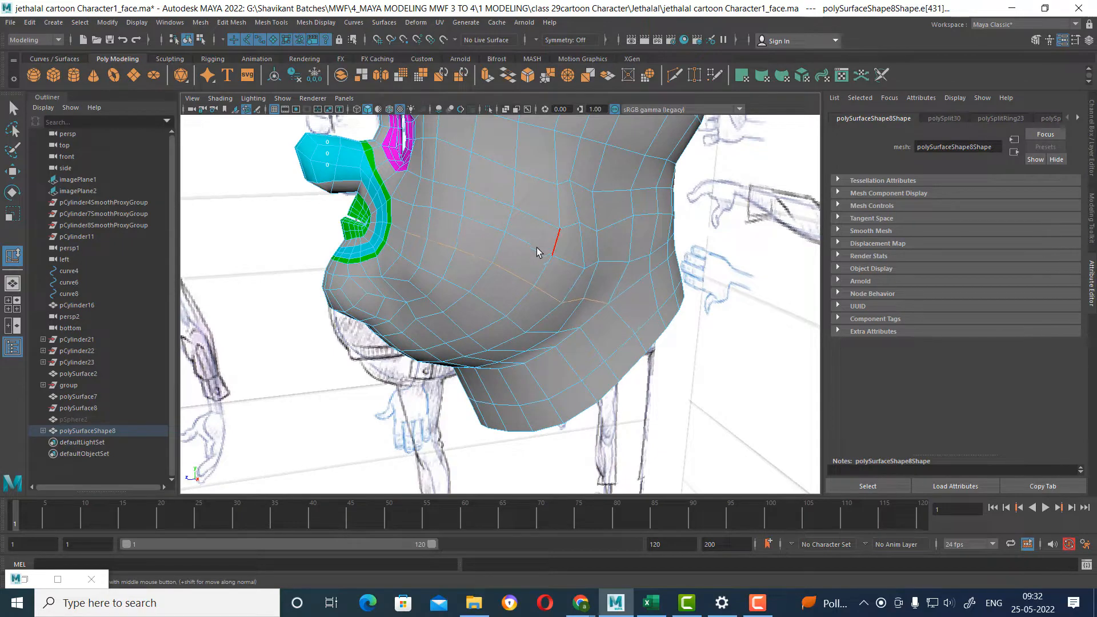
pyautogui.moveTo(519, 239)
pyautogui.keyDown('alt'); pyautogui.mouseDown()
pyautogui.moveTo(484, 209)
pyautogui.moveTo(551, 235)
pyautogui.moveTo(570, 291)
pyautogui.moveTo(492, 294)
pyautogui.moveTo(600, 296)
pyautogui.moveTo(516, 291)
pyautogui.moveTo(543, 293)
pyautogui.mouseUp(); pyautogui.keyUp('alt')
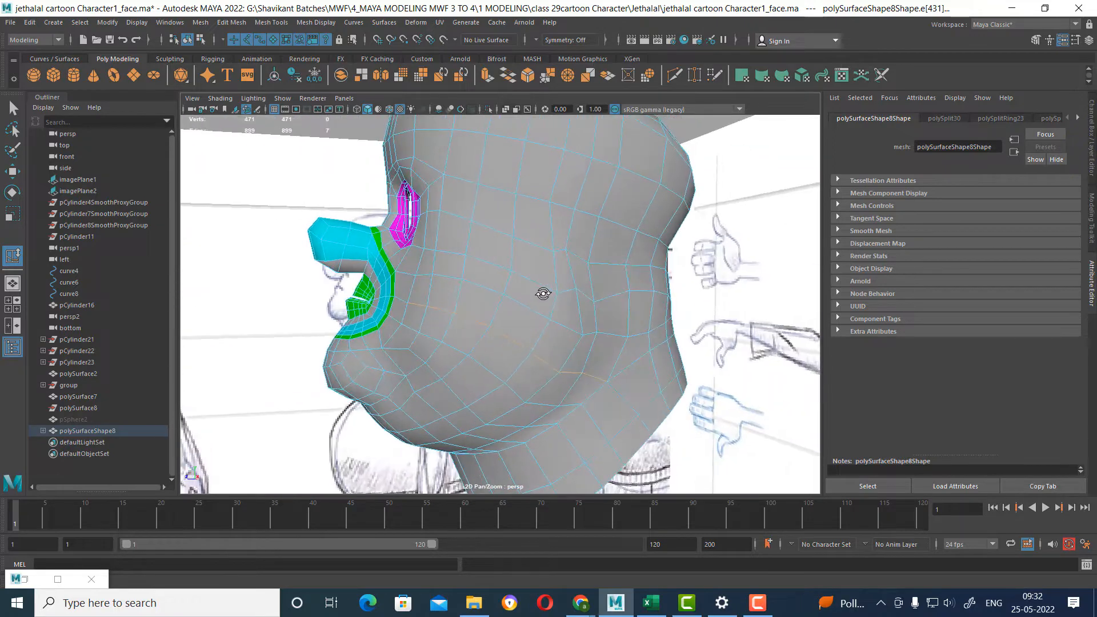
# In the side view, move the vertex at the ear's lower front up and back toward the ear in the reference sketch.
pyautogui.press('F8')
pyautogui.press('space')
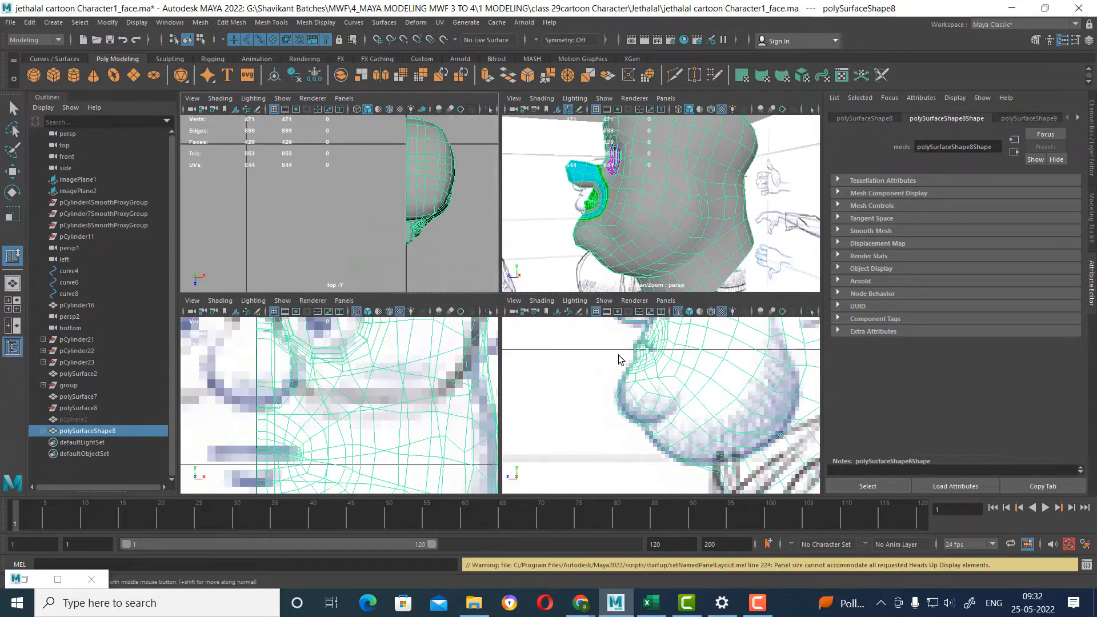
pyautogui.press('space')
pyautogui.scroll(10, 592, 242)
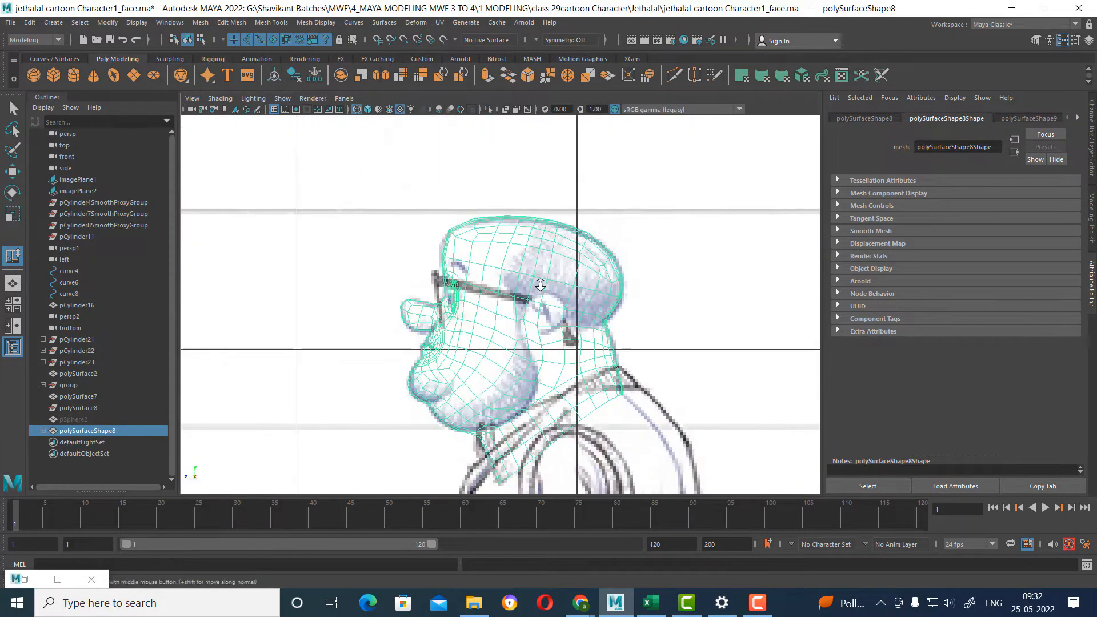
pyautogui.moveTo(592, 237); pyautogui.dragTo(595, 324, button='right')
pyautogui.moveTo(577, 256); pyautogui.dragTo(499, 268, button='right')
pyautogui.click(527, 332)
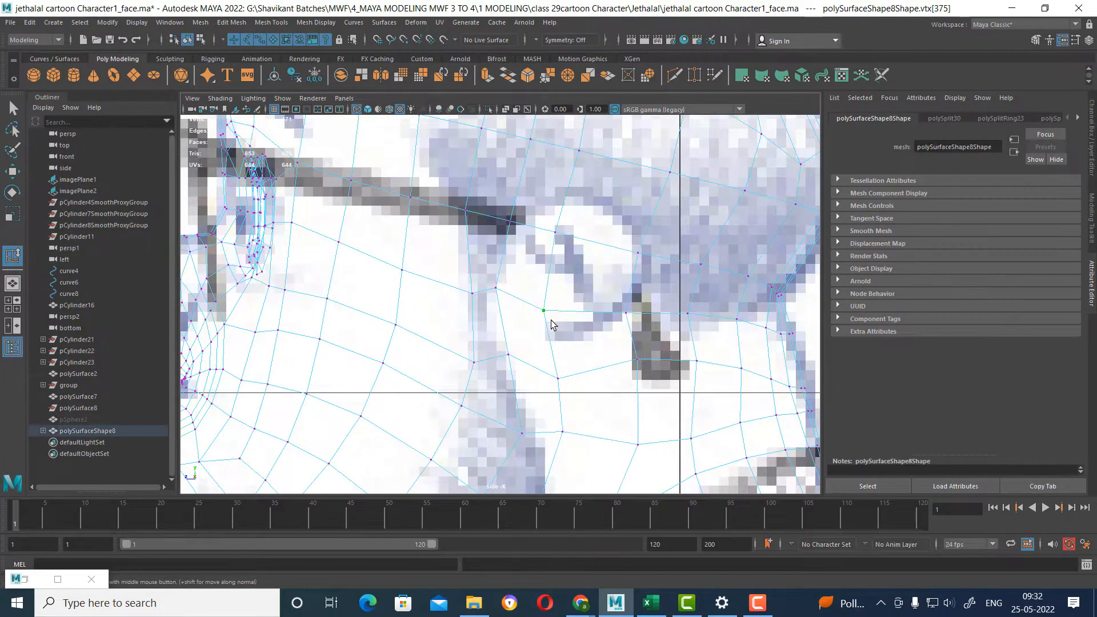
pyautogui.press('w')
pyautogui.moveTo(546, 312); pyautogui.dragTo(562, 293)
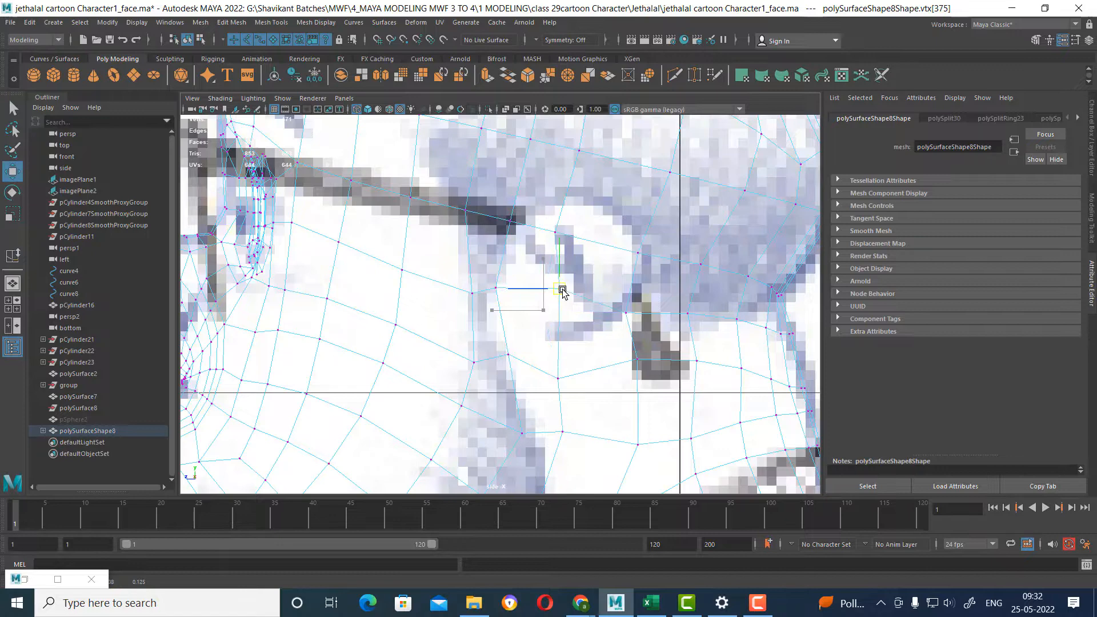
# Reposition the vertex at the ear's upper front to follow the sketched ear outline.
pyautogui.click(559, 231)
pyautogui.click(639, 252)
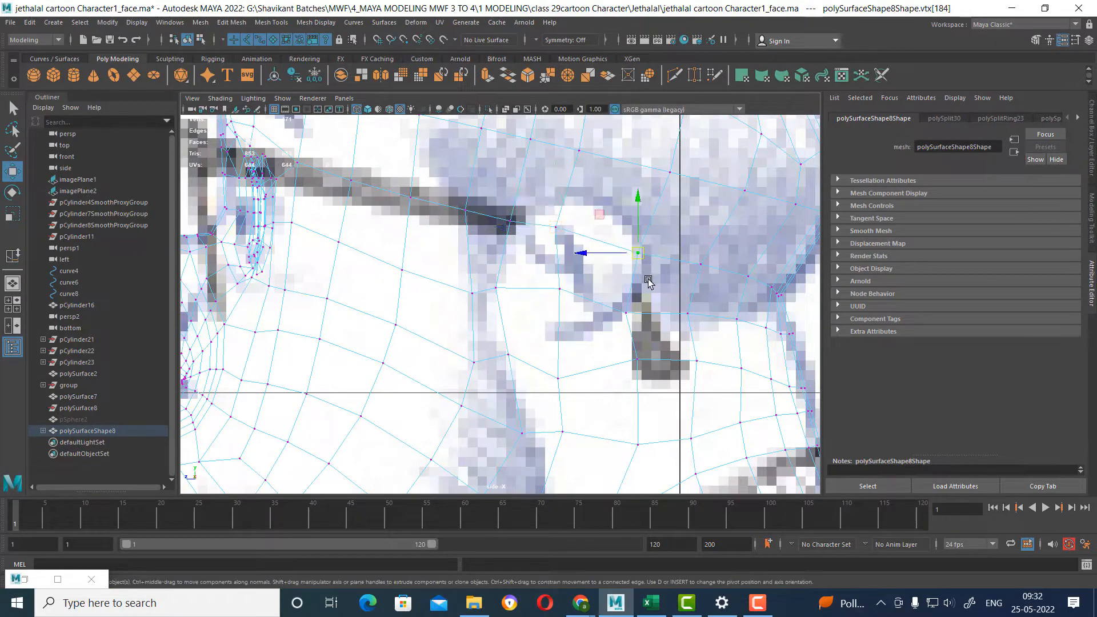
pyautogui.keyDown('alt'); pyautogui.moveTo(577, 214); pyautogui.dragTo(580, 245, button='middle'); pyautogui.keyUp('alt')
pyautogui.moveTo(568, 266); pyautogui.dragTo(566, 245)
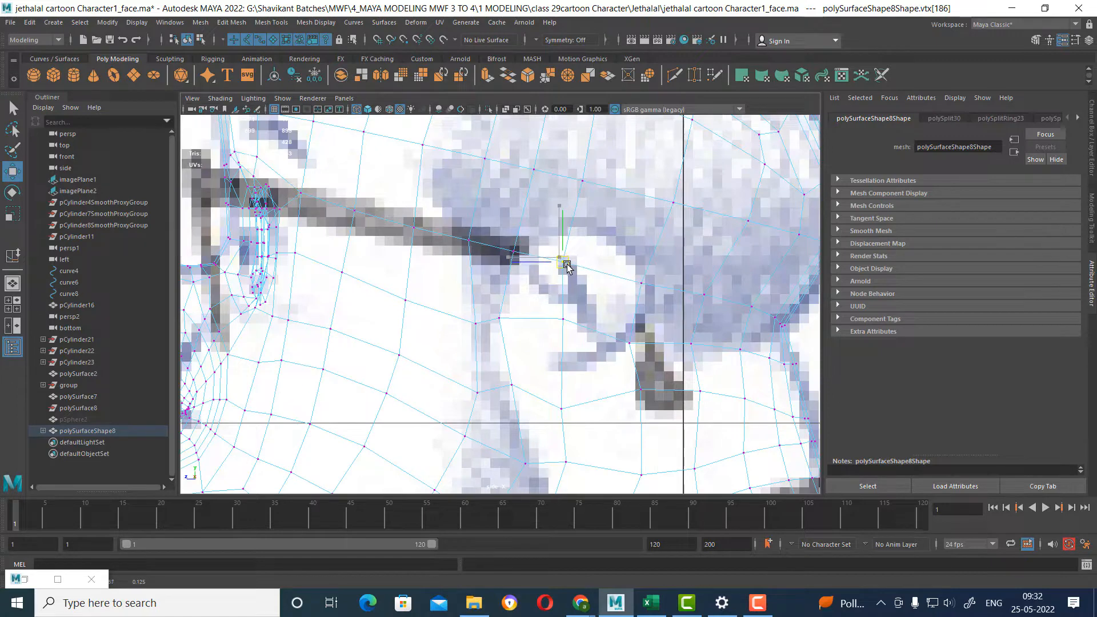
# In the side view, raise the vertices at the middle, bottom, back and top of the ear area toward the sketched outline.
pyautogui.moveTo(557, 333); pyautogui.dragTo(559, 326)
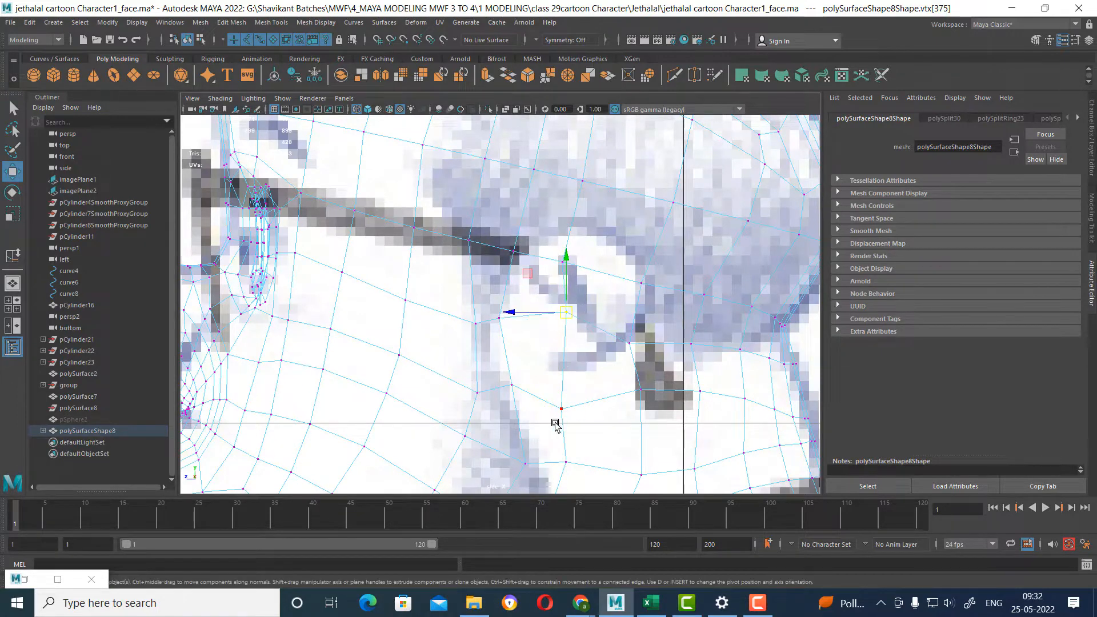
pyautogui.moveTo(561, 412); pyautogui.dragTo(565, 381)
pyautogui.click(631, 342)
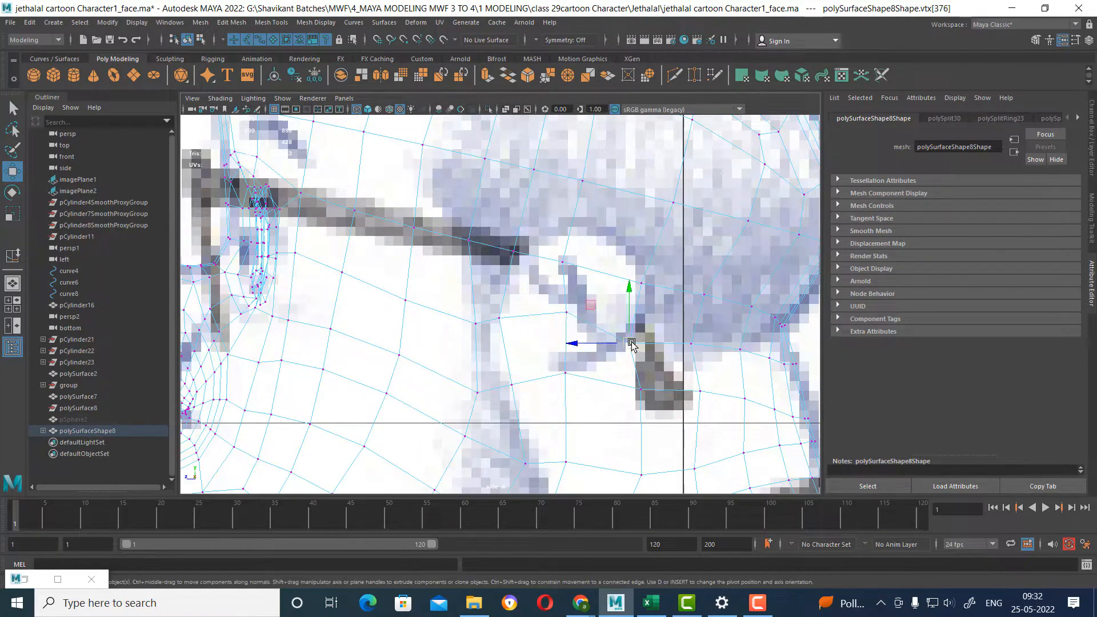
pyautogui.moveTo(630, 343); pyautogui.dragTo(635, 333)
pyautogui.click(641, 282)
pyautogui.moveTo(639, 284); pyautogui.dragTo(642, 271)
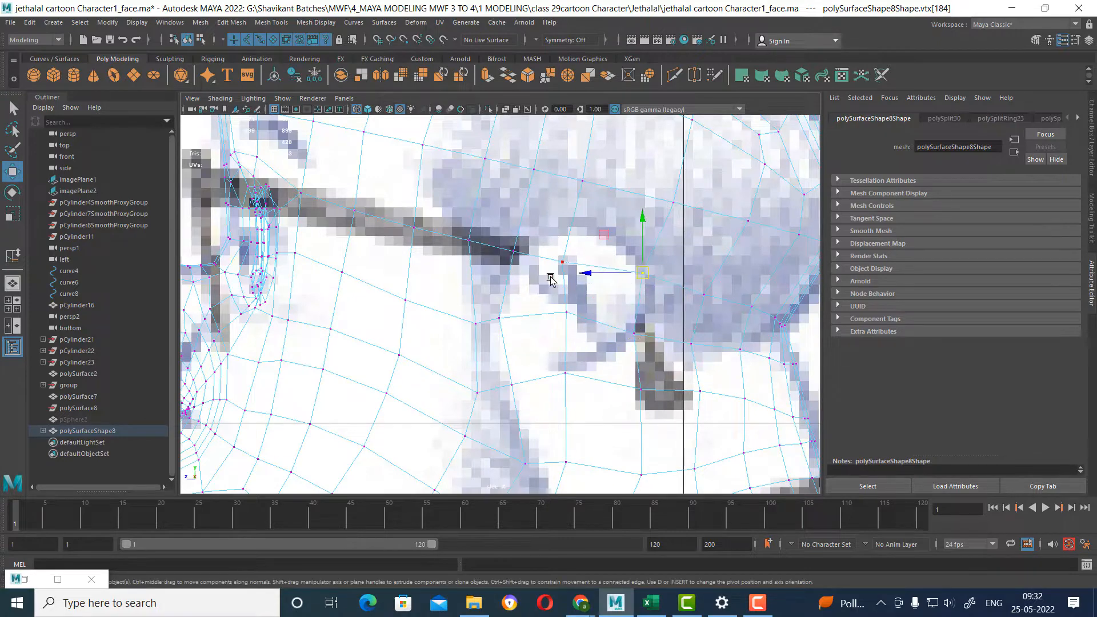
pyautogui.moveTo(563, 269); pyautogui.dragTo(570, 247)
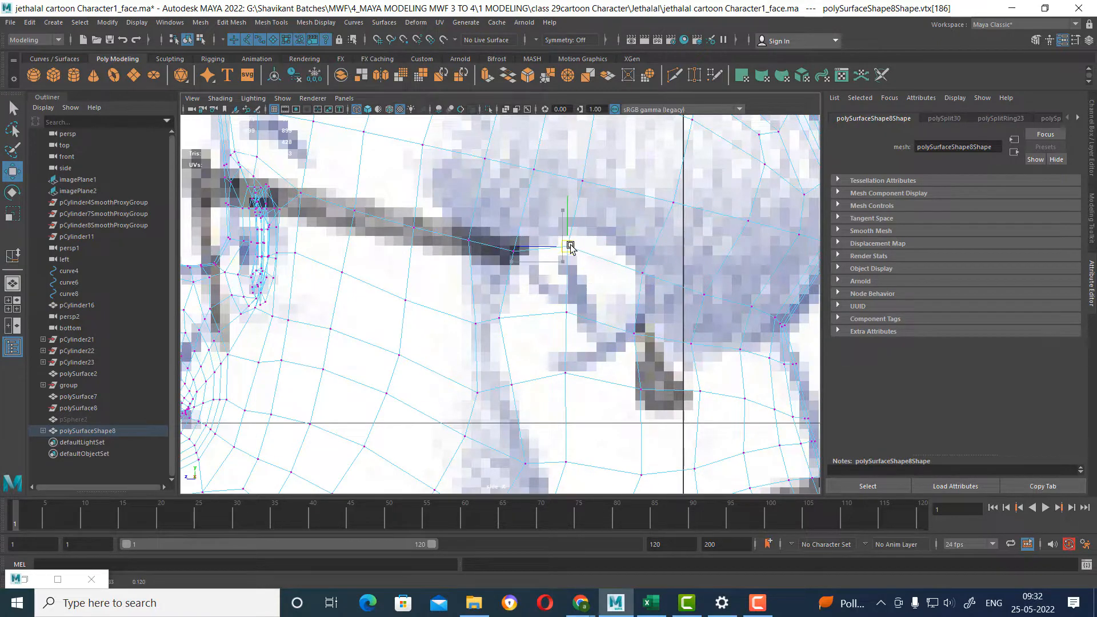
# Raise the ear area's rear middle and lower rear vertices and adjust the vertices just below the ear to even the spacing.
pyautogui.click(633, 333)
pyautogui.moveTo(634, 334); pyautogui.dragTo(639, 320)
pyautogui.click(641, 390)
pyautogui.moveTo(640, 389); pyautogui.dragTo(641, 371)
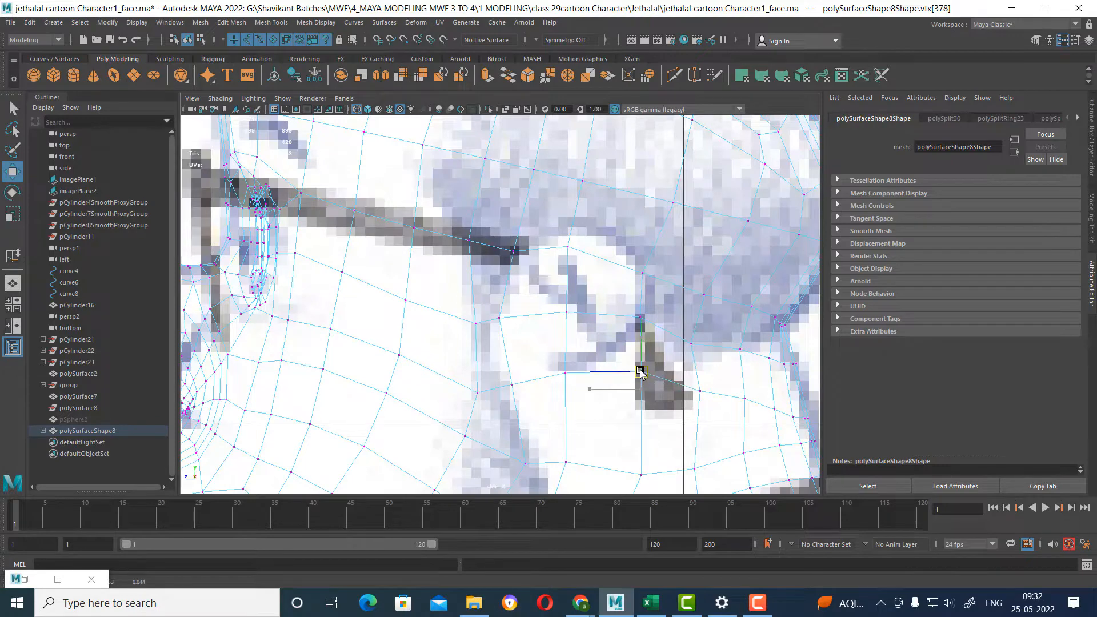
pyautogui.keyDown('alt'); pyautogui.moveTo(640, 401); pyautogui.dragTo(631, 318, button='middle'); pyautogui.keyUp('alt')
pyautogui.moveTo(598, 390); pyautogui.dragTo(601, 388)
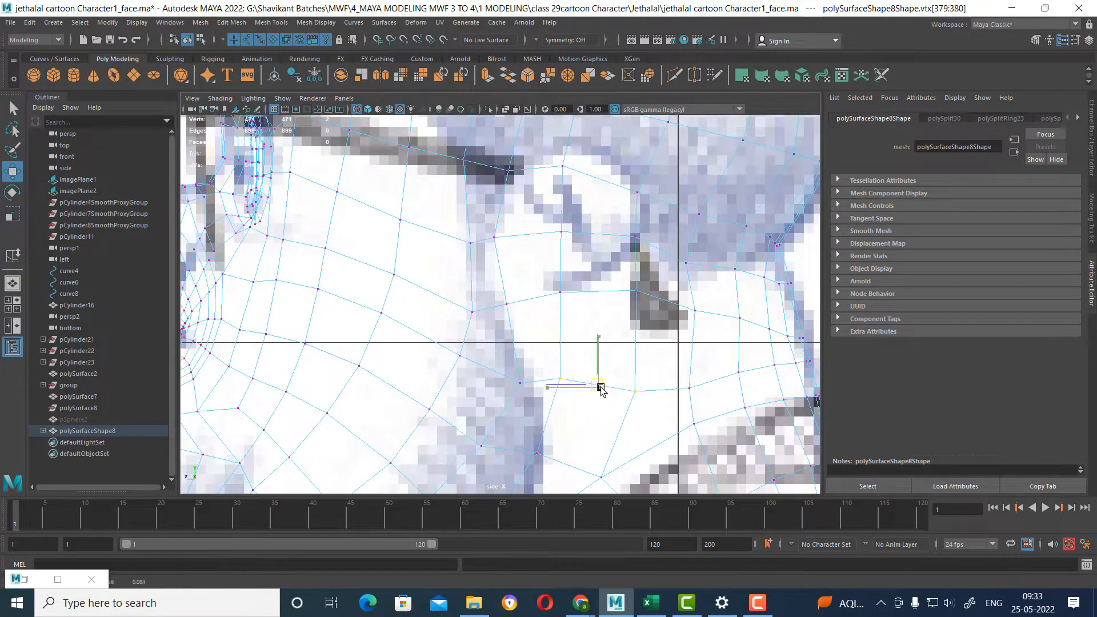
# Select the four faces covering the sketched ear and check their placement on the side of the head.
pyautogui.moveTo(589, 216); pyautogui.dragTo(589, 236, button='right')
pyautogui.click(584, 208)
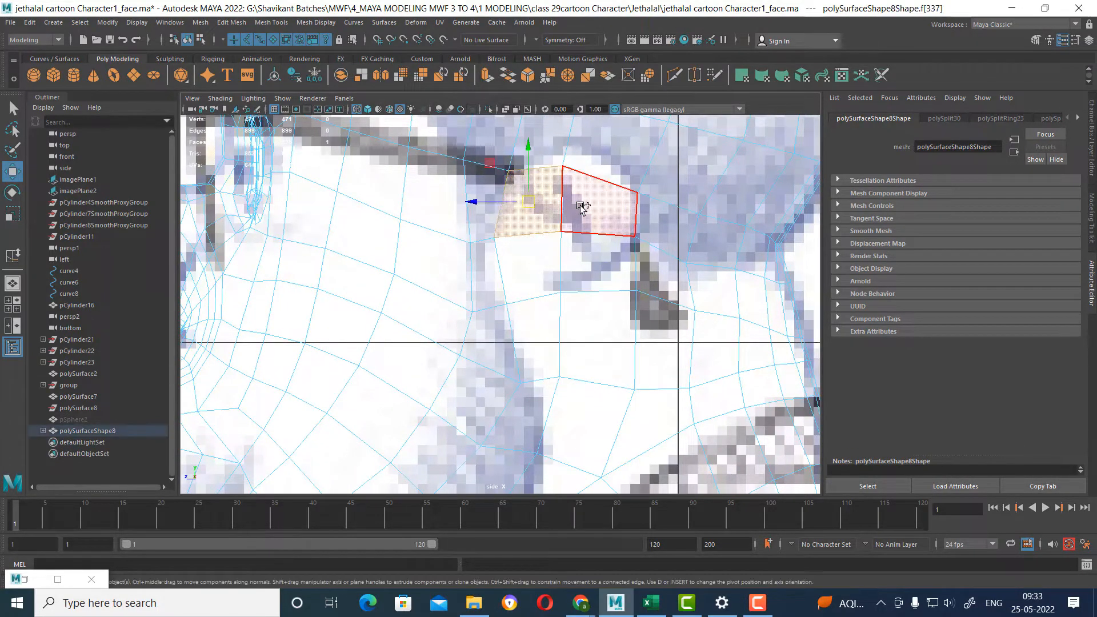
pyautogui.keyDown('shift'); pyautogui.click(579, 266); pyautogui.keyUp('shift')
pyautogui.press('space')
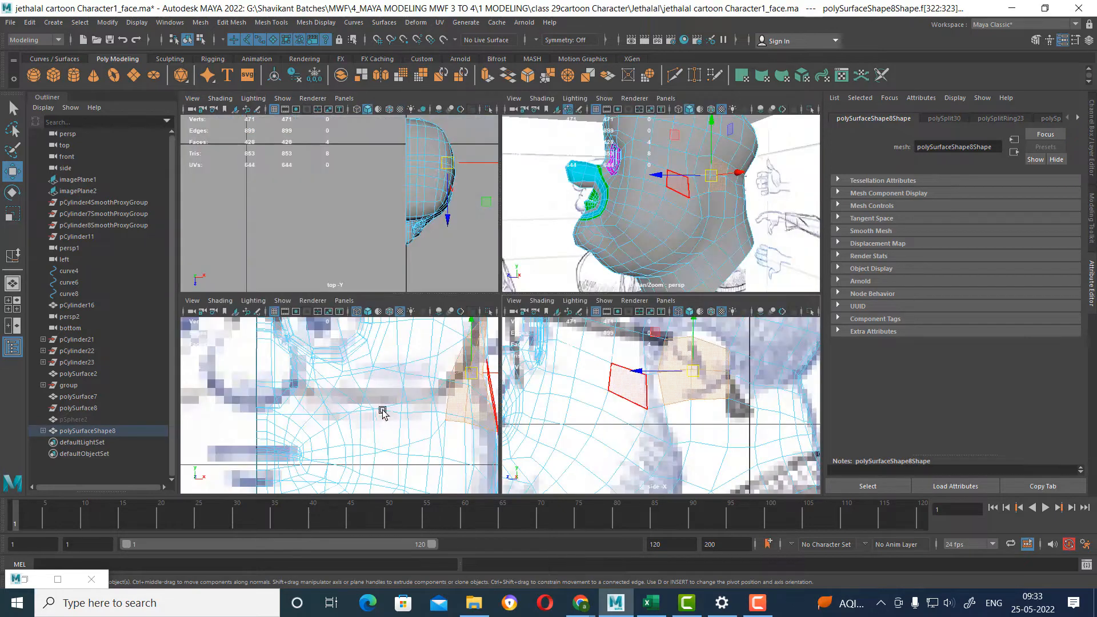
pyautogui.scroll(-2, 393, 403)
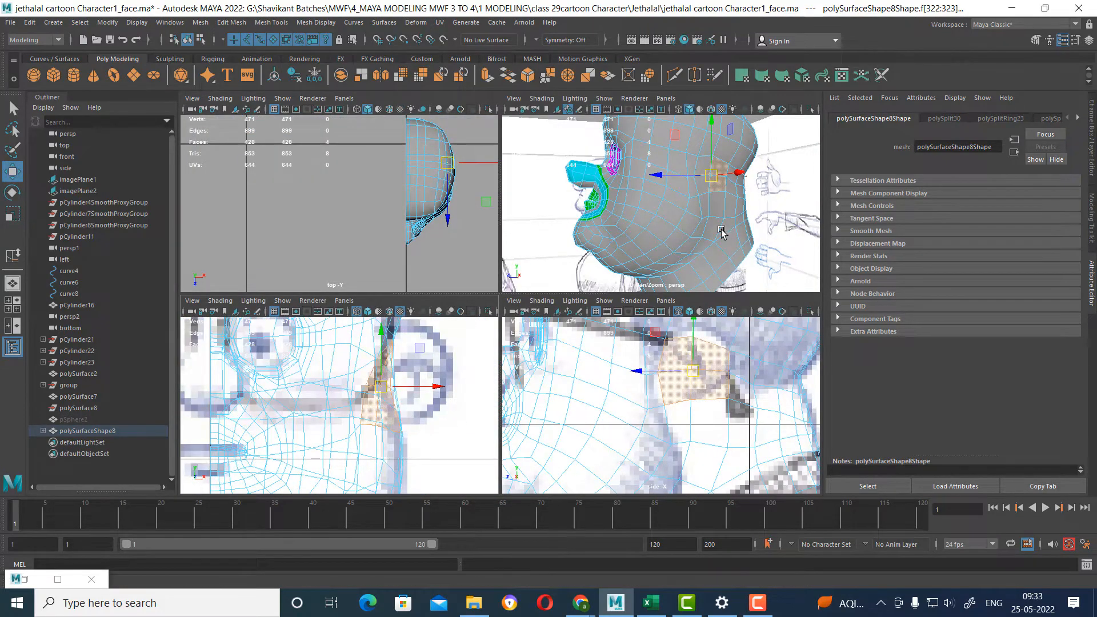
pyautogui.keyDown('alt'); pyautogui.moveTo(711, 203); pyautogui.dragTo(631, 199); pyautogui.keyUp('alt')
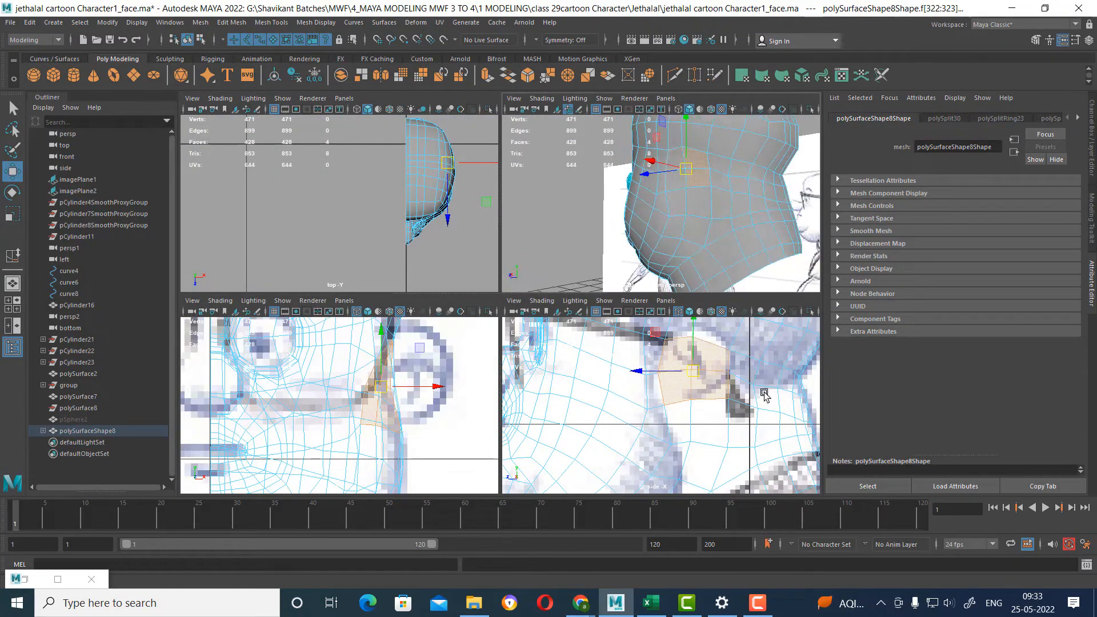
pyautogui.keyDown('alt'); pyautogui.moveTo(708, 378); pyautogui.dragTo(725, 453, button='right'); pyautogui.keyUp('alt')
pyautogui.keyDown('alt'); pyautogui.moveTo(721, 196); pyautogui.dragTo(754, 220); pyautogui.keyUp('alt')
pyautogui.press('space')
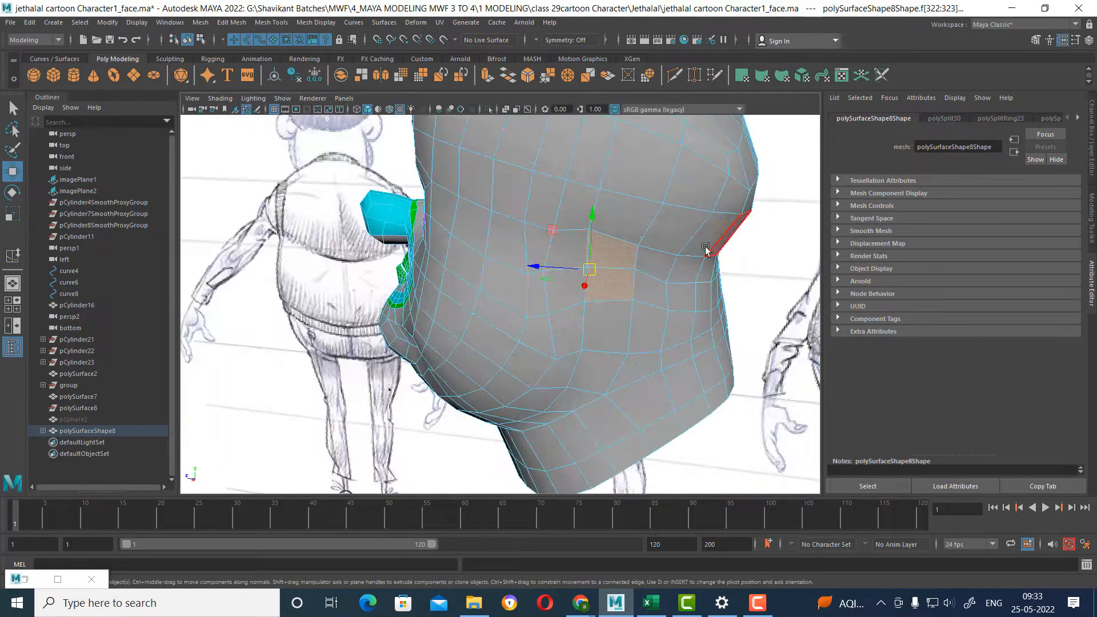
pyautogui.scroll(4, 648, 263)
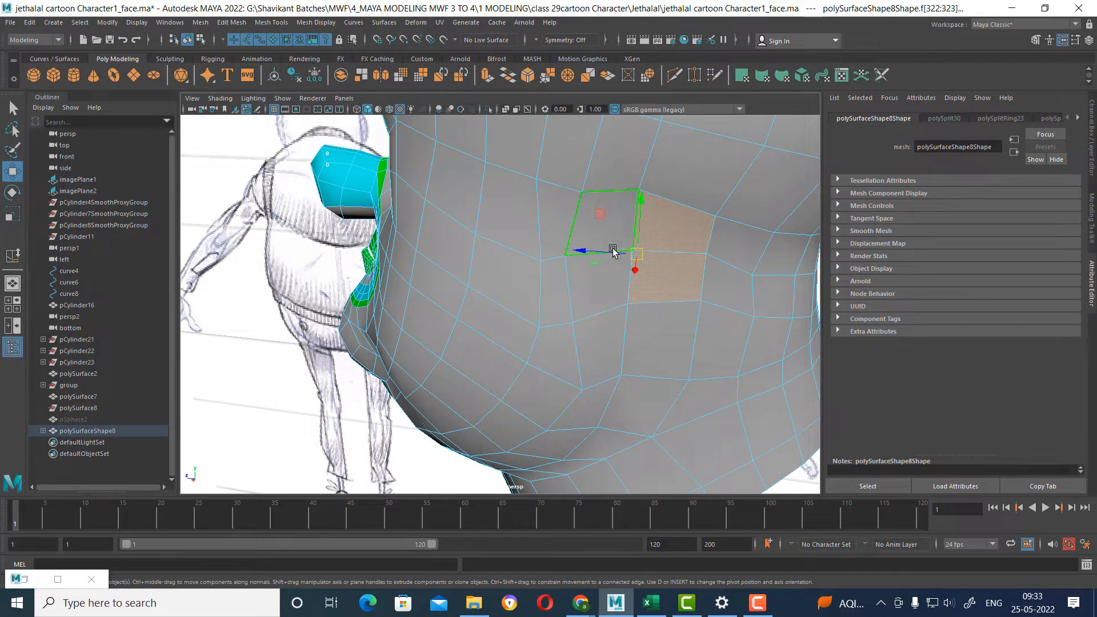
pyautogui.click(612, 287)
pyautogui.press('Delete')
pyautogui.click(605, 226)
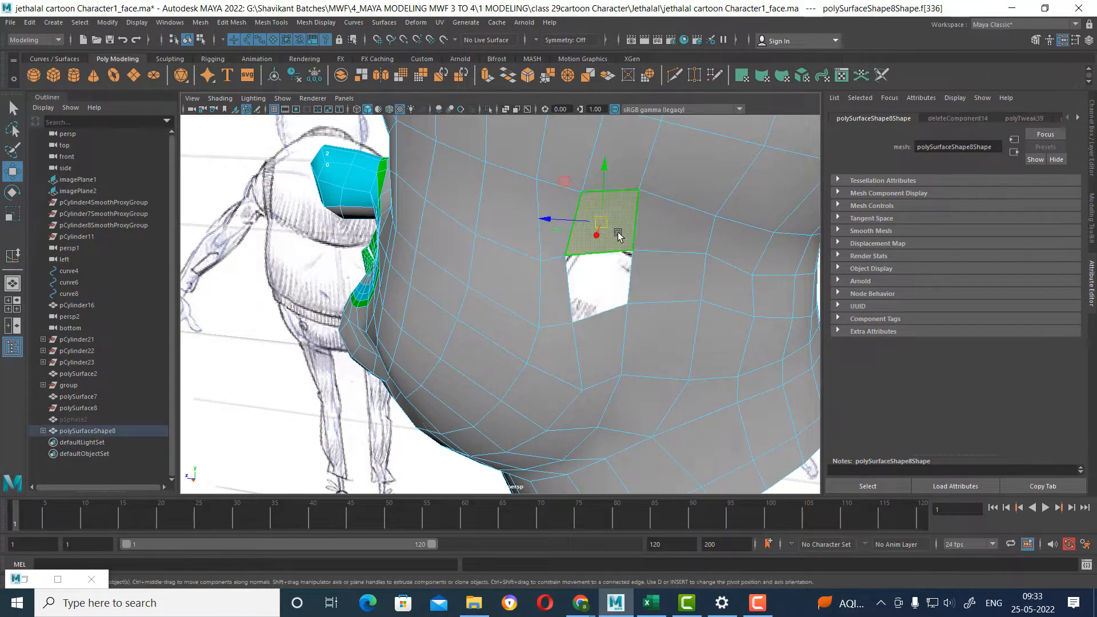
pyautogui.press('Delete')
pyautogui.hotkey('ctrl', 'z')
pyautogui.hotkey('ctrl', 'z')
pyautogui.hotkey('ctrl', 'z')
pyautogui.hotkey('ctrl', 'z')
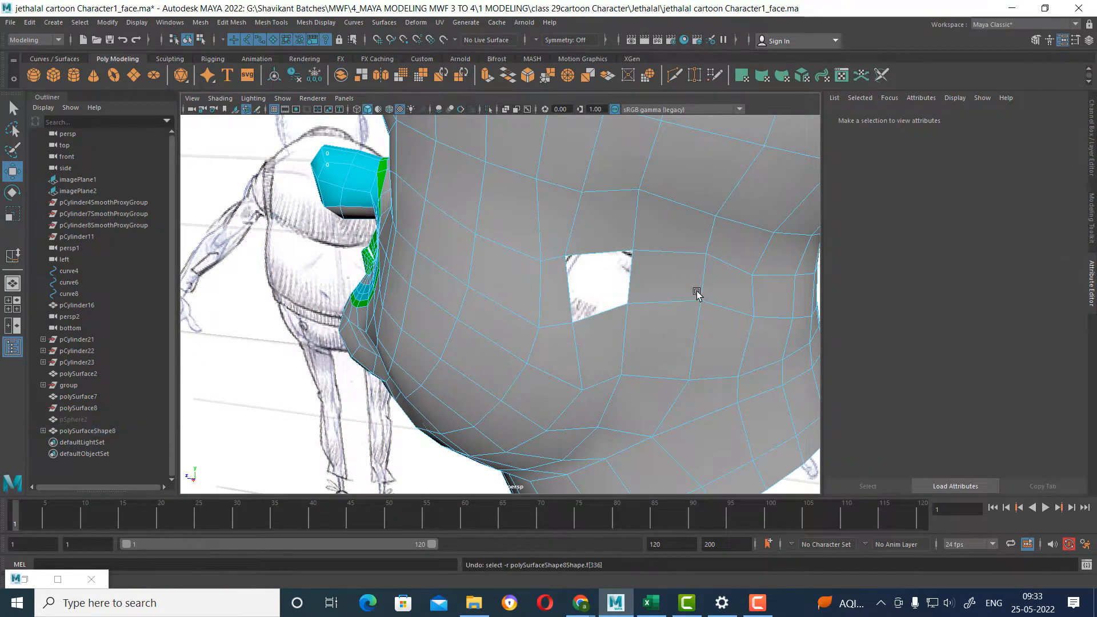
# Extrude the four selected ear faces outward from the side of the head, pulling them to the sketched ear in the front view.
pyautogui.keyDown('alt'); pyautogui.moveTo(680, 293); pyautogui.dragTo(663, 323); pyautogui.keyUp('alt')
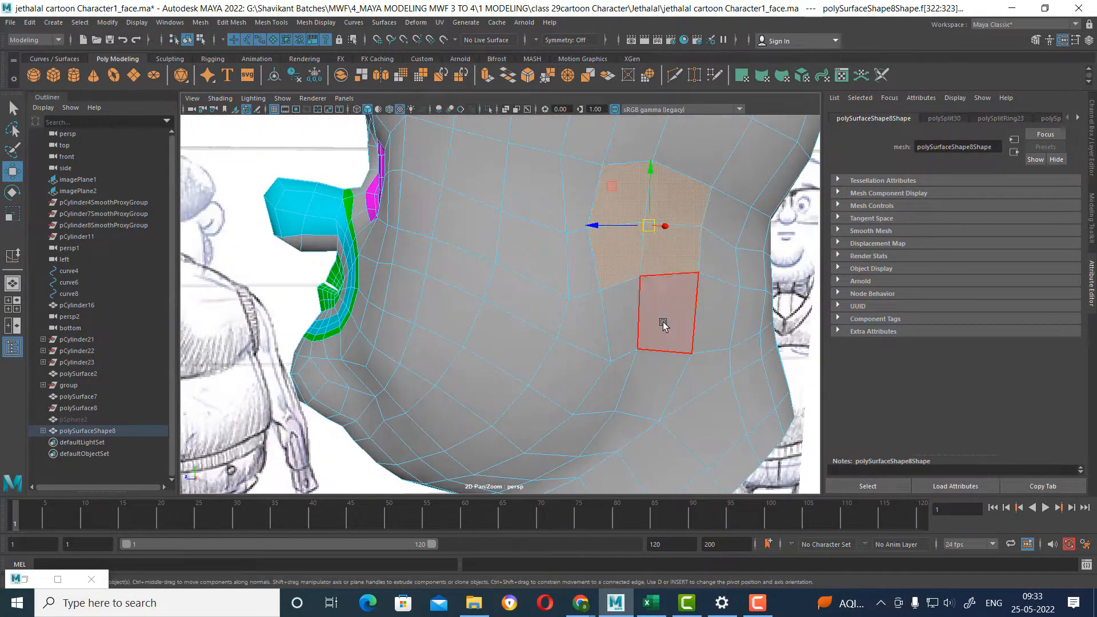
pyautogui.press('space')
pyautogui.press('space')
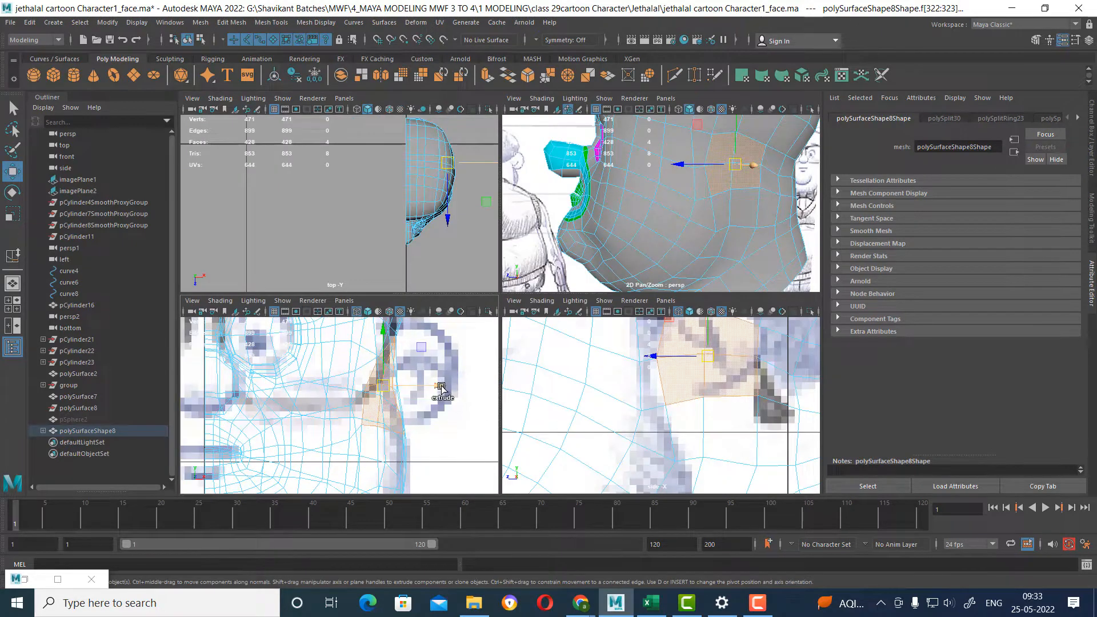
pyautogui.keyDown('shift'); pyautogui.moveTo(441, 389); pyautogui.dragTo(470, 386); pyautogui.keyUp('shift')
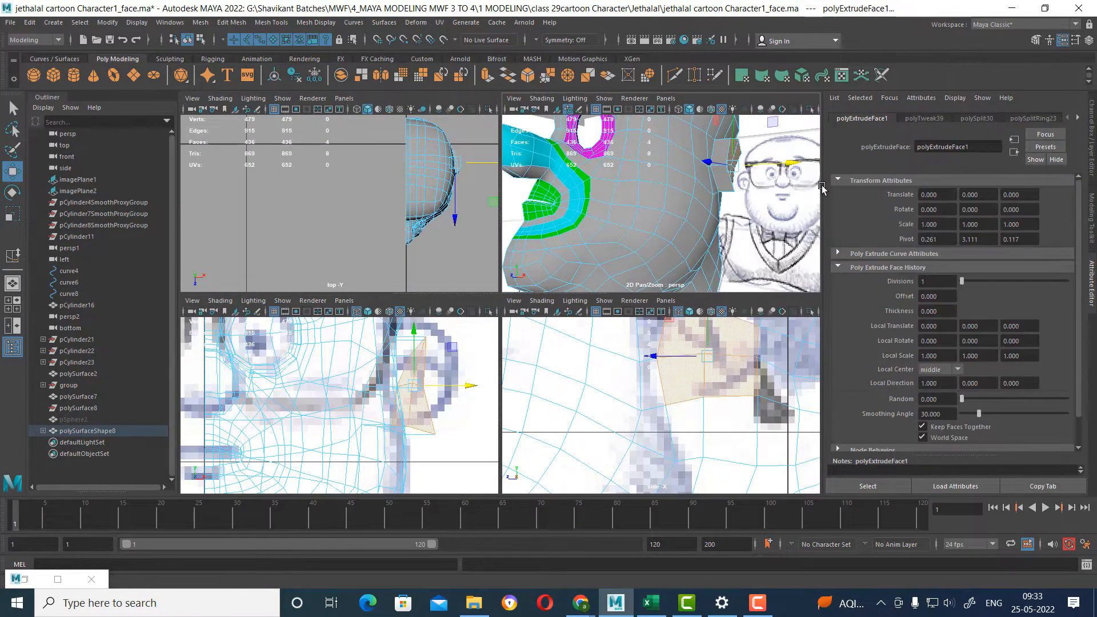
pyautogui.keyDown('alt'); pyautogui.moveTo(821, 188); pyautogui.dragTo(719, 243); pyautogui.keyUp('alt')
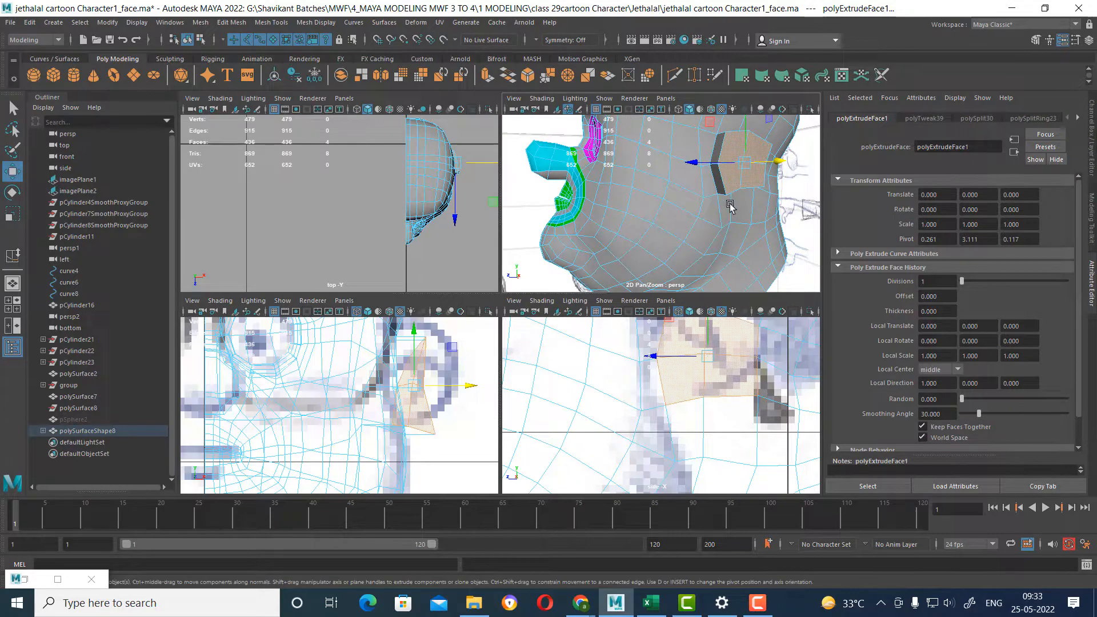
pyautogui.keyDown('alt'); pyautogui.moveTo(730, 205); pyautogui.dragTo(707, 240, button='middle'); pyautogui.keyUp('alt')
pyautogui.scroll(1, 708, 240)
pyautogui.keyDown('alt'); pyautogui.moveTo(702, 366); pyautogui.dragTo(687, 419, button='middle'); pyautogui.keyUp('alt')
pyautogui.scroll(1, 688, 421)
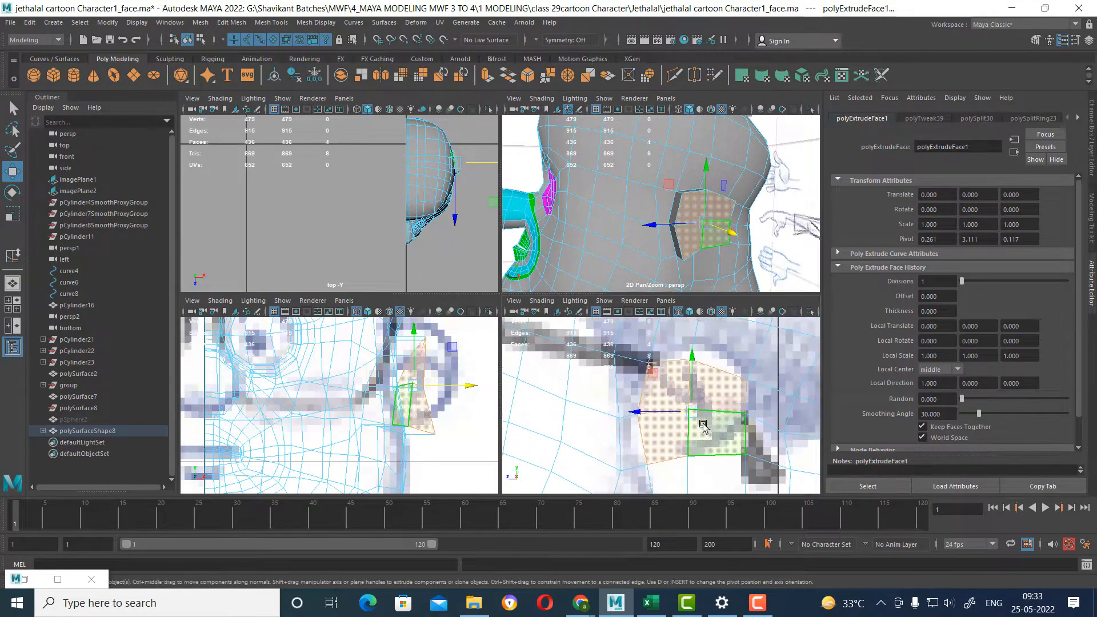
pyautogui.scroll(1, 712, 393)
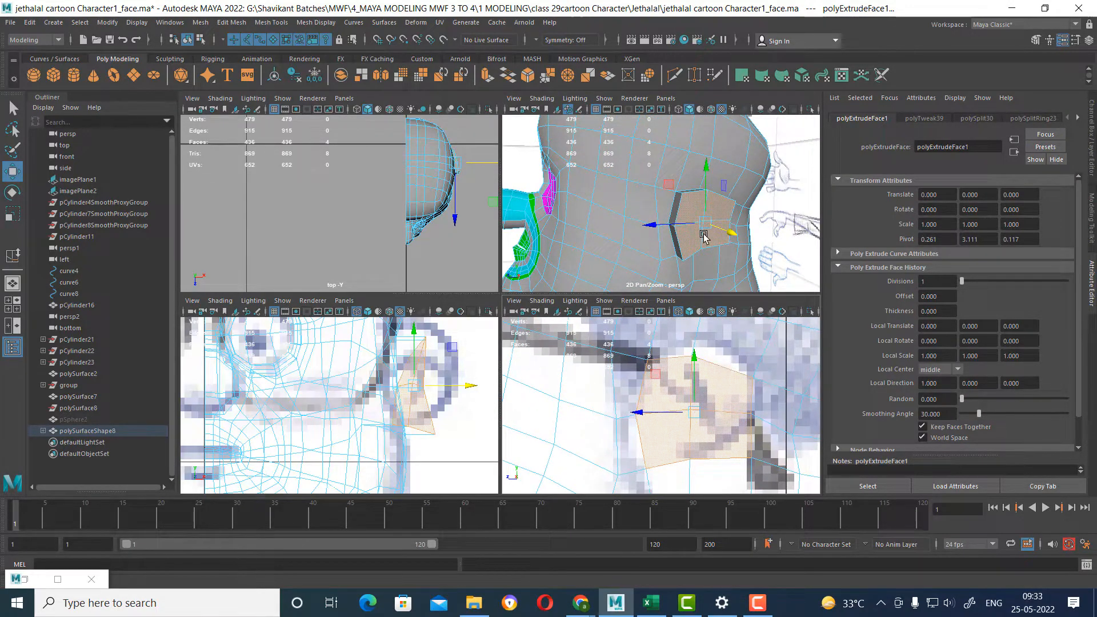
pyautogui.keyDown('alt'); pyautogui.moveTo(401, 395); pyautogui.dragTo(356, 395, button='middle'); pyautogui.keyUp('alt')
pyautogui.moveTo(421, 386); pyautogui.dragTo(443, 386)
# Rotate the extruded ear faces so they stand more upright over the sketched ear in the front view.
pyautogui.press('e')
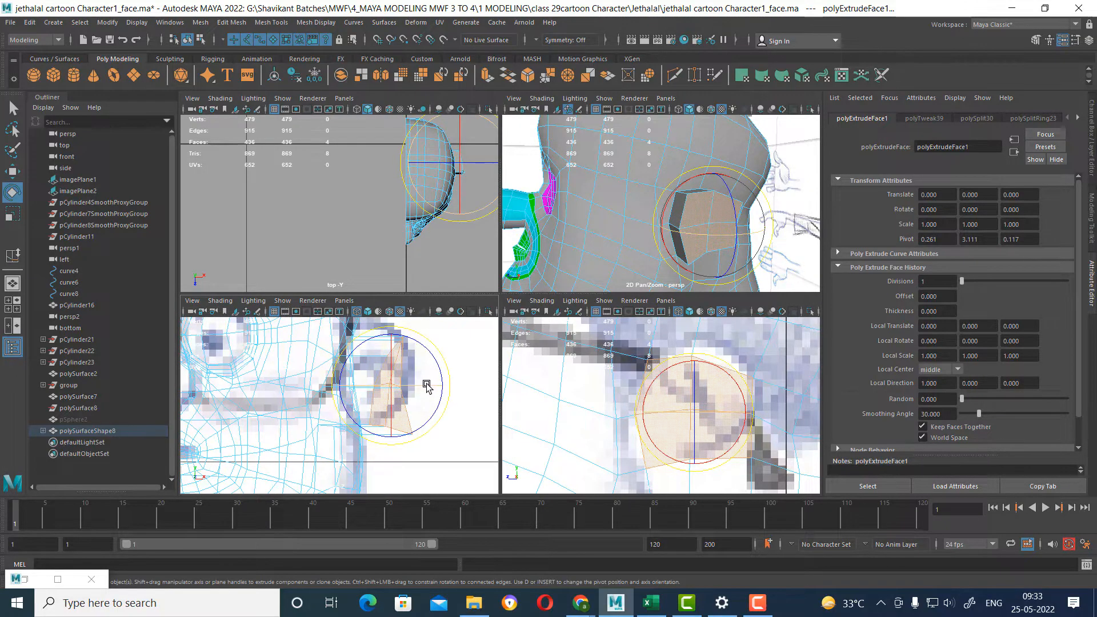
pyautogui.press('space')
pyautogui.moveTo(633, 262); pyautogui.dragTo(636, 264)
pyautogui.press('space')
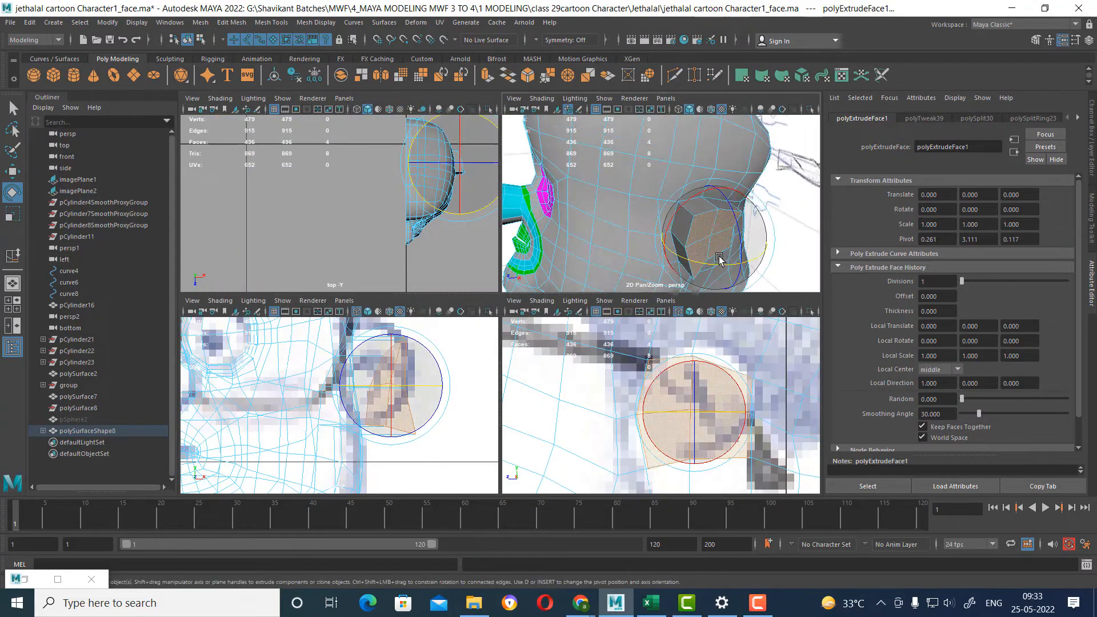
pyautogui.moveTo(696, 266); pyautogui.dragTo(628, 365)
pyautogui.press('space')
pyautogui.press('space')
pyautogui.scroll(2, 708, 417)
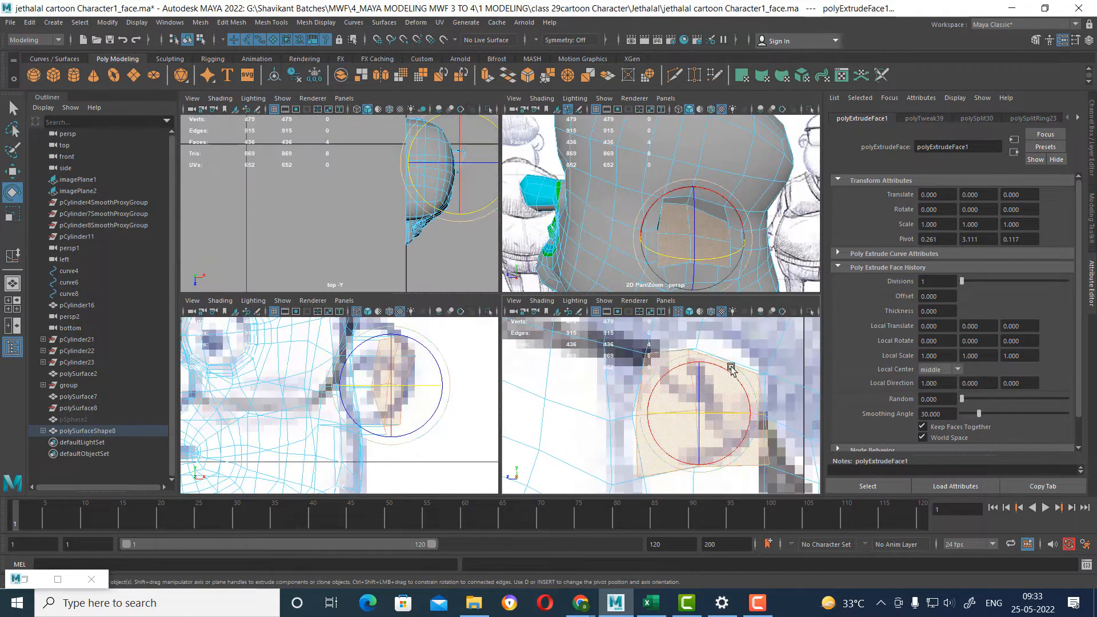
# In the side view, move the extruded ear's outer top-middle and upper rear vertices up to widen its upper edge.
pyautogui.moveTo(732, 367); pyautogui.dragTo(610, 265, button='right')
pyautogui.click(692, 347)
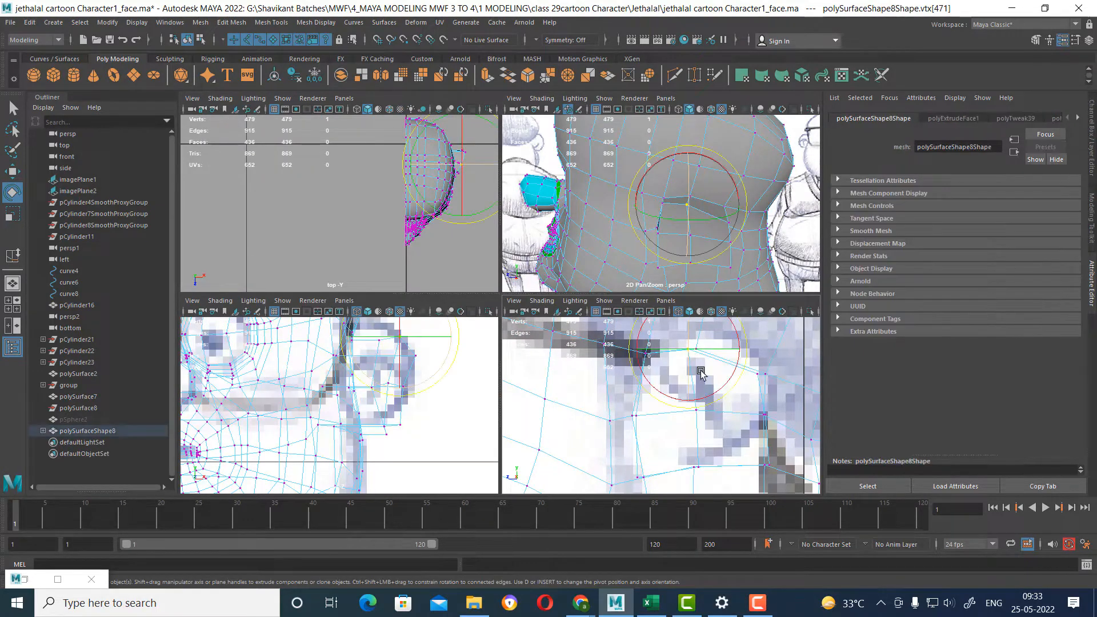
pyautogui.press('w')
pyautogui.press('space')
pyautogui.keyDown('alt'); pyautogui.moveTo(657, 331); pyautogui.dragTo(662, 363, button='middle'); pyautogui.keyUp('alt')
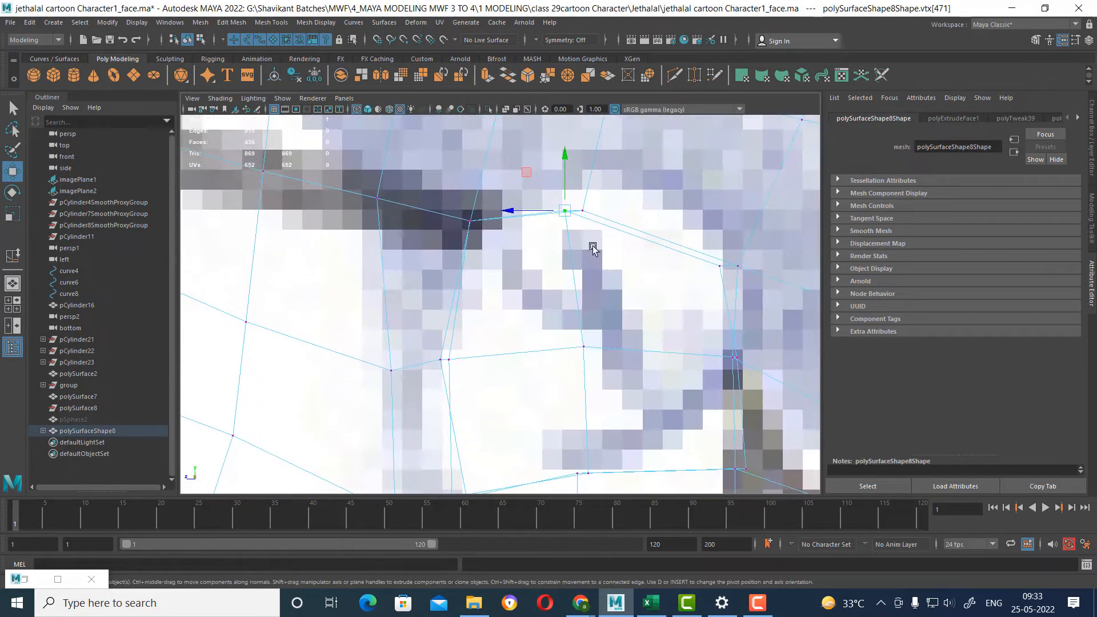
pyautogui.moveTo(566, 213); pyautogui.dragTo(570, 165)
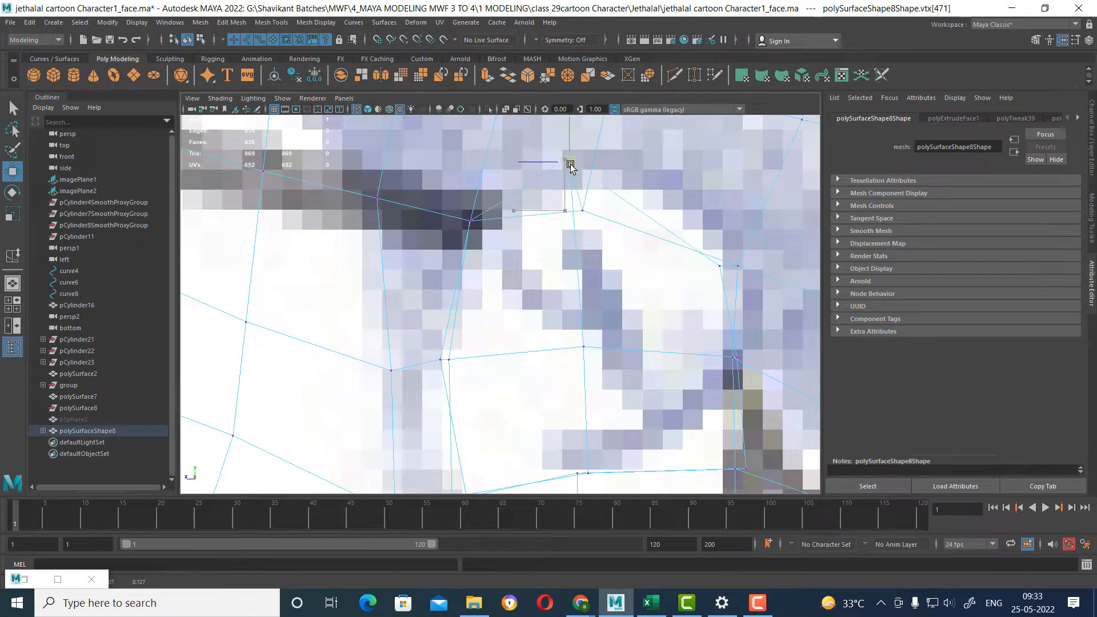
pyautogui.click(721, 267)
pyautogui.moveTo(721, 268); pyautogui.dragTo(733, 233)
pyautogui.scroll(-10, 644, 338)
pyautogui.scroll(2, 645, 397)
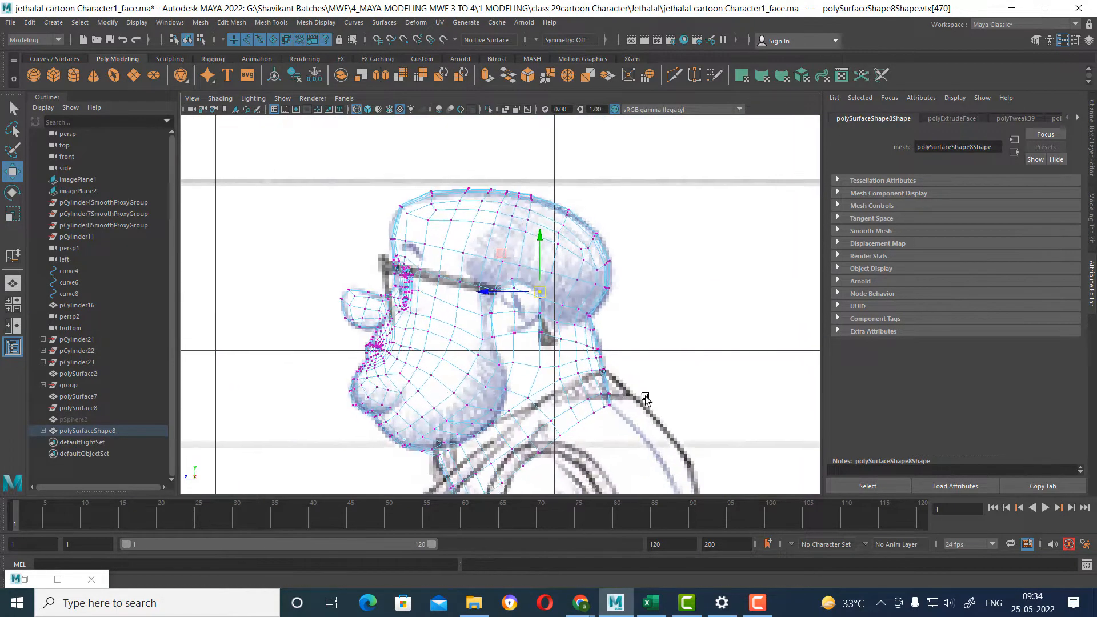
# Move the extruded ear's outer rear middle vertex slightly up and back in the side view.
pyautogui.press('space')
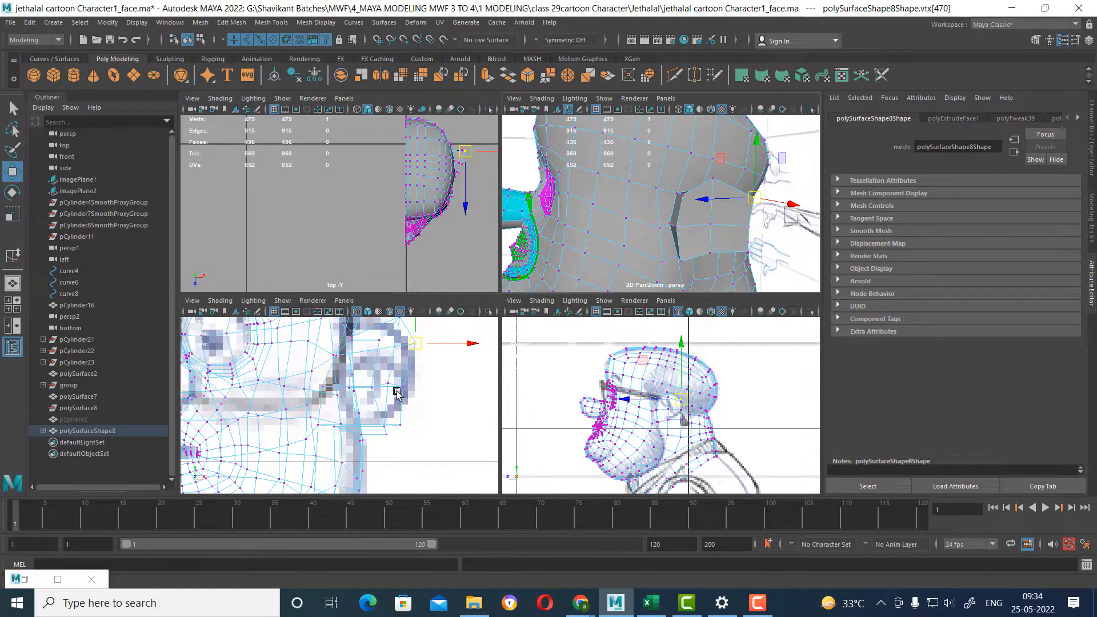
pyautogui.scroll(4, 686, 394)
pyautogui.press('space')
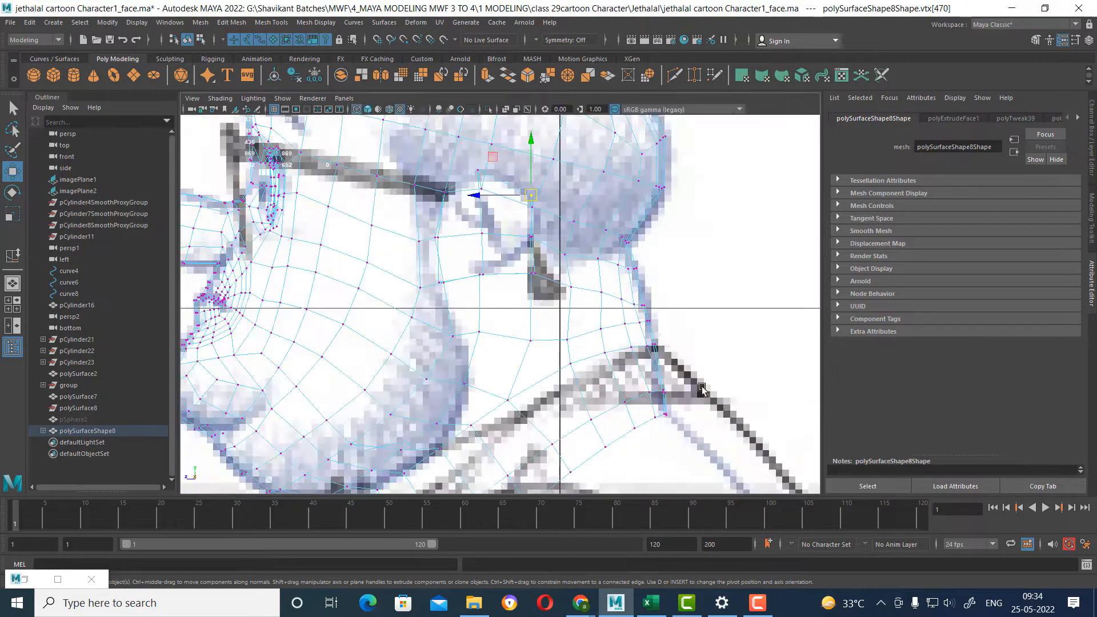
pyautogui.scroll(5, 701, 388)
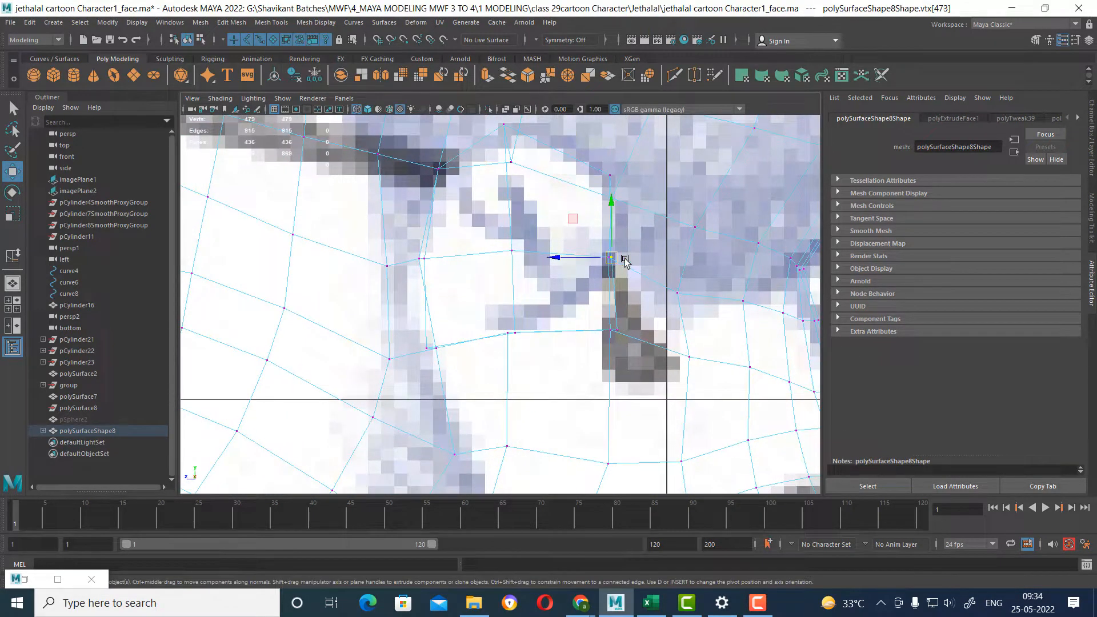
pyautogui.press('space')
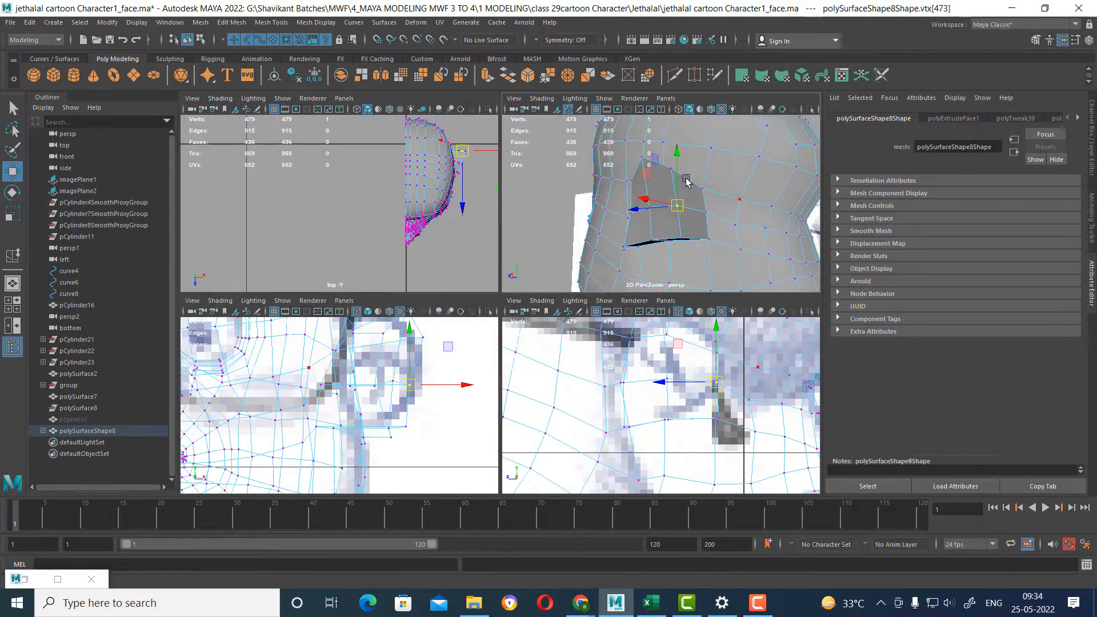
pyautogui.moveTo(721, 384); pyautogui.dragTo(726, 381)
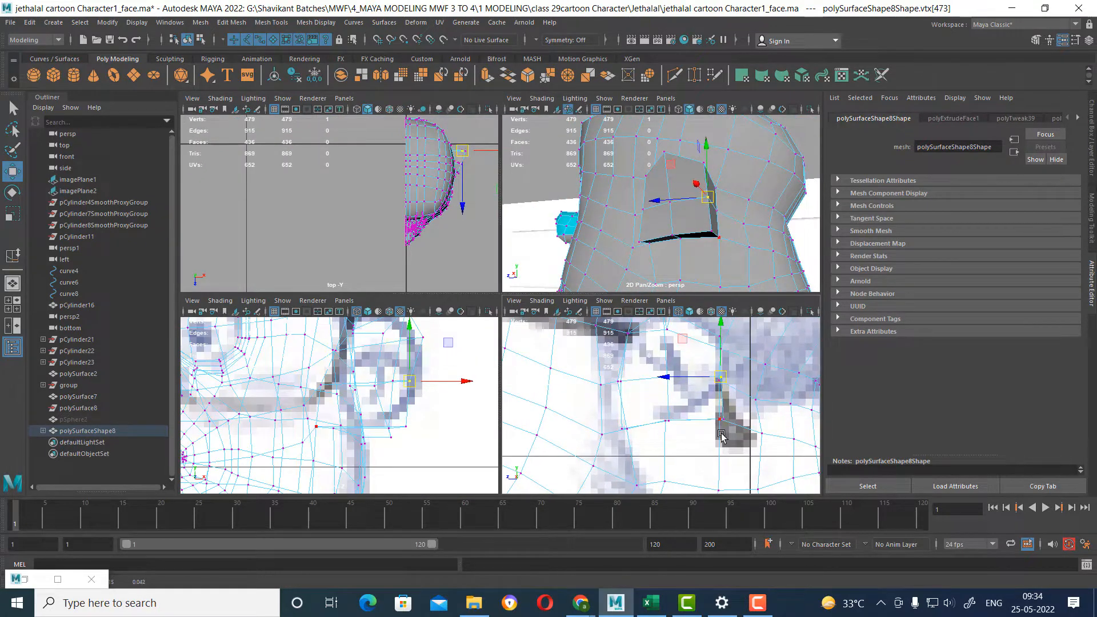
# Move the extruded ear's outer lower rear vertex up and forward in the side view to round that corner.
pyautogui.click(718, 420)
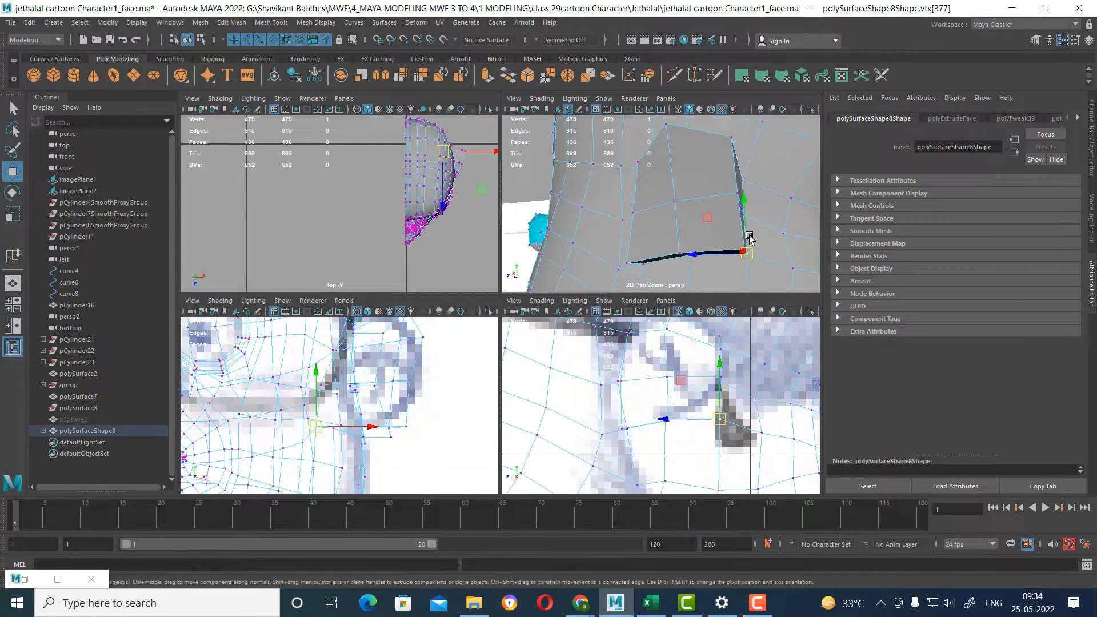
pyautogui.keyDown('alt'); pyautogui.moveTo(738, 407); pyautogui.dragTo(730, 475, button='right'); pyautogui.keyUp('alt')
pyautogui.keyDown('alt'); pyautogui.moveTo(724, 246); pyautogui.dragTo(715, 234); pyautogui.keyUp('alt')
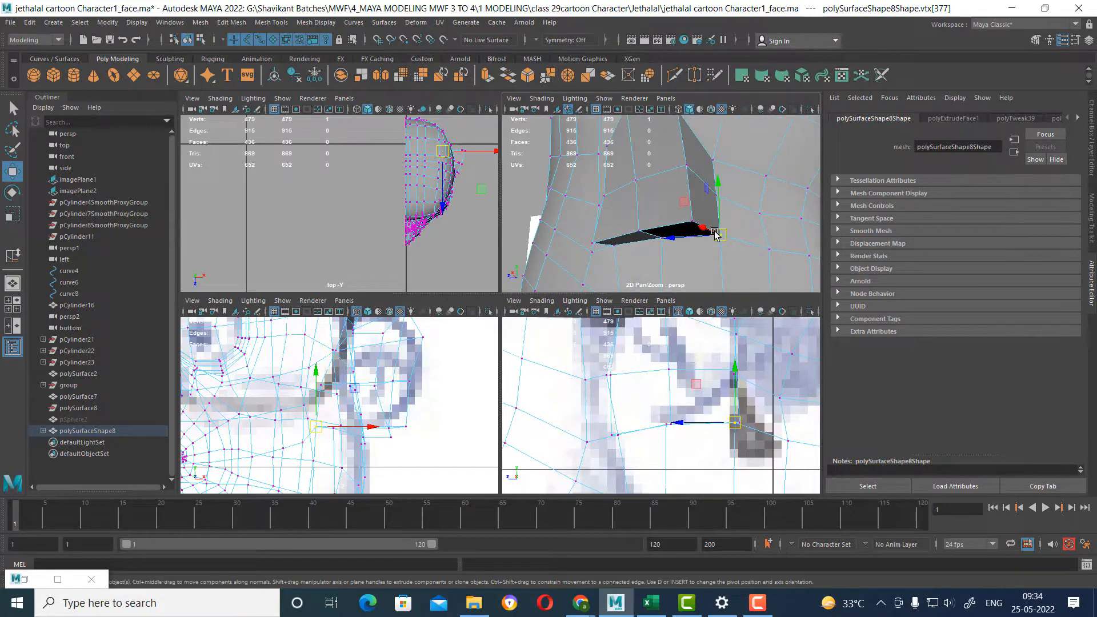
pyautogui.click(690, 220)
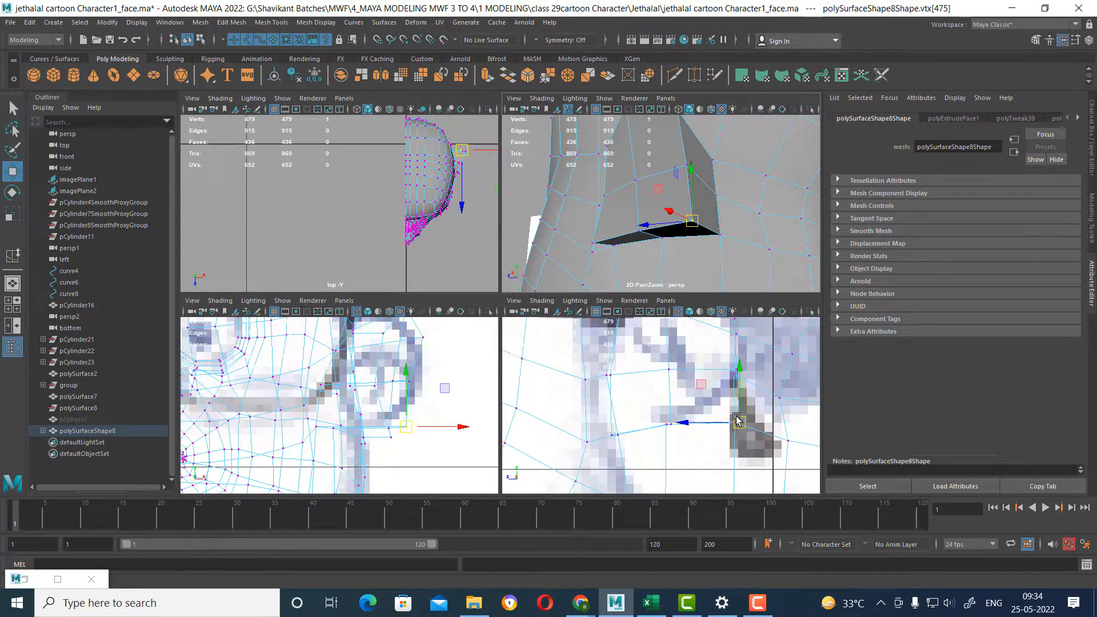
pyautogui.moveTo(737, 421); pyautogui.dragTo(719, 399)
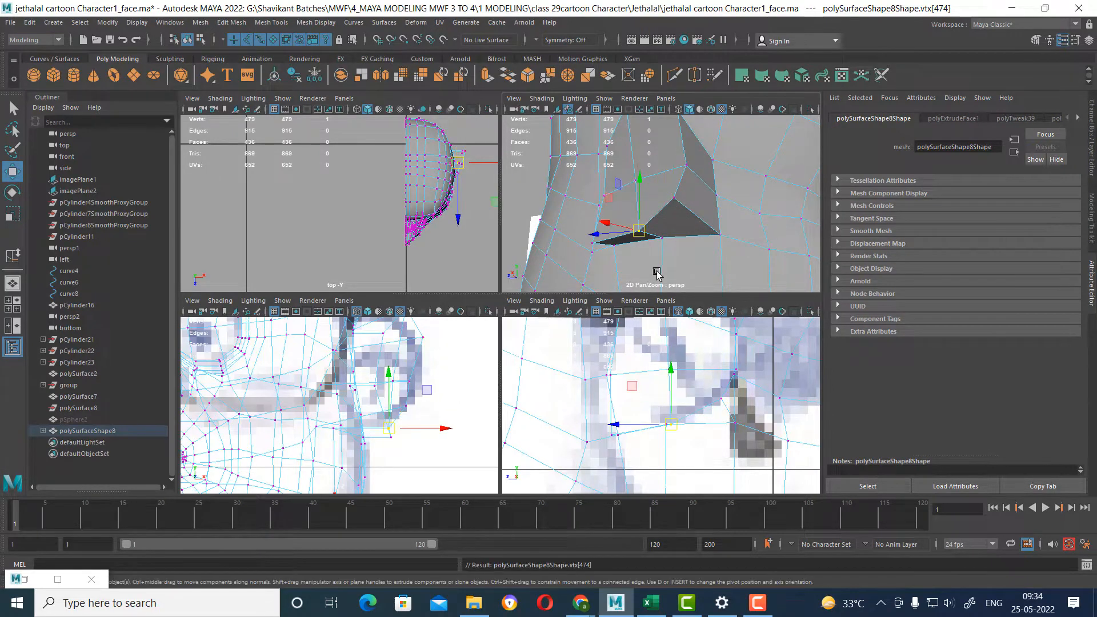
# Adjust the extruded ear's outer bottom middle vertex and move its lower front vertex up and back in the side view.
pyautogui.click(670, 424)
pyautogui.moveTo(671, 424); pyautogui.dragTo(612, 377)
pyautogui.click(615, 434)
pyautogui.click(634, 391)
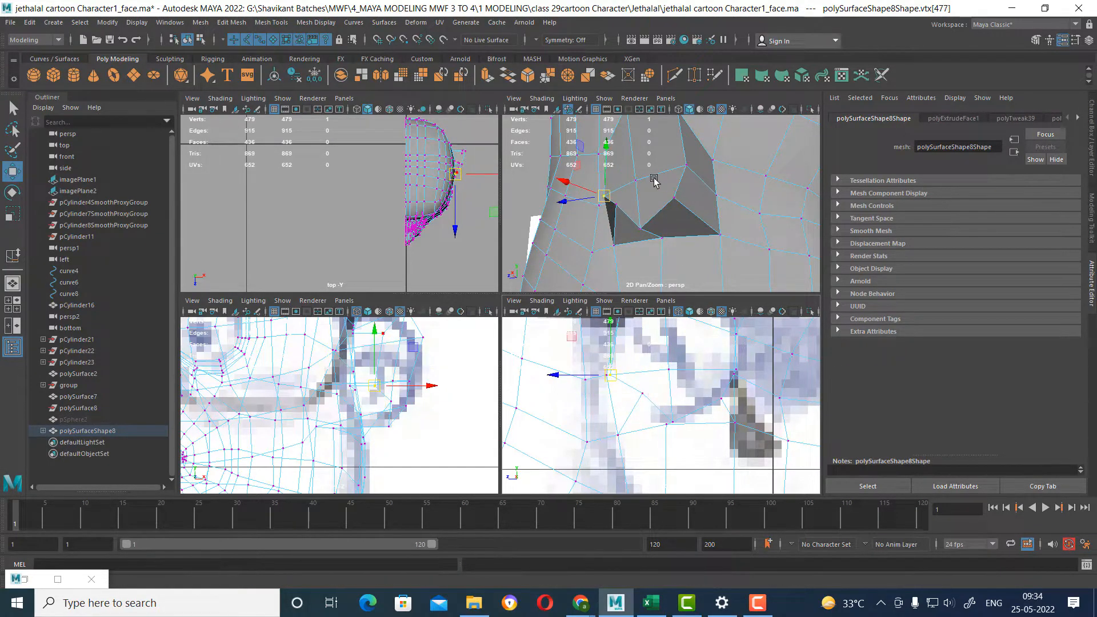
# Move the extruded ear's outer front middle and upper front vertices back in the side view to follow the sketched ear.
pyautogui.keyDown('alt'); pyautogui.moveTo(657, 197); pyautogui.dragTo(718, 275); pyautogui.keyUp('alt')
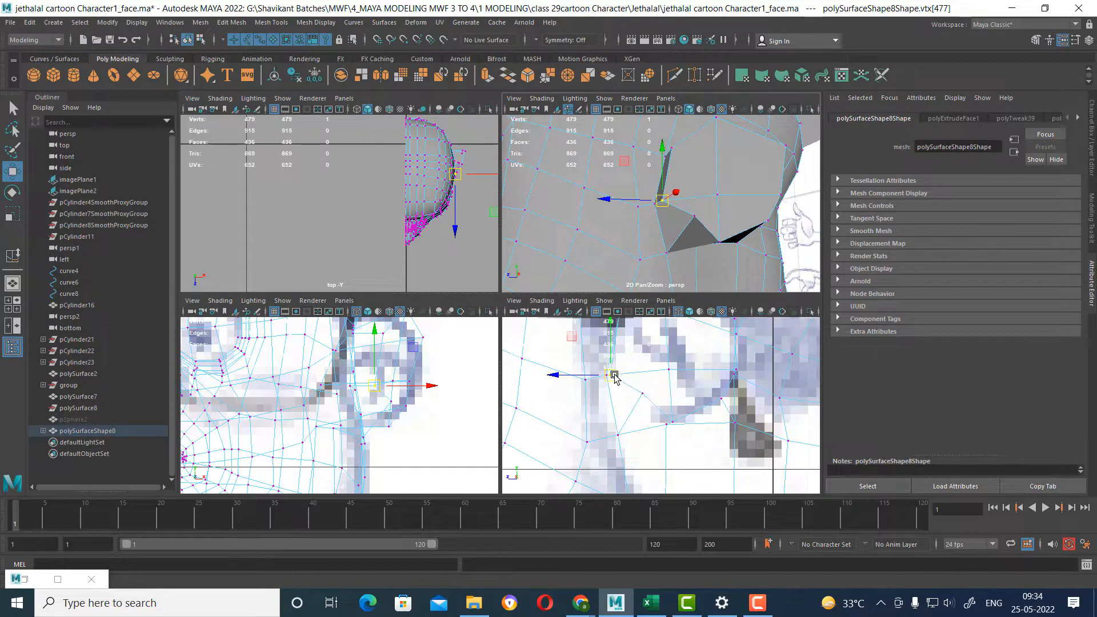
pyautogui.moveTo(614, 377); pyautogui.dragTo(642, 366)
pyautogui.keyDown('alt'); pyautogui.moveTo(685, 382); pyautogui.dragTo(697, 445, button='middle'); pyautogui.keyUp('alt')
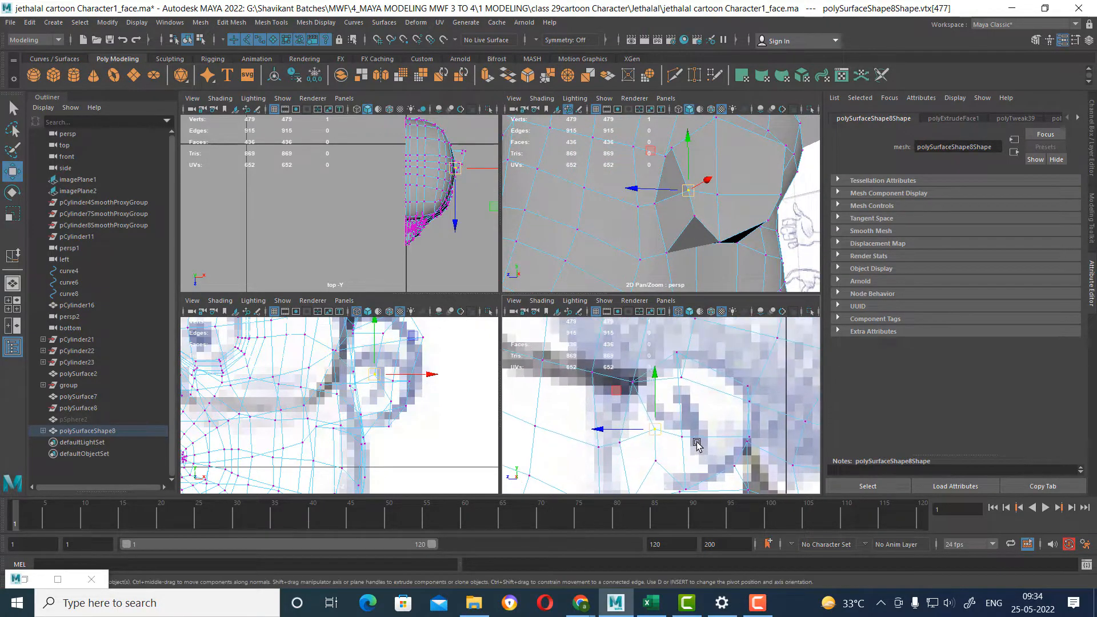
pyautogui.click(634, 382)
pyautogui.moveTo(636, 385); pyautogui.dragTo(659, 387)
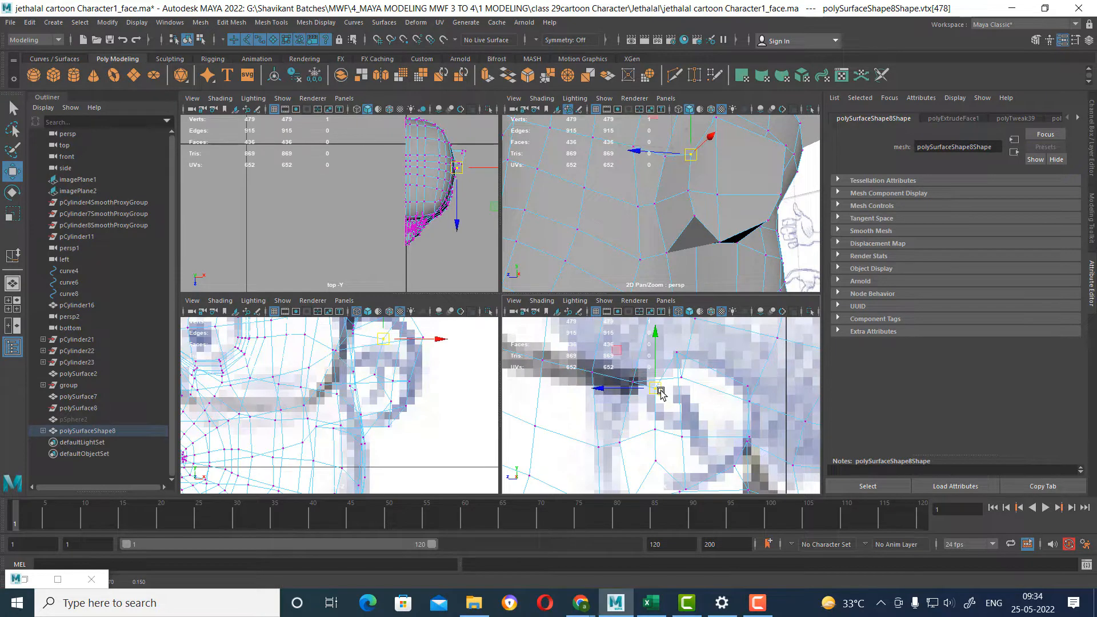
# In the front view, nudge the ear's outer front middle vertex down toward the head and lower the front lower vertex.
pyautogui.keyDown('alt'); pyautogui.moveTo(729, 160); pyautogui.dragTo(804, 190); pyautogui.keyUp('alt')
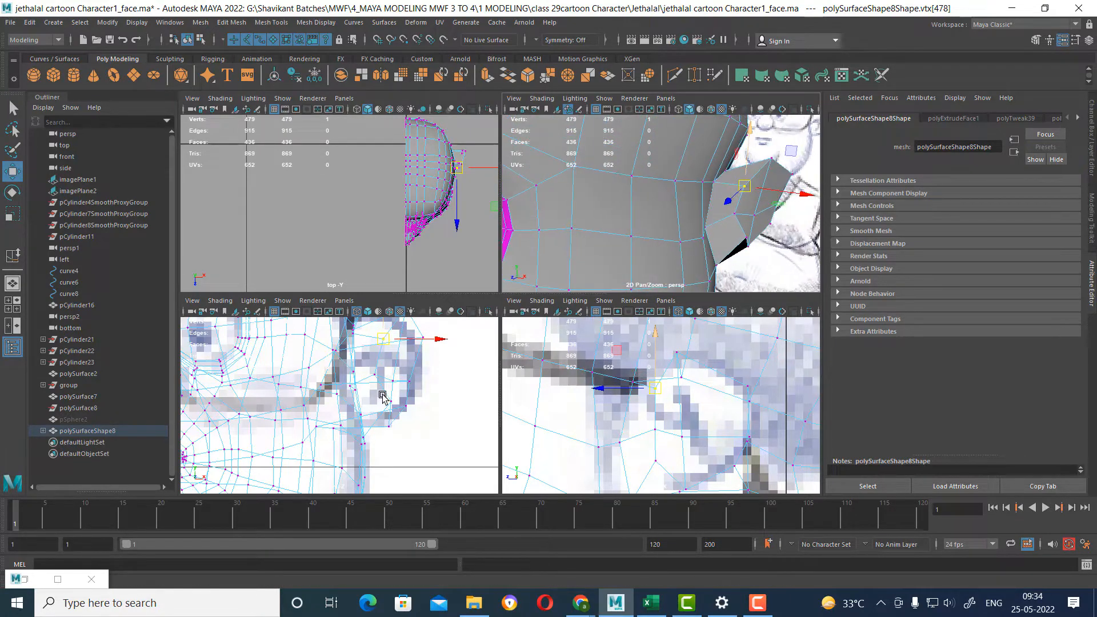
pyautogui.keyDown('alt'); pyautogui.moveTo(396, 356); pyautogui.dragTo(374, 388, button='middle'); pyautogui.keyUp('alt')
pyautogui.keyDown('alt'); pyautogui.moveTo(375, 387); pyautogui.dragTo(377, 379, button='right'); pyautogui.keyUp('alt')
pyautogui.moveTo(362, 370); pyautogui.dragTo(348, 377)
pyautogui.click(353, 408)
pyautogui.keyDown('alt'); pyautogui.moveTo(356, 410); pyautogui.dragTo(383, 373, button='middle'); pyautogui.keyUp('alt')
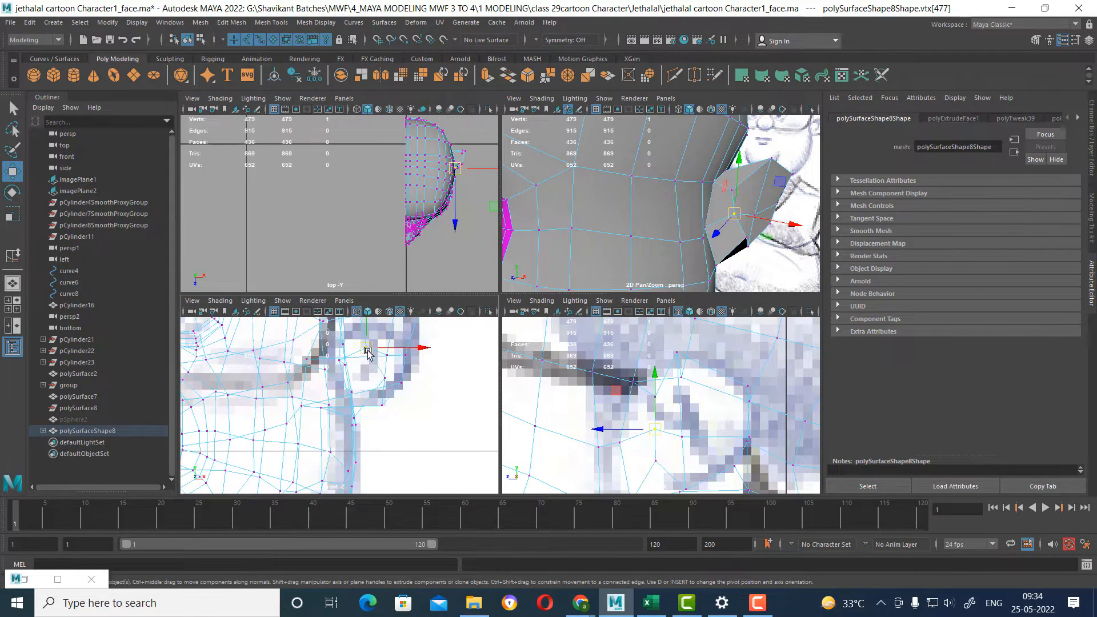
pyautogui.moveTo(369, 354); pyautogui.dragTo(363, 359)
pyautogui.keyDown('alt'); pyautogui.moveTo(678, 244); pyautogui.dragTo(719, 214); pyautogui.keyUp('alt')
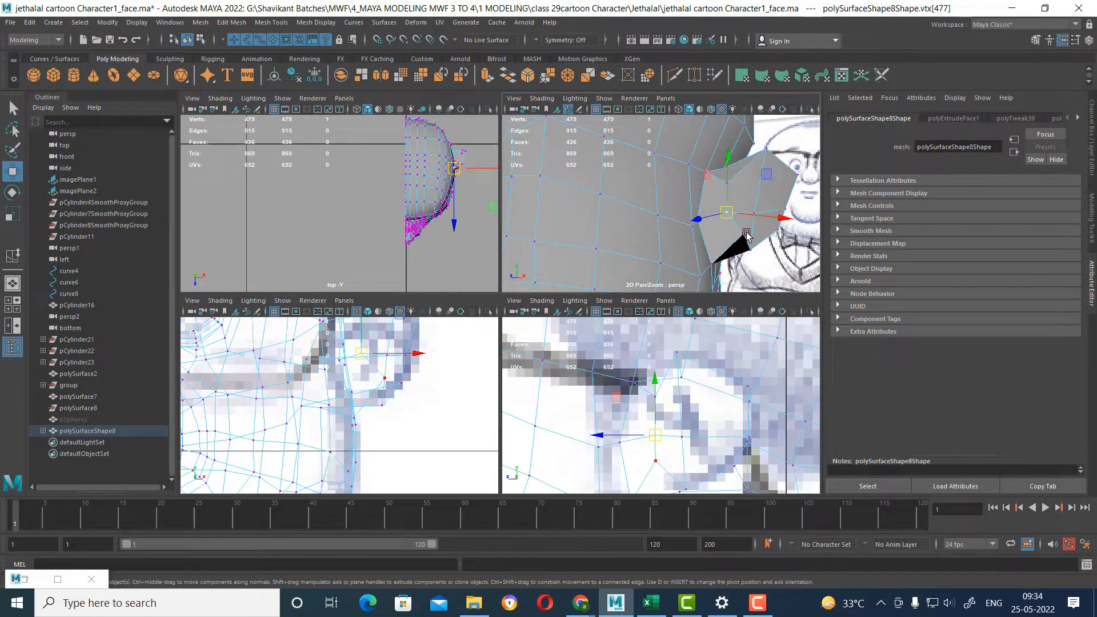
pyautogui.keyDown('alt'); pyautogui.moveTo(377, 384); pyautogui.dragTo(382, 392, button='middle'); pyautogui.keyUp('alt')
pyautogui.click(383, 392)
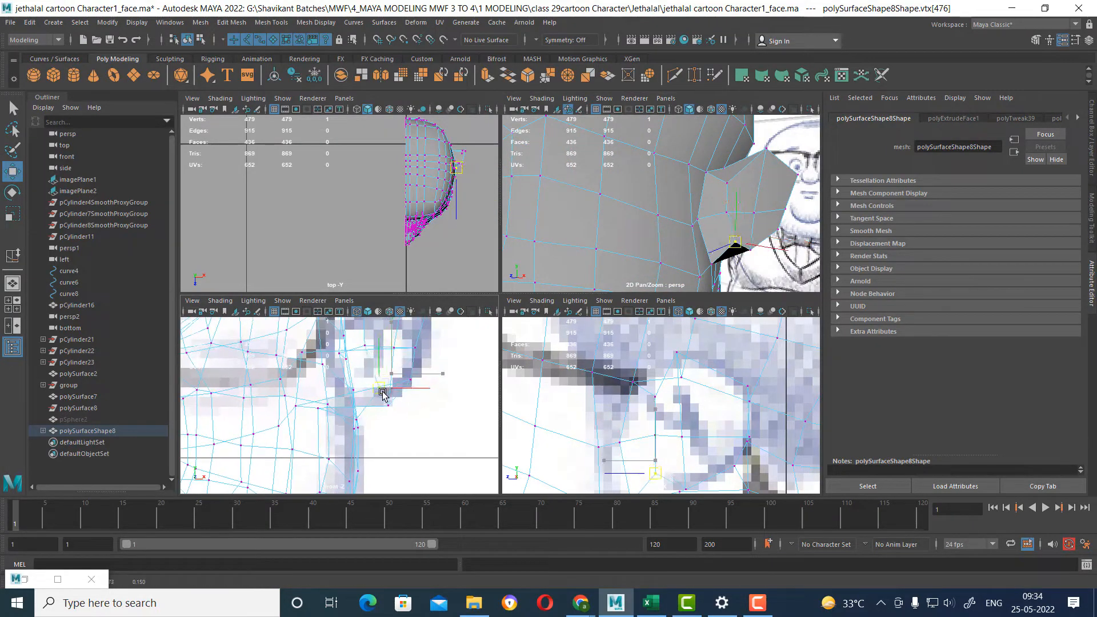
# Select the ear's four outer faces and examine the ear's shape in the perspective and front views.
pyautogui.keyDown('alt'); pyautogui.moveTo(688, 240); pyautogui.dragTo(667, 291); pyautogui.keyUp('alt')
pyautogui.press('space')
pyautogui.moveTo(667, 292); pyautogui.dragTo(657, 284, button='right')
pyautogui.click(678, 294)
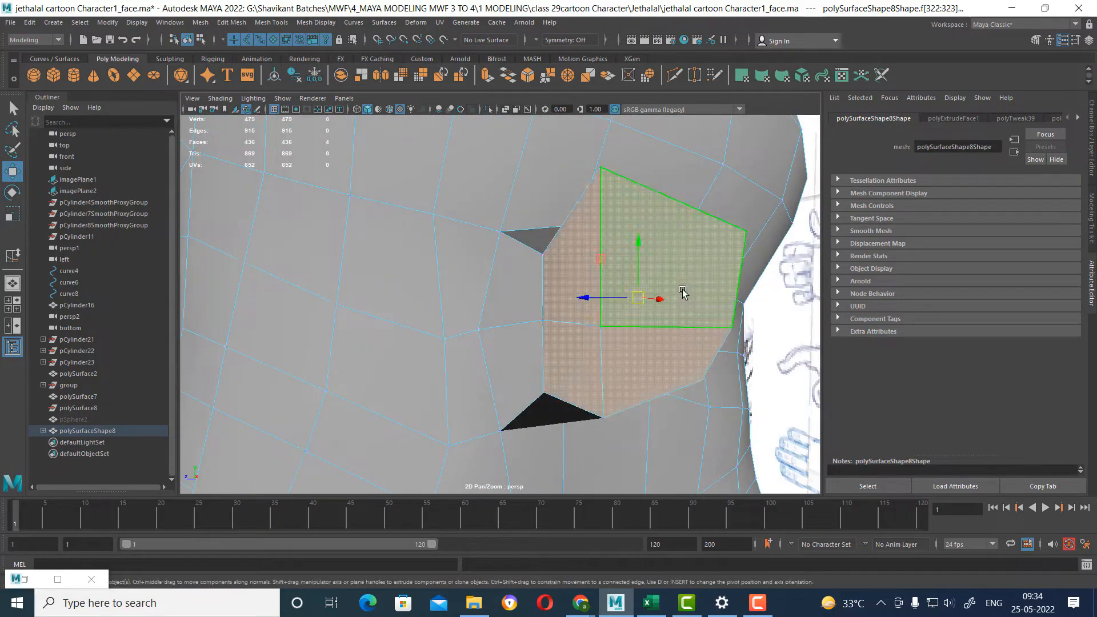
pyautogui.keyDown('alt'); pyautogui.moveTo(678, 293); pyautogui.dragTo(708, 325); pyautogui.keyUp('alt')
pyautogui.press('space')
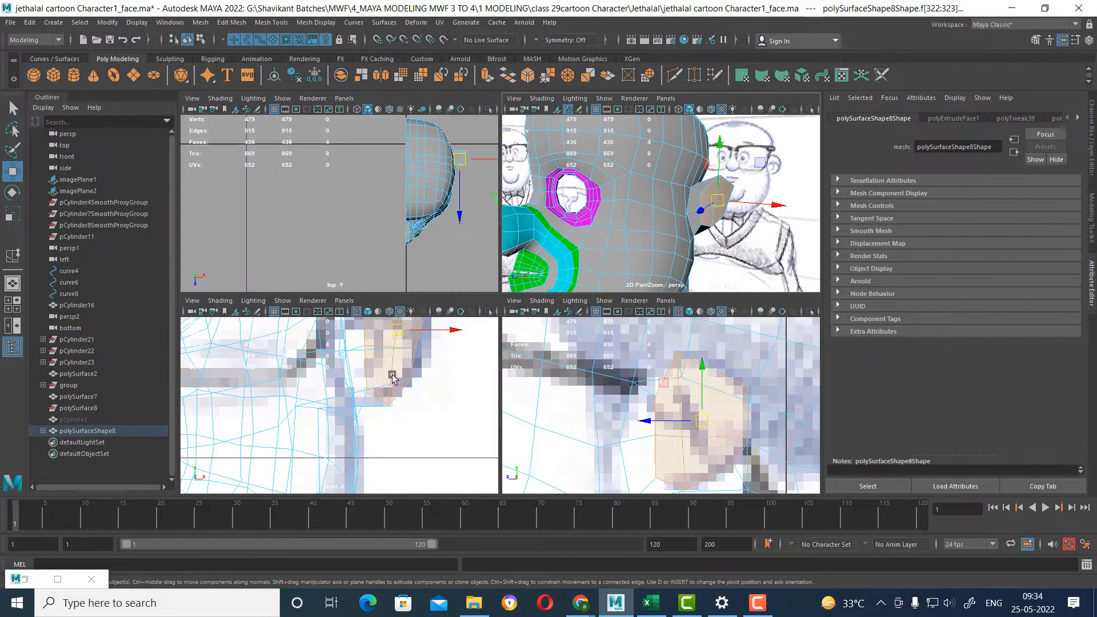
pyautogui.keyDown('alt'); pyautogui.moveTo(392, 375); pyautogui.dragTo(406, 458, button='right'); pyautogui.keyUp('alt')
pyautogui.keyDown('alt'); pyautogui.moveTo(406, 458); pyautogui.dragTo(413, 483, button='middle'); pyautogui.keyUp('alt')
pyautogui.moveTo(412, 392); pyautogui.dragTo(409, 286, button='right')
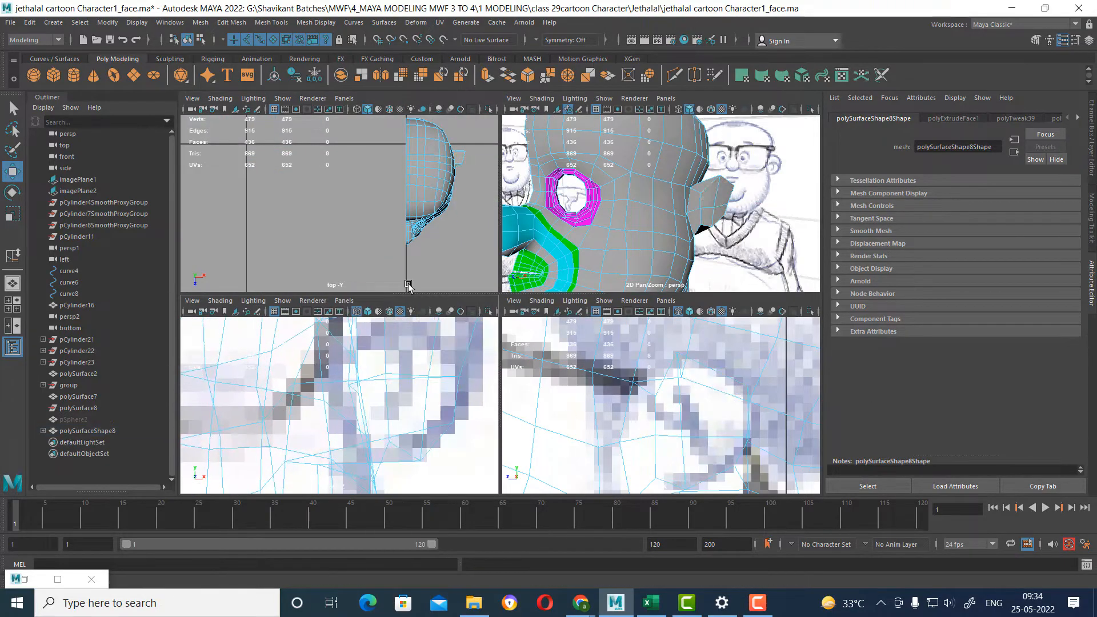
# Move the two outer front edges of the ear slightly forward, checking them against the side-view sketch.
pyautogui.click(387, 346)
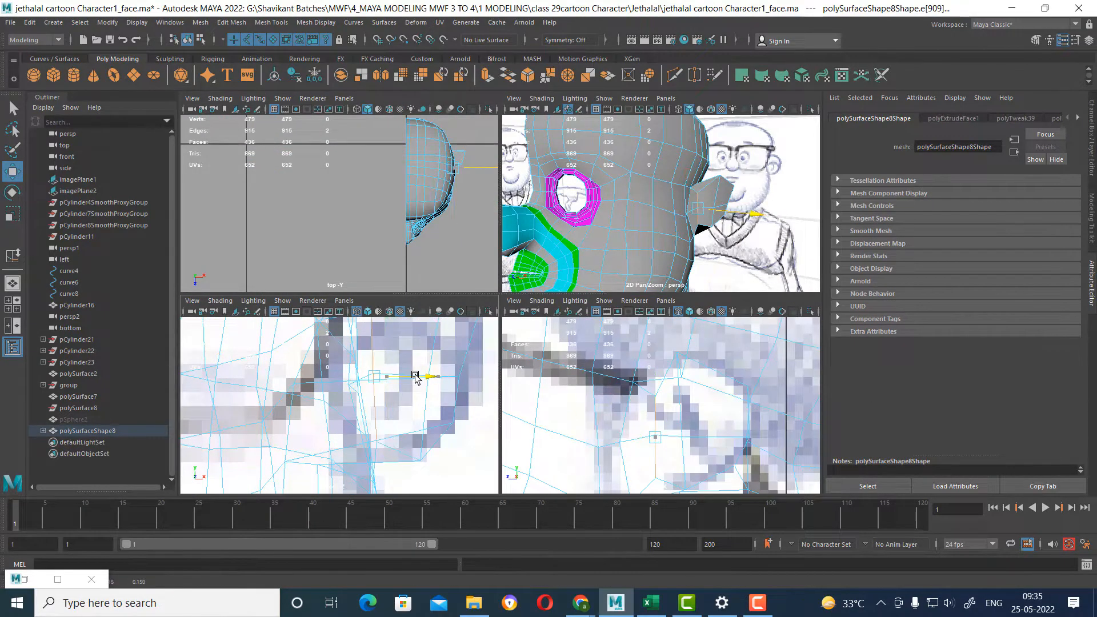
pyautogui.keyDown('alt'); pyautogui.moveTo(711, 205); pyautogui.dragTo(707, 177); pyautogui.keyUp('alt')
pyautogui.moveTo(641, 168); pyautogui.dragTo(631, 168)
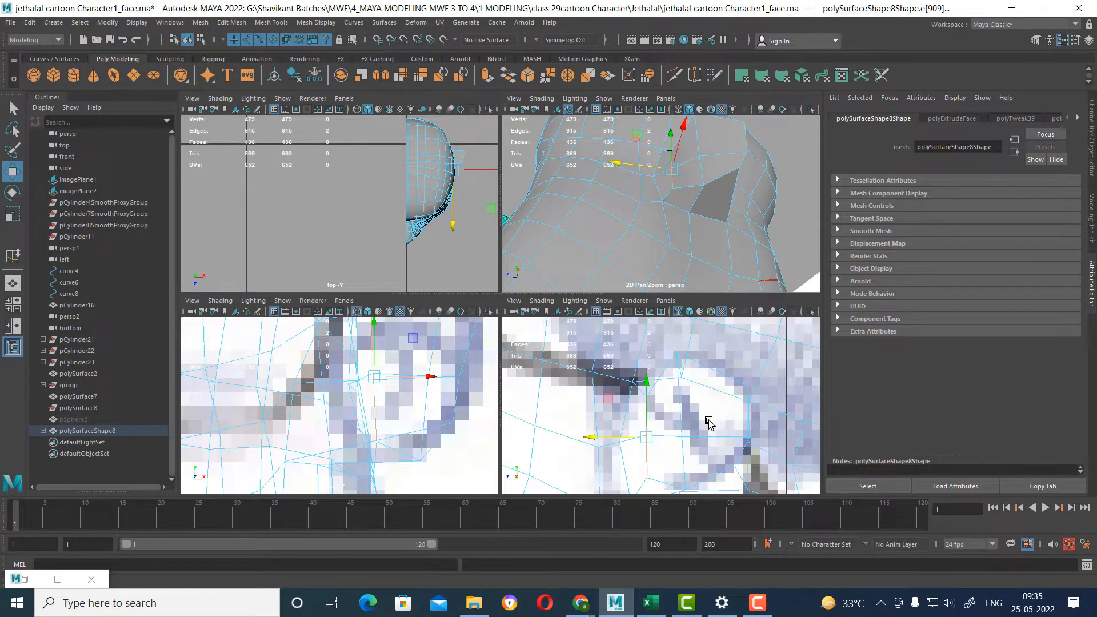
pyautogui.press('space')
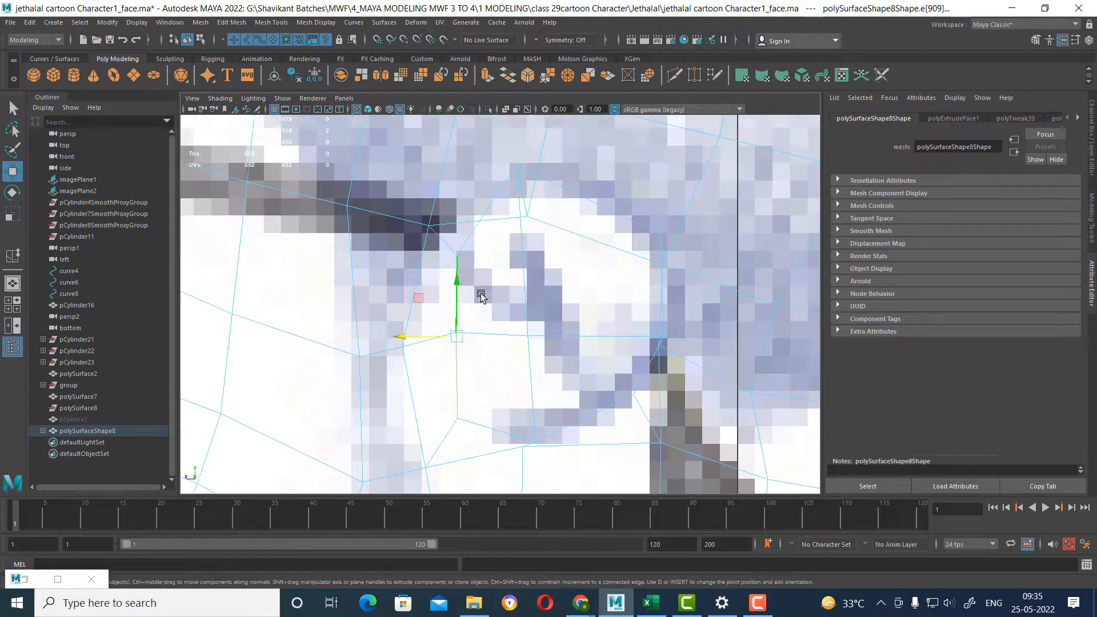
pyautogui.moveTo(659, 360)
pyautogui.keyDown('alt'); pyautogui.mouseDown(button='right')
pyautogui.moveTo(656, 335)
pyautogui.moveTo(664, 358)
pyautogui.mouseUp(button='right'); pyautogui.keyUp('alt')
# Switch to File Explorer, open the jethlal_cloth image in ACDSee Quick View and examine the ears in the head sketches.
pyautogui.click(474, 604)
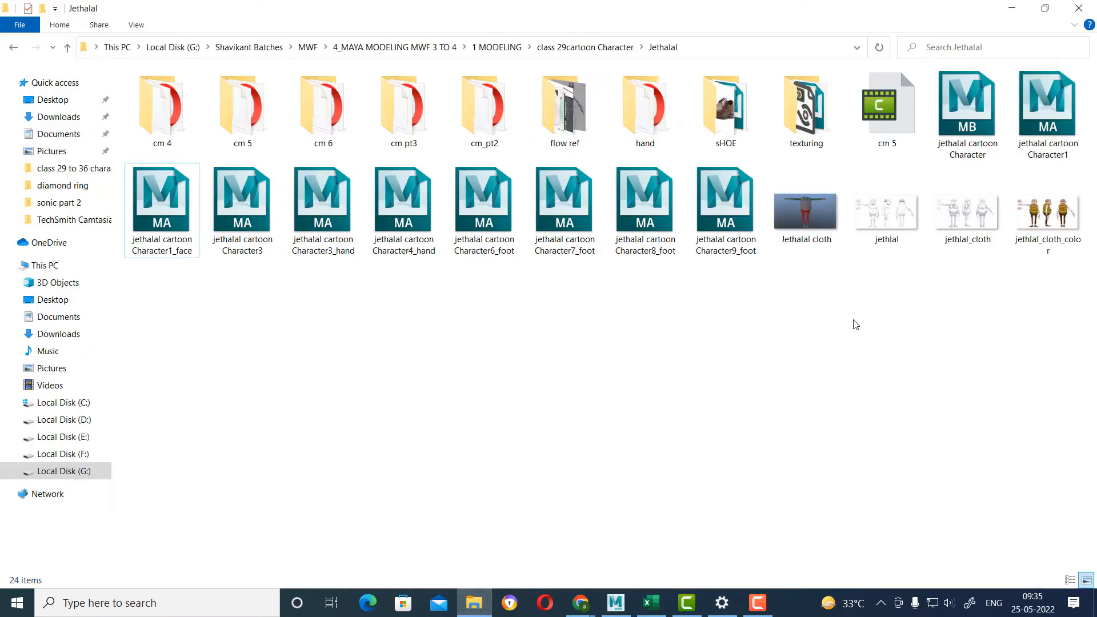
pyautogui.click(983, 211)
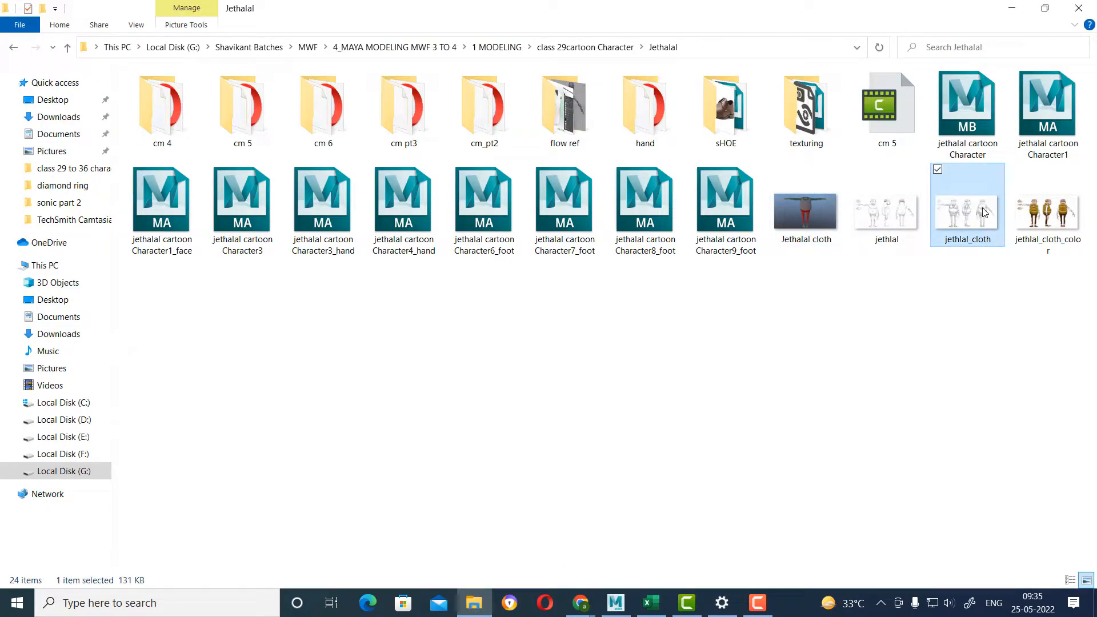
pyautogui.rightClick(983, 212)
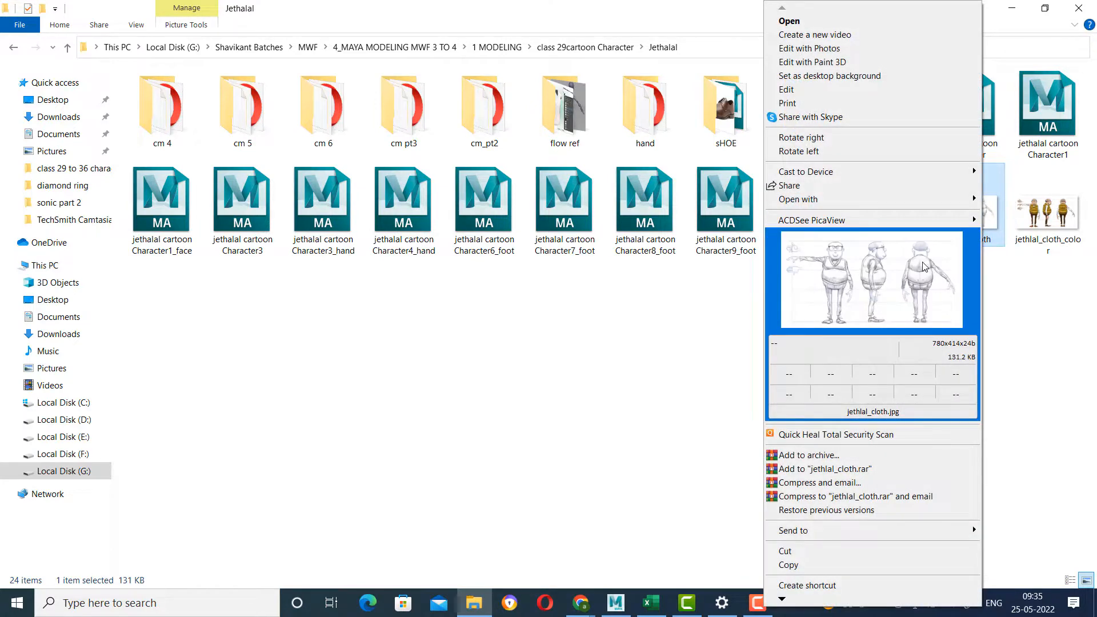
pyautogui.click(924, 267)
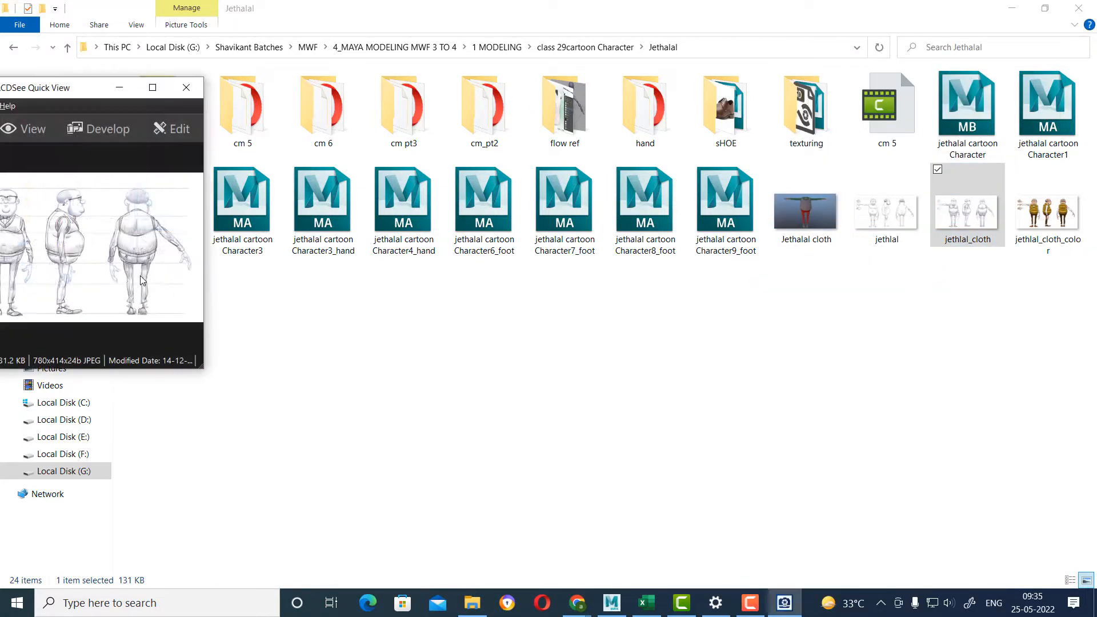
pyautogui.scroll(5, 147, 281)
pyautogui.moveTo(78, 245); pyautogui.dragTo(286, 327)
pyautogui.scroll(3, 122, 244)
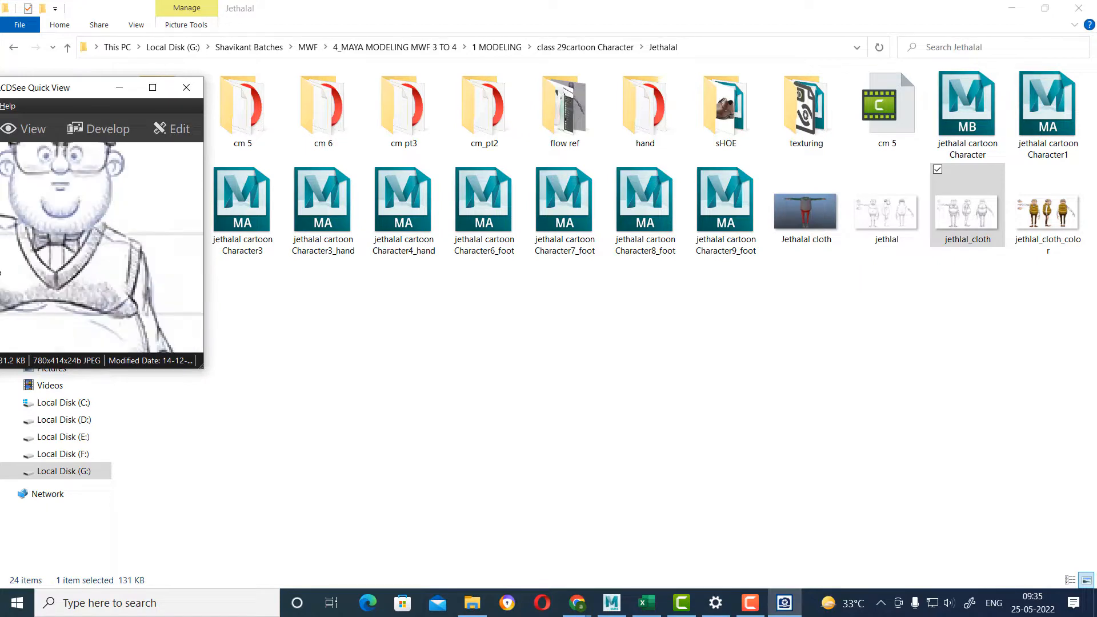
pyautogui.moveTo(123, 246); pyautogui.dragTo(20, 332)
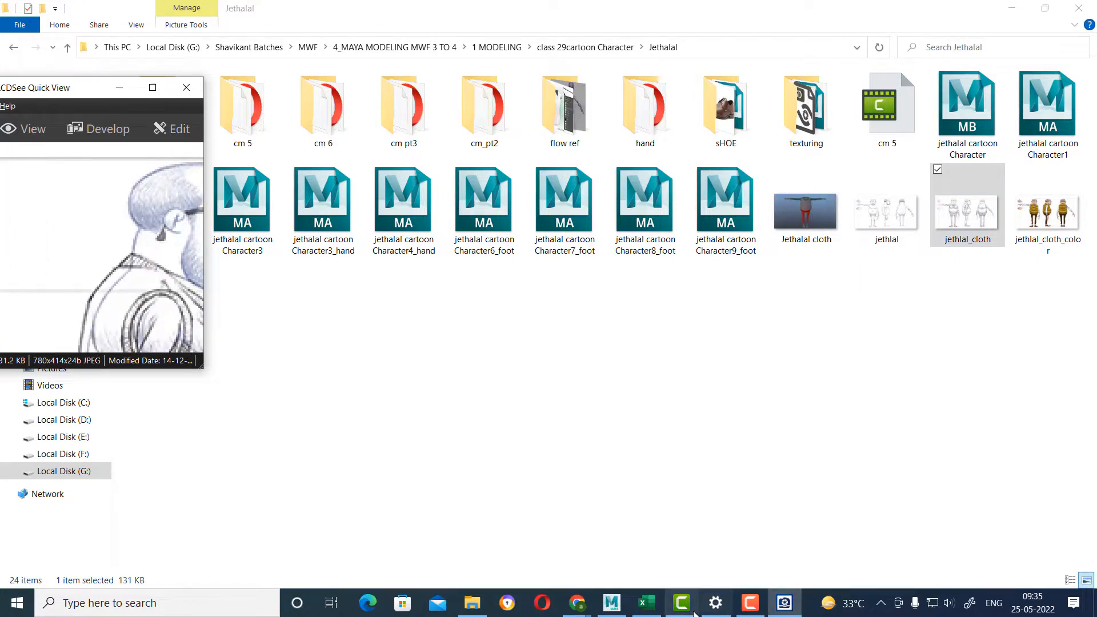
# Switch back to Maya, then extrude the ear's four outer faces and scale them down to form an inset rim.
pyautogui.click(611, 603)
pyautogui.scroll(5, 549, 275)
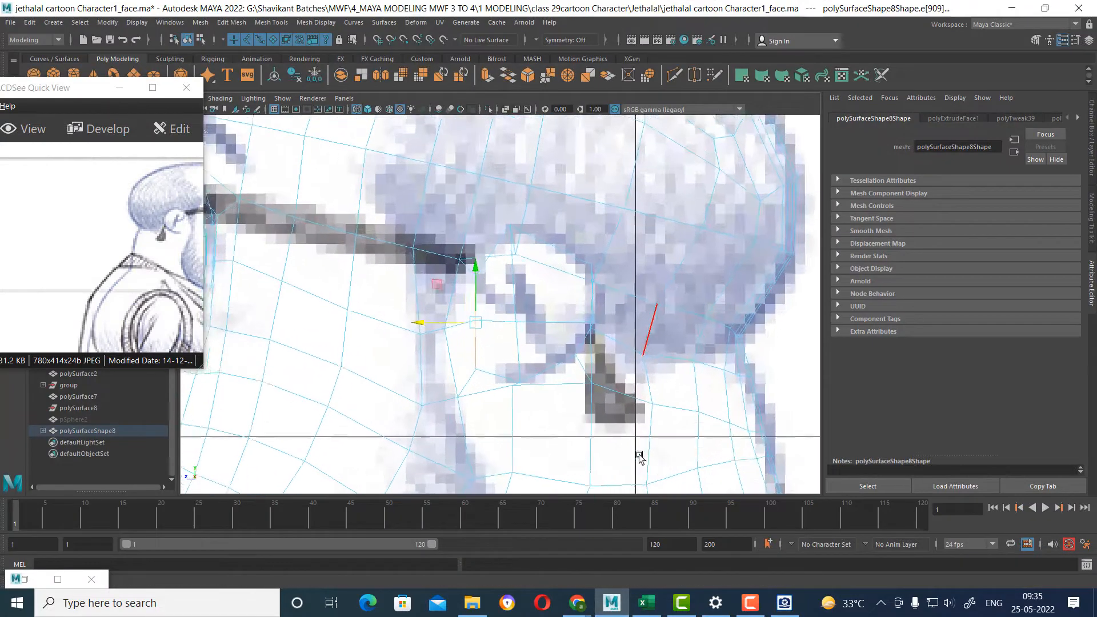
pyautogui.moveTo(550, 274); pyautogui.dragTo(519, 291, button='right')
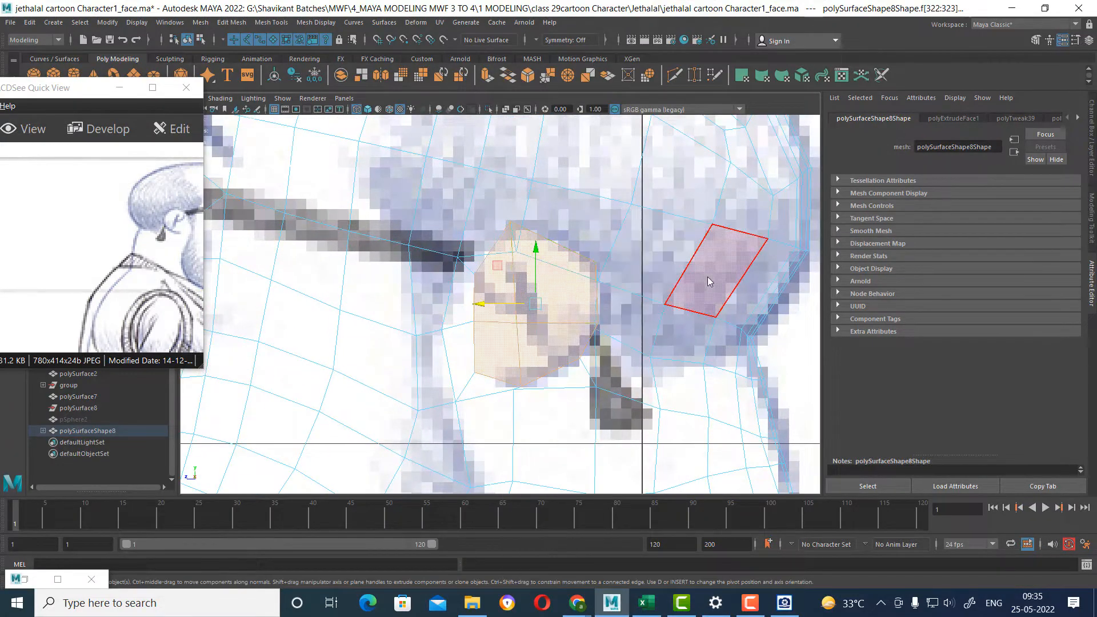
pyautogui.press('space')
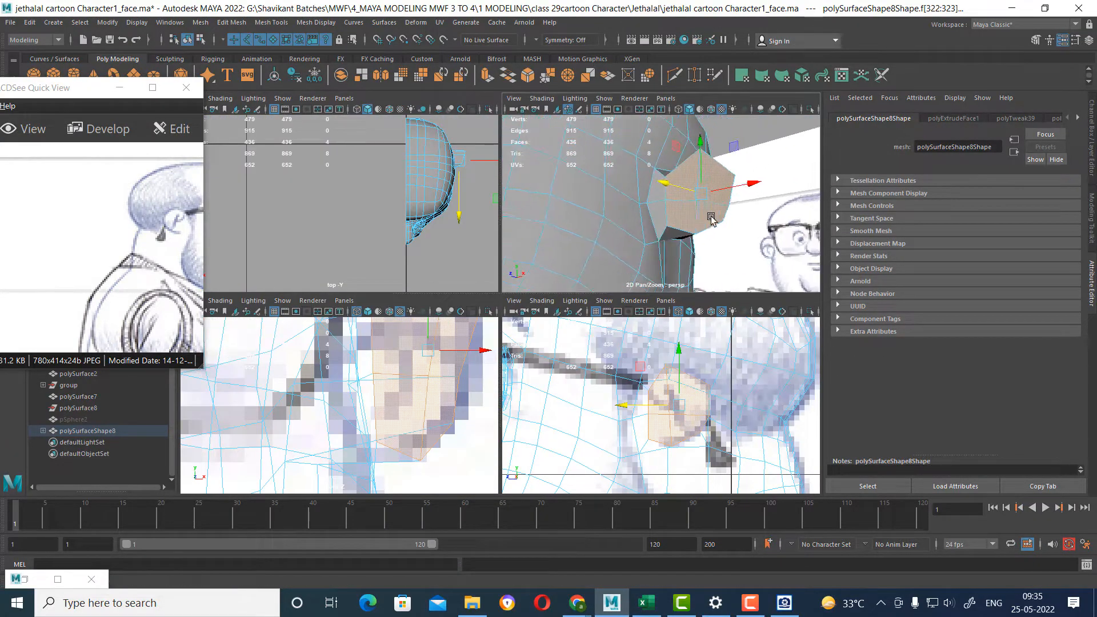
pyautogui.keyDown('shift'); pyautogui.moveTo(711, 219); pyautogui.dragTo(705, 213, button='right'); pyautogui.keyUp('shift')
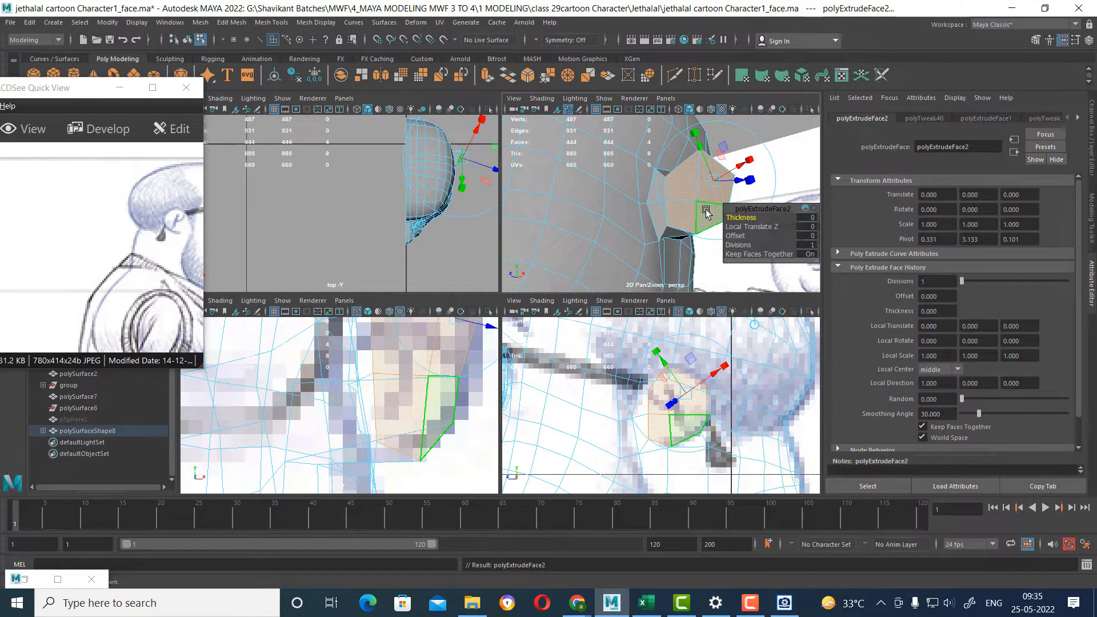
pyautogui.click(707, 210)
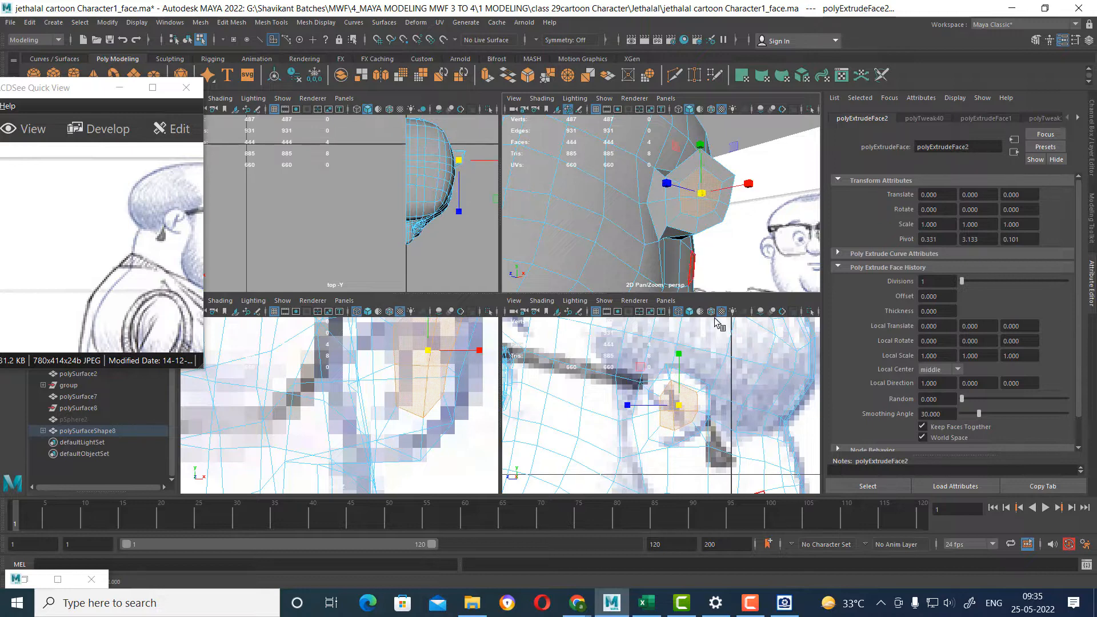
# Move the inset ear faces toward the head and slightly down in the front view, and slightly forward in the side view.
pyautogui.press('w')
pyautogui.scroll(2, 435, 392)
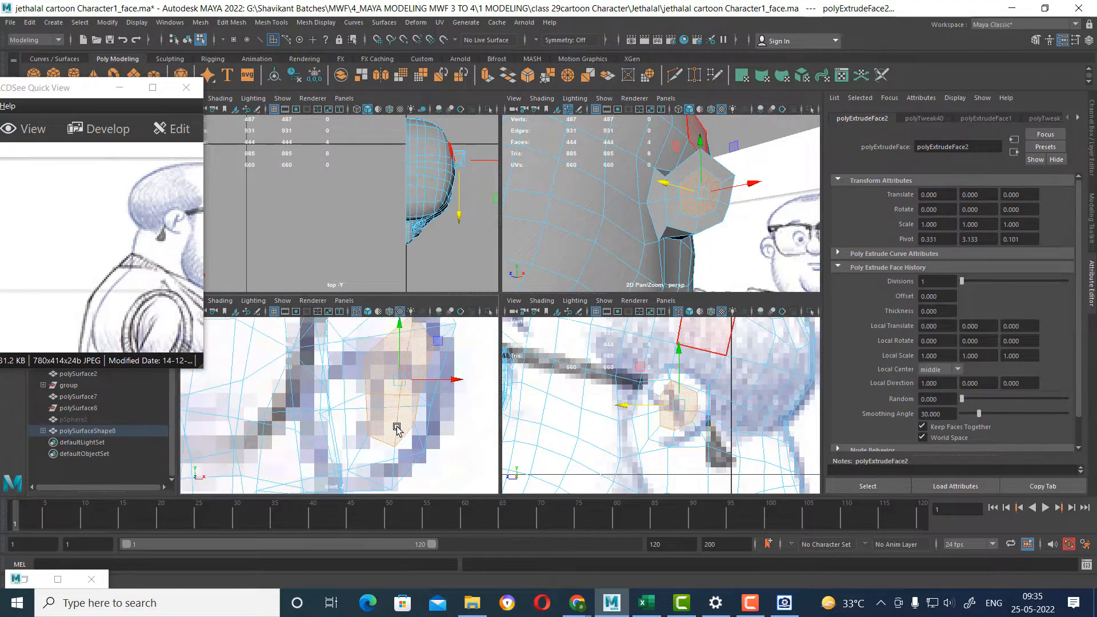
pyautogui.moveTo(405, 389); pyautogui.dragTo(392, 395)
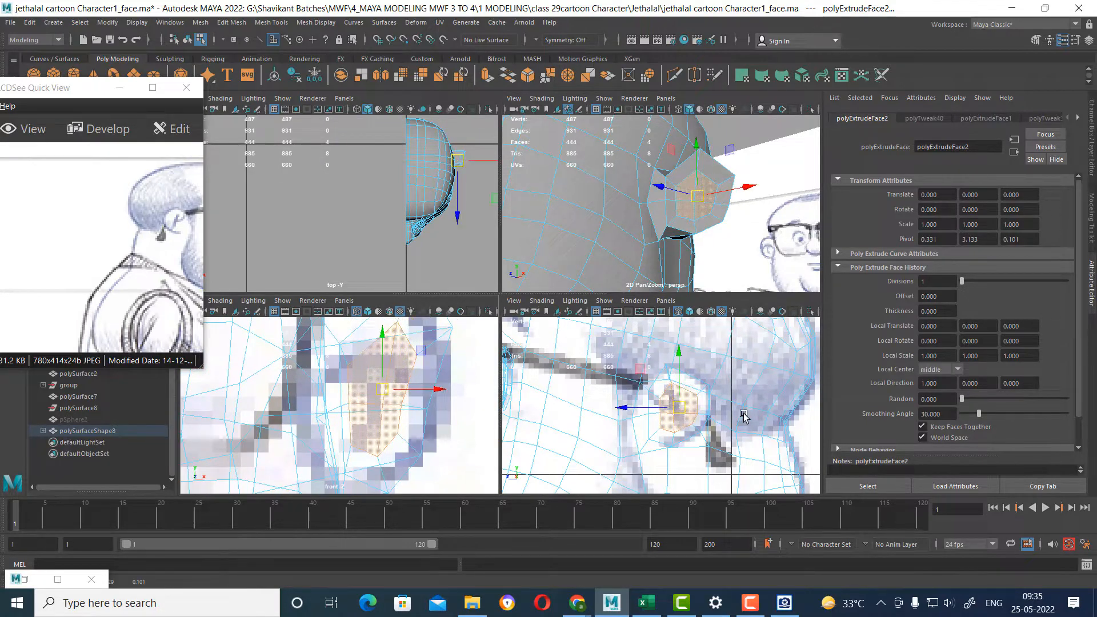
pyautogui.scroll(2, 691, 337)
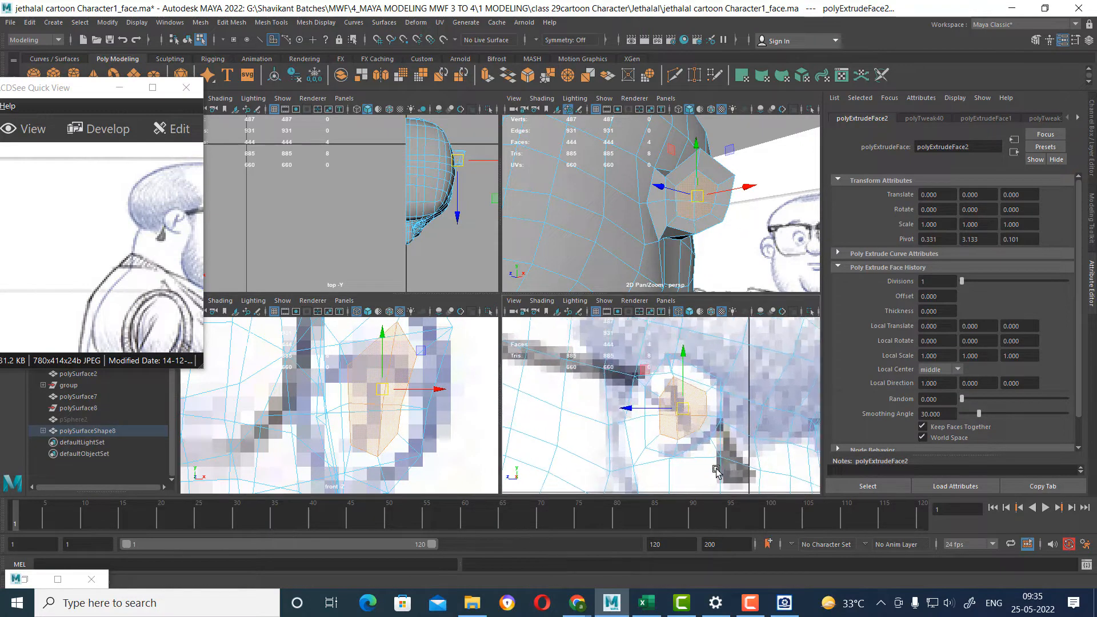
pyautogui.moveTo(677, 409); pyautogui.dragTo(677, 411)
pyautogui.keyDown('alt'); pyautogui.moveTo(733, 200); pyautogui.dragTo(756, 260); pyautogui.keyUp('alt')
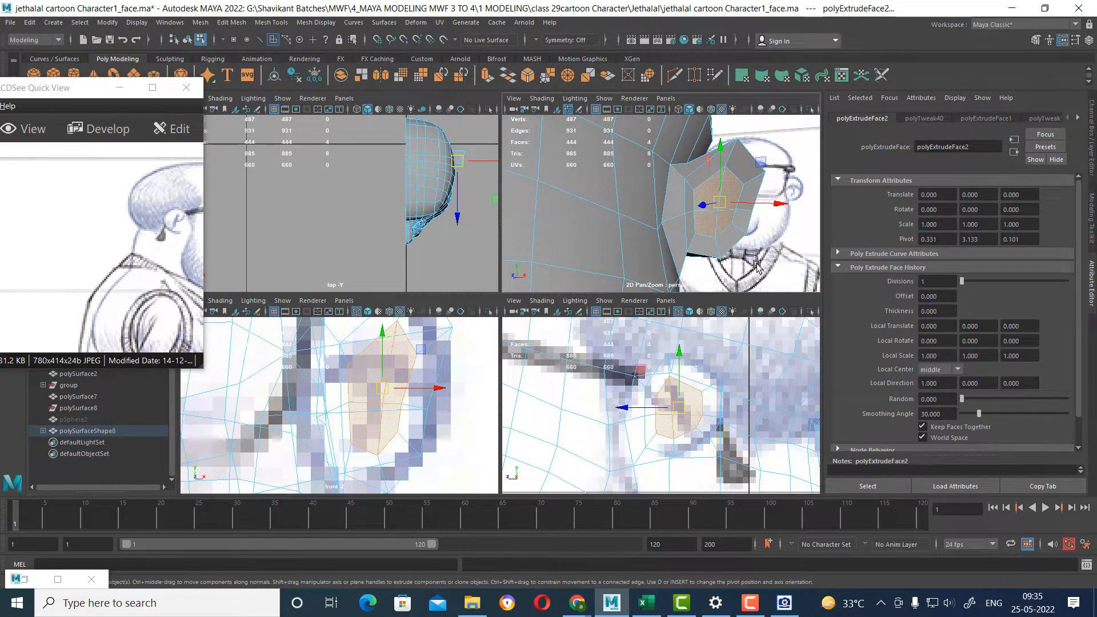
pyautogui.click(754, 178)
pyautogui.keyDown('shift'); pyautogui.click(754, 175); pyautogui.keyUp('shift')
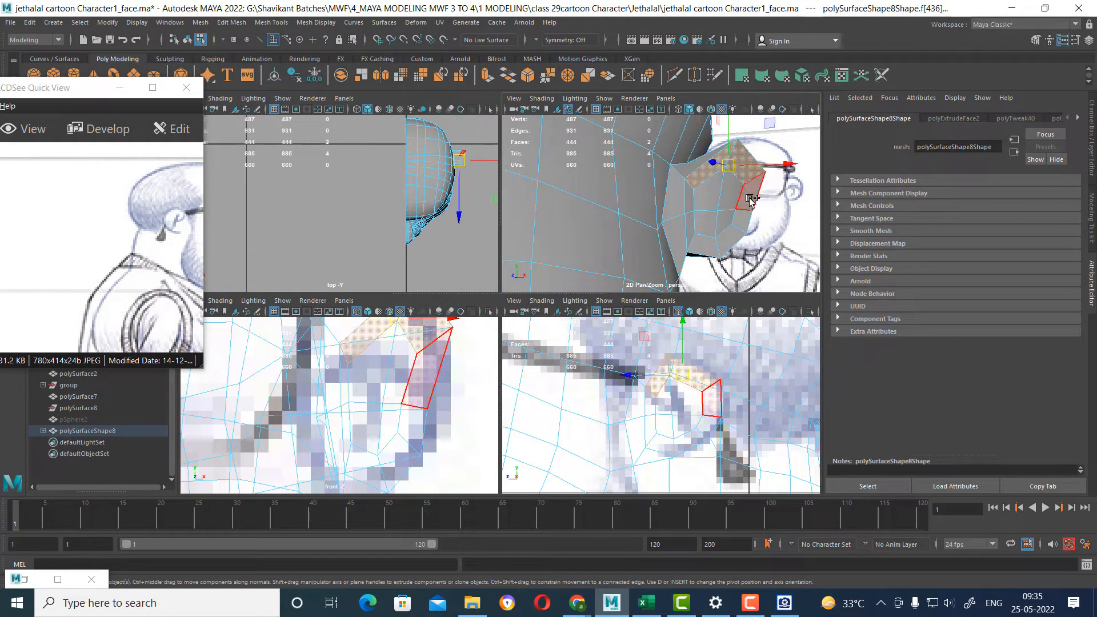
pyautogui.keyDown('shift'); pyautogui.click(750, 200); pyautogui.keyUp('shift')
pyautogui.keyDown('shift'); pyautogui.click(742, 221); pyautogui.keyUp('shift')
pyautogui.keyDown('shift'); pyautogui.click(732, 235); pyautogui.keyUp('shift')
pyautogui.keyDown('shift'); pyautogui.click(719, 243); pyautogui.keyUp('shift')
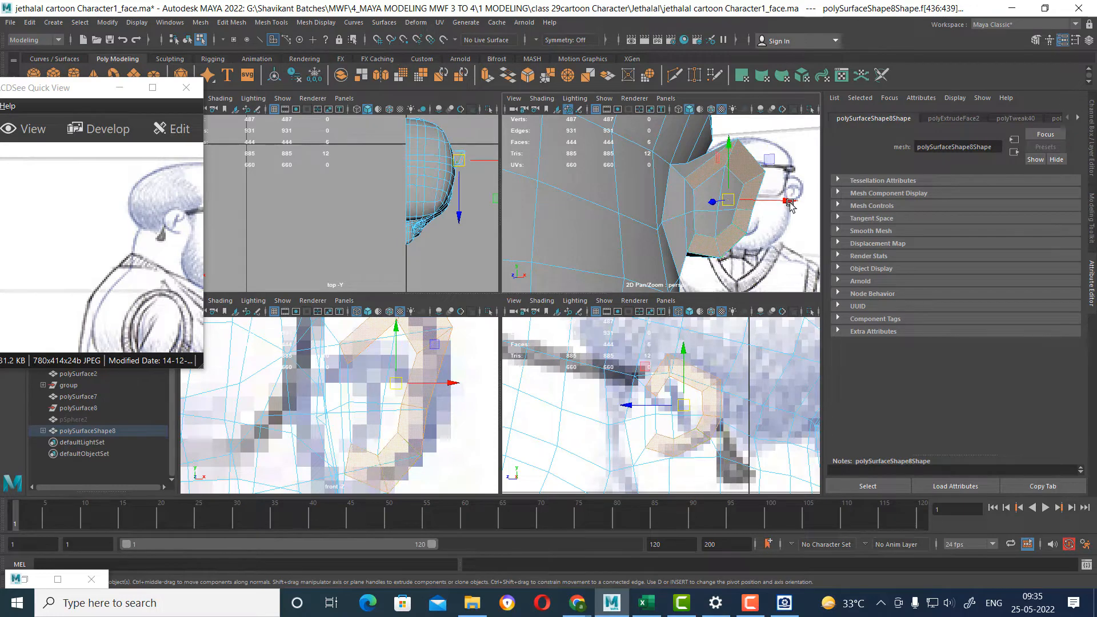
pyautogui.keyDown('alt'); pyautogui.moveTo(719, 243); pyautogui.dragTo(712, 217); pyautogui.keyUp('alt')
pyautogui.moveTo(708, 197); pyautogui.dragTo(651, 198, button='right')
pyautogui.click(708, 221)
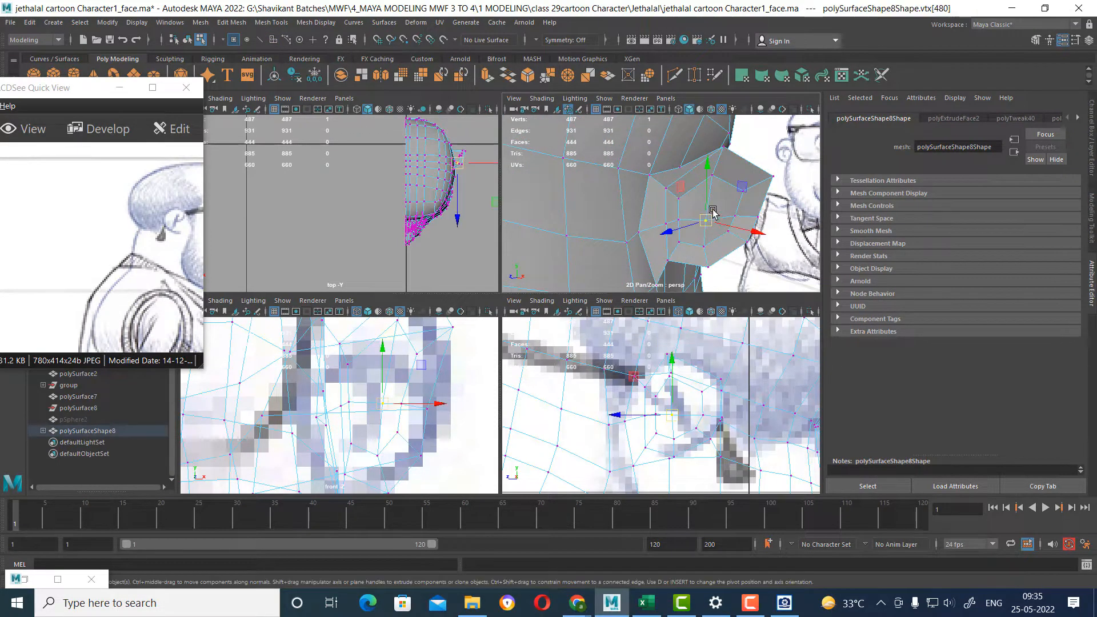
# Extrude the four inner ear faces, push them toward the head to form the ear hollow, and preview the mesh smoothed.
pyautogui.keyDown('ctrl'); pyautogui.moveTo(722, 191); pyautogui.dragTo(717, 244, button='right'); pyautogui.keyUp('ctrl')
pyautogui.keyDown('shift'); pyautogui.moveTo(732, 183); pyautogui.dragTo(702, 260, button='right'); pyautogui.keyUp('shift')
pyautogui.press('w')
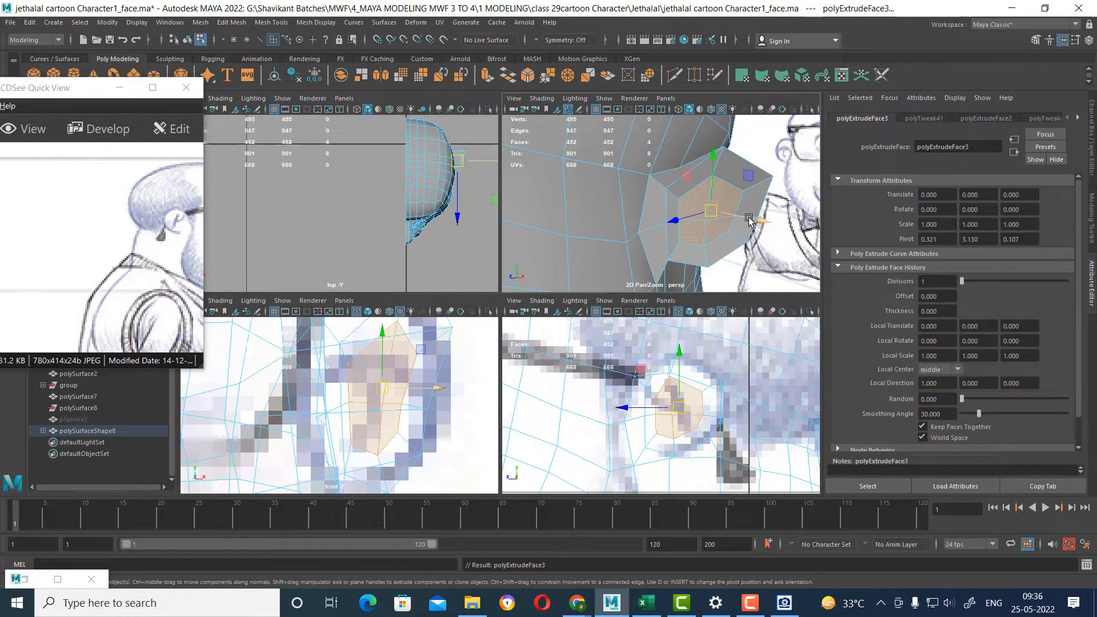
pyautogui.moveTo(753, 218)
pyautogui.mouseDown()
pyautogui.moveTo(651, 222)
pyautogui.moveTo(692, 224)
pyautogui.moveTo(758, 258)
pyautogui.mouseUp()
pyautogui.press('3')
pyautogui.press('1')
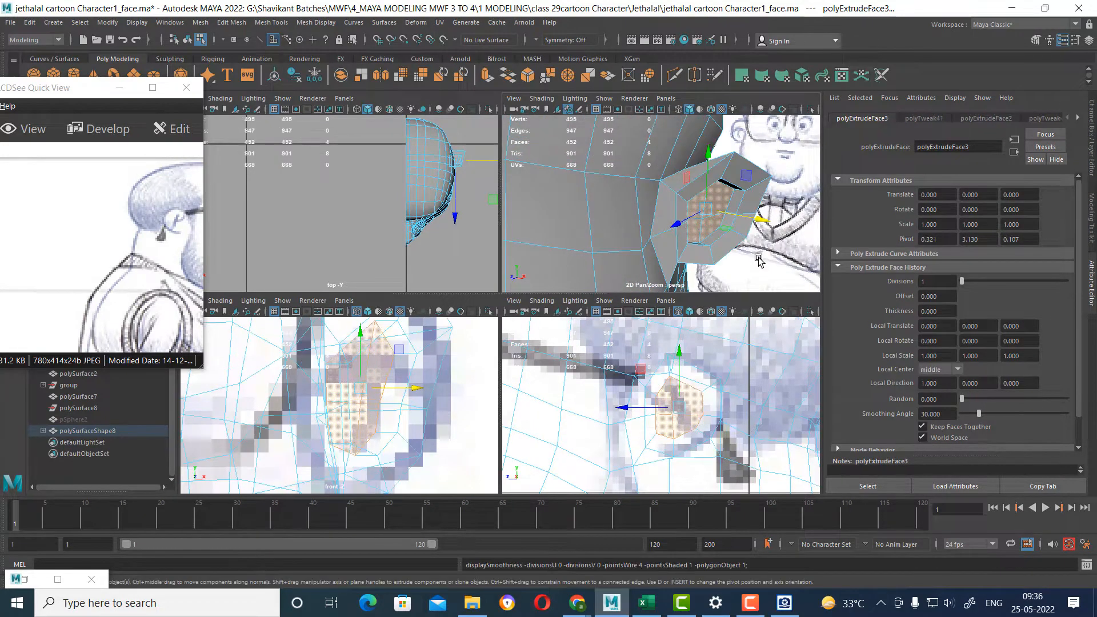
# Average the two selected vertices at the front of the ear hollow with Average Vertices.
pyautogui.scroll(5, 747, 234)
pyautogui.moveTo(700, 213); pyautogui.dragTo(657, 209, button='right')
pyautogui.click(711, 242)
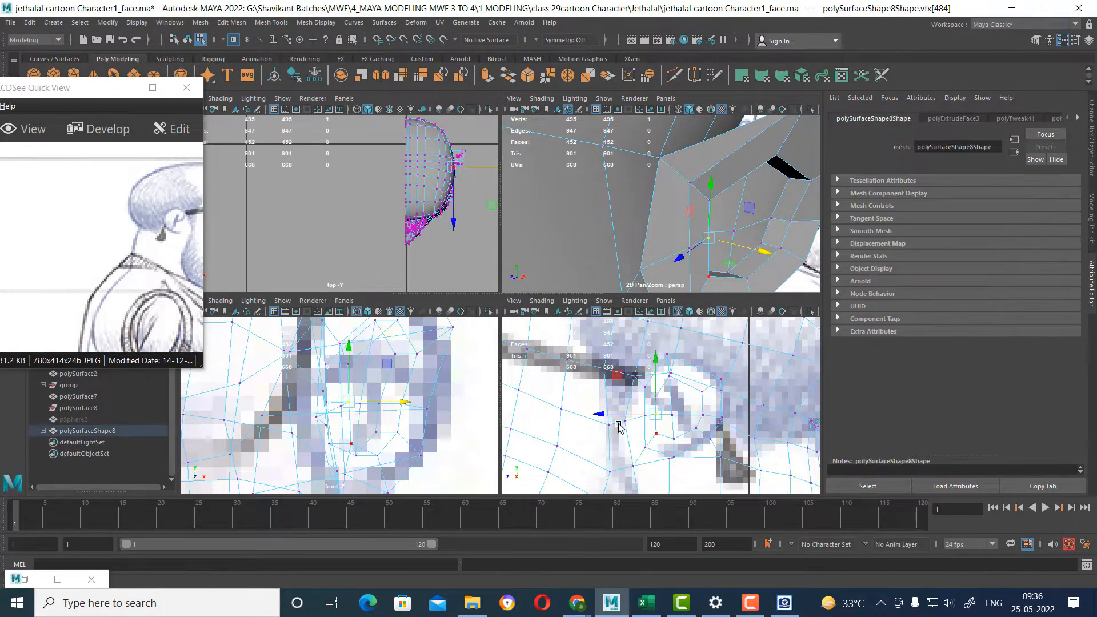
pyautogui.keyDown('alt'); pyautogui.moveTo(704, 197); pyautogui.dragTo(663, 196); pyautogui.keyUp('alt')
pyautogui.press('space')
pyautogui.keyDown('alt'); pyautogui.moveTo(505, 320); pyautogui.dragTo(614, 327); pyautogui.keyUp('alt')
pyautogui.keyDown('shift'); pyautogui.rightClick(604, 309); pyautogui.keyUp('shift')
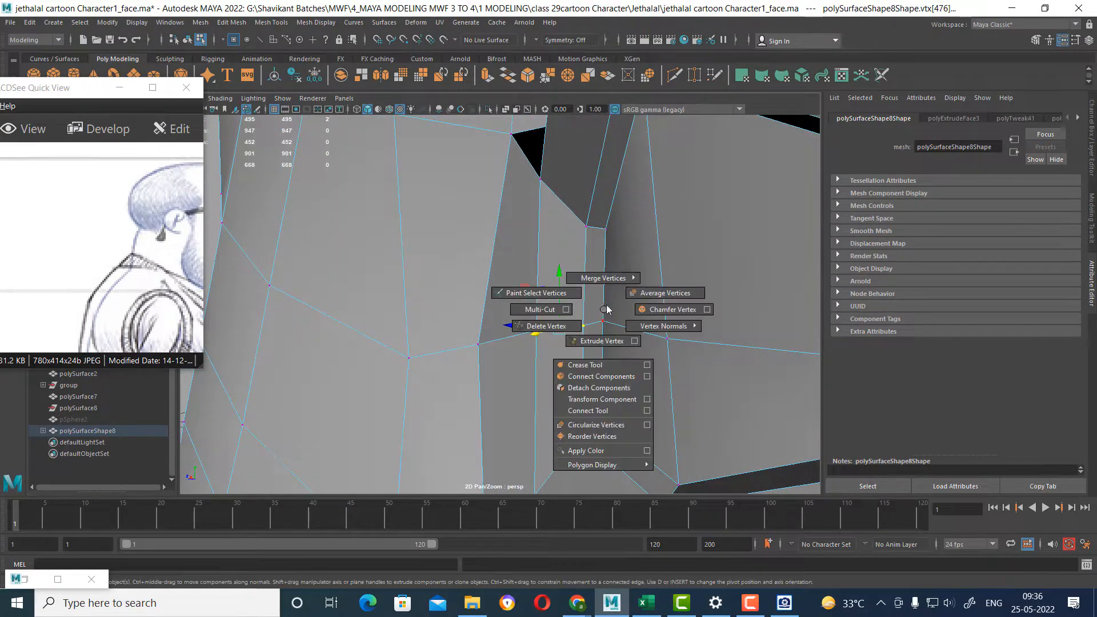
pyautogui.keyDown('shift'); pyautogui.moveTo(607, 306); pyautogui.dragTo(685, 268, button='right'); pyautogui.keyUp('shift')
pyautogui.press('w')
# Adjust the vertices along the lower front and upper edges of the ear rim, scaling one pair and repositioning another.
pyautogui.keyDown('alt'); pyautogui.moveTo(646, 318); pyautogui.dragTo(676, 411); pyautogui.keyUp('alt')
pyautogui.click(660, 416)
pyautogui.keyDown('alt'); pyautogui.keyDown('shift'); pyautogui.moveTo(666, 415); pyautogui.dragTo(693, 340, button='middle'); pyautogui.keyUp('shift'); pyautogui.keyUp('alt')
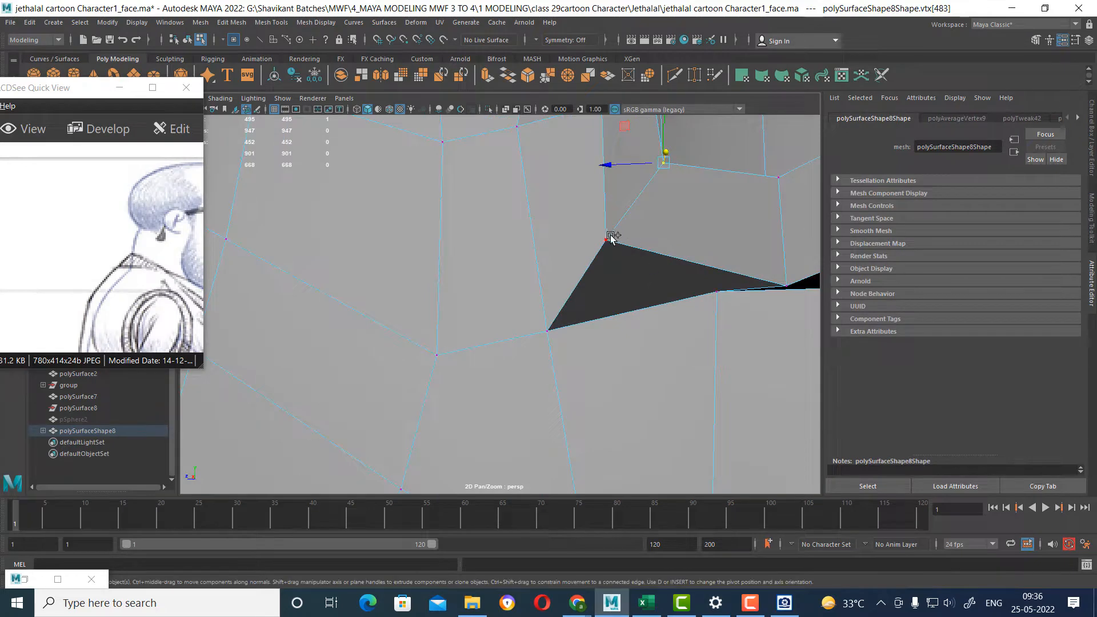
pyautogui.keyDown('alt'); pyautogui.moveTo(670, 276); pyautogui.dragTo(412, 269); pyautogui.keyUp('alt')
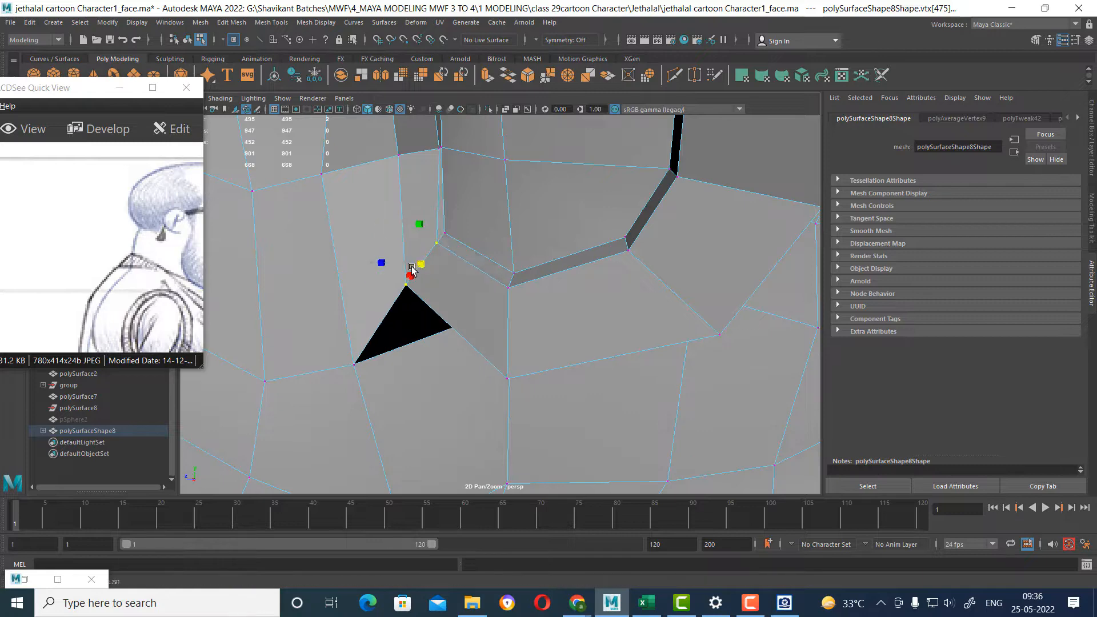
pyautogui.keyDown('alt'); pyautogui.moveTo(522, 286); pyautogui.dragTo(540, 257); pyautogui.keyUp('alt')
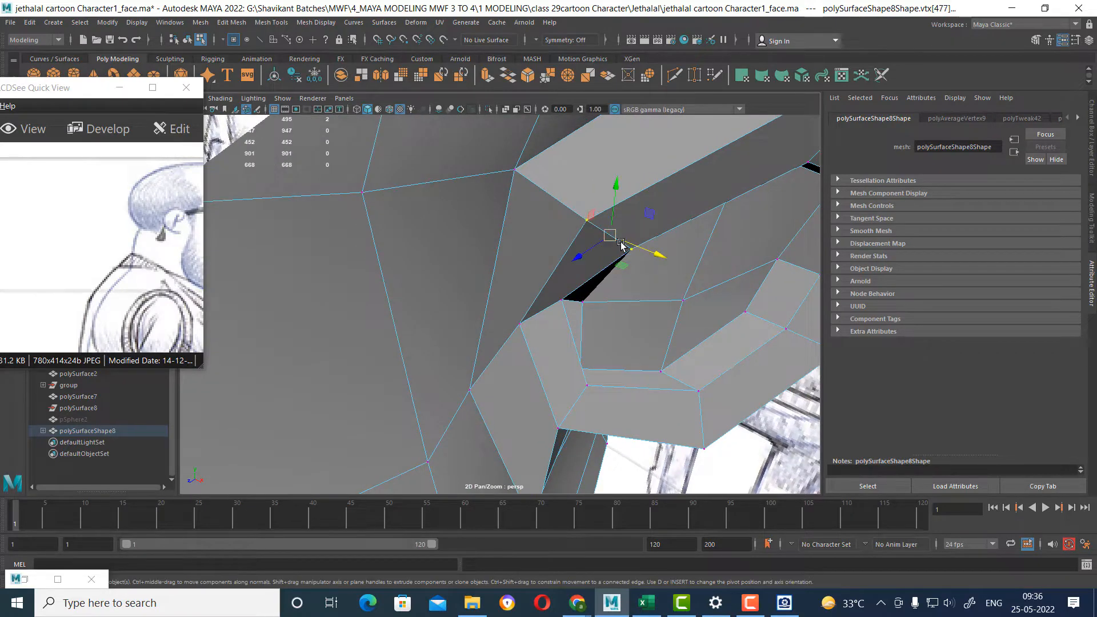
pyautogui.moveTo(612, 239); pyautogui.dragTo(600, 143)
pyautogui.scroll(-5, 588, 242)
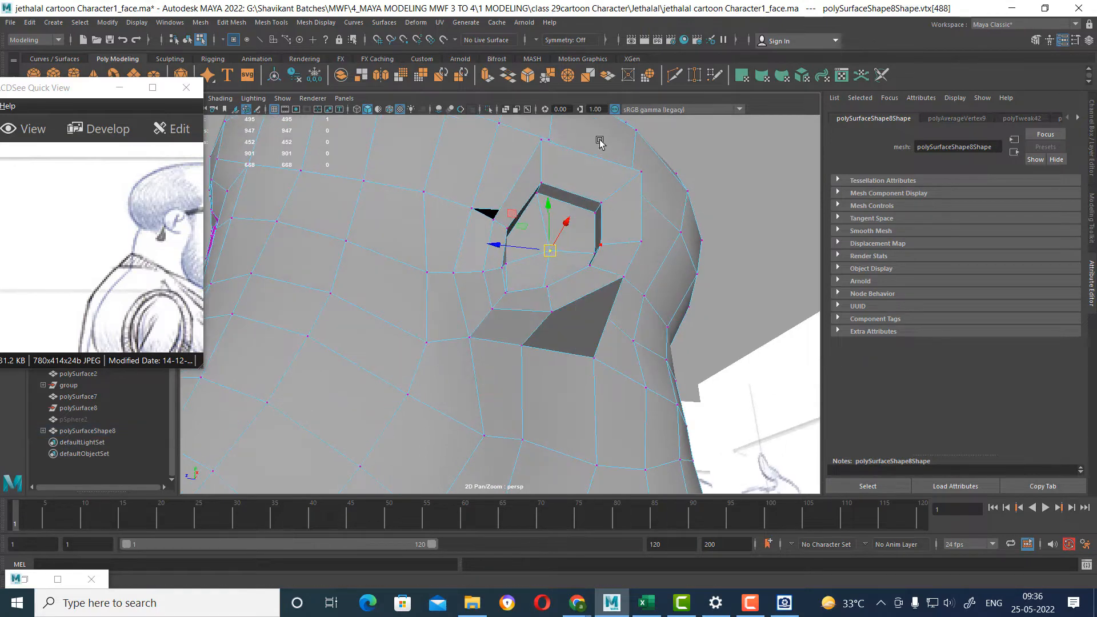
# Insert two edge loops around the ear, crossing its rim and back side.
pyautogui.click(607, 195)
pyautogui.keyDown('ctrl'); pyautogui.moveTo(619, 200); pyautogui.dragTo(663, 355, button='right'); pyautogui.keyUp('ctrl')
pyautogui.keyDown('alt'); pyautogui.moveTo(600, 270); pyautogui.dragTo(558, 307); pyautogui.keyUp('alt')
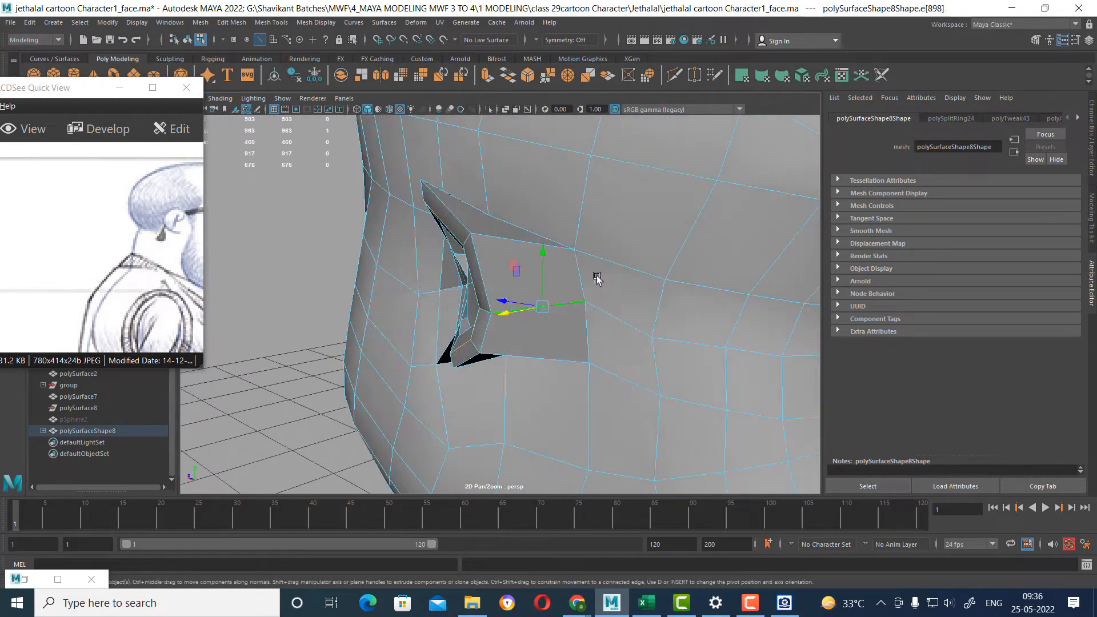
pyautogui.keyDown('ctrl'); pyautogui.moveTo(614, 240); pyautogui.dragTo(446, 366, button='right'); pyautogui.keyUp('ctrl')
pyautogui.keyDown('alt'); pyautogui.moveTo(666, 414); pyautogui.dragTo(458, 311); pyautogui.keyUp('alt')
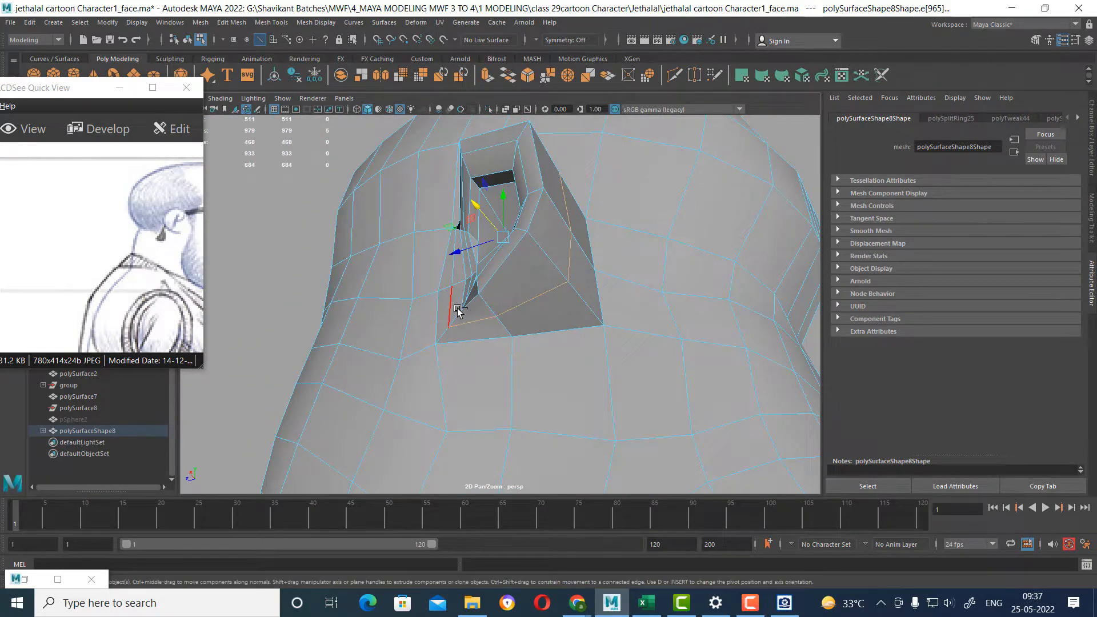
# Adjust the edges behind the ear, show the mesh smoothed, and insert another edge loop around the ear.
pyautogui.moveTo(531, 230); pyautogui.dragTo(678, 379)
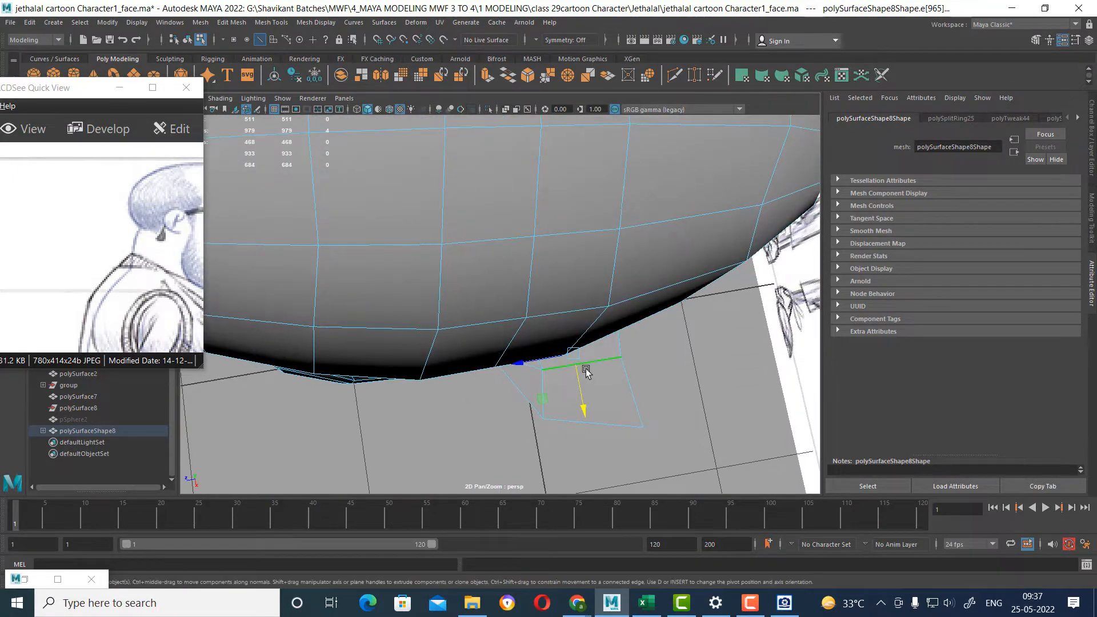
pyautogui.keyDown('alt'); pyautogui.moveTo(577, 361); pyautogui.dragTo(533, 320); pyautogui.keyUp('alt')
pyautogui.press('3')
pyautogui.keyDown('ctrl'); pyautogui.moveTo(611, 252); pyautogui.dragTo(554, 324, button='right'); pyautogui.keyUp('ctrl')
pyautogui.keyDown('alt'); pyautogui.moveTo(550, 353); pyautogui.dragTo(591, 321); pyautogui.keyUp('alt')
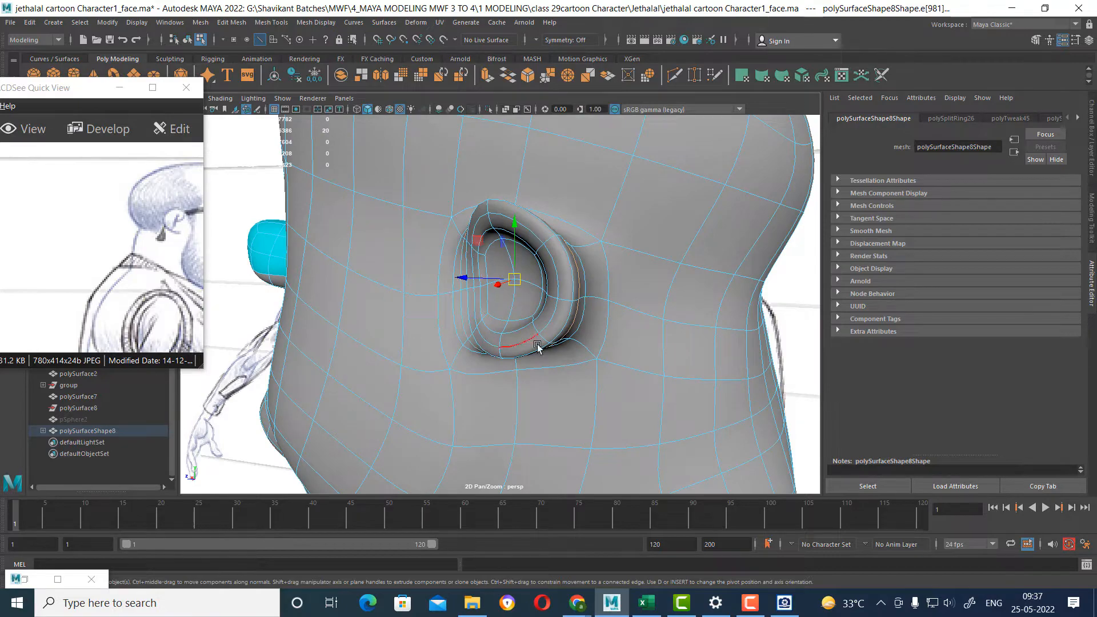
# Move the edge loop behind the ear's outer rim along the head's sideways axis to refine the rim's shape.
pyautogui.keyDown('alt'); pyautogui.moveTo(537, 346); pyautogui.dragTo(645, 309); pyautogui.keyUp('alt')
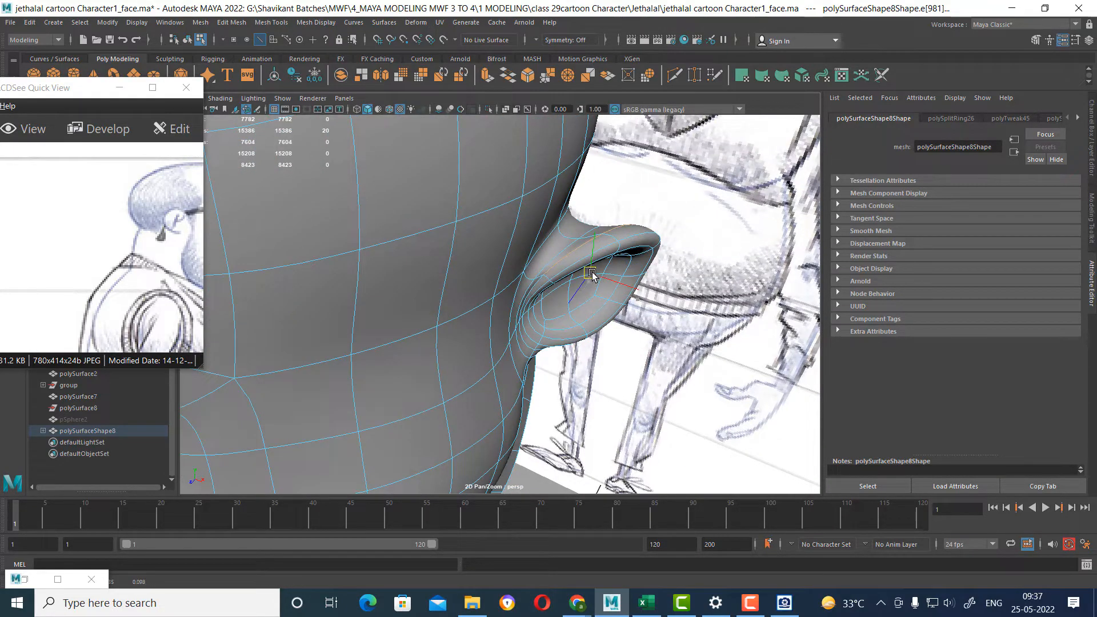
pyautogui.keyDown('alt'); pyautogui.moveTo(592, 276); pyautogui.dragTo(667, 369); pyautogui.keyUp('alt')
pyautogui.moveTo(616, 313); pyautogui.dragTo(586, 367)
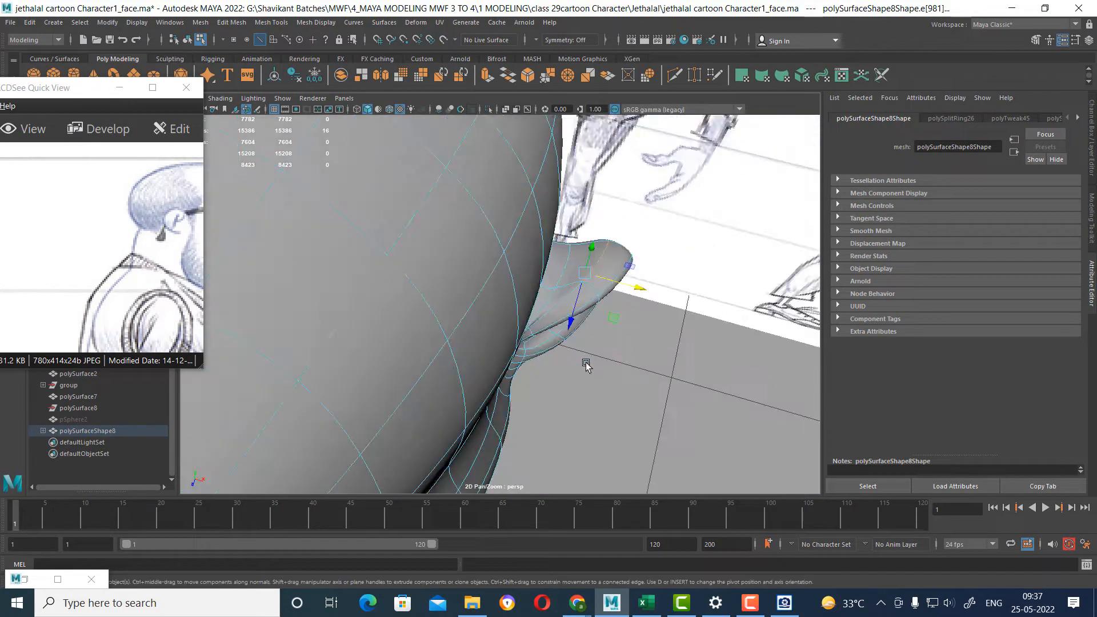
pyautogui.moveTo(620, 284); pyautogui.dragTo(231, 295)
pyautogui.keyDown('alt'); pyautogui.moveTo(554, 327); pyautogui.dragTo(625, 362); pyautogui.keyUp('alt')
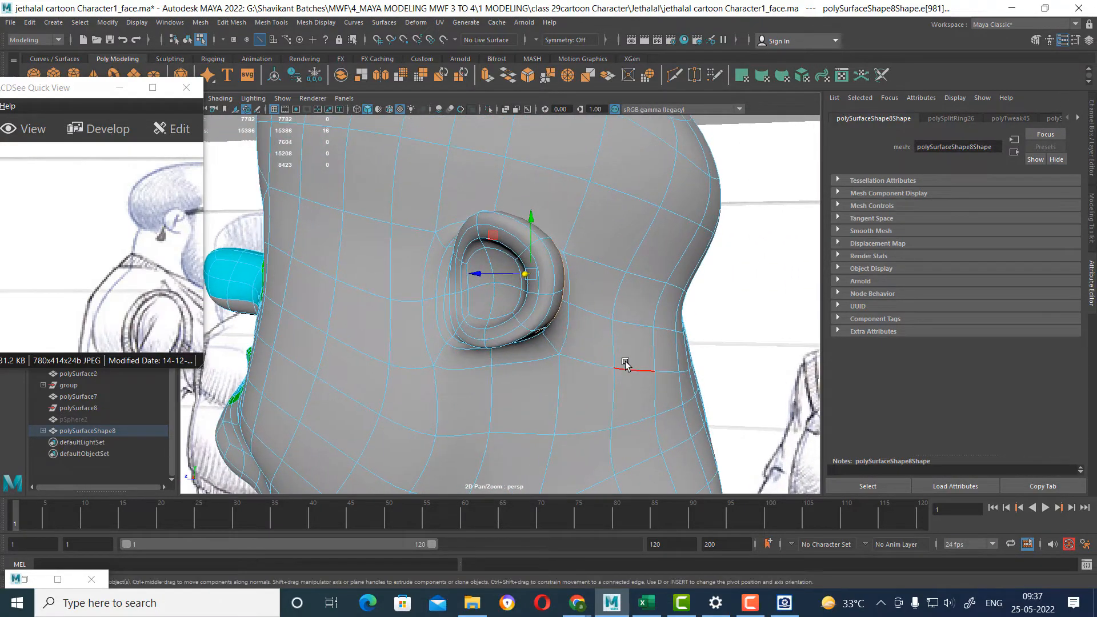
# Examine the ear outline against the side-view sketch and the ear in the open reference image.
pyautogui.press('space')
pyautogui.keyDown('alt'); pyautogui.moveTo(745, 438); pyautogui.dragTo(691, 388, button='middle'); pyautogui.keyUp('alt')
pyautogui.click(691, 388)
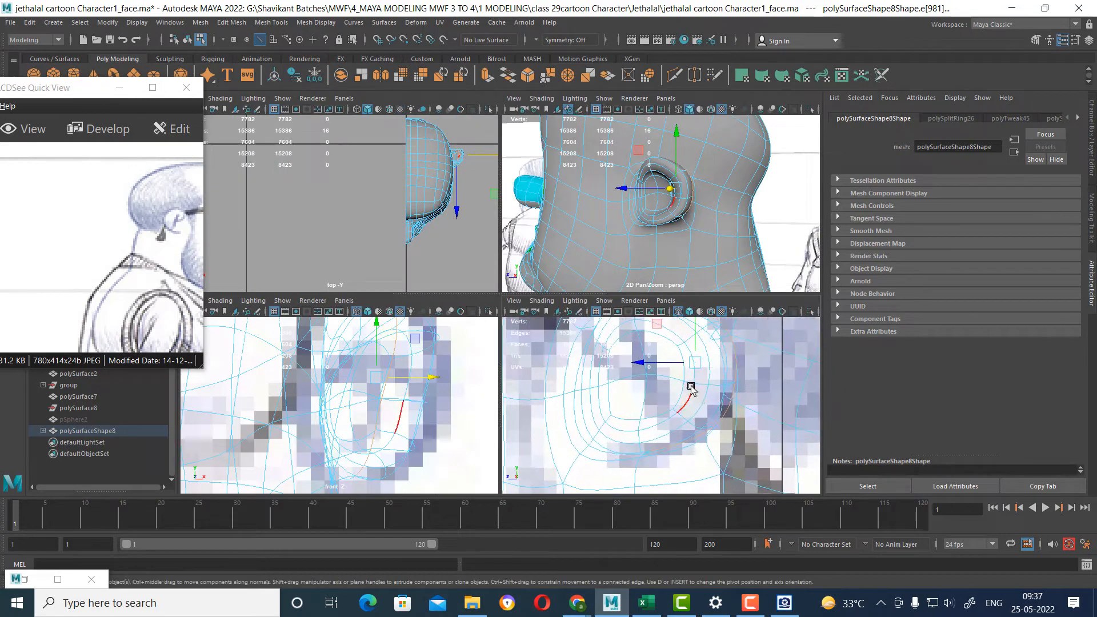
pyautogui.keyDown('alt'); pyautogui.moveTo(718, 380); pyautogui.dragTo(706, 405, button='right'); pyautogui.keyUp('alt')
pyautogui.keyDown('alt'); pyautogui.moveTo(706, 404); pyautogui.dragTo(709, 420, button='middle'); pyautogui.keyUp('alt')
pyautogui.moveTo(702, 415); pyautogui.dragTo(616, 272, button='right')
pyautogui.scroll(1, 700, 358)
pyautogui.moveTo(138, 237); pyautogui.dragTo(67, 244)
pyautogui.scroll(3, 611, 417)
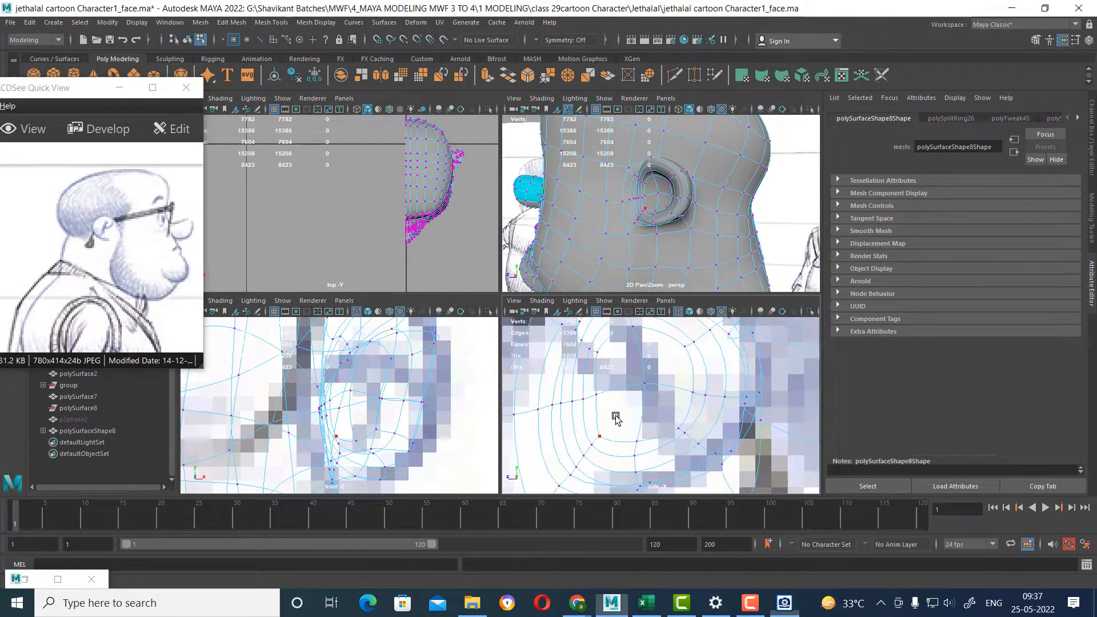
# Select the upper rear vertex of the inner ear rim, turn on soft selection and reduce its falloff radius.
pyautogui.click(686, 346)
pyautogui.scroll(3, 720, 162)
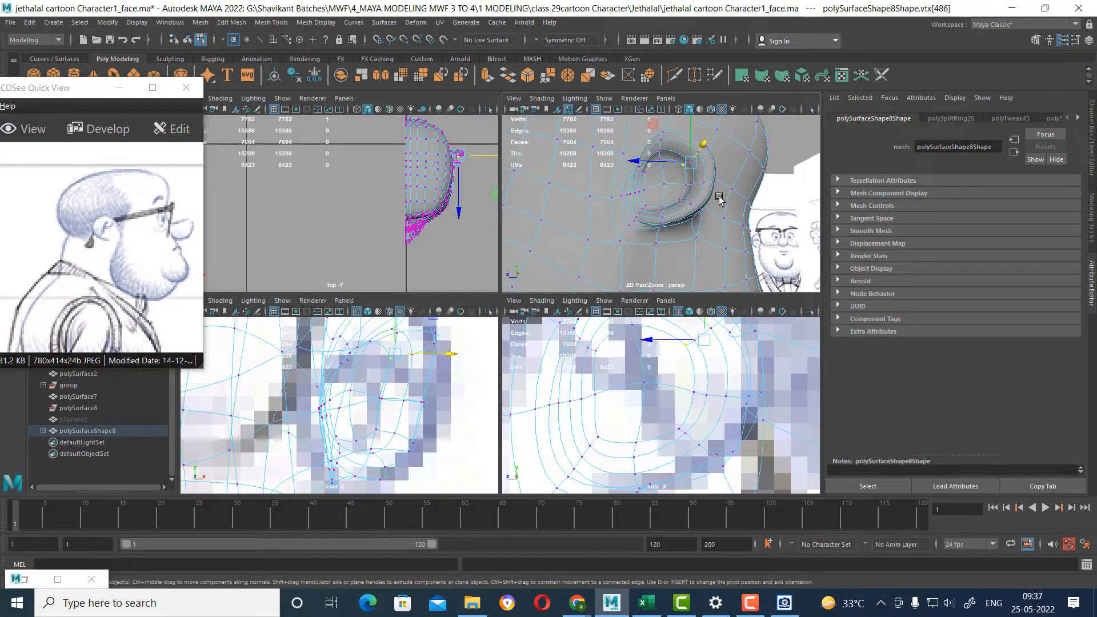
pyautogui.keyDown('alt'); pyautogui.moveTo(706, 214); pyautogui.dragTo(727, 198); pyautogui.keyUp('alt')
pyautogui.scroll(5, 727, 236)
pyautogui.scroll(-2, 734, 213)
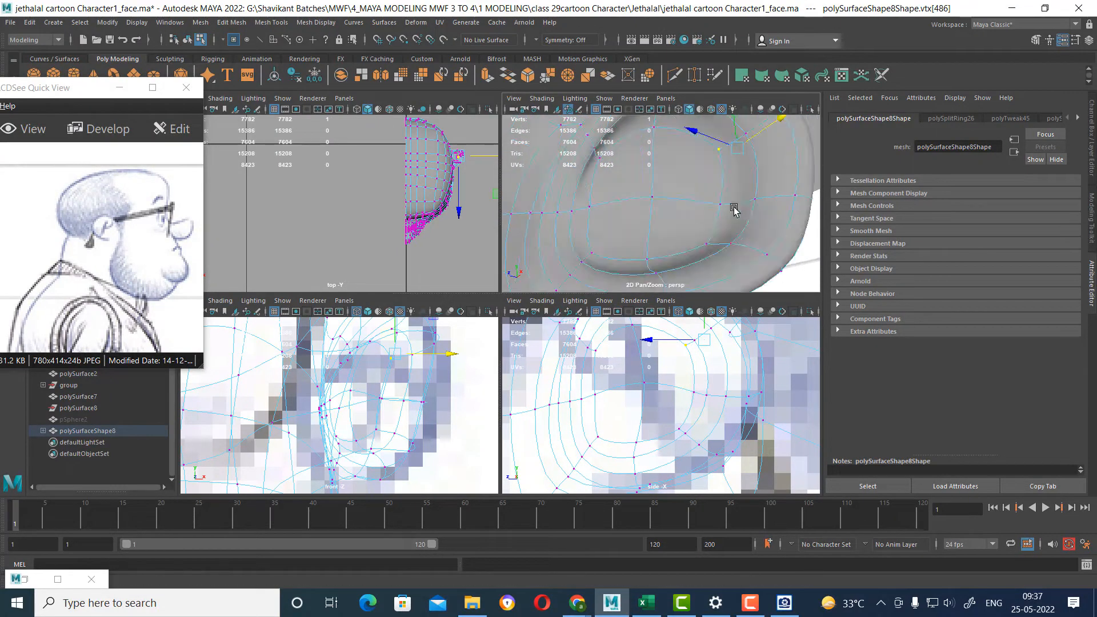
pyautogui.click(755, 200)
pyautogui.click(746, 135)
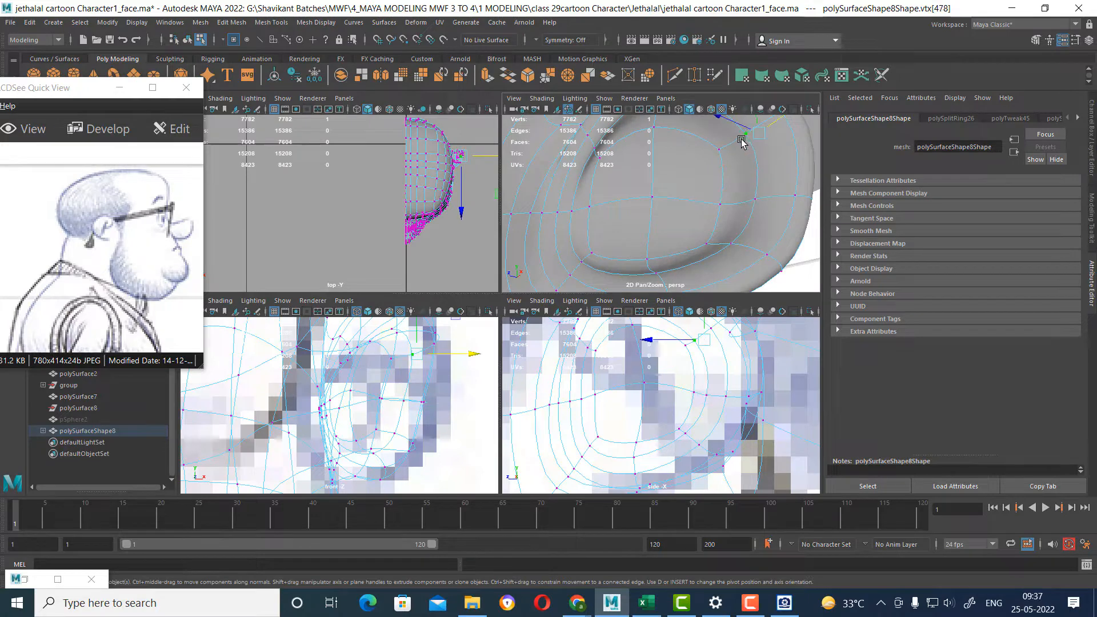
pyautogui.press('b')
pyautogui.scroll(-3, 750, 209)
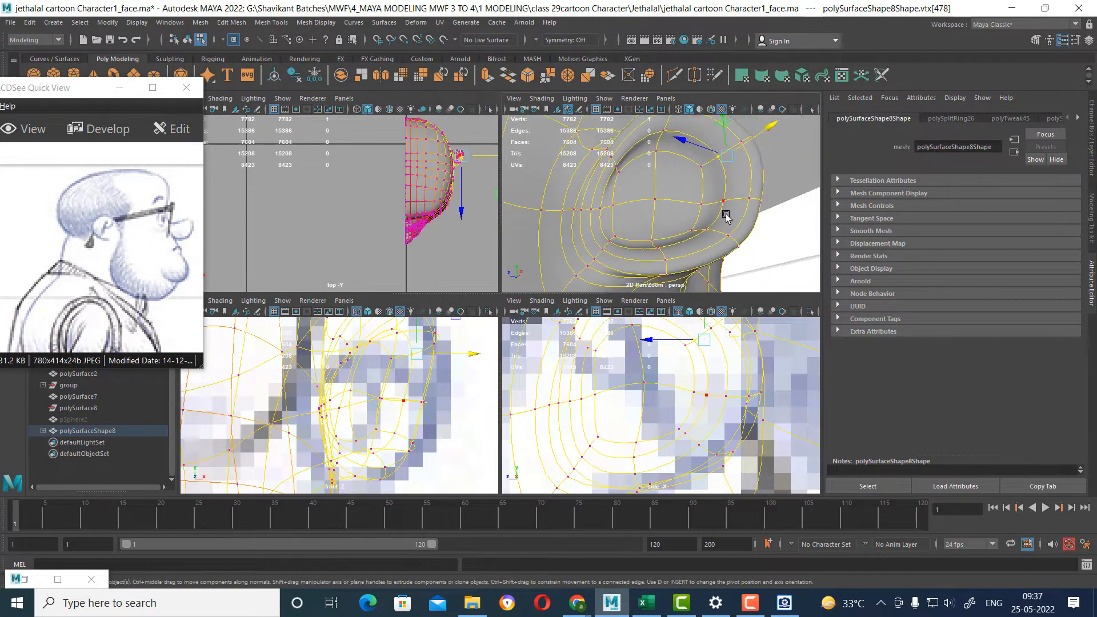
pyautogui.press('b')
pyautogui.moveTo(780, 154); pyautogui.dragTo(464, 233)
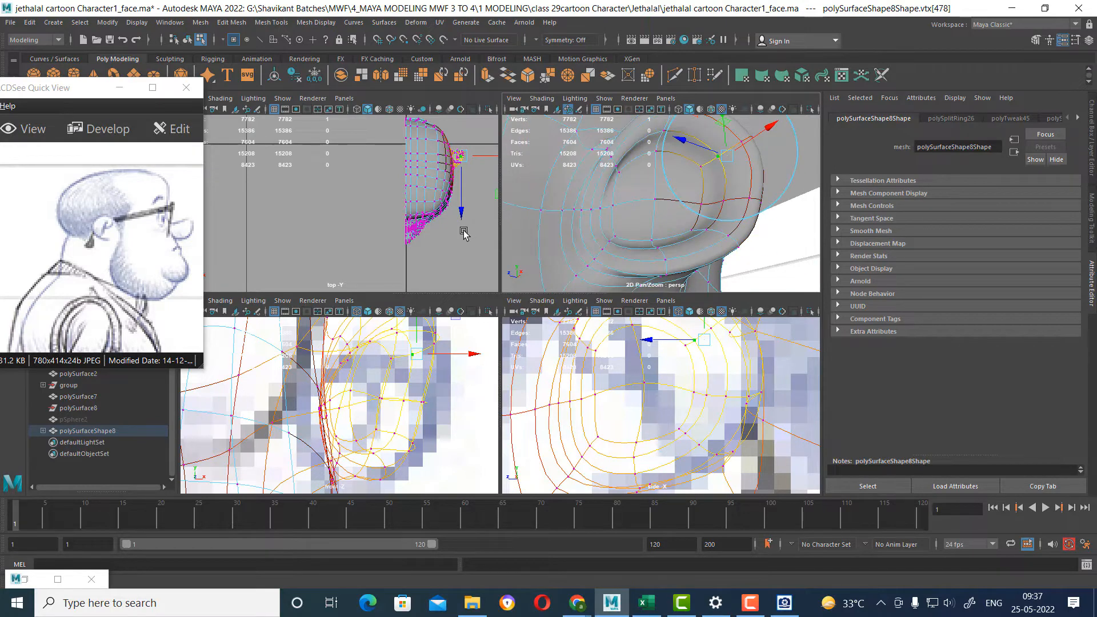
# Move the inner ear rim's upper rear and top vertices forward and down using soft selection in the side view.
pyautogui.moveTo(703, 347); pyautogui.dragTo(642, 370)
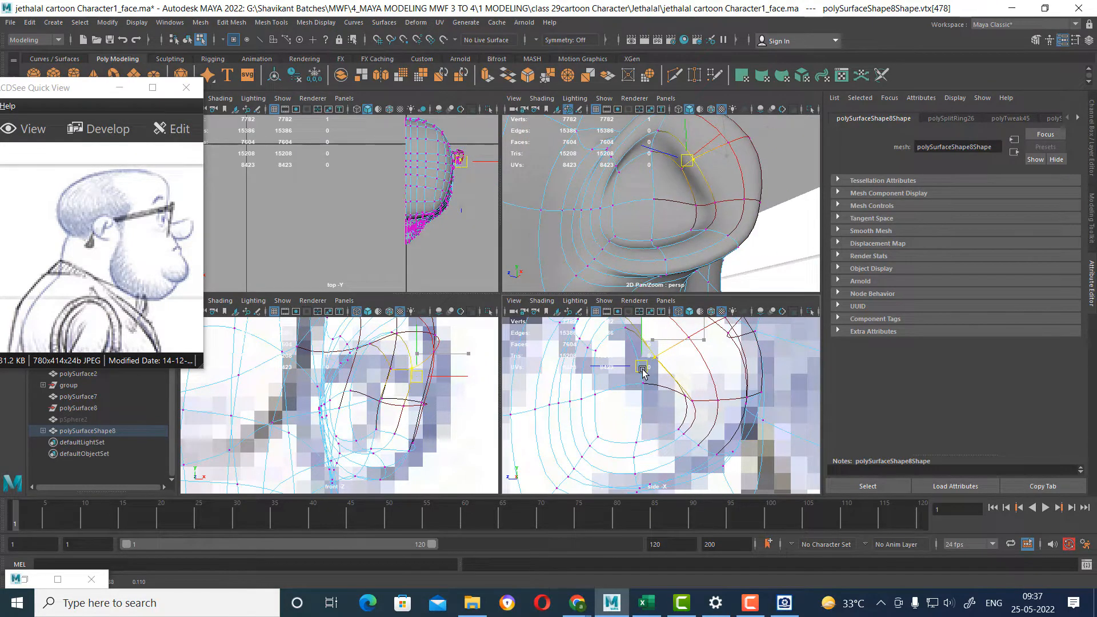
pyautogui.keyDown('alt'); pyautogui.moveTo(691, 176); pyautogui.dragTo(682, 179); pyautogui.keyUp('alt')
pyautogui.click(675, 169)
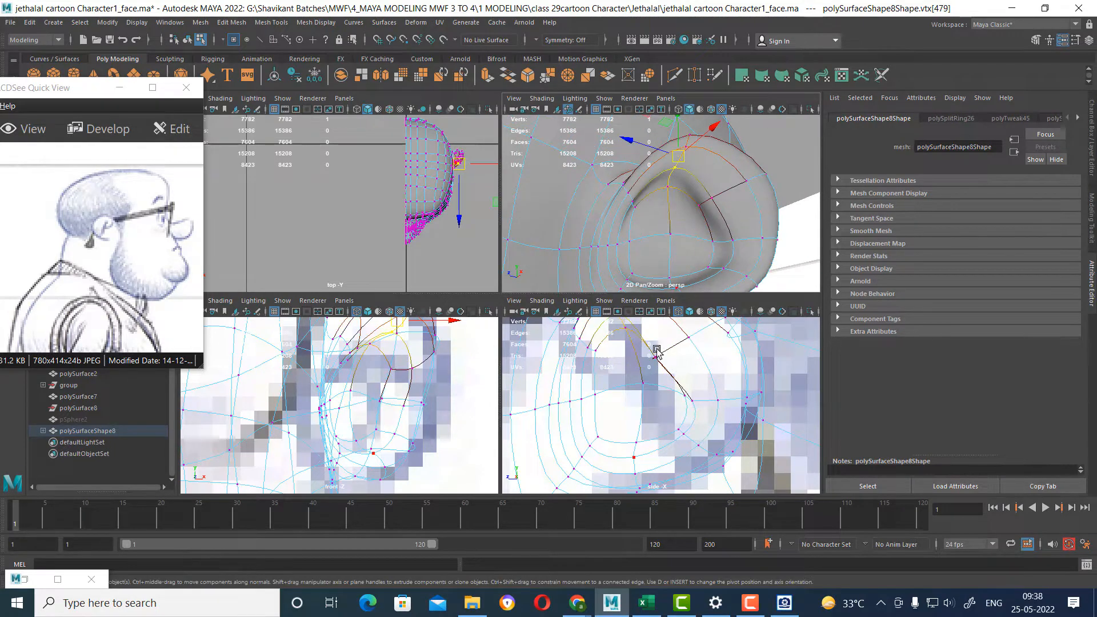
pyautogui.scroll(2, 640, 338)
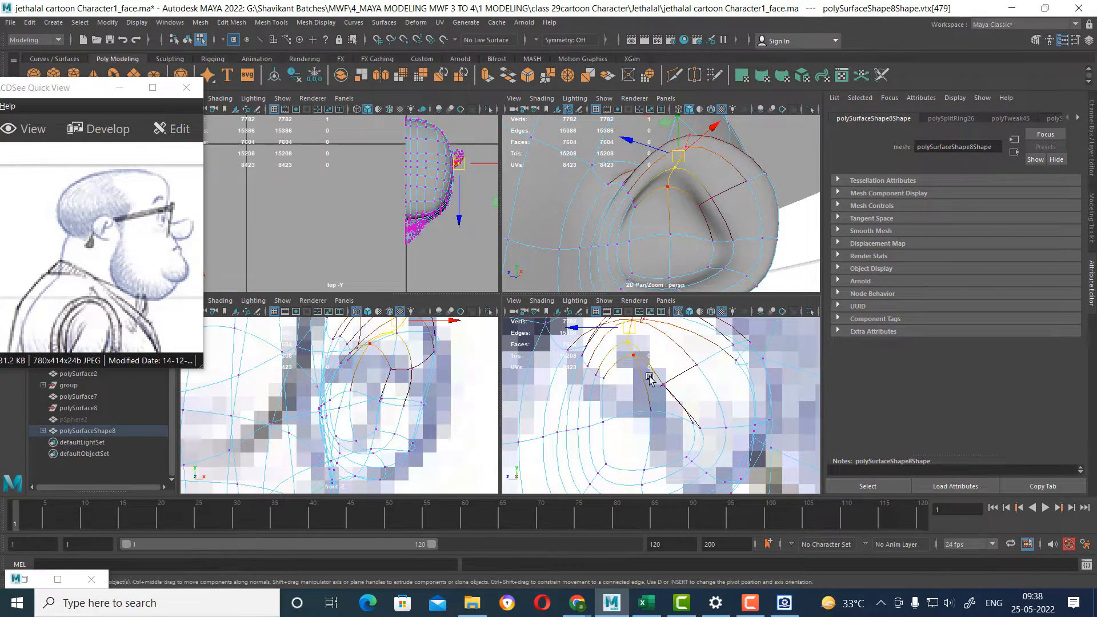
pyautogui.scroll(-5, 650, 377)
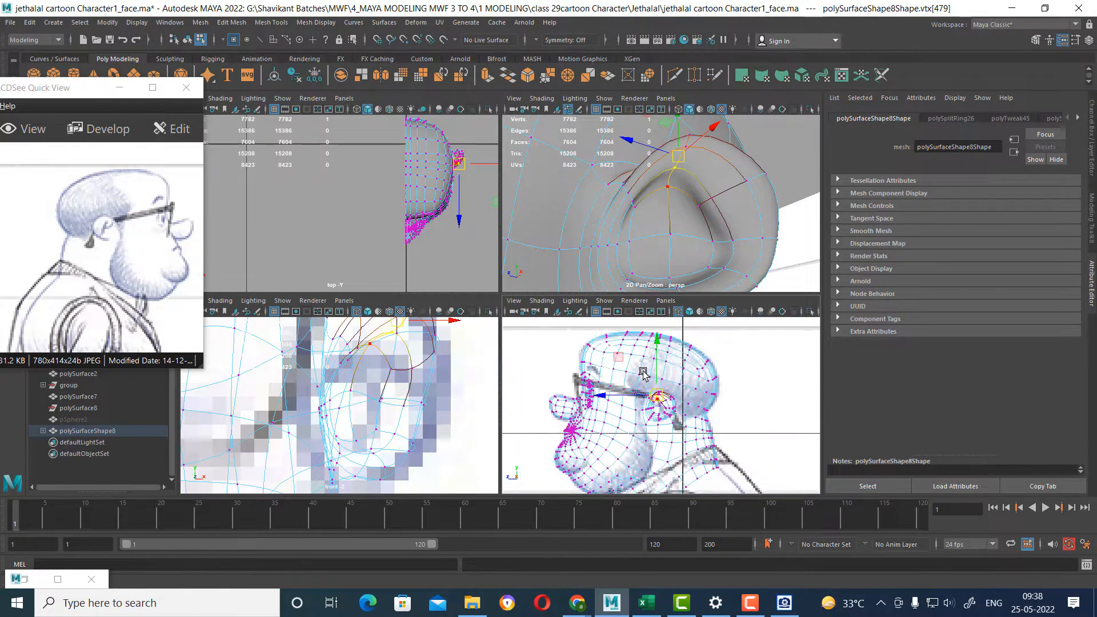
pyautogui.scroll(4, 645, 383)
pyautogui.moveTo(651, 386); pyautogui.dragTo(648, 394)
pyautogui.scroll(3, 700, 433)
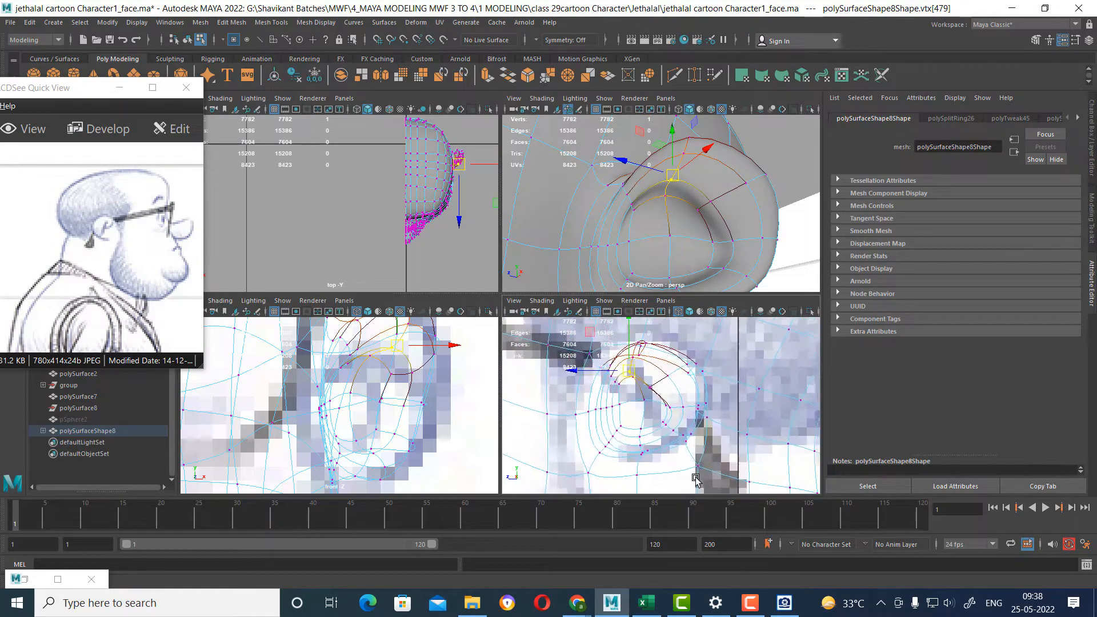
# Adjust the upper rear and lower rear vertices of the ear's outer rim to follow the side-view sketch.
pyautogui.scroll(2, 665, 423)
pyautogui.click(669, 425)
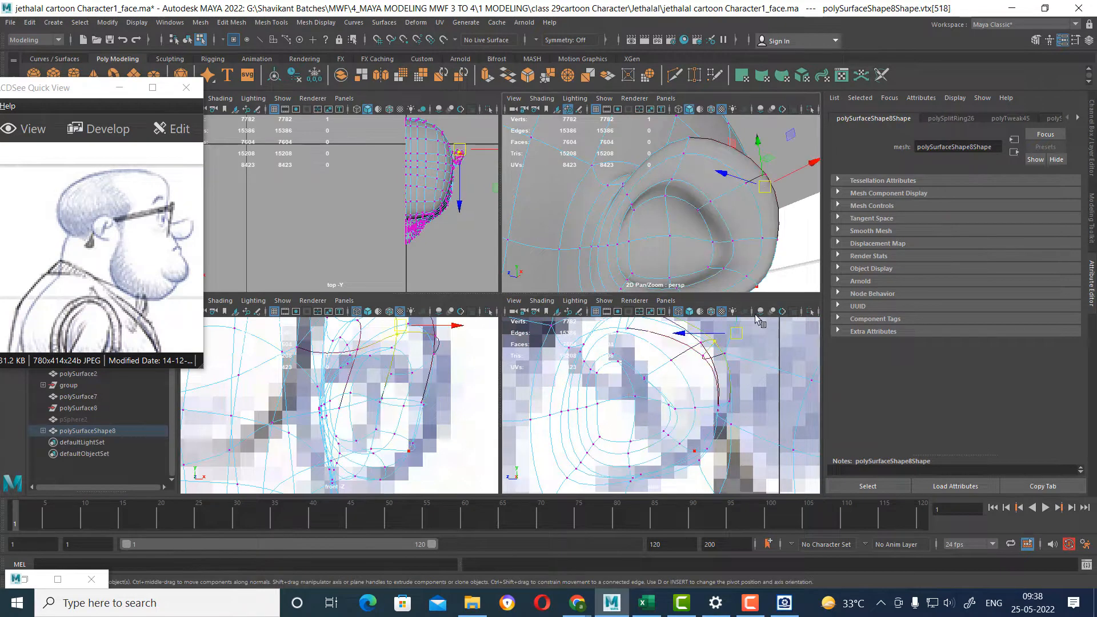
pyautogui.click(697, 456)
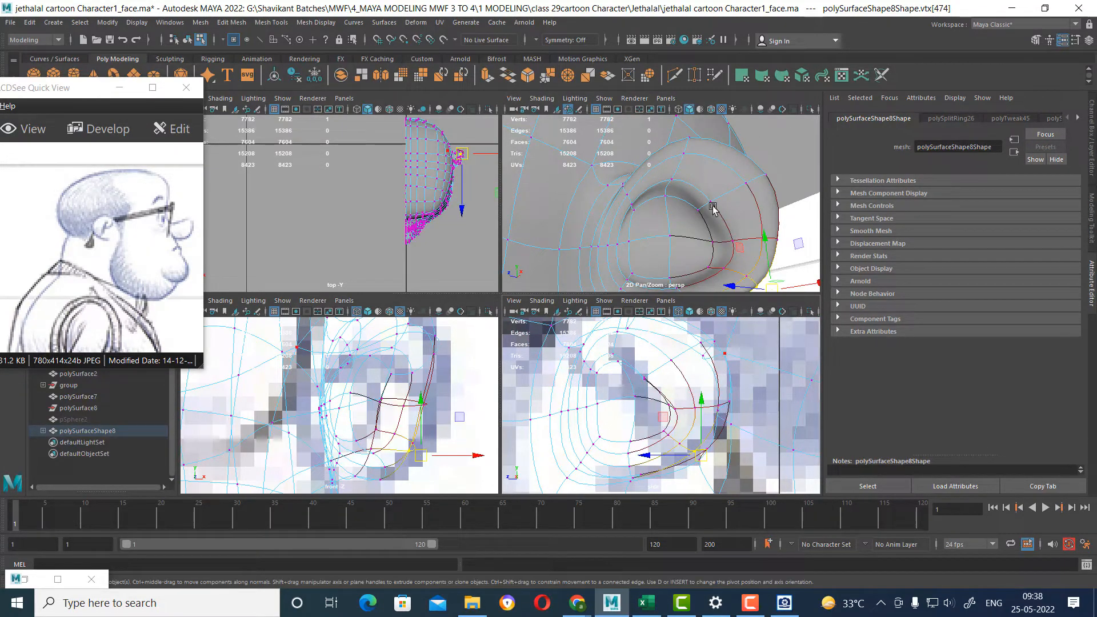
# Move the rear middle vertex of the inner ear rim forward in the side view and check the ear in perspective.
pyautogui.scroll(4, 737, 224)
pyautogui.scroll(-2, 765, 256)
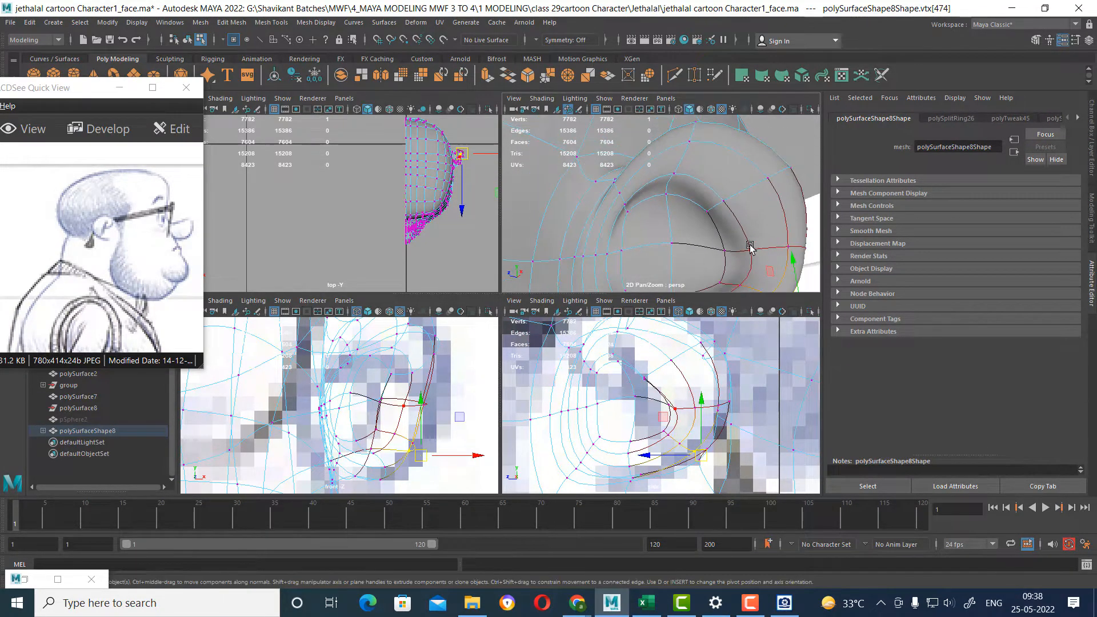
pyautogui.click(750, 250)
pyautogui.moveTo(699, 416); pyautogui.dragTo(659, 415)
pyautogui.scroll(-4, 700, 234)
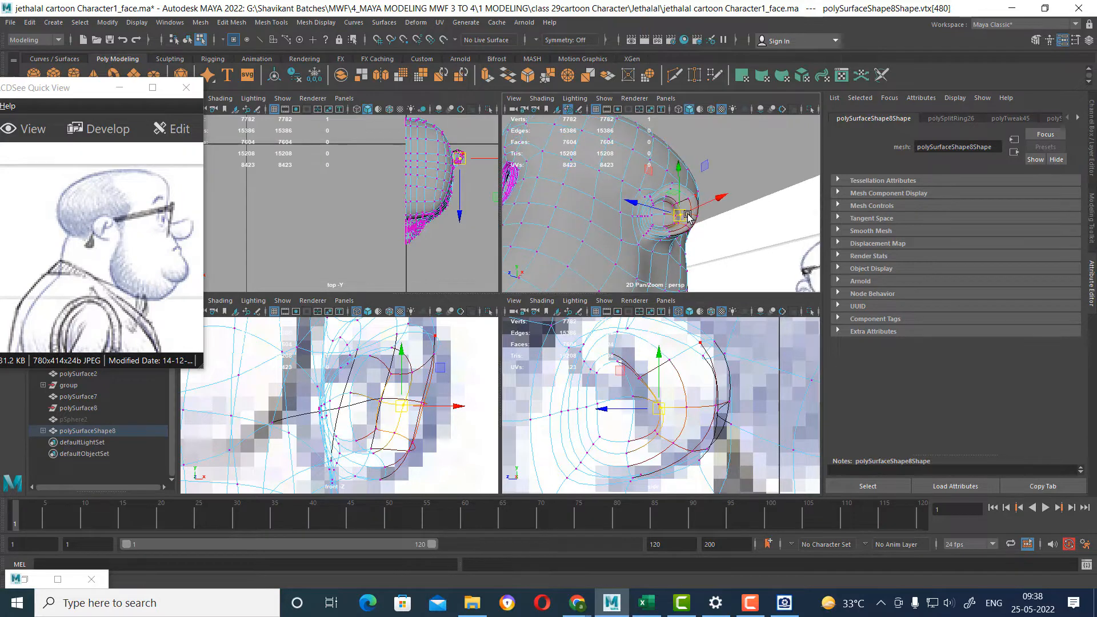
pyautogui.press('space')
pyautogui.scroll(4, 657, 311)
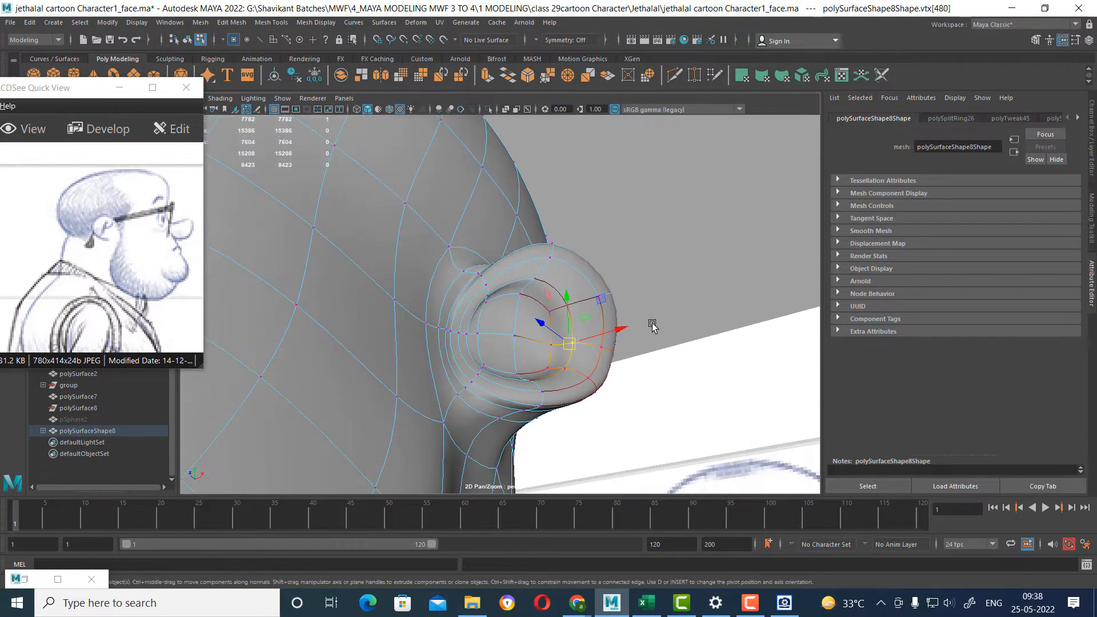
# Examine the ear's inner rim edges in both the unsmoothed and smoothed mesh display.
pyautogui.keyDown('alt'); pyautogui.moveTo(652, 325); pyautogui.dragTo(572, 328); pyautogui.keyUp('alt')
pyautogui.moveTo(568, 299); pyautogui.dragTo(622, 251, button='right')
pyautogui.click(623, 252)
pyautogui.keyDown('alt'); pyautogui.moveTo(575, 363); pyautogui.dragTo(605, 336); pyautogui.keyUp('alt')
pyautogui.click(576, 317)
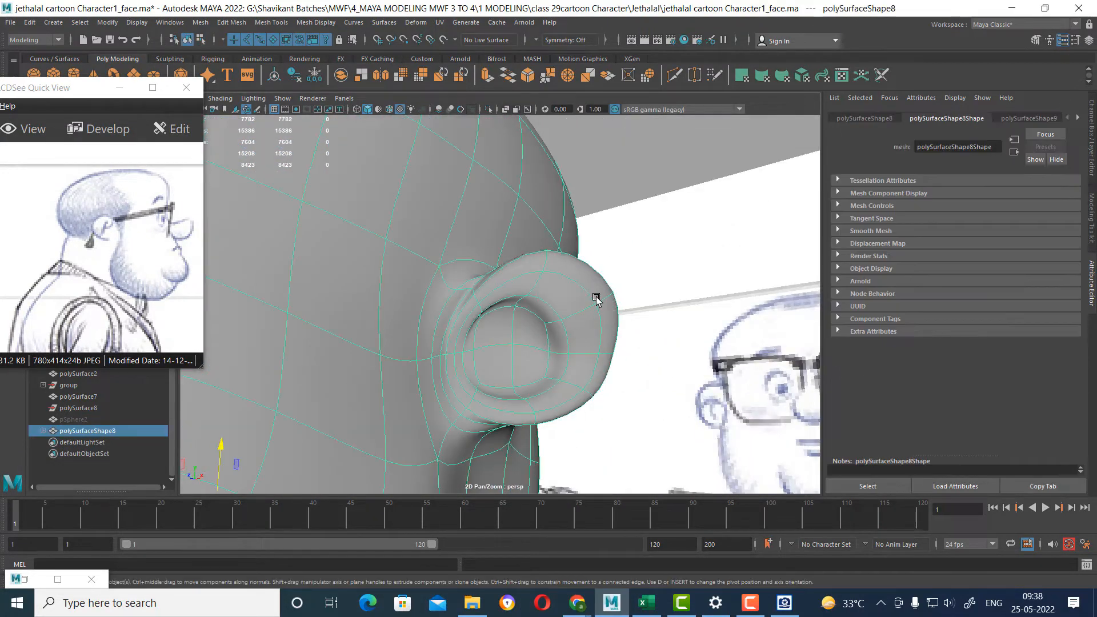
pyautogui.press('1')
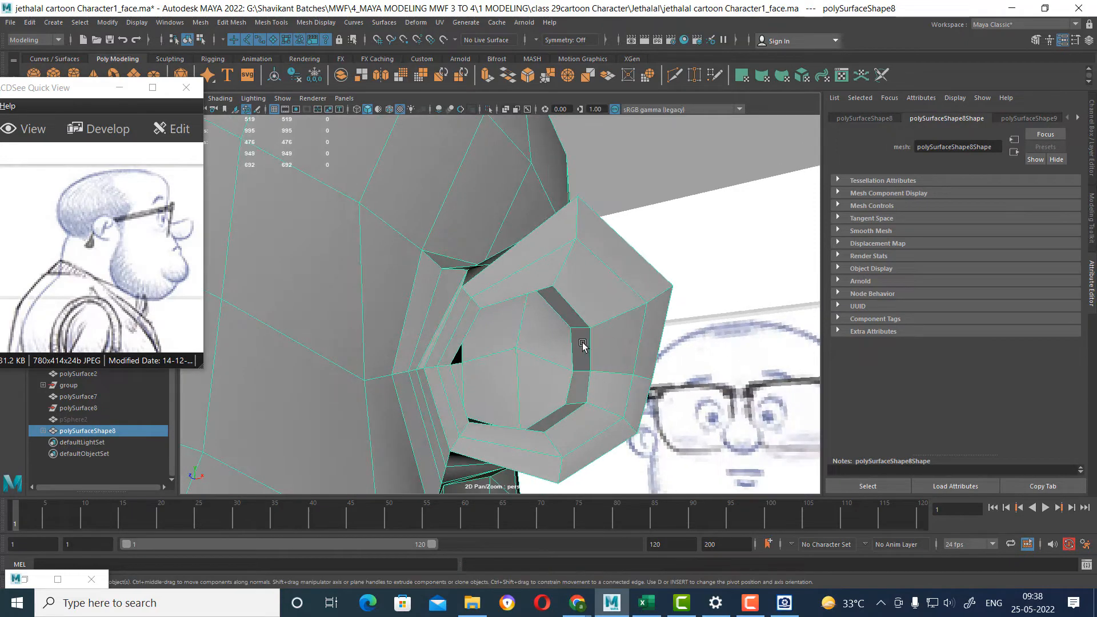
pyautogui.moveTo(582, 343); pyautogui.dragTo(582, 292, button='right')
pyautogui.click(576, 347)
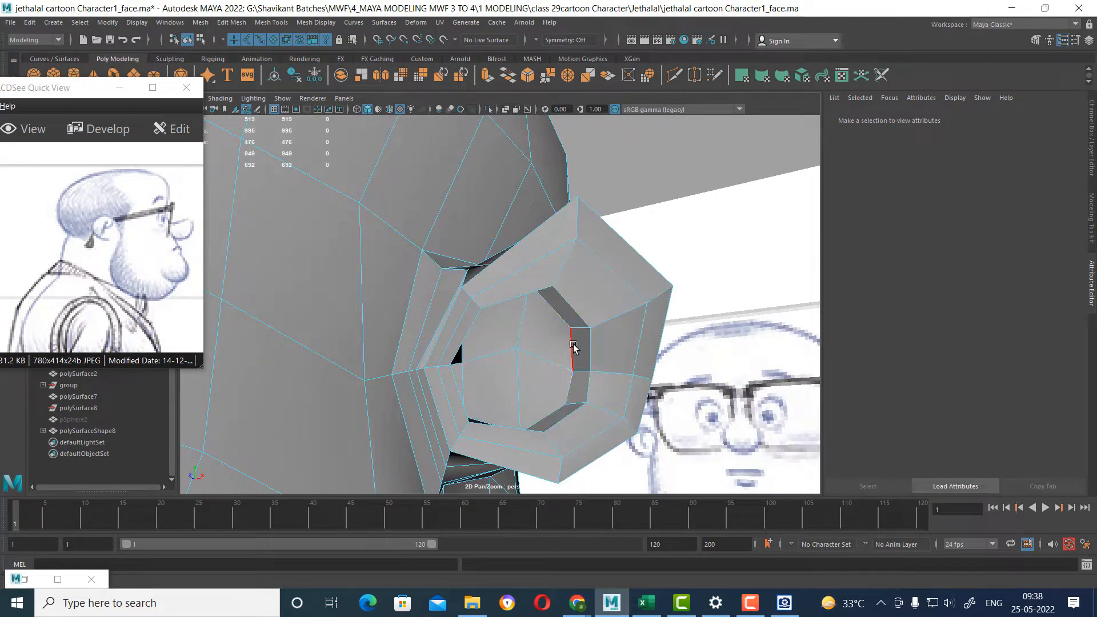
pyautogui.keyDown('shift'); pyautogui.click(572, 379); pyautogui.keyUp('shift')
pyautogui.keyDown('alt'); pyautogui.moveTo(572, 382); pyautogui.dragTo(569, 343); pyautogui.keyUp('alt')
pyautogui.press('3')
# Inspect the smoothed ear from several angles and compare the whole head with the reference sketches.
pyautogui.keyDown('alt'); pyautogui.moveTo(607, 379); pyautogui.dragTo(622, 357); pyautogui.keyUp('alt')
pyautogui.keyDown('alt'); pyautogui.moveTo(599, 364); pyautogui.dragTo(612, 401); pyautogui.keyUp('alt')
pyautogui.click(539, 411)
pyautogui.keyDown('alt'); pyautogui.moveTo(546, 331); pyautogui.dragTo(545, 314); pyautogui.keyUp('alt')
pyautogui.keyDown('alt'); pyautogui.moveTo(559, 356); pyautogui.dragTo(524, 265); pyautogui.keyUp('alt')
pyautogui.press('r')
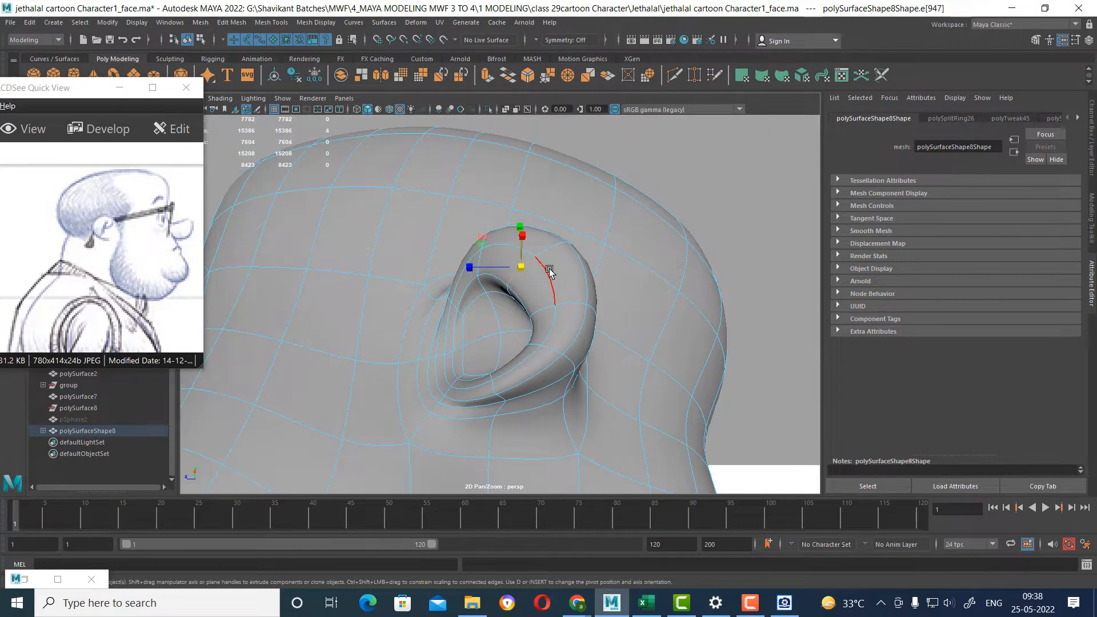
pyautogui.keyDown('alt'); pyautogui.moveTo(532, 307); pyautogui.dragTo(418, 353); pyautogui.keyUp('alt')
pyautogui.scroll(-5, 541, 355)
pyautogui.moveTo(419, 353); pyautogui.dragTo(468, 265, button='right')
pyautogui.scroll(-5, 524, 280)
pyautogui.keyDown('alt'); pyautogui.moveTo(525, 280); pyautogui.dragTo(649, 331); pyautogui.keyUp('alt')
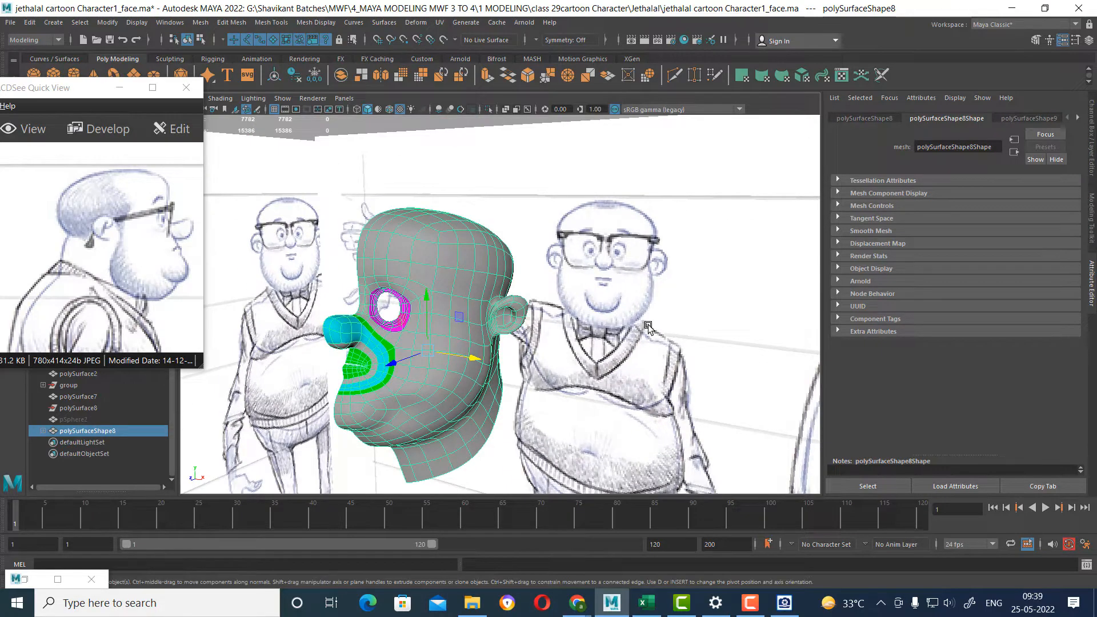
# Pull the ear's upper outer vertex slightly outward in the front view using soft selection, following the sketch.
pyautogui.hotkey('ctrl', 'space')
pyautogui.press('space')
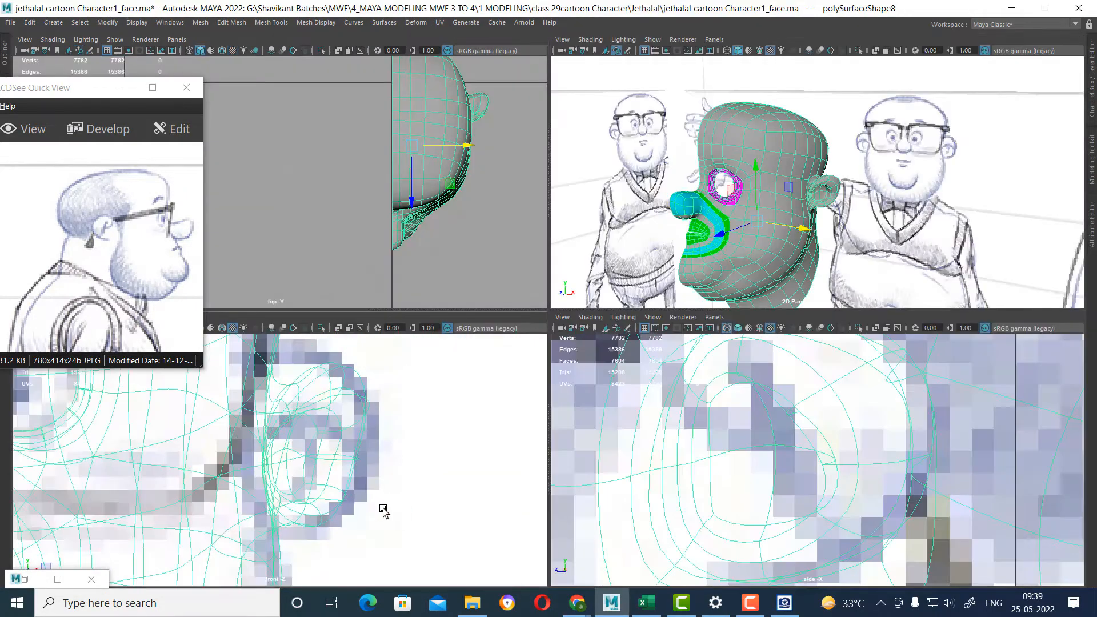
pyautogui.keyDown('alt'); pyautogui.moveTo(384, 509); pyautogui.dragTo(328, 482, button='right'); pyautogui.keyUp('alt')
pyautogui.keyDown('alt'); pyautogui.moveTo(328, 482); pyautogui.dragTo(351, 463, button='middle'); pyautogui.keyUp('alt')
pyautogui.keyDown('alt'); pyautogui.moveTo(326, 412); pyautogui.dragTo(474, 474, button='right'); pyautogui.keyUp('alt')
pyautogui.keyDown('alt'); pyautogui.moveTo(474, 474); pyautogui.dragTo(409, 557, button='middle'); pyautogui.keyUp('alt')
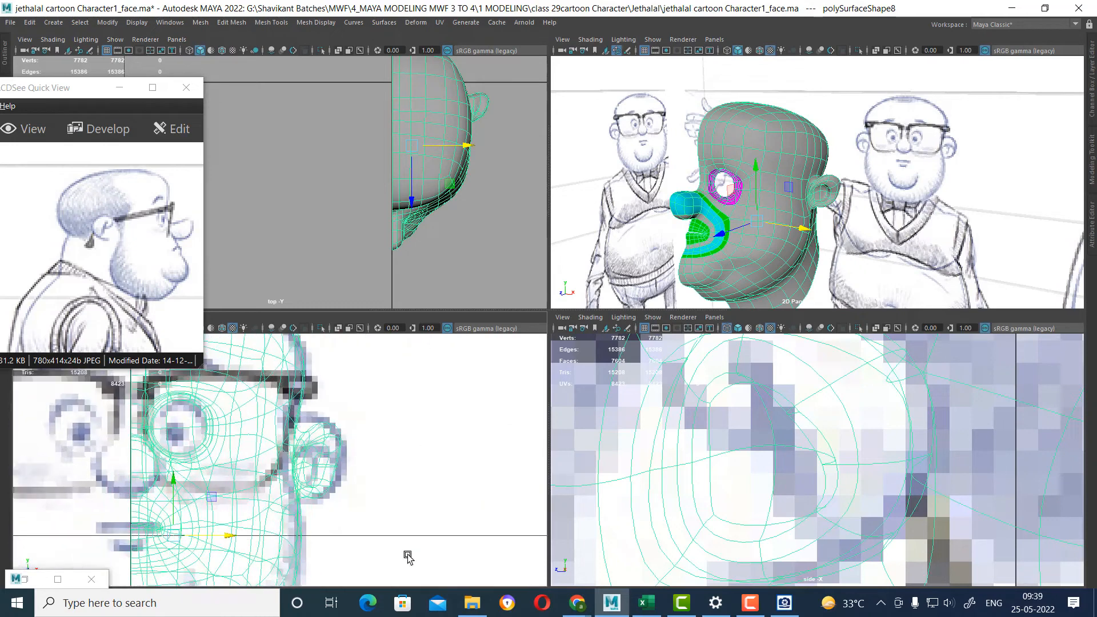
pyautogui.scroll(1, 400, 546)
pyautogui.moveTo(344, 422); pyautogui.dragTo(260, 384, button='right')
pyautogui.scroll(1, 374, 430)
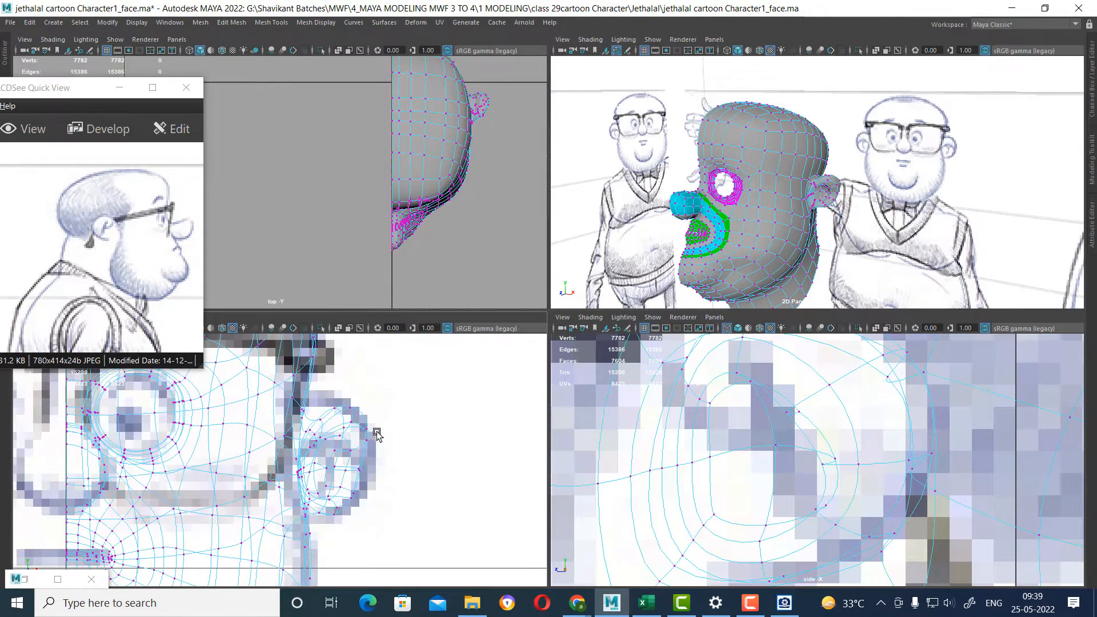
pyautogui.click(376, 431)
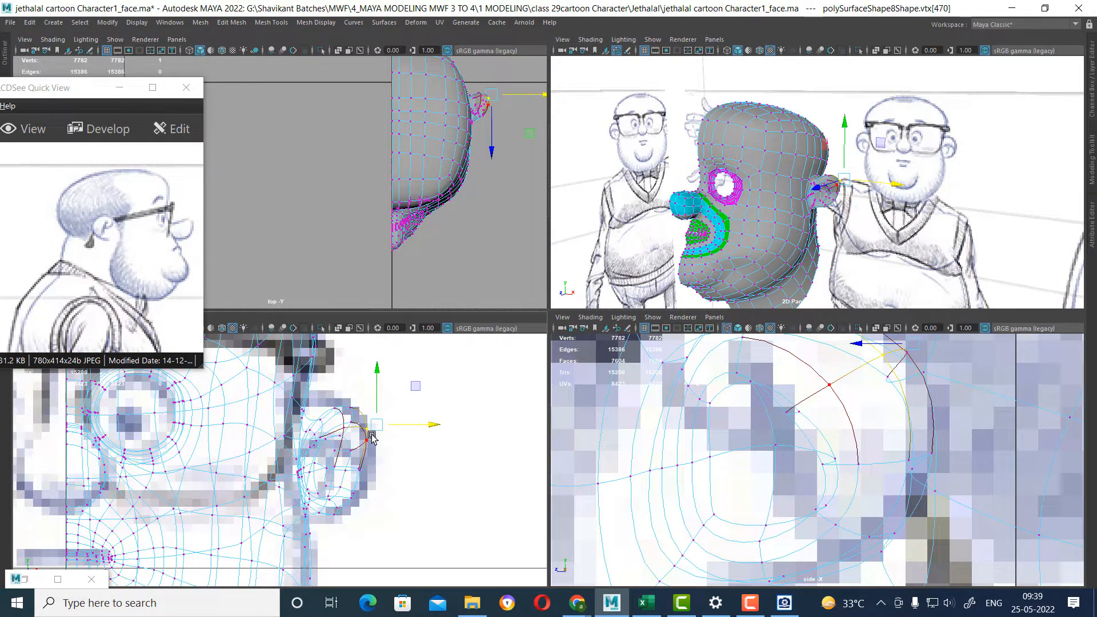
pyautogui.press('b')
pyautogui.moveTo(372, 434); pyautogui.dragTo(400, 428)
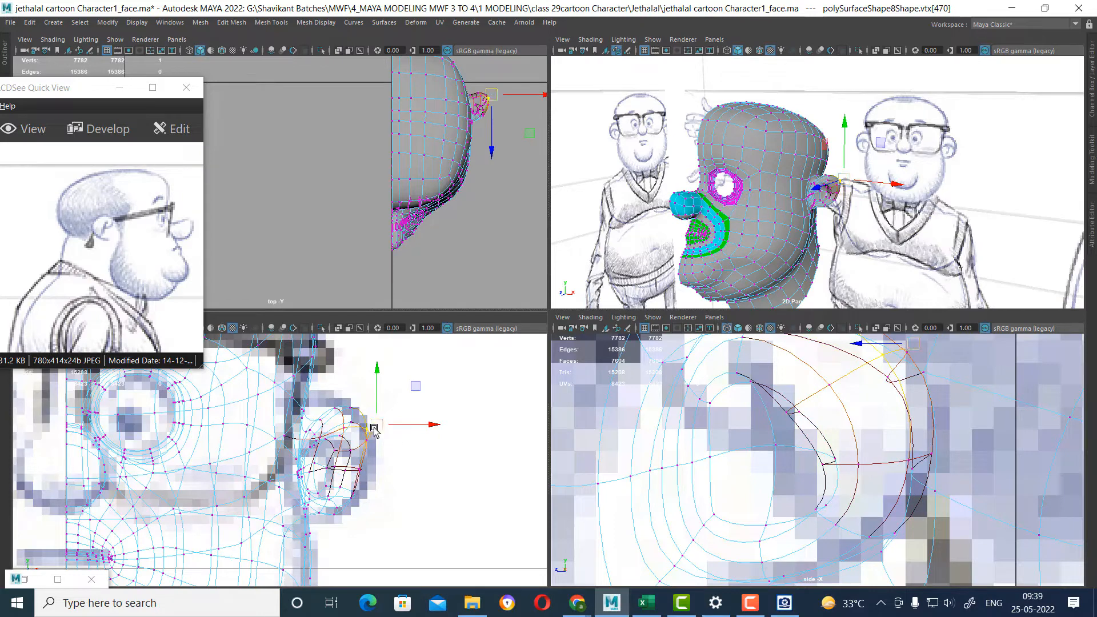
# Adjust the lower and middle vertices of the ear's outer edge against the front-view sketch with soft selection.
pyautogui.click(359, 500)
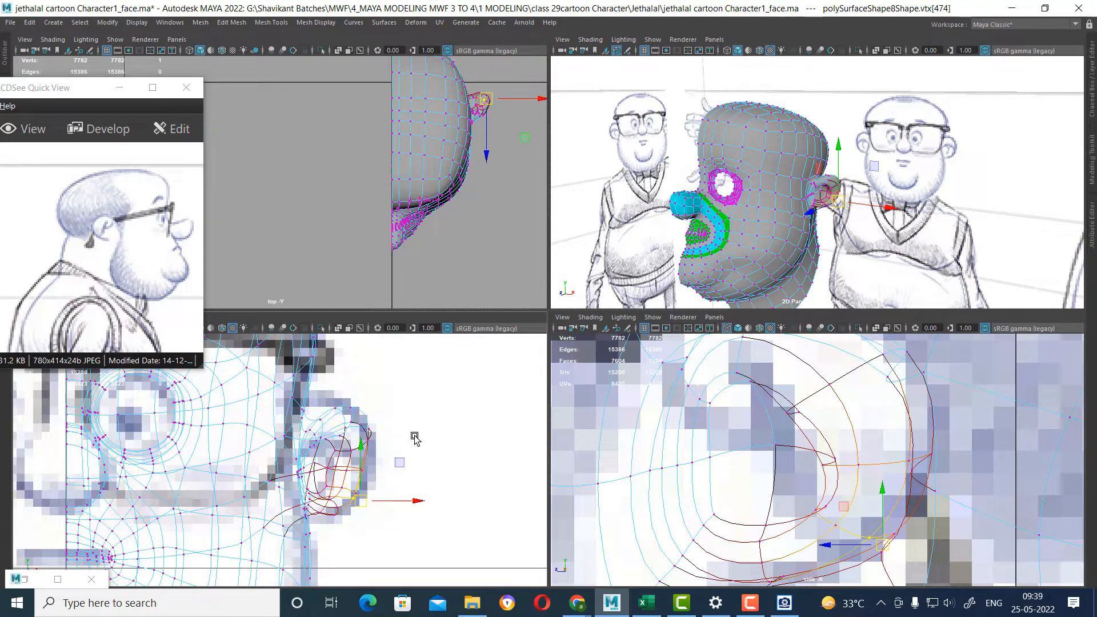
pyautogui.moveTo(415, 438); pyautogui.dragTo(383, 470, button='middle')
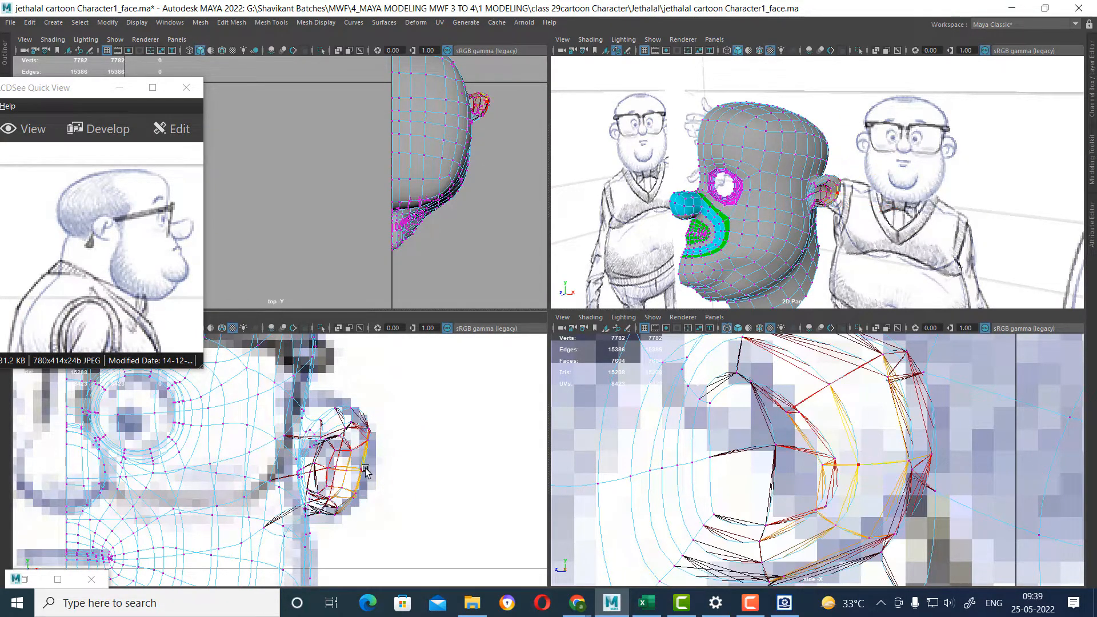
pyautogui.click(371, 467)
# Move the ear's top vertex toward the head in the front view and adjust its upper rear vertex in the side view.
pyautogui.click(327, 421)
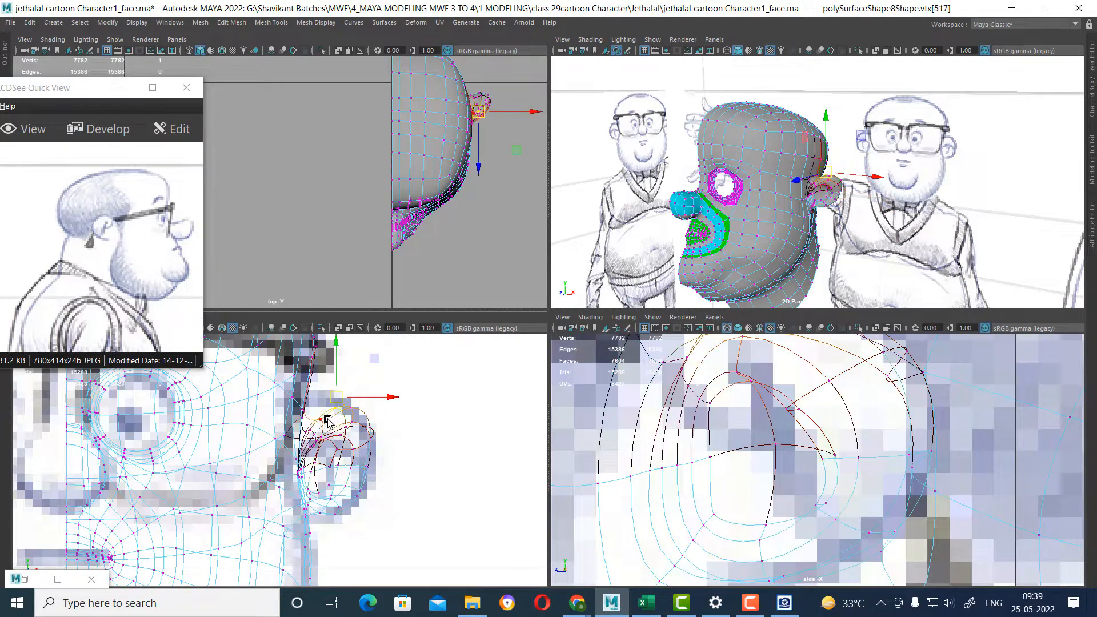
pyautogui.moveTo(341, 402); pyautogui.dragTo(320, 396)
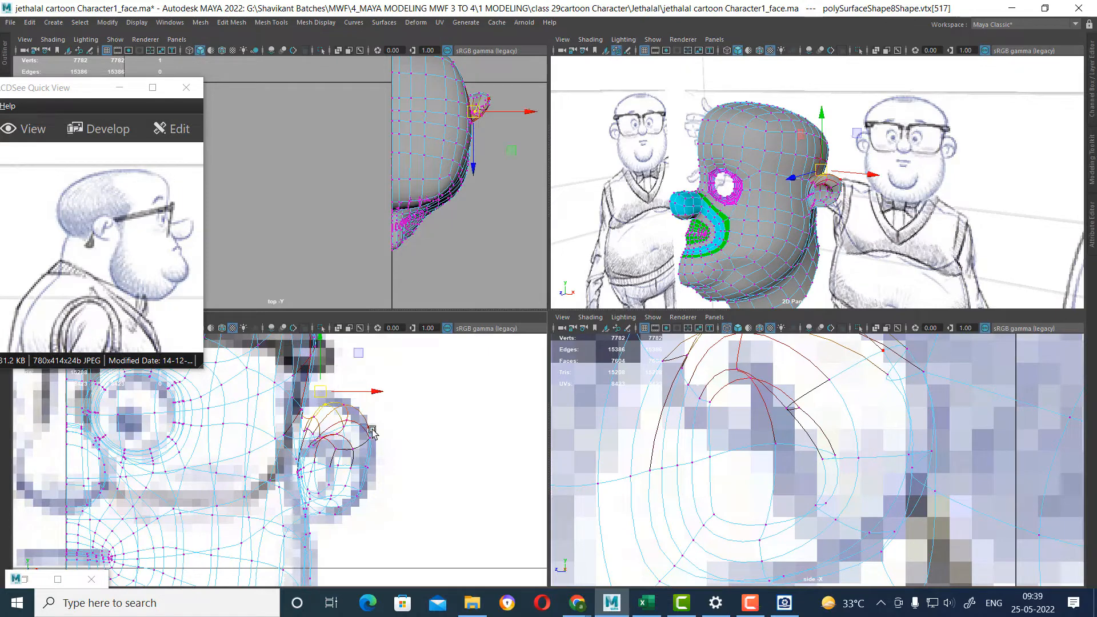
pyautogui.click(836, 382)
pyautogui.click(826, 381)
pyautogui.moveTo(843, 376); pyautogui.dragTo(846, 374)
# Examine the smoothed ear, jaw and neck in the perspective view.
pyautogui.keyDown('alt'); pyautogui.moveTo(858, 229); pyautogui.dragTo(796, 218); pyautogui.keyUp('alt')
pyautogui.press('F8')
pyautogui.keyDown('alt'); pyautogui.moveTo(838, 220); pyautogui.dragTo(857, 162, button='middle'); pyautogui.keyUp('alt')
pyautogui.scroll(3, 798, 223)
pyautogui.keyDown('alt'); pyautogui.moveTo(798, 223); pyautogui.dragTo(722, 240); pyautogui.keyUp('alt')
pyautogui.click(689, 267)
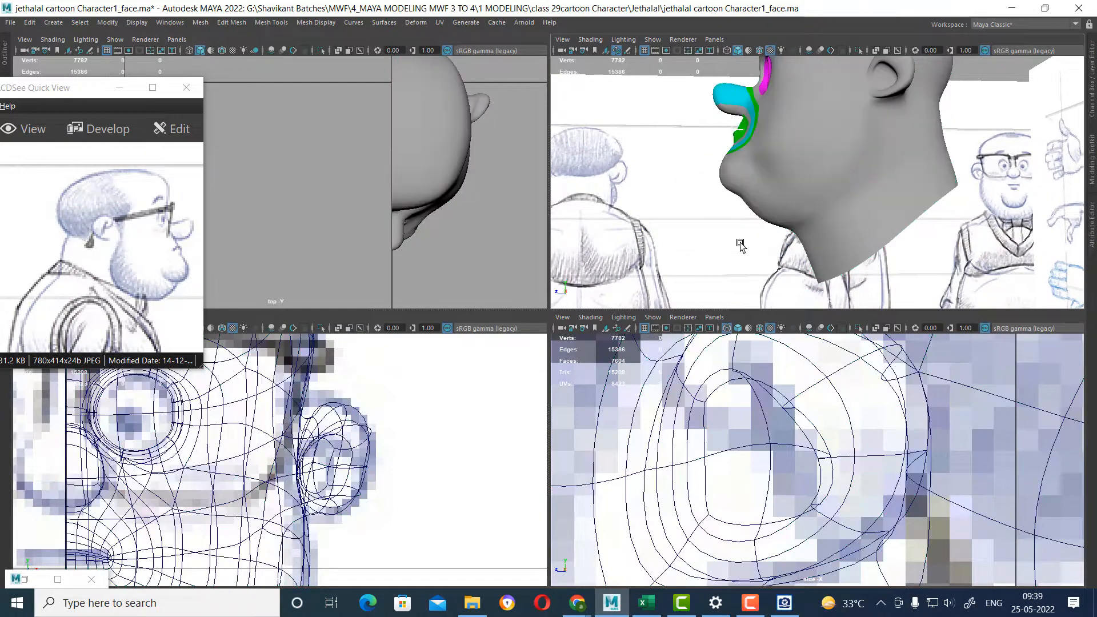
pyautogui.moveTo(812, 209)
pyautogui.keyDown('alt'); pyautogui.mouseDown()
pyautogui.moveTo(843, 201)
pyautogui.moveTo(815, 196)
pyautogui.moveTo(805, 210)
pyautogui.mouseUp(); pyautogui.keyUp('alt')
pyautogui.press('space')
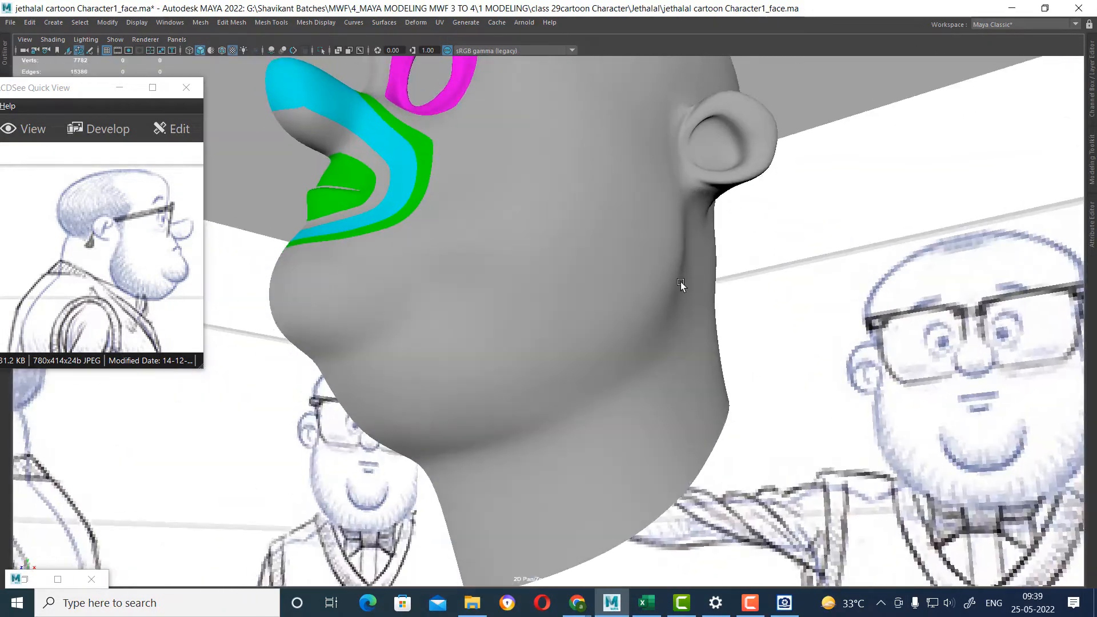
pyautogui.click(657, 294)
pyautogui.keyDown('alt'); pyautogui.moveTo(657, 294); pyautogui.dragTo(599, 311); pyautogui.keyUp('alt')
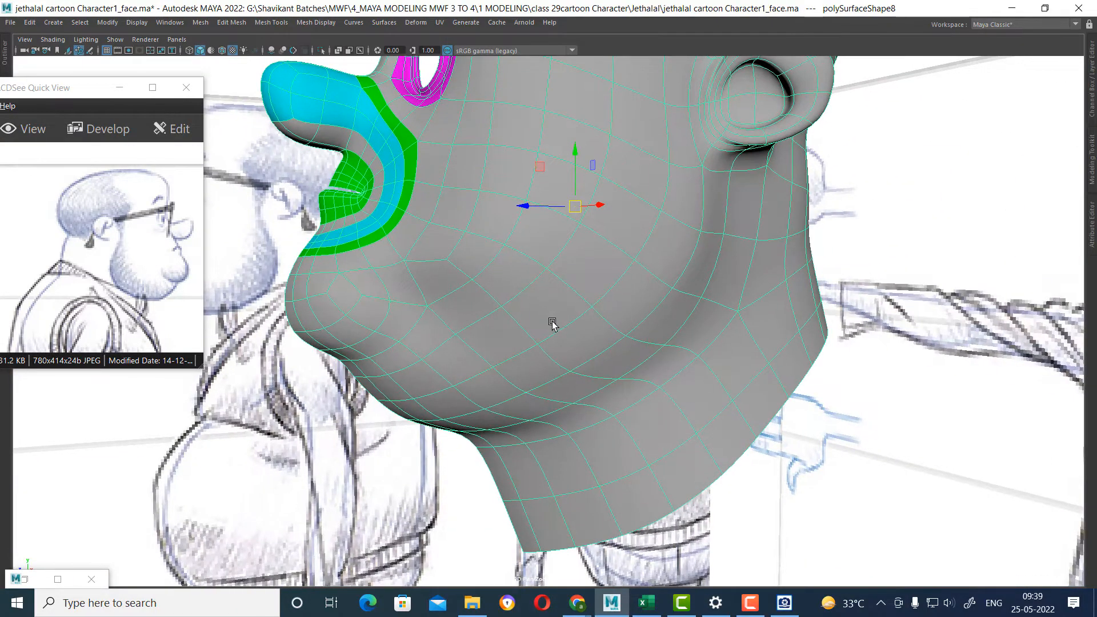
# Show the face mesh unsmoothed, select the cheek vertex beside the chin bulge and turn off soft selection.
pyautogui.press('1')
pyautogui.keyDown('alt'); pyautogui.moveTo(512, 337); pyautogui.dragTo(480, 310); pyautogui.keyUp('alt')
pyautogui.moveTo(482, 291); pyautogui.dragTo(403, 277, button='right')
pyautogui.click(439, 306)
pyautogui.press('b')
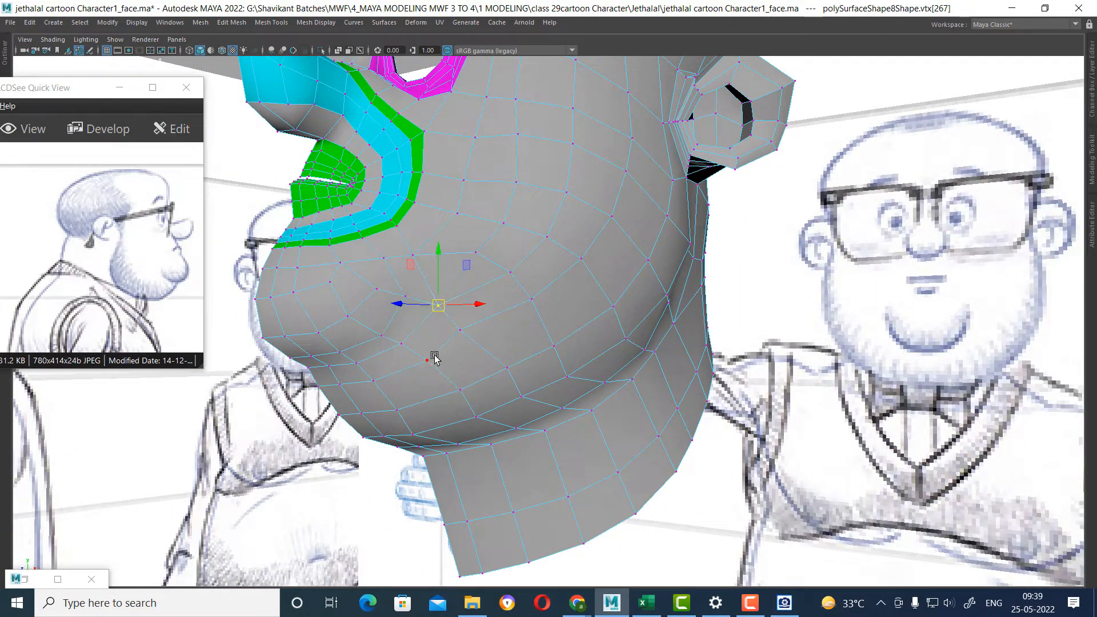
pyautogui.keyDown('alt'); pyautogui.moveTo(433, 355); pyautogui.dragTo(397, 289); pyautogui.keyUp('alt')
pyautogui.keyDown('shift'); pyautogui.moveTo(445, 309); pyautogui.dragTo(535, 262, button='right'); pyautogui.keyUp('shift')
pyautogui.keyDown('alt'); pyautogui.moveTo(536, 262); pyautogui.dragTo(486, 293); pyautogui.keyUp('alt')
pyautogui.click(487, 292)
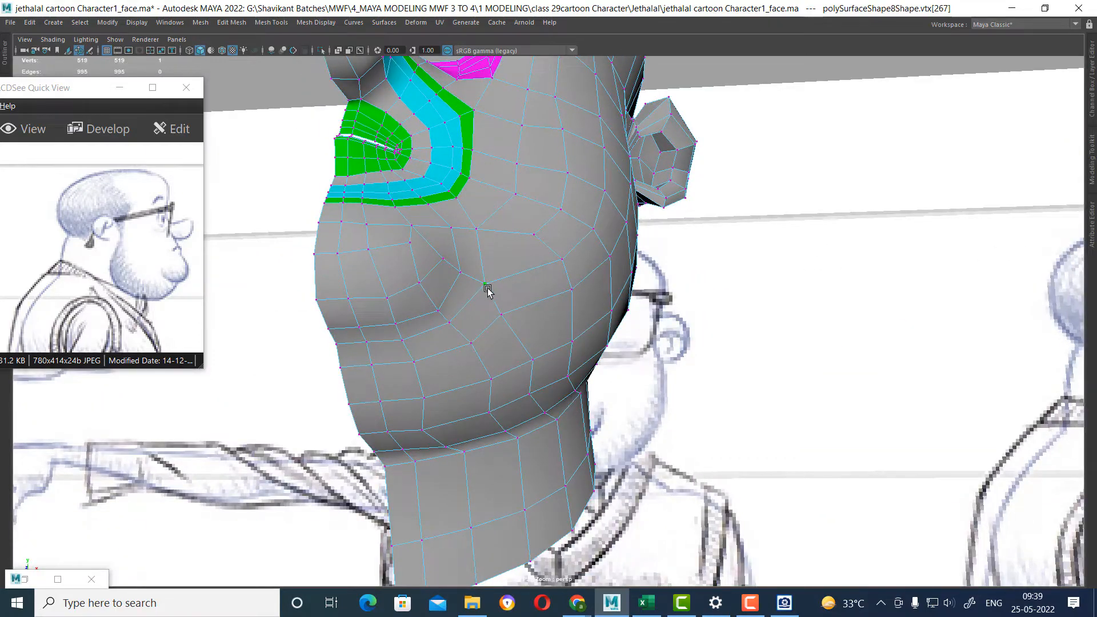
# Move the two neighbouring vertices beside the chin bulge slightly backward in the side view, checking them against the front sketch.
pyautogui.press('w')
pyautogui.press('space')
pyautogui.scroll(-12, 777, 454)
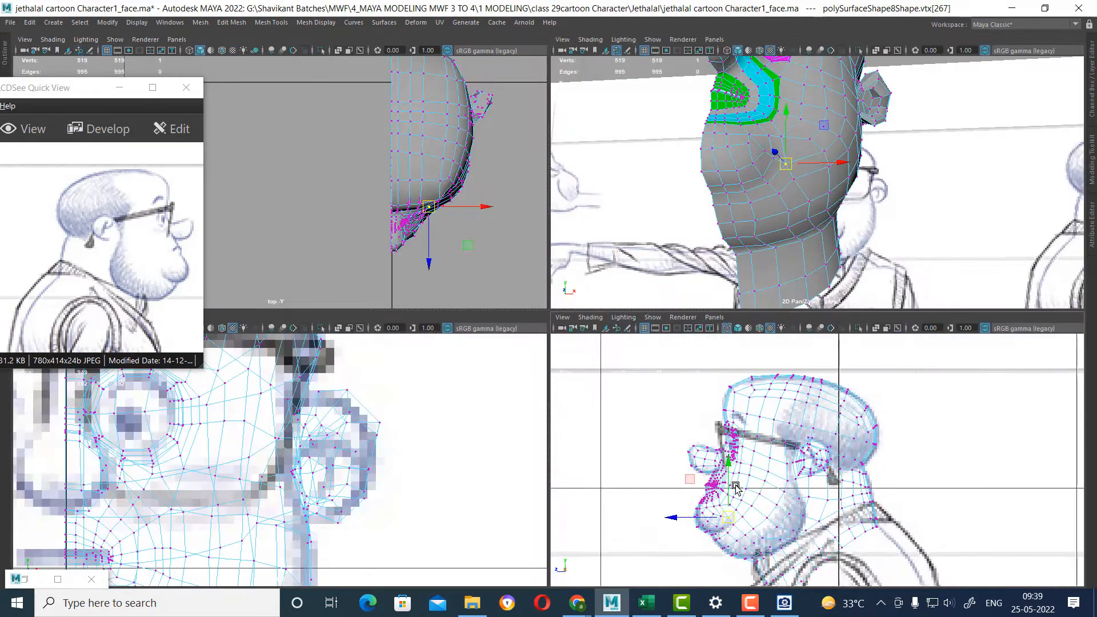
pyautogui.scroll(3, 800, 548)
pyautogui.keyDown('alt'); pyautogui.moveTo(812, 577); pyautogui.dragTo(879, 493, button='middle'); pyautogui.keyUp('alt')
pyautogui.scroll(6, 717, 520)
pyautogui.keyDown('alt'); pyautogui.moveTo(716, 521); pyautogui.dragTo(754, 497, button='middle'); pyautogui.keyUp('alt')
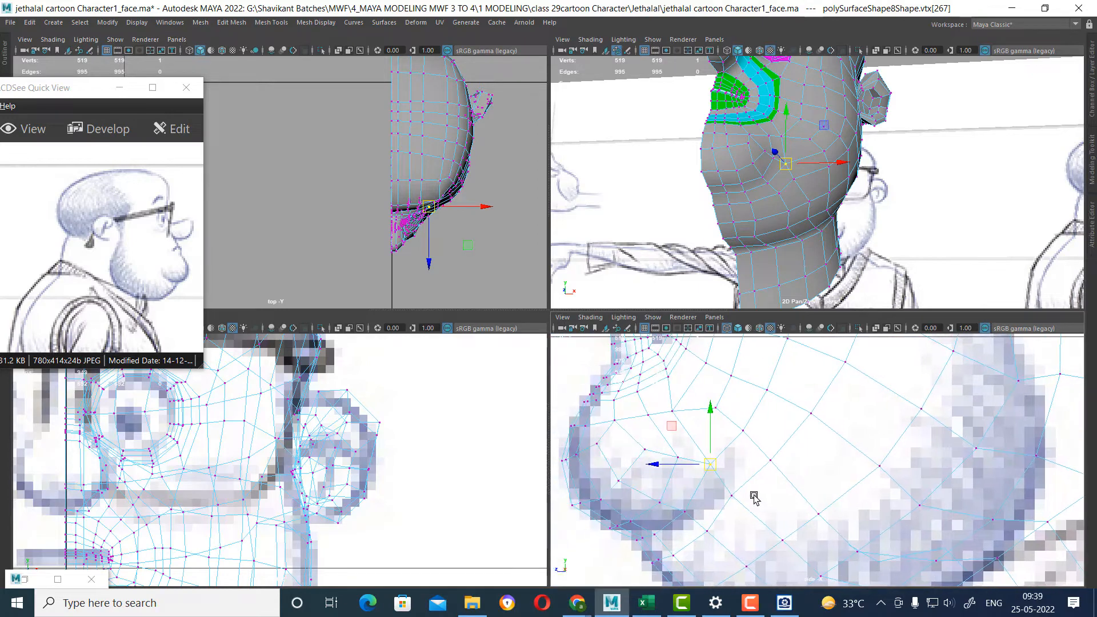
pyautogui.keyDown('alt'); pyautogui.moveTo(253, 489); pyautogui.dragTo(450, 361, button='middle'); pyautogui.keyUp('alt')
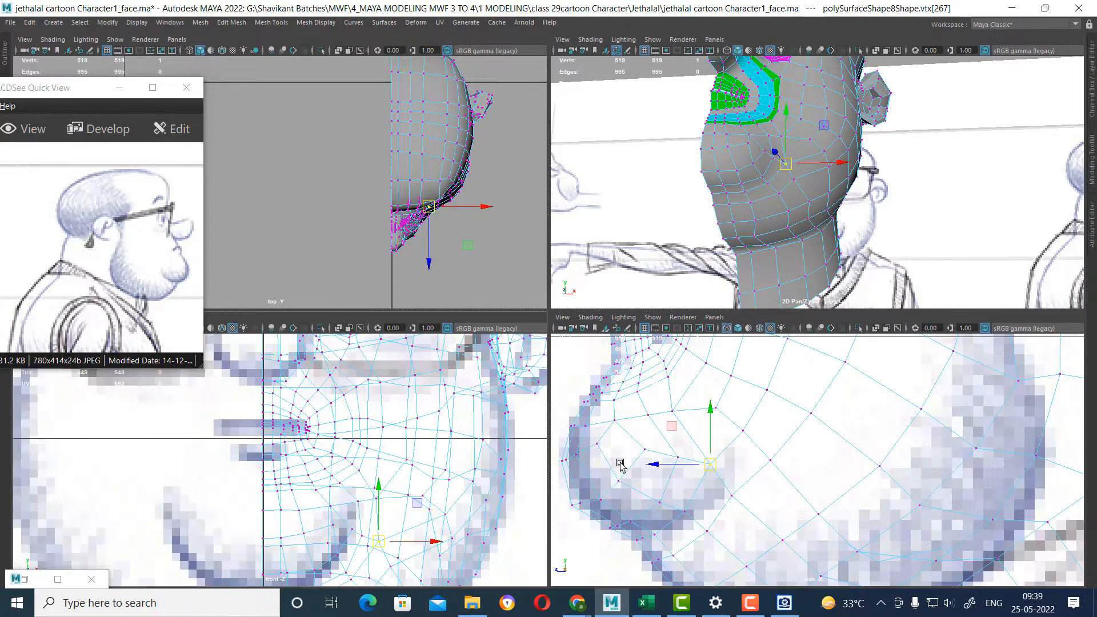
pyautogui.keyDown('alt'); pyautogui.moveTo(847, 140); pyautogui.dragTo(821, 176); pyautogui.keyUp('alt')
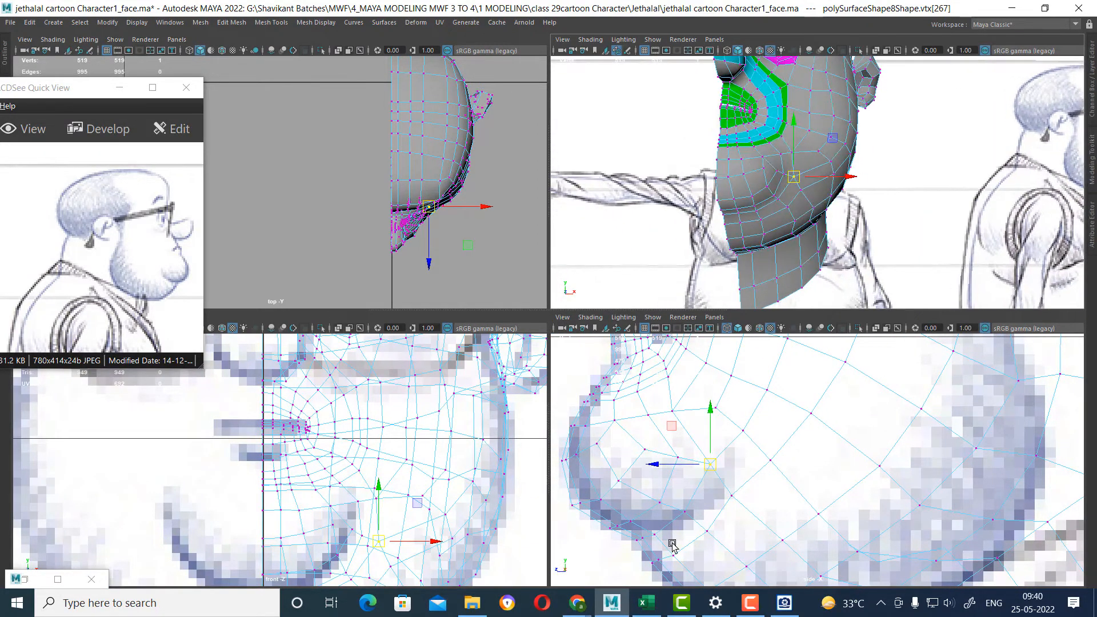
pyautogui.click(729, 503)
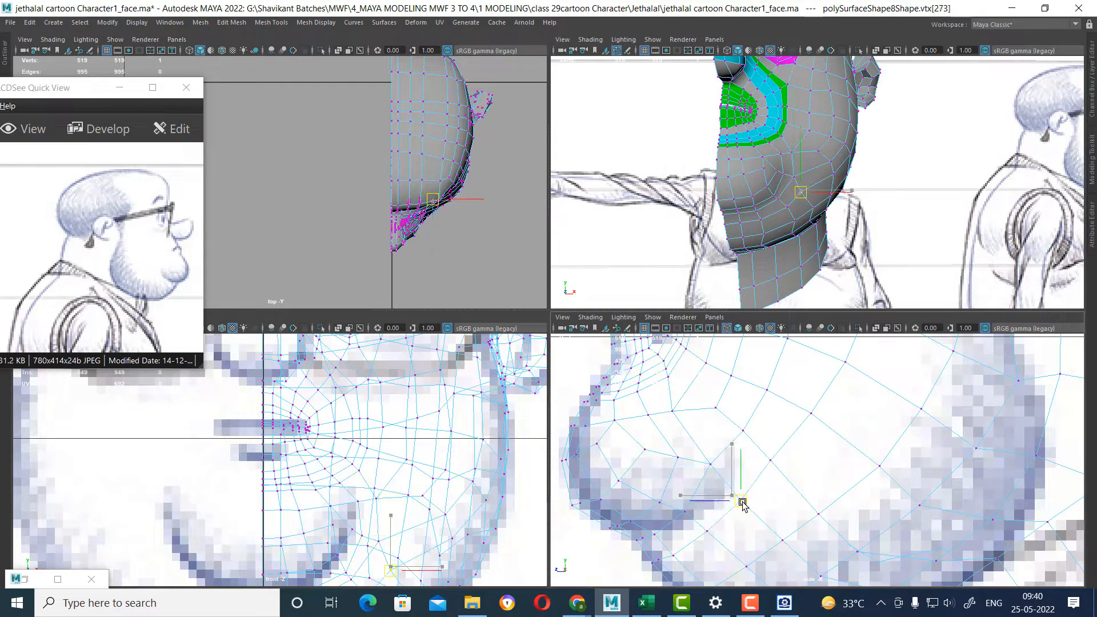
pyautogui.click(717, 465)
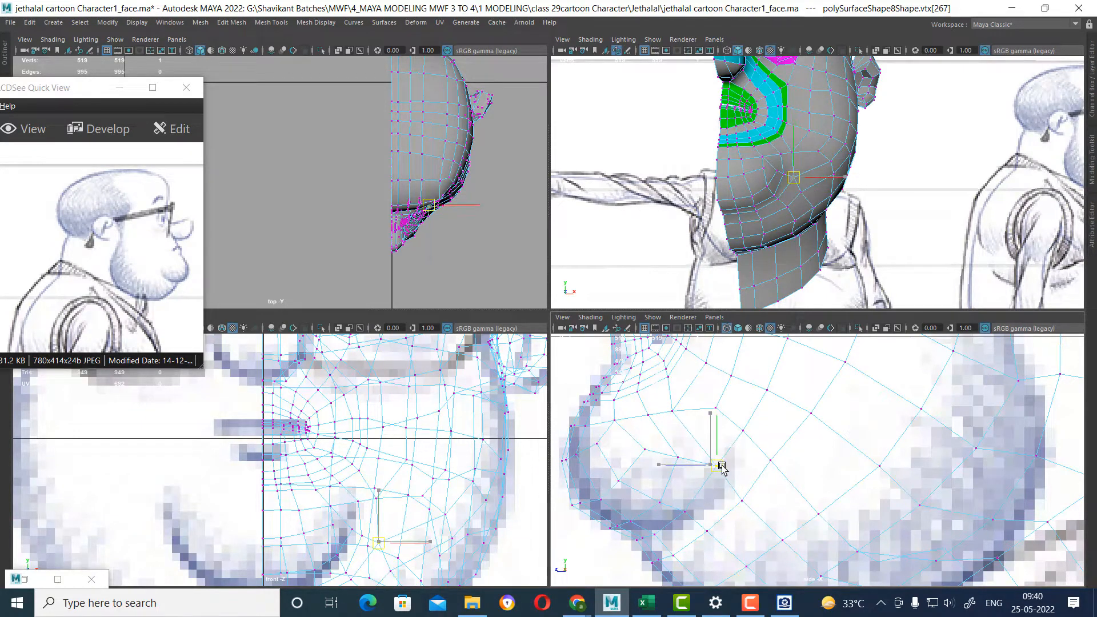
pyautogui.keyDown('alt'); pyautogui.moveTo(380, 510); pyautogui.dragTo(376, 470, button='middle'); pyautogui.keyUp('alt')
pyautogui.scroll(1, 393, 499)
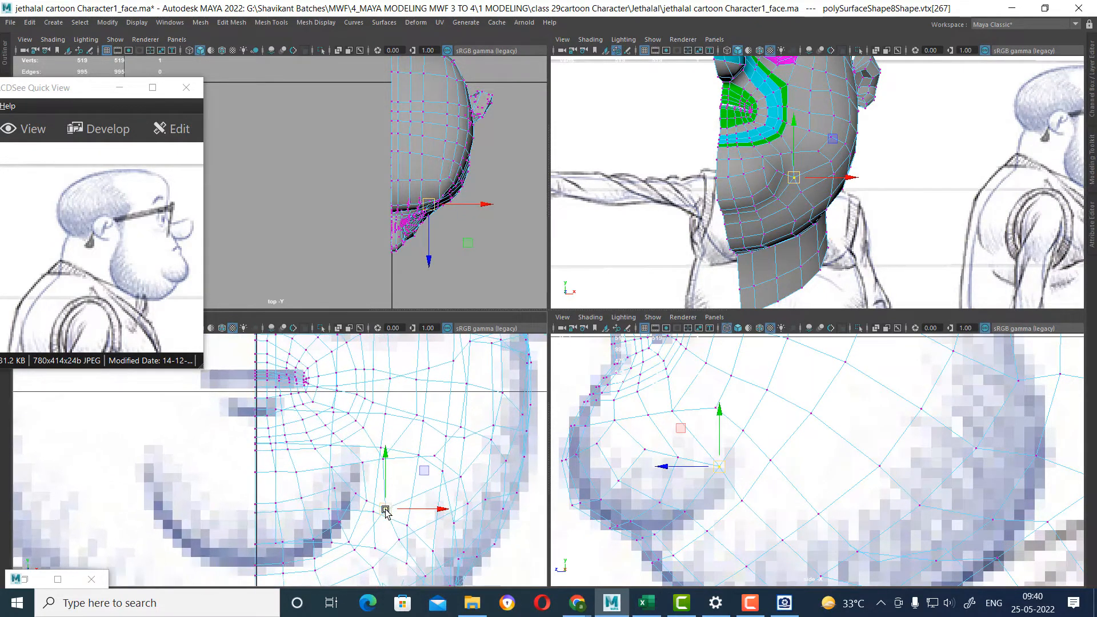
# Select the edge loop where the jaw meets the neck in the full-size perspective view.
pyautogui.keyDown('alt'); pyautogui.moveTo(869, 188); pyautogui.dragTo(972, 147); pyautogui.keyUp('alt')
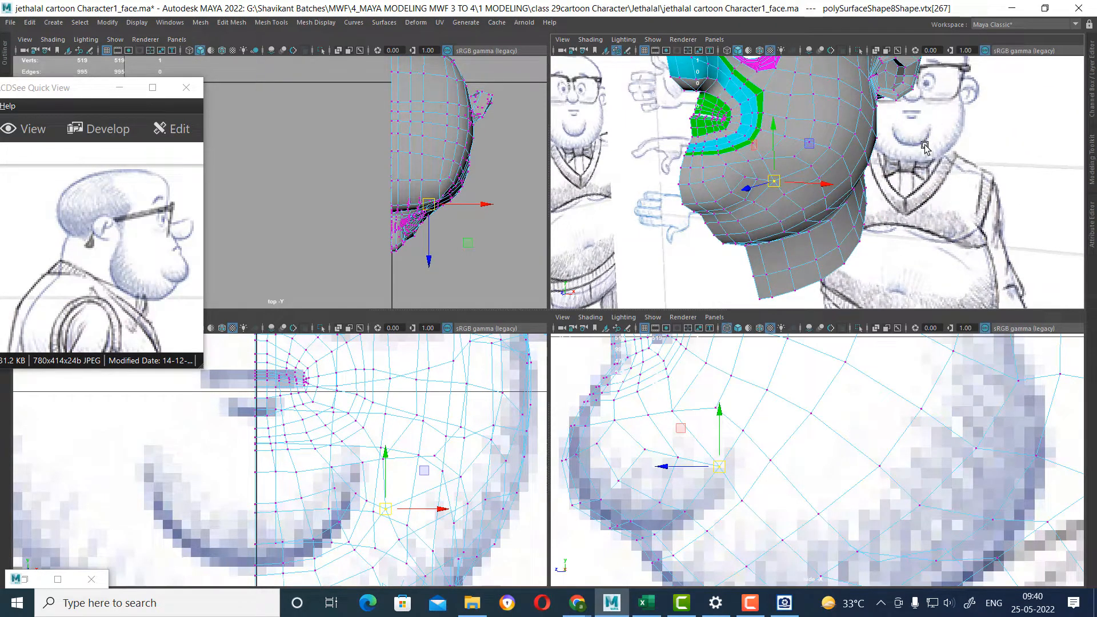
pyautogui.moveTo(837, 162); pyautogui.dragTo(866, 130, button='right')
pyautogui.keyDown('alt'); pyautogui.moveTo(851, 223); pyautogui.dragTo(884, 240); pyautogui.keyUp('alt')
pyautogui.press('space')
pyautogui.keyDown('alt'); pyautogui.moveTo(845, 297); pyautogui.dragTo(666, 369); pyautogui.keyUp('alt')
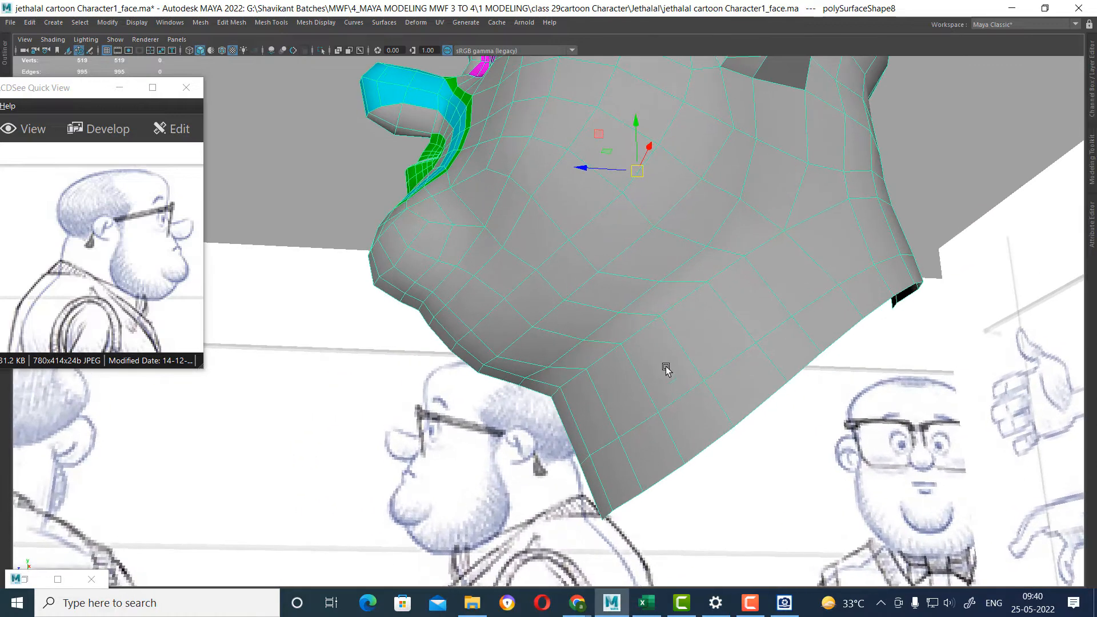
pyautogui.moveTo(658, 278); pyautogui.dragTo(665, 252, button='right')
pyautogui.doubleClick(641, 324)
pyautogui.keyDown('alt'); pyautogui.moveTo(642, 325); pyautogui.dragTo(564, 412); pyautogui.keyUp('alt')
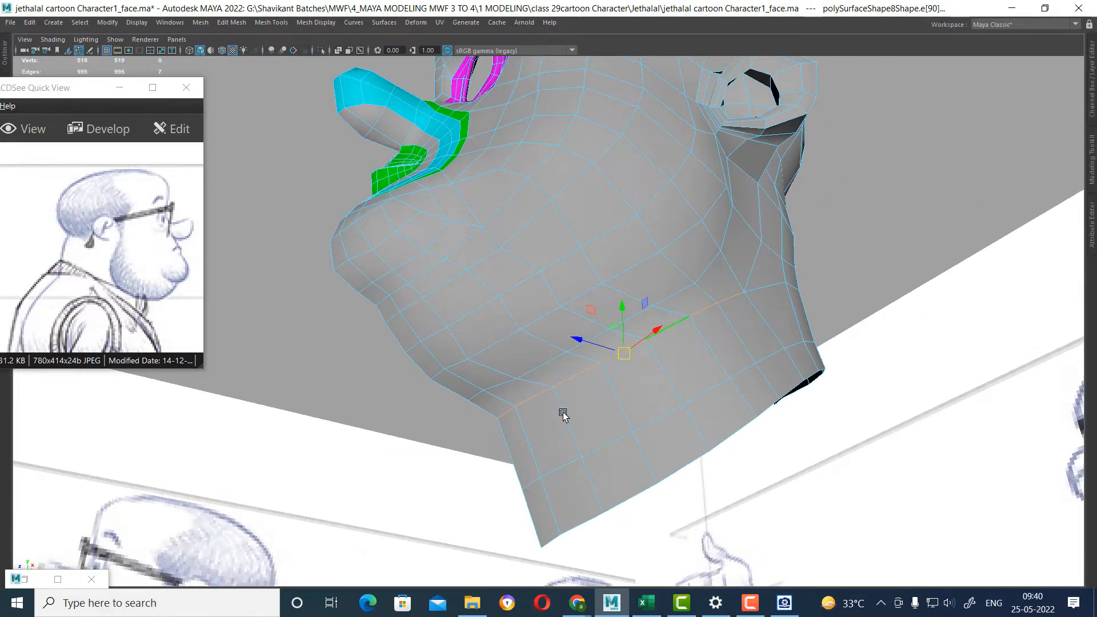
pyautogui.keyDown('ctrl'); pyautogui.moveTo(499, 468); pyautogui.dragTo(497, 470); pyautogui.keyUp('ctrl')
# Select the edge loop across the back of the neck, convert it to vertices and average their positions.
pyautogui.keyDown('alt'); pyautogui.moveTo(673, 373); pyautogui.dragTo(748, 297); pyautogui.keyUp('alt')
pyautogui.keyDown('ctrl'); pyautogui.moveTo(775, 211); pyautogui.dragTo(651, 215, button='right'); pyautogui.keyUp('ctrl')
pyautogui.keyDown('alt'); pyautogui.moveTo(683, 251); pyautogui.dragTo(794, 271); pyautogui.keyUp('alt')
pyautogui.keyDown('shift'); pyautogui.moveTo(700, 265); pyautogui.dragTo(790, 223, button='right'); pyautogui.keyUp('shift')
pyautogui.keyDown('alt'); pyautogui.moveTo(832, 226); pyautogui.dragTo(681, 365); pyautogui.keyUp('alt')
pyautogui.moveTo(810, 222); pyautogui.dragTo(804, 191, button='right')
pyautogui.doubleClick(837, 217)
pyautogui.keyDown('alt'); pyautogui.moveTo(881, 248); pyautogui.dragTo(896, 247); pyautogui.keyUp('alt')
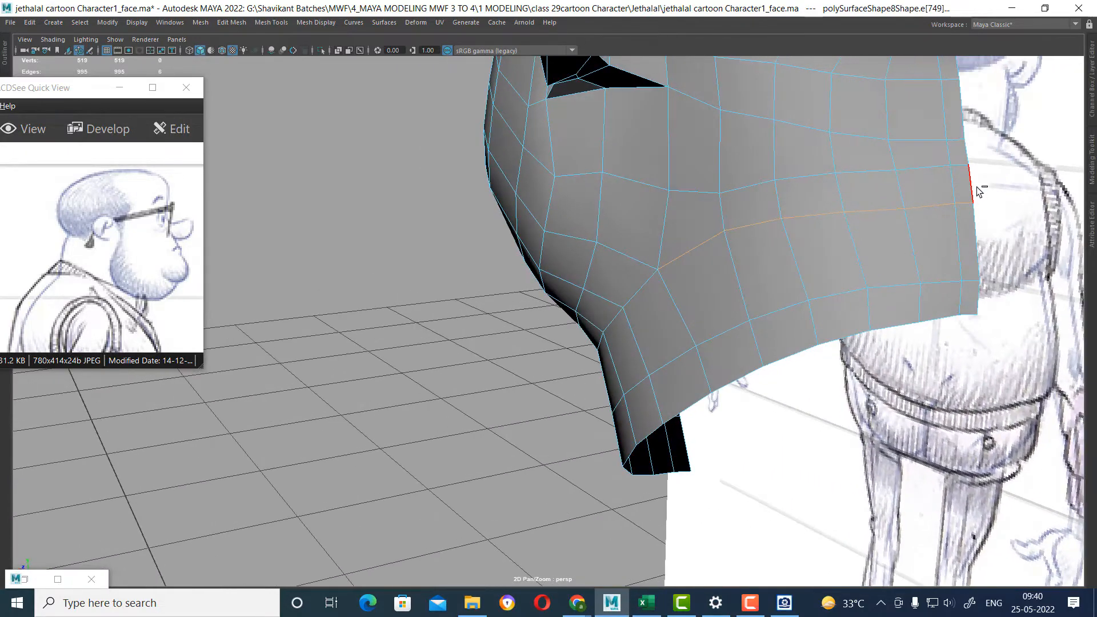
pyautogui.keyDown('ctrl'); pyautogui.moveTo(844, 195); pyautogui.dragTo(774, 197, button='right'); pyautogui.keyUp('ctrl')
pyautogui.press('w')
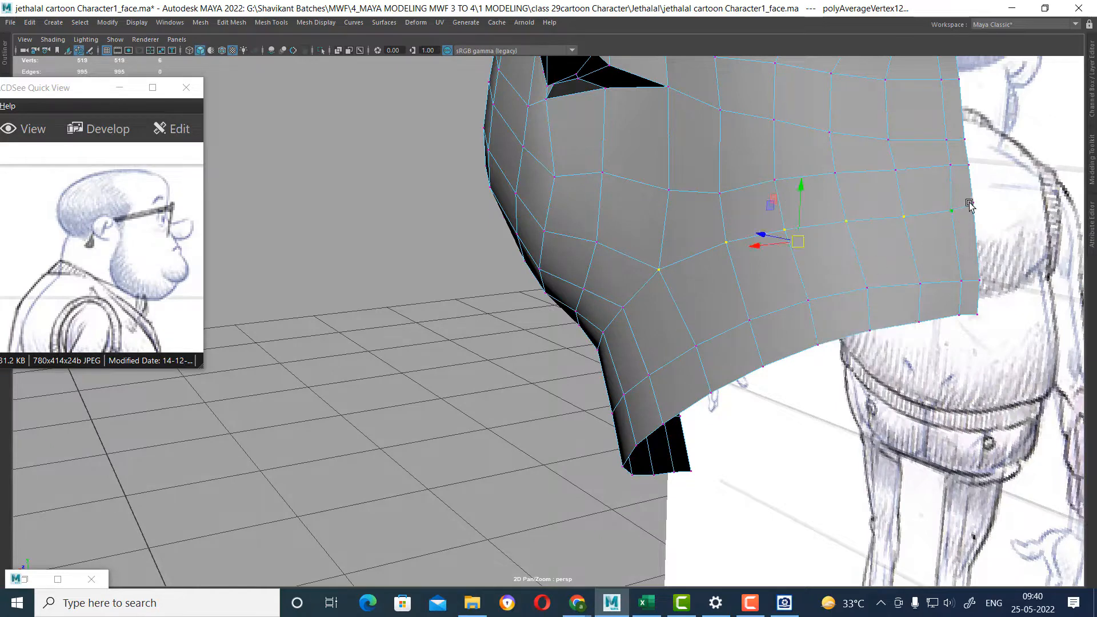
# Move the lowest rear neck vertices up and backward in the side view to continue the sketched neck line.
pyautogui.click(972, 205)
pyautogui.keyDown('alt'); pyautogui.moveTo(982, 239); pyautogui.dragTo(914, 303); pyautogui.keyUp('alt')
pyautogui.press('space')
pyautogui.moveTo(1005, 340); pyautogui.dragTo(1016, 337)
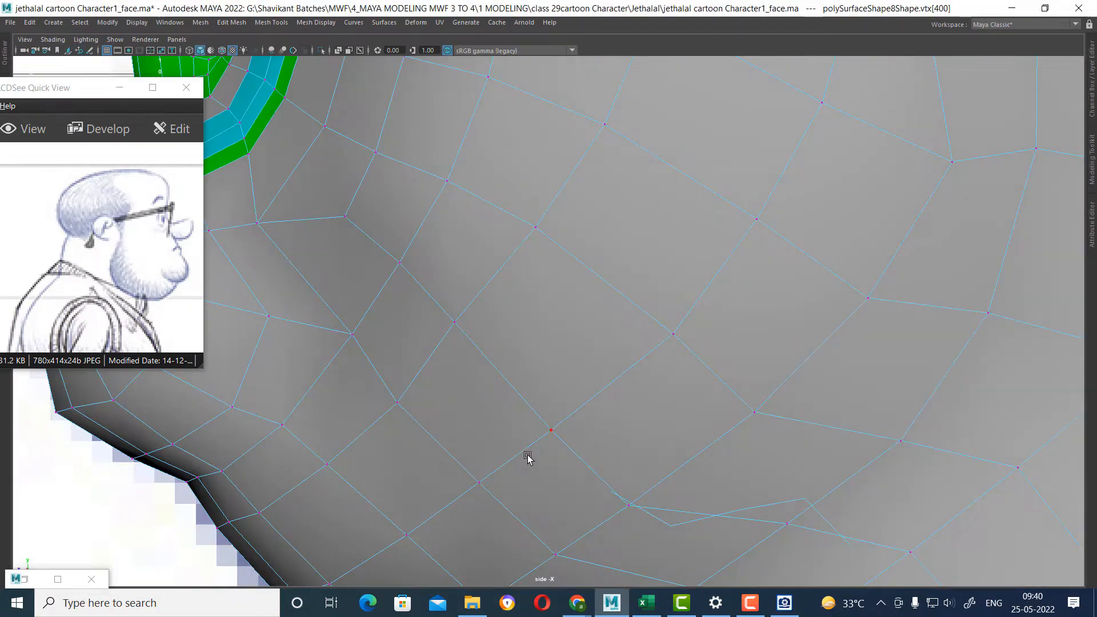
pyautogui.scroll(-10, 526, 458)
pyautogui.keyDown('alt'); pyautogui.moveTo(723, 369); pyautogui.dragTo(547, 400, button='middle'); pyautogui.keyUp('alt')
pyautogui.keyDown('alt'); pyautogui.moveTo(546, 400); pyautogui.dragTo(667, 373, button='right'); pyautogui.keyUp('alt')
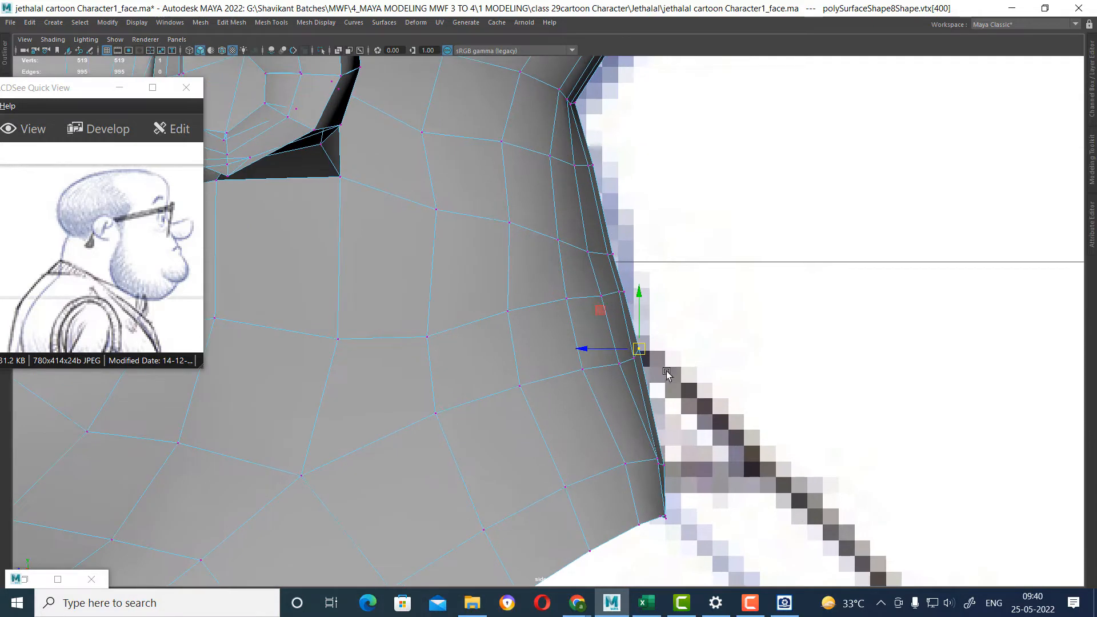
pyautogui.keyDown('alt'); pyautogui.moveTo(716, 494); pyautogui.dragTo(724, 434, button='middle'); pyautogui.keyUp('alt')
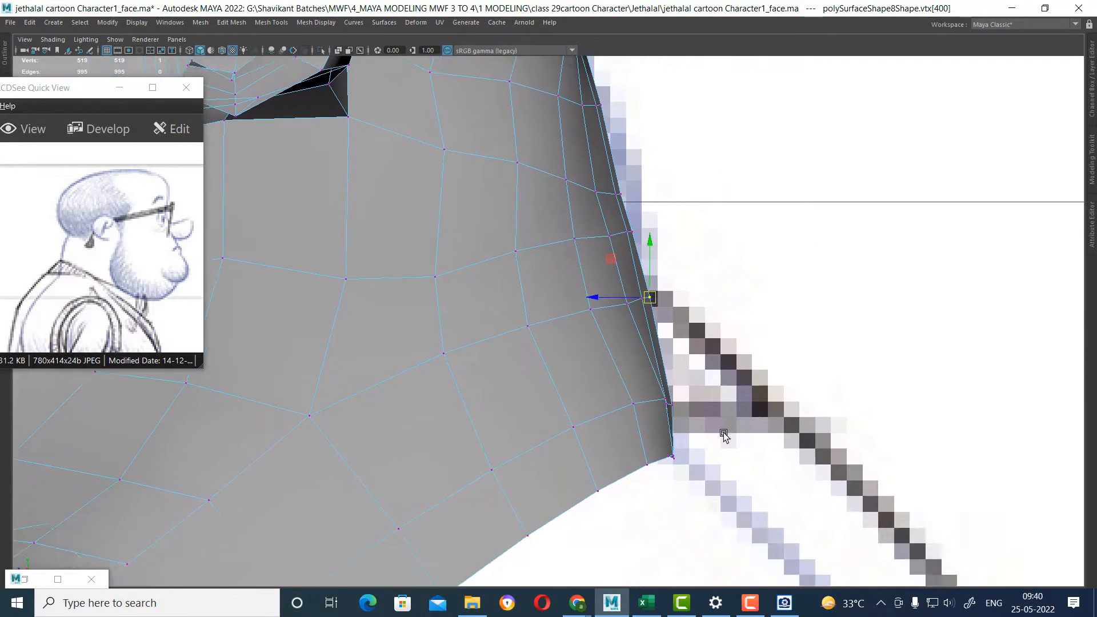
pyautogui.moveTo(655, 418); pyautogui.dragTo(655, 420)
pyautogui.moveTo(674, 406); pyautogui.dragTo(678, 388)
pyautogui.moveTo(672, 470); pyautogui.dragTo(686, 450)
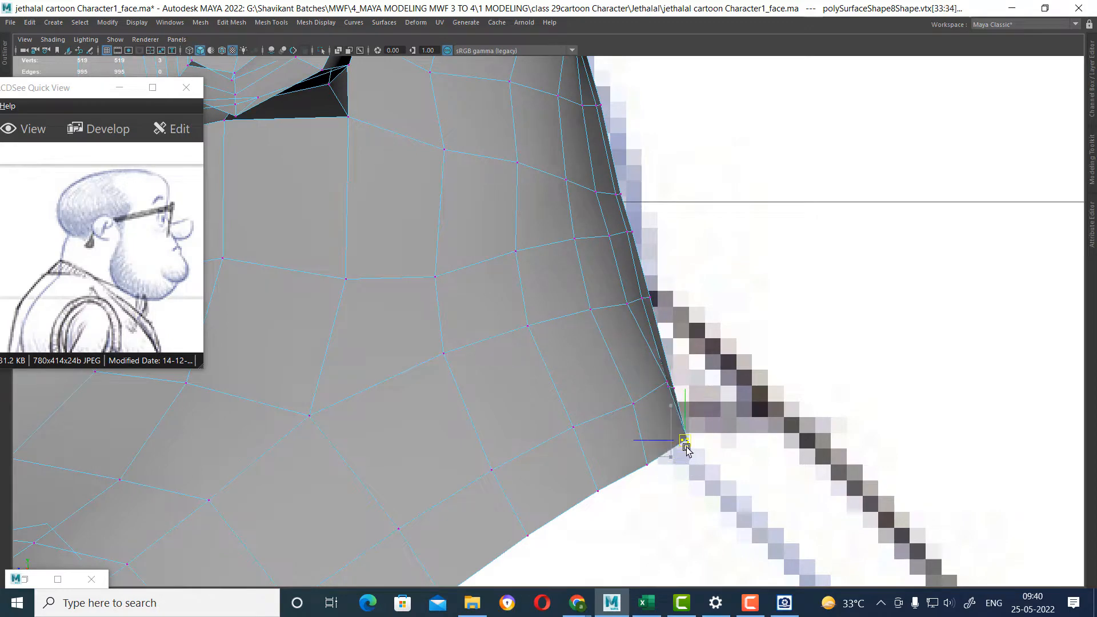
# Move the rear neck vertices just above the bottom edge upward in the side view to even their spacing.
pyautogui.keyDown('alt'); pyautogui.moveTo(695, 392); pyautogui.dragTo(711, 420, button='right'); pyautogui.keyUp('alt')
pyautogui.press('space')
pyautogui.moveTo(714, 426); pyautogui.dragTo(726, 366)
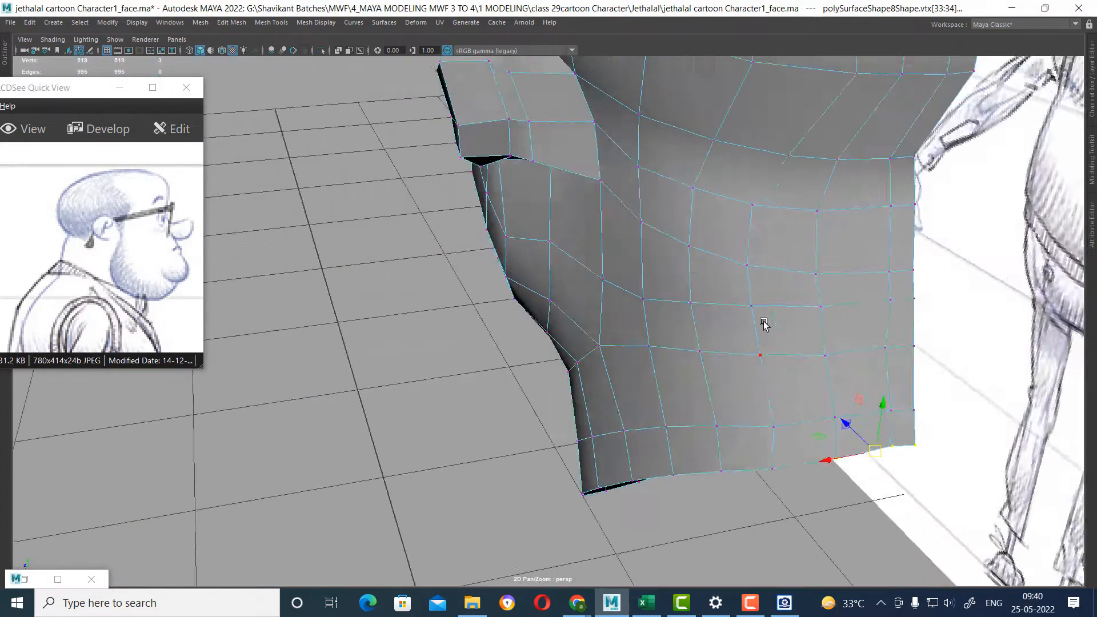
pyautogui.keyDown('alt'); pyautogui.moveTo(764, 323); pyautogui.dragTo(756, 317); pyautogui.keyUp('alt')
pyautogui.keyDown('alt'); pyautogui.moveTo(768, 375); pyautogui.dragTo(824, 399); pyautogui.keyUp('alt')
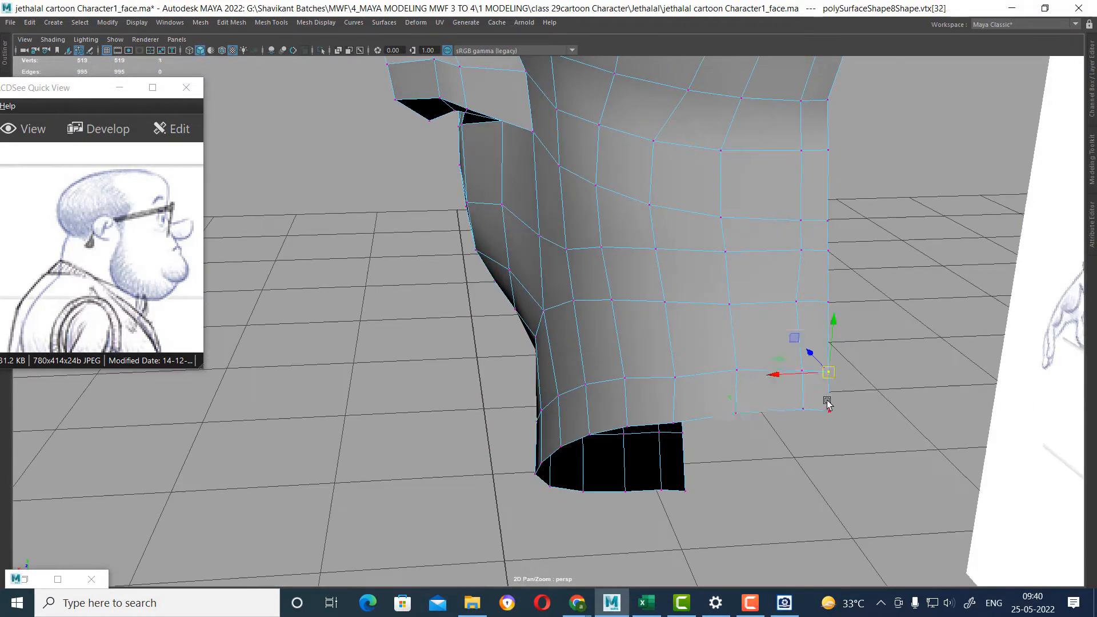
pyautogui.press('space')
pyautogui.scroll(4, 869, 460)
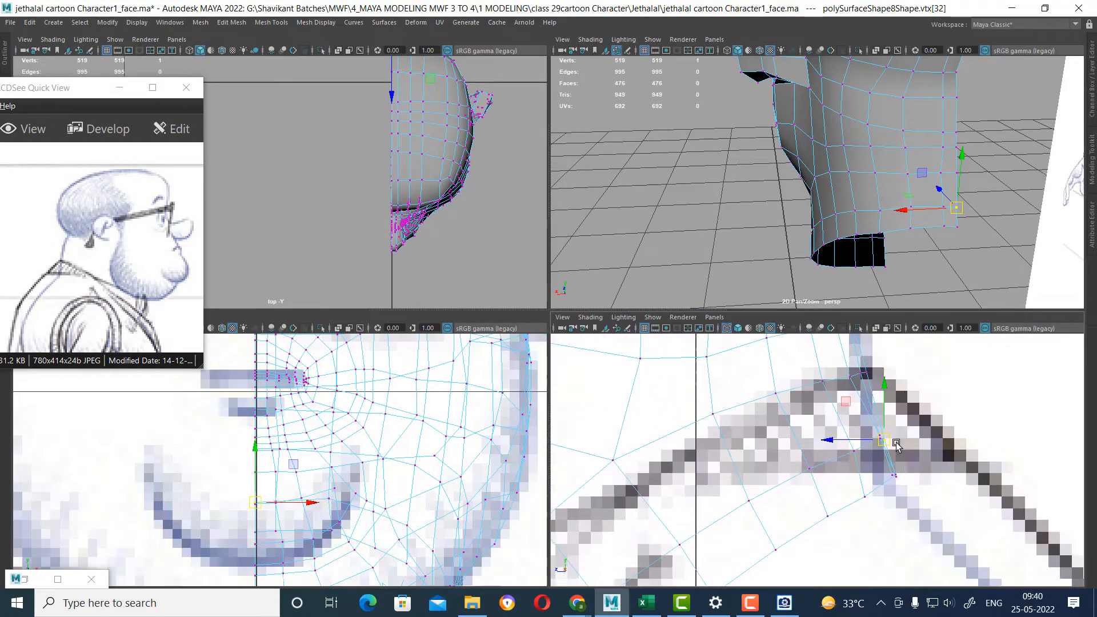
pyautogui.scroll(3, 983, 238)
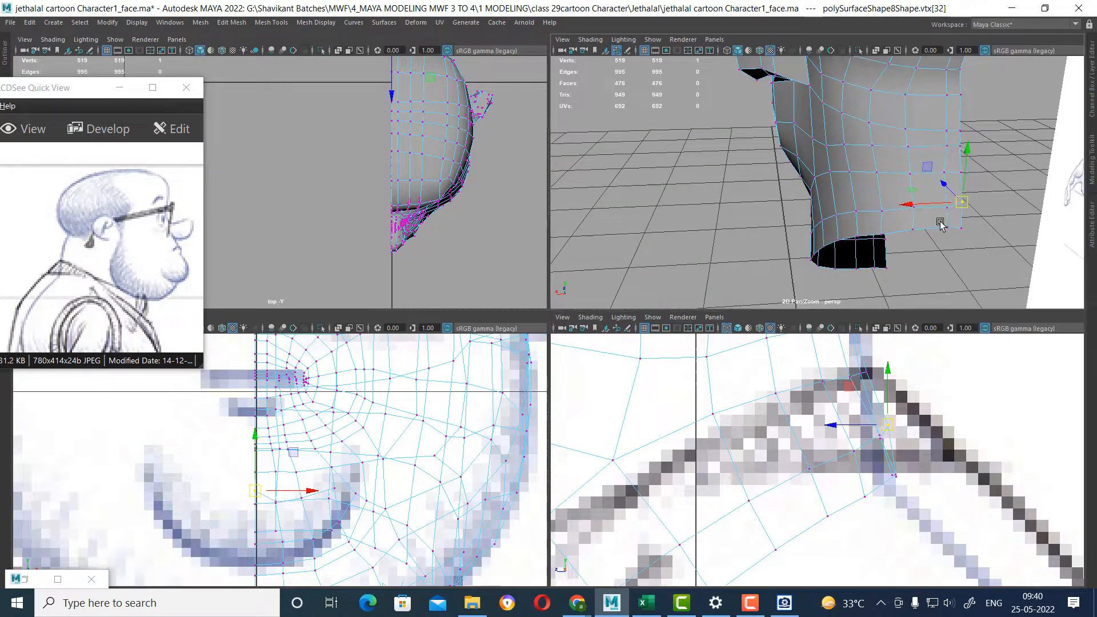
pyautogui.scroll(1, 994, 348)
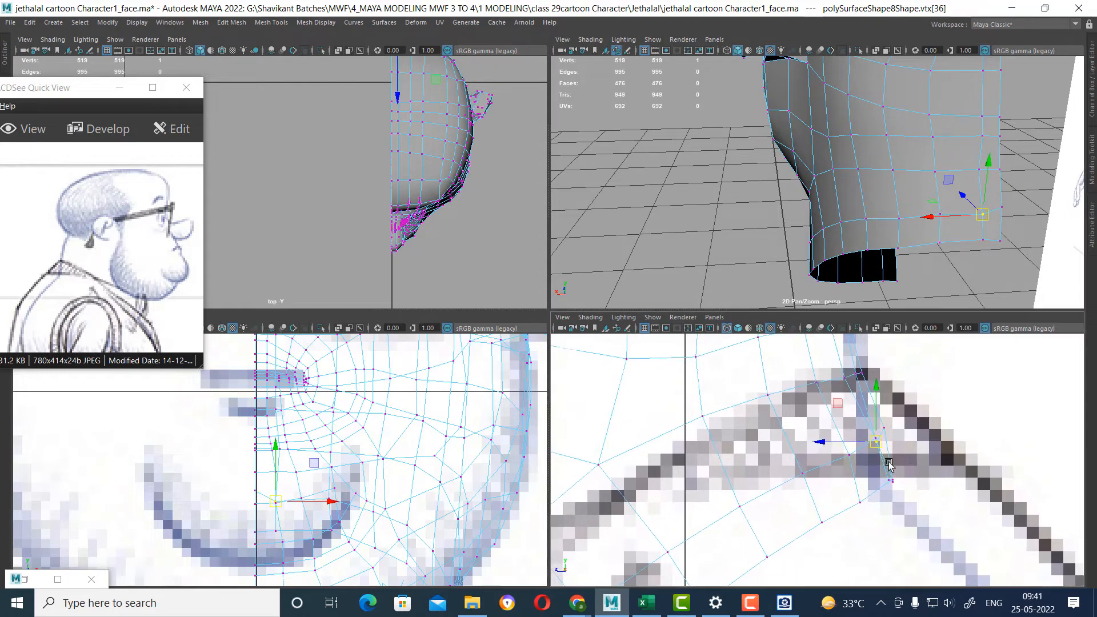
pyautogui.click(885, 438)
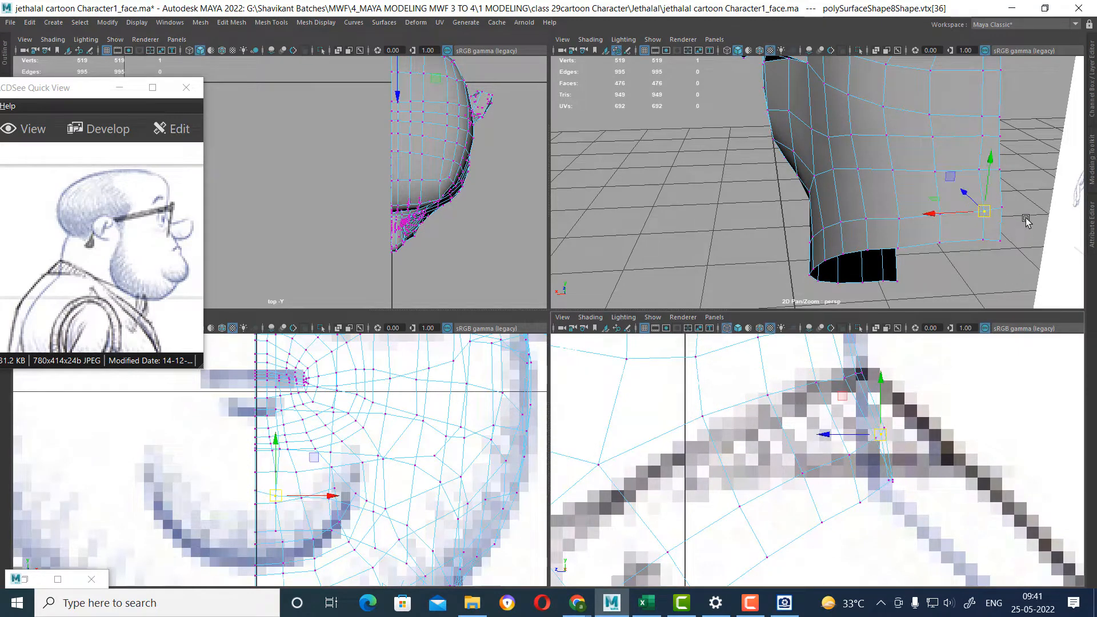
# Move the two lowest rear neck vertices slightly up and backward in the side view, checking them in perspective.
pyautogui.moveTo(1026, 219); pyautogui.dragTo(976, 267)
pyautogui.moveTo(895, 481); pyautogui.dragTo(903, 474)
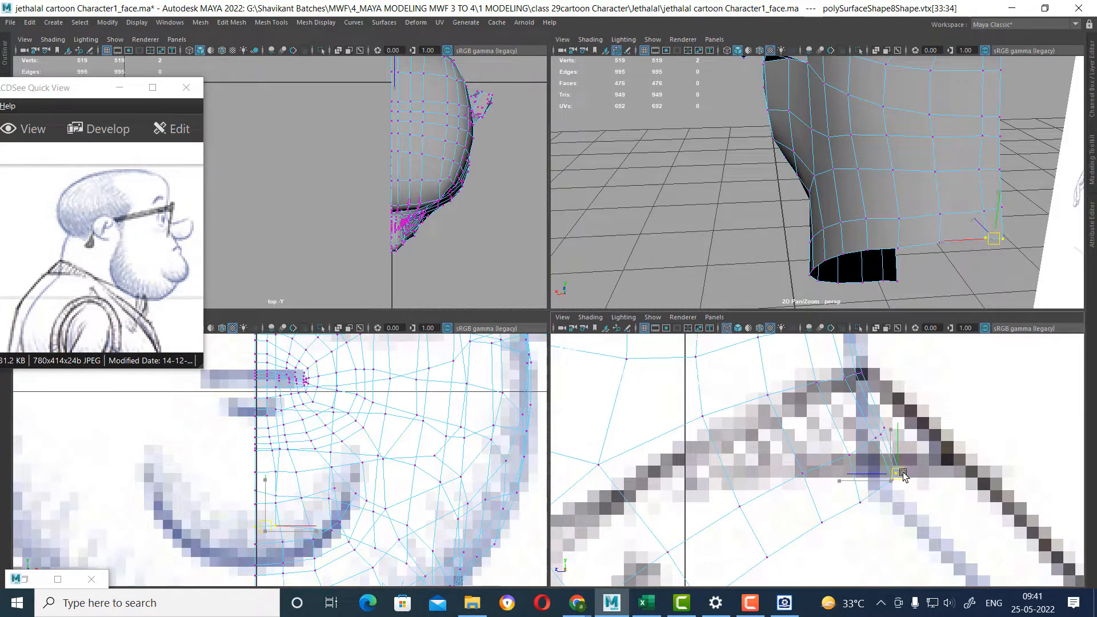
pyautogui.keyDown('alt'); pyautogui.moveTo(973, 250); pyautogui.dragTo(951, 241); pyautogui.keyUp('alt')
# Insert an edge loop around the neck below the jaw in the full-size perspective view.
pyautogui.press('space')
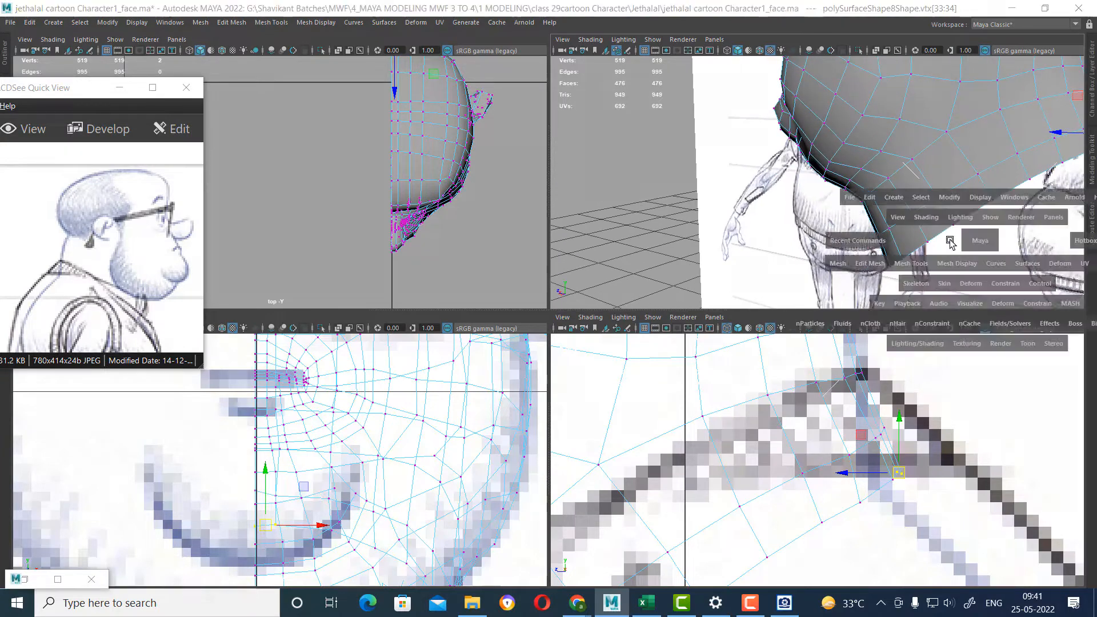
pyautogui.keyDown('alt'); pyautogui.moveTo(721, 370); pyautogui.dragTo(742, 319); pyautogui.keyUp('alt')
pyautogui.moveTo(742, 319); pyautogui.dragTo(735, 216, button='right')
pyautogui.click(741, 317)
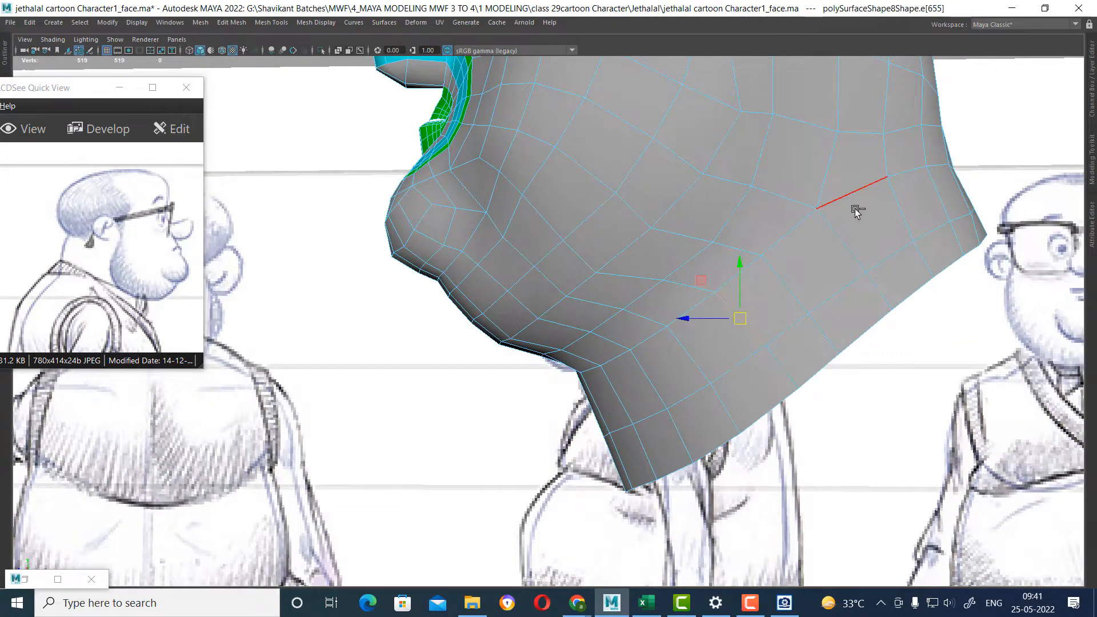
pyautogui.keyDown('ctrl'); pyautogui.moveTo(855, 210); pyautogui.dragTo(709, 320, button='right'); pyautogui.keyUp('ctrl')
pyautogui.keyDown('alt'); pyautogui.moveTo(852, 355); pyautogui.dragTo(759, 283); pyautogui.keyUp('alt')
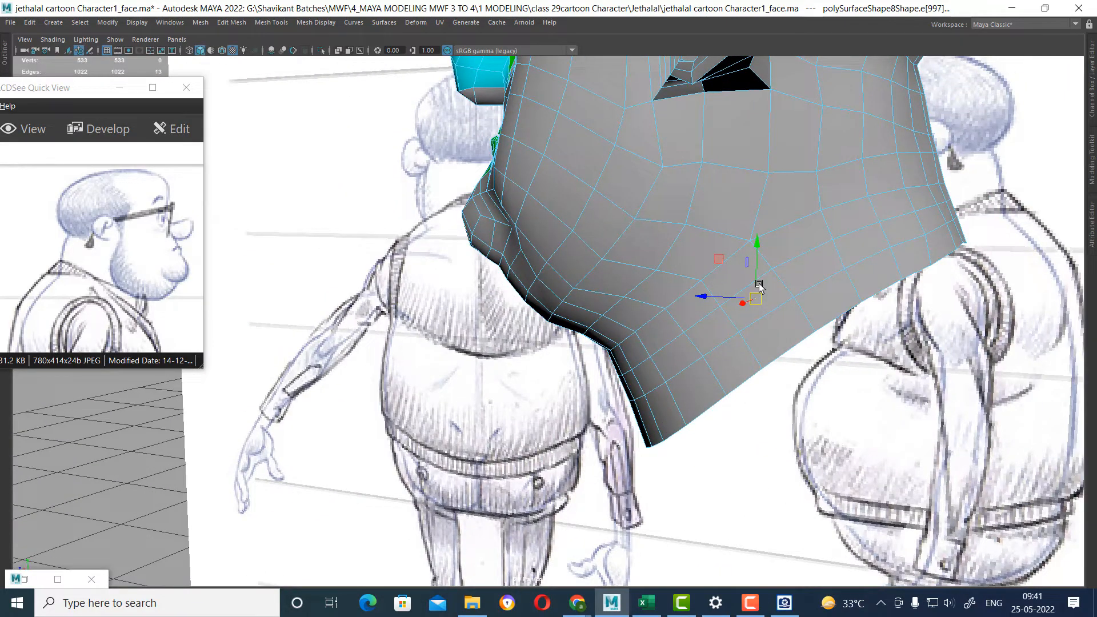
# Move the vertex beneath the front of the ear upward, judging its position in smooth preview.
pyautogui.keyDown('alt'); pyautogui.moveTo(771, 274); pyautogui.dragTo(703, 263); pyautogui.keyUp('alt')
pyautogui.moveTo(700, 260); pyautogui.dragTo(897, 126, button='right')
pyautogui.moveTo(680, 185)
pyautogui.keyDown('shift'); pyautogui.mouseDown(button='right')
pyautogui.moveTo(776, 221)
pyautogui.moveTo(831, 200)
pyautogui.mouseUp(button='right'); pyautogui.keyUp('shift')
pyautogui.moveTo(823, 286)
pyautogui.keyDown('alt'); pyautogui.mouseDown()
pyautogui.moveTo(855, 302)
pyautogui.moveTo(803, 284)
pyautogui.mouseUp(); pyautogui.keyUp('alt')
pyautogui.moveTo(857, 277); pyautogui.dragTo(794, 285, button='right')
pyautogui.click(776, 276)
pyautogui.keyDown('alt'); pyautogui.moveTo(776, 278); pyautogui.dragTo(792, 320); pyautogui.keyUp('alt')
pyautogui.moveTo(776, 272)
pyautogui.mouseDown()
pyautogui.moveTo(775, 319)
pyautogui.moveTo(893, 355)
pyautogui.moveTo(752, 337)
pyautogui.moveTo(740, 361)
pyautogui.moveTo(862, 350)
pyautogui.moveTo(900, 368)
pyautogui.moveTo(918, 359)
pyautogui.mouseUp()
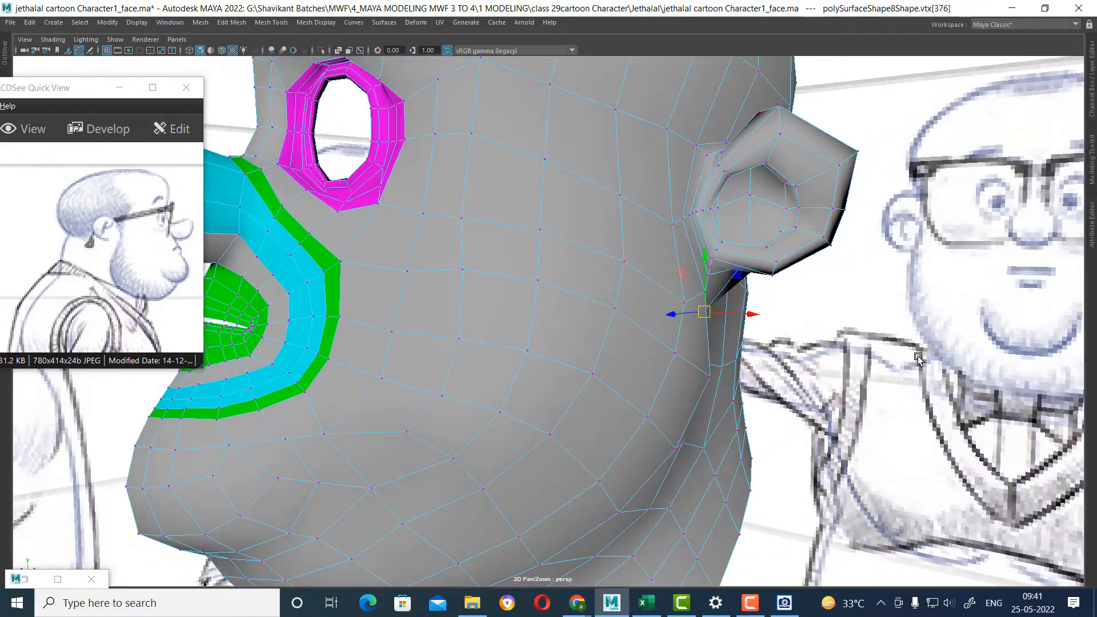
pyautogui.scroll(-3, 918, 359)
pyautogui.scroll(4, 767, 365)
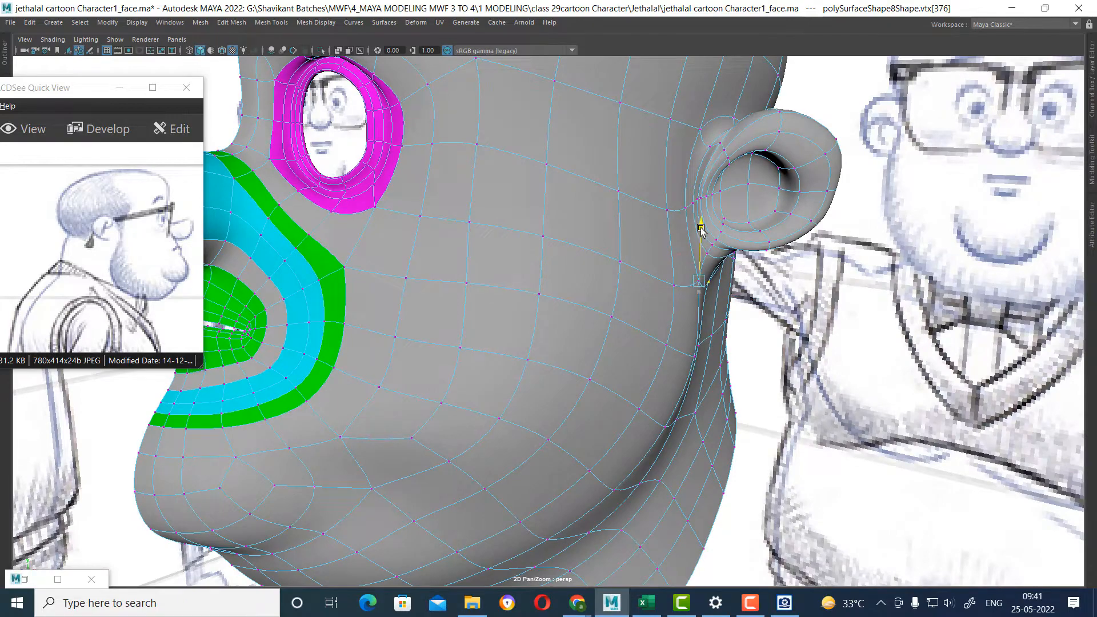
pyautogui.keyDown('alt'); pyautogui.moveTo(718, 247); pyautogui.dragTo(779, 267); pyautogui.keyUp('alt')
# Return to the unsmoothed mesh and average the positions of the vertices just behind the ear.
pyautogui.click(823, 331)
pyautogui.press('1')
pyautogui.keyDown('shift'); pyautogui.moveTo(773, 276); pyautogui.dragTo(896, 215, button='right'); pyautogui.keyUp('shift')
pyautogui.keyDown('alt'); pyautogui.moveTo(791, 277); pyautogui.dragTo(810, 263); pyautogui.keyUp('alt')
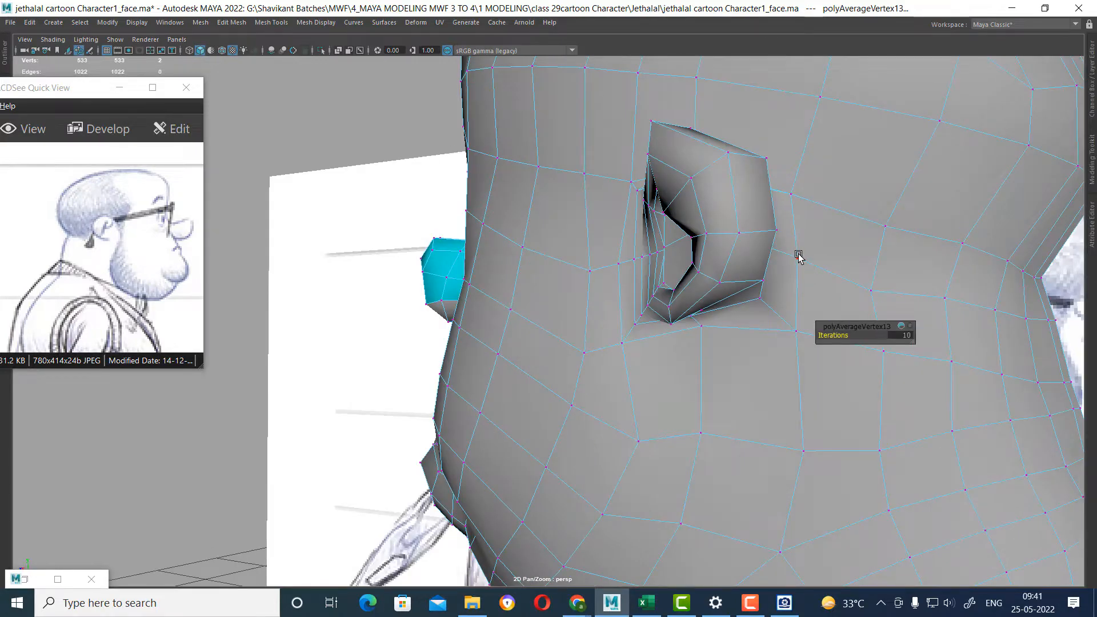
pyautogui.click(799, 256)
pyautogui.press('g')
pyautogui.press('w')
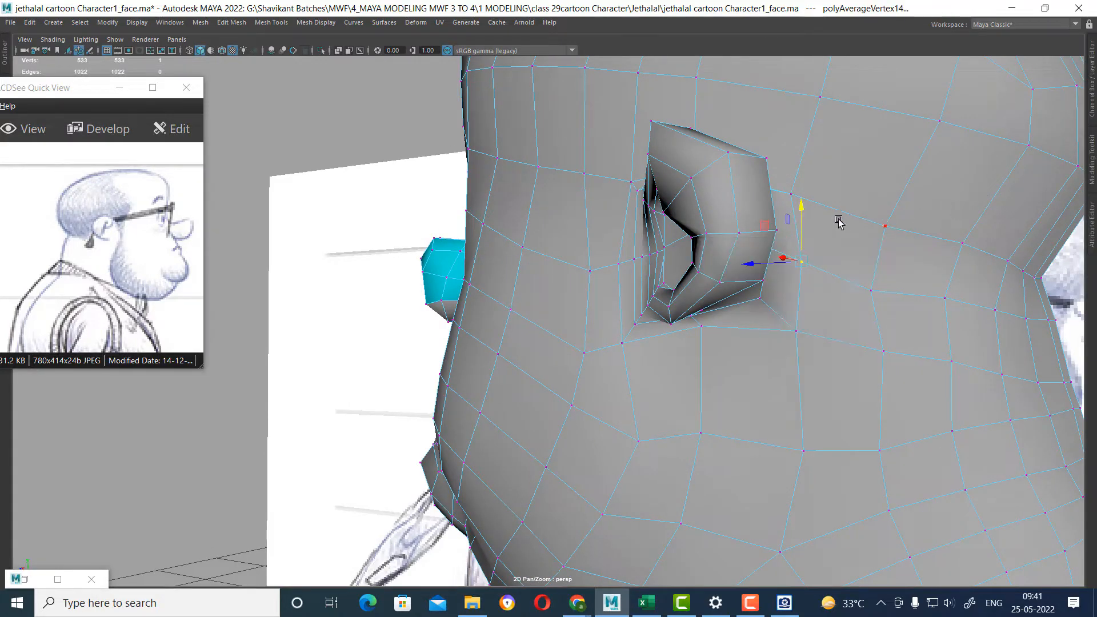
# Select the edges behind and beneath the ear and move them closer to it with the Slide Edge Tool.
pyautogui.keyDown('alt'); pyautogui.moveTo(838, 220); pyautogui.dragTo(831, 203); pyautogui.keyUp('alt')
pyautogui.press('F10')
pyautogui.keyDown('alt'); pyautogui.moveTo(788, 242); pyautogui.dragTo(774, 259); pyautogui.keyUp('alt')
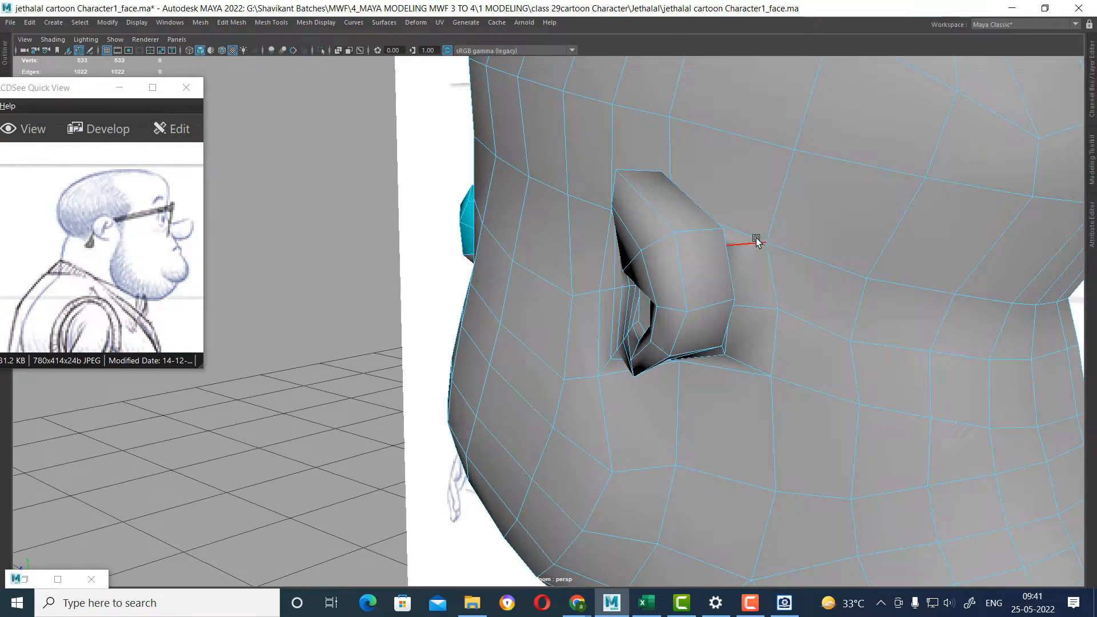
pyautogui.click(756, 241)
pyautogui.keyDown('alt'); pyautogui.moveTo(774, 378); pyautogui.dragTo(760, 336); pyautogui.keyUp('alt')
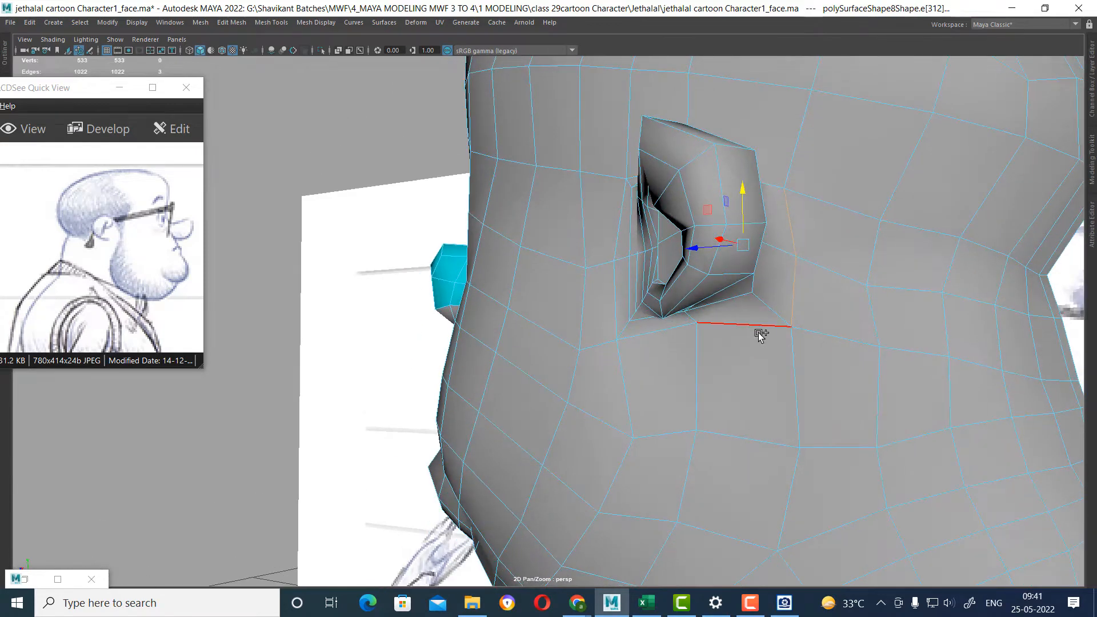
pyautogui.keyDown('shift'); pyautogui.rightClick(841, 217); pyautogui.keyUp('shift')
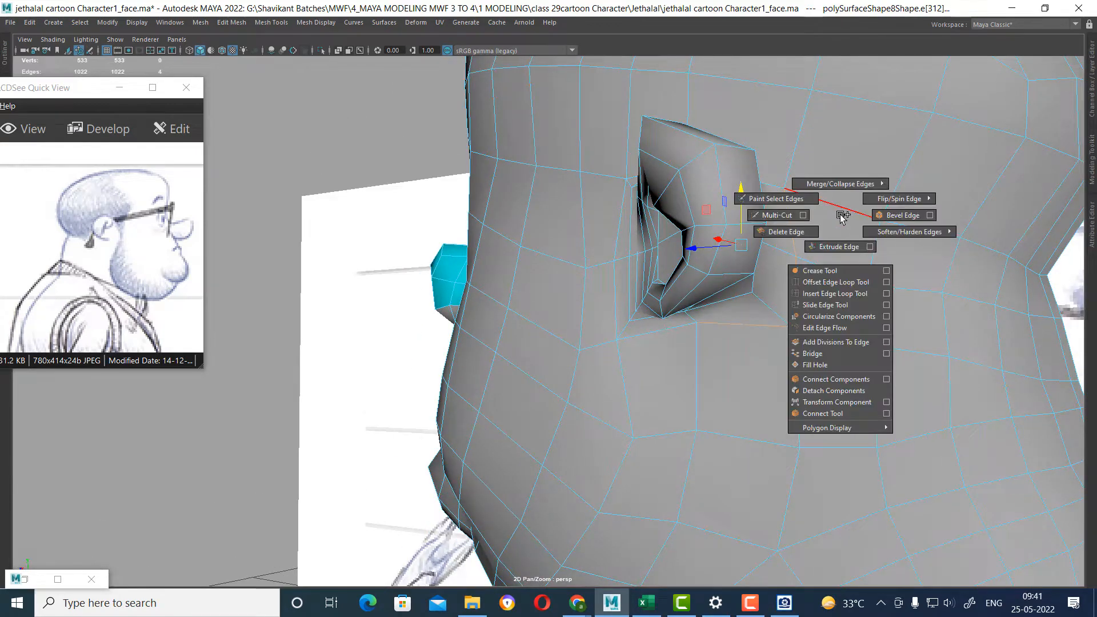
pyautogui.click(834, 293)
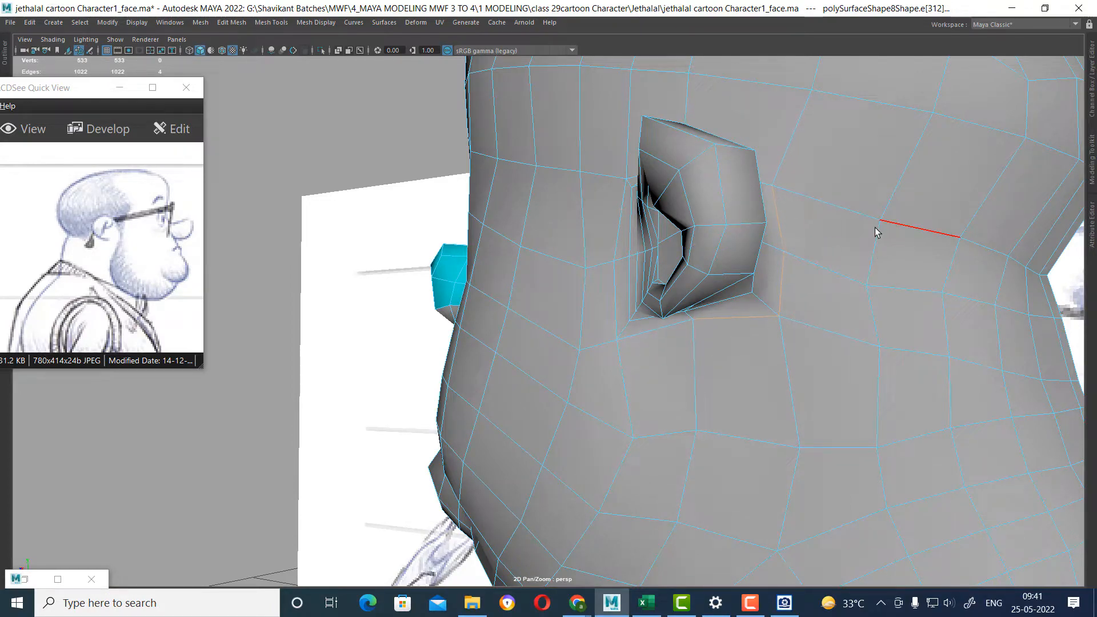
pyautogui.keyDown('alt'); pyautogui.moveTo(875, 235); pyautogui.dragTo(857, 252, button='right'); pyautogui.keyUp('alt')
pyautogui.keyDown('alt'); pyautogui.moveTo(857, 251); pyautogui.dragTo(828, 275); pyautogui.keyUp('alt')
pyautogui.keyDown('alt'); pyautogui.moveTo(829, 274); pyautogui.dragTo(831, 349, button='middle'); pyautogui.keyUp('alt')
pyautogui.keyDown('alt'); pyautogui.moveTo(831, 350); pyautogui.dragTo(817, 244); pyautogui.keyUp('alt')
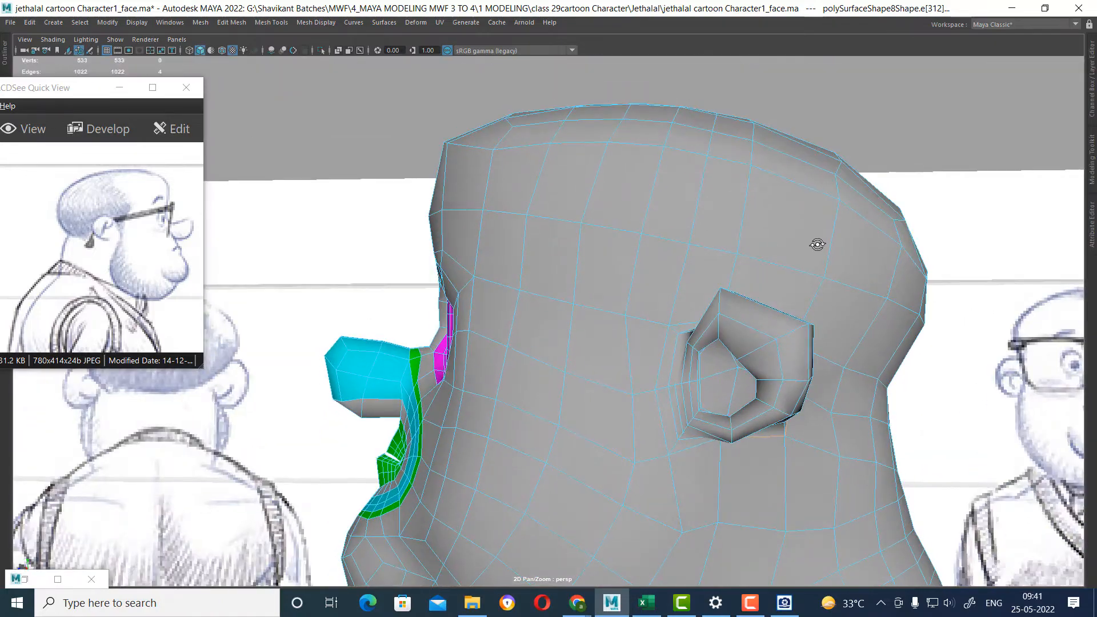
# Select the edge loop running from the ear over the head and slide it slightly backward with the Slide Edge Tool.
pyautogui.doubleClick(745, 207)
pyautogui.keyDown('alt'); pyautogui.moveTo(745, 208); pyautogui.dragTo(838, 328); pyautogui.keyUp('alt')
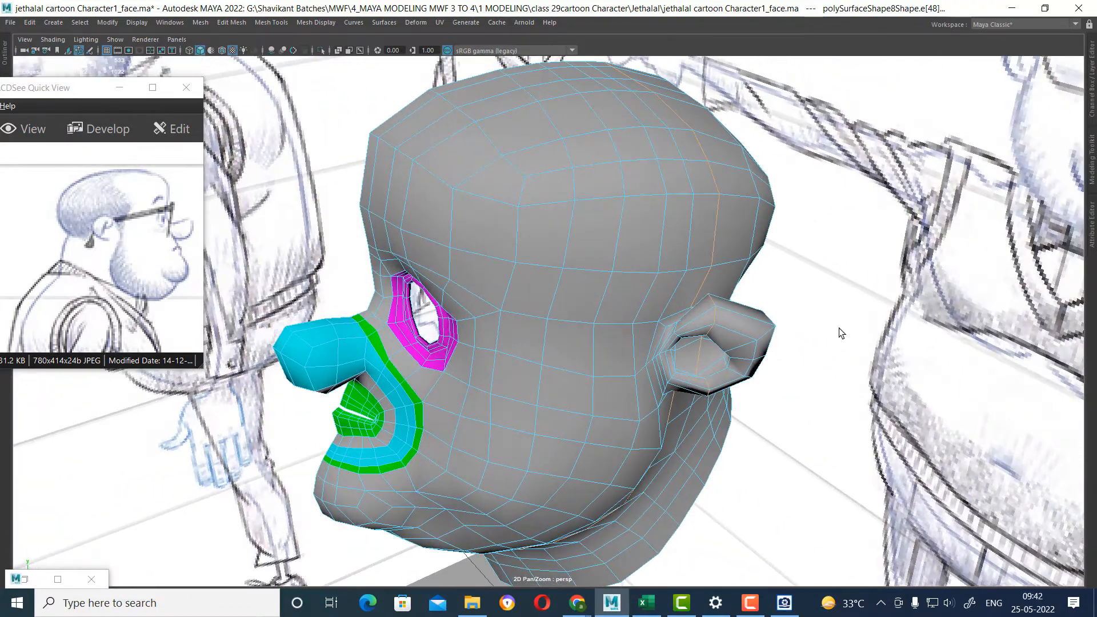
pyautogui.keyDown('alt'); pyautogui.moveTo(794, 388); pyautogui.dragTo(772, 315); pyautogui.keyUp('alt')
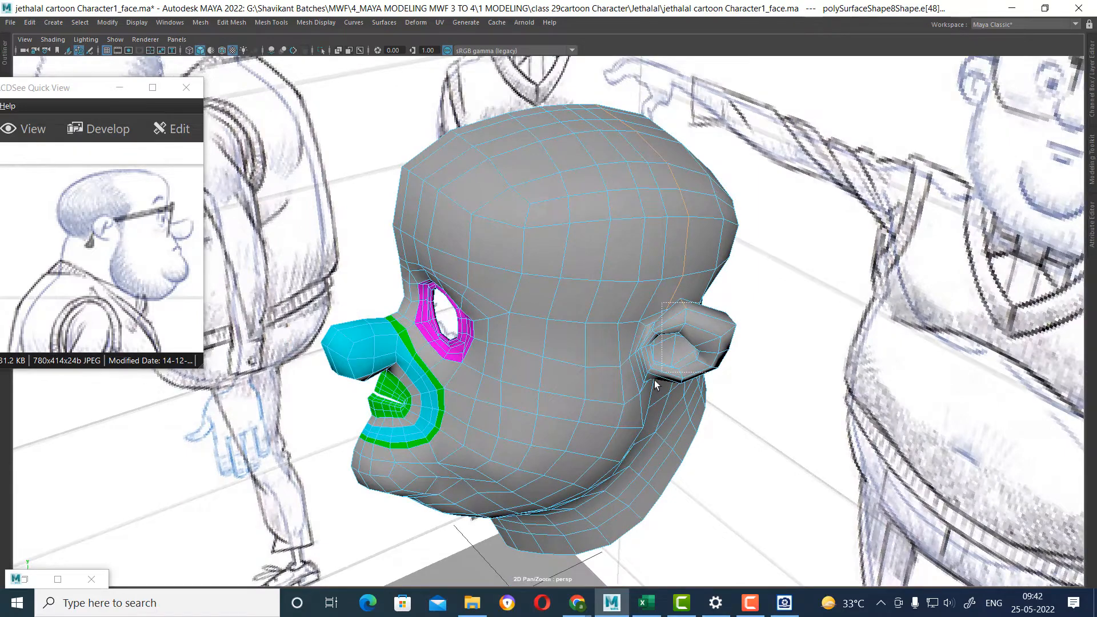
pyautogui.moveTo(540, 555)
pyautogui.keyDown('alt'); pyautogui.mouseDown()
pyautogui.moveTo(703, 326)
pyautogui.moveTo(661, 367)
pyautogui.moveTo(612, 313)
pyautogui.moveTo(650, 345)
pyautogui.mouseUp(); pyautogui.keyUp('alt')
pyautogui.keyDown('alt'); pyautogui.moveTo(708, 403); pyautogui.dragTo(685, 376, button='right'); pyautogui.keyUp('alt')
pyautogui.keyDown('alt'); pyautogui.moveTo(722, 345); pyautogui.dragTo(708, 394); pyautogui.keyUp('alt')
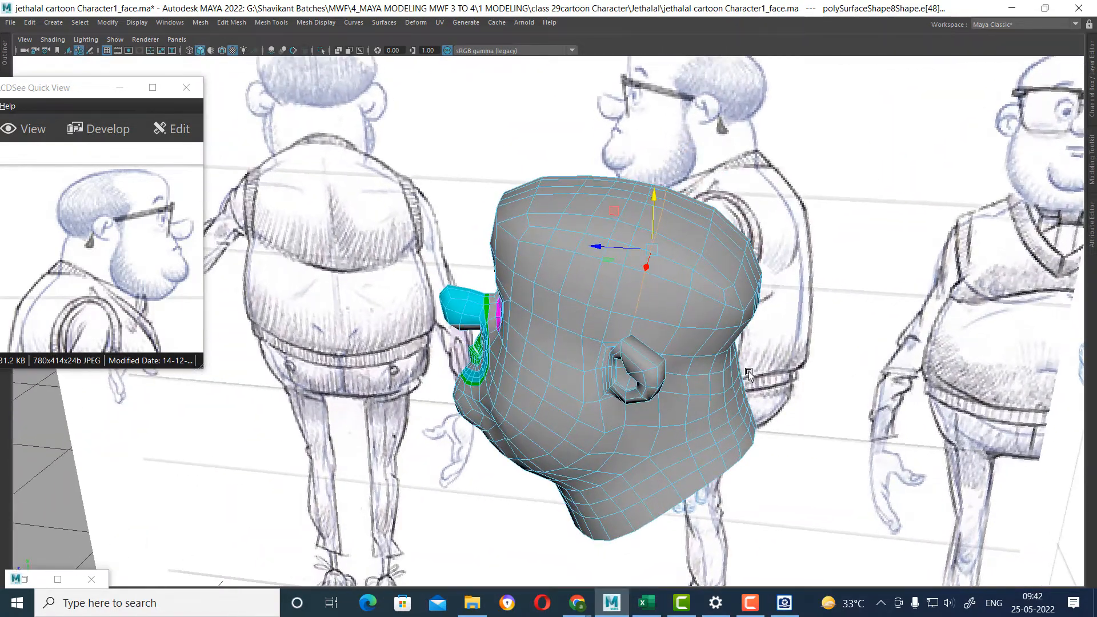
pyautogui.keyDown('alt'); pyautogui.moveTo(737, 394); pyautogui.dragTo(680, 404, button='middle'); pyautogui.keyUp('alt')
pyautogui.keyDown('alt'); pyautogui.moveTo(680, 404); pyautogui.dragTo(742, 409, button='right'); pyautogui.keyUp('alt')
pyautogui.keyDown('alt'); pyautogui.moveTo(742, 409); pyautogui.dragTo(714, 343); pyautogui.keyUp('alt')
pyautogui.keyDown('shift'); pyautogui.moveTo(695, 224); pyautogui.dragTo(692, 382, button='right'); pyautogui.keyUp('shift')
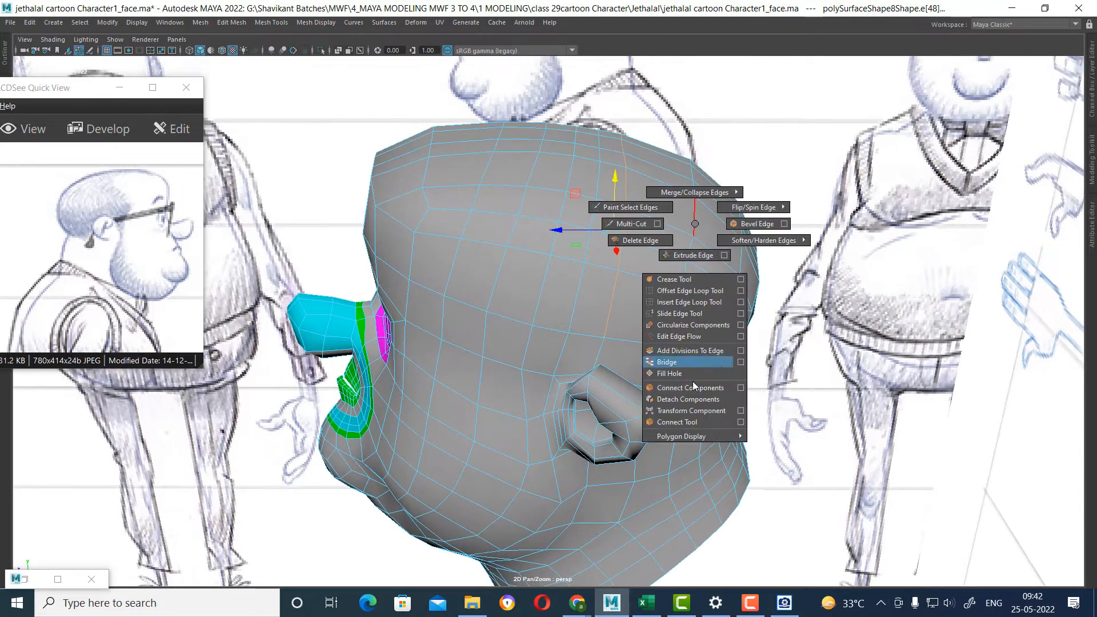
pyautogui.keyDown('shift'); pyautogui.moveTo(693, 323); pyautogui.dragTo(693, 323, button='right'); pyautogui.keyUp('shift')
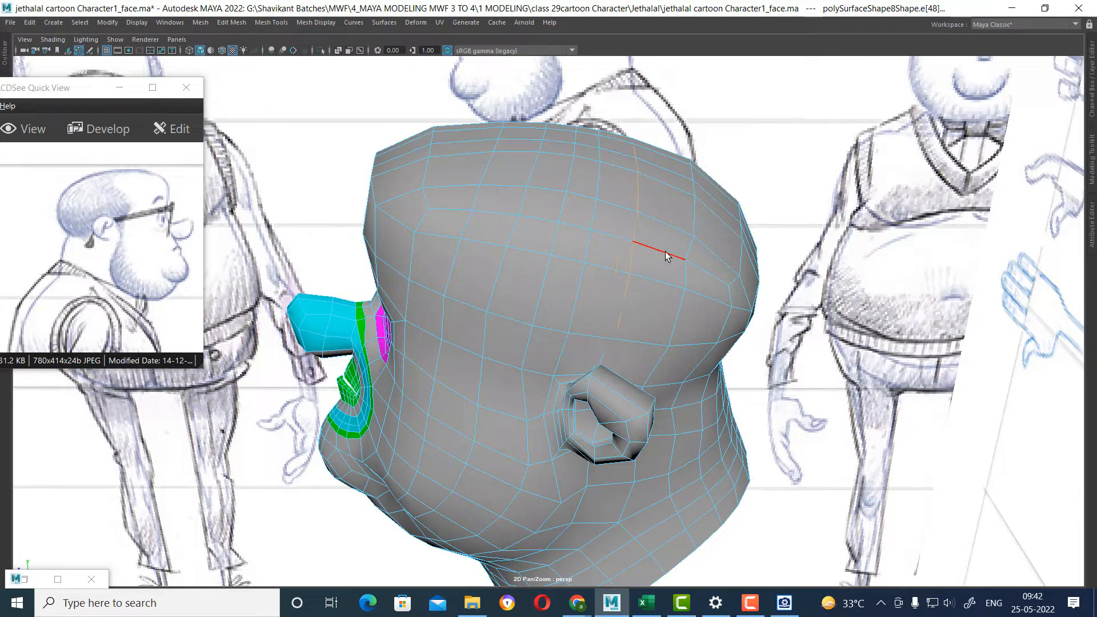
# Slide the neighbouring vertical edge loops above and in front of the ear to even out their spacing.
pyautogui.keyDown('alt'); pyautogui.moveTo(692, 250); pyautogui.dragTo(619, 233); pyautogui.keyUp('alt')
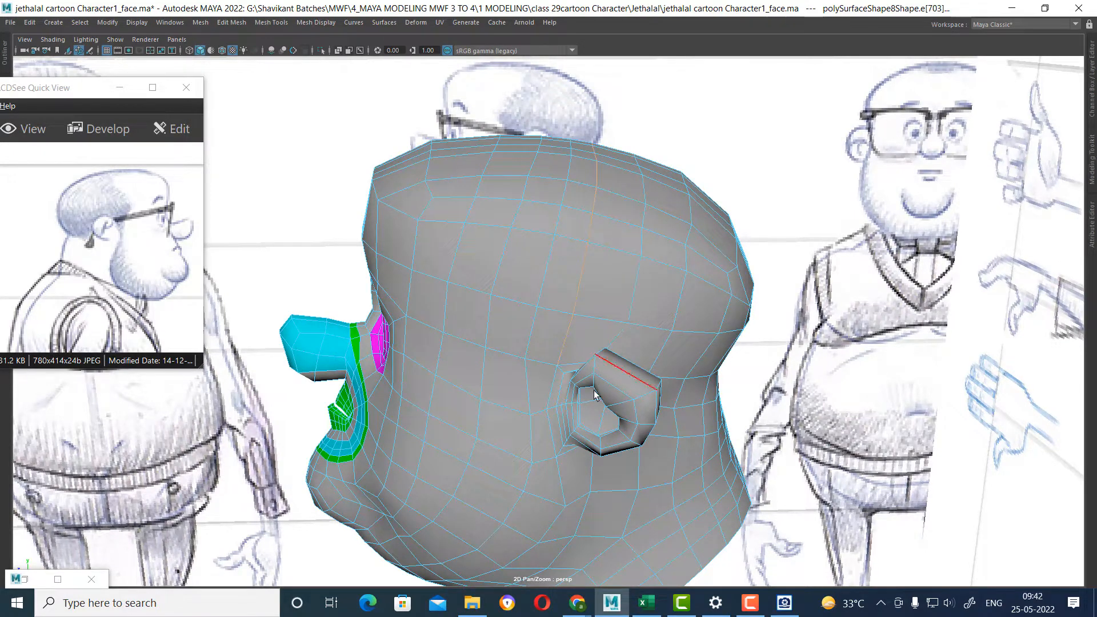
pyautogui.moveTo(674, 247); pyautogui.dragTo(675, 248, button='middle')
pyautogui.keyDown('alt'); pyautogui.moveTo(537, 342); pyautogui.dragTo(557, 213); pyautogui.keyUp('alt')
pyautogui.keyDown('alt'); pyautogui.moveTo(563, 300); pyautogui.dragTo(519, 442, button='middle'); pyautogui.keyUp('alt')
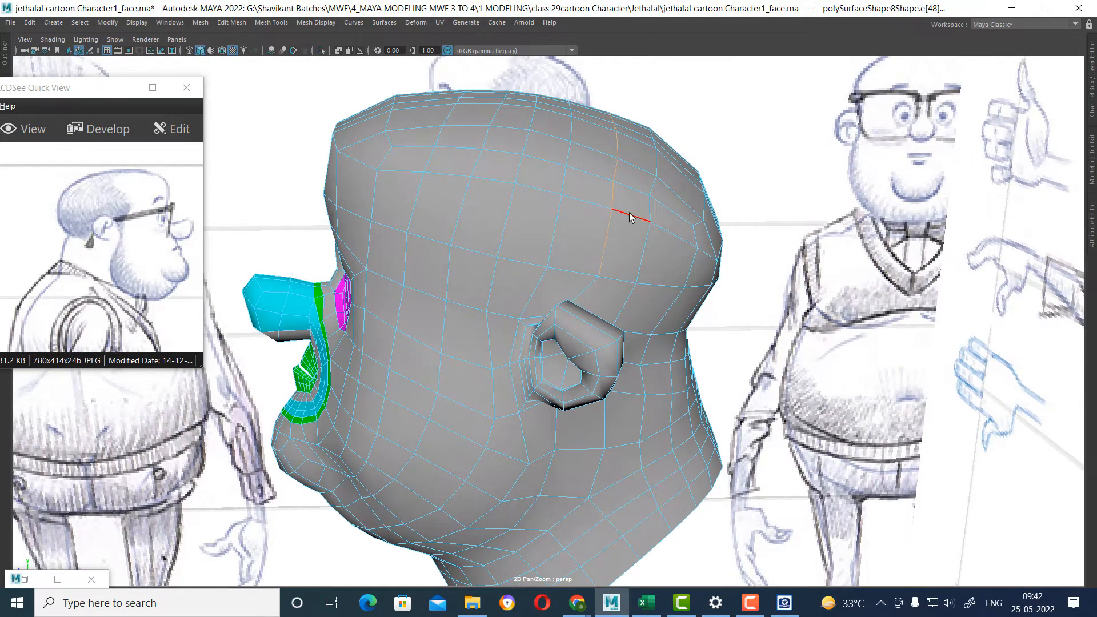
pyautogui.keyDown('alt'); pyautogui.moveTo(641, 217); pyautogui.dragTo(655, 206); pyautogui.keyUp('alt')
pyautogui.keyDown('alt'); pyautogui.moveTo(484, 174); pyautogui.dragTo(526, 341); pyautogui.keyUp('alt')
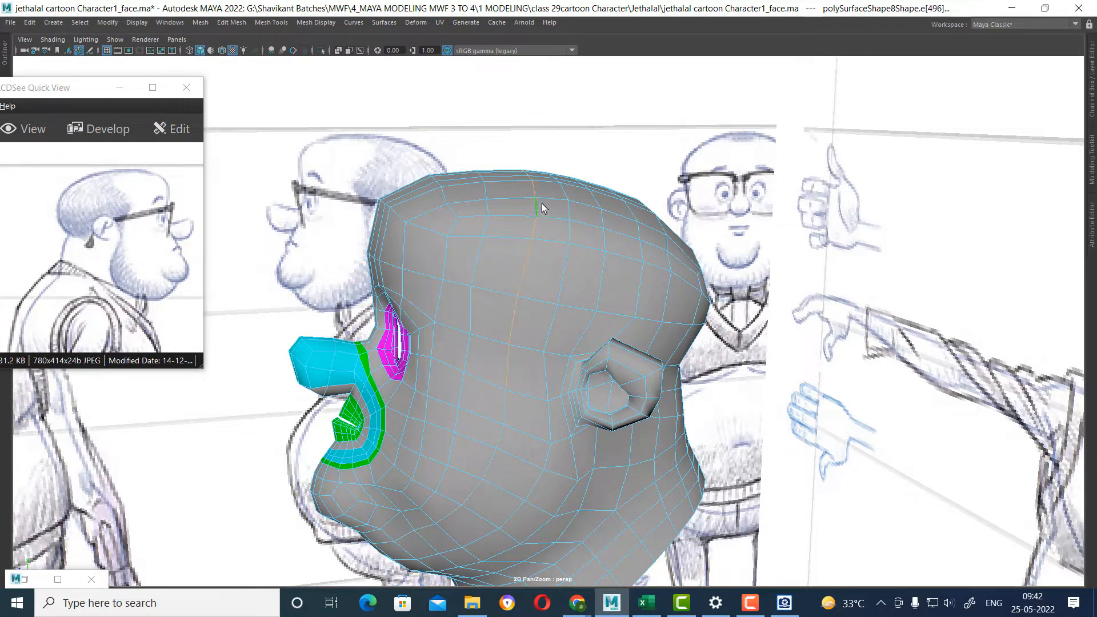
# Slide the vertical edge loops behind the ear to even out the rear of the head.
pyautogui.keyDown('alt'); pyautogui.moveTo(531, 206); pyautogui.dragTo(577, 232); pyautogui.keyUp('alt')
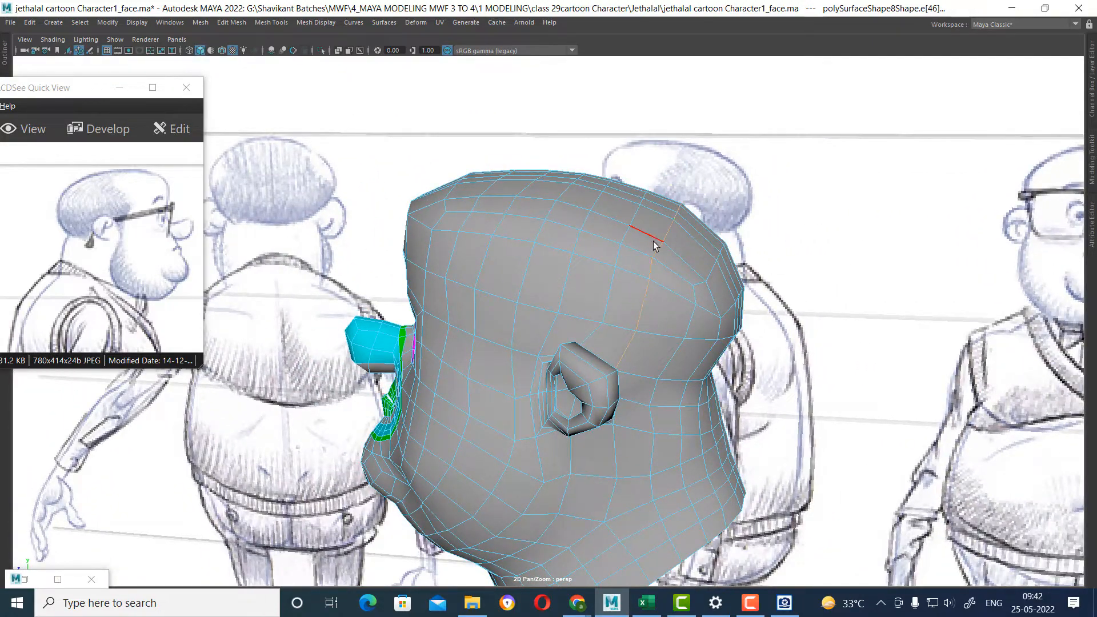
pyautogui.keyDown('alt'); pyautogui.moveTo(655, 382); pyautogui.dragTo(658, 388); pyautogui.keyUp('alt')
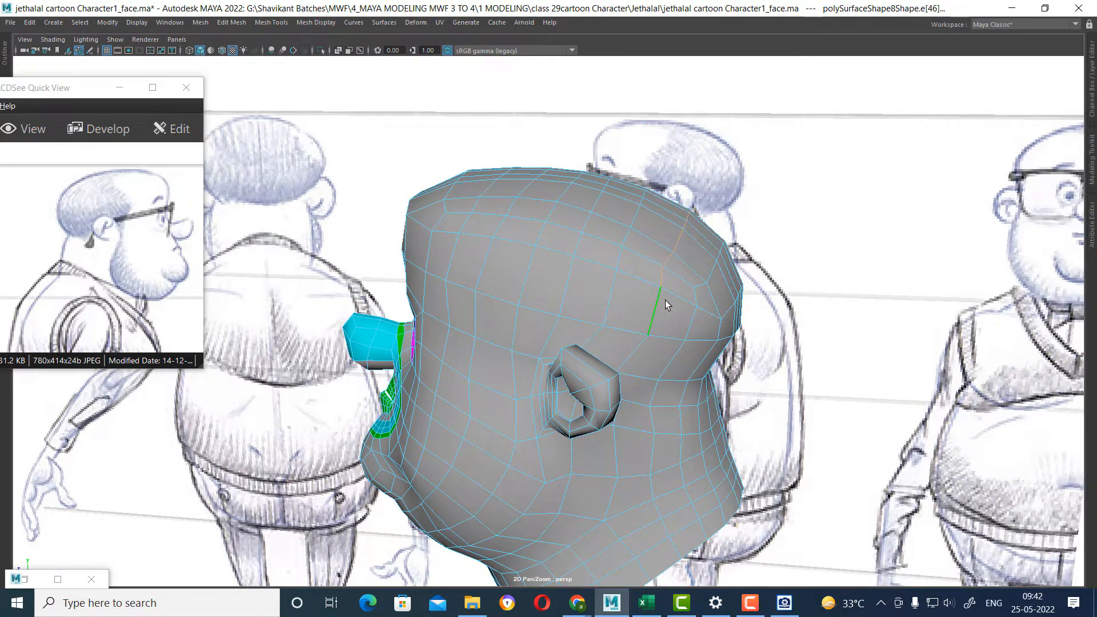
pyautogui.click(713, 273)
pyautogui.moveTo(719, 318)
pyautogui.keyDown('alt'); pyautogui.mouseDown()
pyautogui.moveTo(655, 296)
pyautogui.moveTo(656, 320)
pyautogui.moveTo(629, 227)
pyautogui.moveTo(666, 245)
pyautogui.moveTo(723, 307)
pyautogui.moveTo(723, 371)
pyautogui.moveTo(812, 371)
pyautogui.moveTo(653, 355)
pyautogui.moveTo(583, 328)
pyautogui.moveTo(560, 341)
pyautogui.moveTo(600, 349)
pyautogui.mouseUp(); pyautogui.keyUp('alt')
# Turn on smooth preview and examine the head's overall shape from behind, above and the front.
pyautogui.keyDown('shift'); pyautogui.click(611, 200); pyautogui.keyUp('shift')
pyautogui.press('w')
pyautogui.press('3')
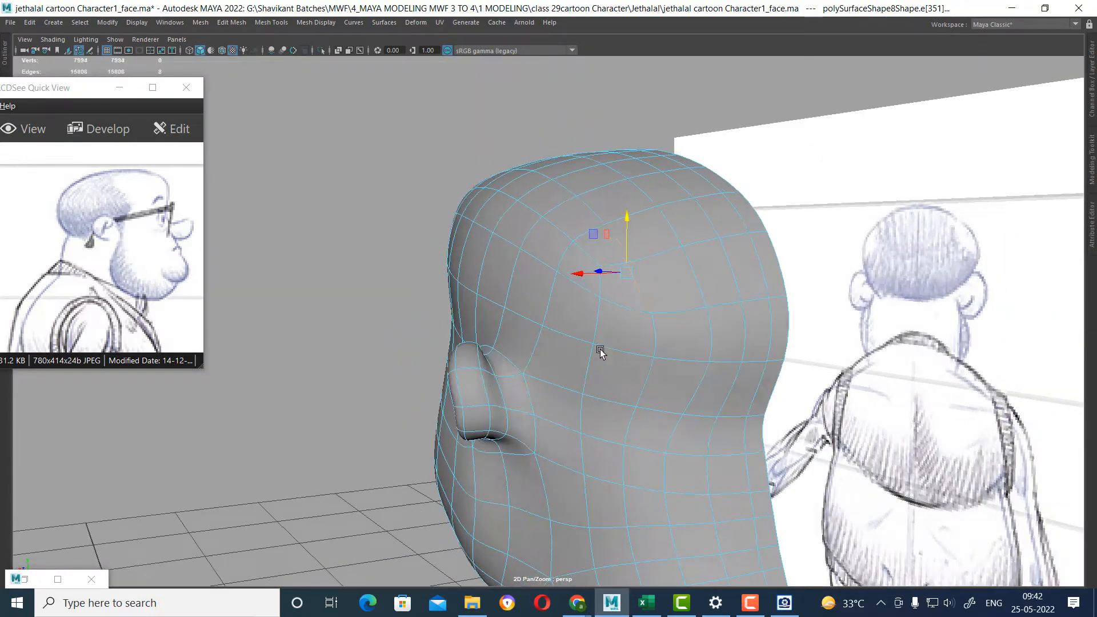
pyautogui.moveTo(611, 350); pyautogui.dragTo(799, 245, button='right')
pyautogui.keyDown('alt'); pyautogui.moveTo(798, 245); pyautogui.dragTo(884, 363); pyautogui.keyUp('alt')
pyautogui.click(884, 363)
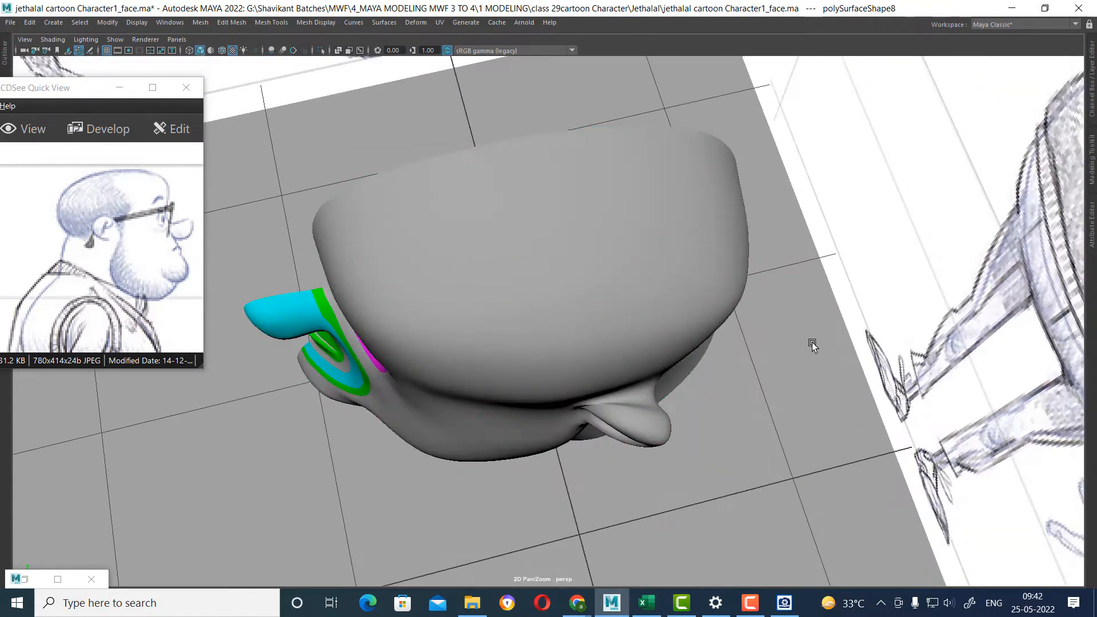
pyautogui.keyDown('alt'); pyautogui.moveTo(811, 341); pyautogui.dragTo(688, 305); pyautogui.keyUp('alt')
pyautogui.click(712, 404)
pyautogui.keyDown('alt'); pyautogui.moveTo(713, 404); pyautogui.dragTo(618, 393); pyautogui.keyUp('alt')
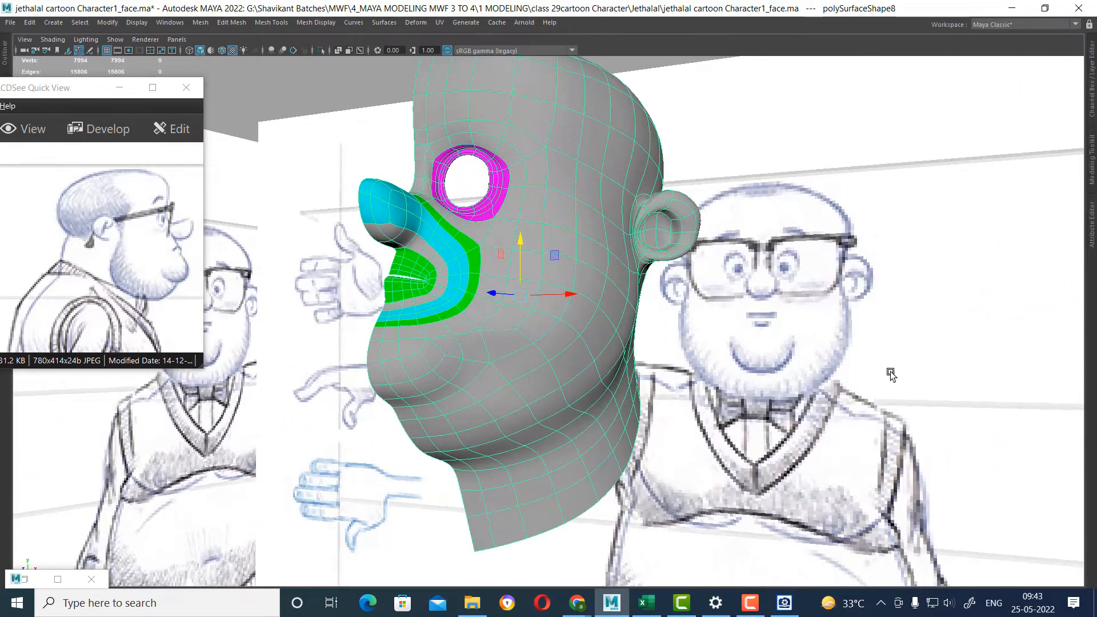
# With soft selection on, nudge the outer jaw vertices below the ear in the front view to follow the sketched cheek outline.
pyautogui.moveTo(604, 290); pyautogui.dragTo(539, 283, button='right')
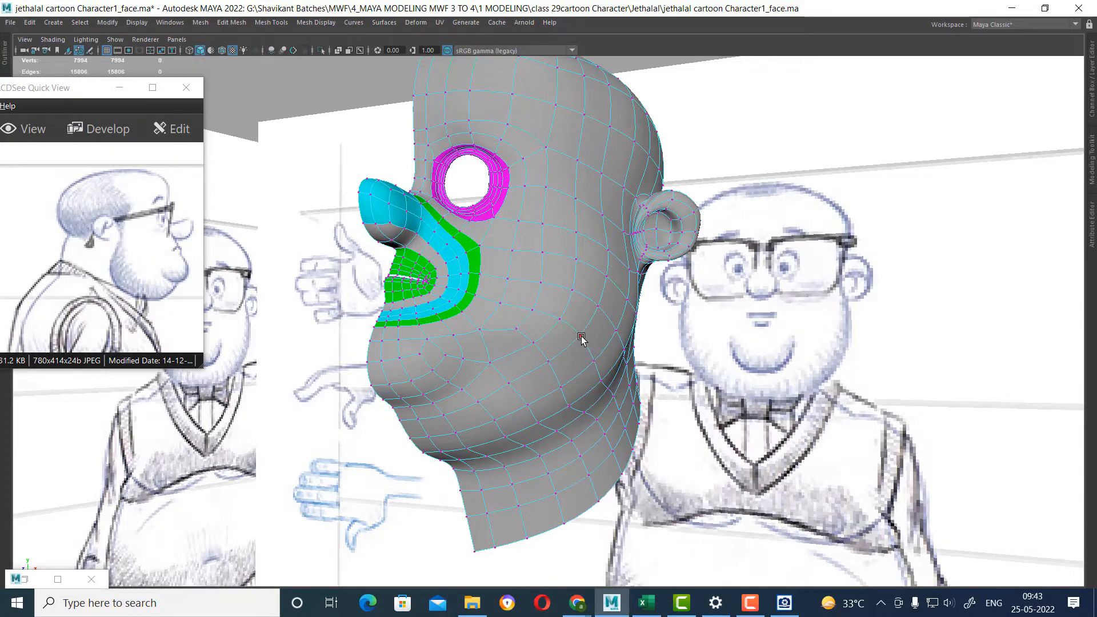
pyautogui.click(581, 333)
pyautogui.keyDown('alt'); pyautogui.moveTo(633, 390); pyautogui.dragTo(657, 394); pyautogui.keyUp('alt')
pyautogui.press('space')
pyautogui.scroll(-6, 423, 492)
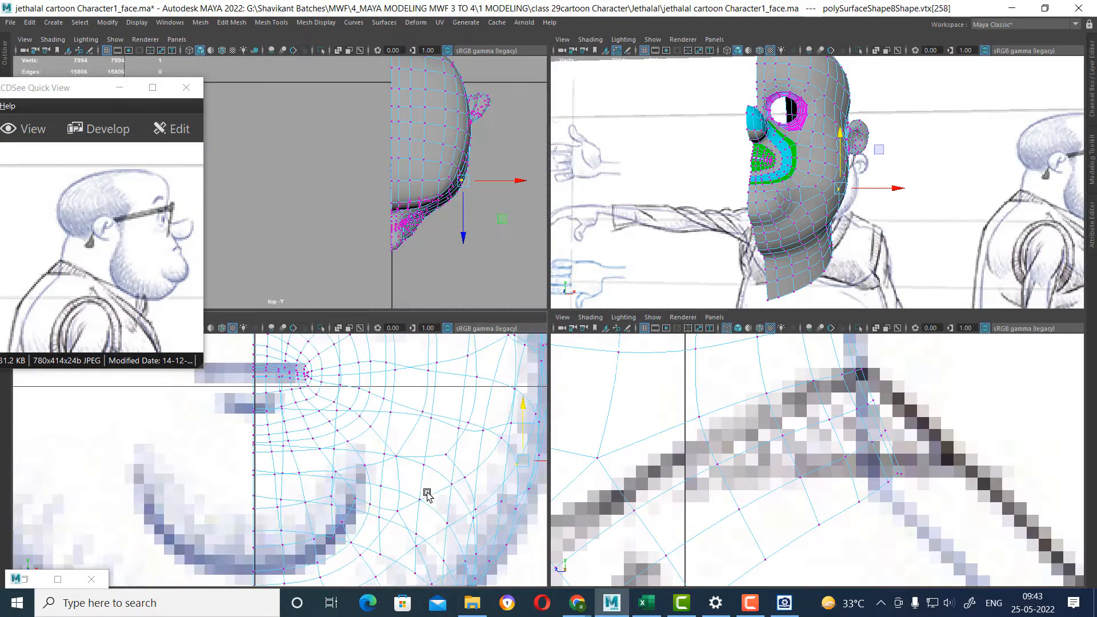
pyautogui.press('space')
pyautogui.scroll(10, 585, 440)
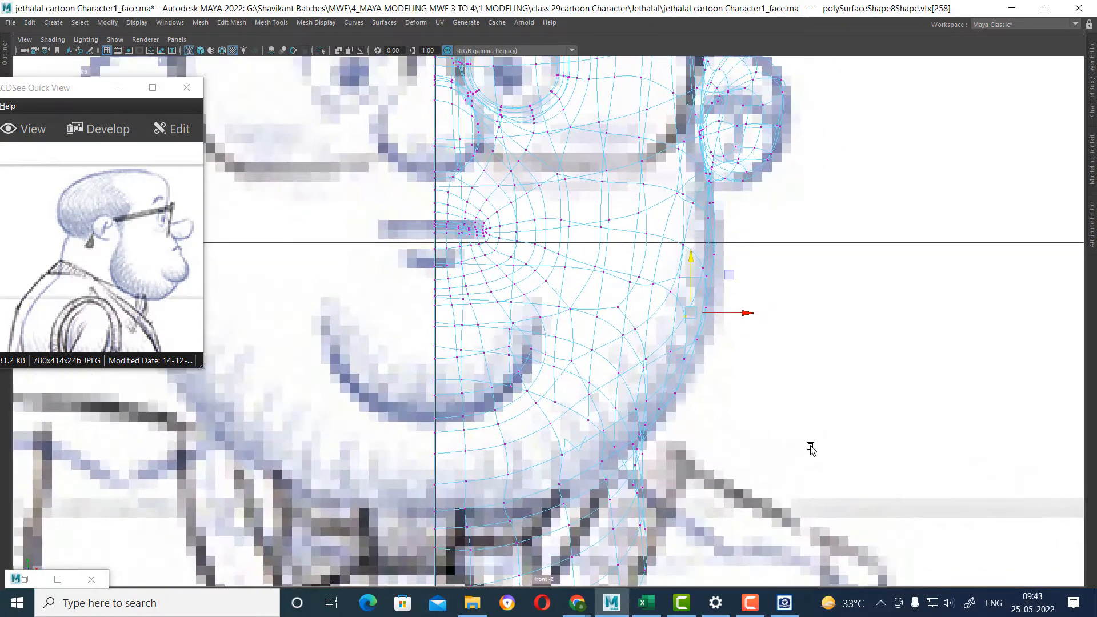
pyautogui.press('b')
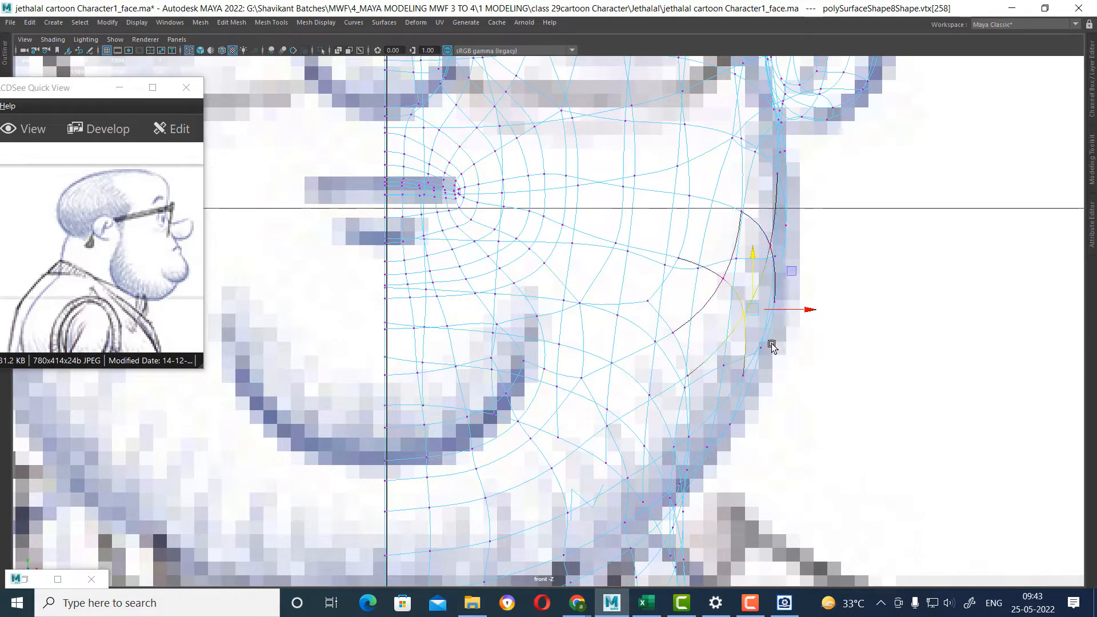
pyautogui.moveTo(764, 334)
pyautogui.mouseDown()
pyautogui.moveTo(820, 341)
pyautogui.moveTo(762, 318)
pyautogui.mouseUp()
pyautogui.moveTo(730, 399); pyautogui.dragTo(728, 400)
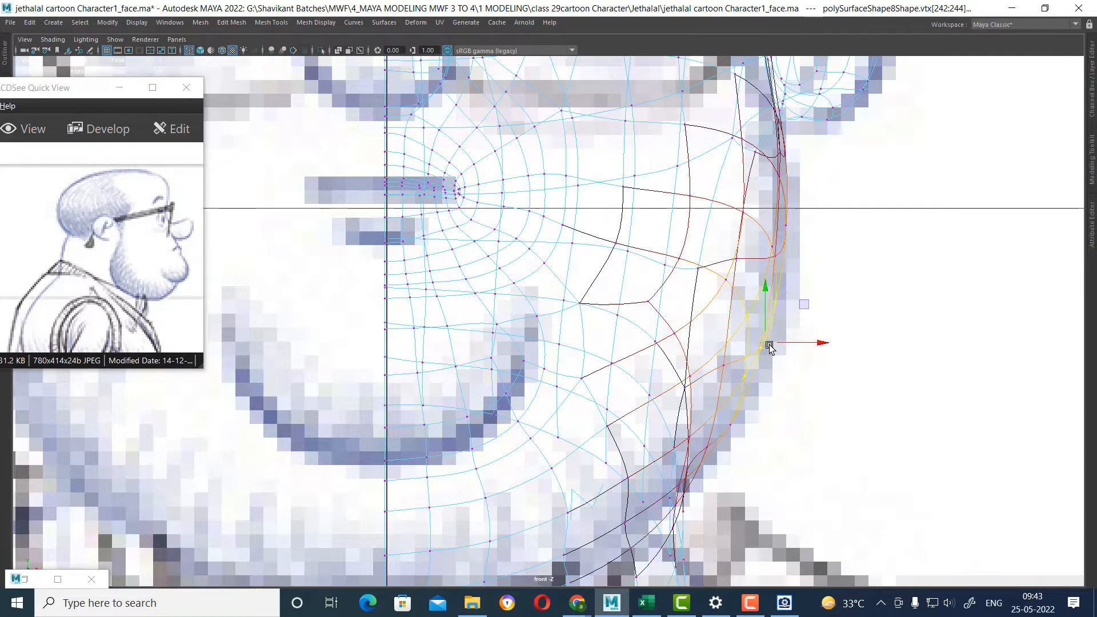
pyautogui.moveTo(765, 346); pyautogui.dragTo(769, 354)
pyautogui.keyDown('alt'); pyautogui.moveTo(743, 377); pyautogui.dragTo(816, 327, button='middle'); pyautogui.keyUp('alt')
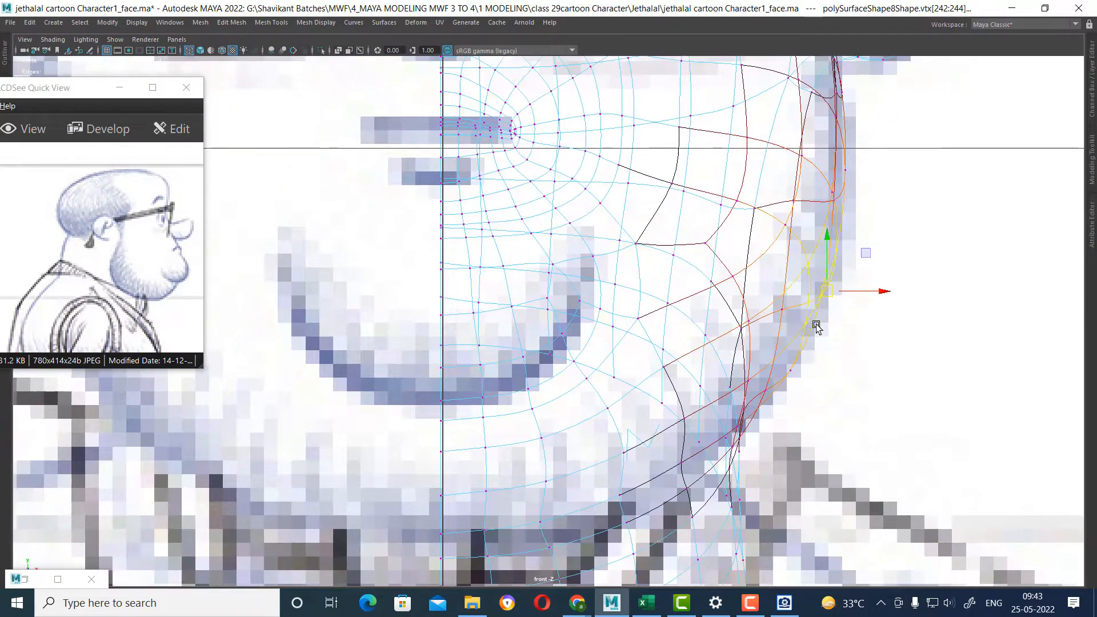
pyautogui.keyDown('alt'); pyautogui.moveTo(821, 287); pyautogui.dragTo(854, 309, button='middle'); pyautogui.keyUp('alt')
pyautogui.scroll(-10, 857, 325)
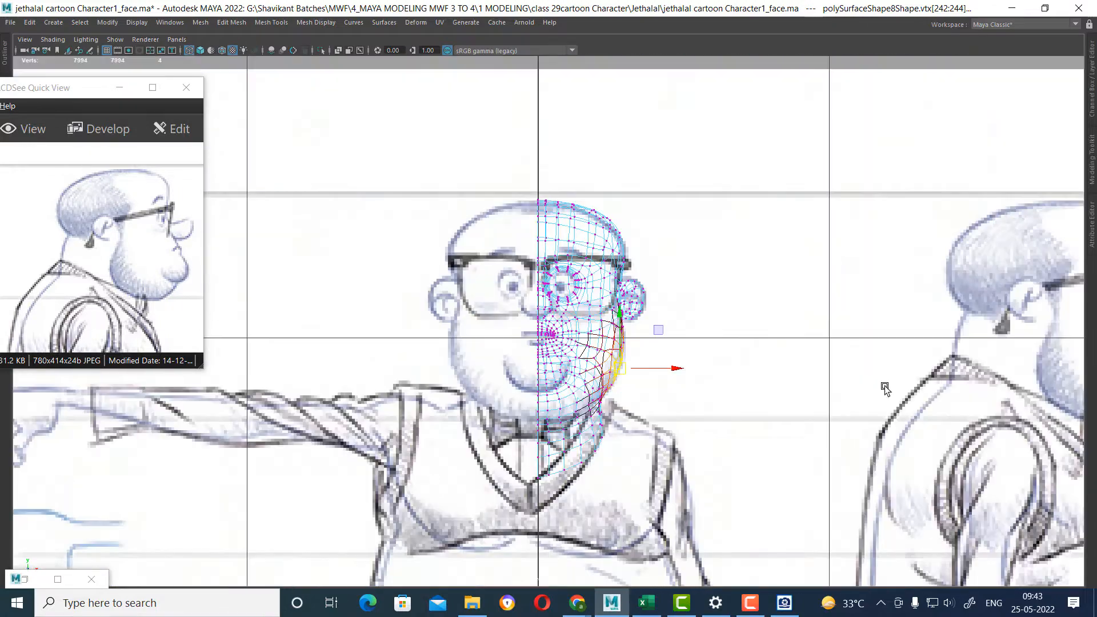
# Return the face mesh to object mode and show all hidden objects in the scene.
pyautogui.press('space')
pyautogui.keyDown('alt'); pyautogui.moveTo(852, 176); pyautogui.dragTo(808, 149); pyautogui.keyUp('alt')
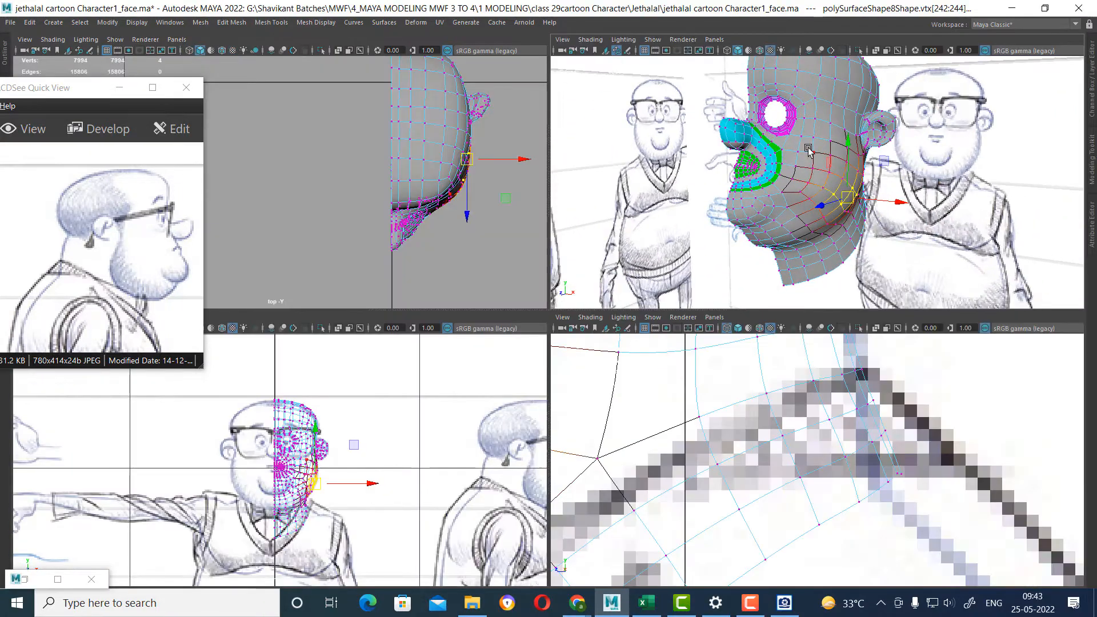
pyautogui.moveTo(808, 147); pyautogui.dragTo(829, 117, button='right')
pyautogui.keyDown('alt'); pyautogui.moveTo(823, 136); pyautogui.dragTo(802, 160); pyautogui.keyUp('alt')
pyautogui.keyDown('alt'); pyautogui.moveTo(835, 182); pyautogui.dragTo(851, 220, button='right'); pyautogui.keyUp('alt')
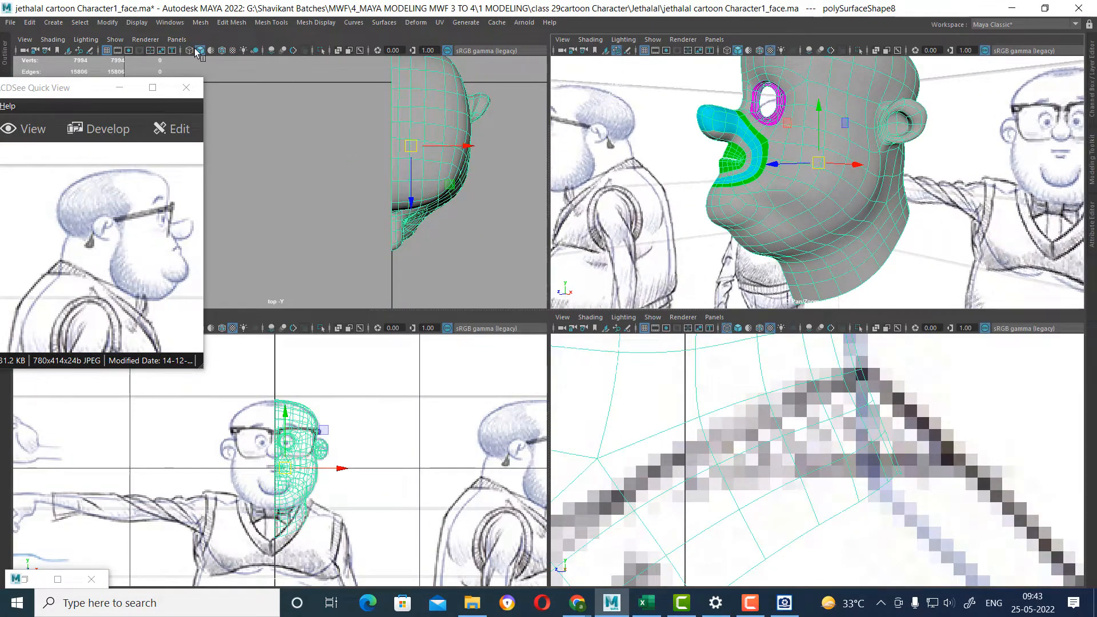
pyautogui.click(137, 23)
pyautogui.moveTo(225, 95)
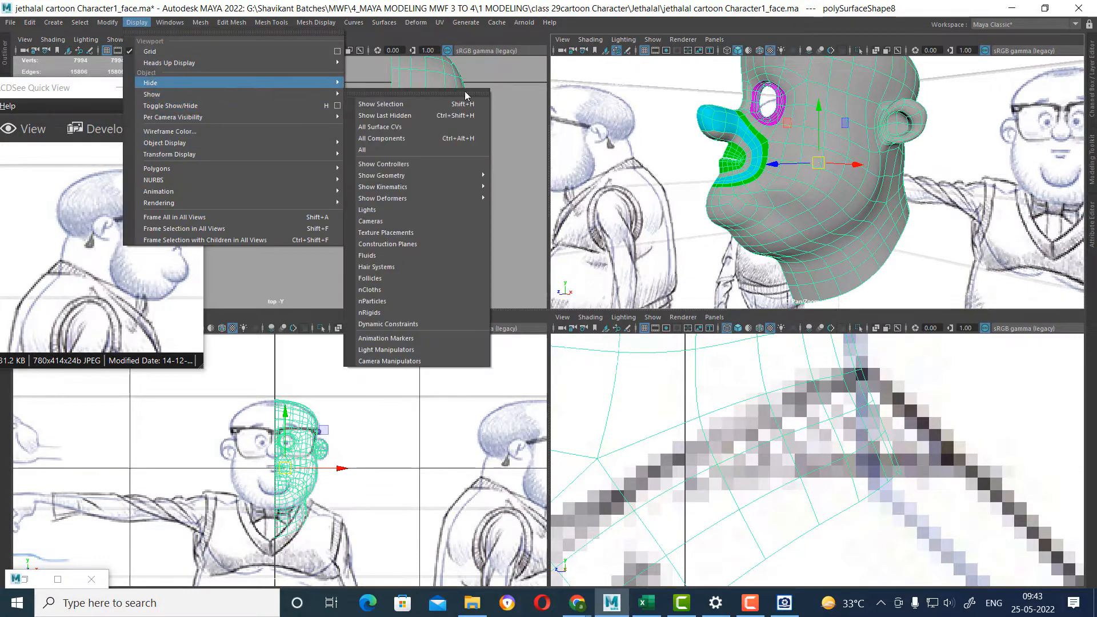
pyautogui.click(432, 151)
pyautogui.keyDown('alt'); pyautogui.moveTo(857, 165); pyautogui.dragTo(885, 151); pyautogui.keyUp('alt')
pyautogui.scroll(2, 742, 75)
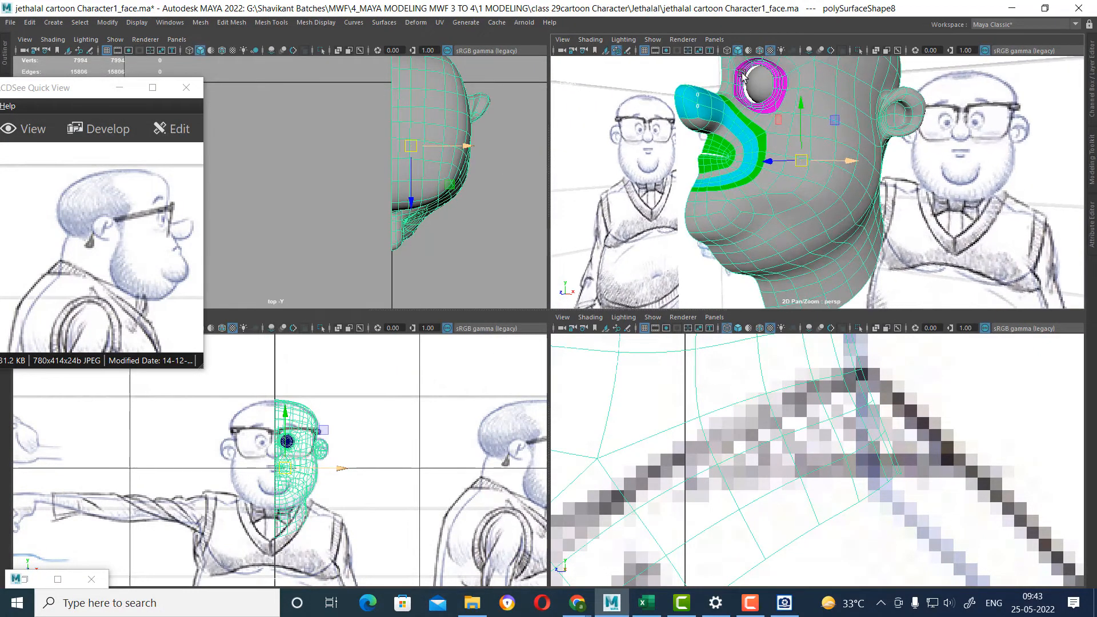
# Select the eyeball sphere and move it backward into the head in the side view.
pyautogui.click(755, 80)
pyautogui.keyDown('alt'); pyautogui.moveTo(755, 80); pyautogui.dragTo(812, 182); pyautogui.keyUp('alt')
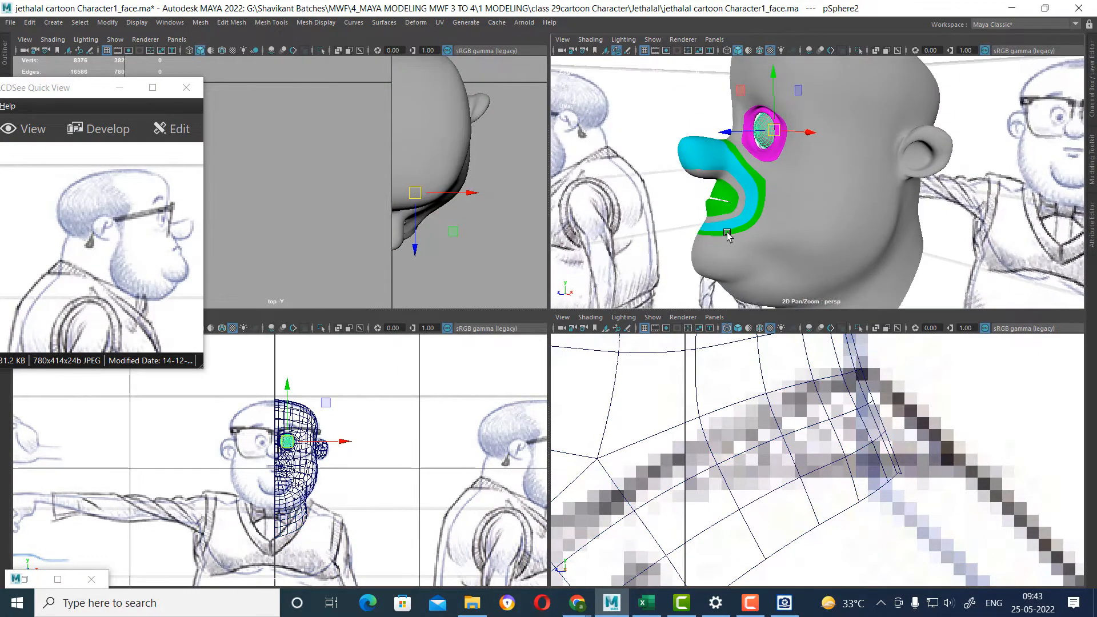
pyautogui.press('space')
pyautogui.keyDown('alt'); pyautogui.moveTo(746, 224); pyautogui.dragTo(669, 291); pyautogui.keyUp('alt')
pyautogui.scroll(2, 604, 320)
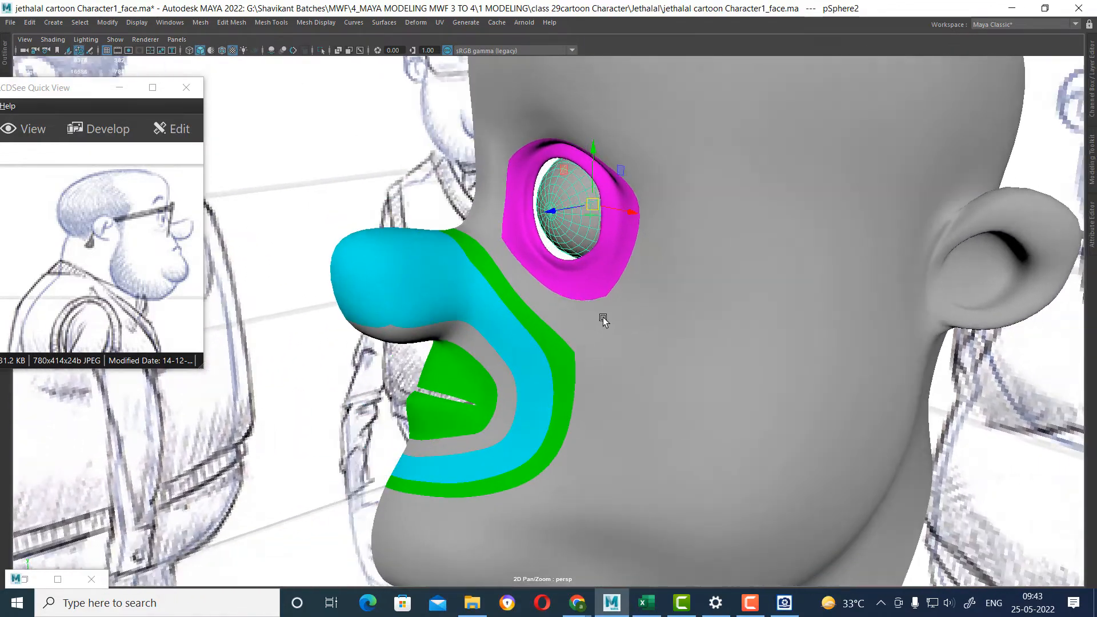
pyautogui.keyDown('alt'); pyautogui.moveTo(603, 318); pyautogui.dragTo(587, 300); pyautogui.keyUp('alt')
pyautogui.moveTo(559, 218); pyautogui.dragTo(531, 231)
pyautogui.keyDown('alt'); pyautogui.moveTo(597, 214); pyautogui.dragTo(573, 188); pyautogui.keyUp('alt')
pyautogui.press('space')
pyautogui.scroll(-5, 763, 413)
pyautogui.press('space')
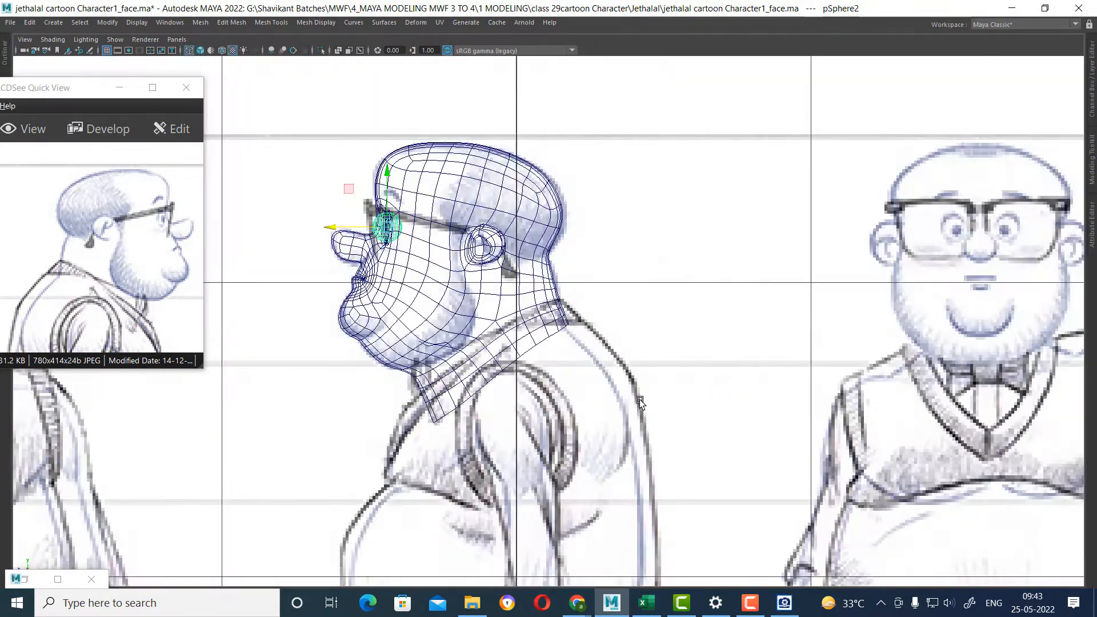
pyautogui.scroll(8, 456, 332)
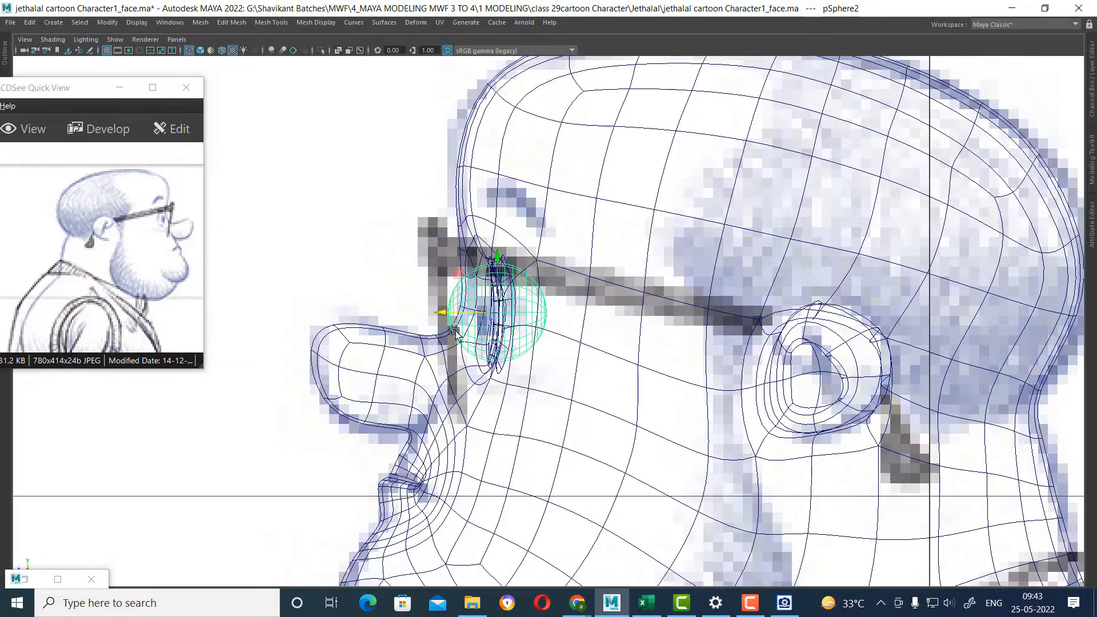
pyautogui.moveTo(455, 331); pyautogui.dragTo(457, 378, button='middle')
# Hide the face mesh, move the eyeball slightly forward to match the side sketch, and show the face again.
pyautogui.click(381, 375)
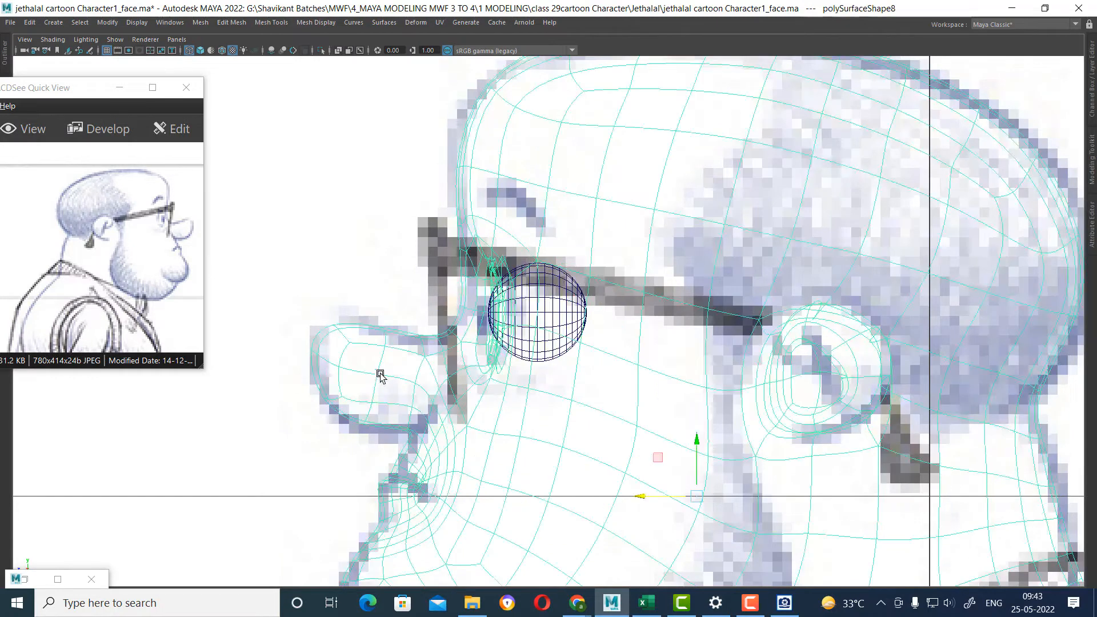
pyautogui.hotkey('ctrl', 'h')
pyautogui.click(564, 328)
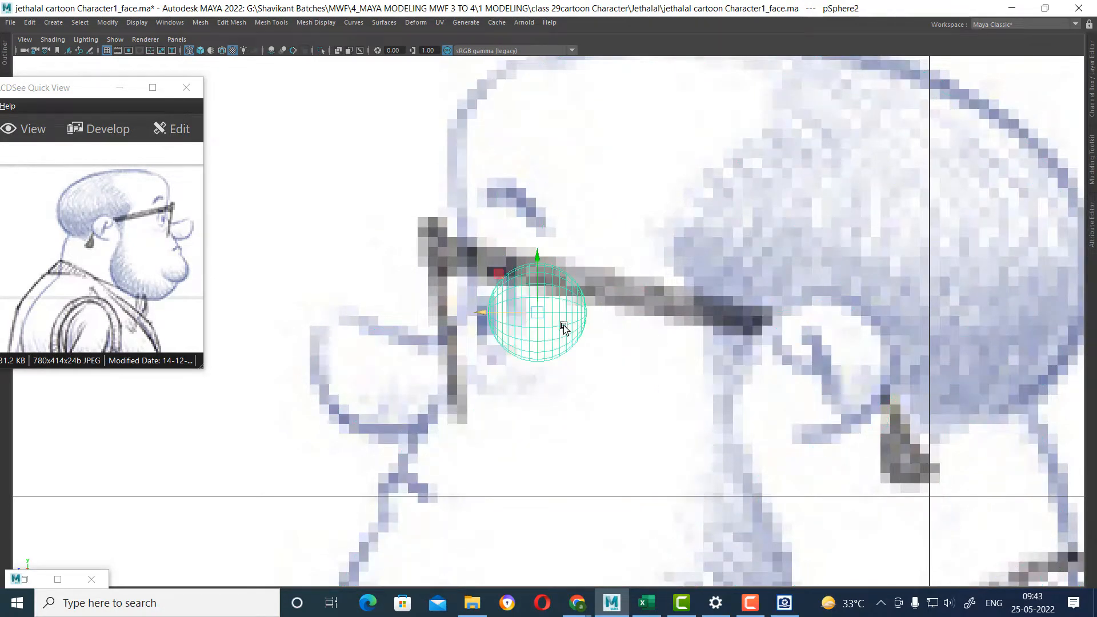
pyautogui.moveTo(488, 316); pyautogui.dragTo(474, 316)
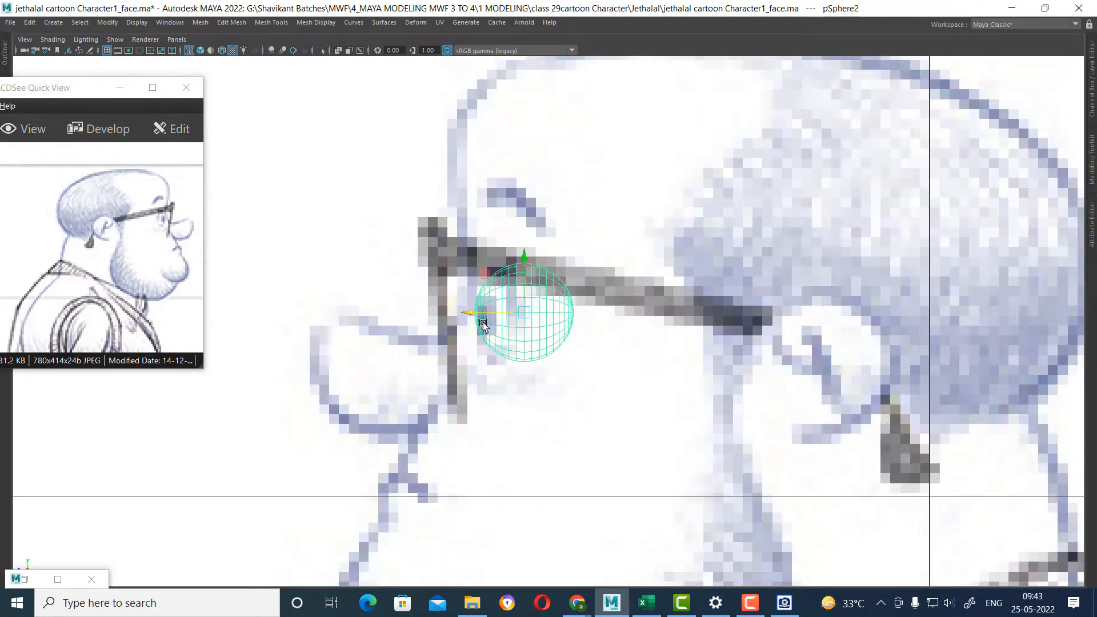
pyautogui.press('space')
pyautogui.hotkey('ctrl', 'shift', 'h')
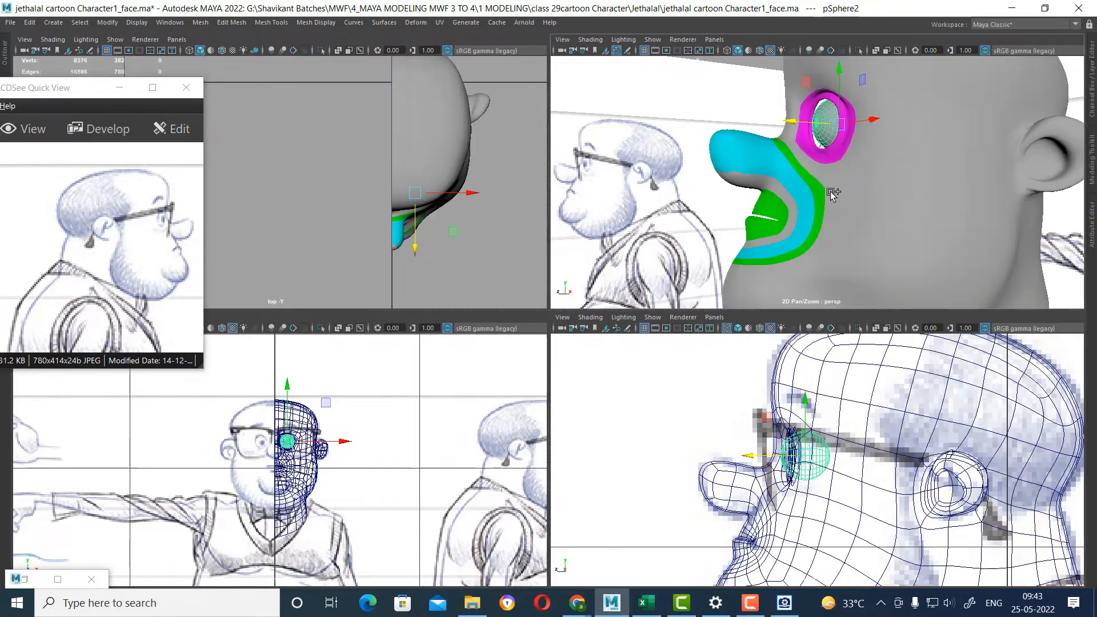
# Scale the eyeball up slightly so it fills the eye opening in the front view.
pyautogui.press('space')
pyautogui.keyDown('alt'); pyautogui.moveTo(832, 176); pyautogui.dragTo(708, 222); pyautogui.keyUp('alt')
pyautogui.keyDown('alt'); pyautogui.moveTo(708, 222); pyautogui.dragTo(717, 275, button='right'); pyautogui.keyUp('alt')
pyautogui.keyDown('alt'); pyautogui.moveTo(718, 273); pyautogui.dragTo(701, 287); pyautogui.keyUp('alt')
pyautogui.press('space')
pyautogui.scroll(4, 299, 440)
pyautogui.scroll(5, 298, 442)
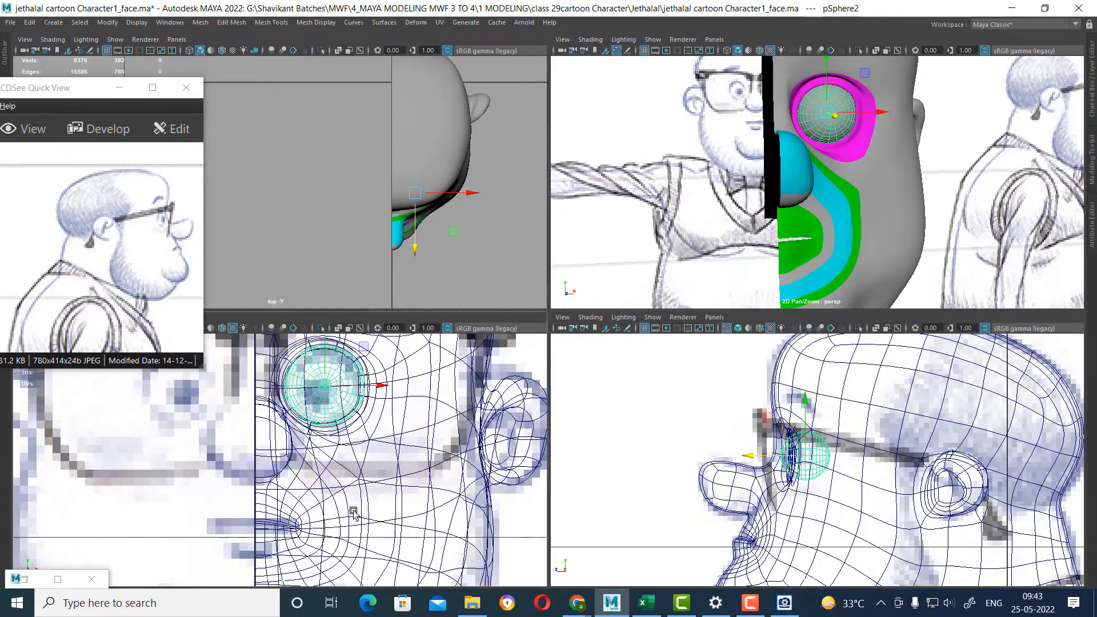
pyautogui.press('r')
pyautogui.moveTo(357, 428); pyautogui.dragTo(379, 419)
pyautogui.press('w')
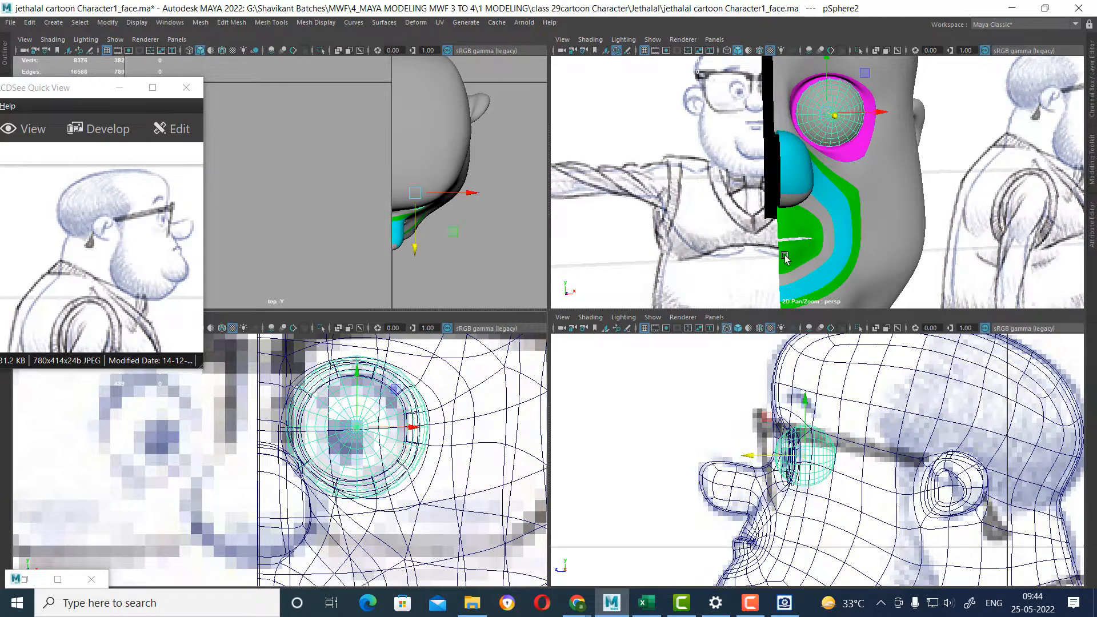
# Nudge the eyeball slightly backward in the side view so it sits behind the eyelid rim.
pyautogui.keyDown('alt'); pyautogui.moveTo(783, 252); pyautogui.dragTo(778, 189); pyautogui.keyUp('alt')
pyautogui.keyDown('alt'); pyautogui.moveTo(779, 189); pyautogui.dragTo(786, 222, button='middle'); pyautogui.keyUp('alt')
pyautogui.scroll(4, 794, 249)
pyautogui.keyDown('alt'); pyautogui.moveTo(795, 250); pyautogui.dragTo(787, 207); pyautogui.keyUp('alt')
pyautogui.keyDown('alt'); pyautogui.moveTo(772, 437); pyautogui.dragTo(804, 507, button='right'); pyautogui.keyUp('alt')
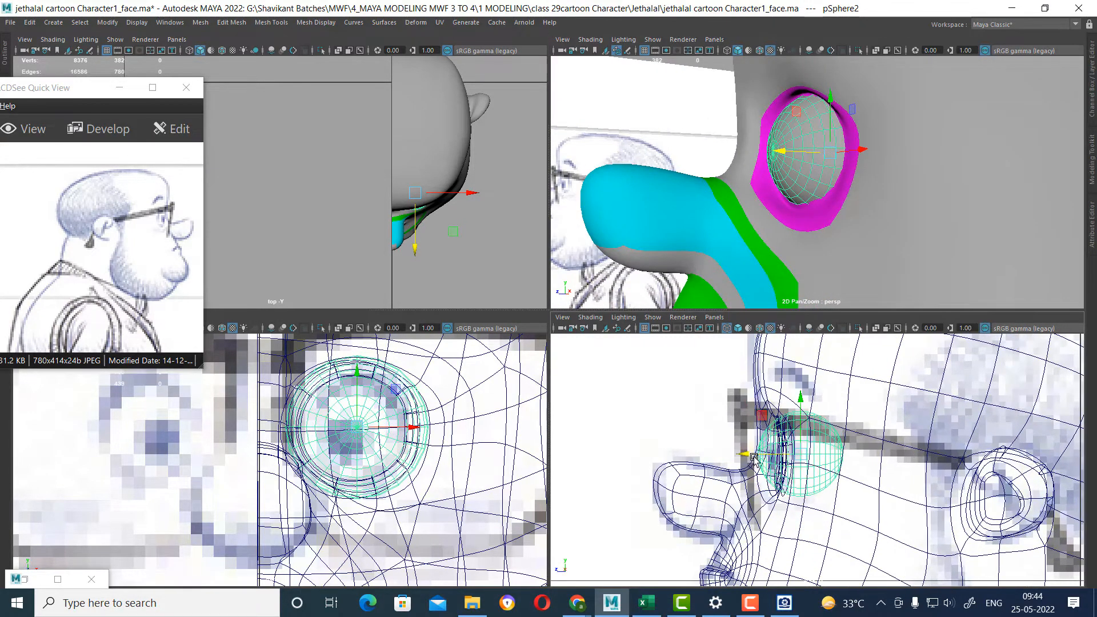
pyautogui.moveTo(754, 457); pyautogui.dragTo(758, 457)
pyautogui.moveTo(898, 187)
pyautogui.keyDown('alt'); pyautogui.mouseDown()
pyautogui.moveTo(974, 197)
pyautogui.moveTo(901, 188)
pyautogui.mouseUp(); pyautogui.keyUp('alt')
pyautogui.scroll(1, 443, 439)
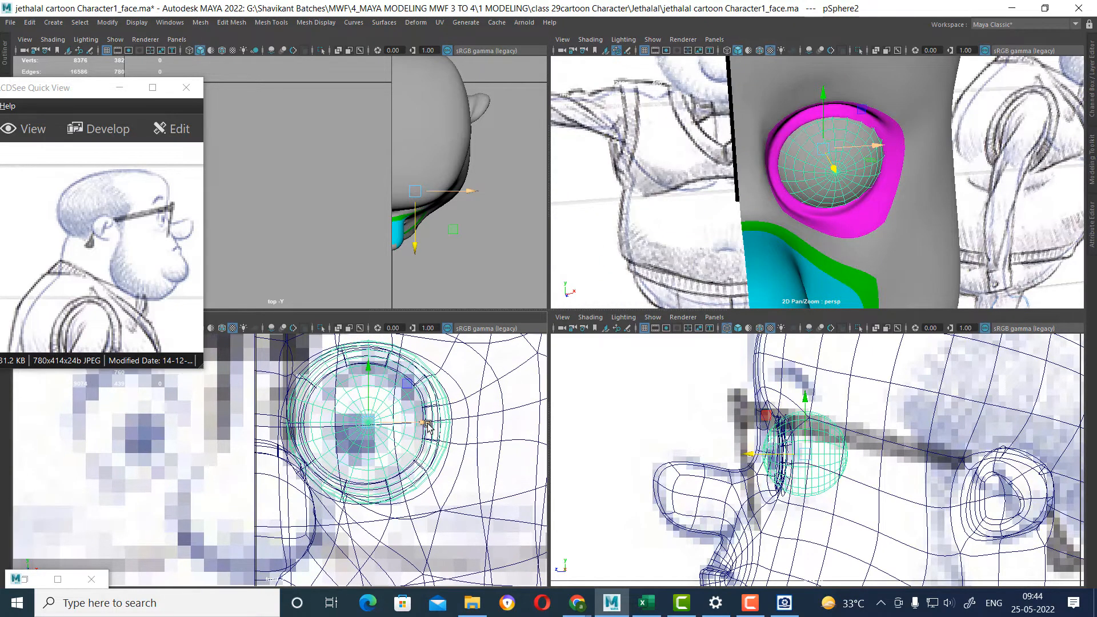
# Shift the eyeball sideways to centre it within the eye opening.
pyautogui.moveTo(427, 424); pyautogui.dragTo(421, 424)
pyautogui.keyDown('alt'); pyautogui.moveTo(889, 170); pyautogui.dragTo(876, 147); pyautogui.keyUp('alt')
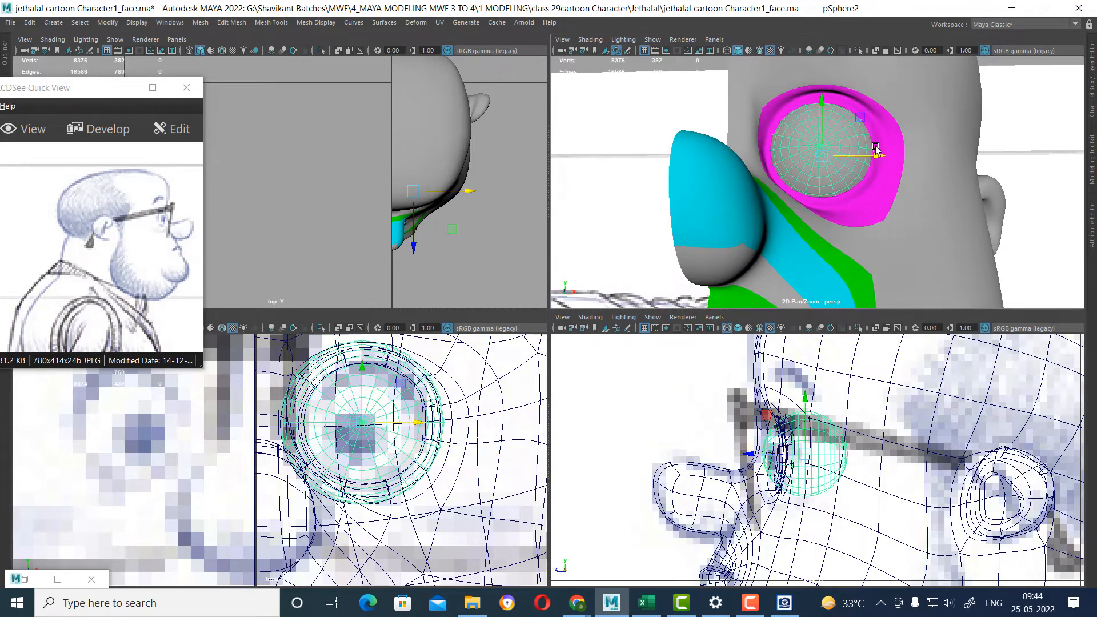
pyautogui.press('space')
pyautogui.scroll(3, 656, 268)
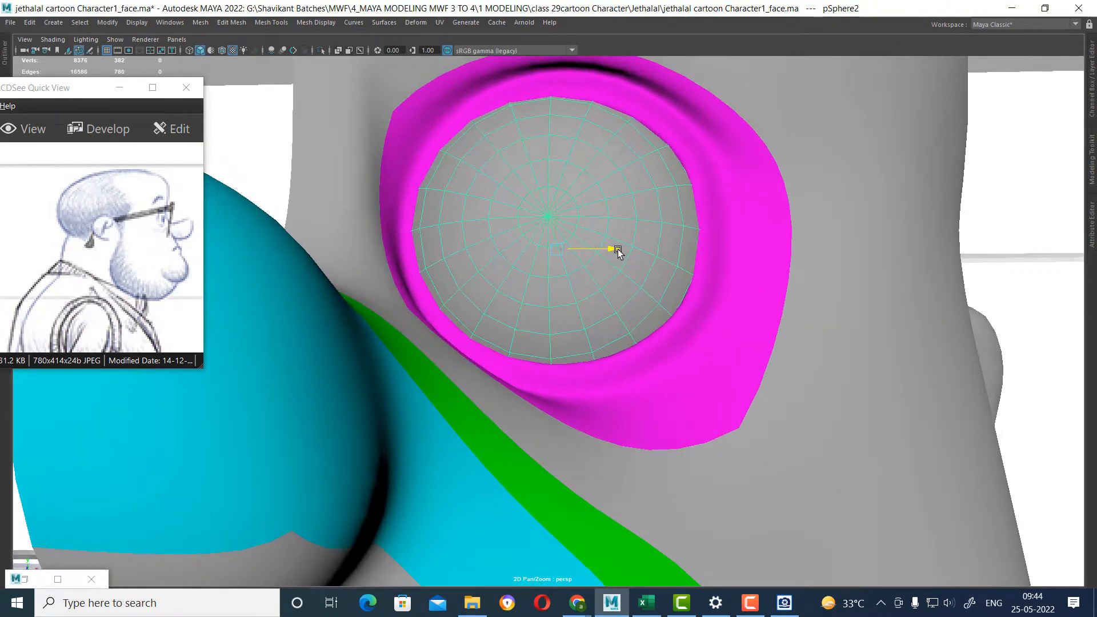
pyautogui.keyDown('alt'); pyautogui.moveTo(614, 247); pyautogui.dragTo(719, 313); pyautogui.keyUp('alt')
pyautogui.scroll(-3, 760, 316)
pyautogui.scroll(2, 760, 316)
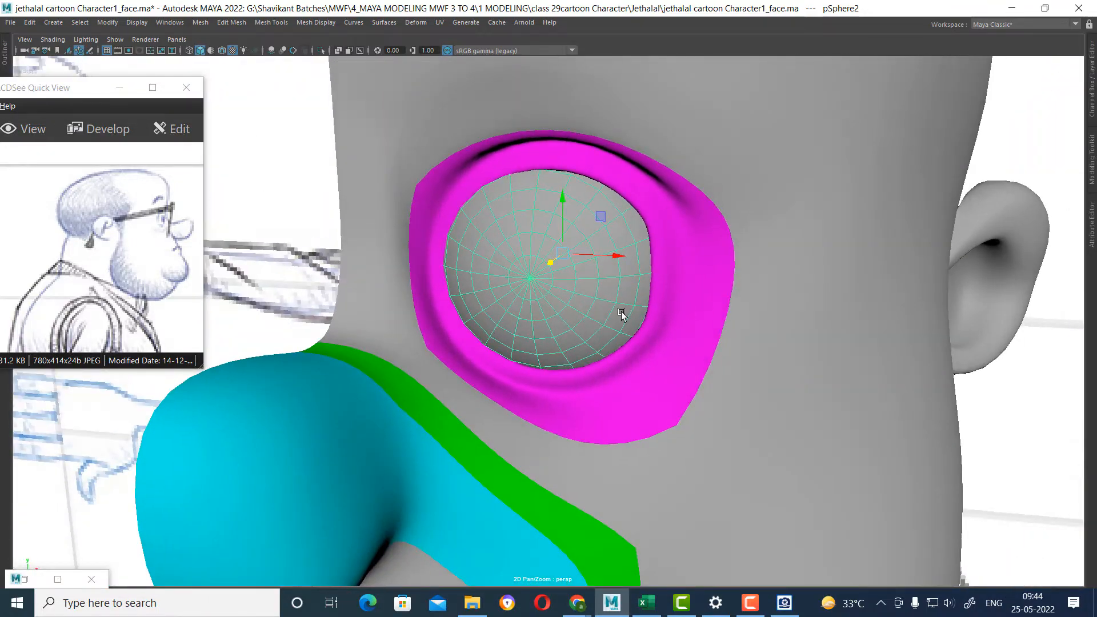
# Isolate the eyeball, examine its topology around the front pole, and bring the face back into view.
pyautogui.hotkey('ctrl', '1')
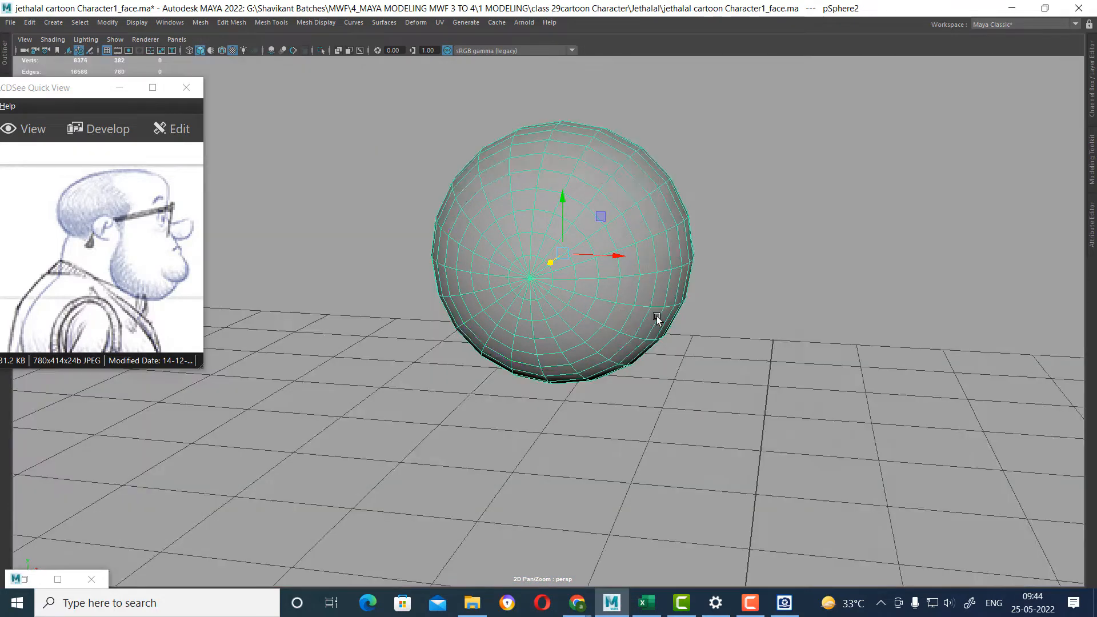
pyautogui.keyDown('alt'); pyautogui.moveTo(657, 319); pyautogui.dragTo(678, 296); pyautogui.keyUp('alt')
pyautogui.keyDown('alt'); pyautogui.moveTo(597, 262); pyautogui.dragTo(733, 269); pyautogui.keyUp('alt')
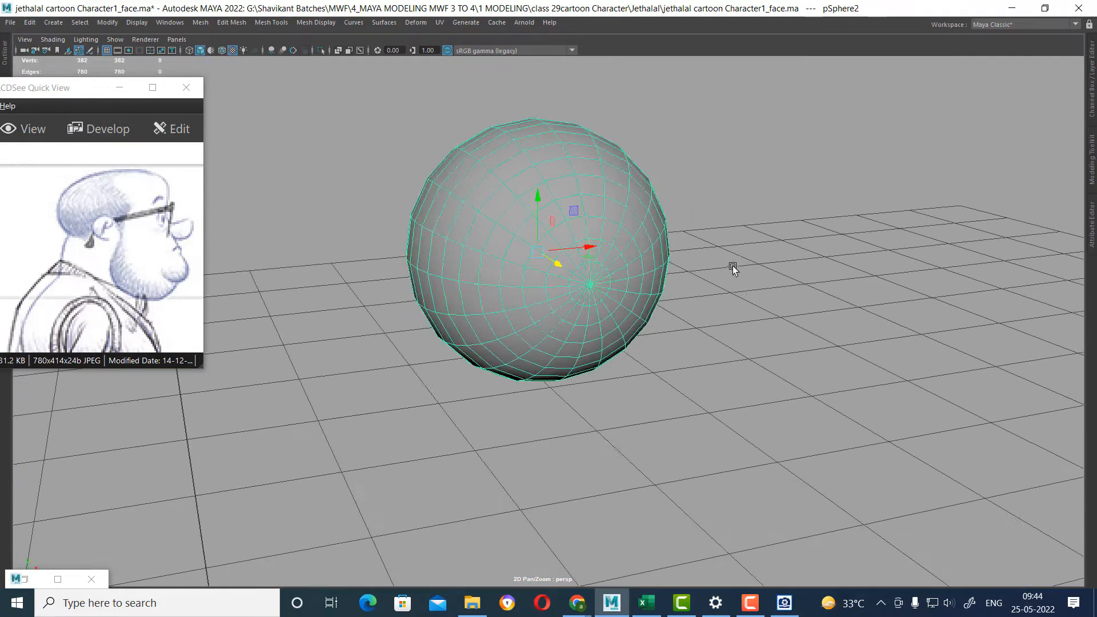
pyautogui.keyDown('alt'); pyautogui.moveTo(732, 265); pyautogui.dragTo(746, 296, button='right'); pyautogui.keyUp('alt')
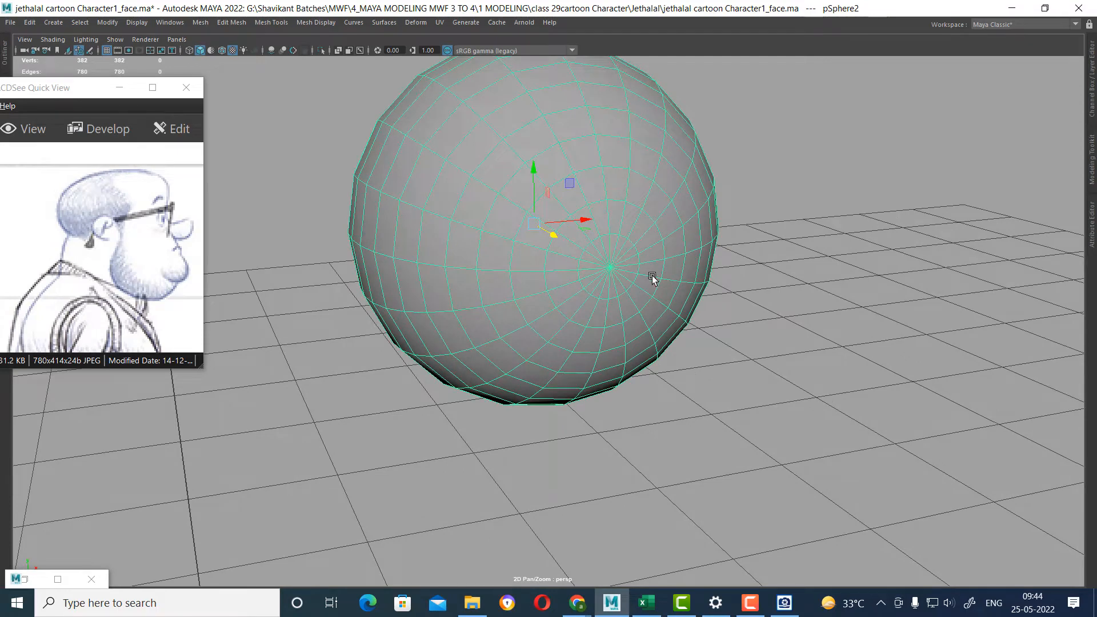
pyautogui.moveTo(600, 251); pyautogui.dragTo(592, 134, button='right')
pyautogui.moveTo(600, 245); pyautogui.dragTo(687, 179, button='right')
pyautogui.hotkey('ctrl', '1')
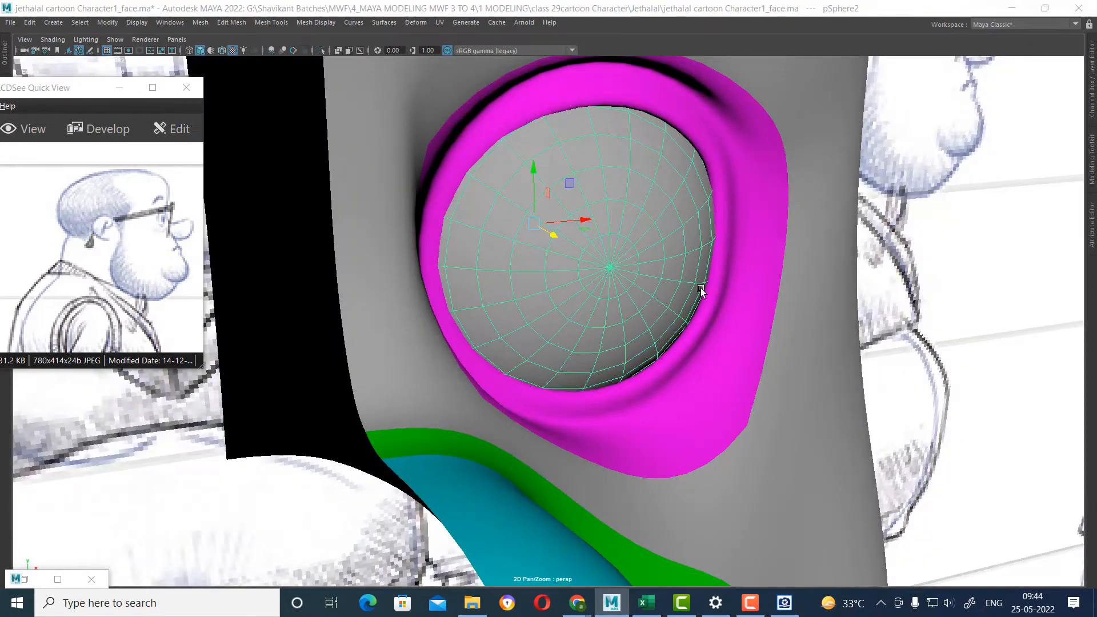
# Turn off soft selection and select the edge loop around the eyeball's front pole, near the sketched pupil.
pyautogui.press('space')
pyautogui.keyDown('alt'); pyautogui.moveTo(429, 466); pyautogui.dragTo(438, 497, button='right'); pyautogui.keyUp('alt')
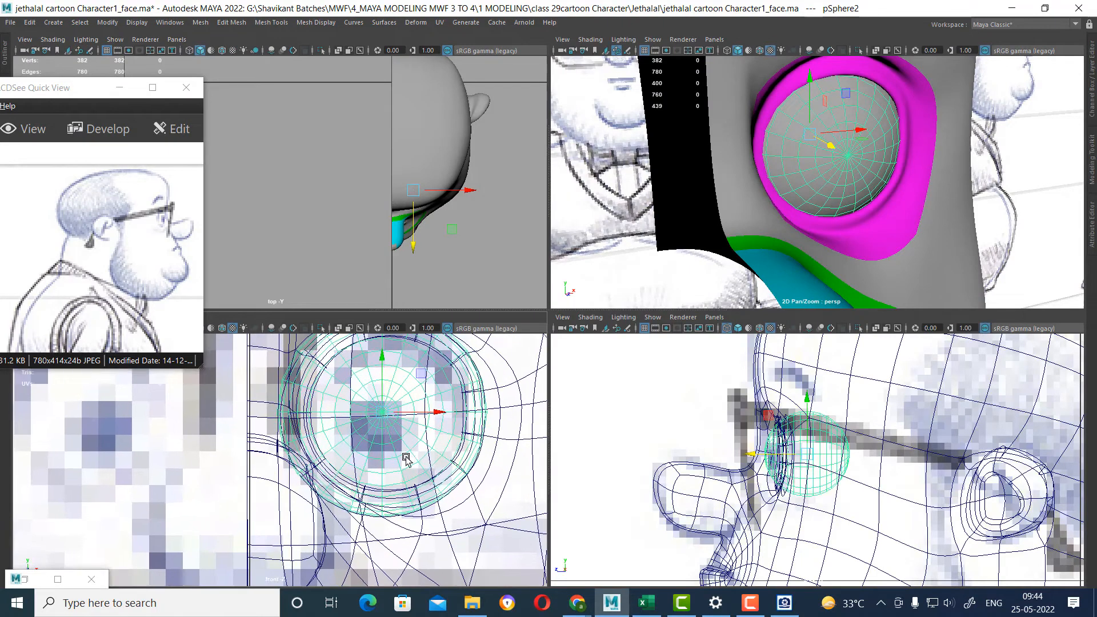
pyautogui.moveTo(396, 450); pyautogui.dragTo(396, 323, button='right')
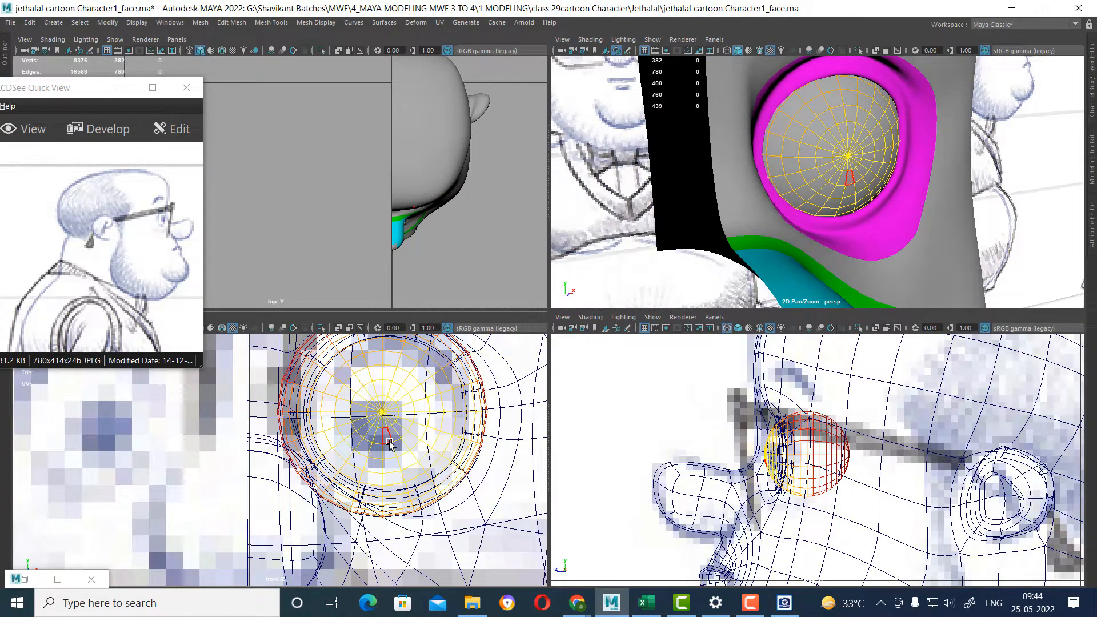
pyautogui.doubleClick(387, 445)
pyautogui.press('b')
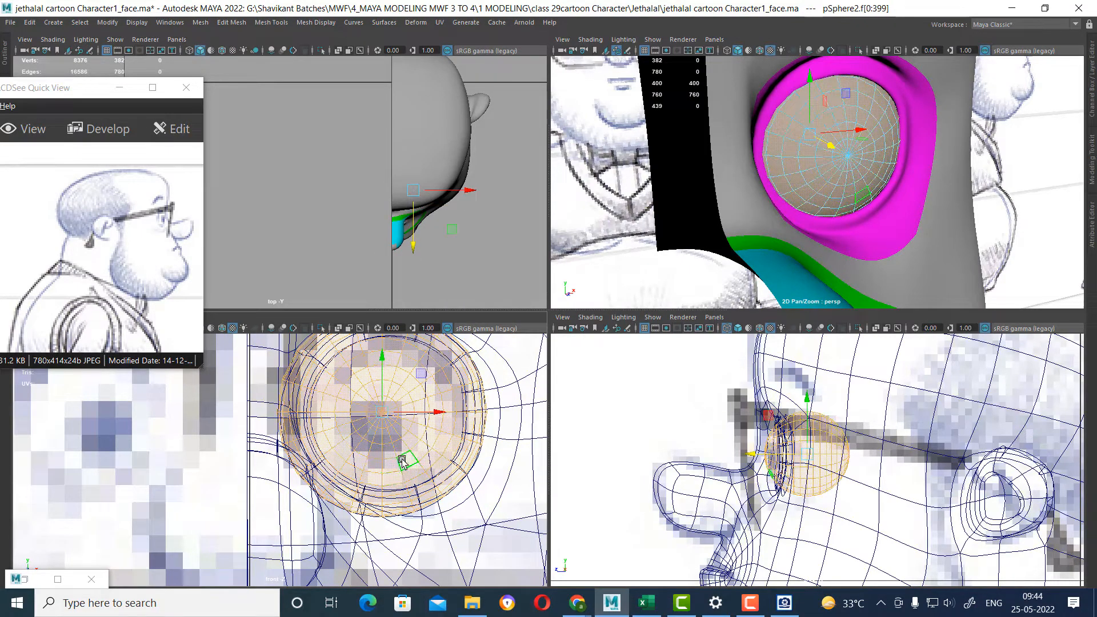
pyautogui.moveTo(393, 453); pyautogui.dragTo(394, 262, button='right')
pyautogui.doubleClick(393, 442)
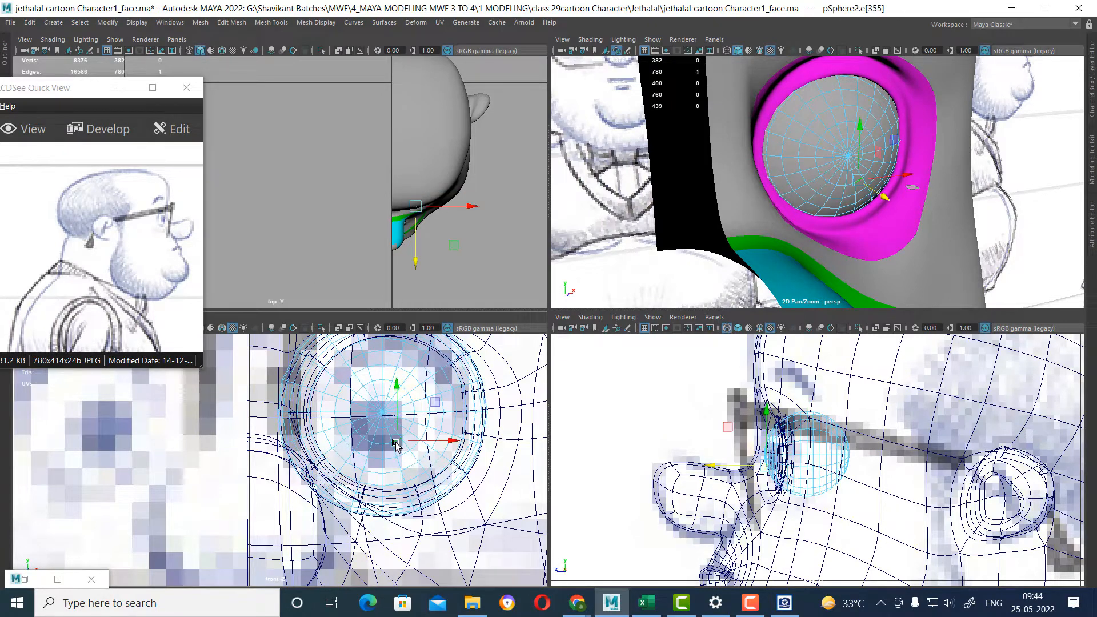
pyautogui.keyDown('alt'); pyautogui.moveTo(893, 151); pyautogui.dragTo(885, 153); pyautogui.keyUp('alt')
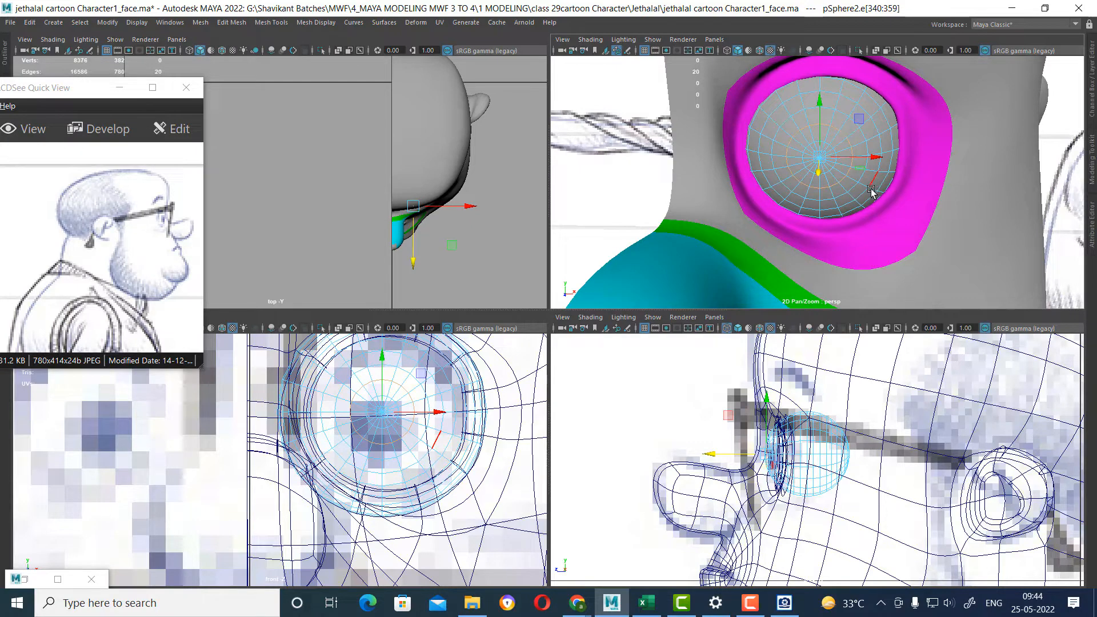
# Bevel the selected edge loop around the eyeball's front pole with 2 segments and a fraction of 0.21.
pyautogui.keyDown('shift'); pyautogui.moveTo(831, 149); pyautogui.dragTo(883, 144, button='right'); pyautogui.keyUp('shift')
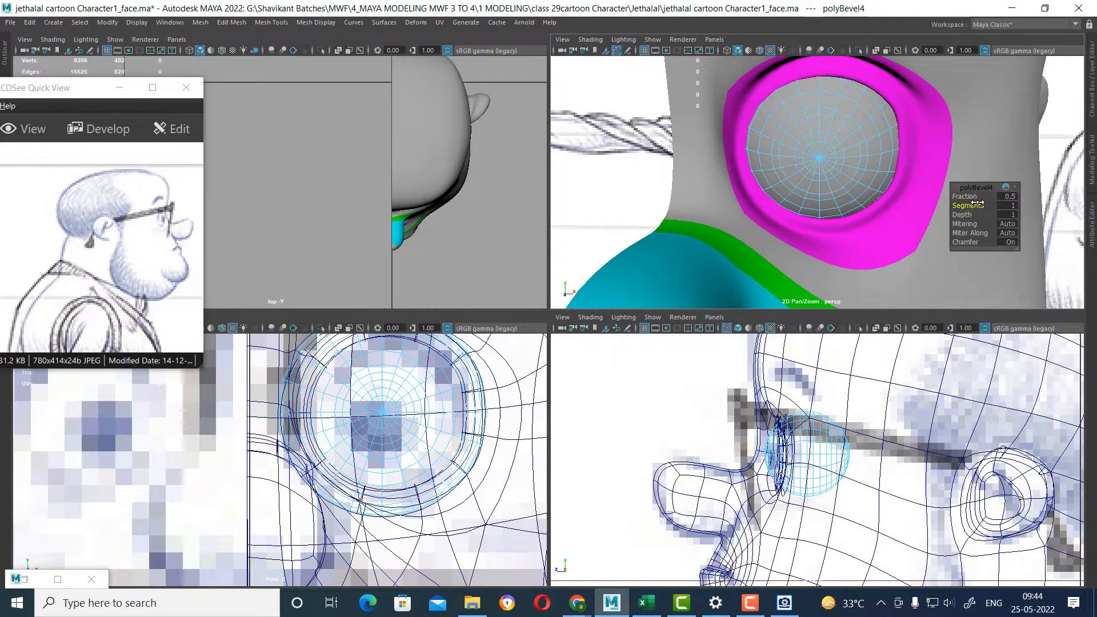
pyautogui.moveTo(971, 197); pyautogui.dragTo(953, 200)
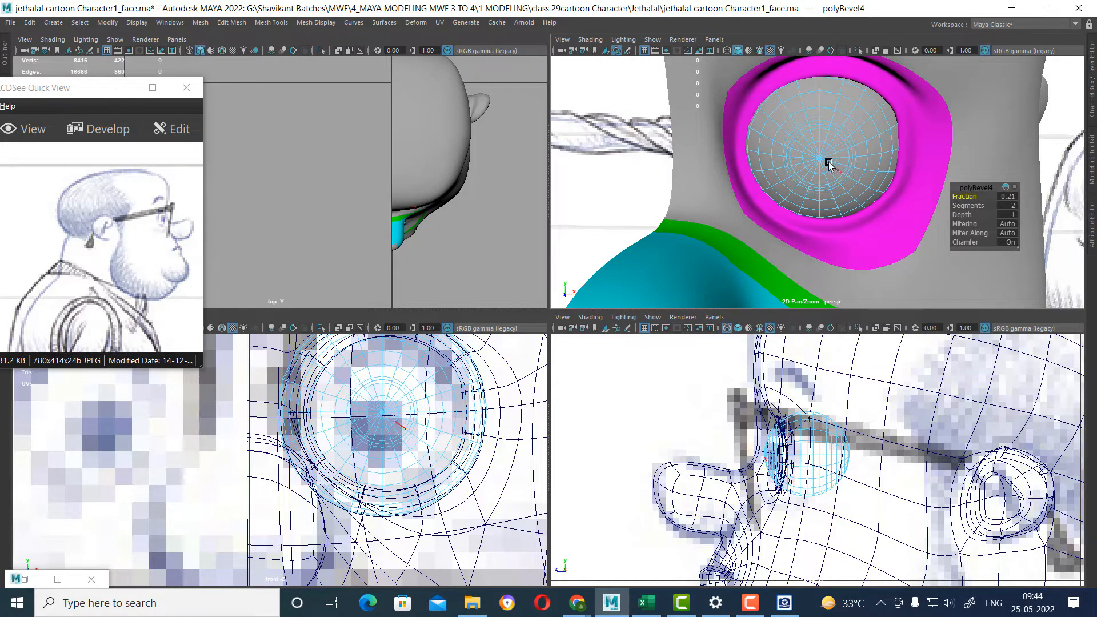
pyautogui.scroll(2, 829, 162)
pyautogui.press('space')
pyautogui.scroll(5, 807, 191)
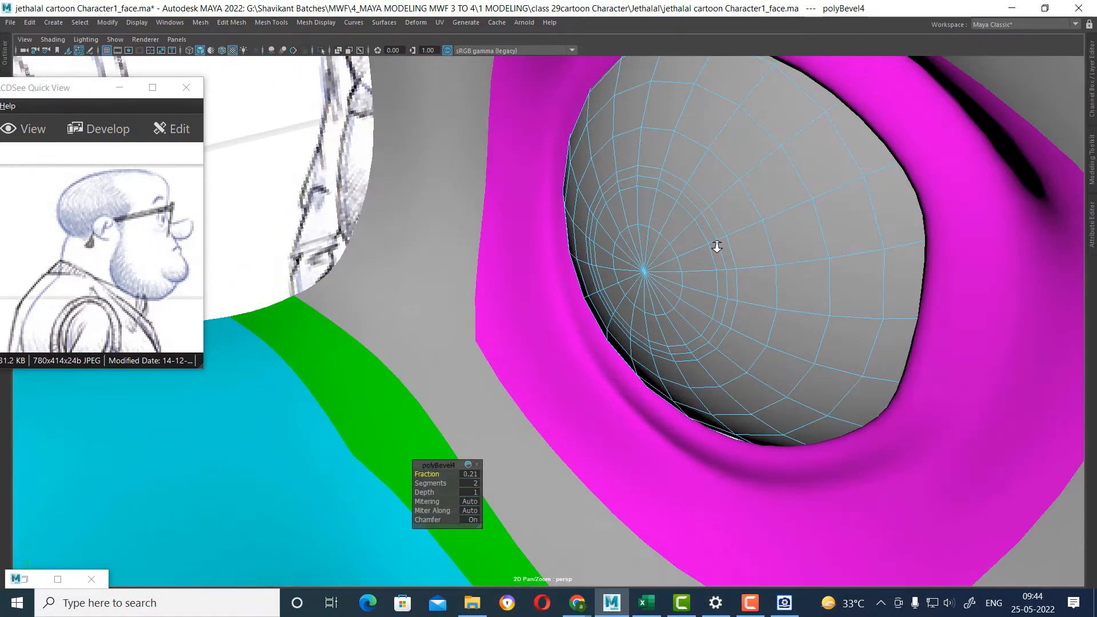
pyautogui.scroll(-2, 717, 247)
pyautogui.rightClick(771, 216)
pyautogui.scroll(5, 813, 229)
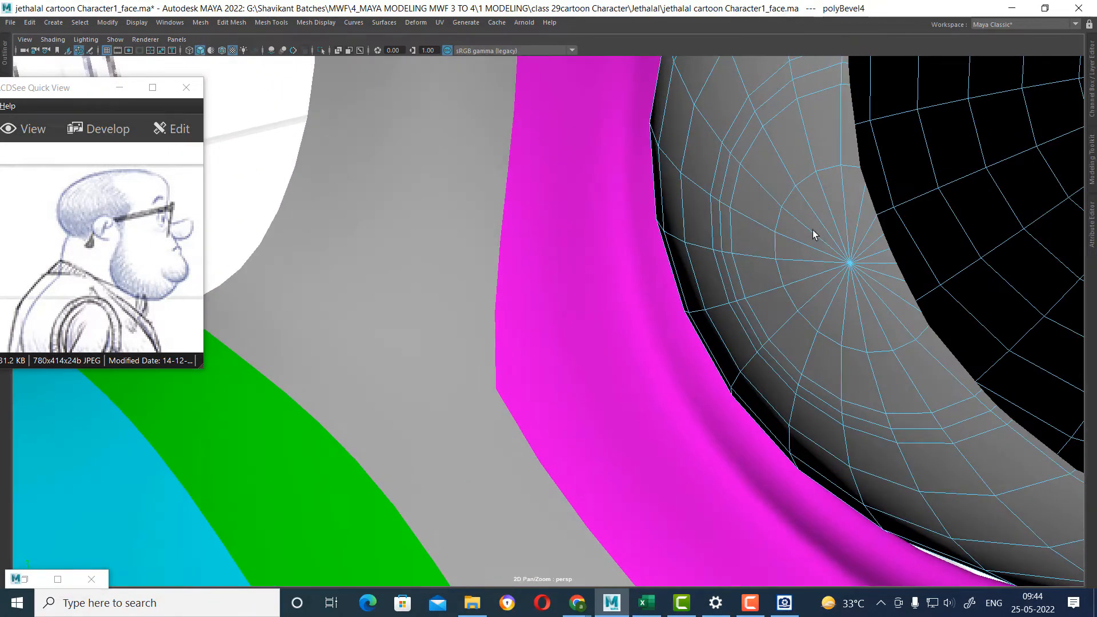
pyautogui.scroll(-2, 813, 230)
# Select the eyeball faces inside the bevelled ring and move them slightly forward in the side view.
pyautogui.press('F9')
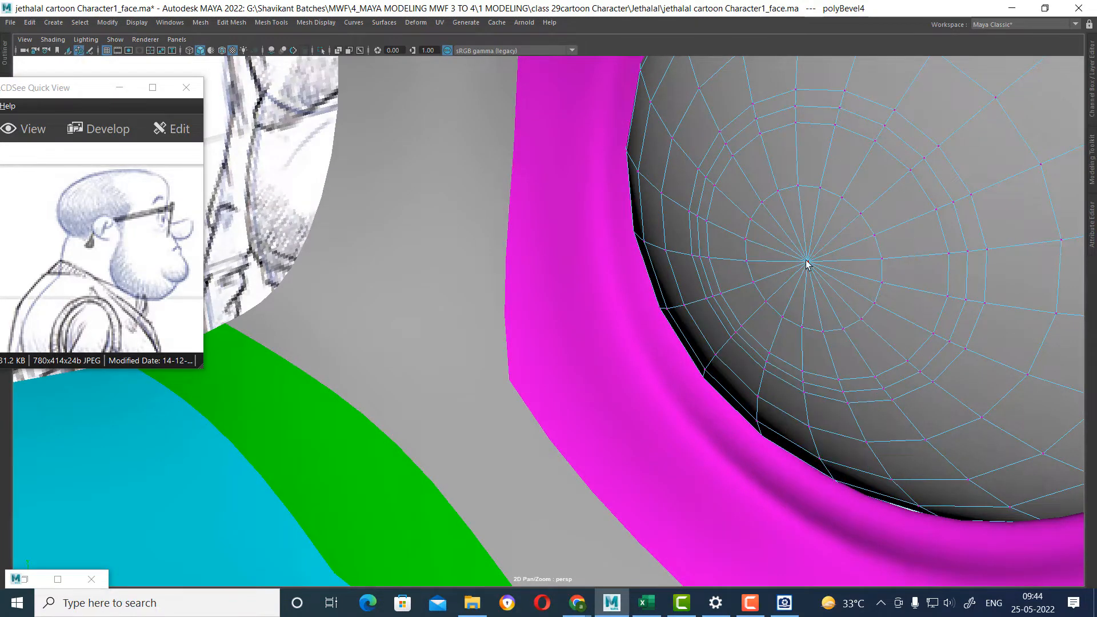
pyautogui.keyDown('ctrl'); pyautogui.moveTo(819, 171); pyautogui.dragTo(837, 274, button='right'); pyautogui.keyUp('ctrl')
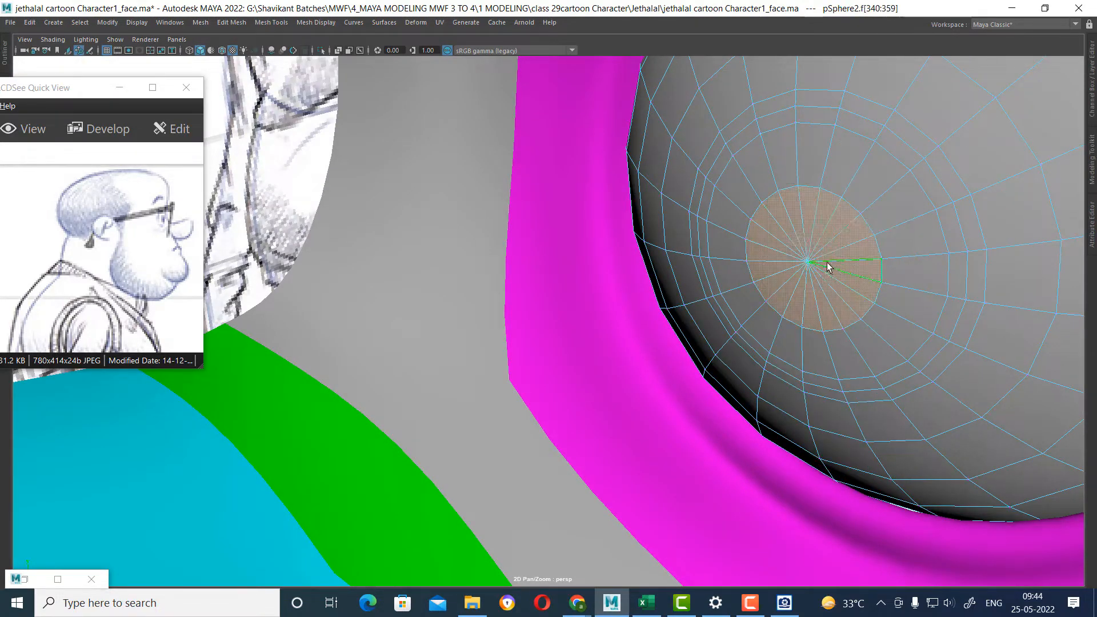
pyautogui.press('w')
pyautogui.keyDown('alt'); pyautogui.moveTo(843, 282); pyautogui.dragTo(825, 275); pyautogui.keyUp('alt')
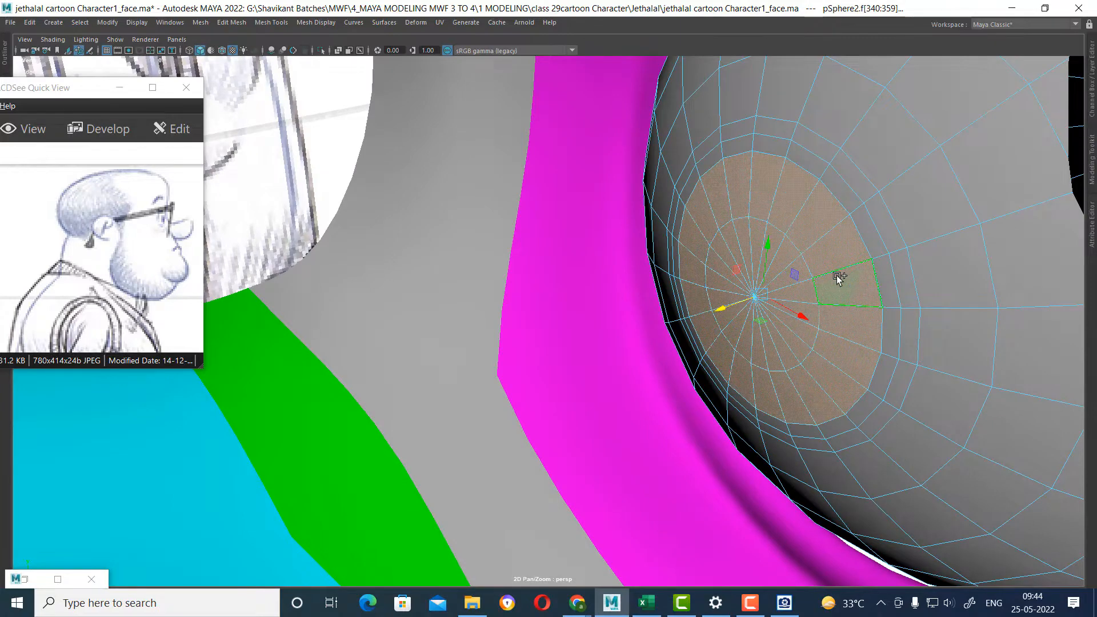
pyautogui.press('space')
pyautogui.scroll(5, 772, 508)
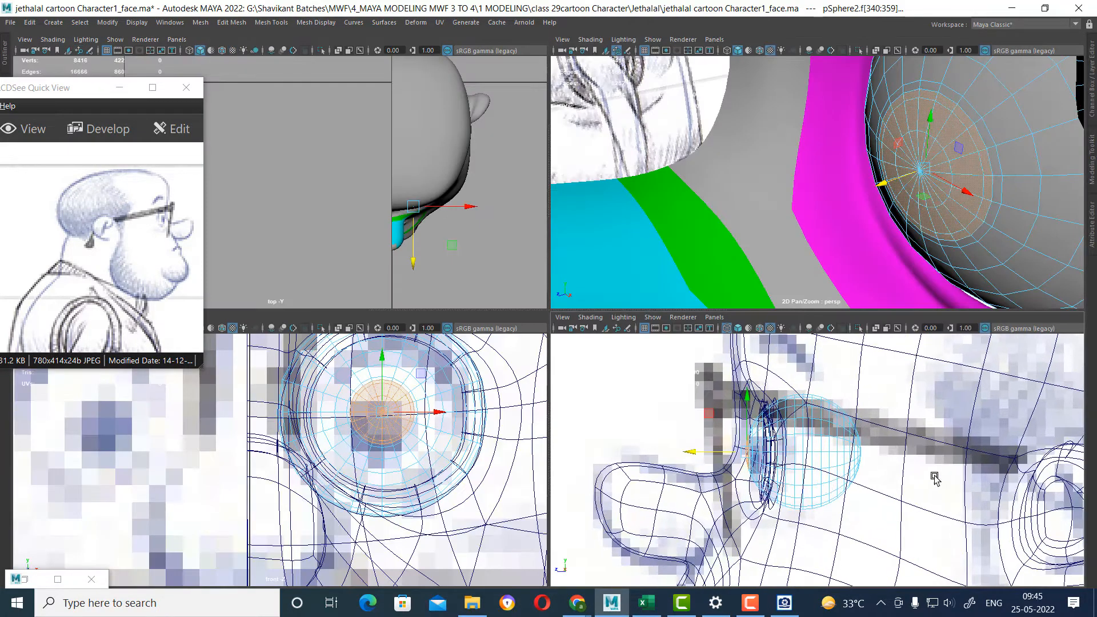
pyautogui.keyDown('alt'); pyautogui.moveTo(772, 507); pyautogui.dragTo(818, 492, button='middle'); pyautogui.keyUp('alt')
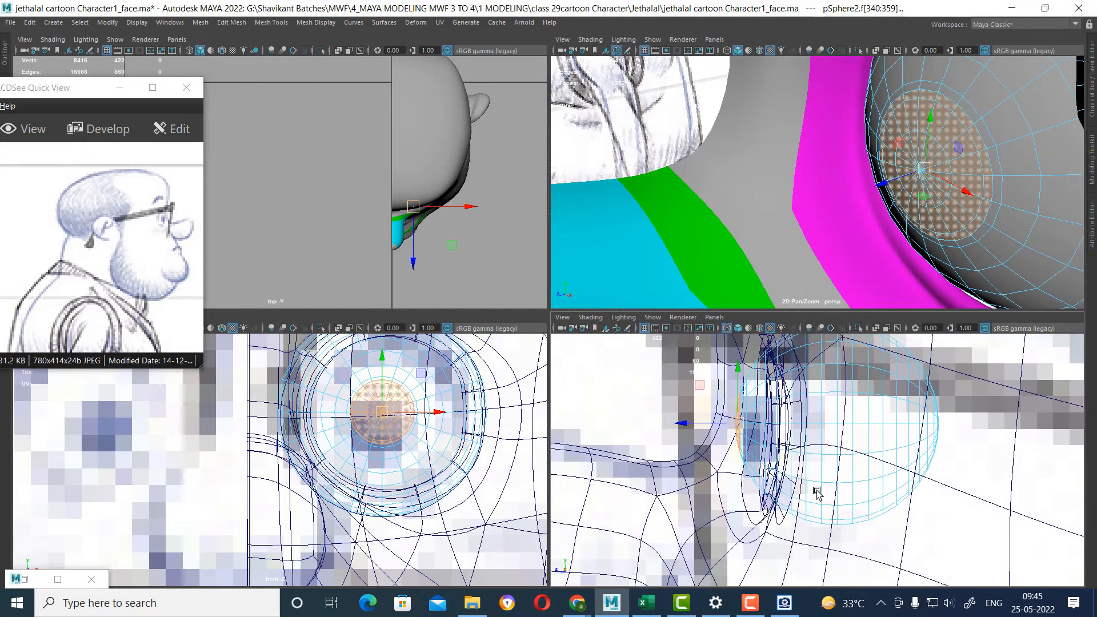
pyautogui.scroll(5, 815, 427)
pyautogui.moveTo(763, 454); pyautogui.dragTo(762, 454)
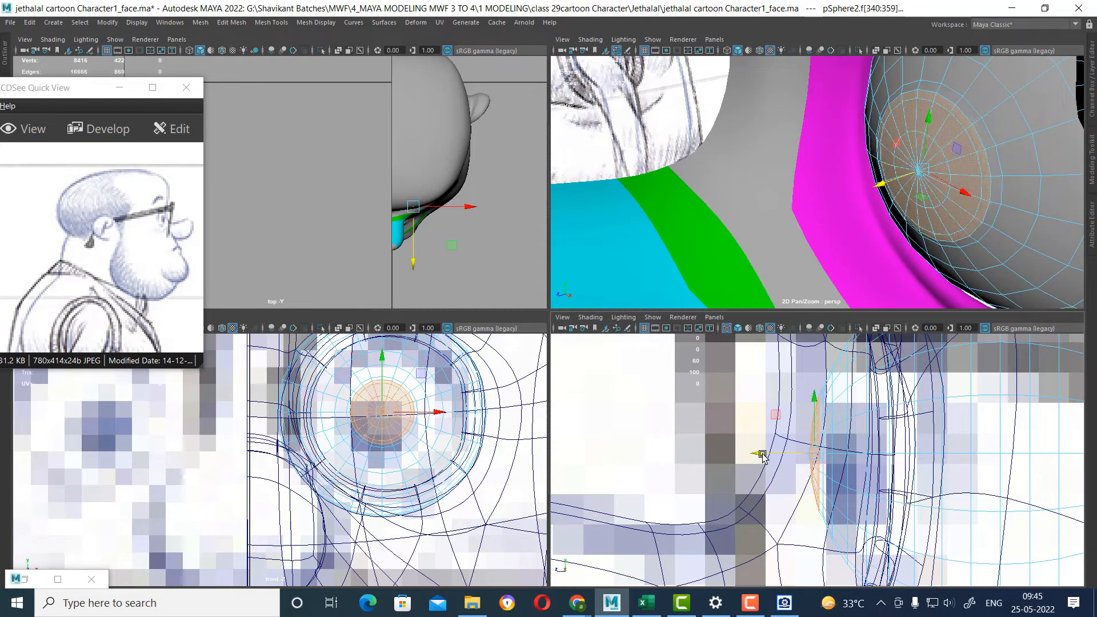
# Shrink the selection to the faces around the front pole and pull them slightly forward to form a cornea bulge.
pyautogui.keyDown('alt'); pyautogui.moveTo(1011, 147); pyautogui.dragTo(991, 144); pyautogui.keyUp('alt')
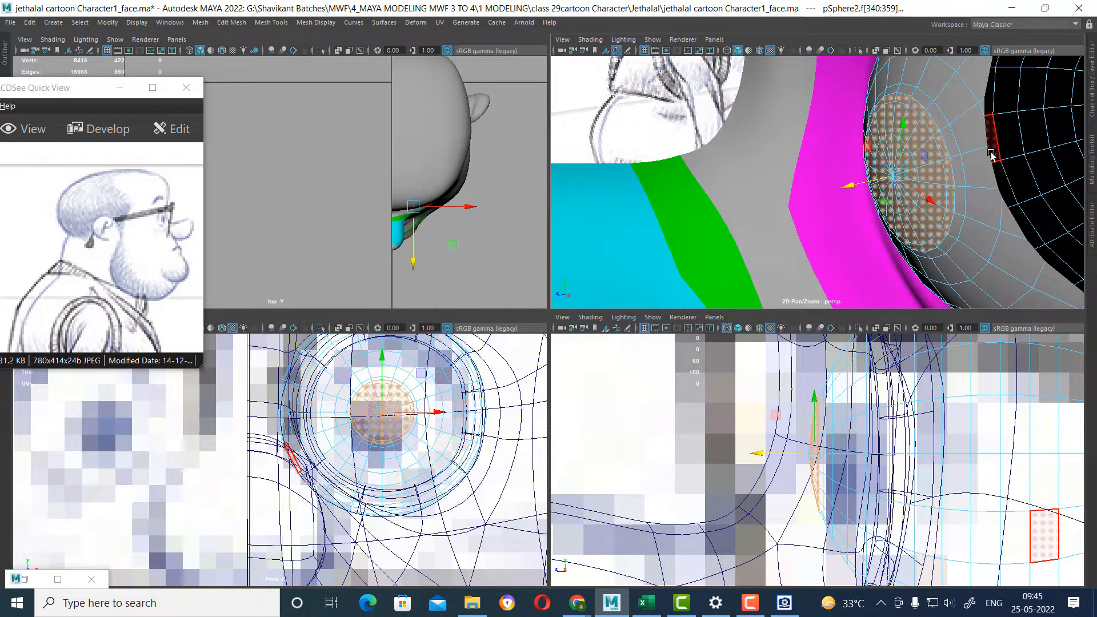
pyautogui.hotkey('shift', '.')
pyautogui.hotkey('shift', ',')
pyautogui.hotkey('shift', ',')
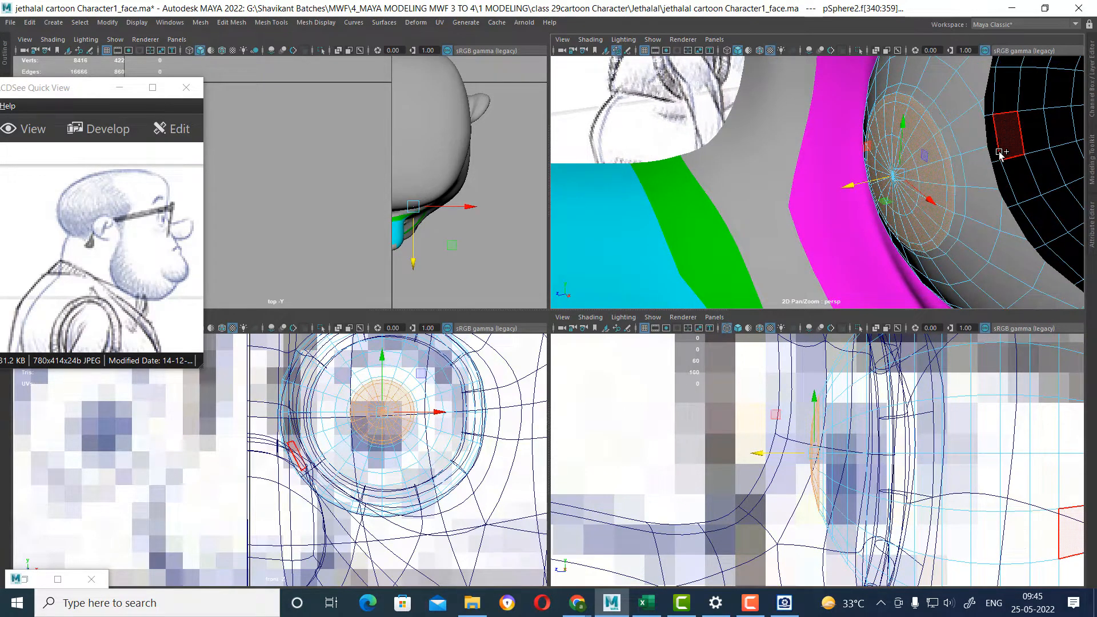
pyautogui.moveTo(786, 453); pyautogui.dragTo(769, 457)
pyautogui.hotkey('shift', ',')
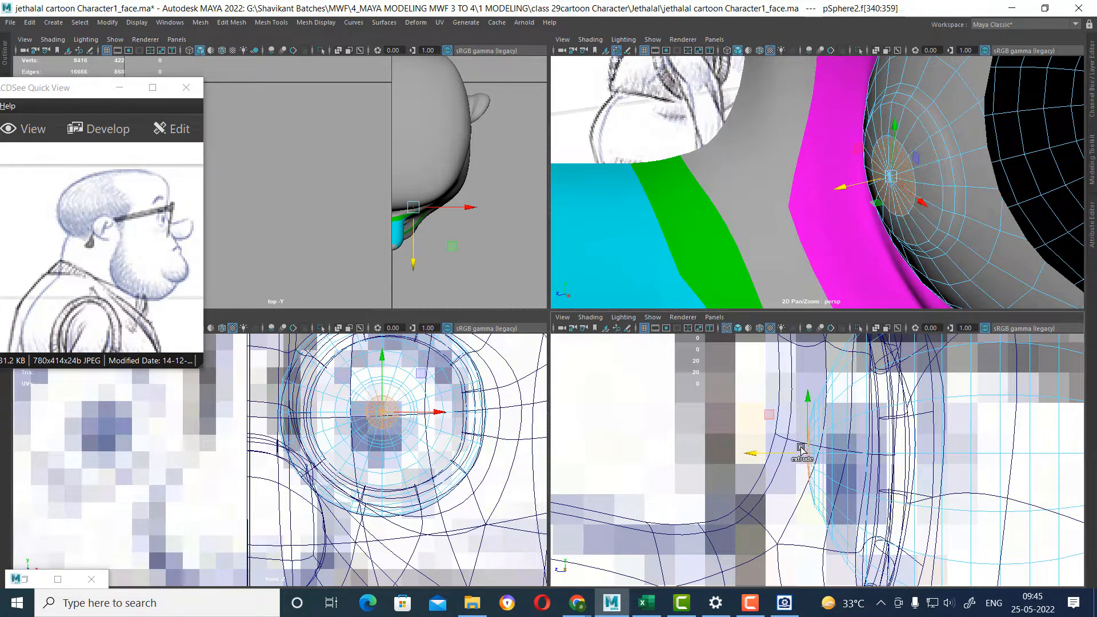
pyautogui.moveTo(758, 456); pyautogui.dragTo(754, 456)
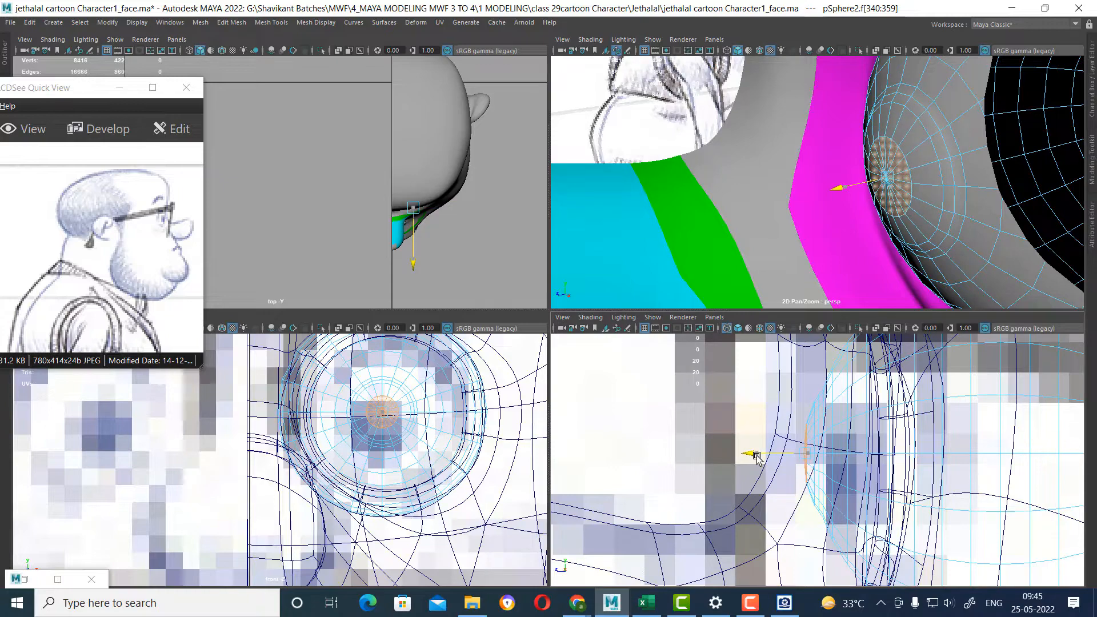
# Isolate the eyeball and nudge its front pole vertex along the depth axis to round off the bulge.
pyautogui.keyDown('alt'); pyautogui.moveTo(933, 200); pyautogui.dragTo(893, 245); pyautogui.keyUp('alt')
pyautogui.press('space')
pyautogui.moveTo(864, 215); pyautogui.dragTo(935, 161, button='right')
pyautogui.keyDown('alt'); pyautogui.moveTo(952, 277); pyautogui.dragTo(1010, 259); pyautogui.keyUp('alt')
pyautogui.hotkey('ctrl', '1')
pyautogui.moveTo(881, 160); pyautogui.dragTo(682, 152, button='right')
pyautogui.click(677, 157)
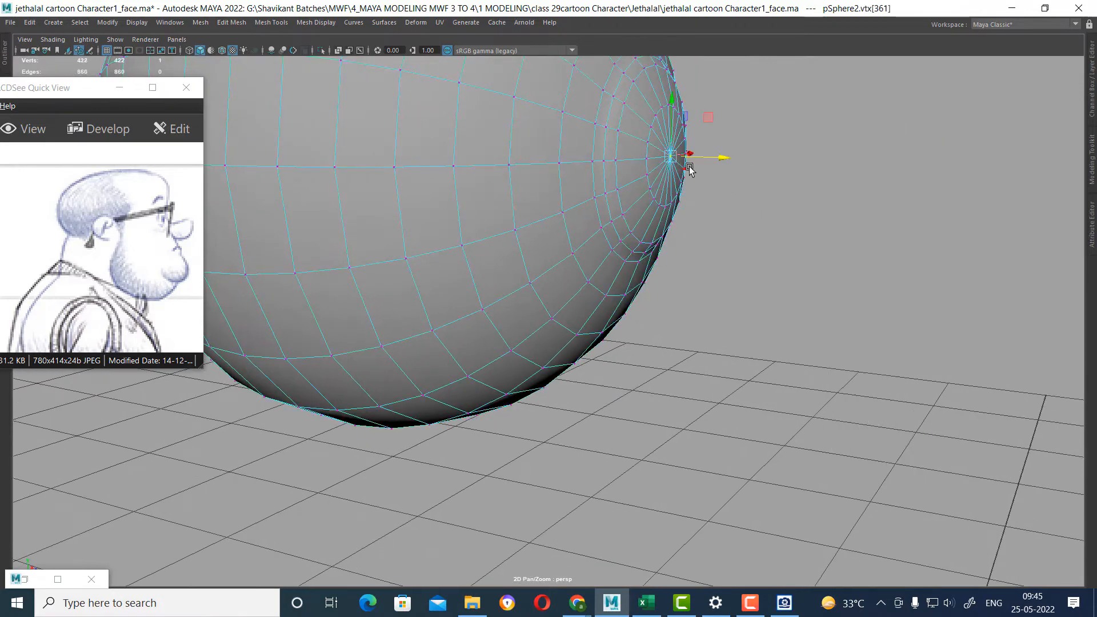
pyautogui.keyDown('alt'); pyautogui.moveTo(755, 171); pyautogui.dragTo(712, 165); pyautogui.keyUp('alt')
pyautogui.click(680, 164)
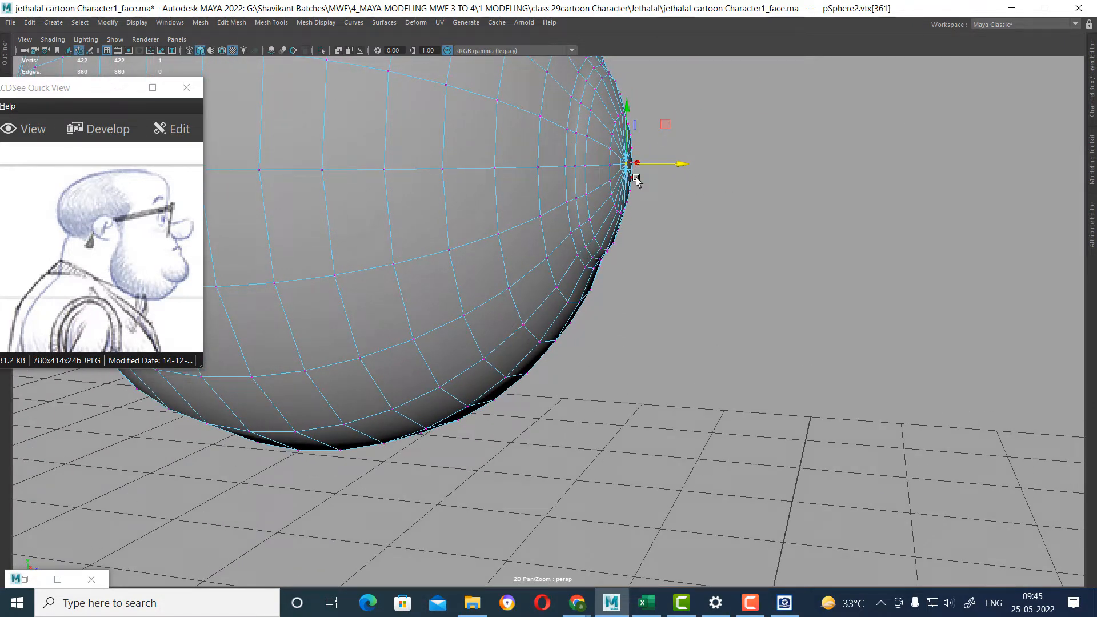
# Return the eyeball to object mode and examine its front bulge from the front, the side and above.
pyautogui.keyDown('alt'); pyautogui.moveTo(614, 245); pyautogui.dragTo(477, 235); pyautogui.keyUp('alt')
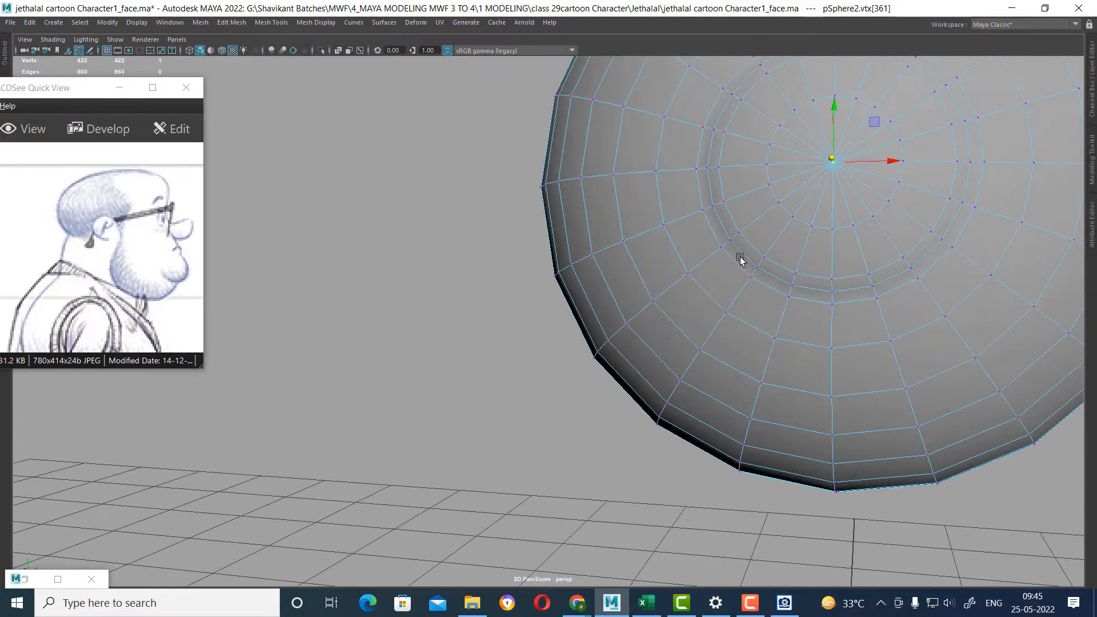
pyautogui.keyDown('alt'); pyautogui.moveTo(739, 256); pyautogui.dragTo(693, 210, button='right'); pyautogui.keyUp('alt')
pyautogui.keyDown('alt'); pyautogui.moveTo(694, 210); pyautogui.dragTo(665, 264); pyautogui.keyUp('alt')
pyautogui.moveTo(696, 210); pyautogui.dragTo(814, 146, button='right')
pyautogui.keyDown('alt'); pyautogui.moveTo(791, 269); pyautogui.dragTo(780, 359); pyautogui.keyUp('alt')
pyautogui.click(941, 296)
pyautogui.click(729, 355)
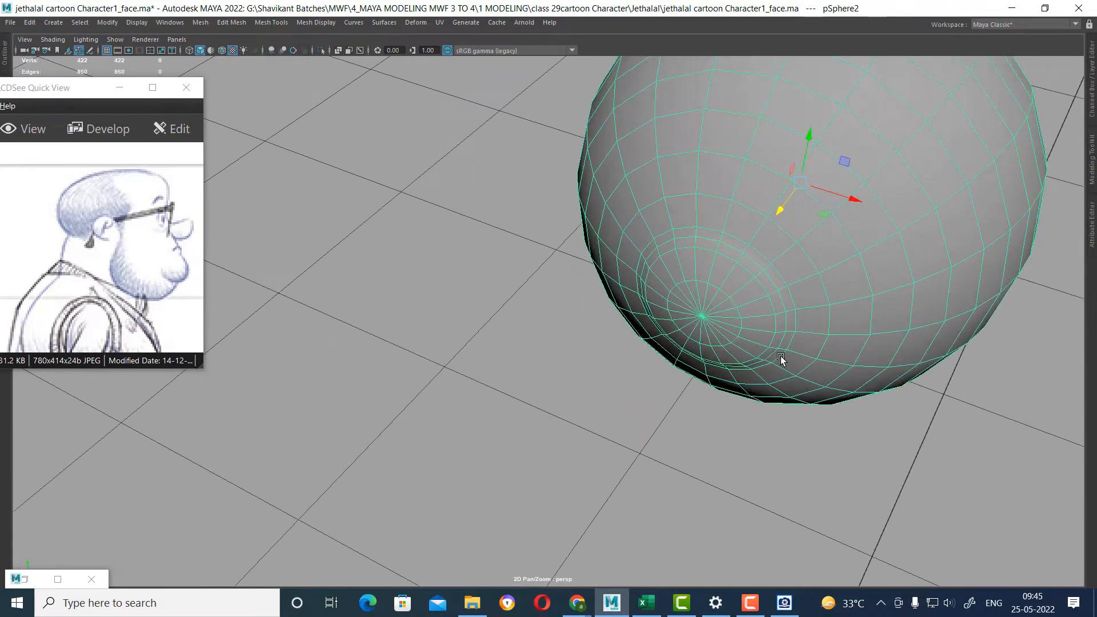
pyautogui.keyDown('alt'); pyautogui.moveTo(776, 313); pyautogui.dragTo(833, 319); pyautogui.keyUp('alt')
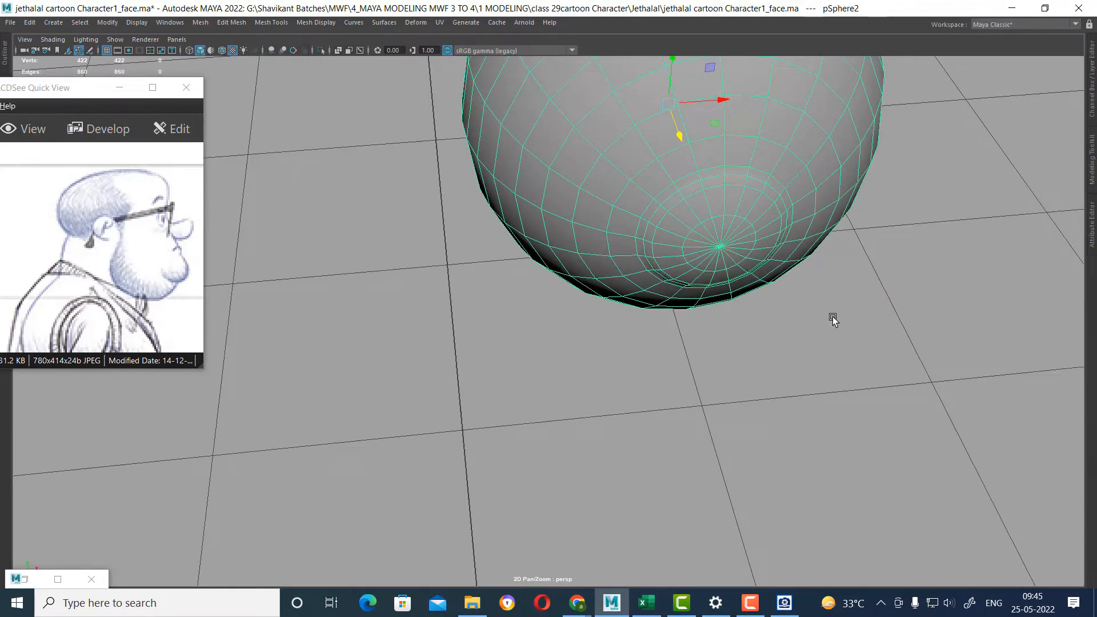
# Duplicate the eyeball, scale the copy down slightly and isolate the copy.
pyautogui.click(914, 376)
pyautogui.click(713, 214)
pyautogui.hotkey('ctrl', 'd')
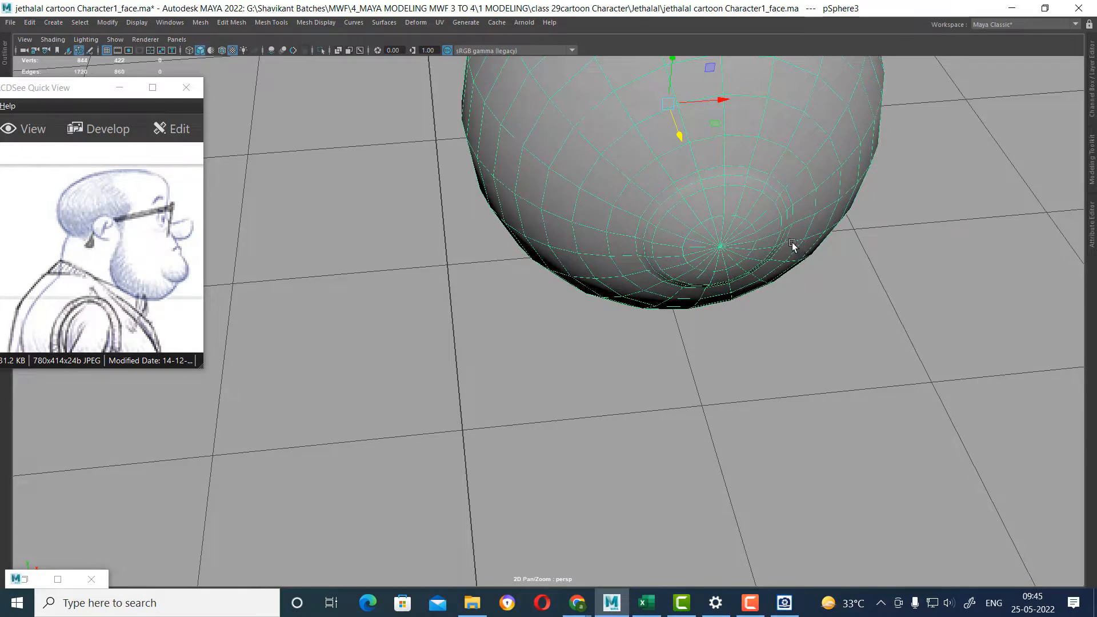
pyautogui.press('r')
pyautogui.moveTo(671, 104); pyautogui.dragTo(668, 104)
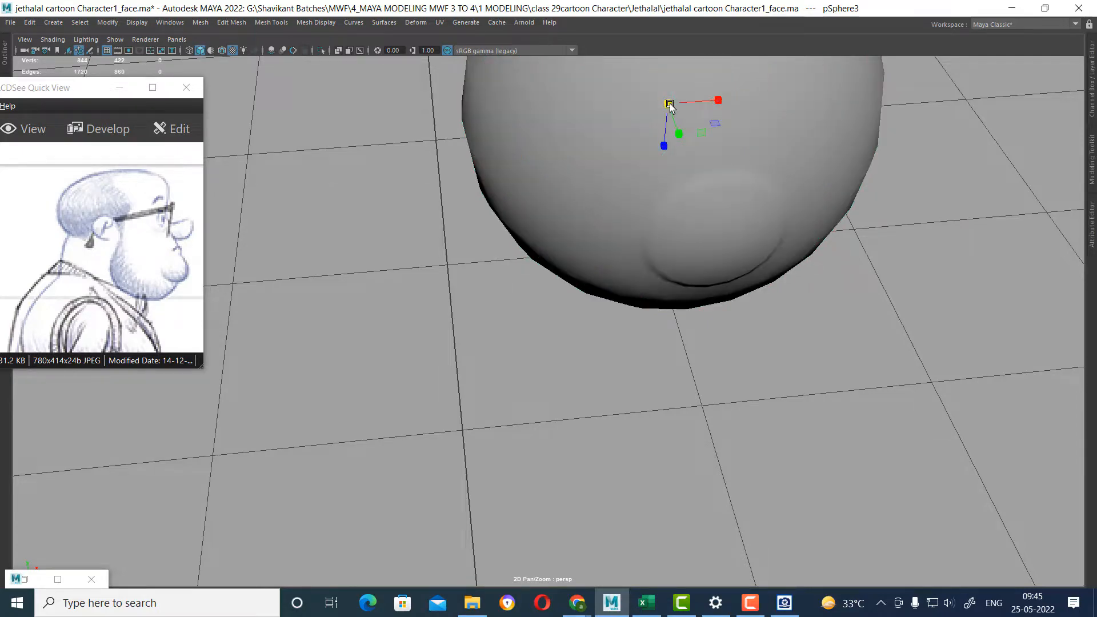
pyautogui.hotkey('ctrl', '1')
pyautogui.click(845, 238)
pyautogui.click(723, 190)
# Select the inner eyeball's faces from its front pole out to the bevelled ring.
pyautogui.keyDown('alt'); pyautogui.moveTo(723, 191); pyautogui.dragTo(759, 206); pyautogui.keyUp('alt')
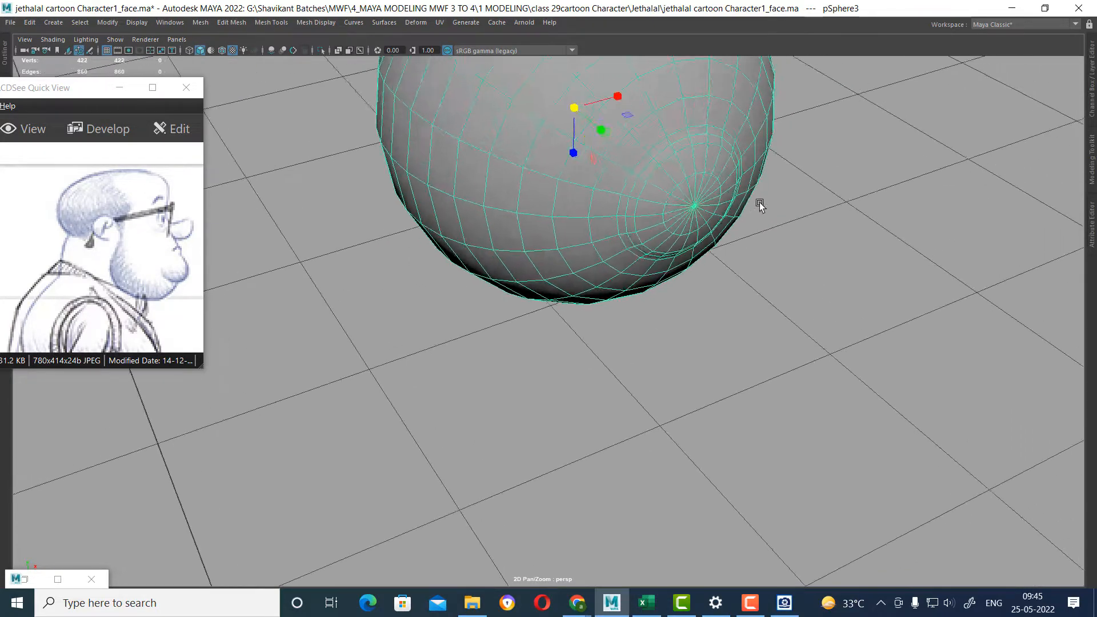
pyautogui.keyDown('alt'); pyautogui.moveTo(759, 206); pyautogui.dragTo(772, 207, button='right'); pyautogui.keyUp('alt')
pyautogui.keyDown('alt'); pyautogui.moveTo(772, 207); pyautogui.dragTo(734, 261, button='middle'); pyautogui.keyUp('alt')
pyautogui.moveTo(765, 253); pyautogui.dragTo(781, 171, button='right')
pyautogui.keyDown('alt'); pyautogui.moveTo(724, 253); pyautogui.dragTo(725, 353); pyautogui.keyUp('alt')
pyautogui.doubleClick(676, 229)
pyautogui.doubleClick(685, 279)
pyautogui.moveTo(778, 289); pyautogui.dragTo(731, 290, button='right')
pyautogui.click(765, 354)
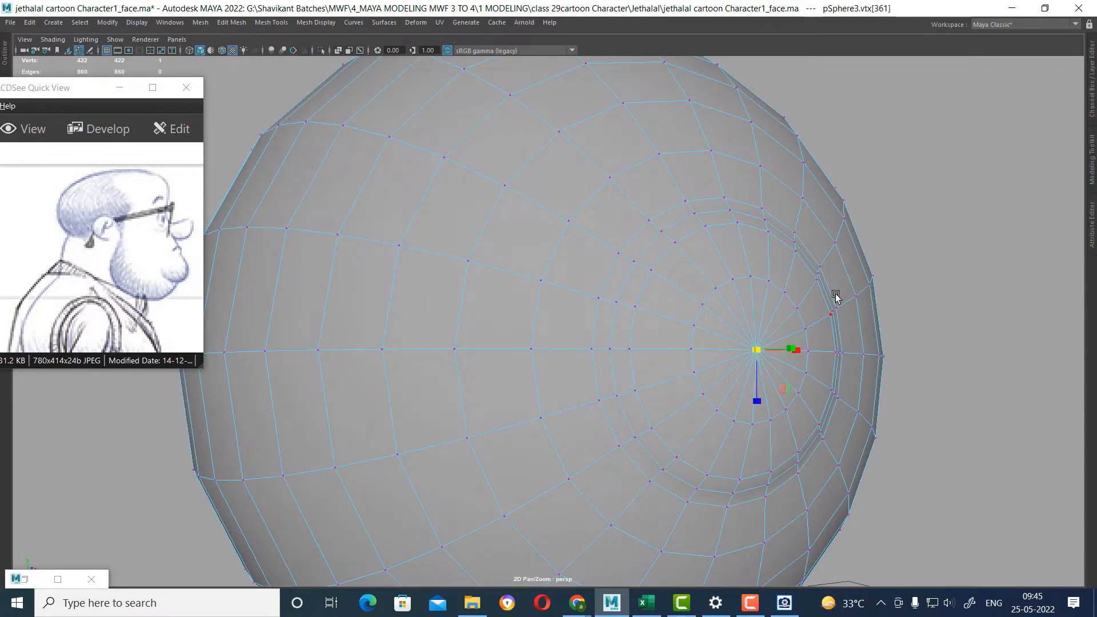
pyautogui.keyDown('shift'); pyautogui.moveTo(892, 257); pyautogui.dragTo(899, 343, button='right'); pyautogui.keyUp('shift')
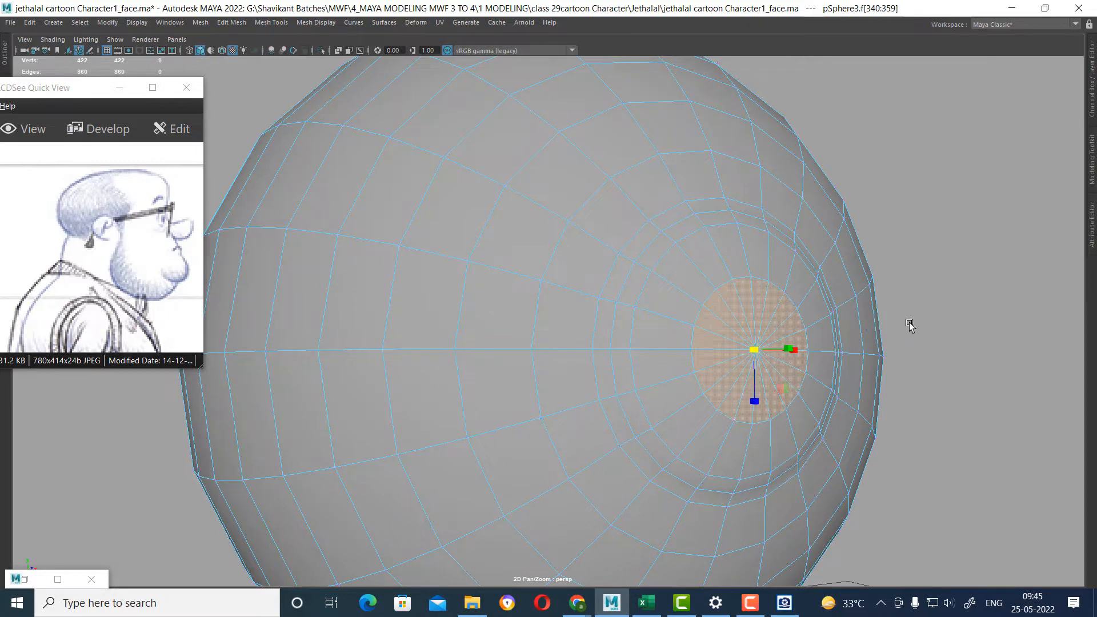
pyautogui.hotkey('shift', '.')
pyautogui.hotkey('shift', '.')
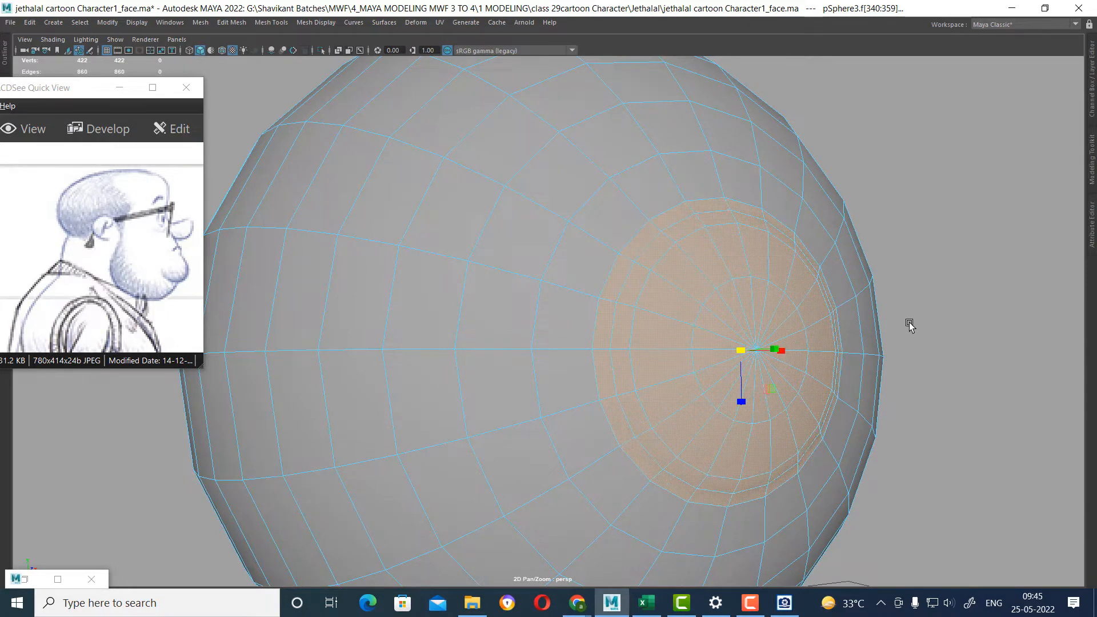
# Extract the selected iris faces into a separate disc and place its pivot on the disc's pole vertex.
pyautogui.moveTo(736, 263)
pyautogui.keyDown('shift'); pyautogui.mouseDown(button='right')
pyautogui.moveTo(744, 494)
pyautogui.moveTo(743, 459)
pyautogui.mouseUp(button='right'); pyautogui.keyUp('shift')
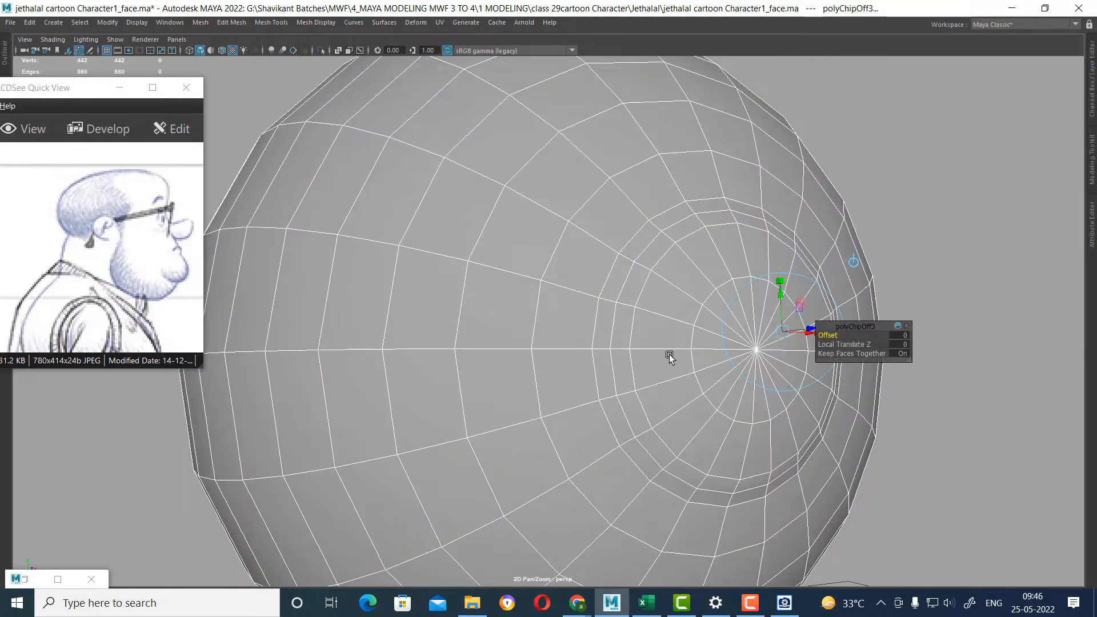
pyautogui.click(998, 172)
pyautogui.click(827, 319)
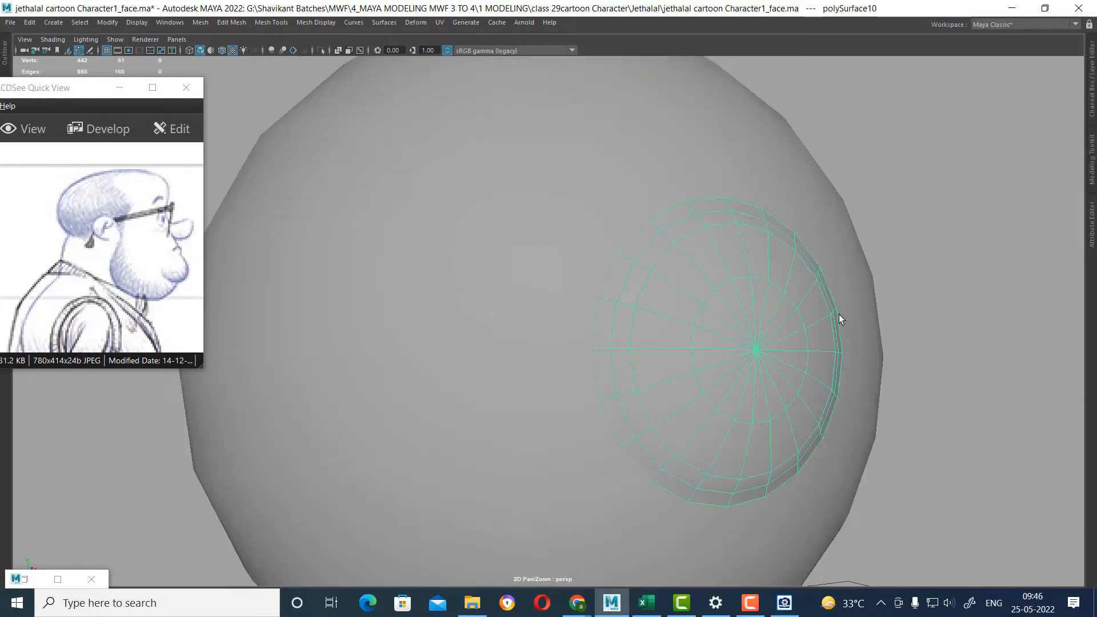
pyautogui.press('w')
pyautogui.press('d')
pyautogui.click(758, 351)
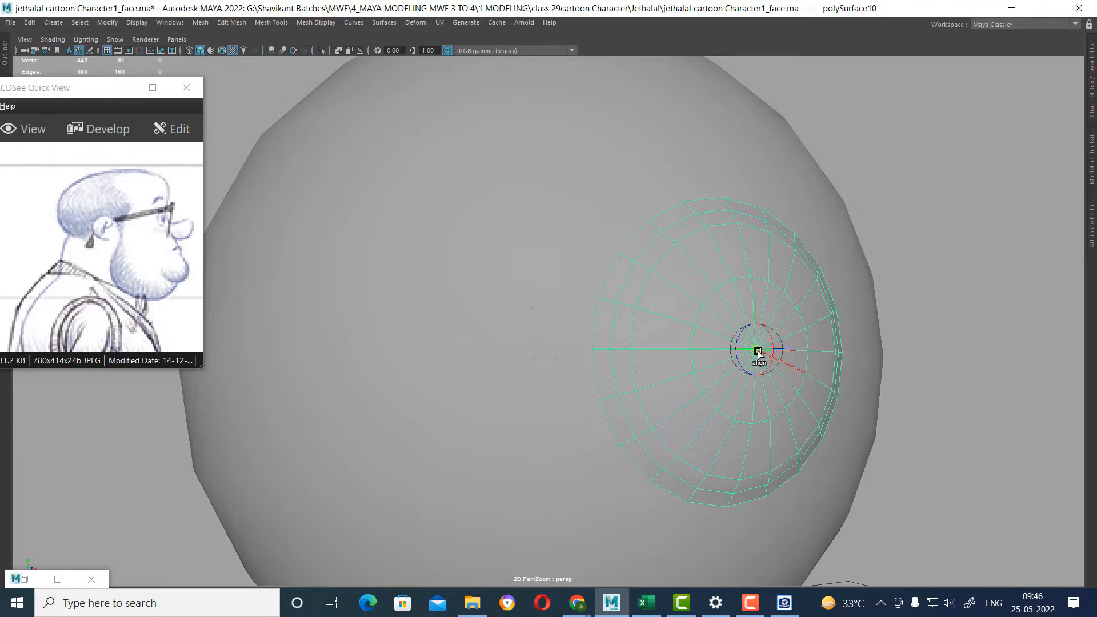
# Flip the extracted iris disc by setting its Rotate Z to -180.
pyautogui.press('e')
pyautogui.moveTo(752, 357); pyautogui.dragTo(811, 346)
pyautogui.click(1093, 83)
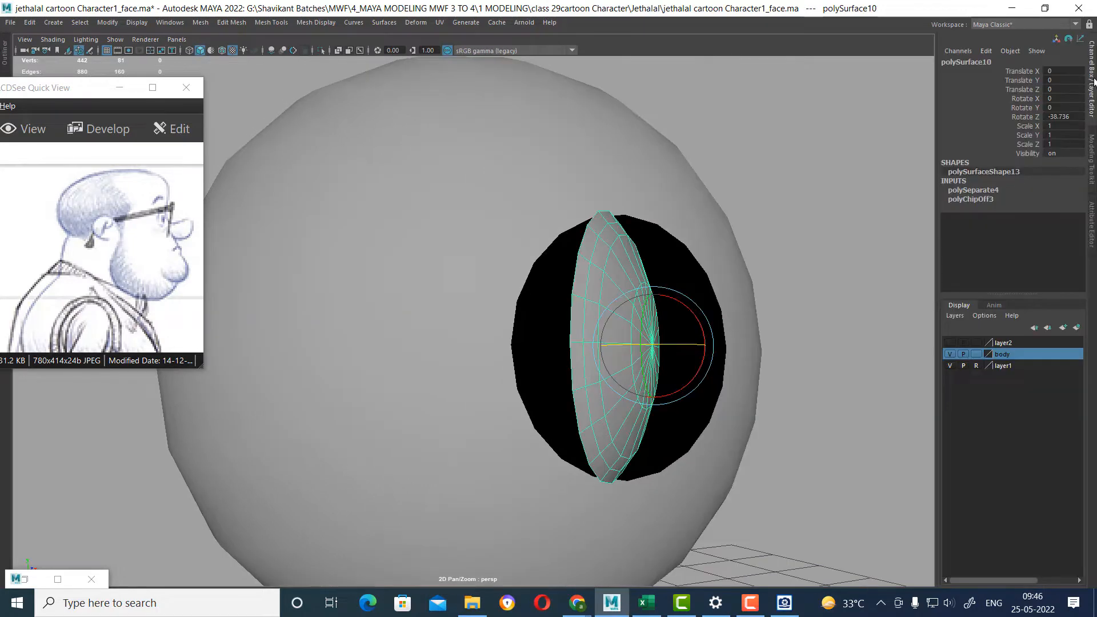
pyautogui.click(1078, 119)
pyautogui.write('-180')
pyautogui.press('Return')
pyautogui.keyDown('alt'); pyautogui.moveTo(620, 266); pyautogui.dragTo(649, 232); pyautogui.keyUp('alt')
# In the left view, move the disc's pivot to its rim and fit the rim into the eyeball's opening.
pyautogui.press('space')
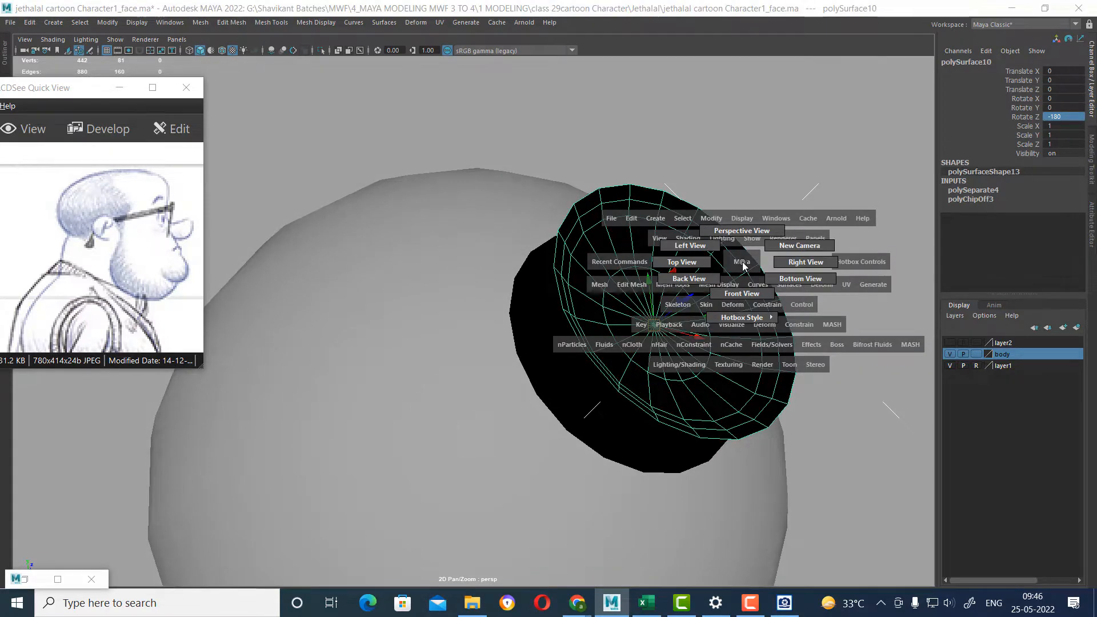
pyautogui.moveTo(742, 266); pyautogui.dragTo(681, 246)
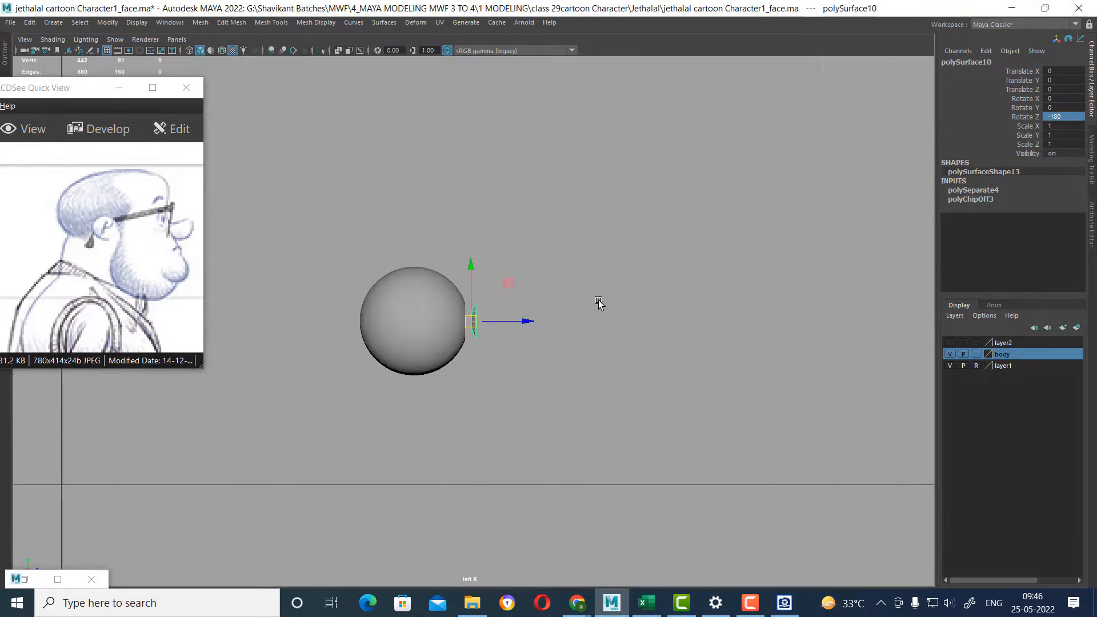
pyautogui.keyDown('alt'); pyautogui.moveTo(598, 300); pyautogui.dragTo(760, 566, button='right'); pyautogui.keyUp('alt')
pyautogui.keyDown('alt'); pyautogui.moveTo(549, 370); pyautogui.dragTo(590, 319, button='middle'); pyautogui.keyUp('alt')
pyautogui.keyDown('alt'); pyautogui.moveTo(589, 318); pyautogui.dragTo(703, 521, button='right'); pyautogui.keyUp('alt')
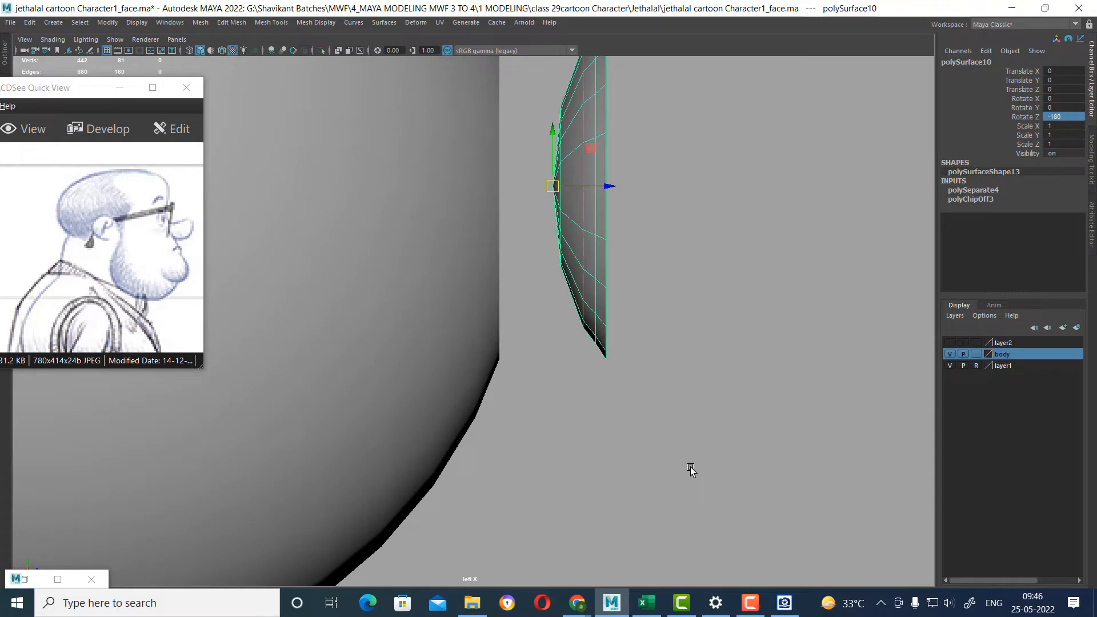
pyautogui.click(609, 364)
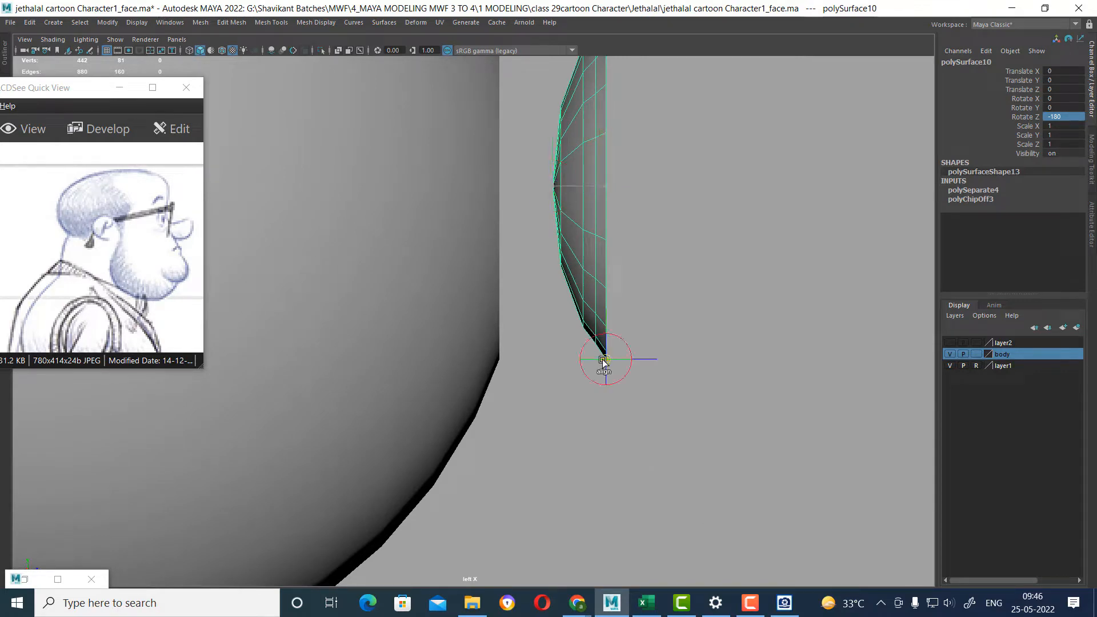
pyautogui.moveTo(661, 360); pyautogui.dragTo(617, 351)
# Reverse the iris disc's normals and check the concave iris in object mode.
pyautogui.press('space')
pyautogui.moveTo(661, 394); pyautogui.dragTo(657, 318)
pyautogui.moveTo(619, 285); pyautogui.dragTo(711, 326, button='right')
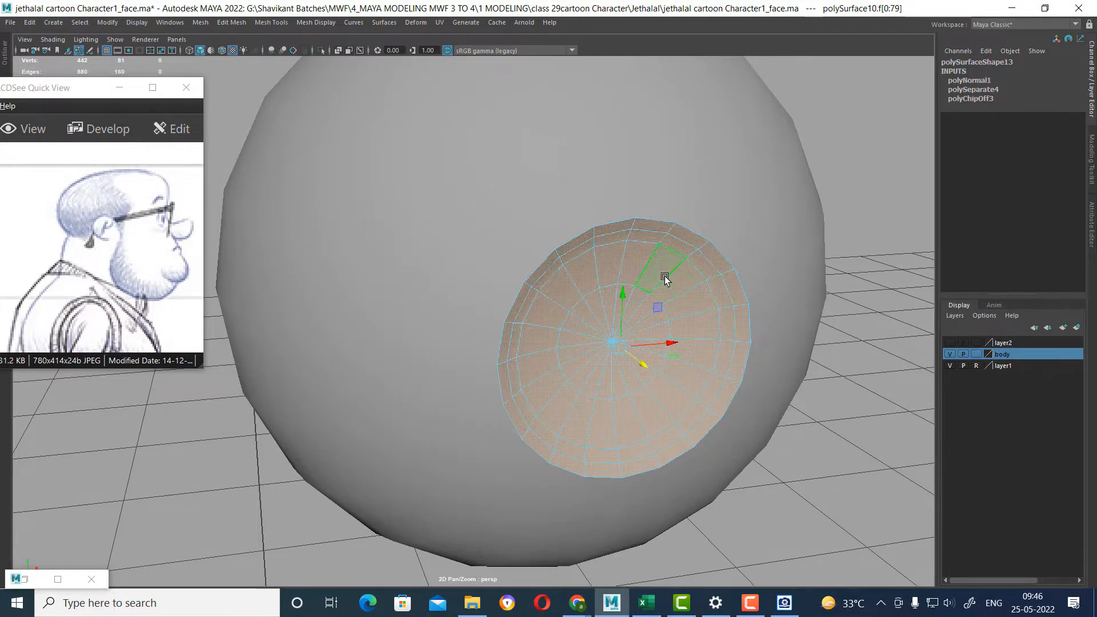
pyautogui.press('F8')
pyautogui.click(848, 404)
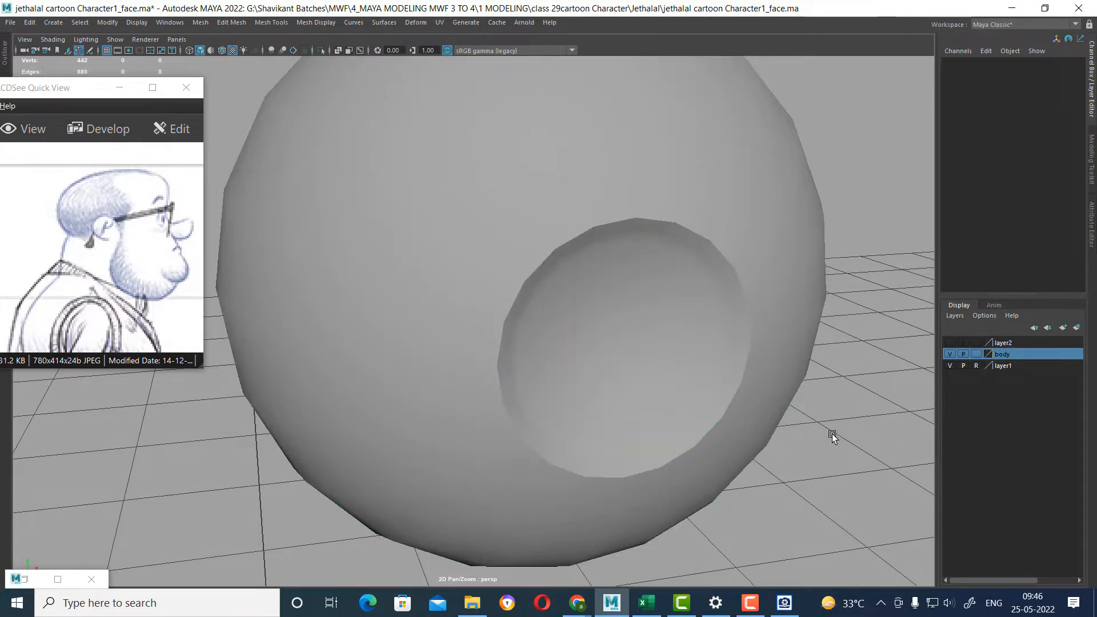
pyautogui.keyDown('alt'); pyautogui.moveTo(832, 437); pyautogui.dragTo(821, 409); pyautogui.keyUp('alt')
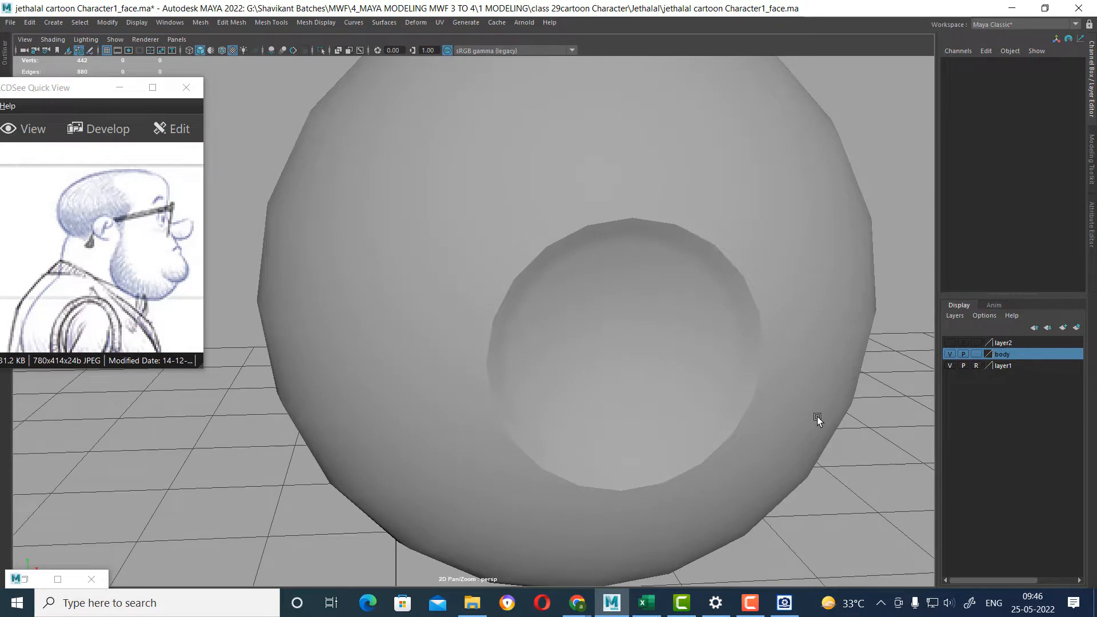
# Switch to Chrome, minimise the reference sketch window and search Google Images for "eye texture".
pyautogui.hotkey('alt', 'Tab')
pyautogui.click(802, 129)
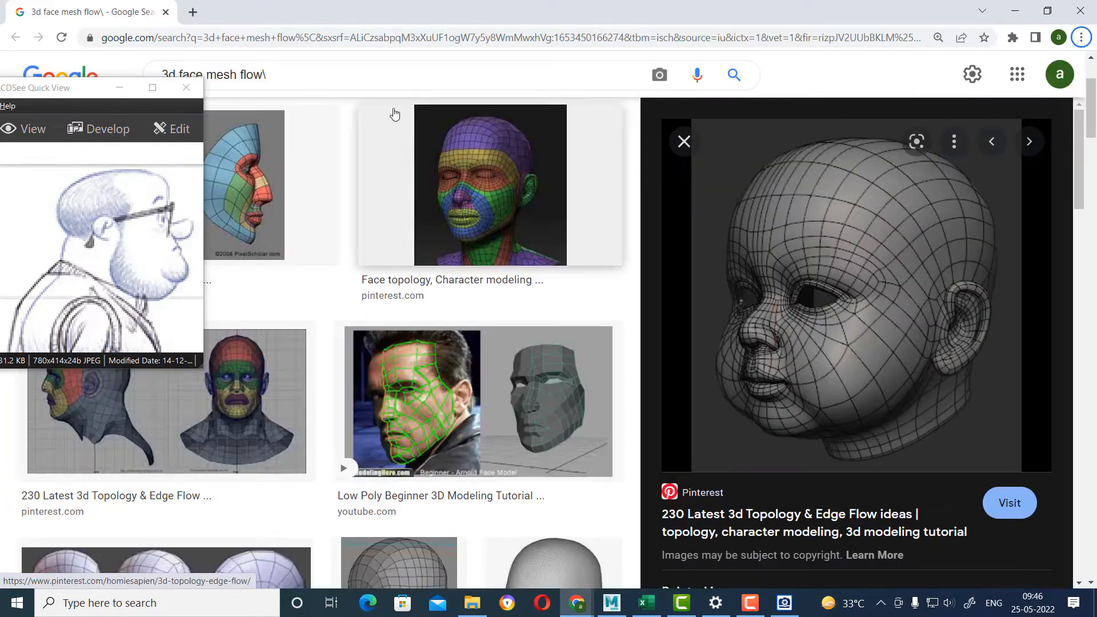
pyautogui.click(119, 88)
pyautogui.tripleClick(284, 82)
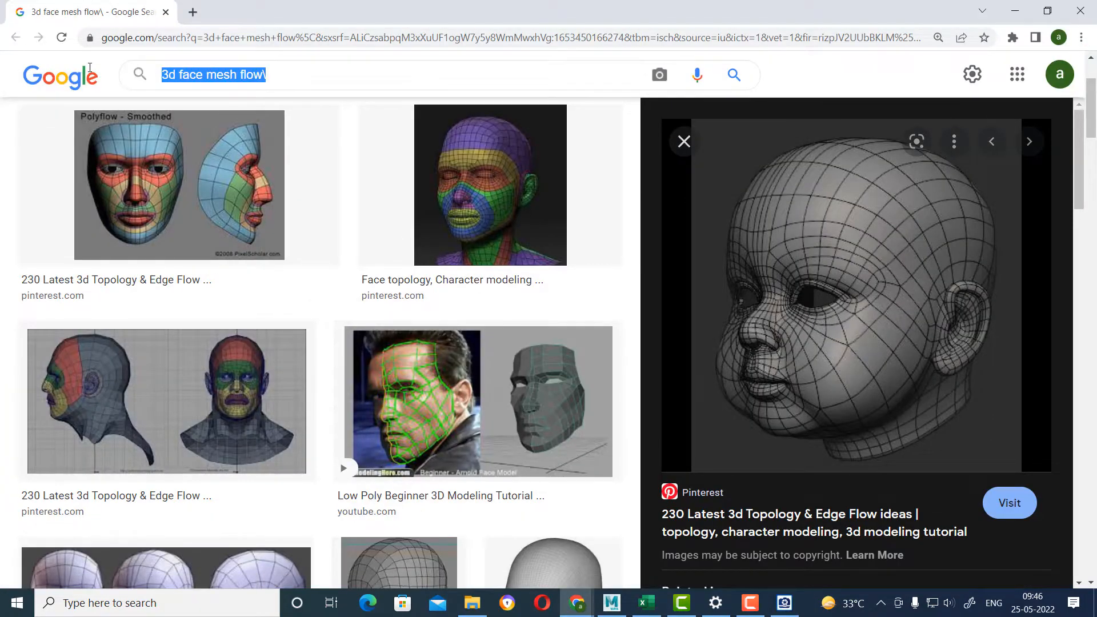
pyautogui.write('eye texture')
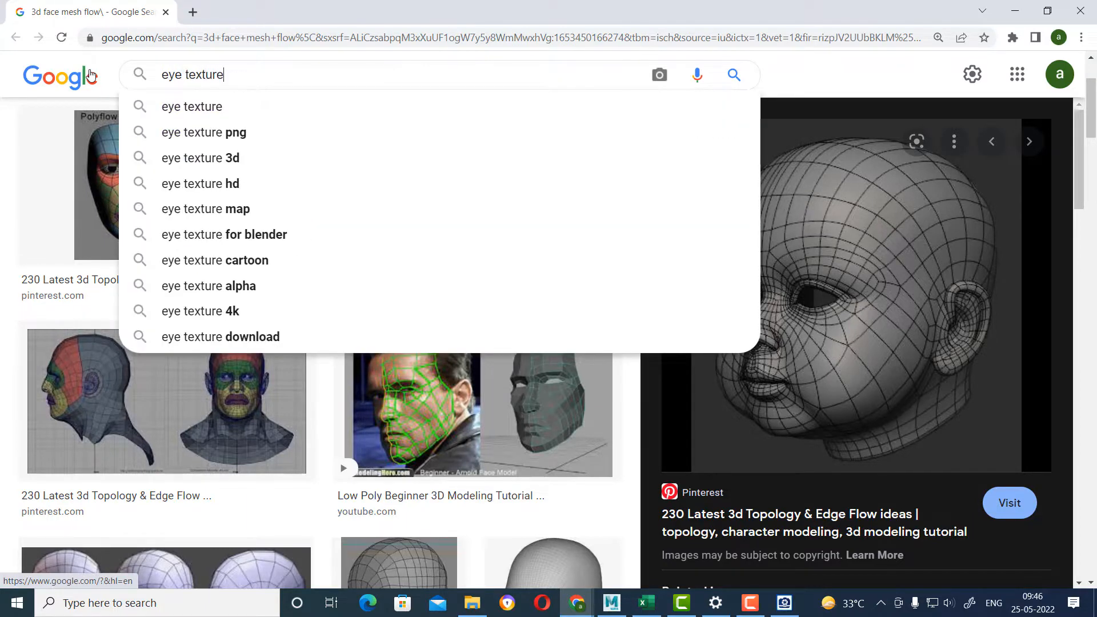
pyautogui.press('Return')
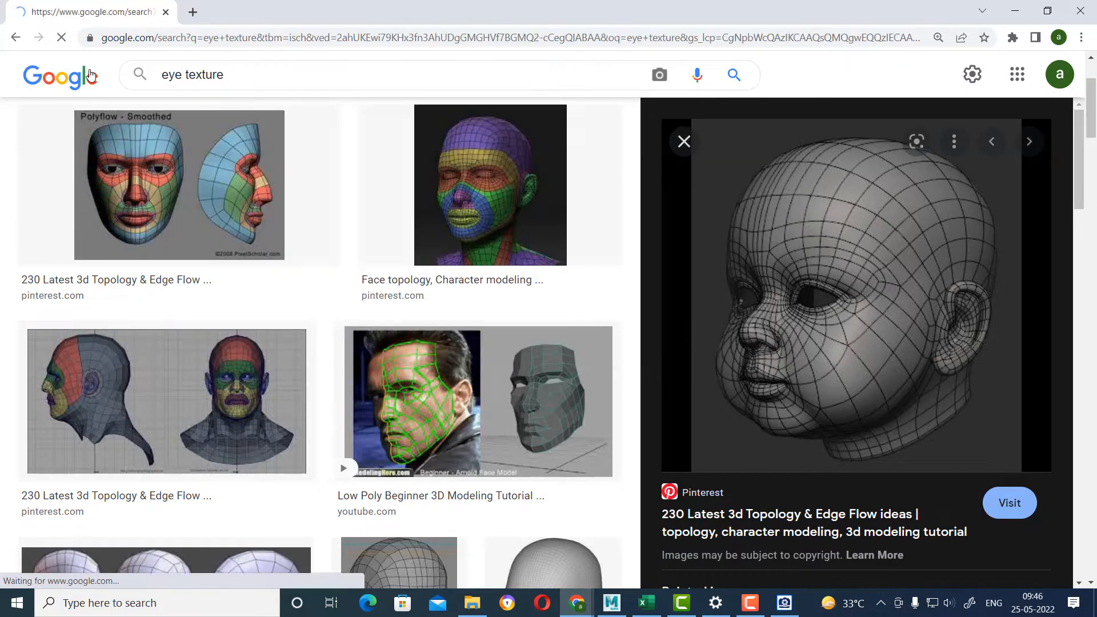
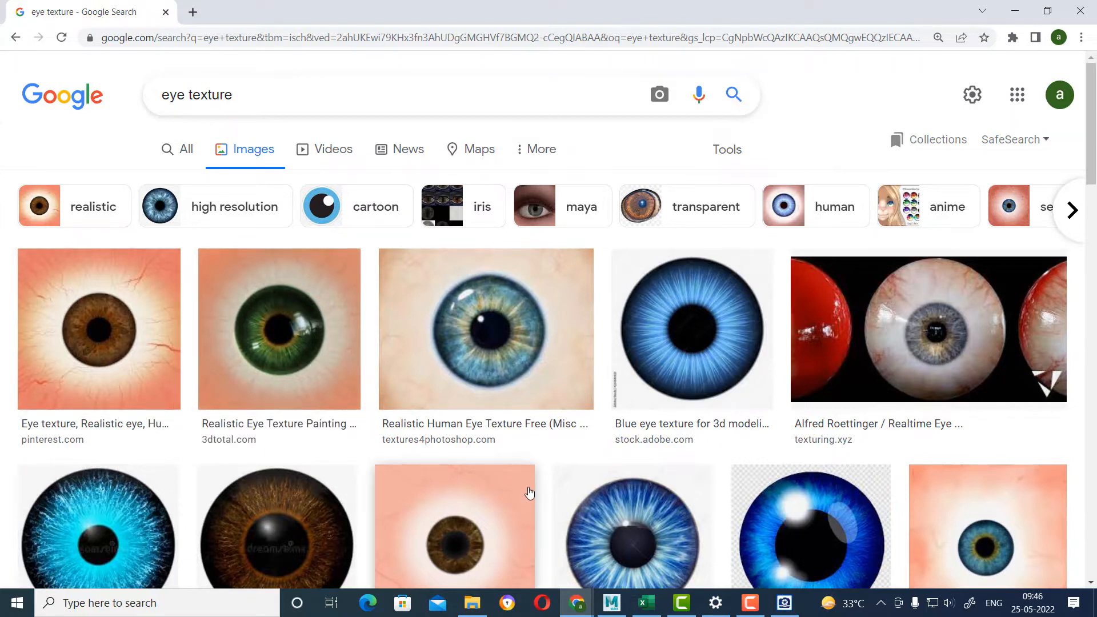
# Browse the eye texture results, preview several full-eye images and open the blue-green iris on a pink-edged white background.
pyautogui.scroll(-2, 529, 490)
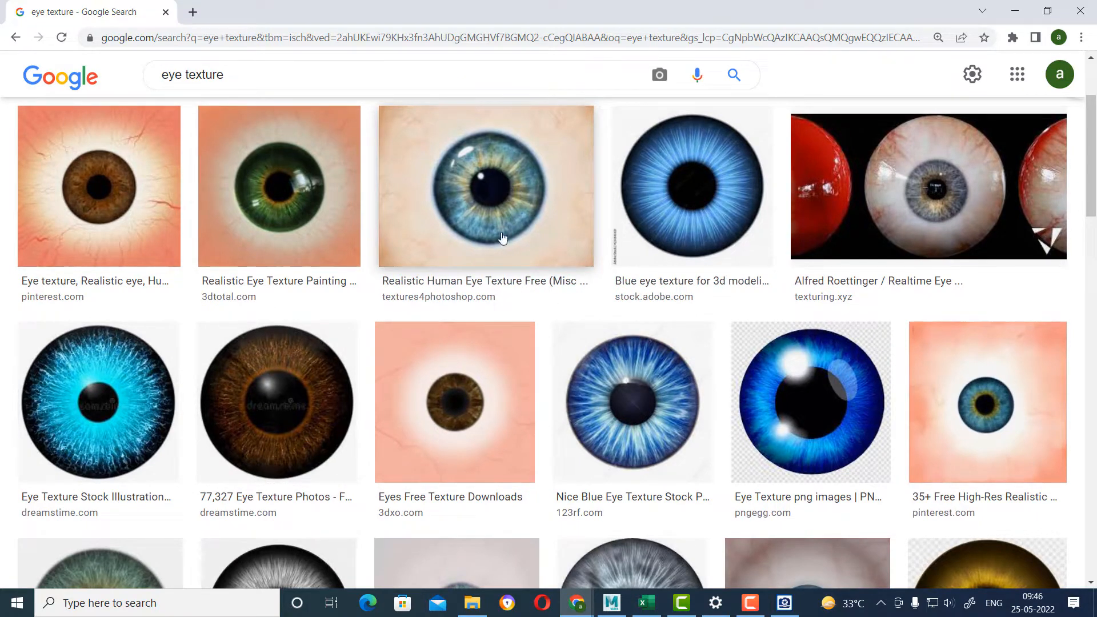
pyautogui.click(487, 410)
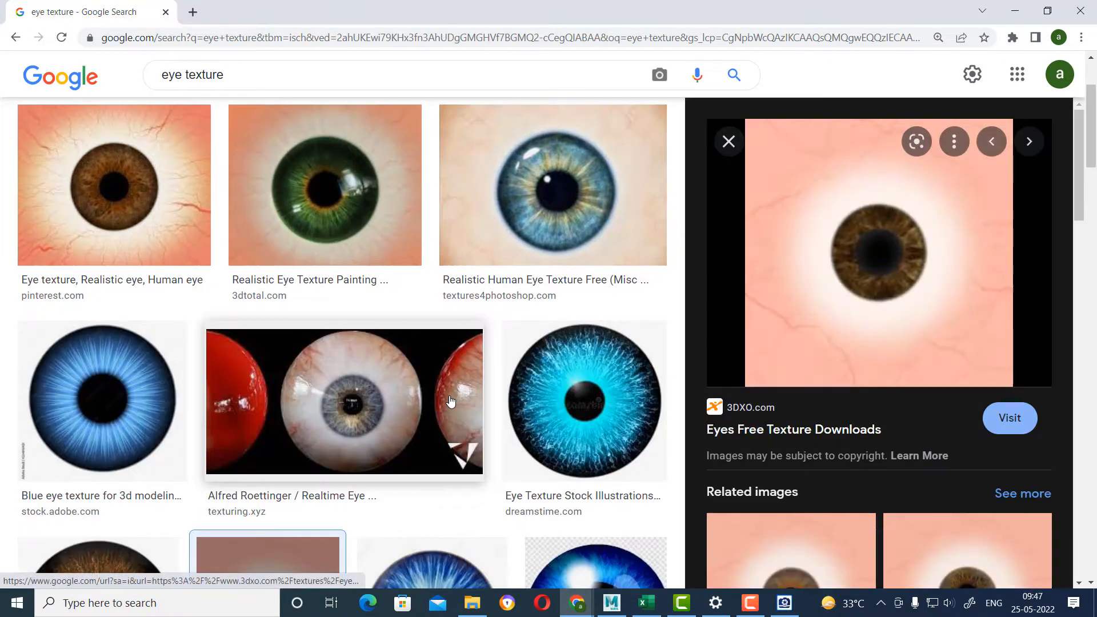
pyautogui.click(164, 166)
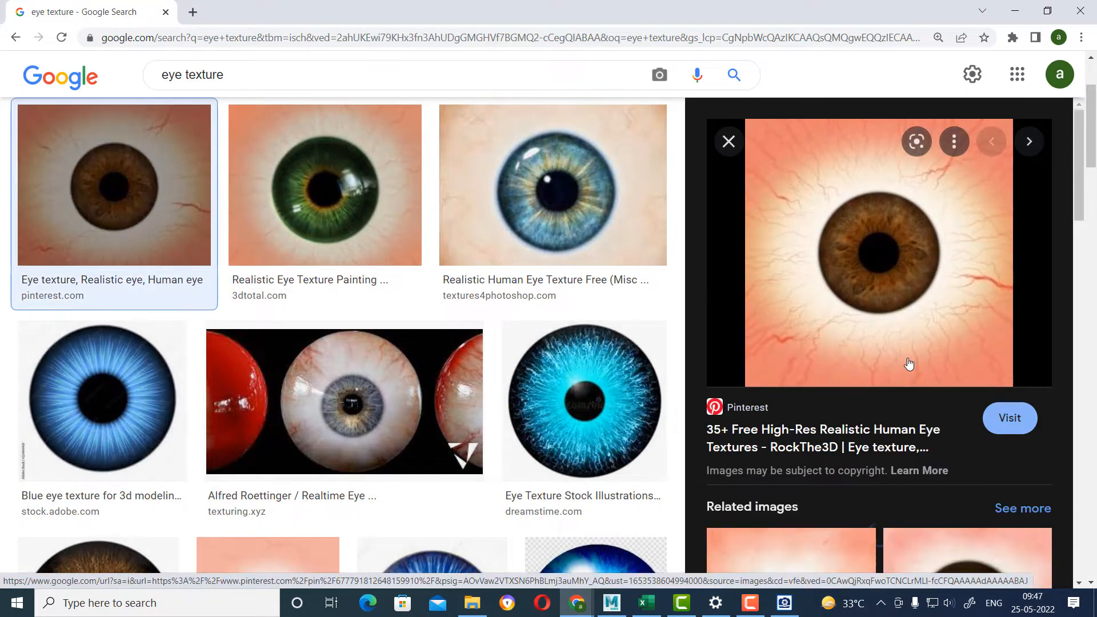
pyautogui.scroll(-3, 507, 372)
pyautogui.scroll(-6, 971, 377)
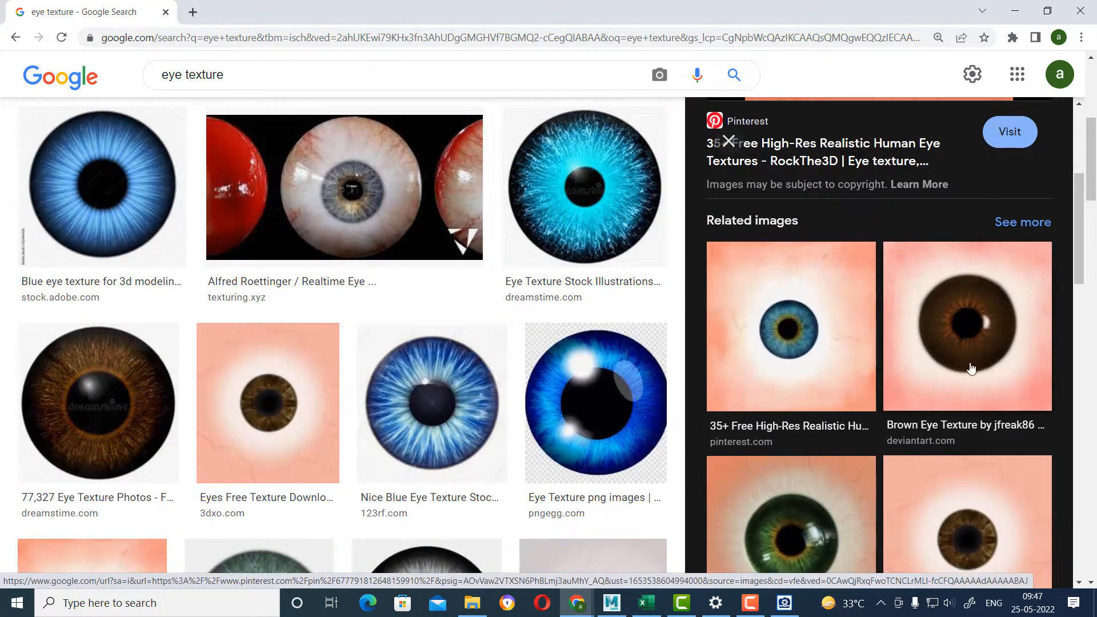
pyautogui.click(962, 365)
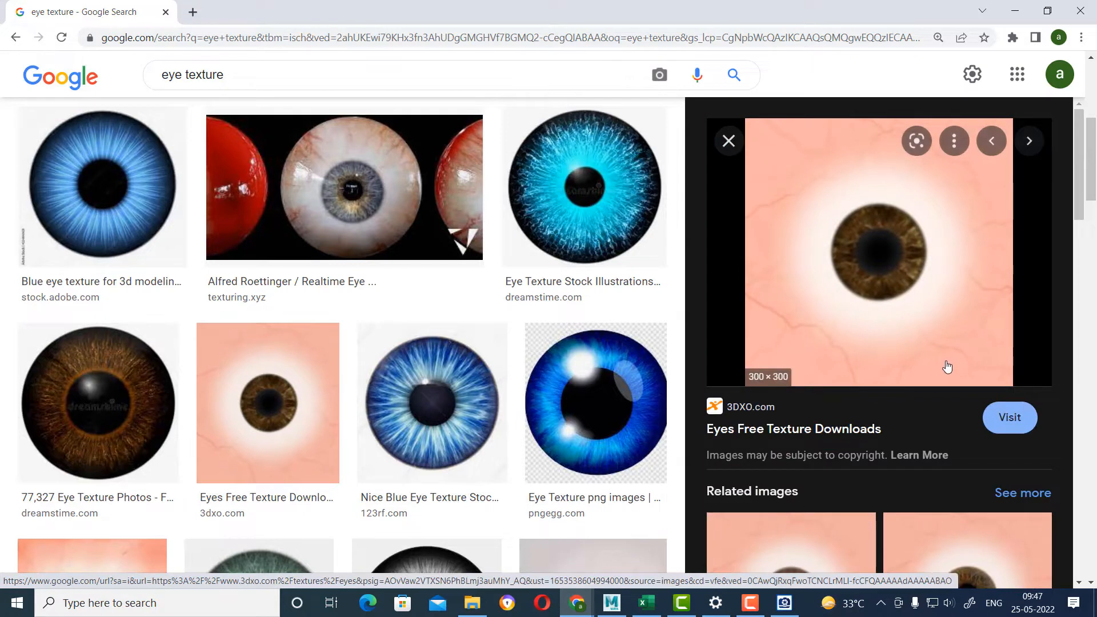
pyautogui.scroll(-5, 440, 421)
pyautogui.click(29, 374)
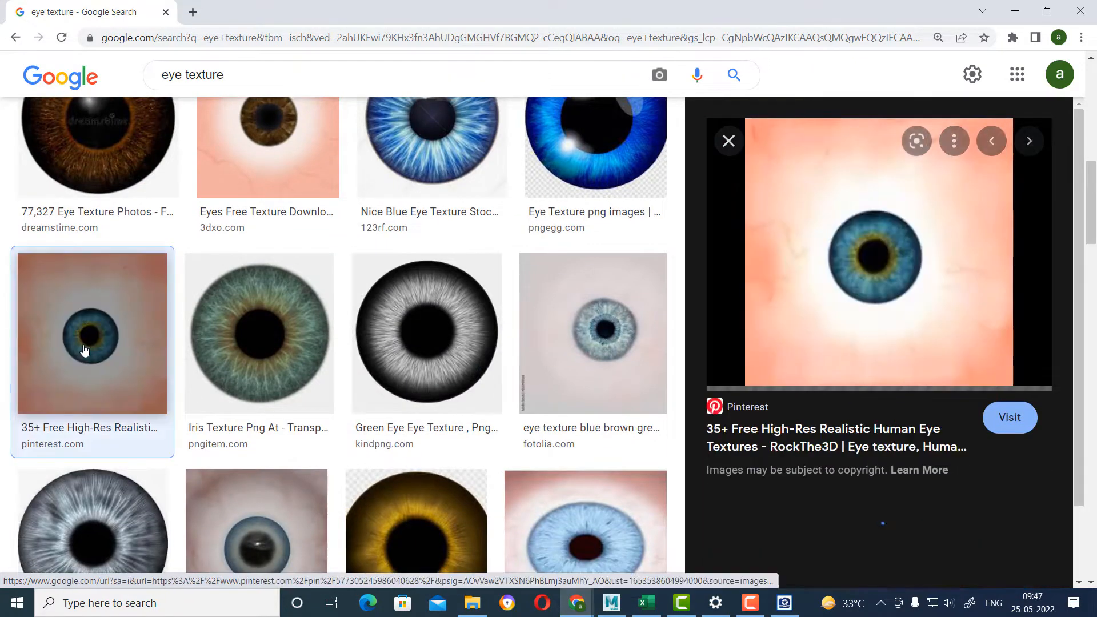
# Save the previewed image as "eye texture" in the Jethalal project folder, reusing the folder path copied from File Explorer.
pyautogui.rightClick(870, 269)
pyautogui.click(944, 365)
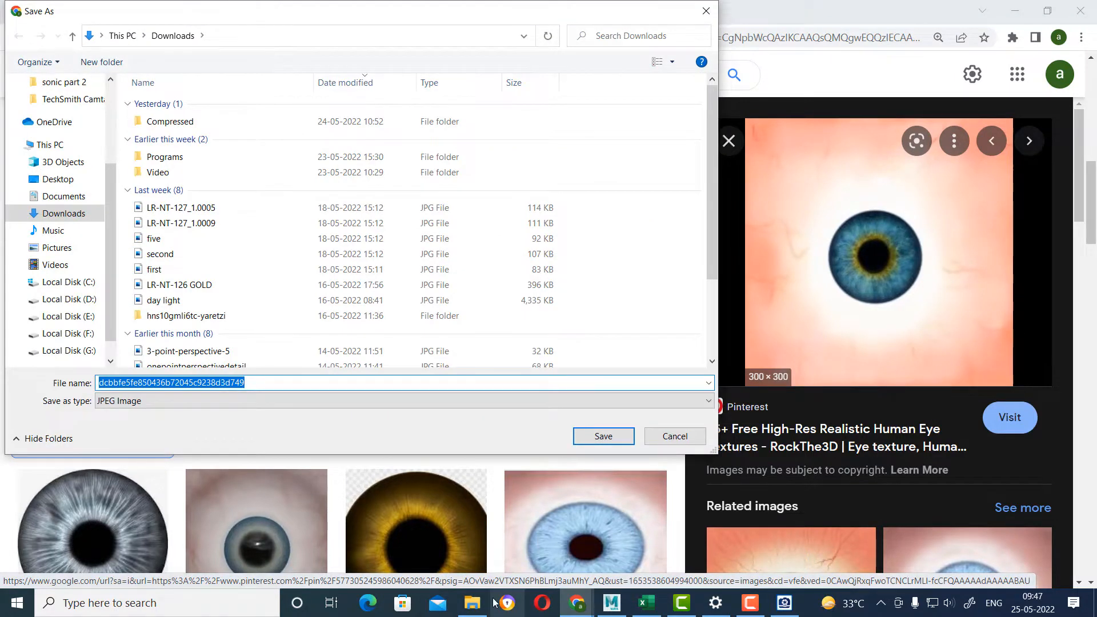
pyautogui.click(472, 603)
pyautogui.click(725, 51)
pyautogui.hotkey('ctrl', 'c')
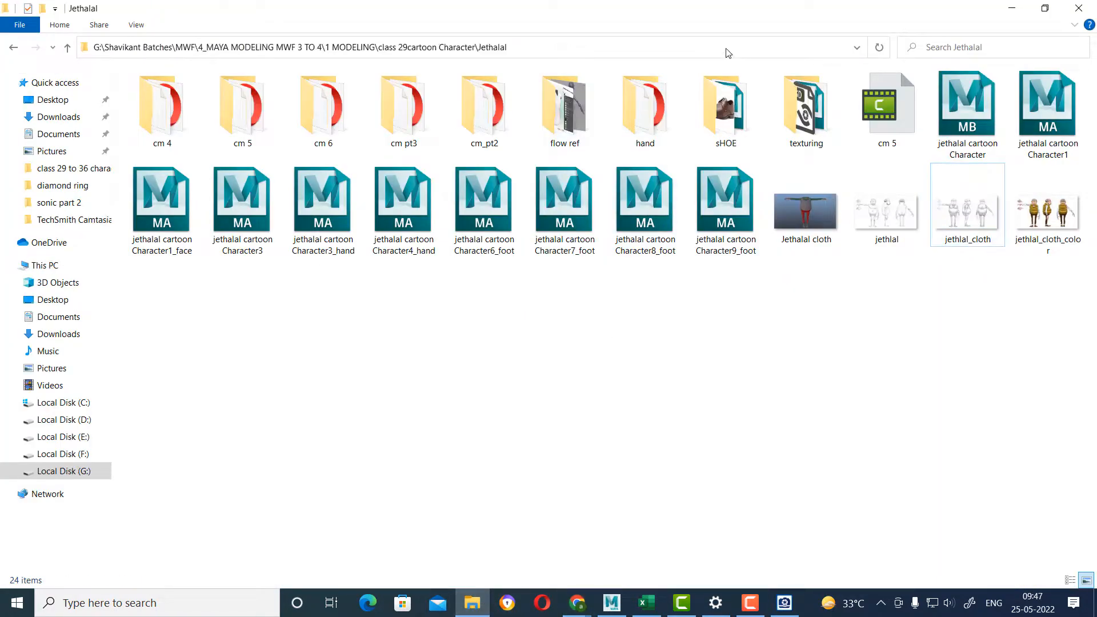
pyautogui.click(1011, 7)
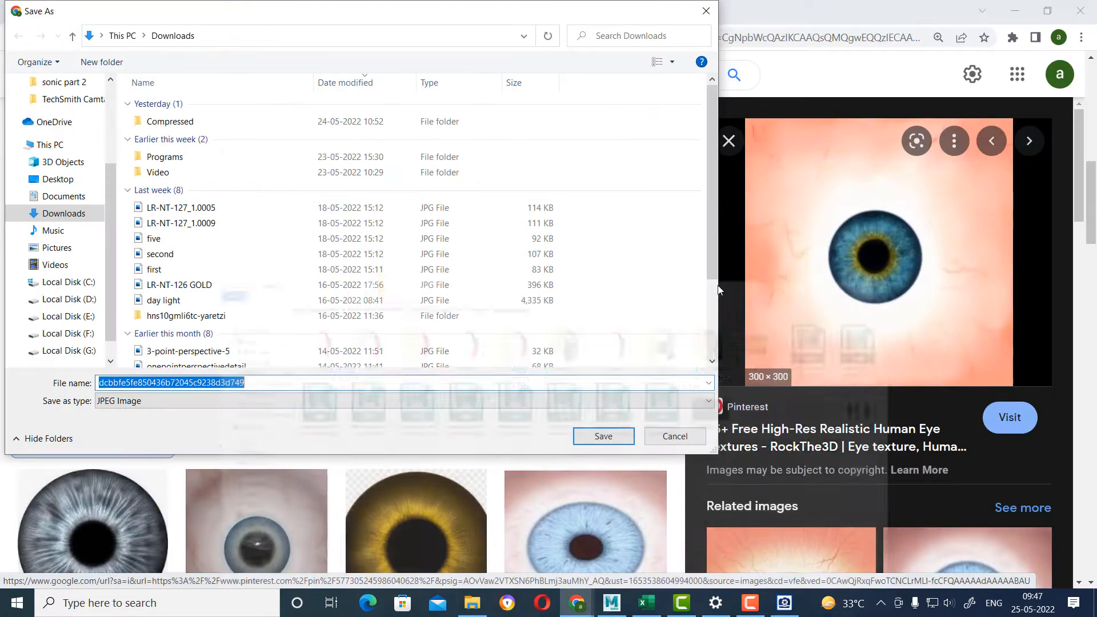
pyautogui.hotkey('ctrl', 'v')
pyautogui.press('Return')
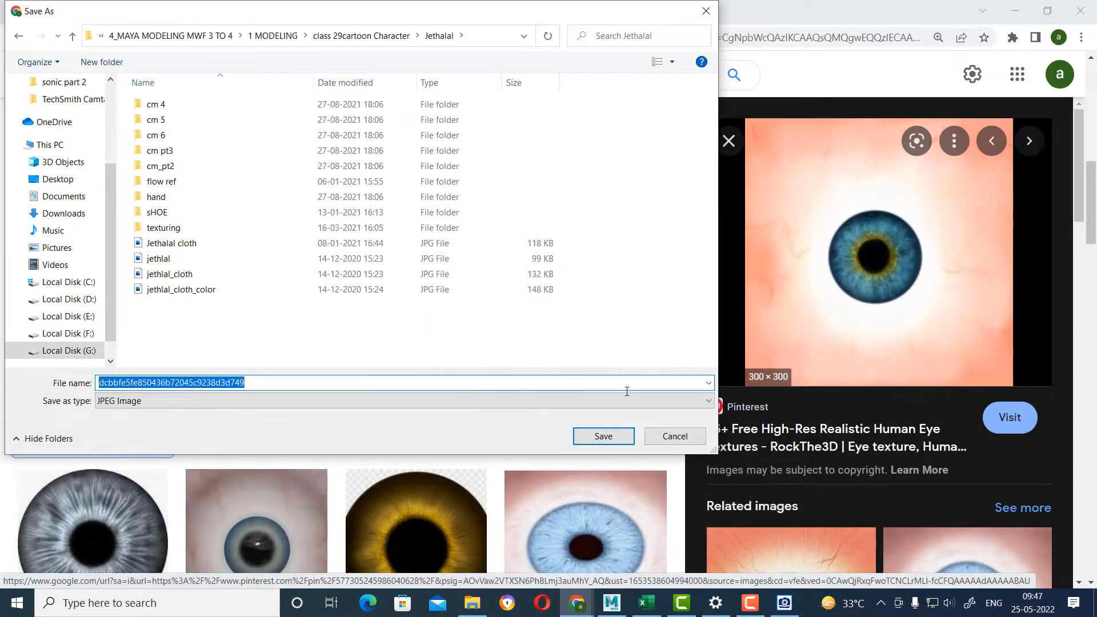
pyautogui.write('eye')
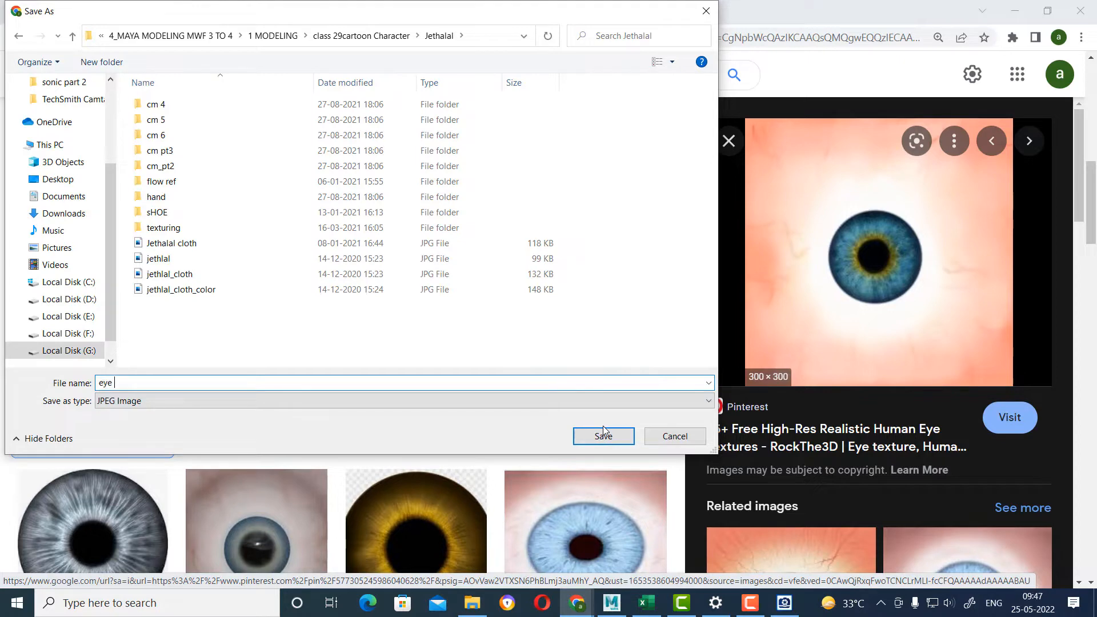
pyautogui.write(' texture')
pyautogui.click(603, 434)
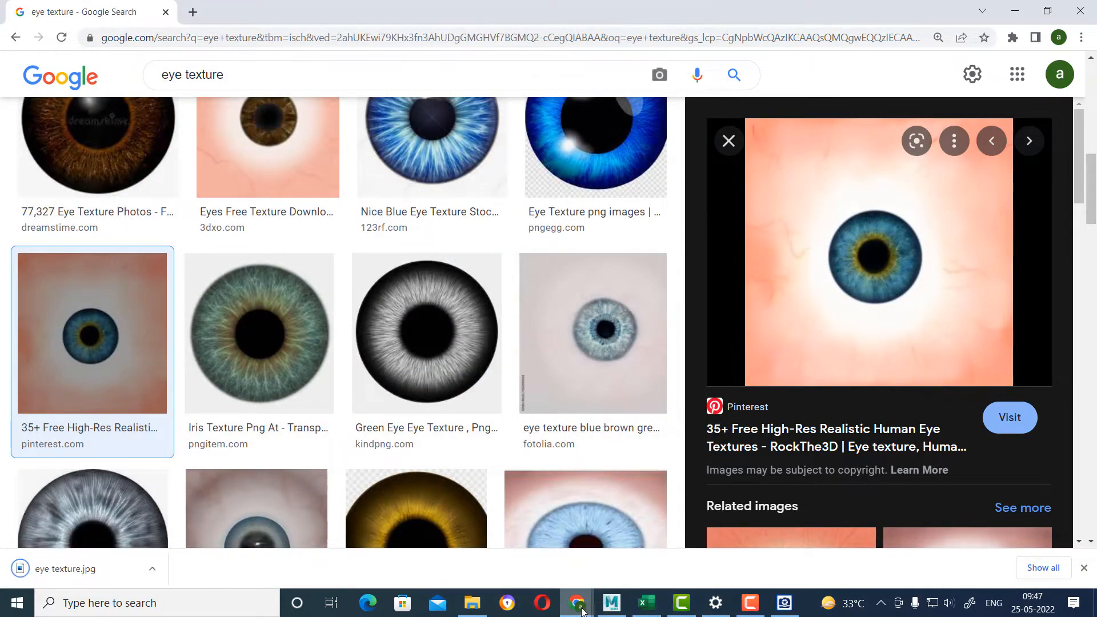
# Check the saved texture in the Jethalal folder, copy the folder's path and switch to Maya.
pyautogui.click(472, 602)
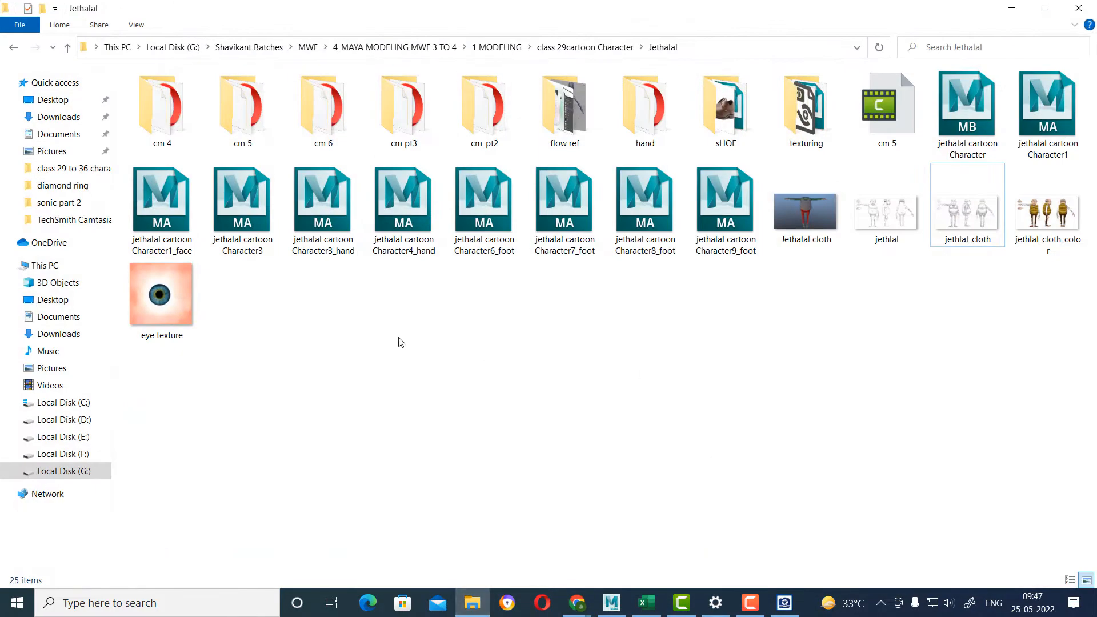
pyautogui.click(721, 42)
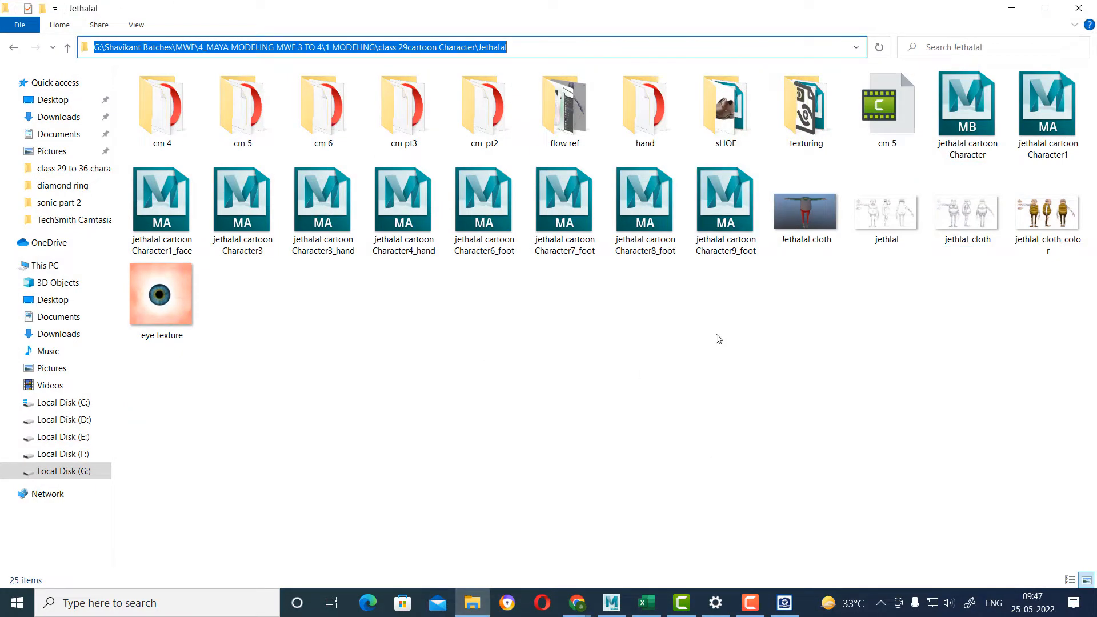
pyautogui.click(612, 603)
# Combine the concave iris disc and the eyeball into one mesh and show its vertices.
pyautogui.click(663, 346)
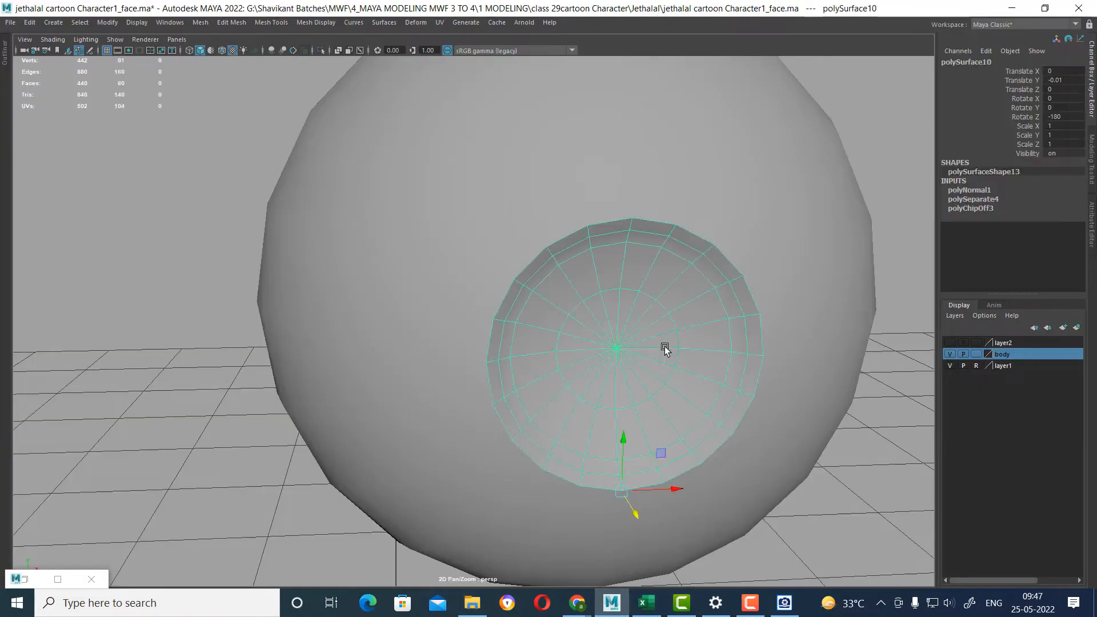
pyautogui.scroll(1, 700, 347)
pyautogui.keyDown('alt'); pyautogui.moveTo(699, 347); pyautogui.dragTo(821, 322); pyautogui.keyUp('alt')
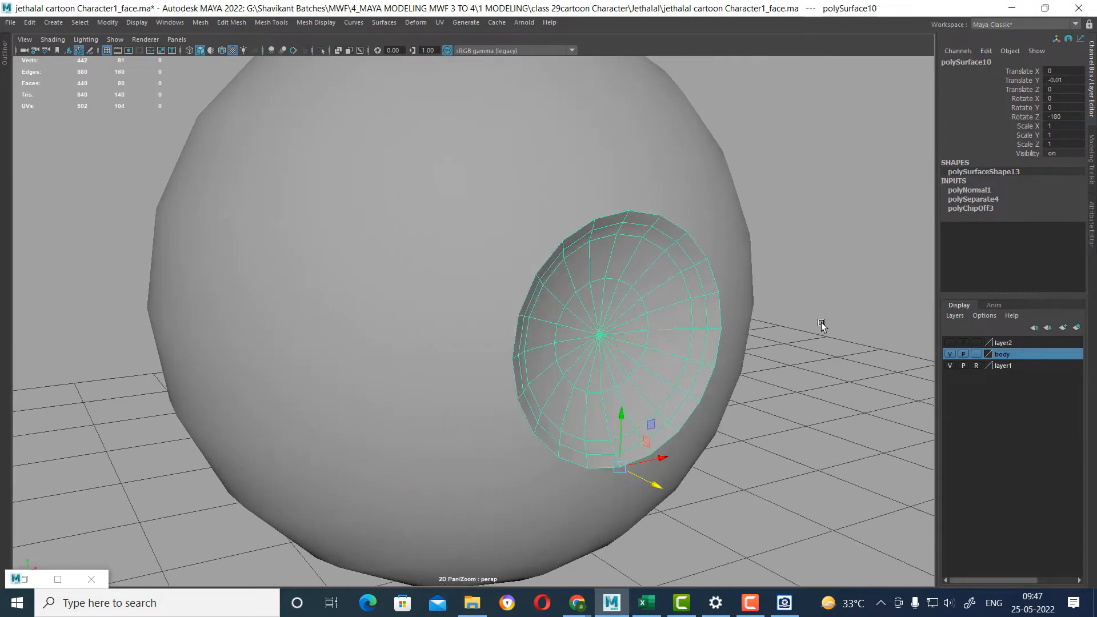
pyautogui.keyDown('shift'); pyautogui.click(625, 154); pyautogui.keyUp('shift')
pyautogui.keyDown('shift'); pyautogui.moveTo(824, 170); pyautogui.dragTo(809, 412, button='right'); pyautogui.keyUp('shift')
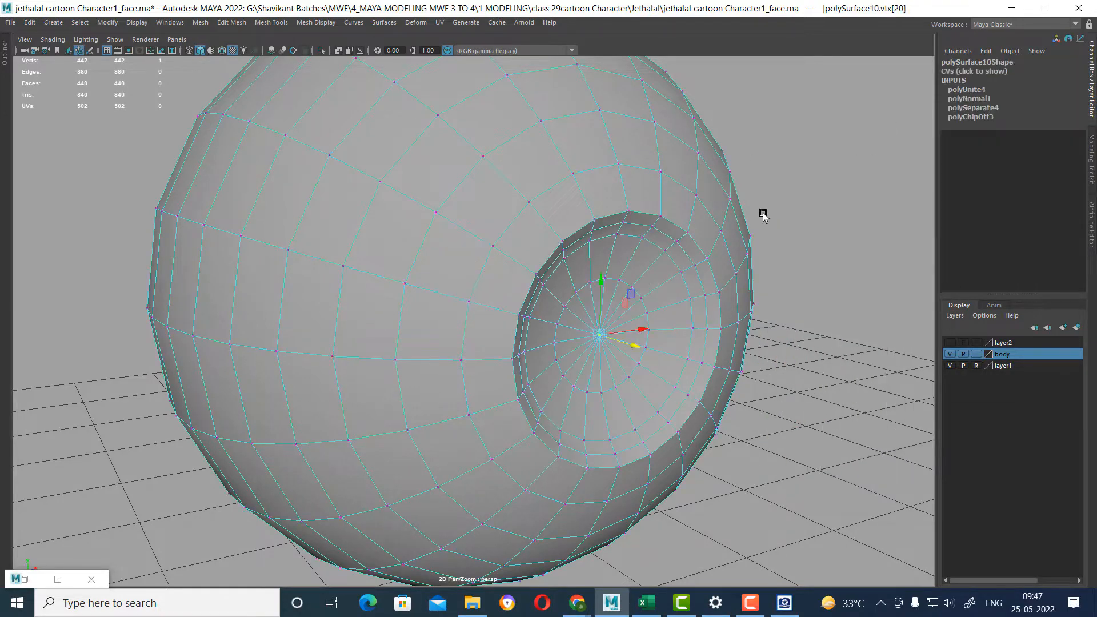
# Select the vertices over the front of the eyeball and merge them with a distance threshold of 0.001.
pyautogui.keyDown('alt'); pyautogui.moveTo(764, 212); pyautogui.dragTo(806, 210); pyautogui.keyUp('alt')
pyautogui.moveTo(856, 117); pyautogui.dragTo(358, 577)
pyautogui.keyDown('shift'); pyautogui.moveTo(677, 377); pyautogui.dragTo(742, 270, button='right'); pyautogui.keyUp('shift')
pyautogui.keyDown('alt'); pyautogui.moveTo(676, 321); pyautogui.dragTo(740, 353); pyautogui.keyUp('alt')
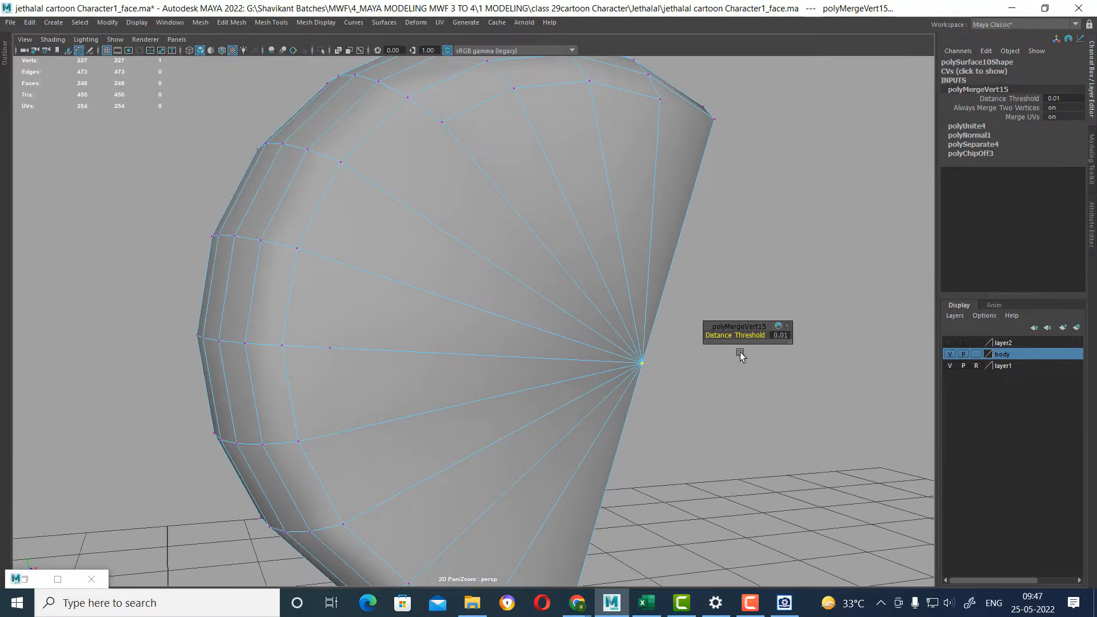
pyautogui.click(783, 337)
pyautogui.write('0.001')
pyautogui.press('Return')
pyautogui.keyDown('alt'); pyautogui.moveTo(606, 266); pyautogui.dragTo(622, 251); pyautogui.keyUp('alt')
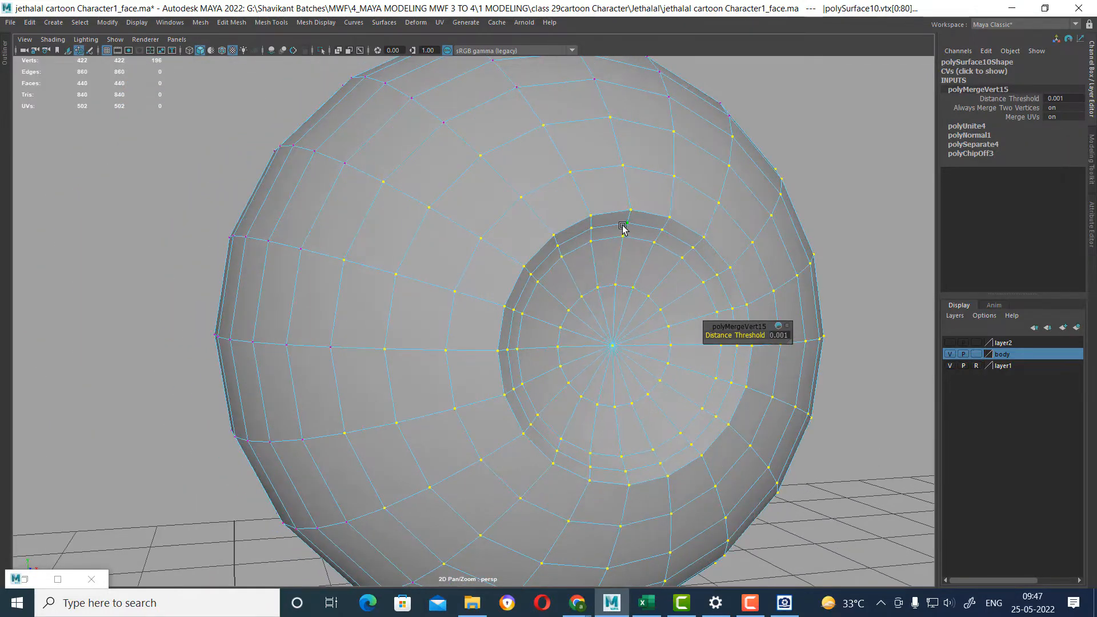
# Return the eyeball to object mode, turn on smooth mesh preview and inspect the recessed iris.
pyautogui.moveTo(622, 225); pyautogui.dragTo(766, 159, button='right')
pyautogui.press('3')
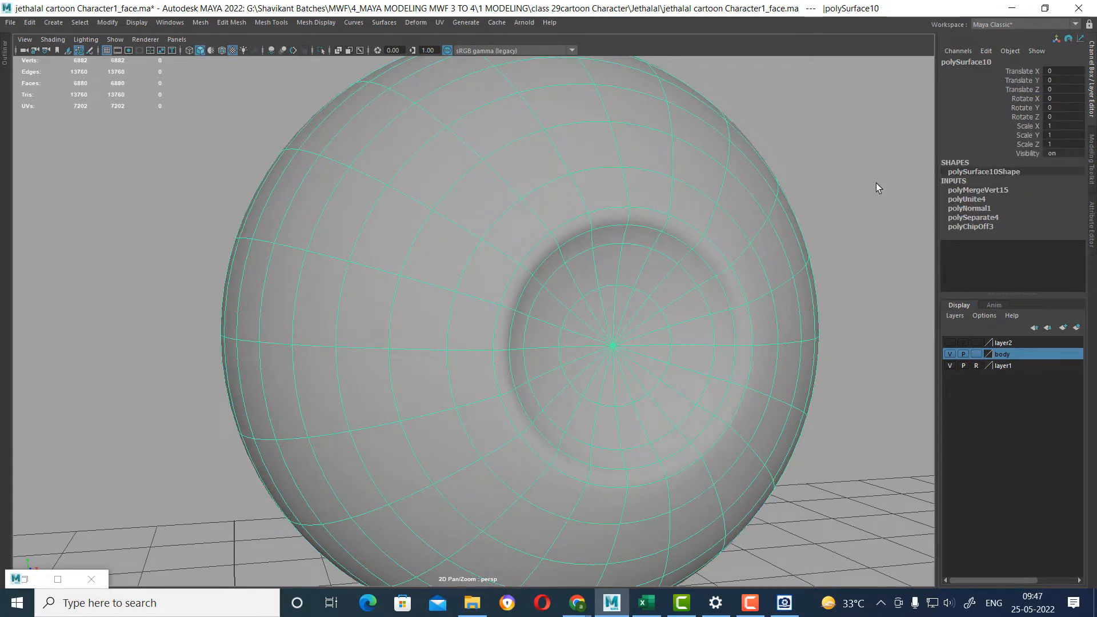
pyautogui.click(876, 182)
pyautogui.keyDown('alt'); pyautogui.moveTo(785, 394); pyautogui.dragTo(771, 421); pyautogui.keyUp('alt')
pyautogui.keyDown('alt'); pyautogui.moveTo(771, 421); pyautogui.dragTo(591, 373, button='right'); pyautogui.keyUp('alt')
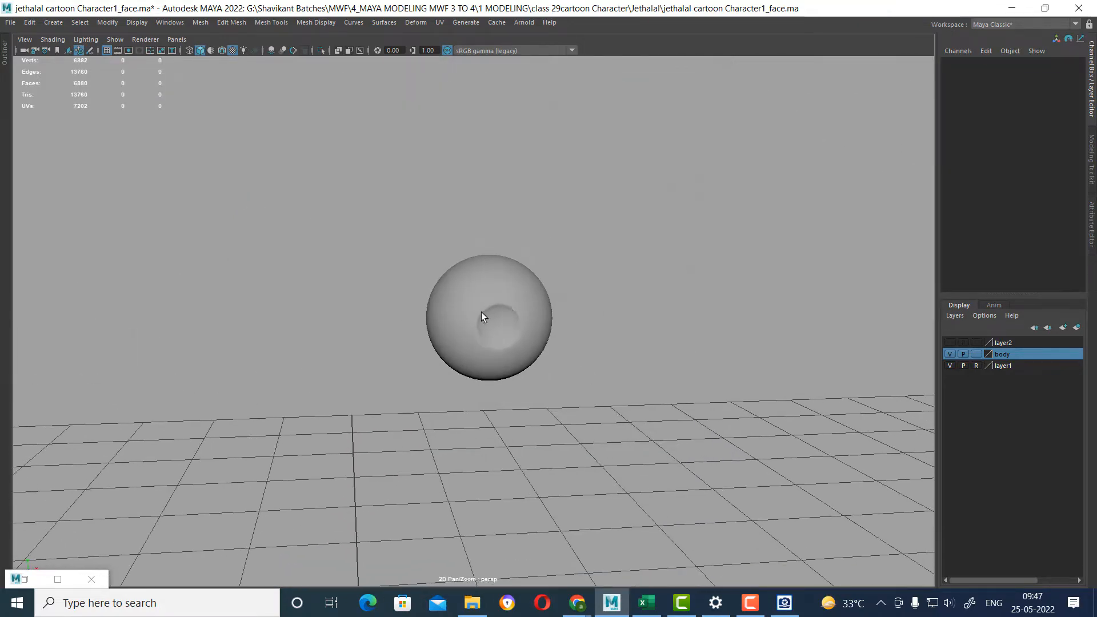
pyautogui.keyDown('alt'); pyautogui.moveTo(481, 316); pyautogui.dragTo(522, 289, button='right'); pyautogui.keyUp('alt')
# Assign a new aiStandardSurface material to the eyeball and rename it eye_tex.
pyautogui.click(495, 233)
pyautogui.rightClick(492, 228)
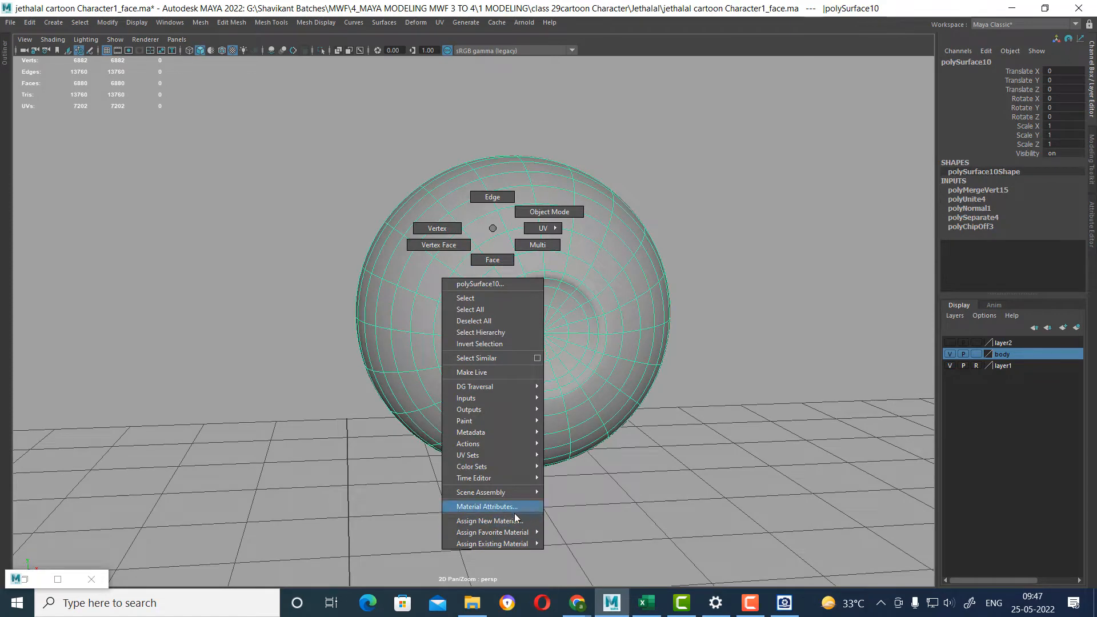
pyautogui.click(514, 522)
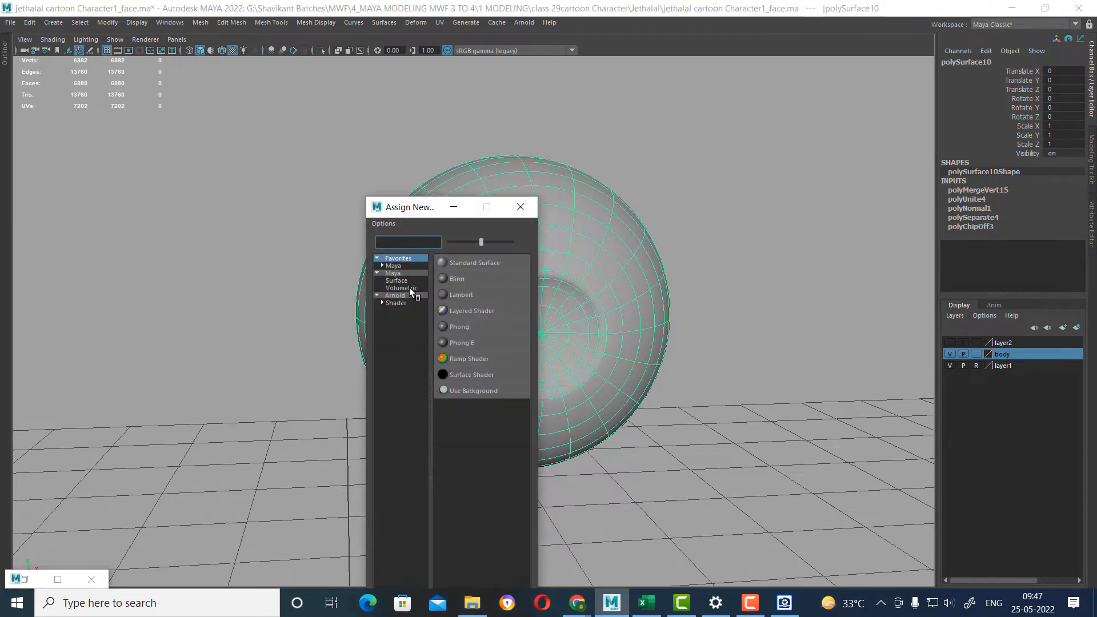
pyautogui.click(394, 295)
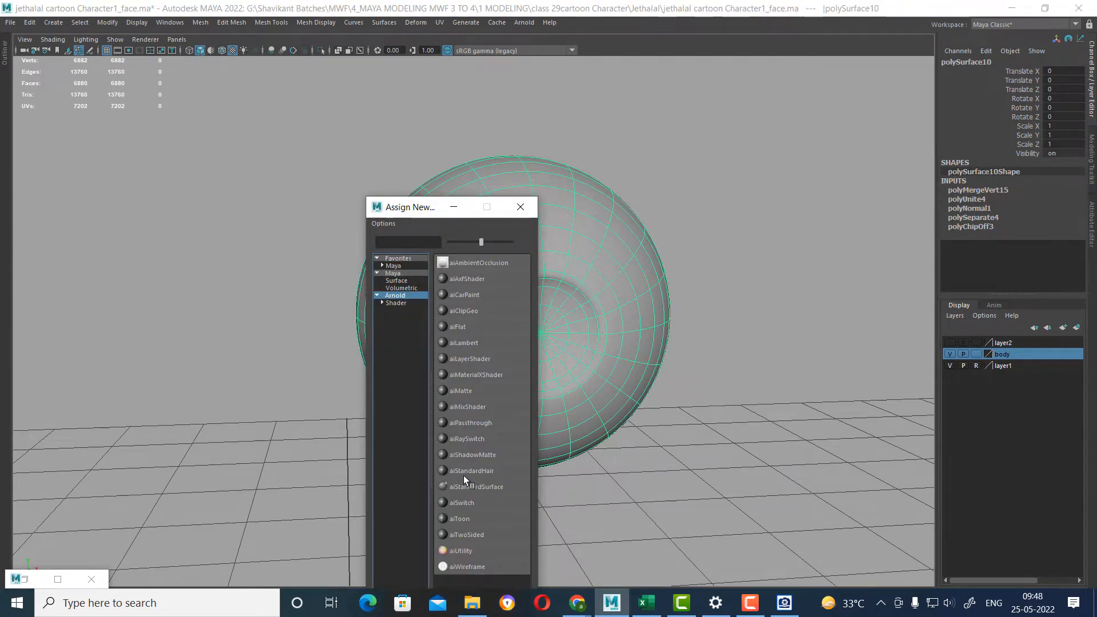
pyautogui.click(477, 487)
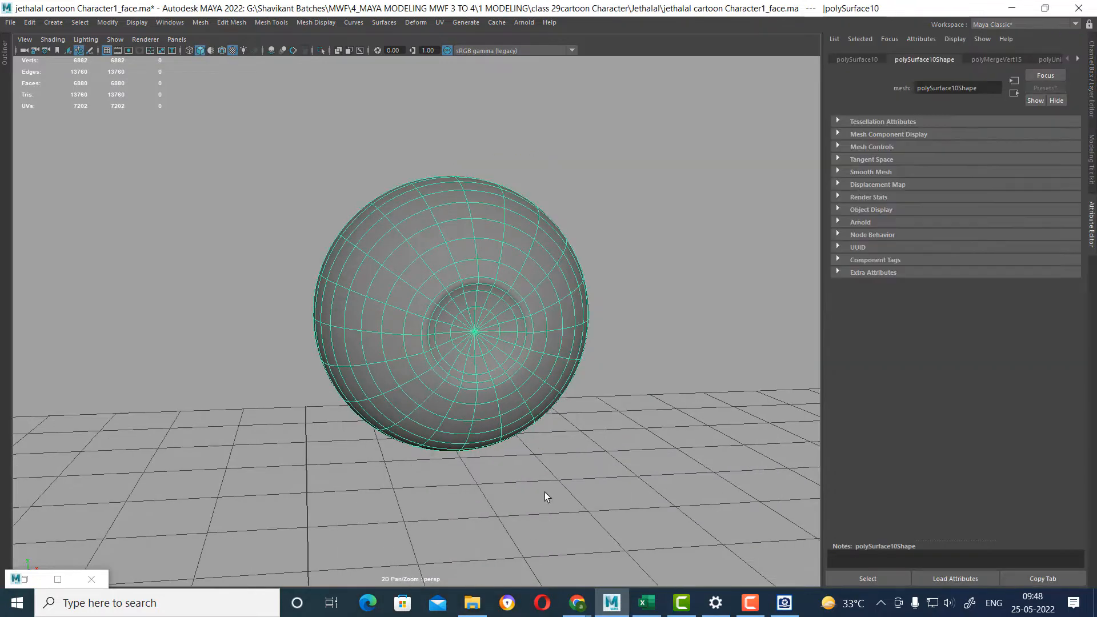
pyautogui.moveTo(485, 321); pyautogui.dragTo(484, 567, button='right')
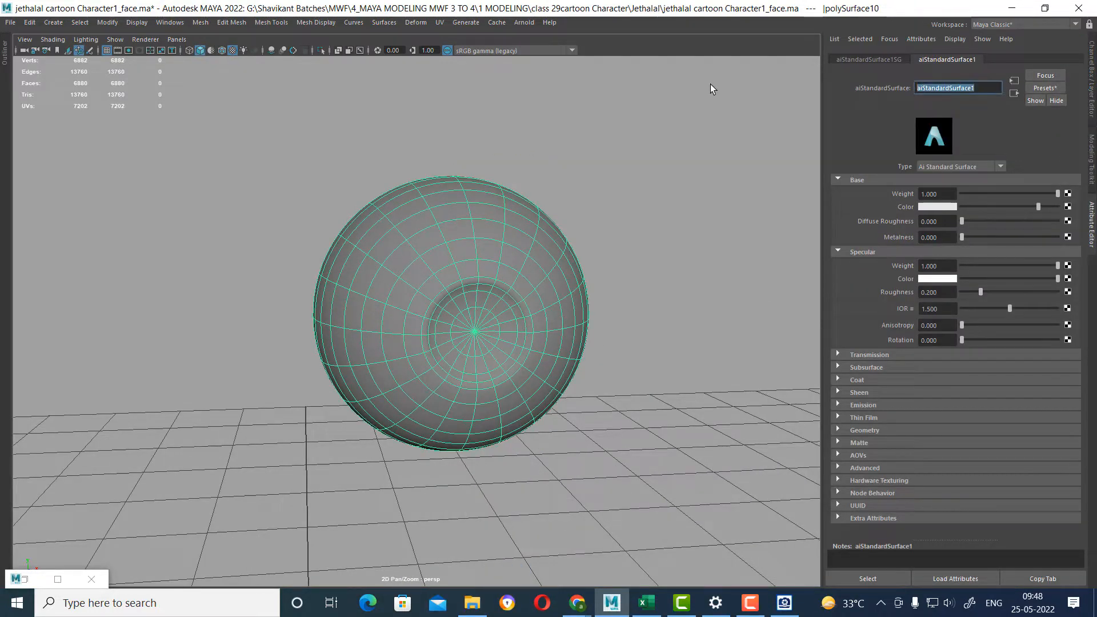
pyautogui.write('eye_tex')
pyautogui.press('Return')
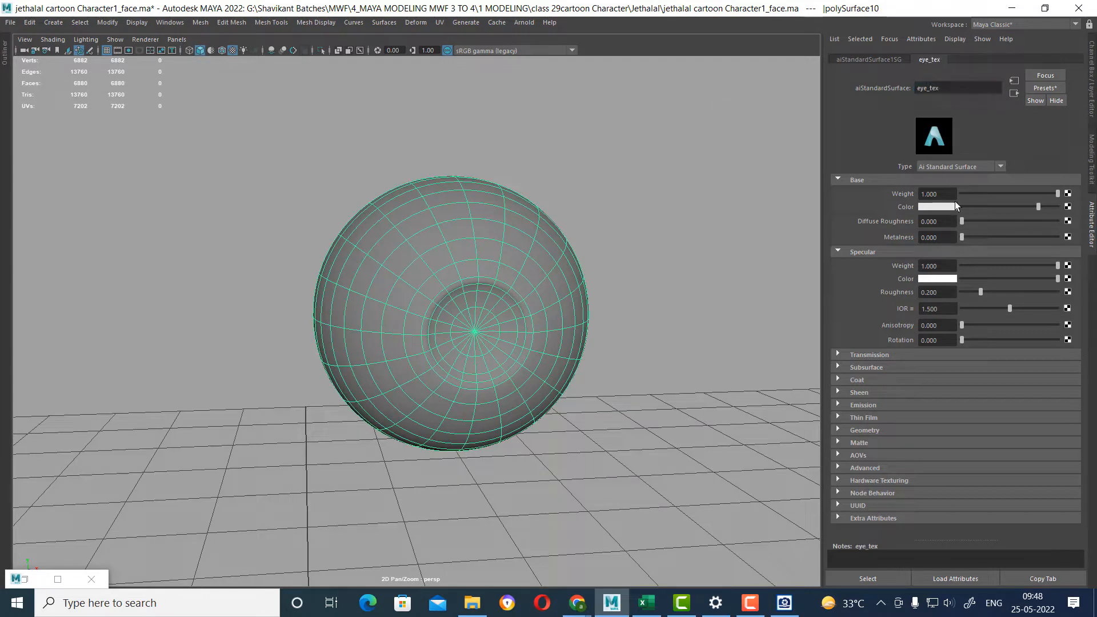
# Connect a File texture to the material's base color and load eye texture.jpg from the Jethalal folder.
pyautogui.click(1068, 208)
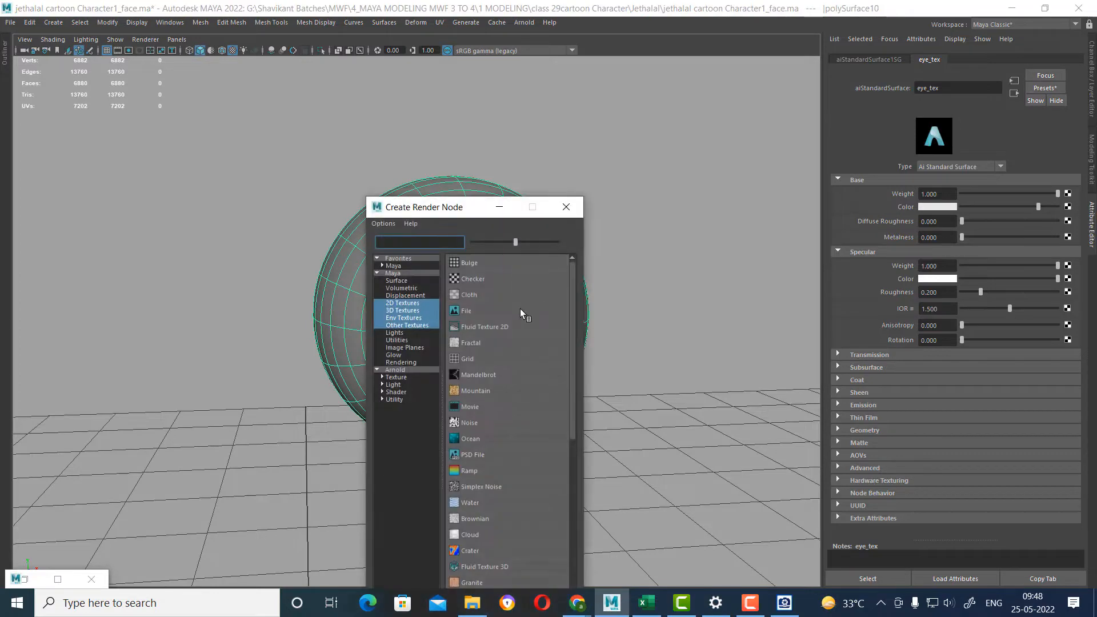
pyautogui.click(474, 313)
pyautogui.click(1070, 217)
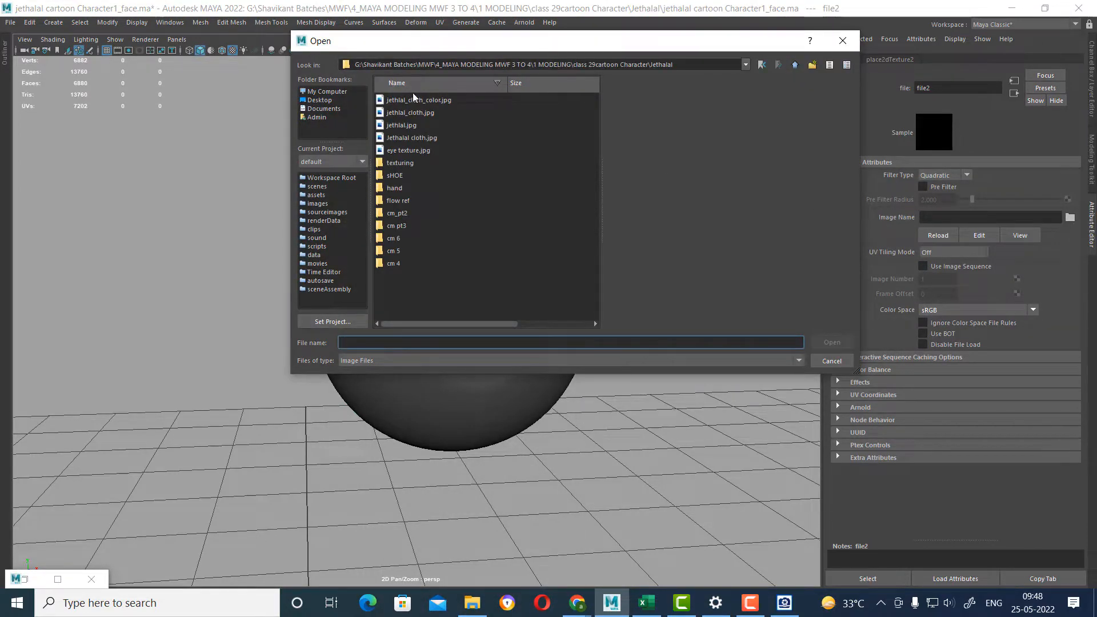
pyautogui.doubleClick(408, 151)
# Apply a planar UV mapping to the eyeball, projected from the Z axis and fitted to the bounding box.
pyautogui.keyDown('alt'); pyautogui.moveTo(526, 303); pyautogui.dragTo(505, 350); pyautogui.keyUp('alt')
pyautogui.click(577, 343)
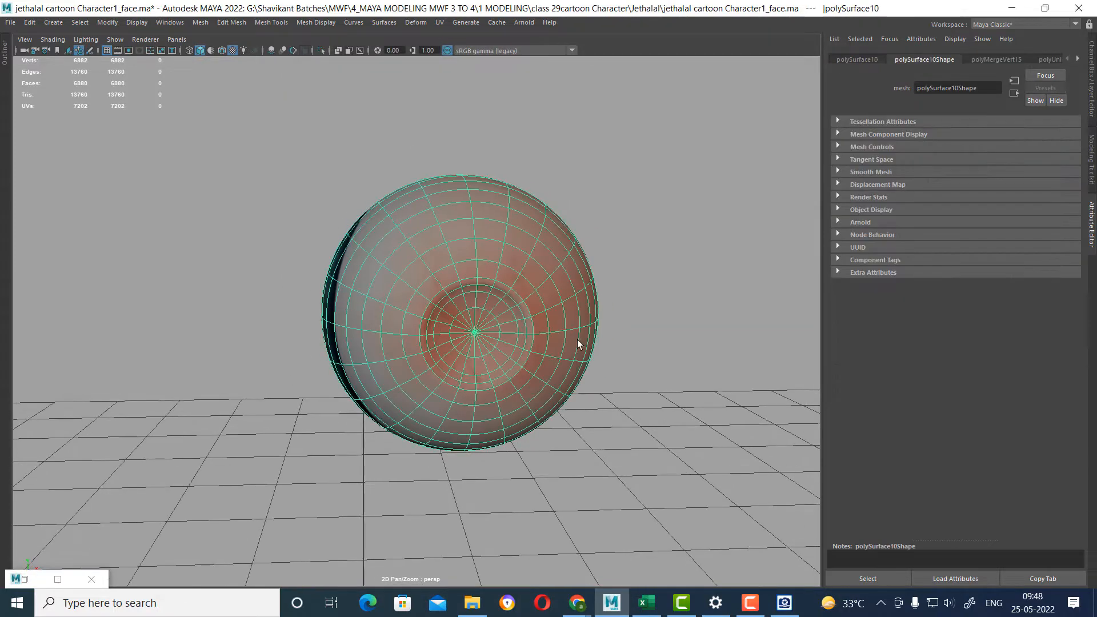
pyautogui.click(440, 23)
pyautogui.click(559, 160)
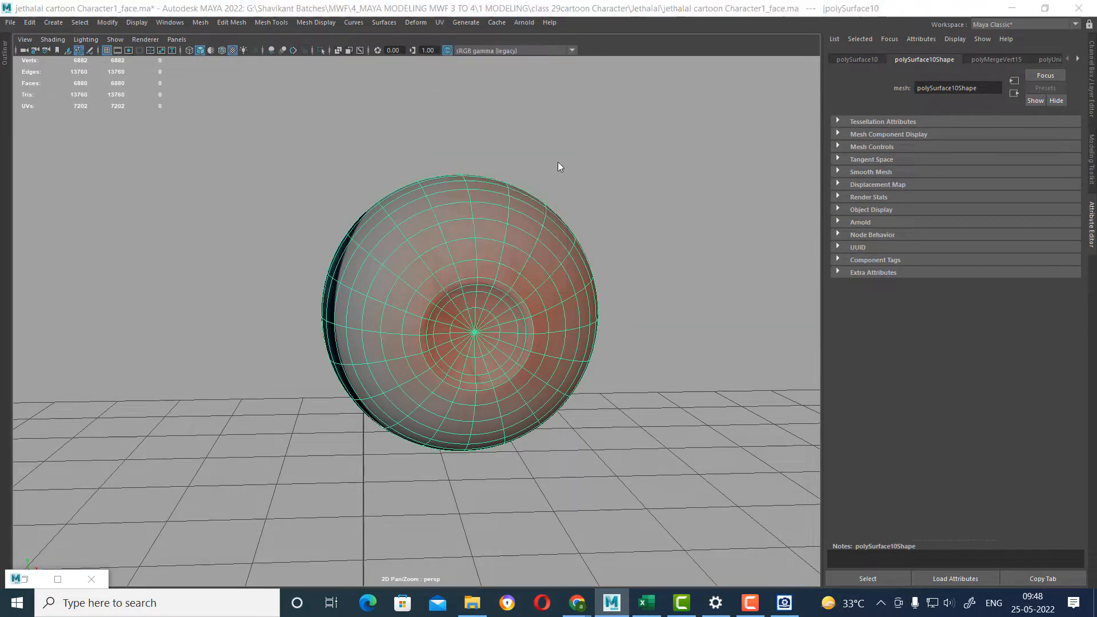
pyautogui.click(892, 309)
# In the front view, move the planar projection to center the painted iris in the eyeball's recess, and check it in object mode in perspective.
pyautogui.keyDown('alt'); pyautogui.moveTo(605, 317); pyautogui.dragTo(575, 358); pyautogui.keyUp('alt')
pyautogui.press('space')
pyautogui.moveTo(562, 318); pyautogui.dragTo(563, 348)
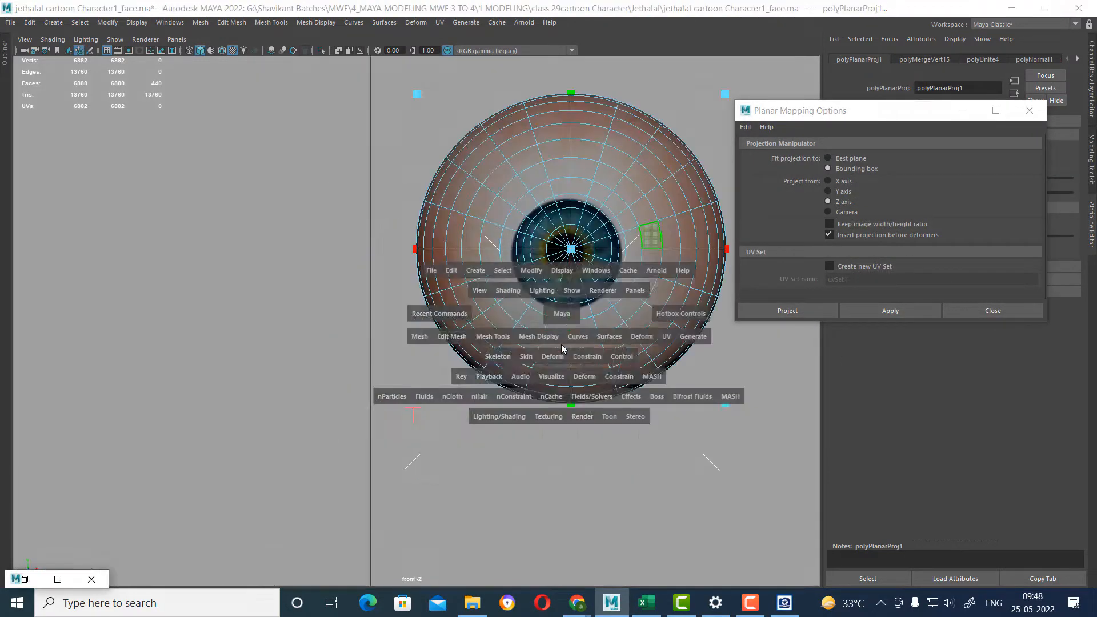
pyautogui.keyDown('alt'); pyautogui.moveTo(563, 348); pyautogui.dragTo(594, 366, button='right'); pyautogui.keyUp('alt')
pyautogui.keyDown('alt'); pyautogui.moveTo(623, 285); pyautogui.dragTo(487, 345, button='middle'); pyautogui.keyUp('alt')
pyautogui.keyDown('alt'); pyautogui.moveTo(487, 345); pyautogui.dragTo(539, 335, button='right'); pyautogui.keyUp('alt')
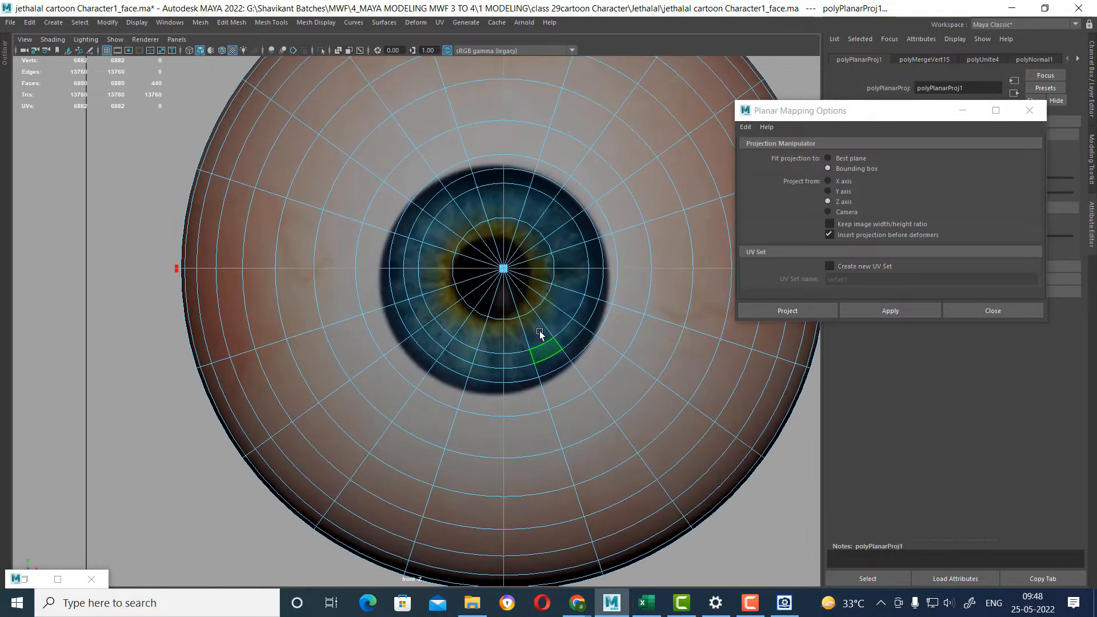
pyautogui.moveTo(508, 267); pyautogui.dragTo(516, 265)
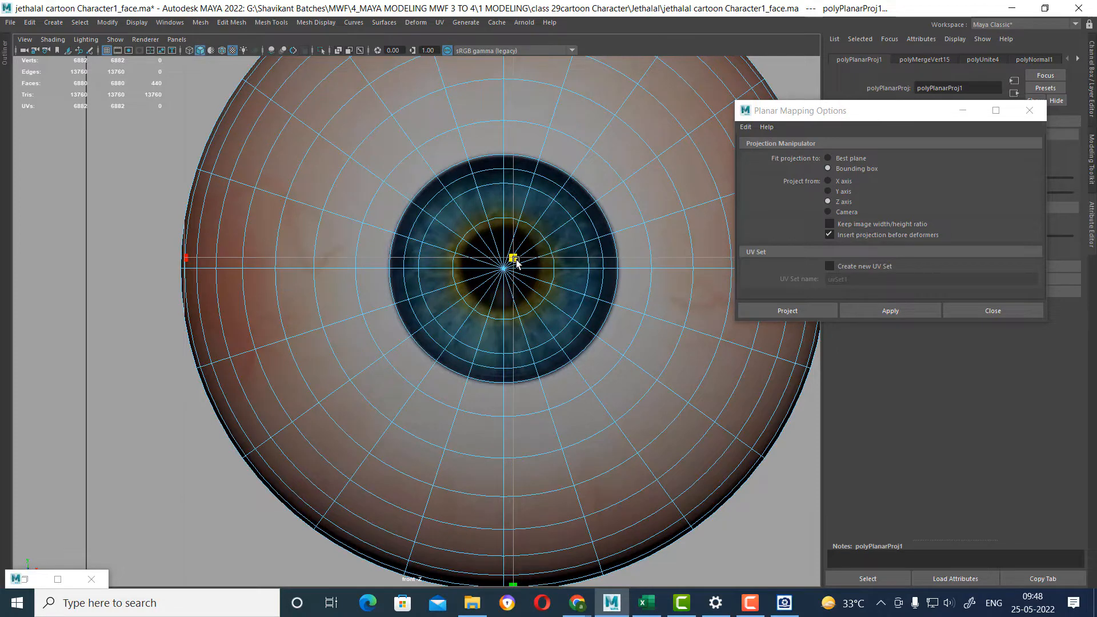
pyautogui.scroll(-10, 571, 360)
pyautogui.keyDown('alt'); pyautogui.moveTo(515, 308); pyautogui.dragTo(482, 400); pyautogui.keyUp('alt')
pyautogui.moveTo(519, 295); pyautogui.dragTo(577, 270, button='right')
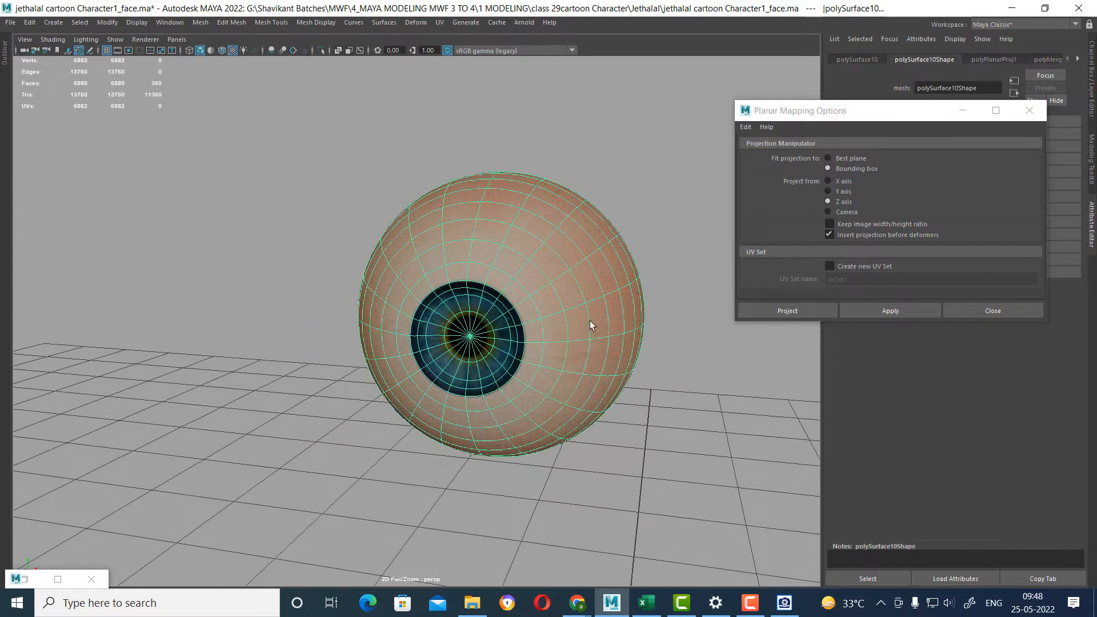
# Close the Planar Mapping options and view the textured eyeball deselected.
pyautogui.click(642, 433)
pyautogui.keyDown('alt'); pyautogui.moveTo(580, 471); pyautogui.dragTo(591, 445); pyautogui.keyUp('alt')
pyautogui.click(1009, 308)
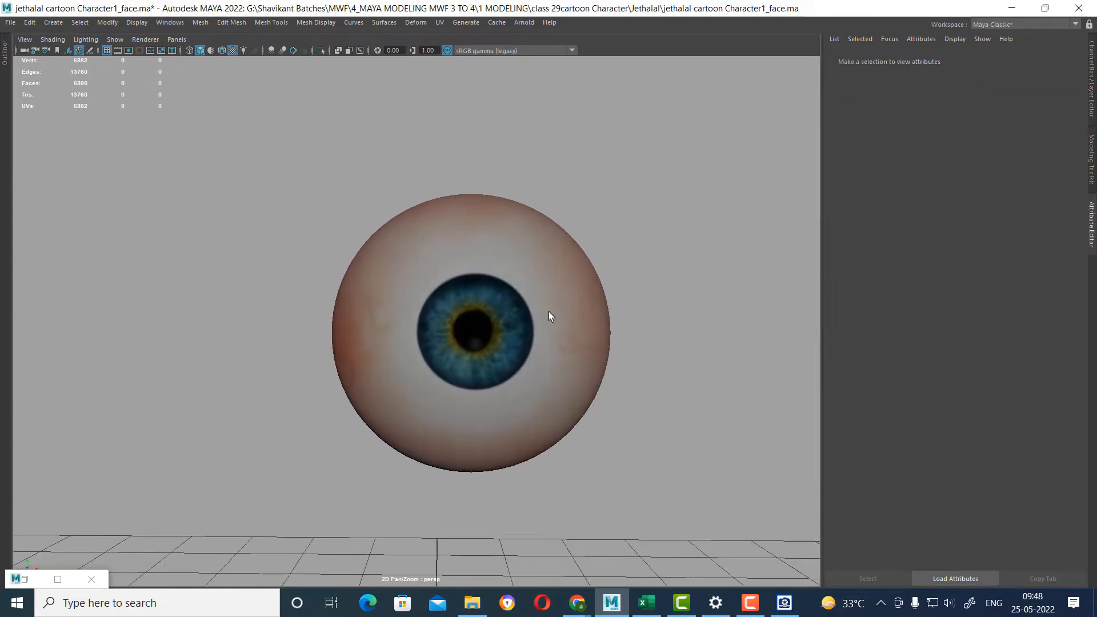
# Set the eye_tex material's specular color to black and its specular weight to 0.
pyautogui.click(549, 311)
pyautogui.moveTo(515, 265); pyautogui.dragTo(504, 545, button='right')
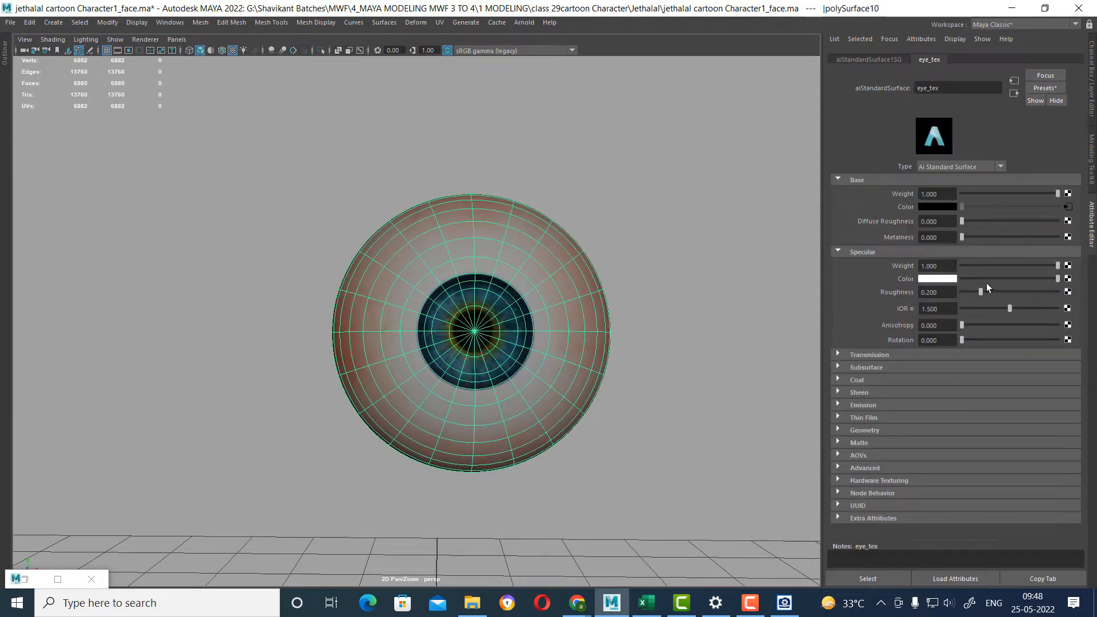
pyautogui.moveTo(996, 279); pyautogui.dragTo(907, 289)
pyautogui.moveTo(1009, 267); pyautogui.dragTo(875, 279)
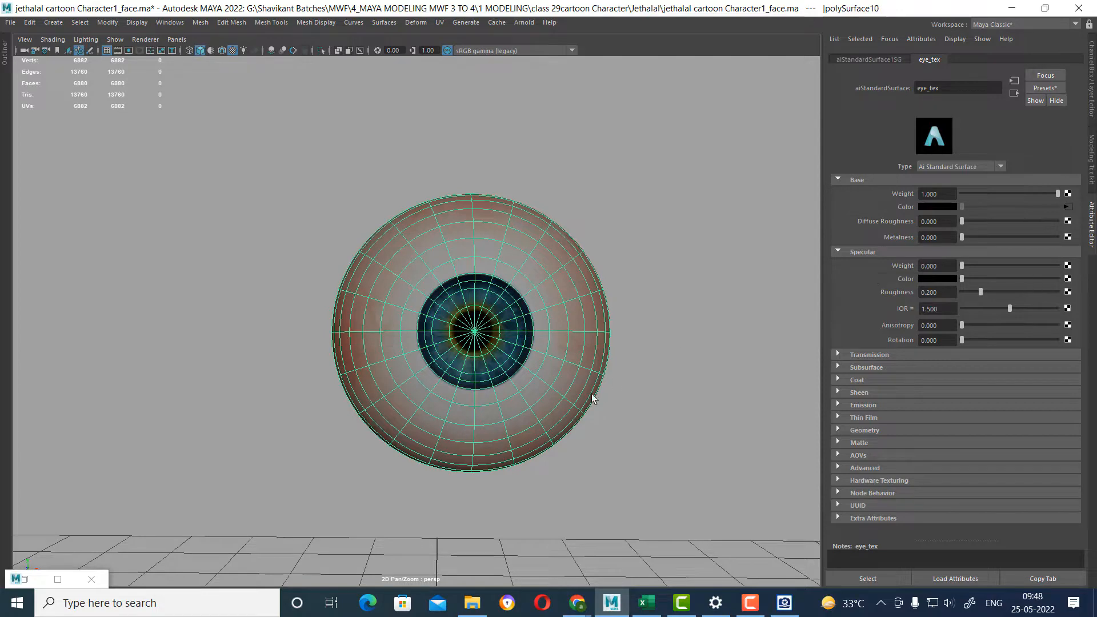
# Bring back the hidden outer sphere and rename it outer_eyeball.
pyautogui.click(649, 418)
pyautogui.press('5')
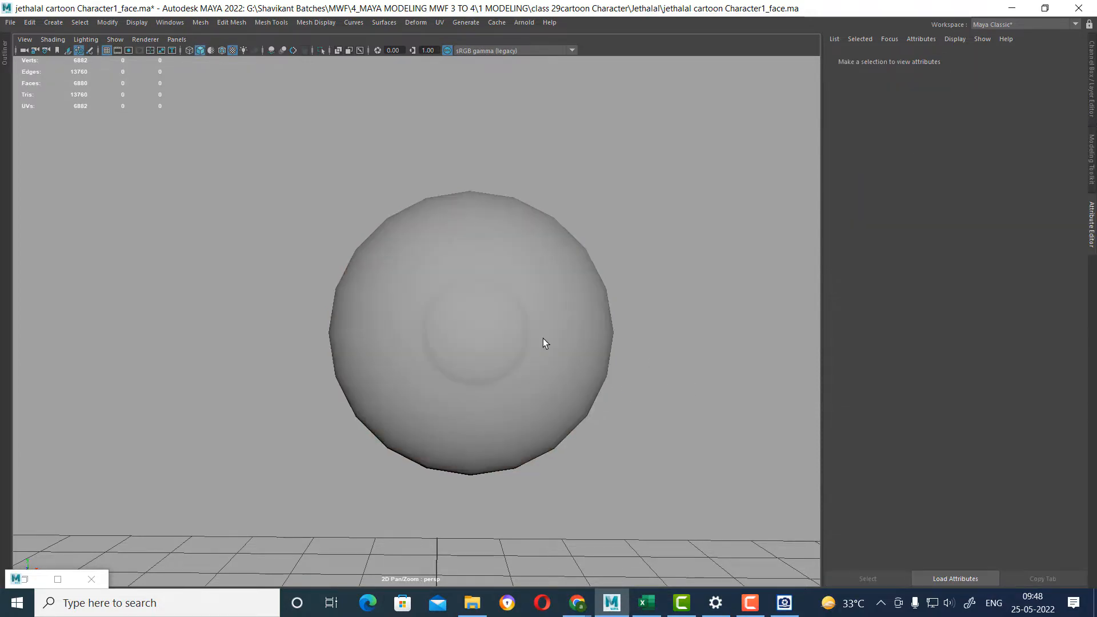
pyautogui.click(544, 341)
pyautogui.moveTo(537, 354)
pyautogui.keyDown('alt'); pyautogui.mouseDown()
pyautogui.moveTo(515, 387)
pyautogui.moveTo(545, 389)
pyautogui.moveTo(477, 301)
pyautogui.mouseUp(); pyautogui.keyUp('alt')
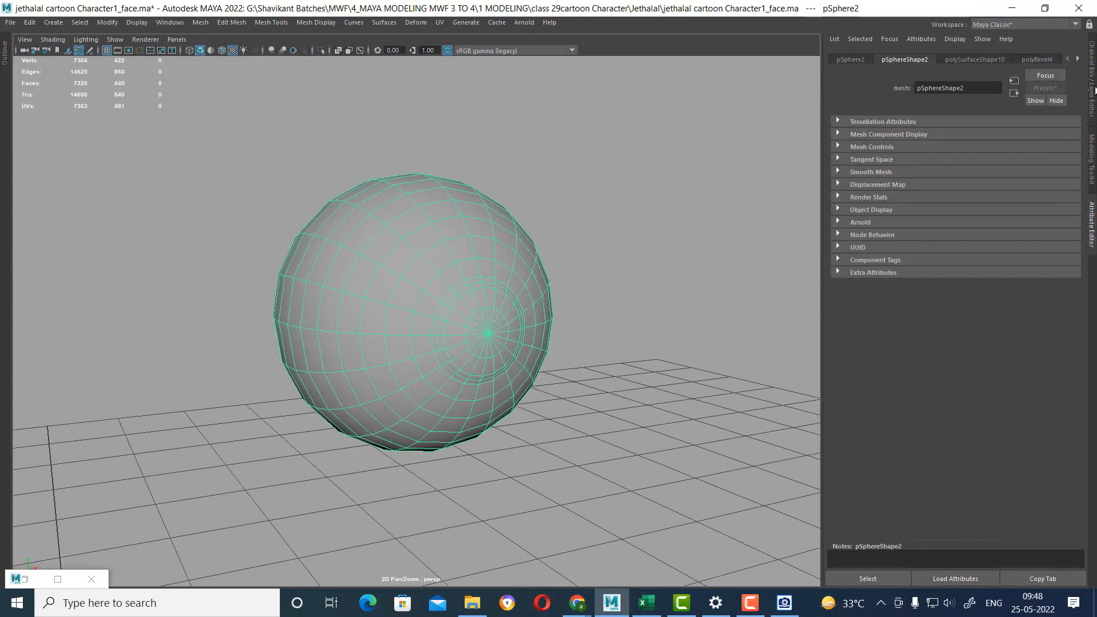
pyautogui.click(1092, 57)
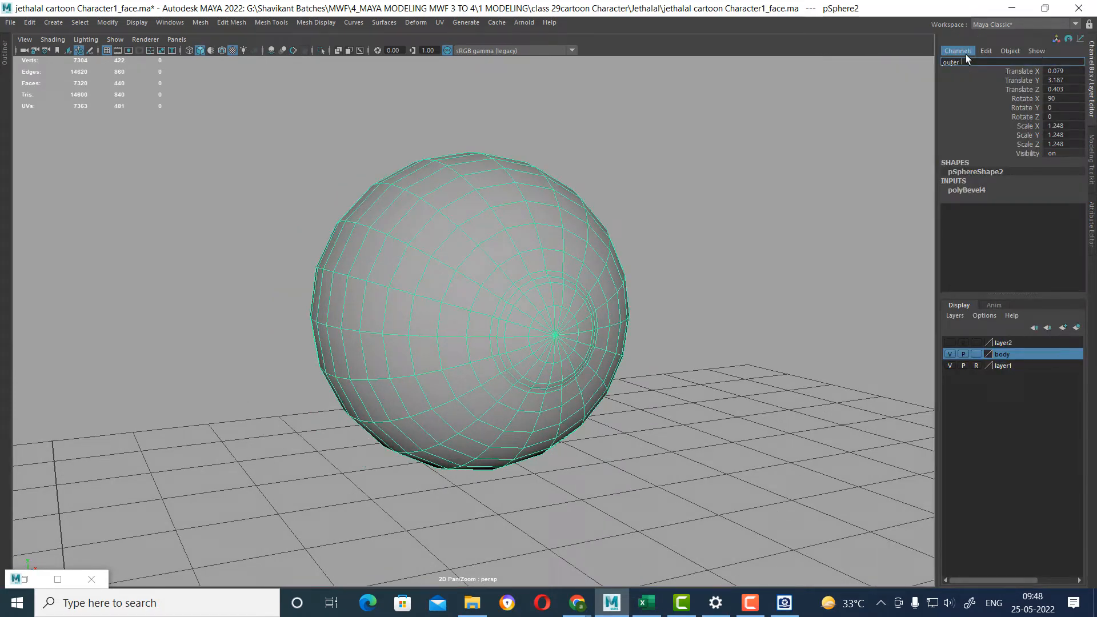
pyautogui.write('outer_eyeball')
pyautogui.press('Return')
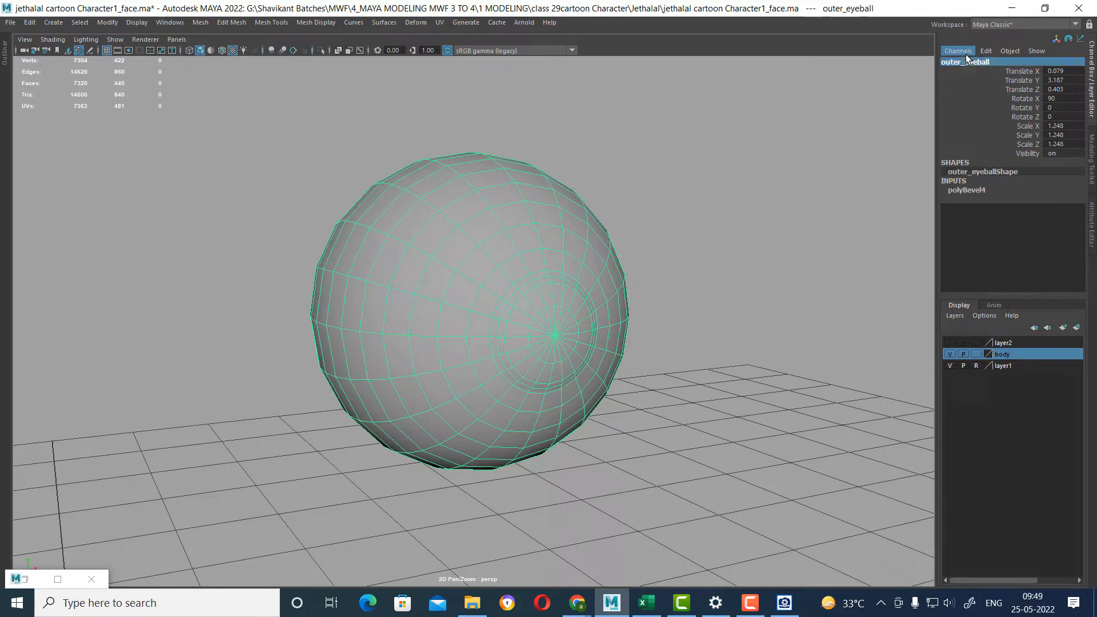
# Assign a new aiStandardSurface material to outer_eyeball and turn off Opaque in the shape's Arnold attributes.
pyautogui.click(759, 321)
pyautogui.click(510, 313)
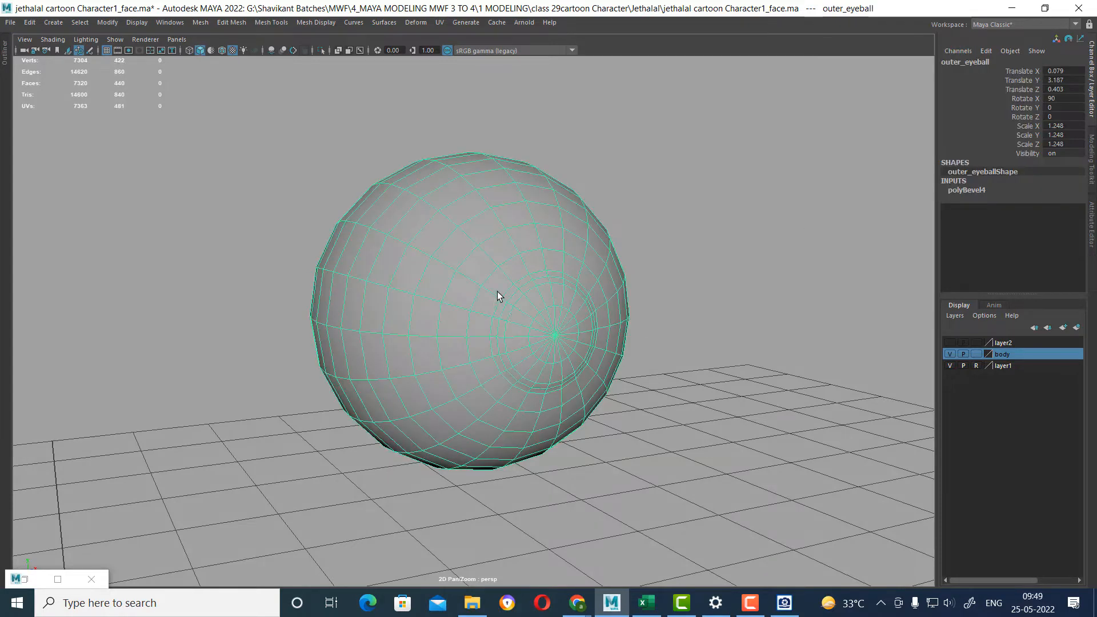
pyautogui.moveTo(498, 290); pyautogui.dragTo(502, 585, button='right')
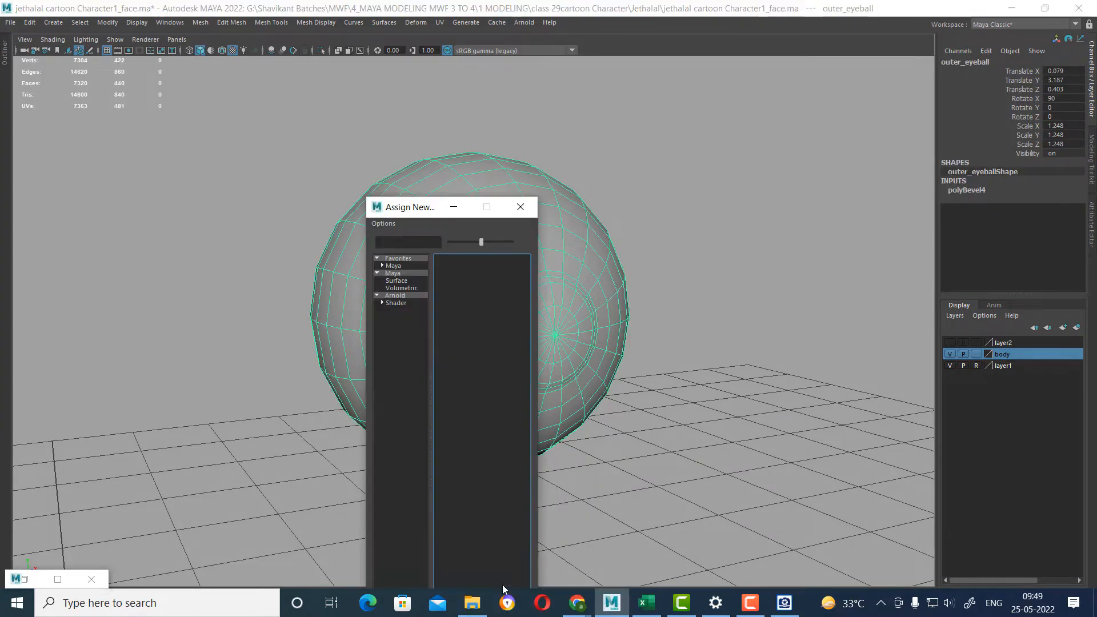
pyautogui.click(394, 296)
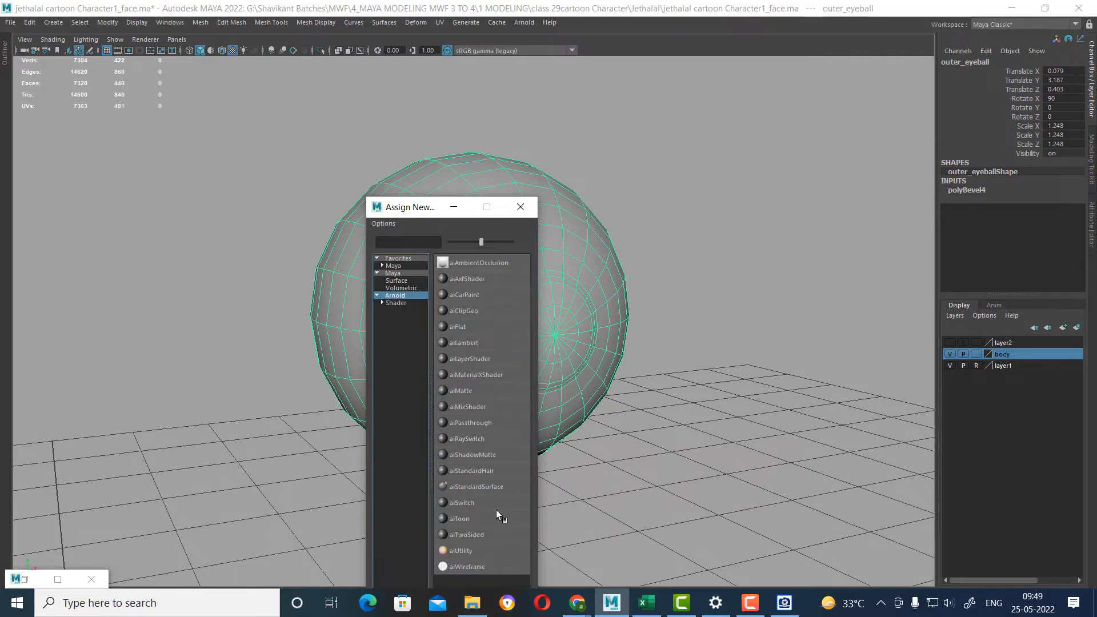
pyautogui.click(478, 486)
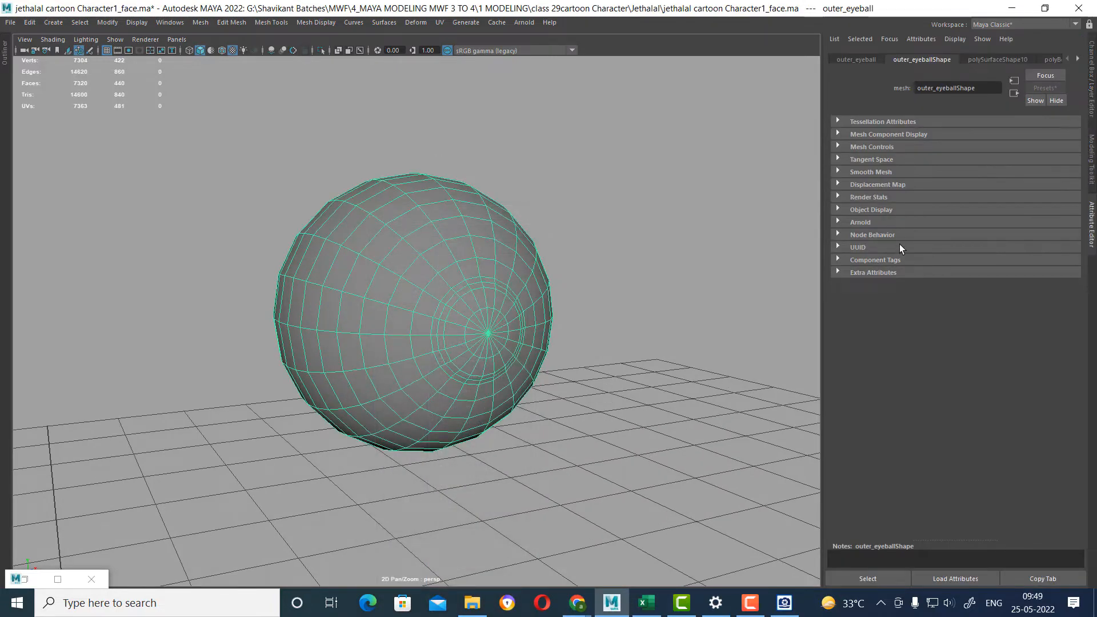
pyautogui.click(880, 223)
pyautogui.click(950, 252)
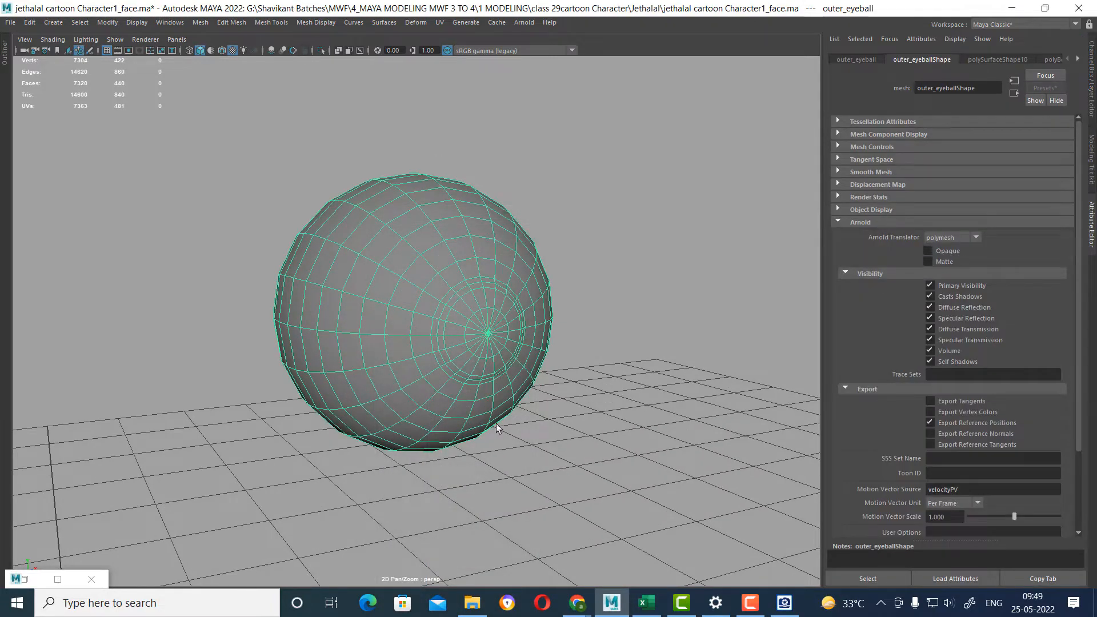
# Open the outer eyeball's new material attributes and rename the material outer_eye_ball.
pyautogui.rightClick(448, 290)
pyautogui.click(451, 569)
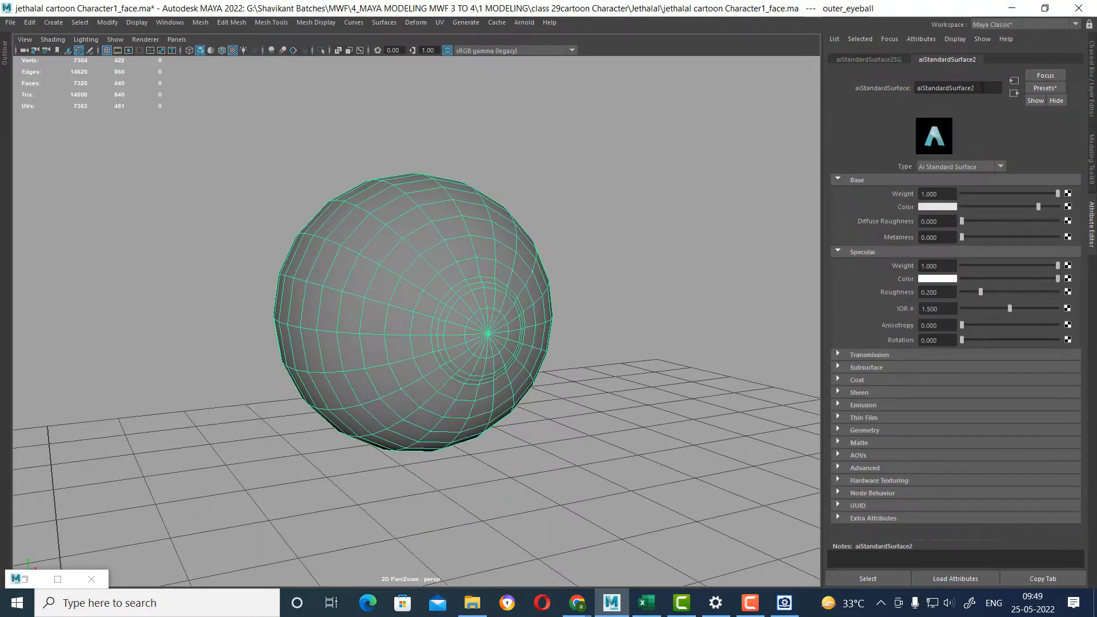
pyautogui.click(982, 87)
pyautogui.moveTo(981, 84); pyautogui.dragTo(823, 76)
pyautogui.write('outer_eye_ball')
pyautogui.press('Return')
# Lower the opacity of the outer_eye_ball material to nearly black in its Geometry attributes.
pyautogui.click(864, 430)
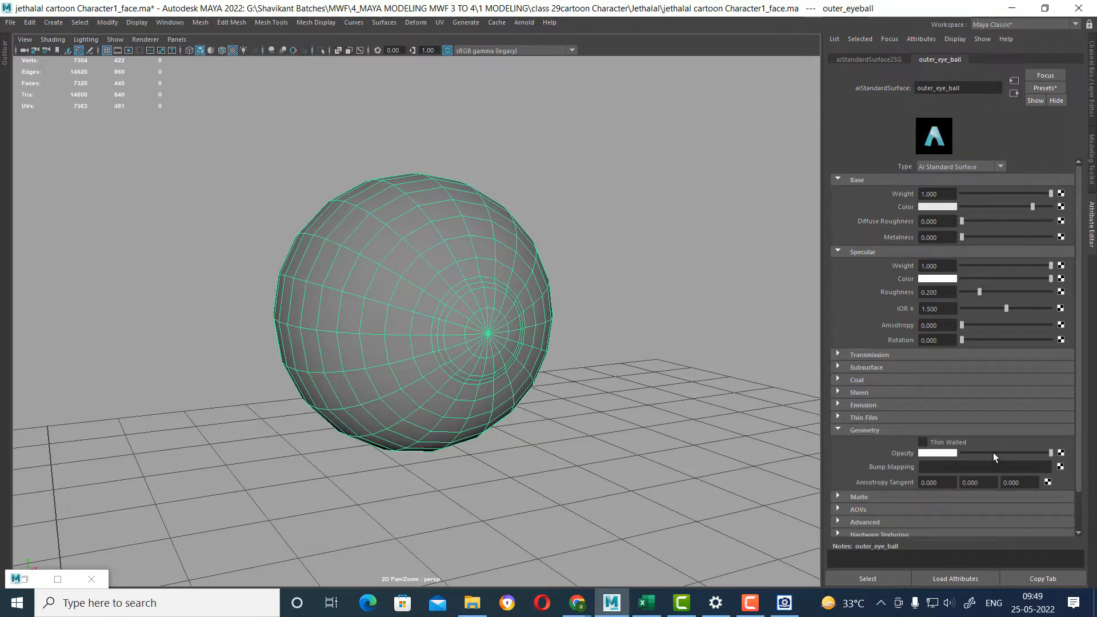
pyautogui.moveTo(993, 453); pyautogui.dragTo(962, 454)
pyautogui.keyDown('alt'); pyautogui.moveTo(743, 440); pyautogui.dragTo(668, 416); pyautogui.keyUp('alt')
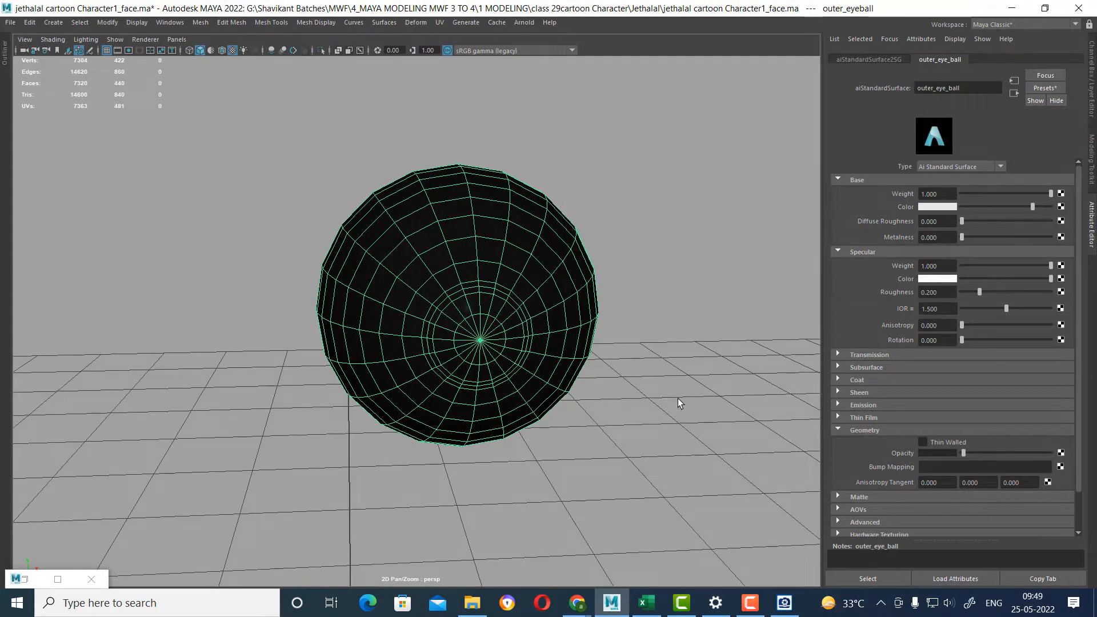
# Add an Arnold Skydome Light to the scene.
pyautogui.click(137, 22)
pyautogui.moveTo(183, 95)
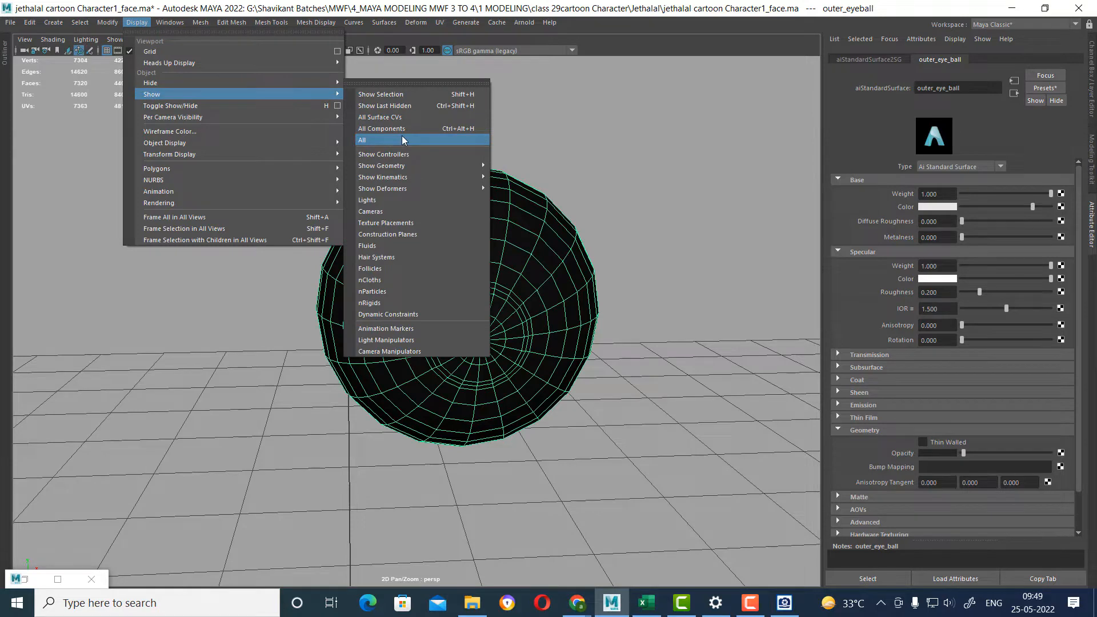
pyautogui.click(524, 23)
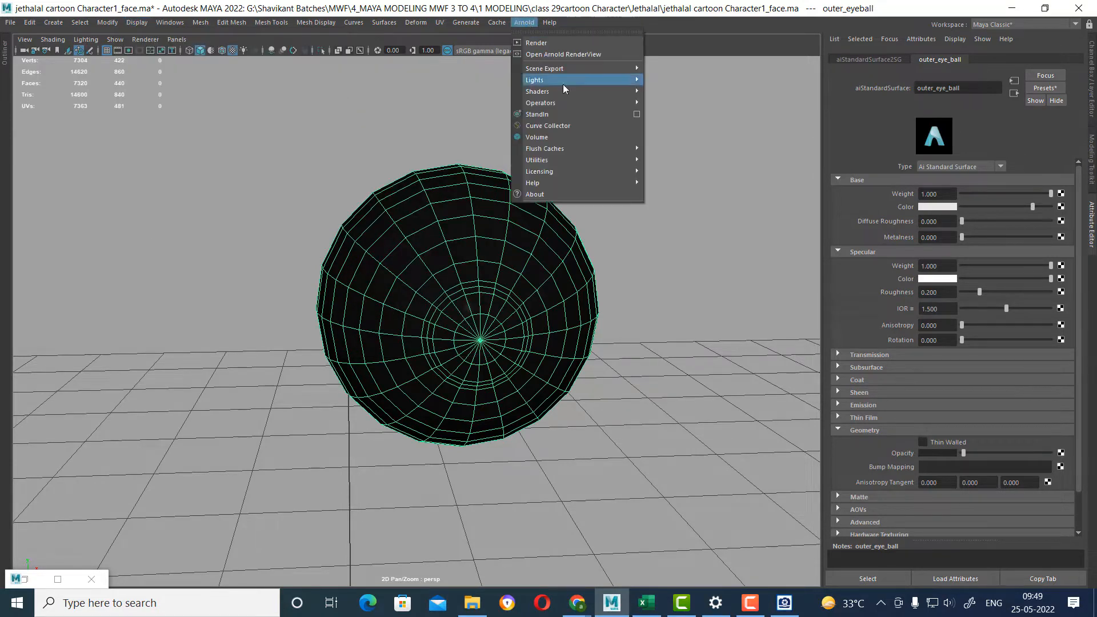
pyautogui.moveTo(571, 80)
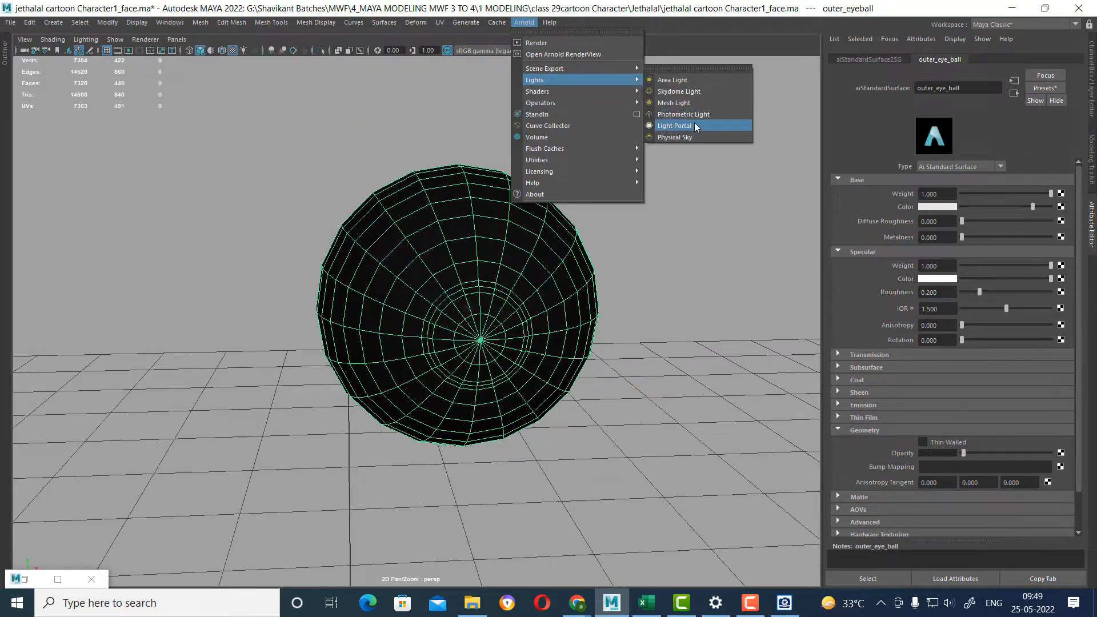
pyautogui.click(701, 93)
pyautogui.keyDown('alt'); pyautogui.moveTo(641, 108); pyautogui.dragTo(515, 207); pyautogui.keyUp('alt')
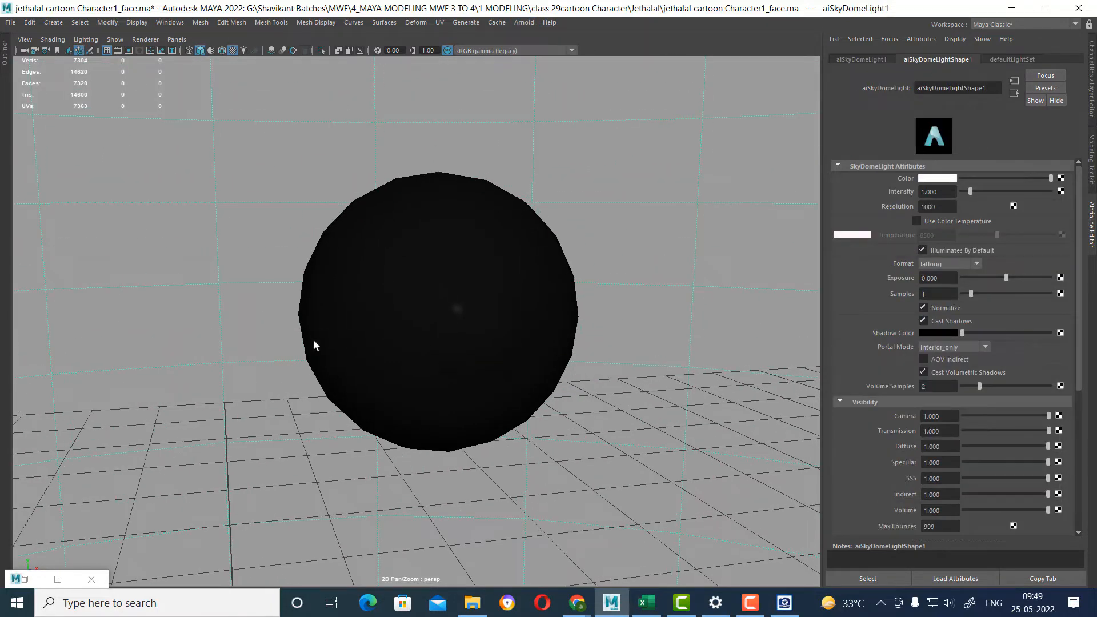
# Render the eyeball with Arnold to check the transparent outer layer, and put the render away.
pyautogui.press('space')
pyautogui.moveTo(597, 352); pyautogui.dragTo(661, 334)
pyautogui.click(645, 41)
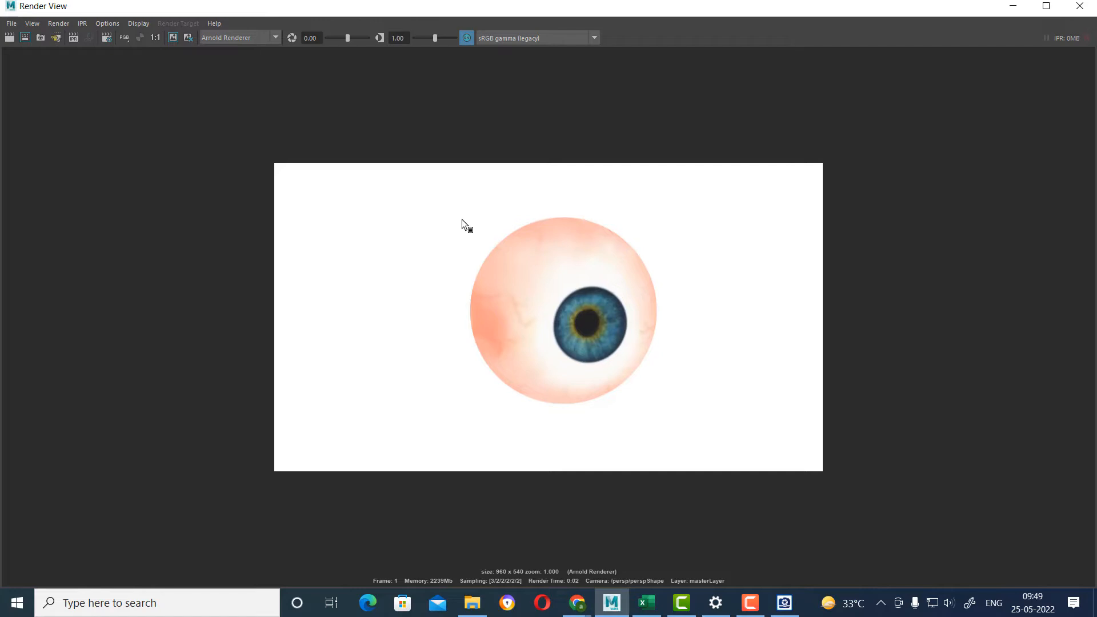
pyautogui.click(1013, 6)
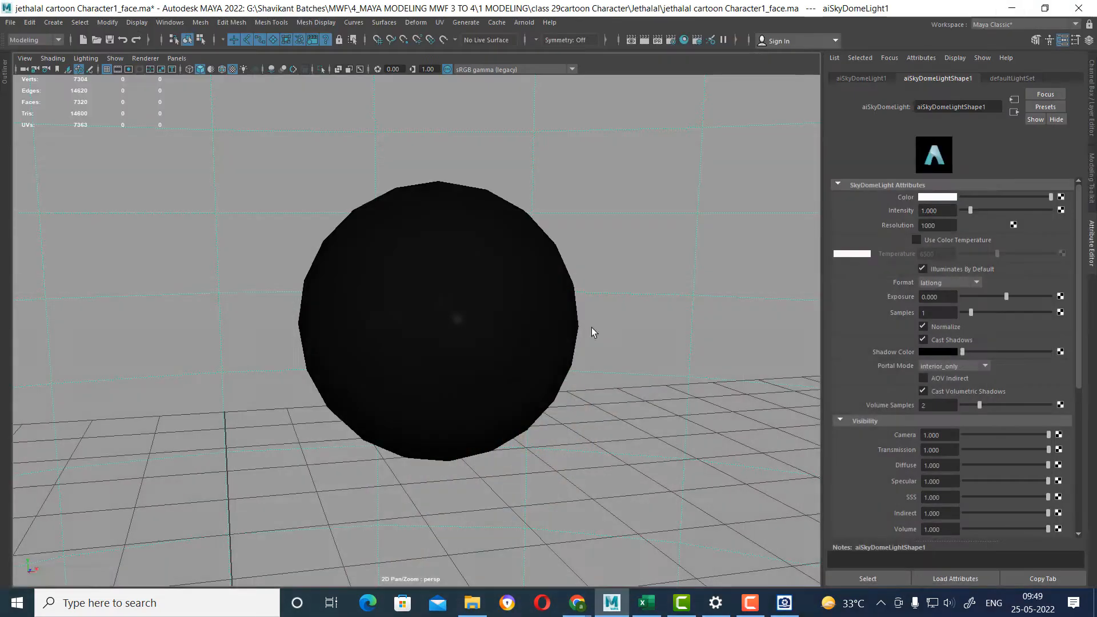
# Raise the outer_eye_ball material's opacity slightly and render the eyeball from the side to check it.
pyautogui.keyDown('alt'); pyautogui.moveTo(532, 352); pyautogui.dragTo(576, 381); pyautogui.keyUp('alt')
pyautogui.click(508, 333)
pyautogui.keyDown('alt'); pyautogui.moveTo(679, 379); pyautogui.dragTo(601, 323, button='right'); pyautogui.keyUp('alt')
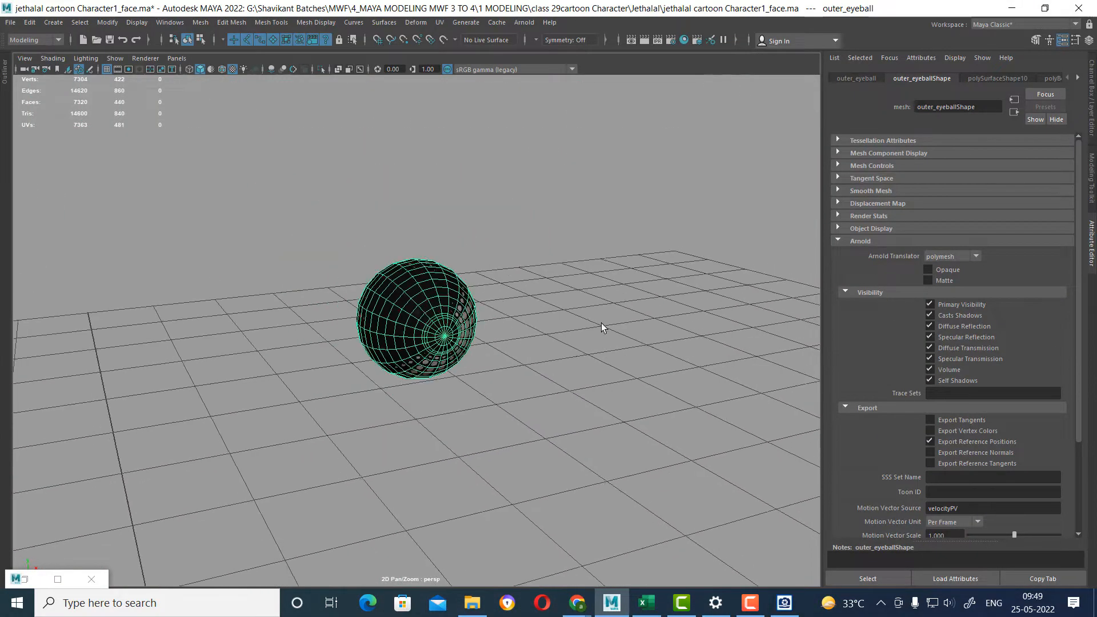
pyautogui.keyDown('alt'); pyautogui.moveTo(601, 324); pyautogui.dragTo(571, 392); pyautogui.keyUp('alt')
pyautogui.keyDown('alt'); pyautogui.moveTo(571, 392); pyautogui.dragTo(619, 389, button='right'); pyautogui.keyUp('alt')
pyautogui.keyDown('alt'); pyautogui.moveTo(619, 389); pyautogui.dragTo(406, 423); pyautogui.keyUp('alt')
pyautogui.moveTo(464, 328); pyautogui.dragTo(463, 570, button='right')
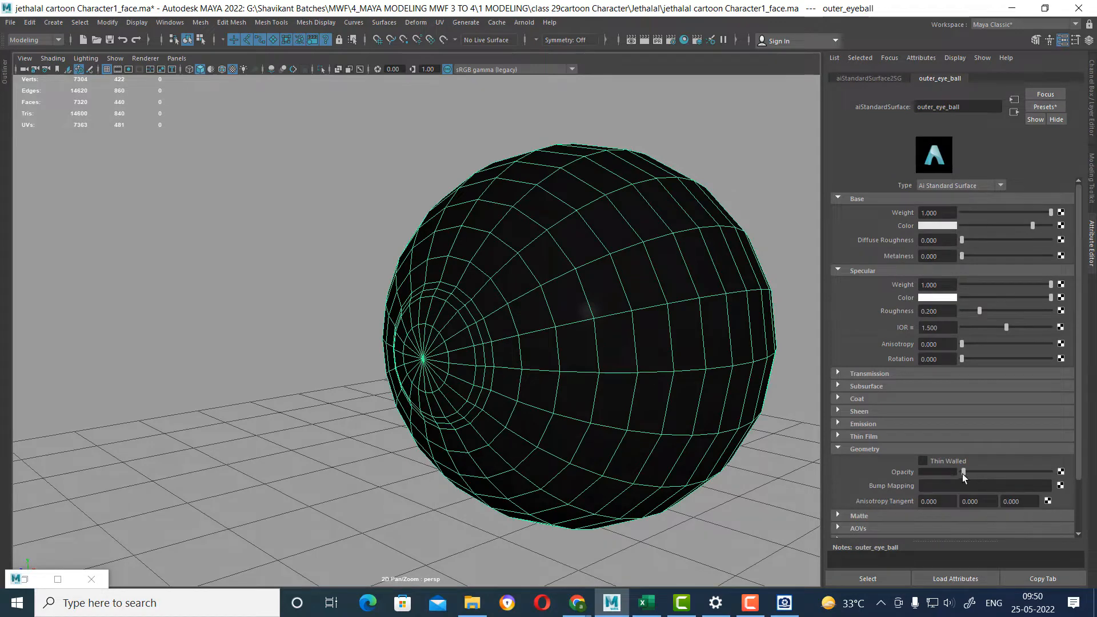
pyautogui.moveTo(963, 475); pyautogui.dragTo(965, 472)
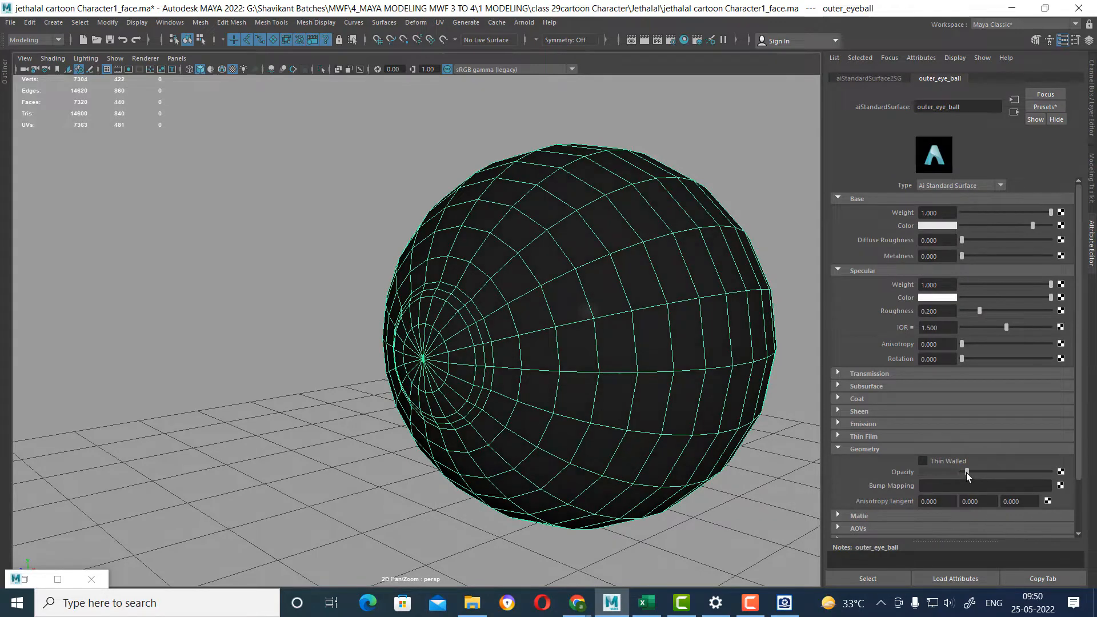
pyautogui.click(644, 40)
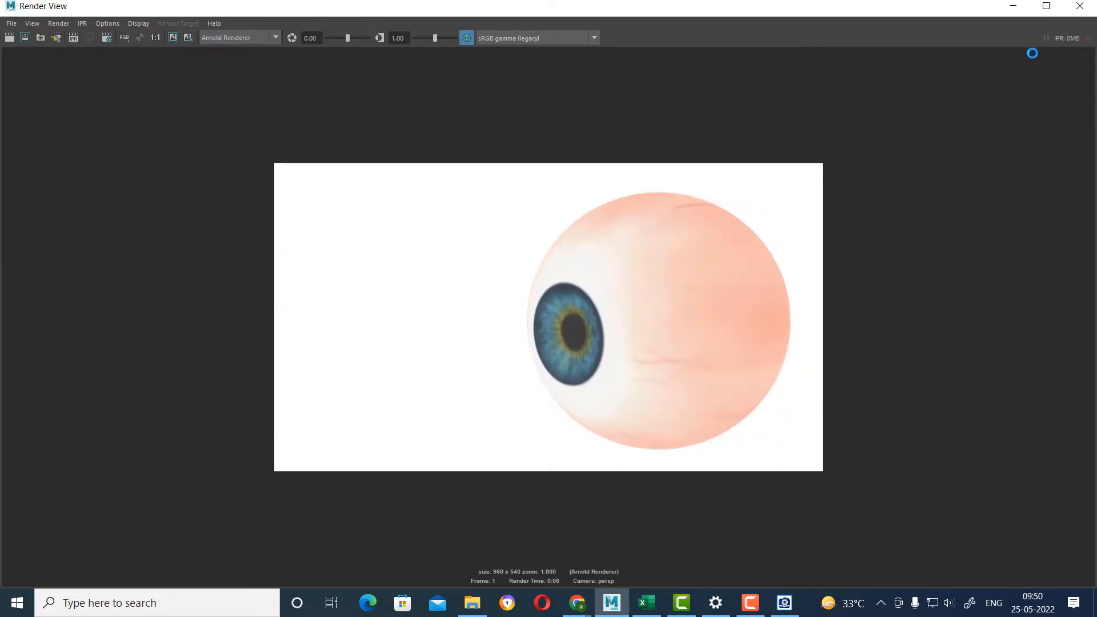
pyautogui.click(1084, 10)
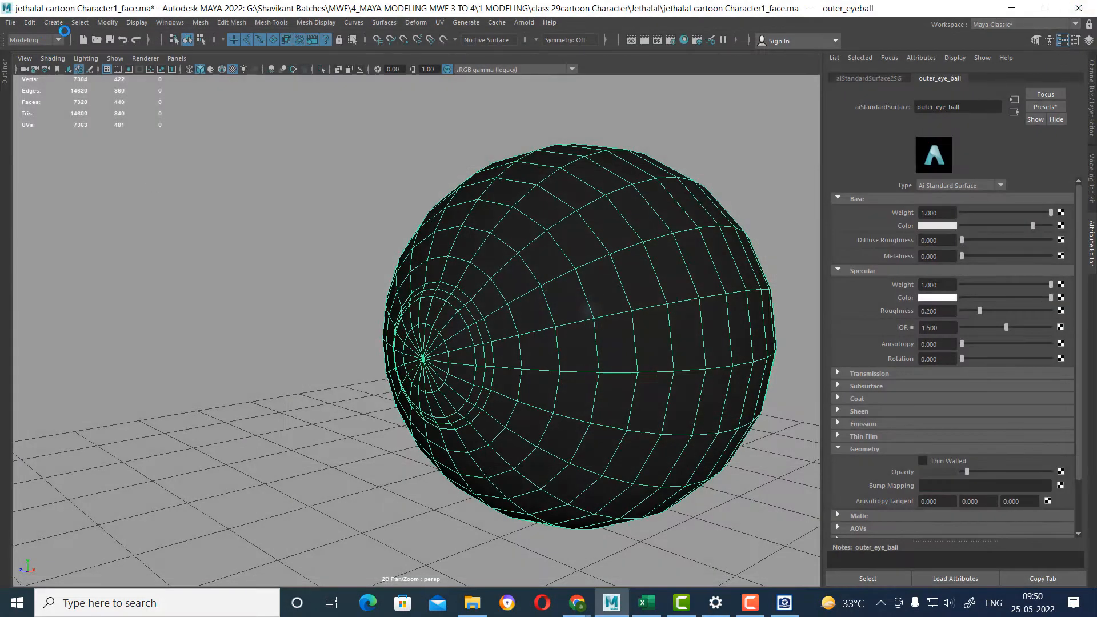
# Add an Arnold Area Light to the scene.
pyautogui.click(53, 22)
pyautogui.moveTo(165, 84)
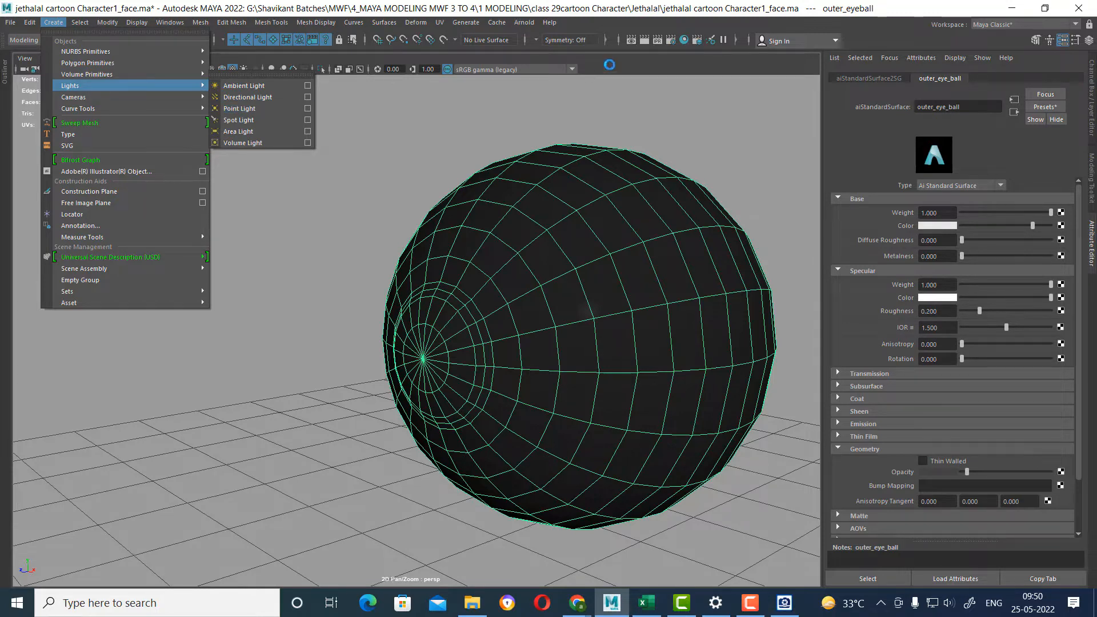
pyautogui.click(525, 23)
pyautogui.click(524, 23)
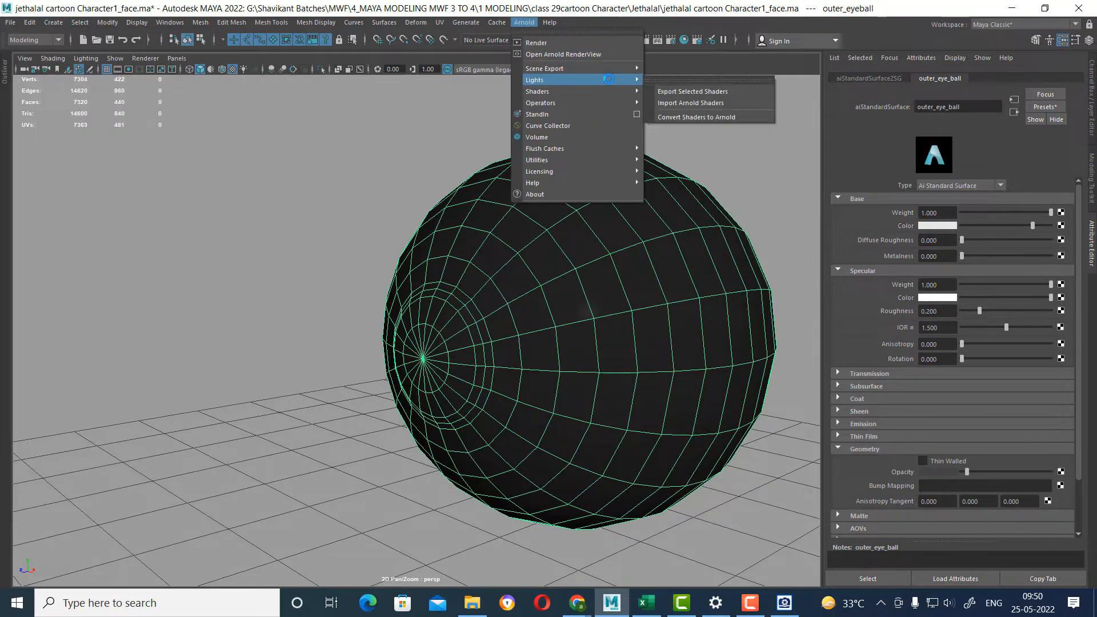
pyautogui.moveTo(554, 82)
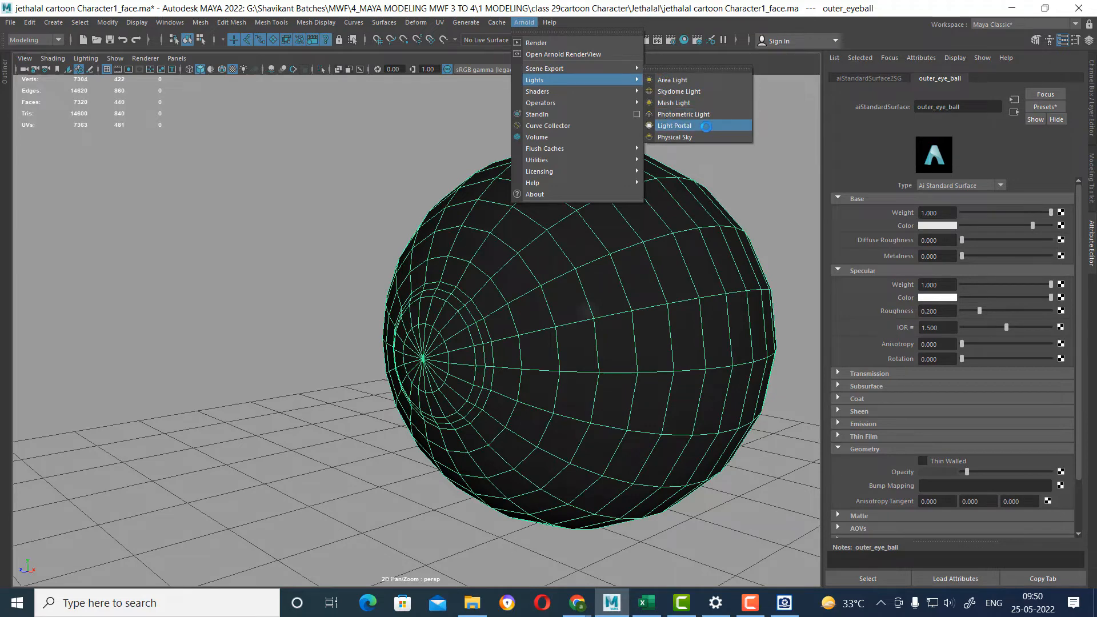
pyautogui.click(673, 80)
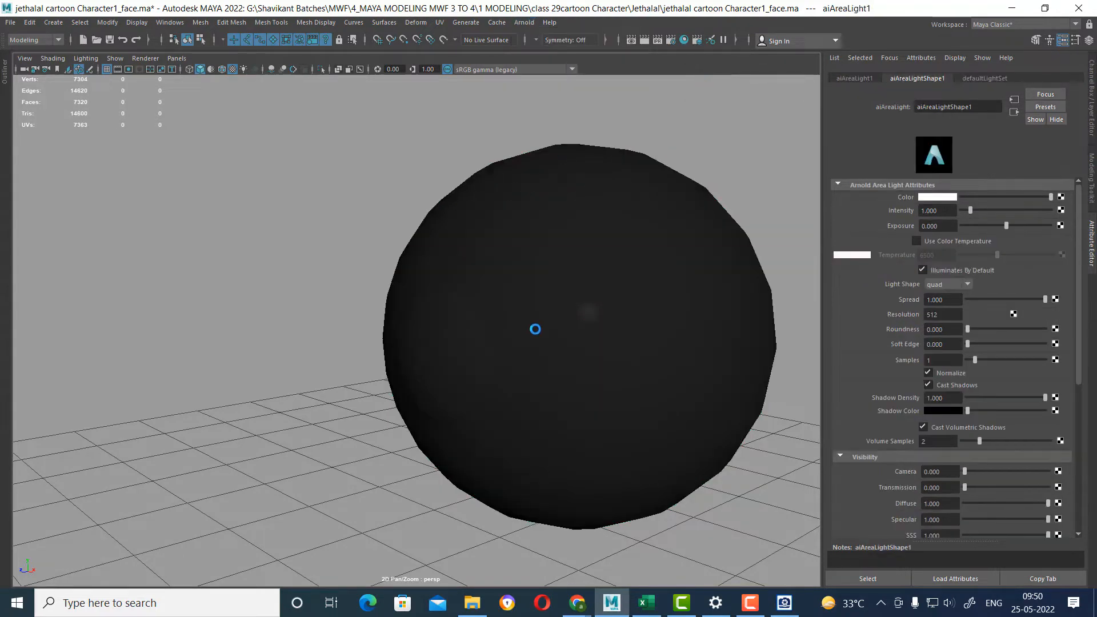
# Look through the area light to aim it at the eyeball, and return to the perspective view.
pyautogui.scroll(-5, 420, 361)
pyautogui.scroll(-8, 420, 361)
pyautogui.keyDown('alt'); pyautogui.moveTo(446, 401); pyautogui.dragTo(437, 280); pyautogui.keyUp('alt')
pyautogui.click(177, 58)
pyautogui.click(217, 103)
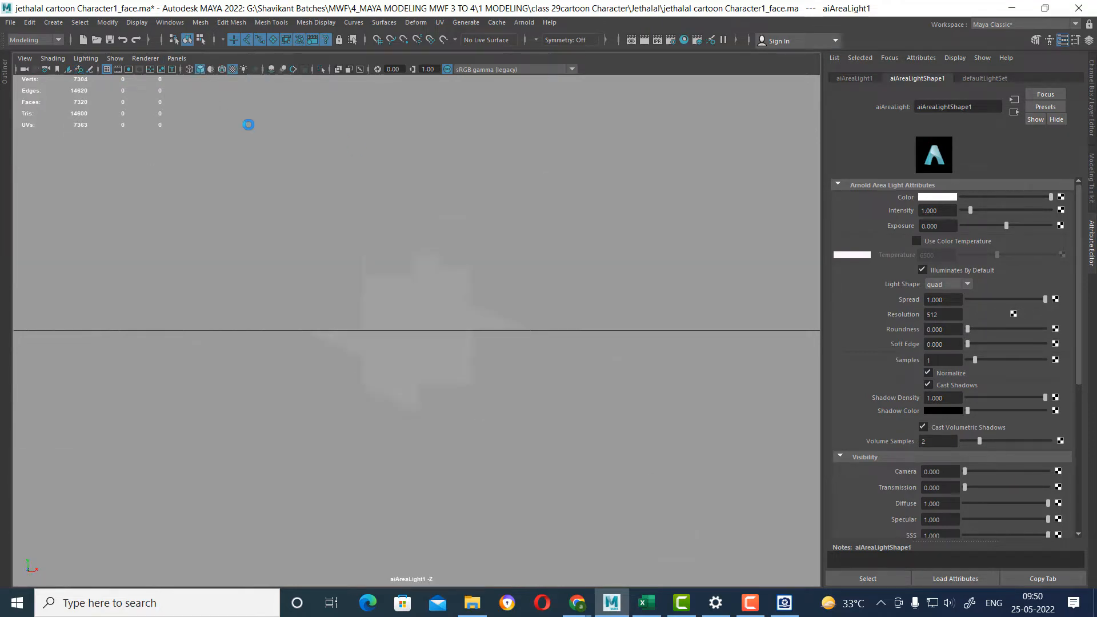
pyautogui.keyDown('alt'); pyautogui.moveTo(519, 423); pyautogui.dragTo(510, 358); pyautogui.keyUp('alt')
pyautogui.press('space')
pyautogui.moveTo(540, 396)
pyautogui.mouseDown()
pyautogui.moveTo(604, 311)
pyautogui.moveTo(482, 304)
pyautogui.moveTo(473, 366)
pyautogui.moveTo(514, 460)
pyautogui.moveTo(541, 433)
pyautogui.moveTo(568, 497)
pyautogui.moveTo(527, 407)
pyautogui.mouseUp()
pyautogui.keyDown('alt'); pyautogui.moveTo(527, 408); pyautogui.dragTo(632, 539, button='right'); pyautogui.keyUp('alt')
pyautogui.keyDown('alt'); pyautogui.moveTo(508, 337); pyautogui.dragTo(594, 439, button='right'); pyautogui.keyUp('alt')
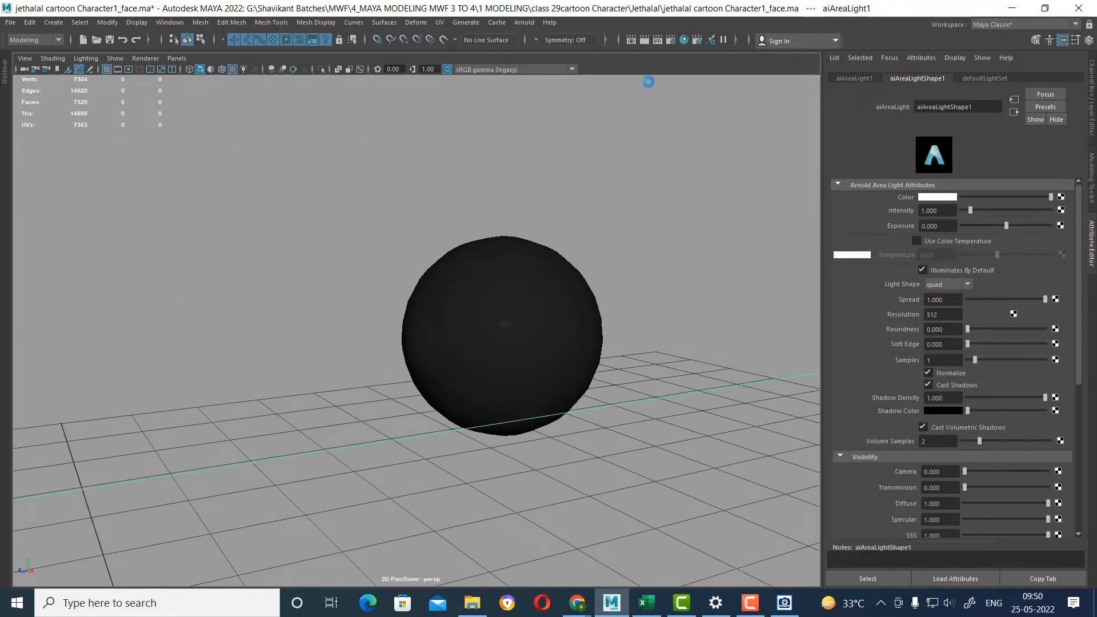
# Render the eyeball with the area light added, close the render and clear the selection.
pyautogui.click(645, 40)
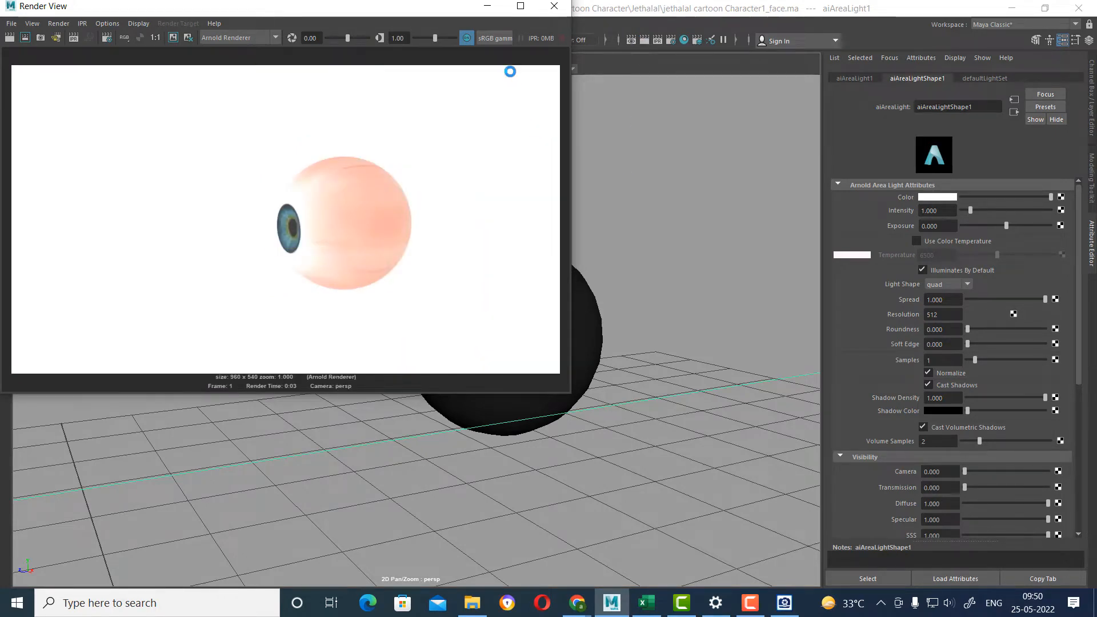
pyautogui.click(556, 6)
pyautogui.click(702, 301)
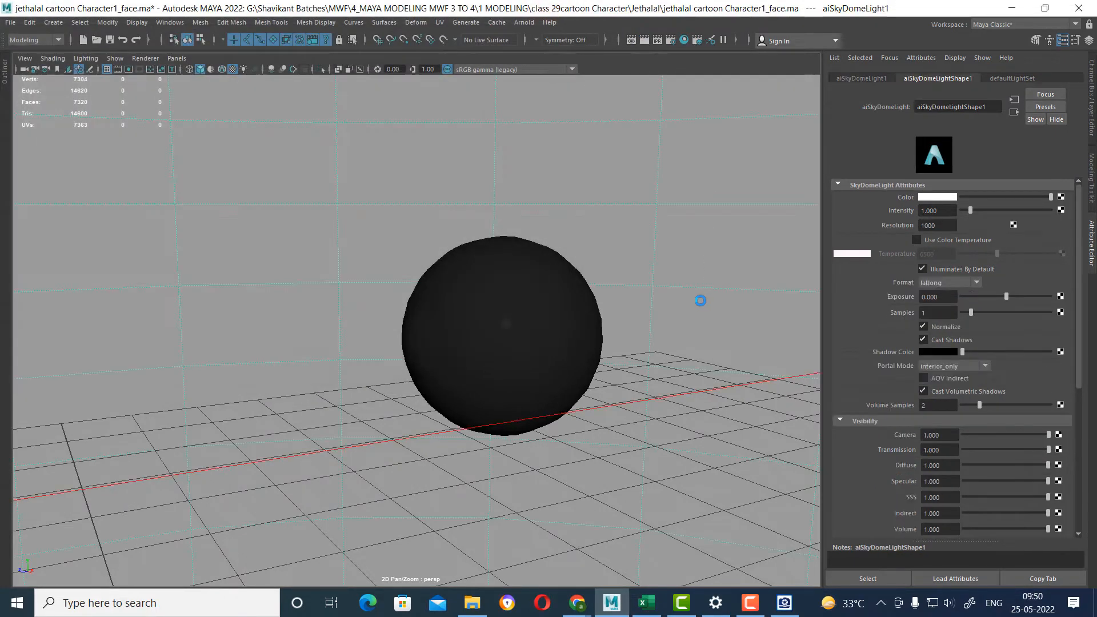
pyautogui.click(699, 302)
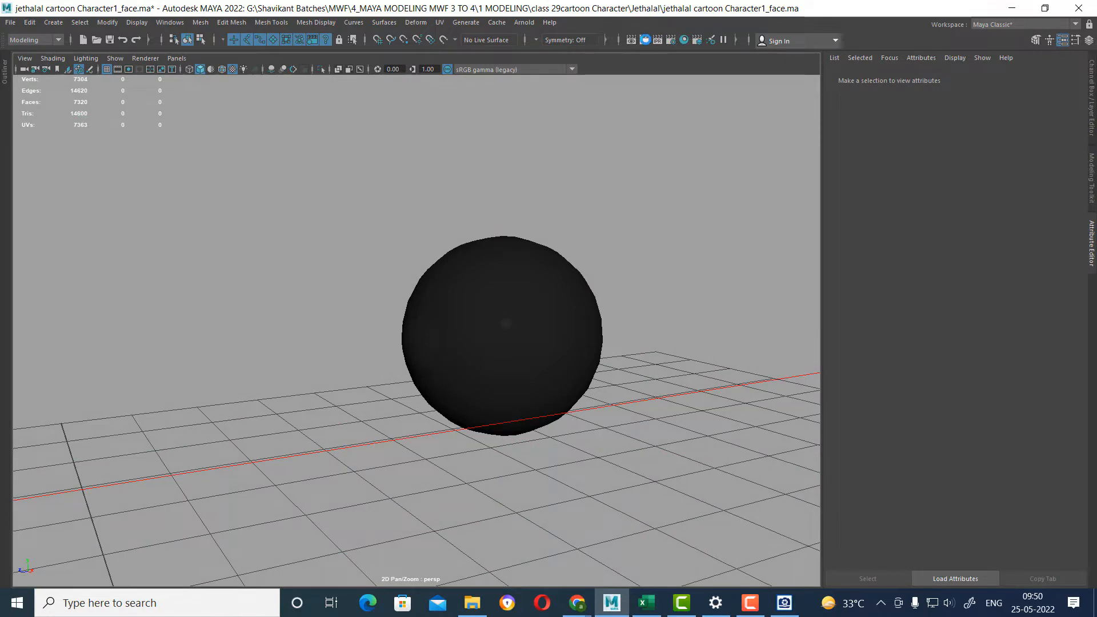
# Re-render the eyeball, close the render, and set the outer_eye_ball material's specular roughness to 0.
pyautogui.click(644, 40)
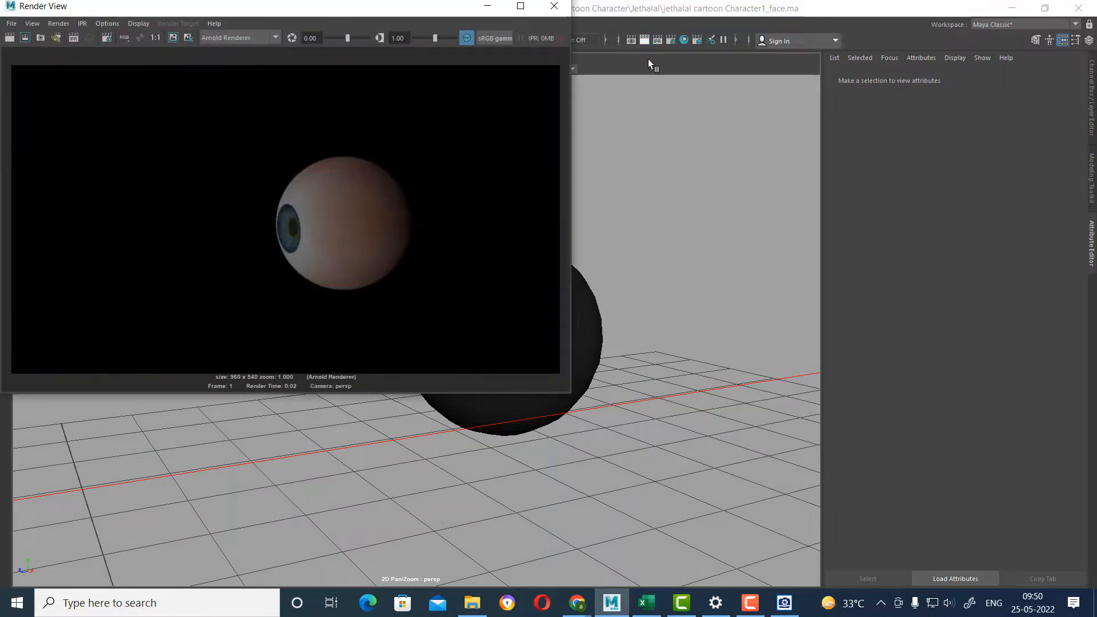
pyautogui.click(555, 7)
pyautogui.click(512, 350)
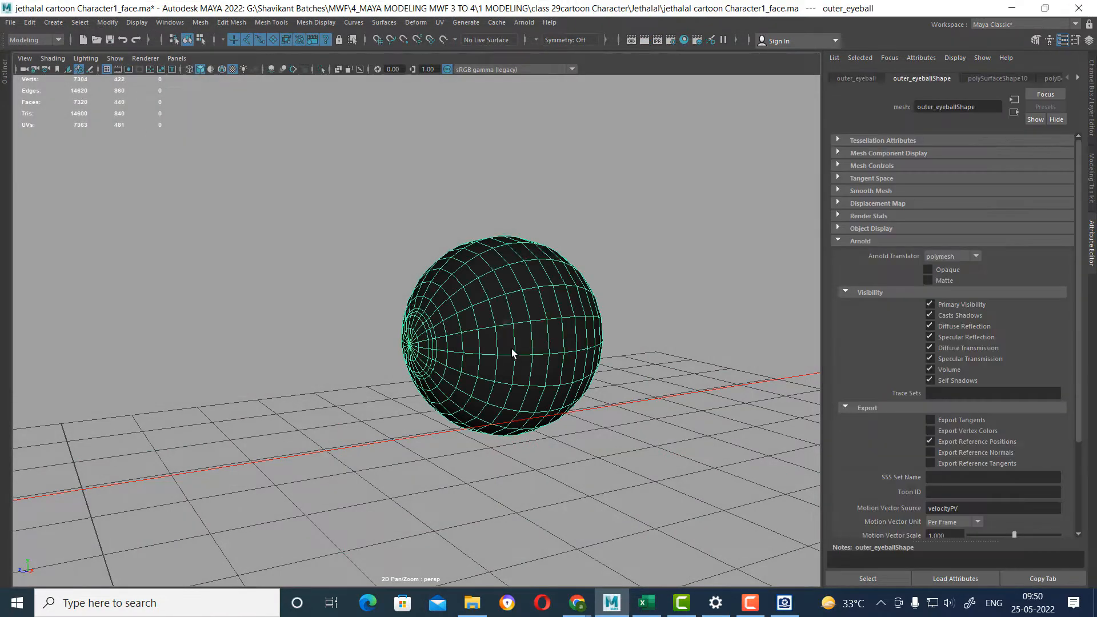
pyautogui.rightClick(534, 324)
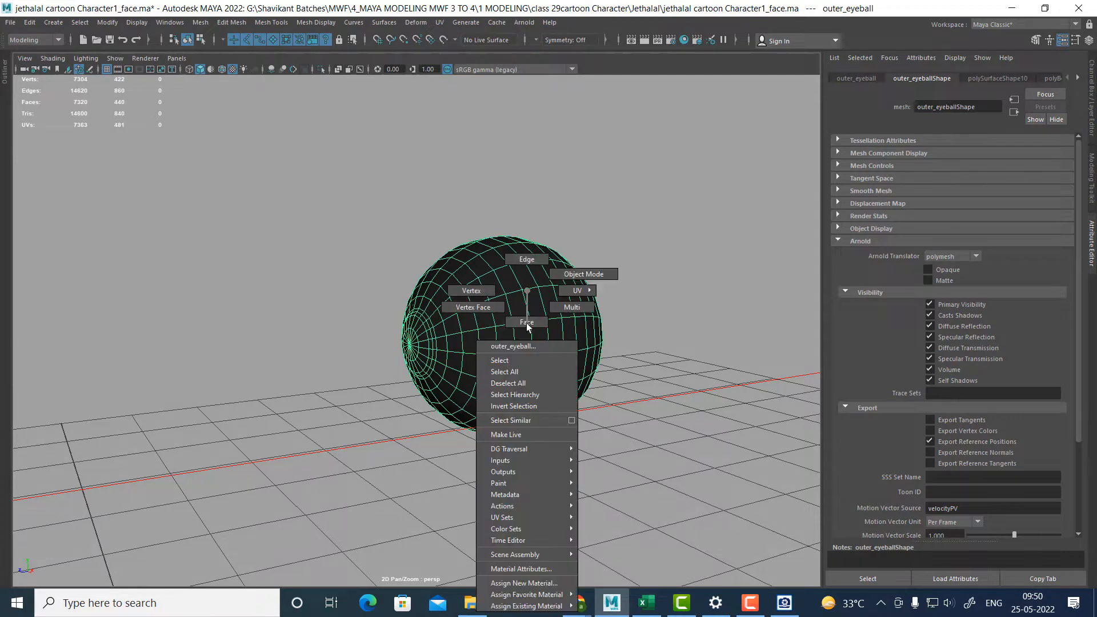
pyautogui.click(536, 569)
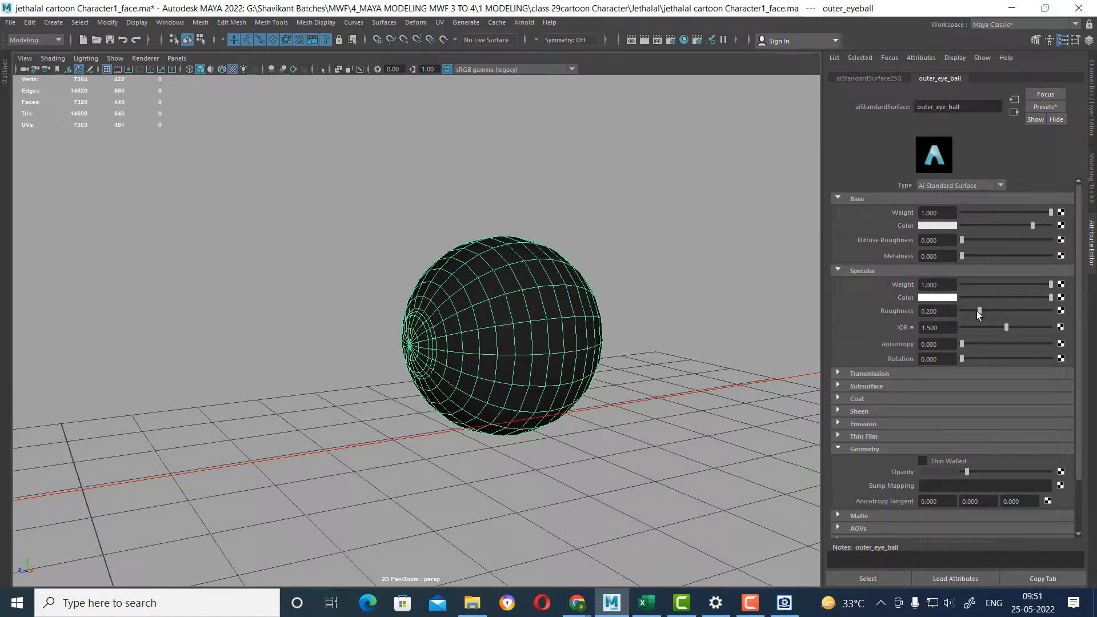
pyautogui.moveTo(980, 311); pyautogui.dragTo(962, 311)
# Test the outer_eye_ball material with high, medium and very low opacity, rendering the eyeball after each change.
pyautogui.moveTo(971, 472); pyautogui.dragTo(1018, 472)
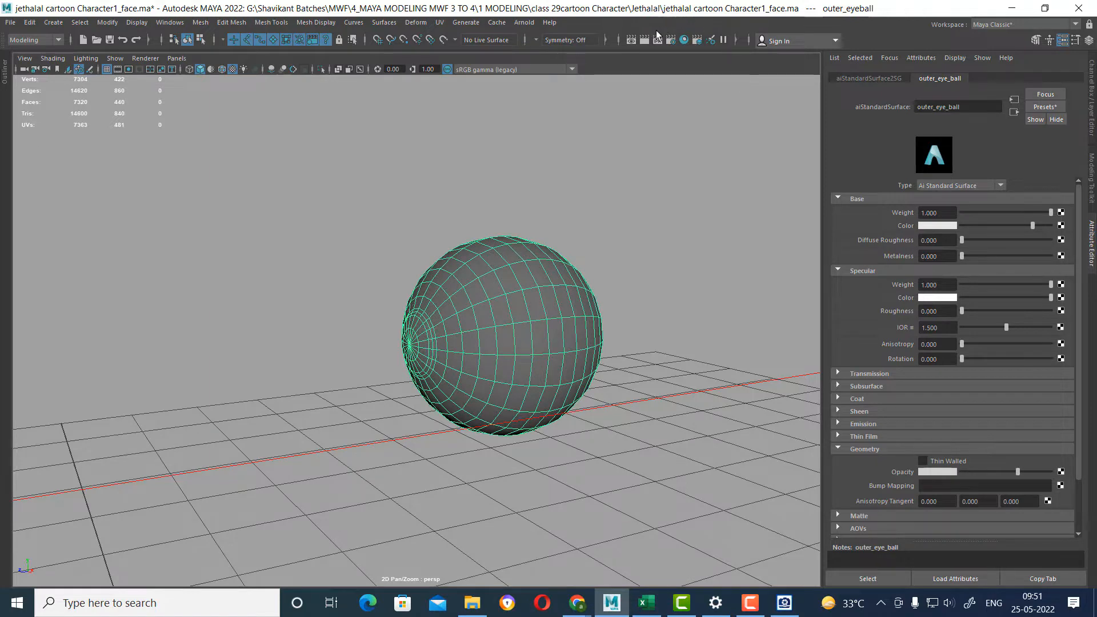
pyautogui.click(643, 40)
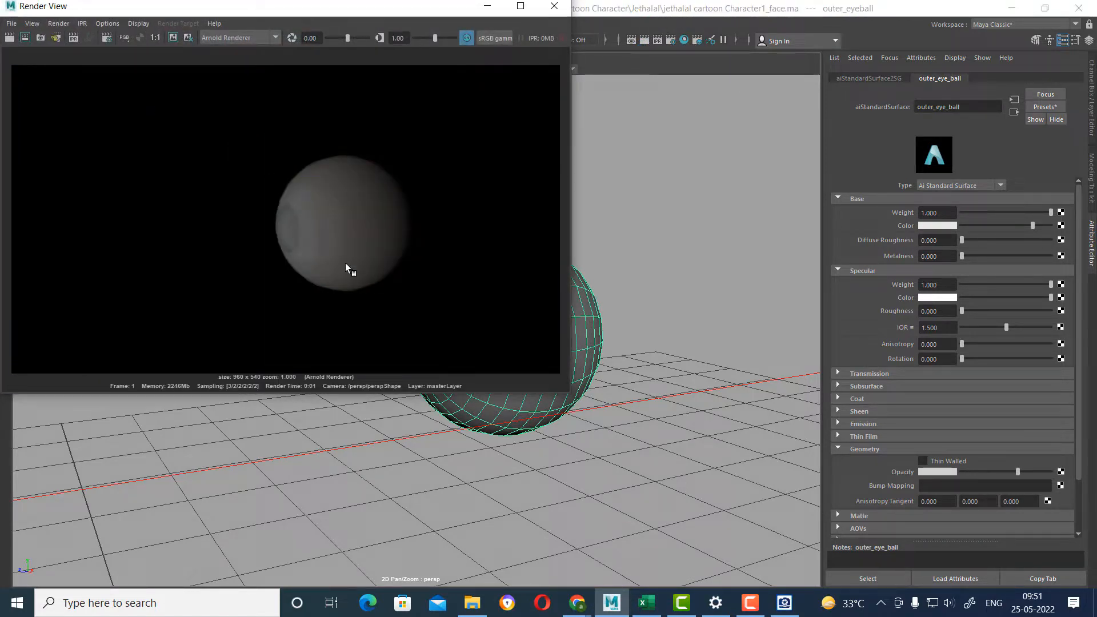
pyautogui.moveTo(1002, 472); pyautogui.dragTo(981, 471)
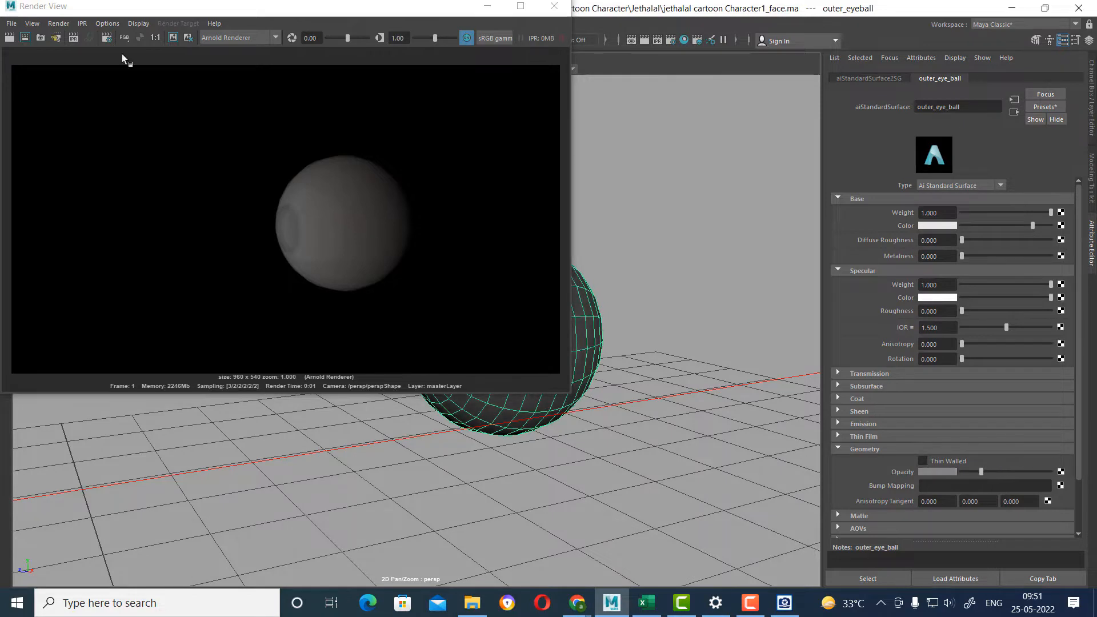
pyautogui.click(15, 39)
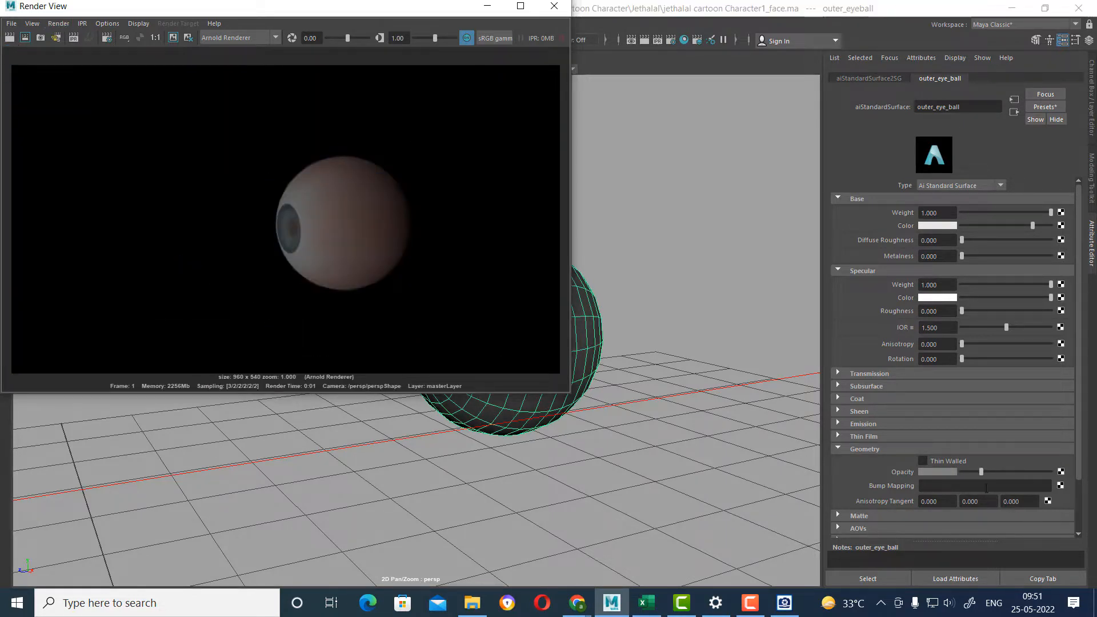
pyautogui.moveTo(980, 473); pyautogui.dragTo(964, 473)
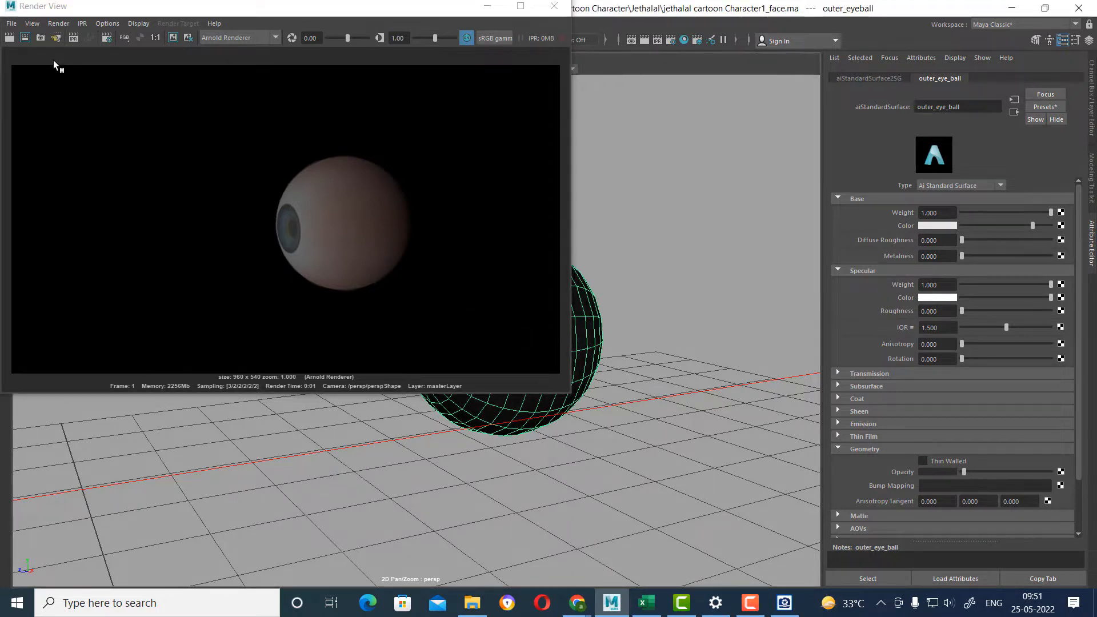
pyautogui.click(10, 38)
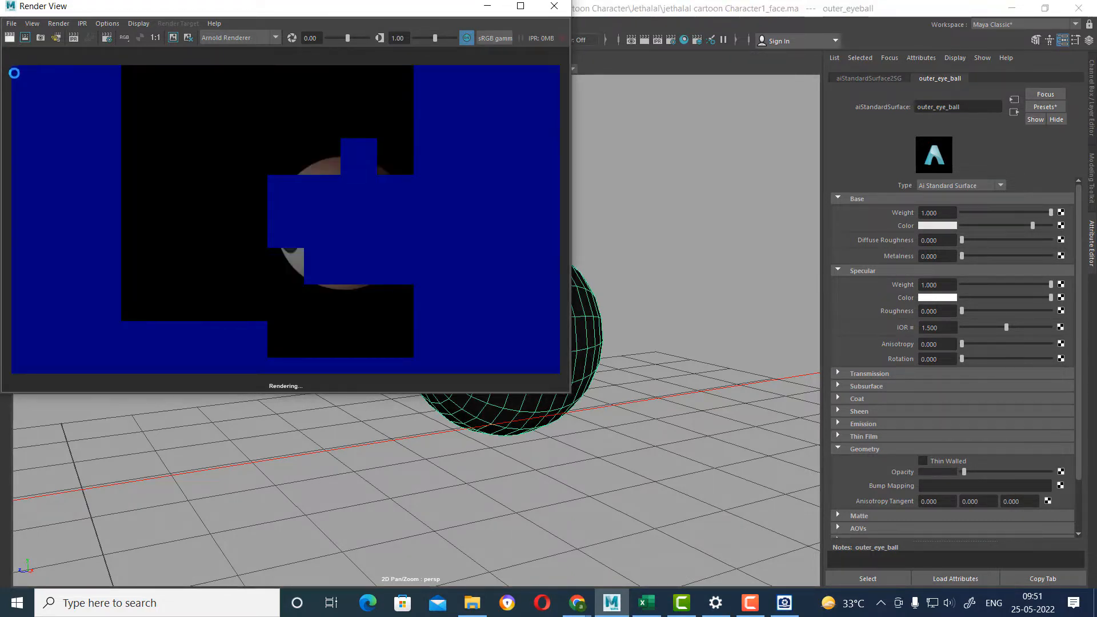
# Raise the outer_eye_ball material's opacity slightly in small increments, re-render after each adjustment, and close the render.
pyautogui.click(966, 471)
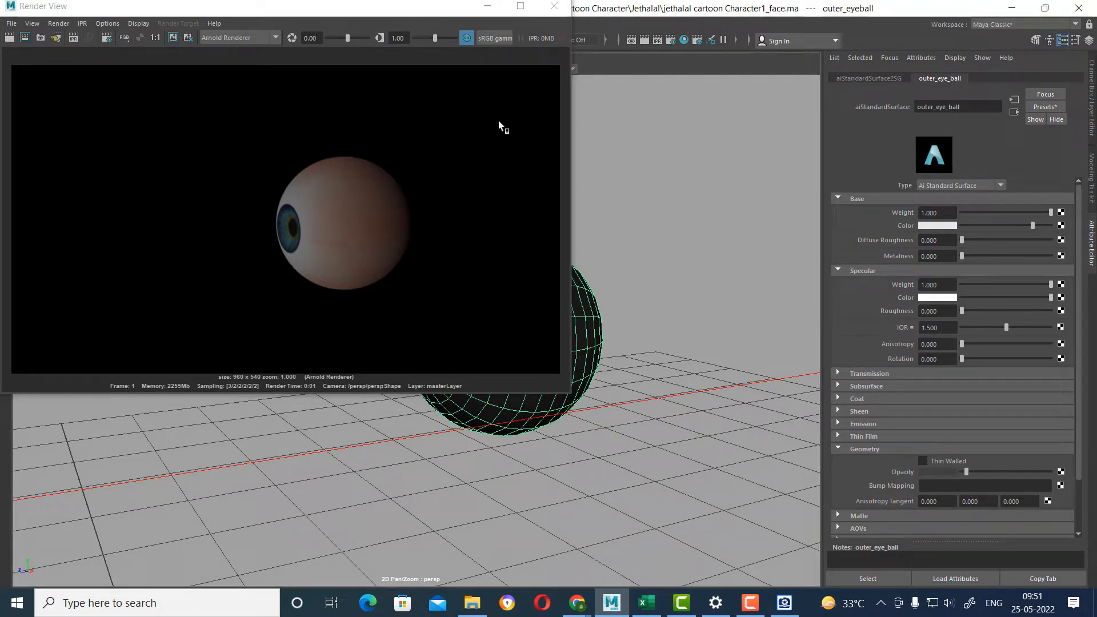
pyautogui.click(9, 38)
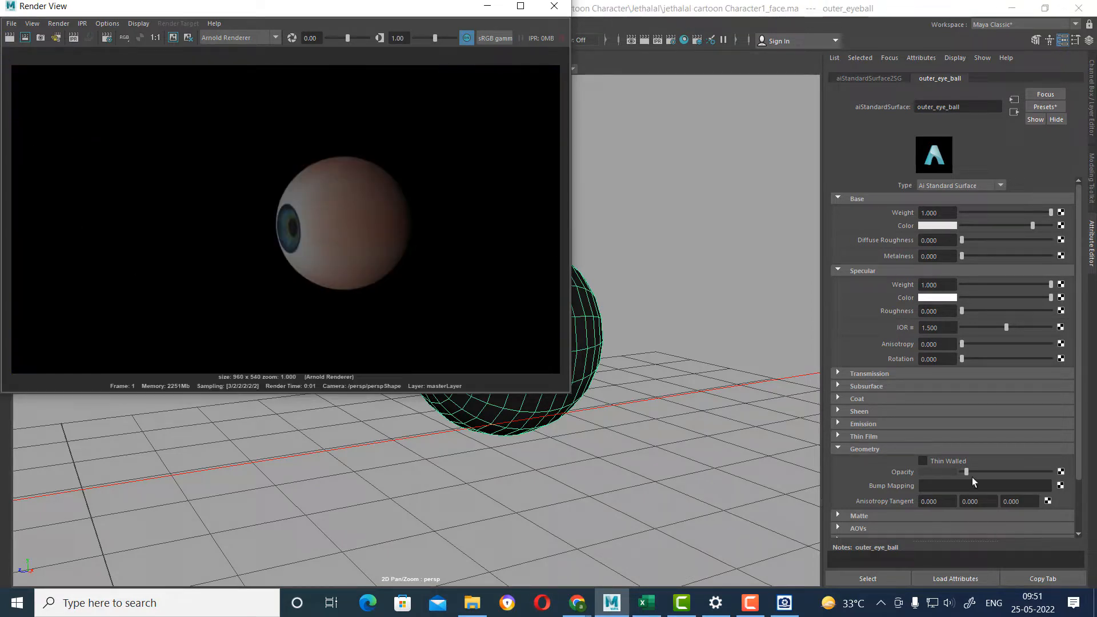
pyautogui.moveTo(968, 472); pyautogui.dragTo(972, 471)
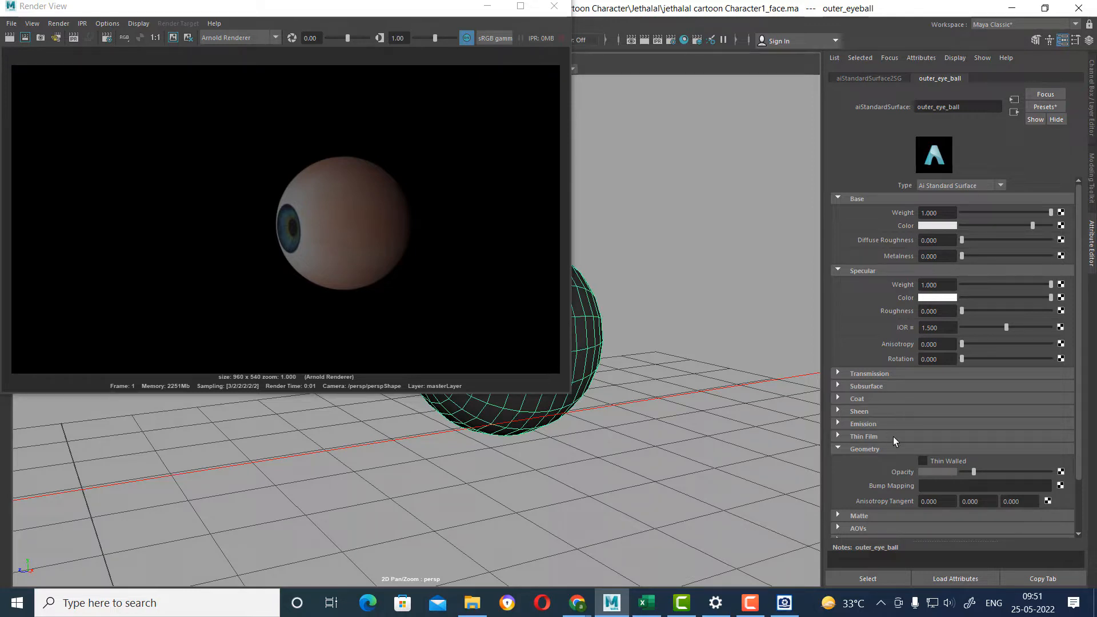
pyautogui.click(9, 37)
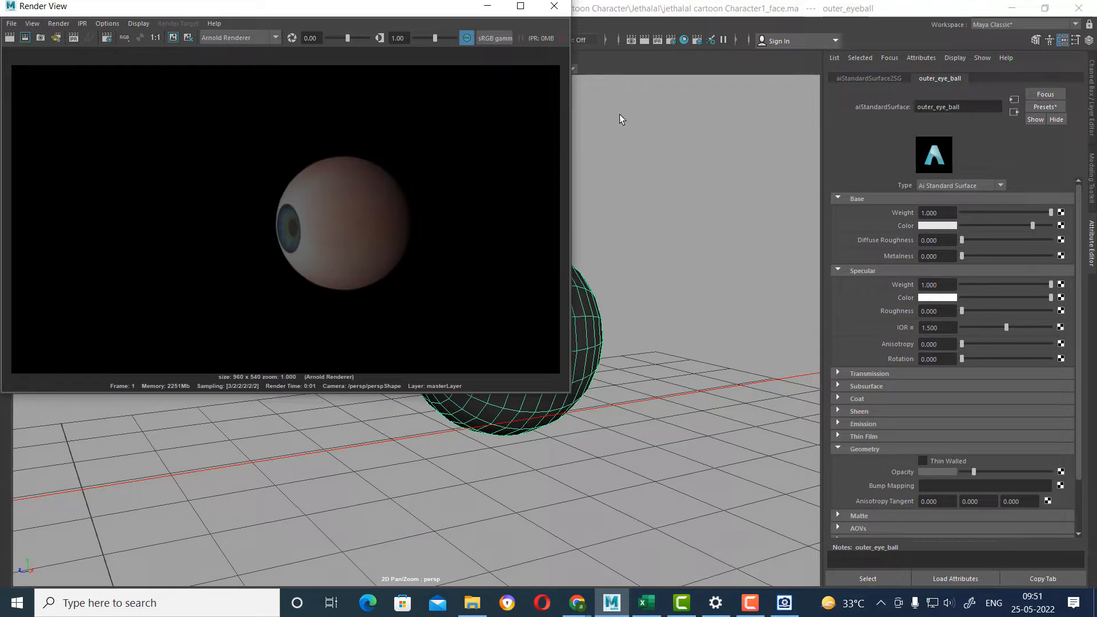
pyautogui.click(562, 11)
# Set the area light's exposure to 5, render the eyeball to check the brightness, and close the render.
pyautogui.click(222, 506)
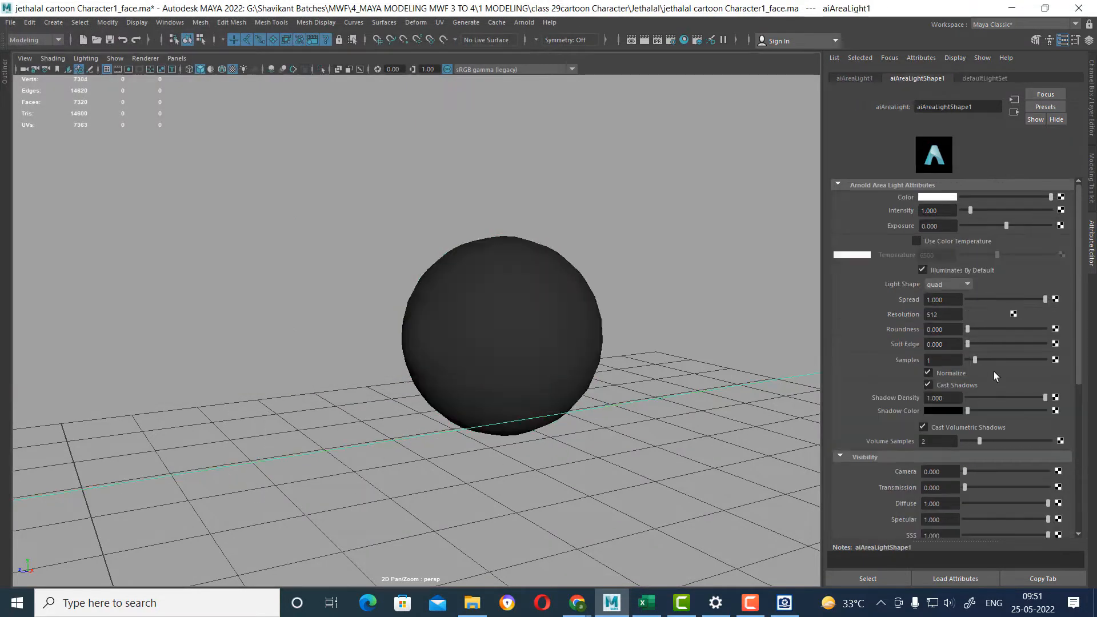
pyautogui.moveTo(951, 211); pyautogui.dragTo(809, 211)
pyautogui.moveTo(952, 226); pyautogui.dragTo(816, 219)
pyautogui.write('5')
pyautogui.press('Return')
pyautogui.click(644, 40)
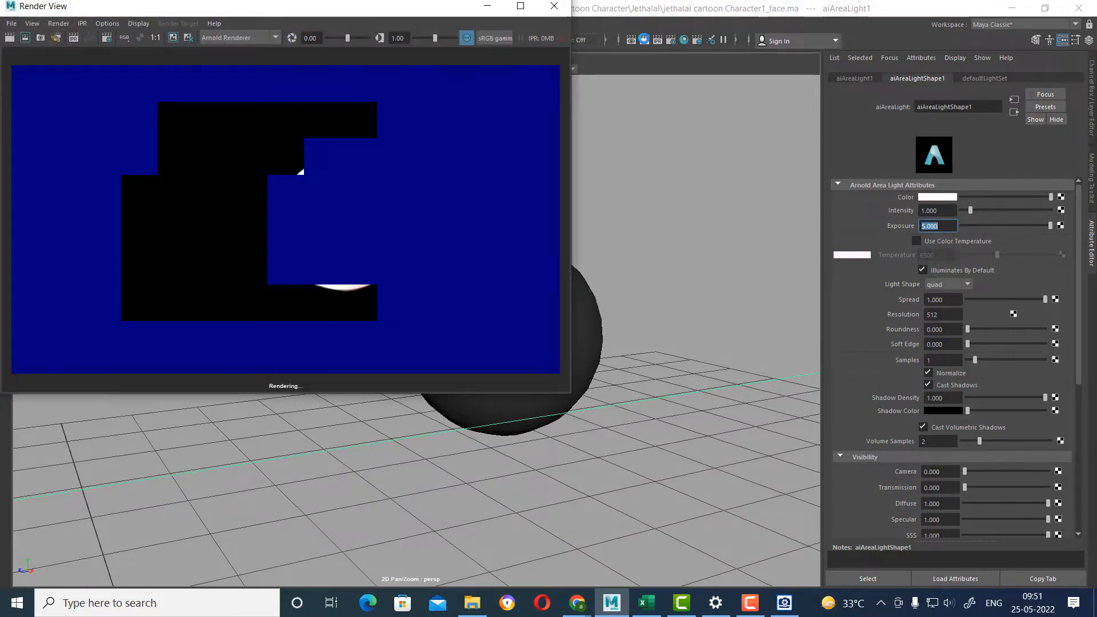
pyautogui.click(559, 10)
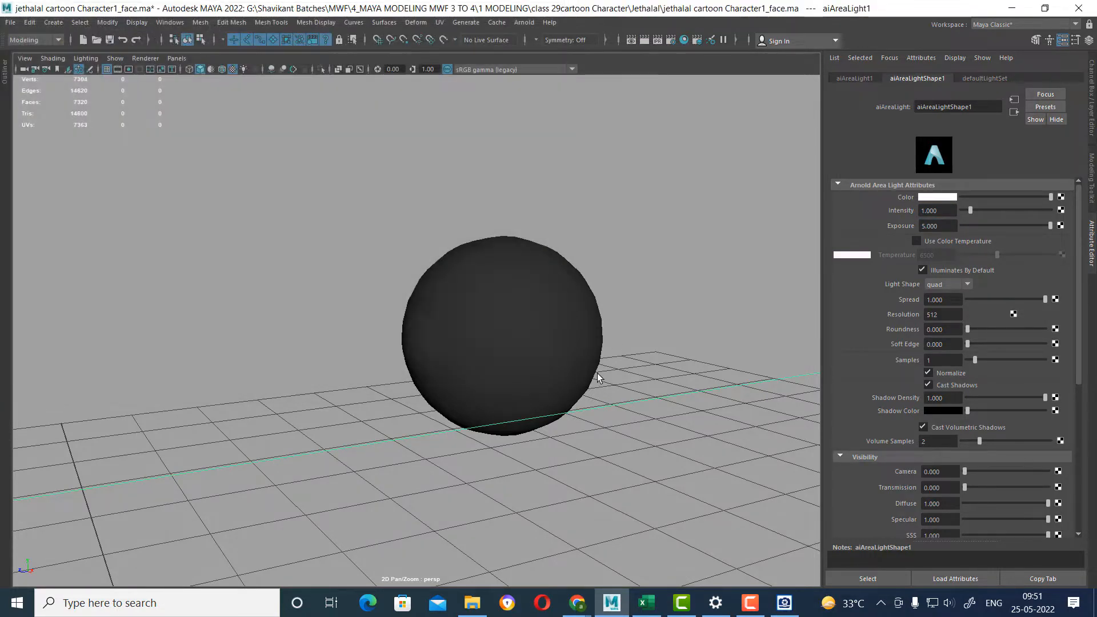
# Scale the area light down and rotate it so that it tilts downward toward the eyeball.
pyautogui.scroll(-6, 541, 376)
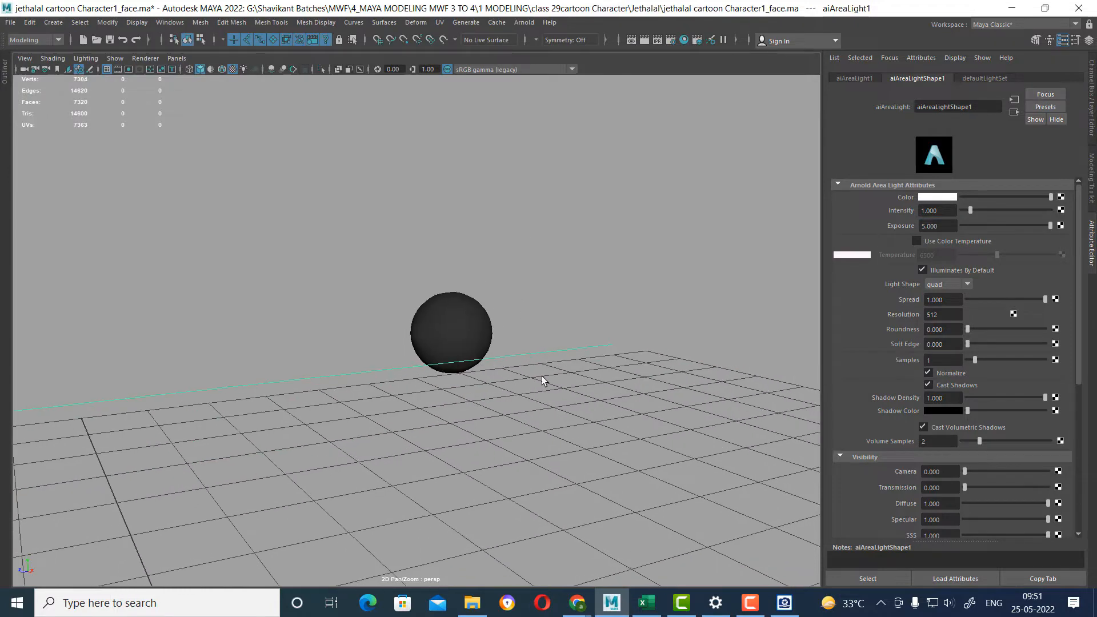
pyautogui.click(322, 438)
pyautogui.click(225, 343)
pyautogui.press('w')
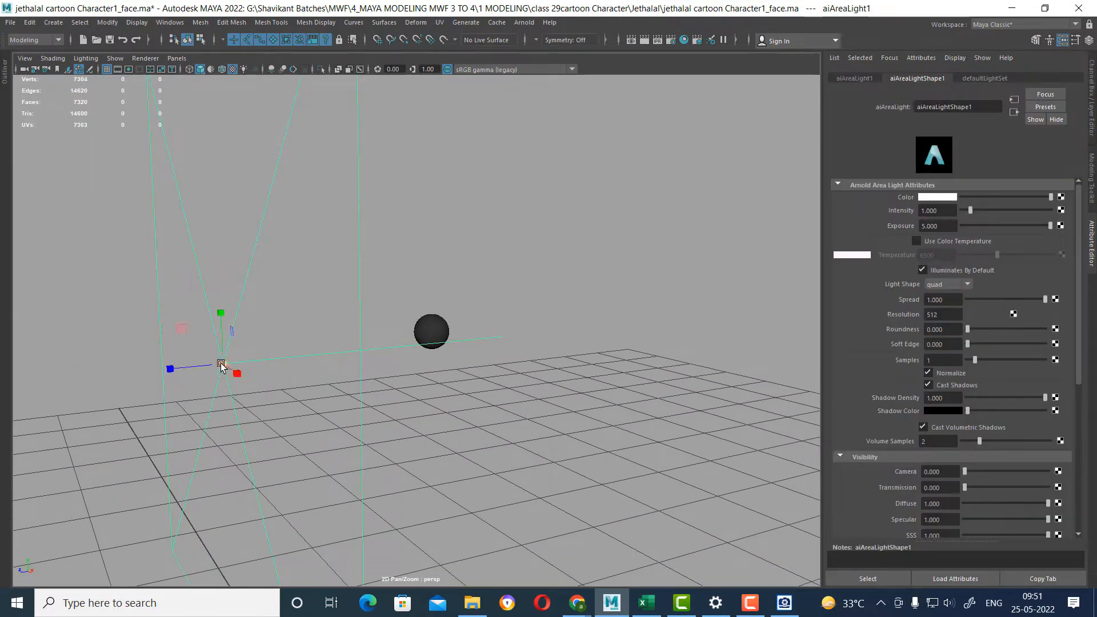
pyautogui.moveTo(221, 363); pyautogui.dragTo(34, 528)
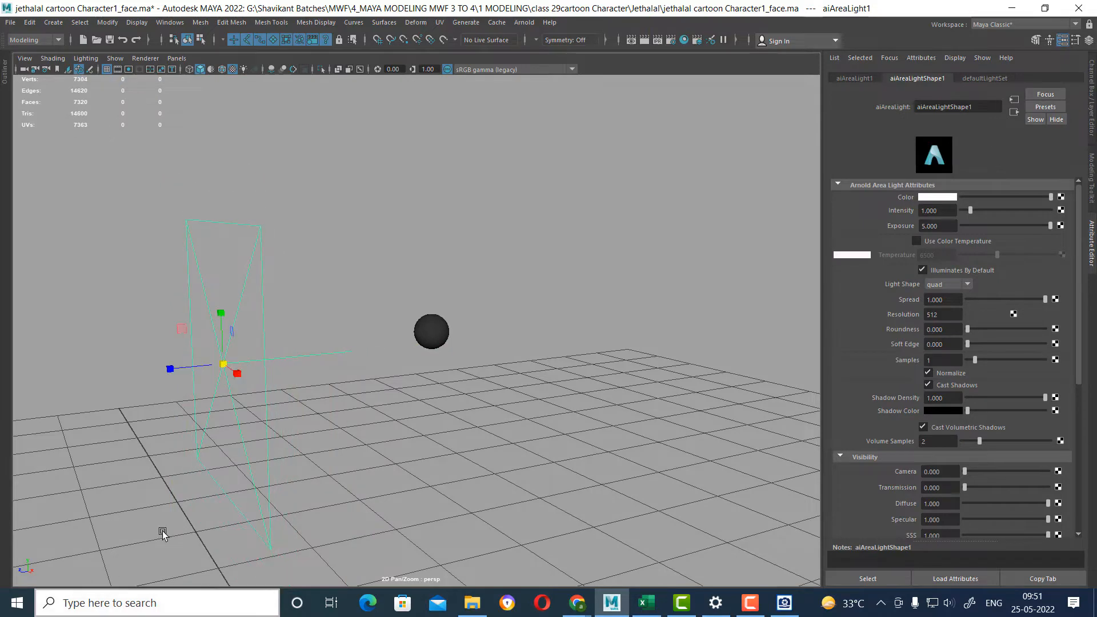
pyautogui.keyDown('alt'); pyautogui.moveTo(162, 532); pyautogui.dragTo(296, 327); pyautogui.keyUp('alt')
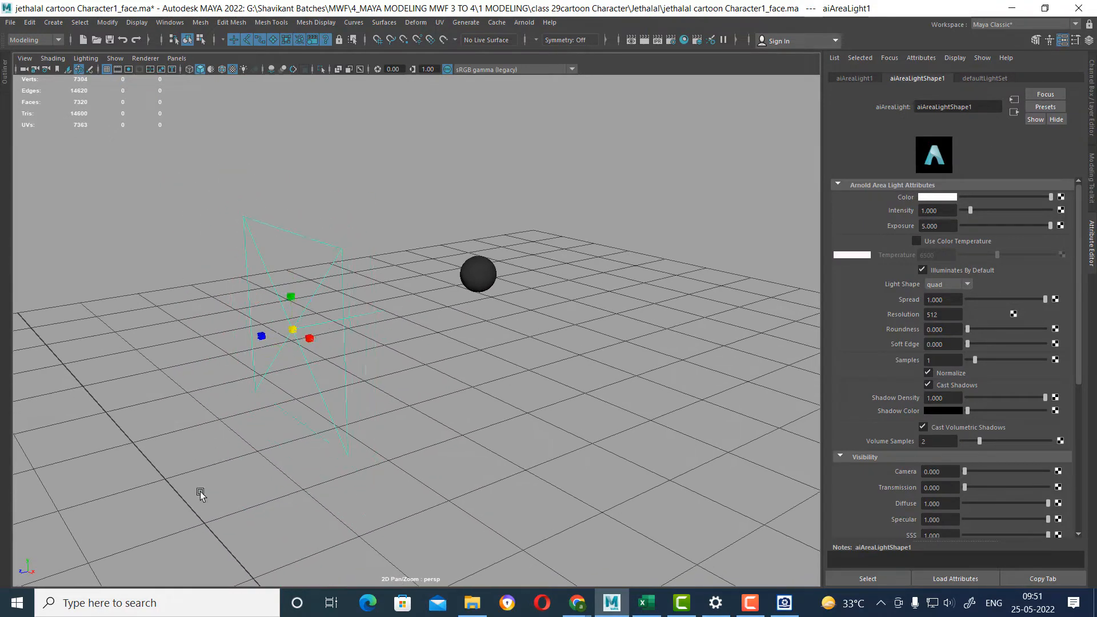
pyautogui.keyDown('alt'); pyautogui.moveTo(338, 397); pyautogui.dragTo(333, 397); pyautogui.keyUp('alt')
pyautogui.moveTo(268, 332); pyautogui.dragTo(229, 384)
pyautogui.press('e')
pyautogui.moveTo(295, 318); pyautogui.dragTo(262, 286)
pyautogui.press('w')
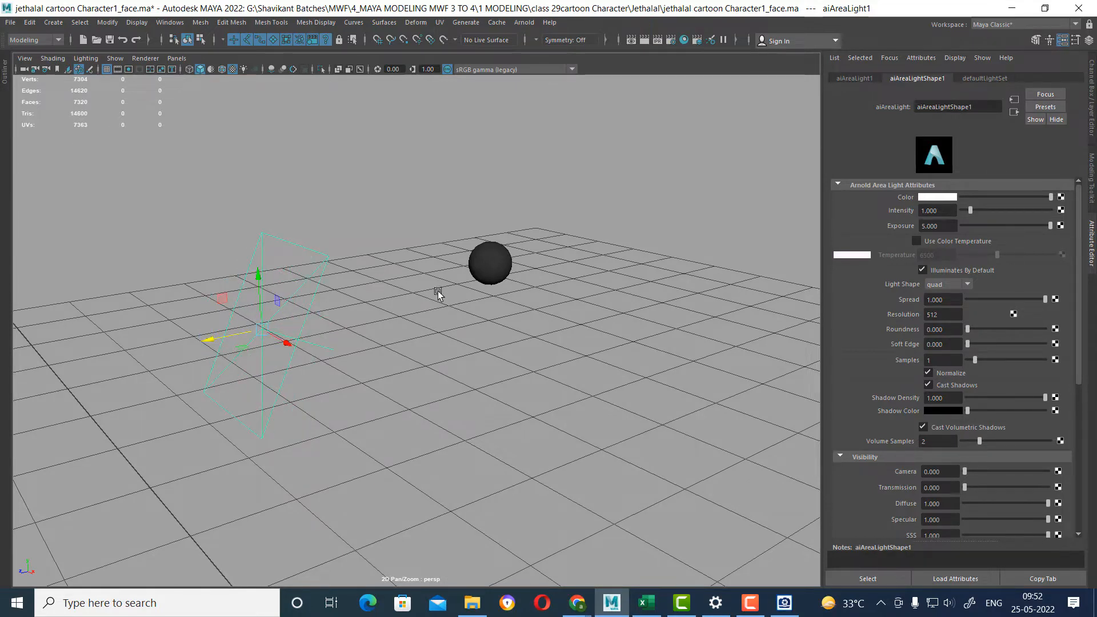
# In the left orthographic view, move the area light up and closer to the eyeball.
pyautogui.keyDown('alt'); pyautogui.moveTo(436, 294); pyautogui.dragTo(463, 306); pyautogui.keyUp('alt')
pyautogui.press('space')
pyautogui.moveTo(601, 282); pyautogui.dragTo(548, 263)
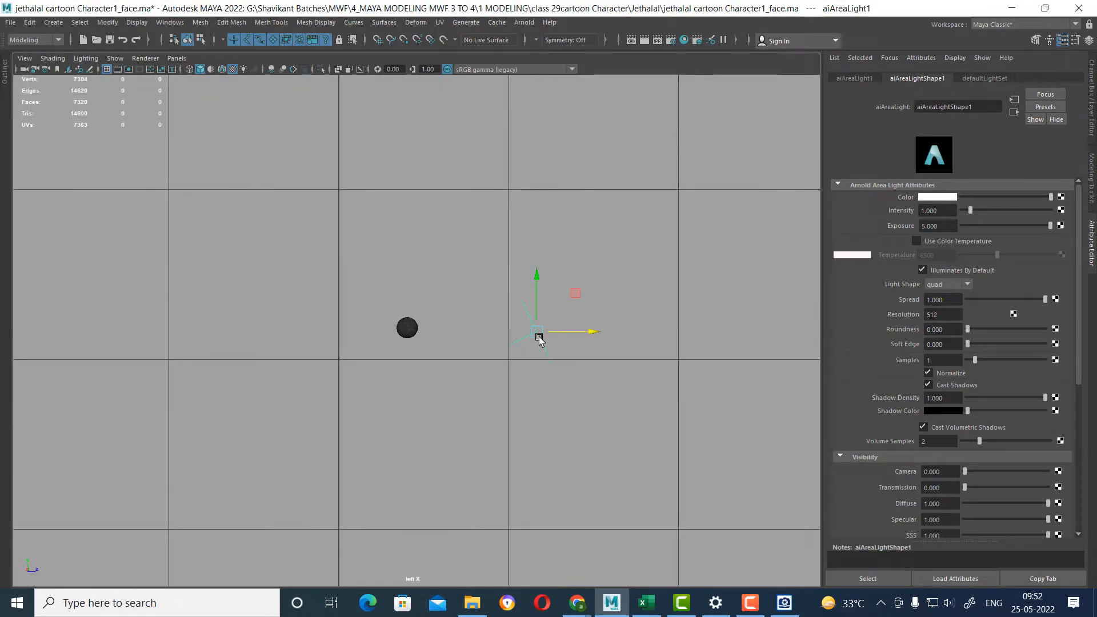
pyautogui.moveTo(537, 333); pyautogui.dragTo(487, 297)
pyautogui.scroll(1, 559, 421)
pyautogui.scroll(4, 563, 419)
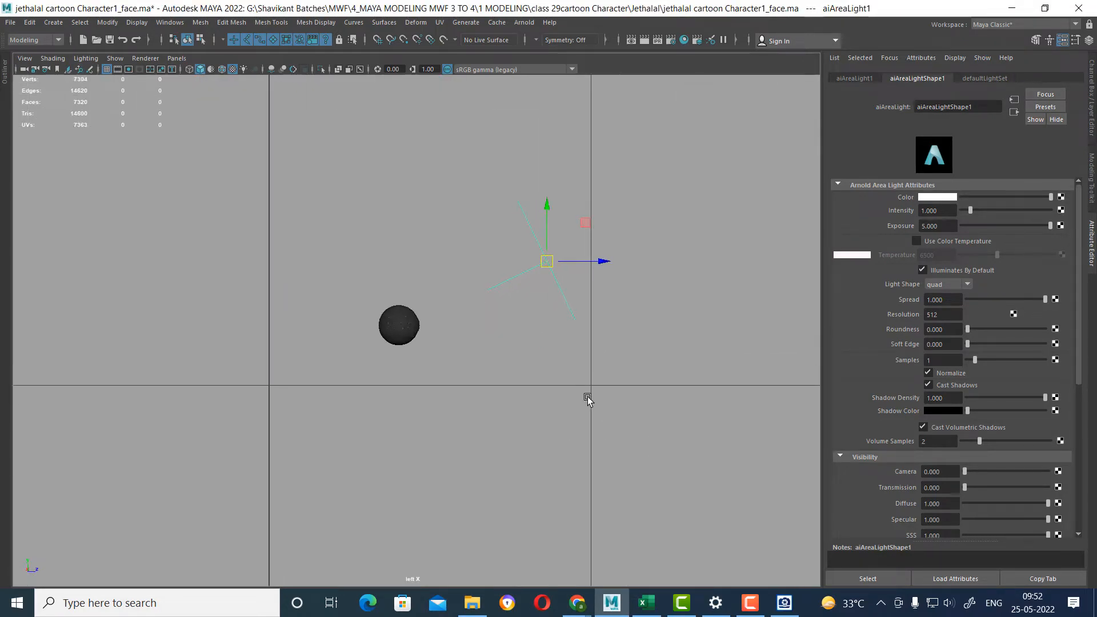
# Return to the perspective view, frame the eyeball closely and render it with the repositioned area light.
pyautogui.press('space')
pyautogui.moveTo(587, 393); pyautogui.dragTo(587, 253)
pyautogui.keyDown('alt'); pyautogui.moveTo(589, 274); pyautogui.dragTo(687, 368); pyautogui.keyUp('alt')
pyautogui.scroll(4, 656, 374)
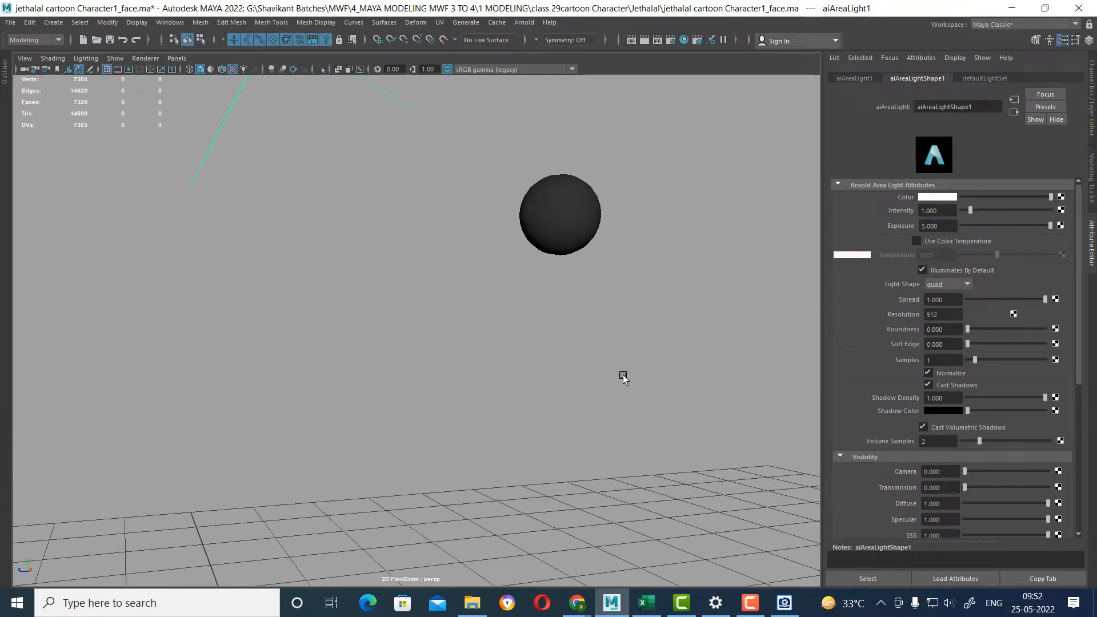
pyautogui.keyDown('alt'); pyautogui.moveTo(622, 376); pyautogui.dragTo(592, 404, button='middle'); pyautogui.keyUp('alt')
pyautogui.scroll(5, 685, 320)
pyautogui.keyDown('alt'); pyautogui.moveTo(699, 333); pyautogui.dragTo(652, 393, button='middle'); pyautogui.keyUp('alt')
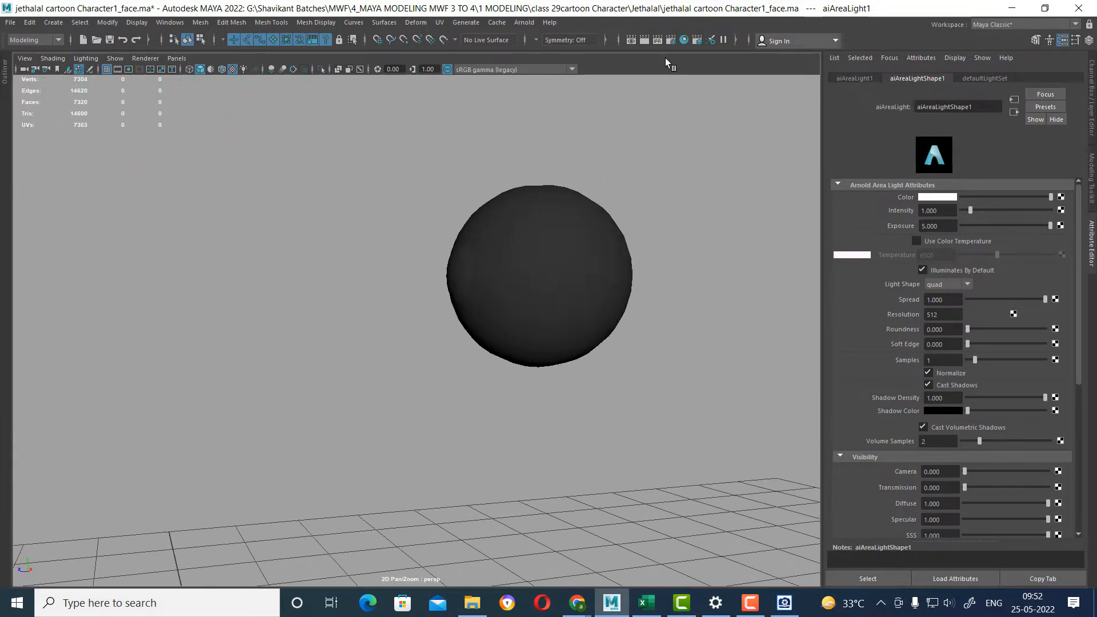
pyautogui.click(645, 40)
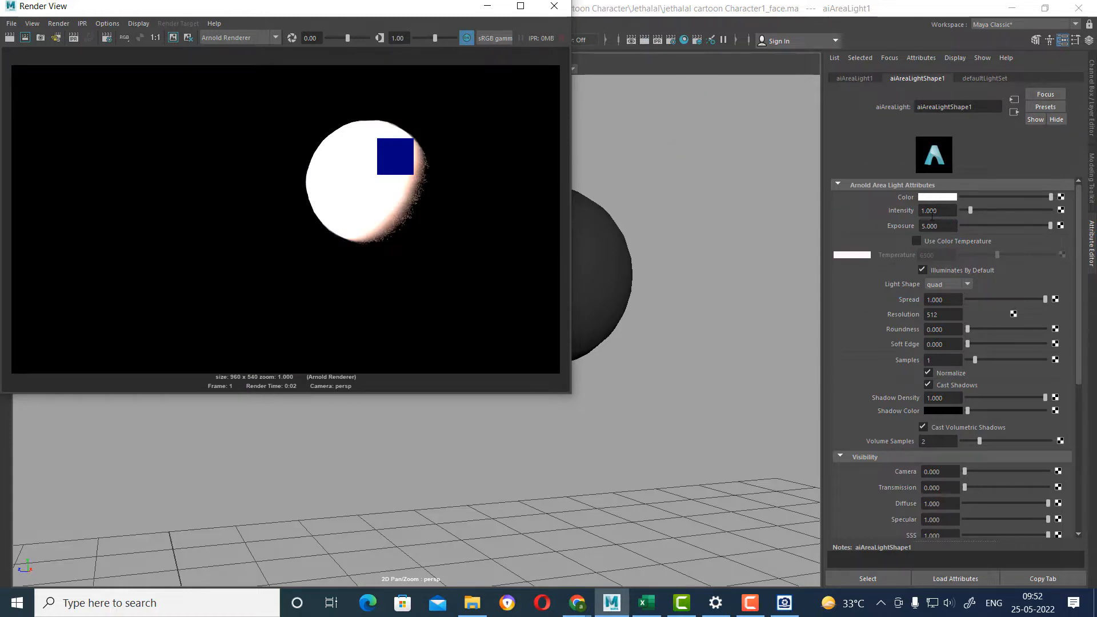
# Set the area light's exposure to 2, re-render the eyeball and close the render.
pyautogui.doubleClick(944, 223)
pyautogui.write('2')
pyautogui.press('Return')
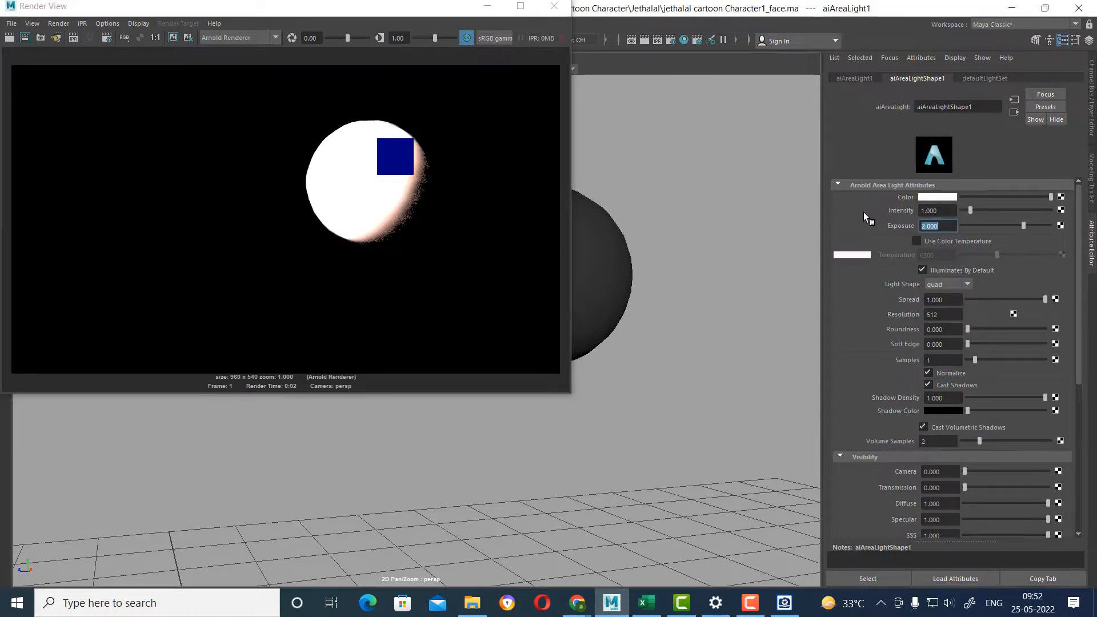
pyautogui.click(9, 38)
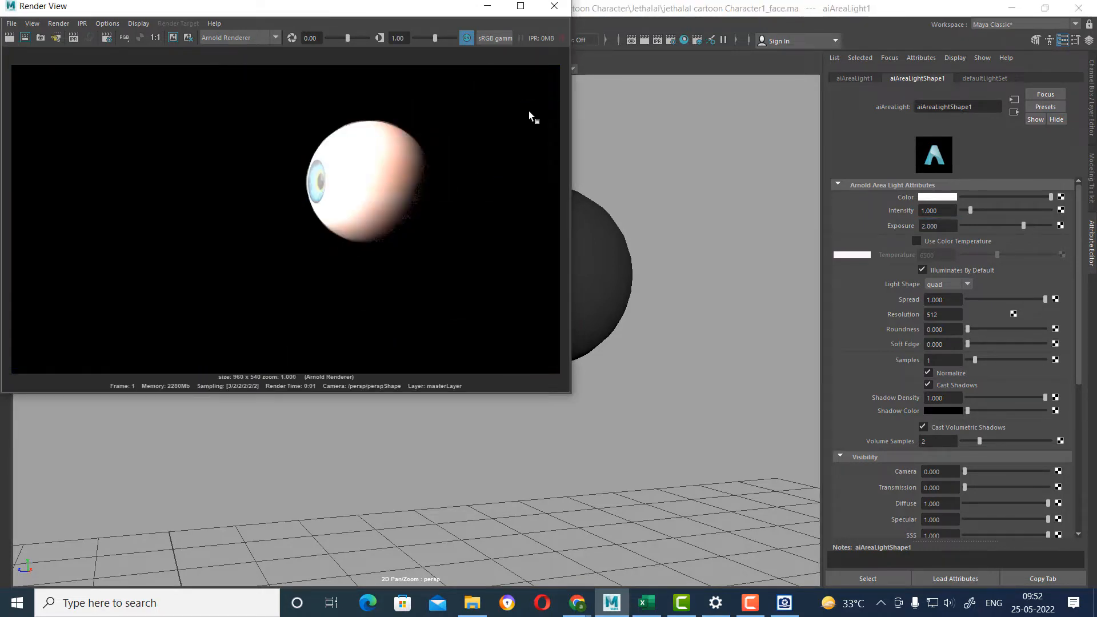
pyautogui.click(554, 6)
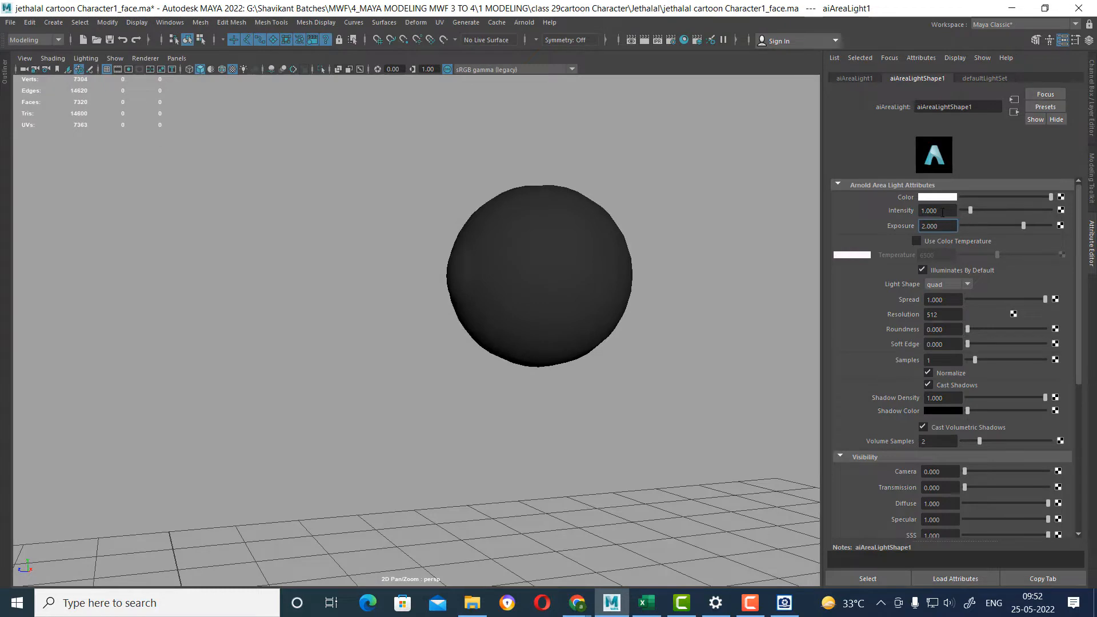
# Set the area light's intensity to 0.5 and render the eyeball again from the side.
pyautogui.click(943, 212)
pyautogui.write('.5')
pyautogui.press('Return')
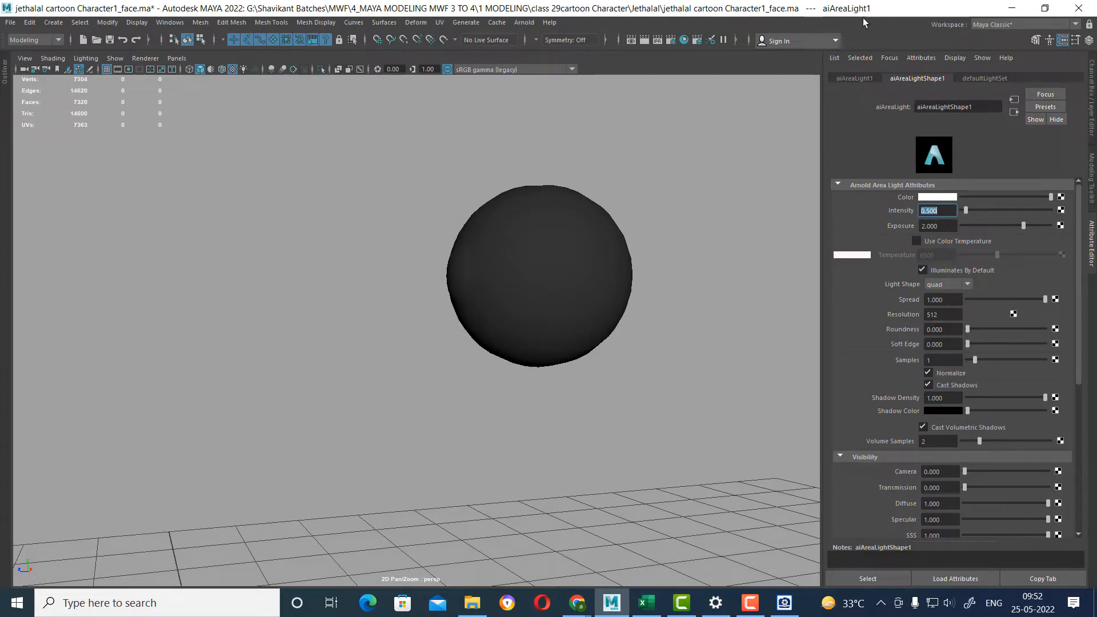
pyautogui.click(645, 40)
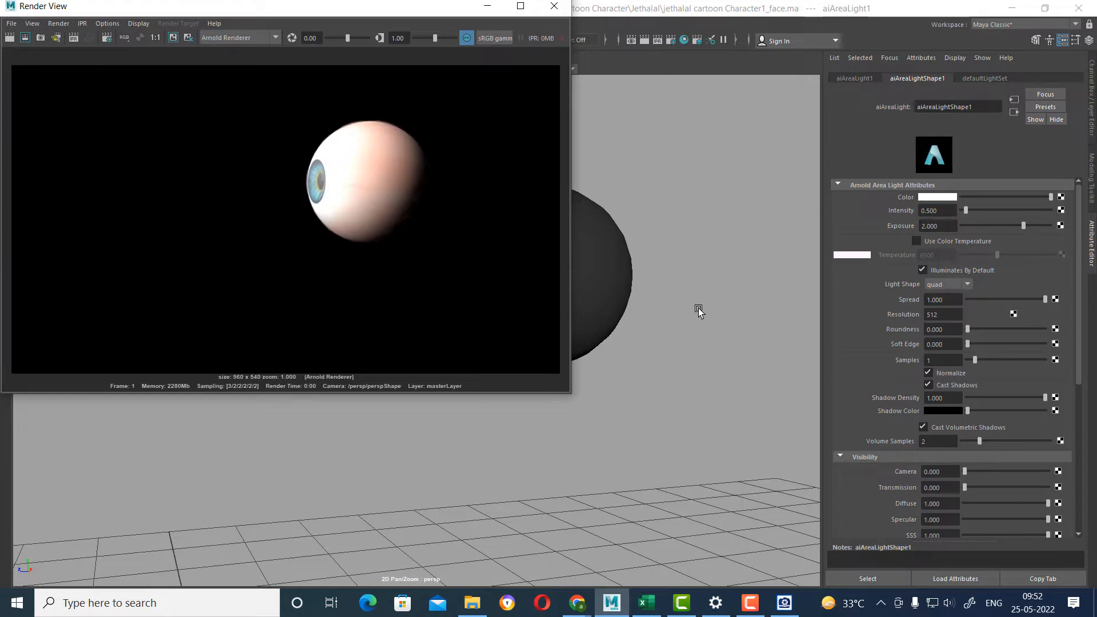
# Render the eyeball from the front to check the iris under the area light, and close the render.
pyautogui.keyDown('alt'); pyautogui.moveTo(679, 324); pyautogui.dragTo(742, 331); pyautogui.keyUp('alt')
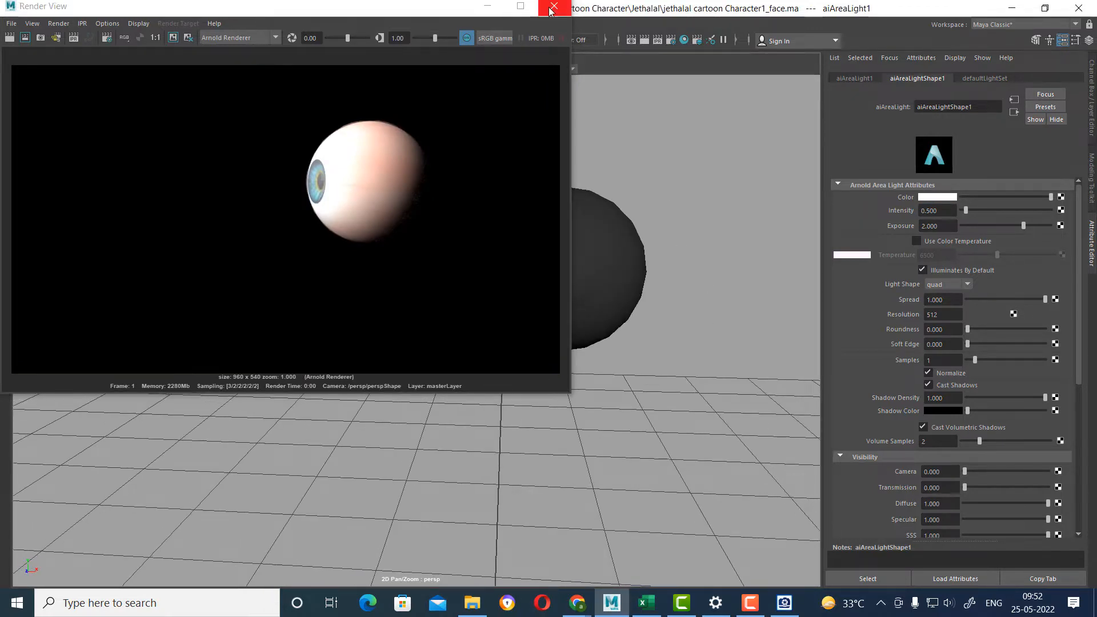
pyautogui.click(549, 7)
pyautogui.scroll(1, 694, 274)
pyautogui.keyDown('alt'); pyautogui.moveTo(694, 265); pyautogui.dragTo(682, 266, button='middle'); pyautogui.keyUp('alt')
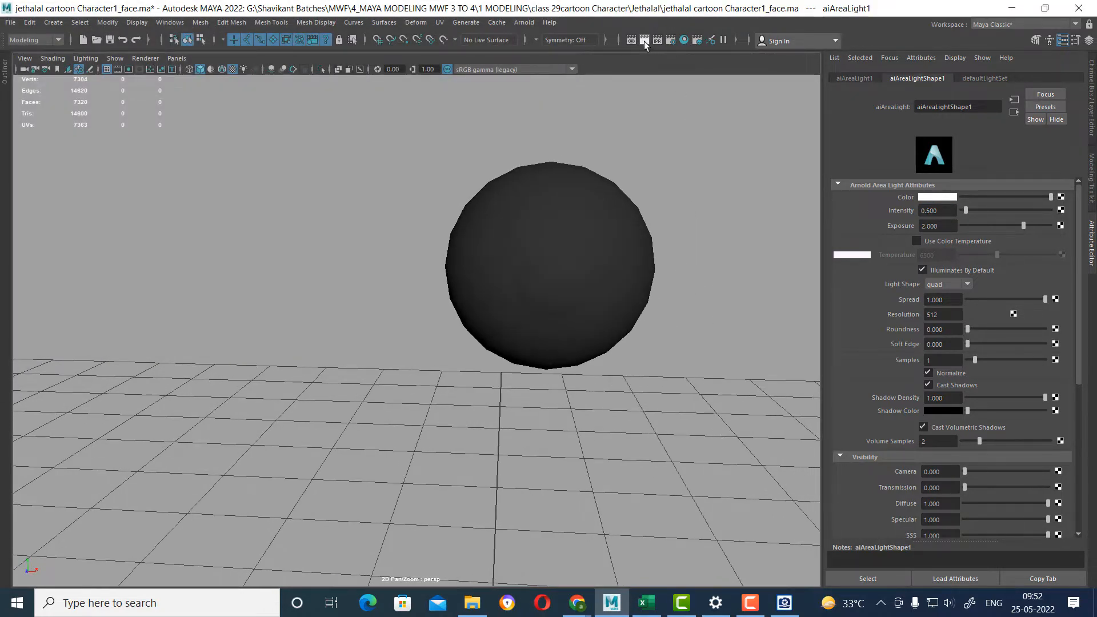
pyautogui.click(644, 41)
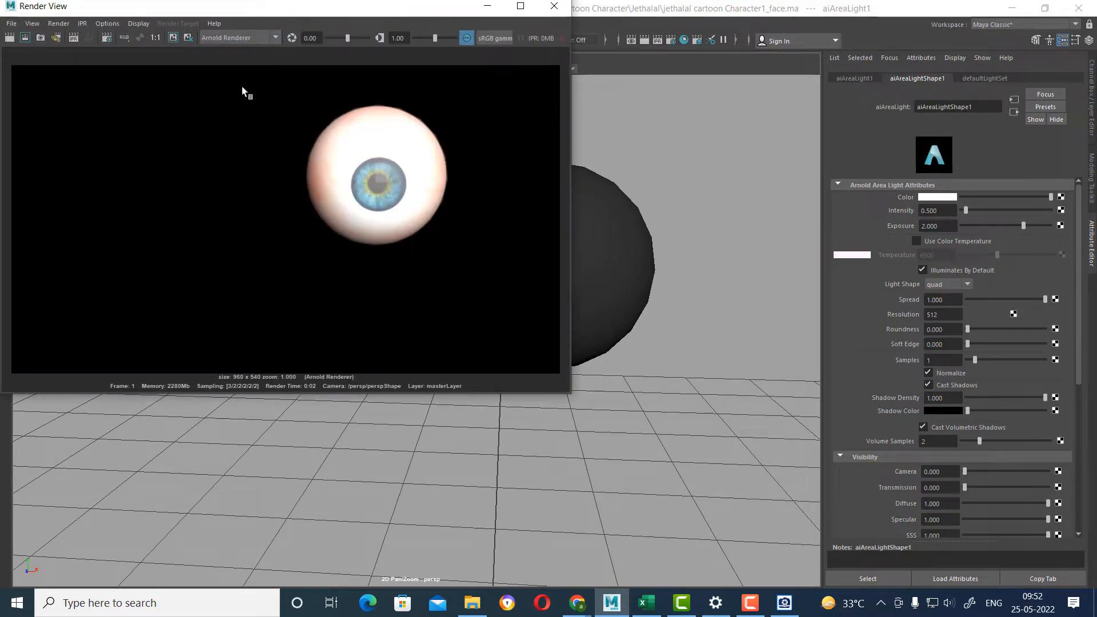
pyautogui.click(553, 5)
# Set the area light's exposure to 1.5, render the eyeball from the front and close the render.
pyautogui.click(947, 227)
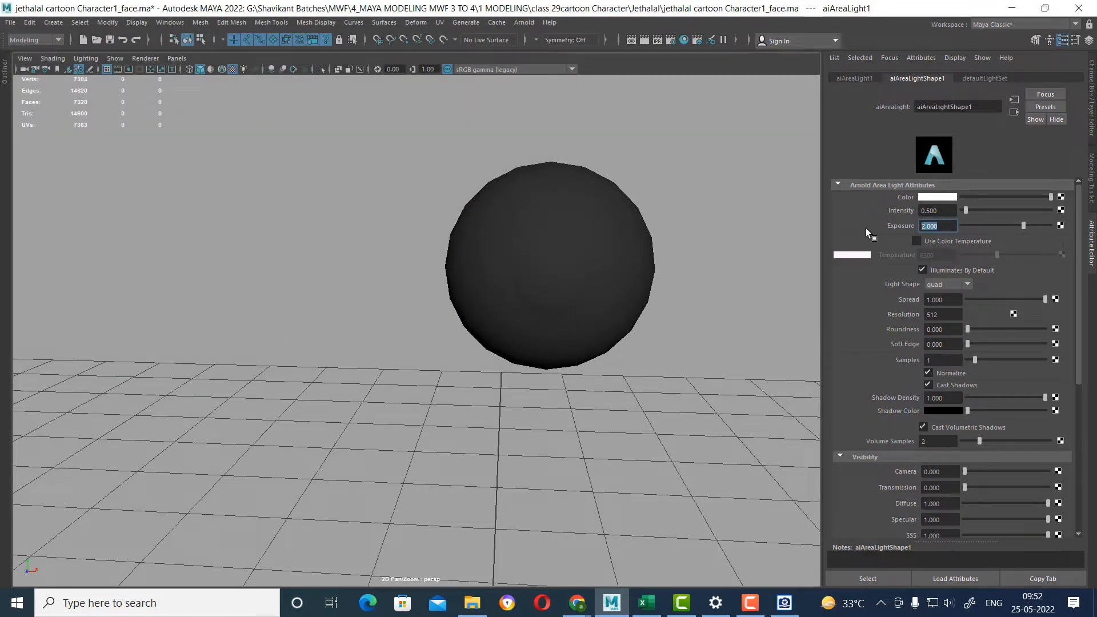
pyautogui.write('1.5')
pyautogui.press('Return')
pyautogui.click(645, 39)
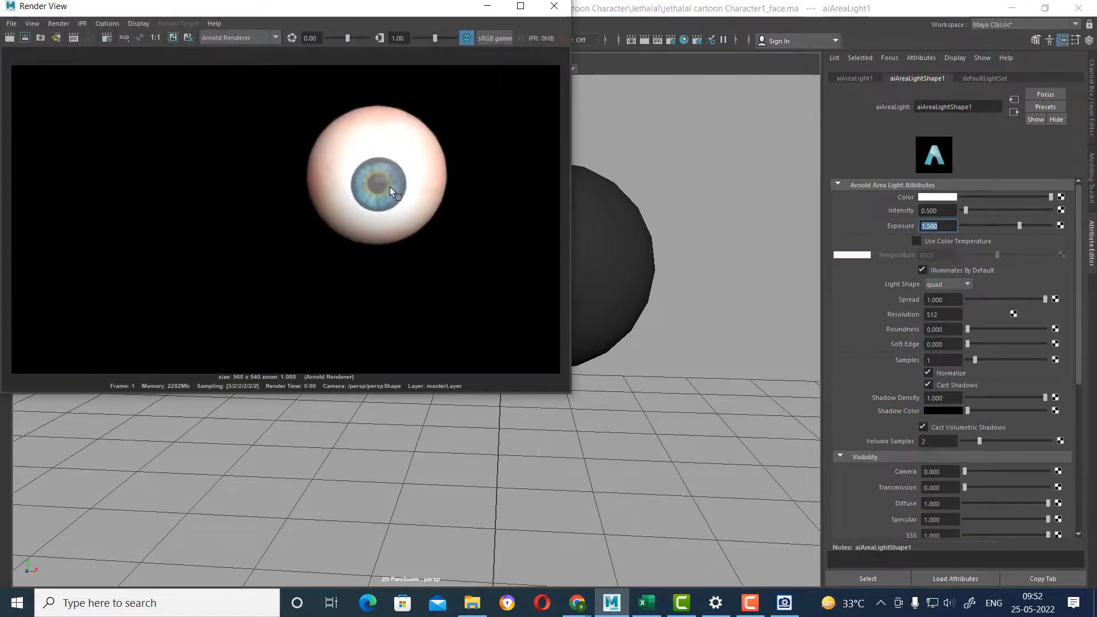
pyautogui.click(557, 8)
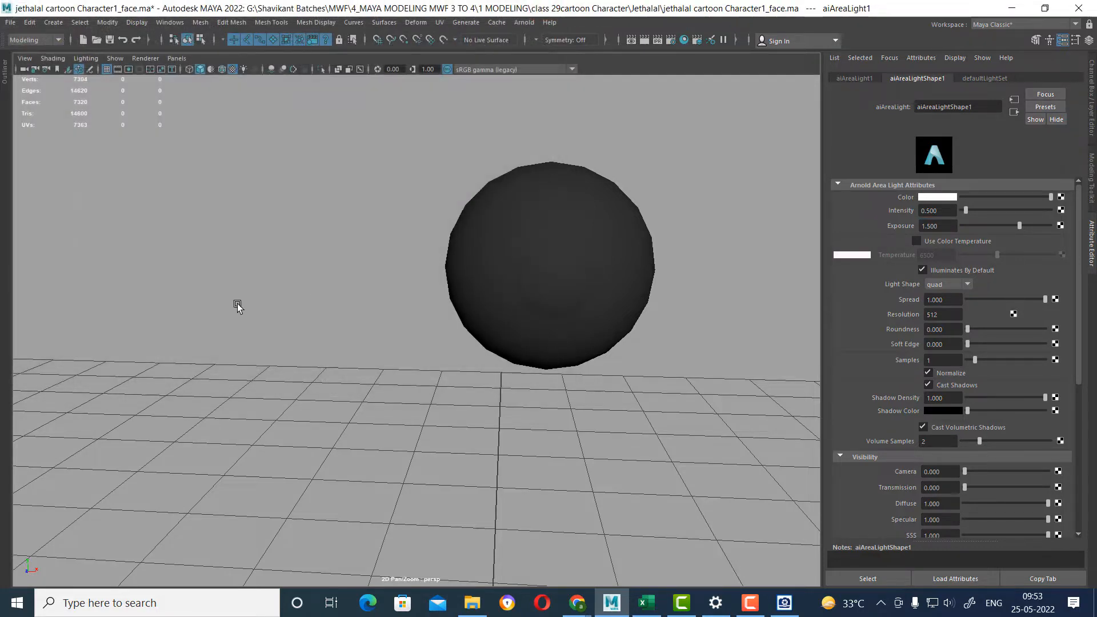
# Look through the selected area light and reposition it so that it faces the eyeball.
pyautogui.click(177, 58)
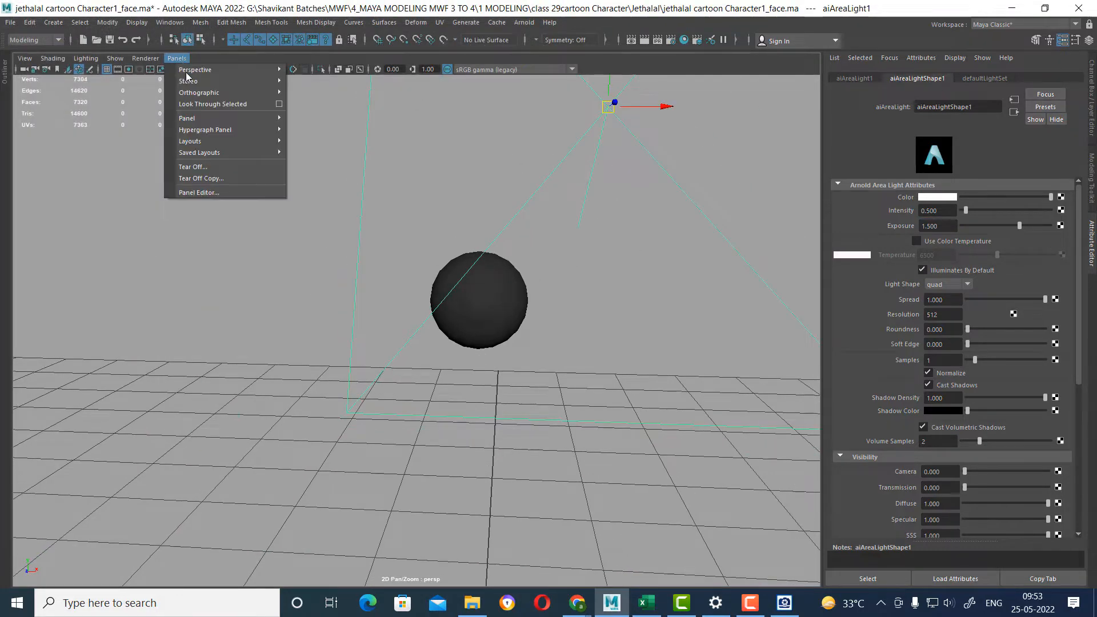
pyautogui.click(231, 105)
pyautogui.scroll(5, 437, 344)
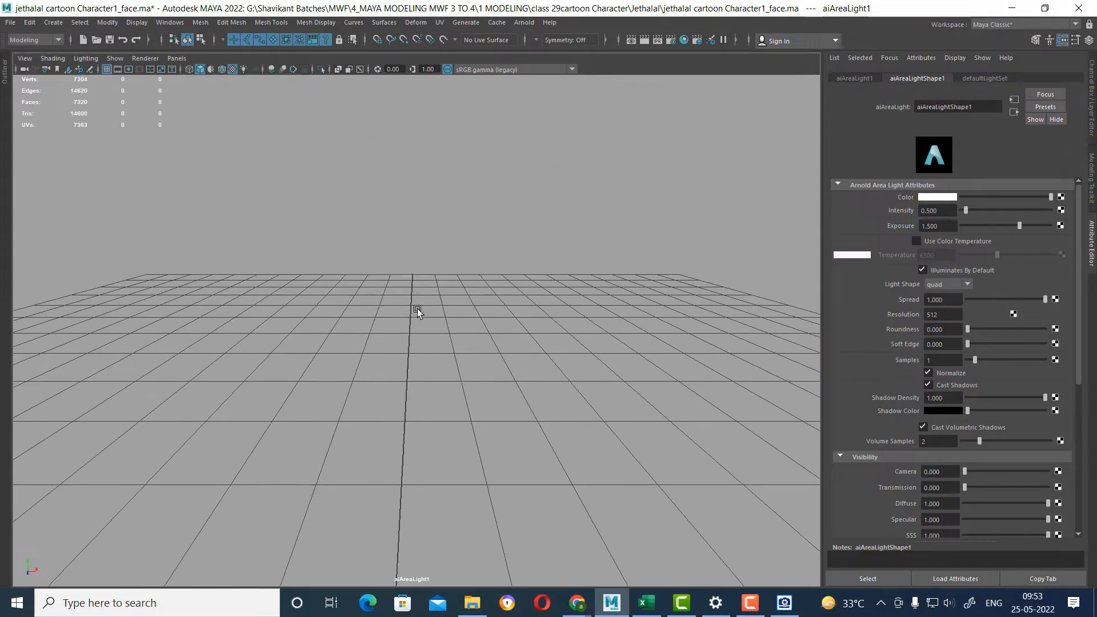
pyautogui.keyDown('alt'); pyautogui.moveTo(417, 308); pyautogui.dragTo(403, 273, button='right'); pyautogui.keyUp('alt')
pyautogui.keyDown('alt'); pyautogui.moveTo(404, 273); pyautogui.dragTo(417, 276, button='middle'); pyautogui.keyUp('alt')
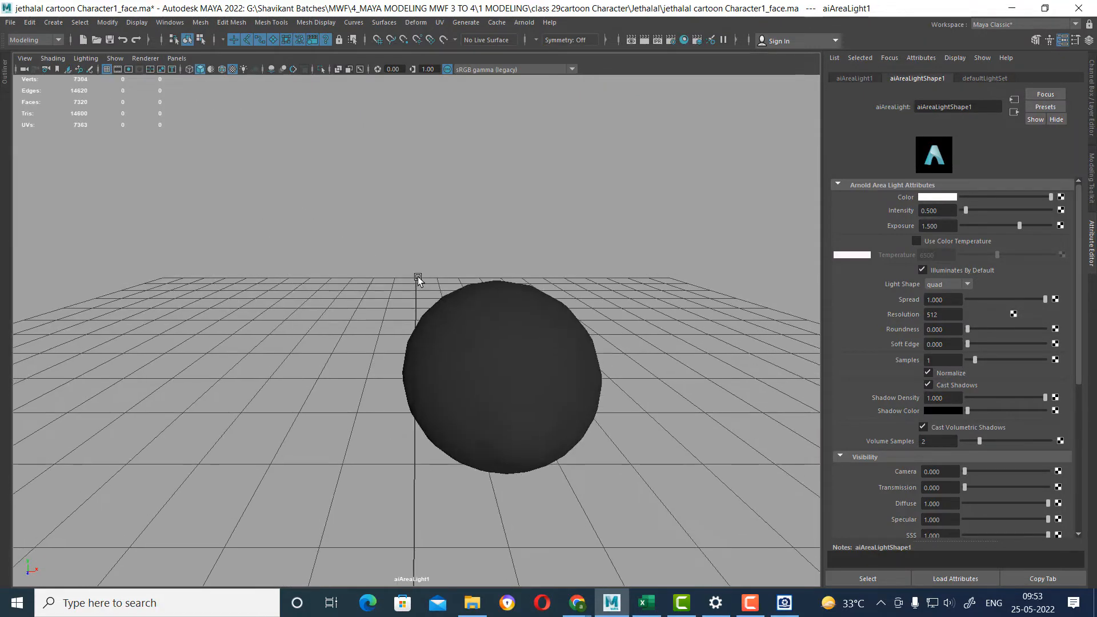
# Return to the perspective view, render the eyeball from the side under the repositioned light and close the render.
pyautogui.press('space')
pyautogui.moveTo(674, 368); pyautogui.dragTo(678, 323)
pyautogui.keyDown('alt'); pyautogui.moveTo(681, 254); pyautogui.dragTo(571, 326); pyautogui.keyUp('alt')
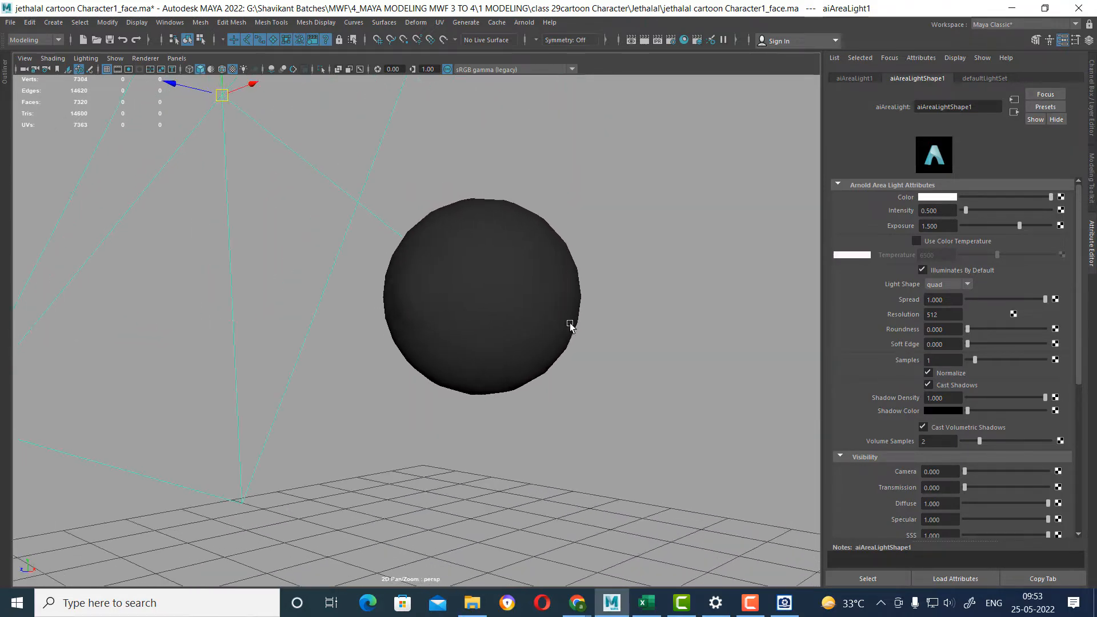
pyautogui.click(644, 40)
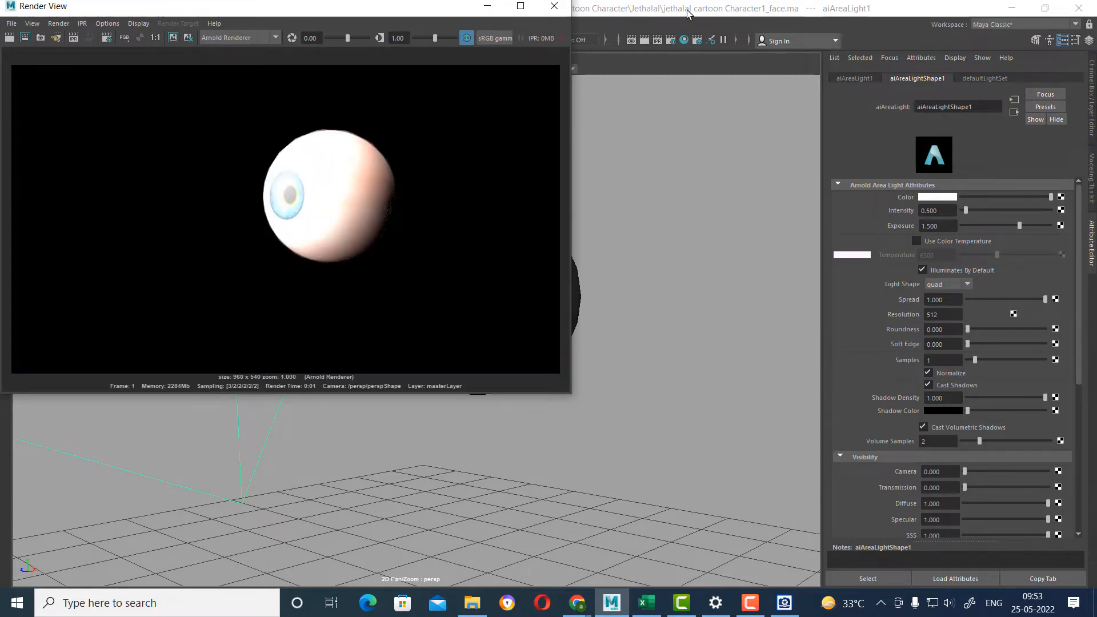
pyautogui.click(553, 6)
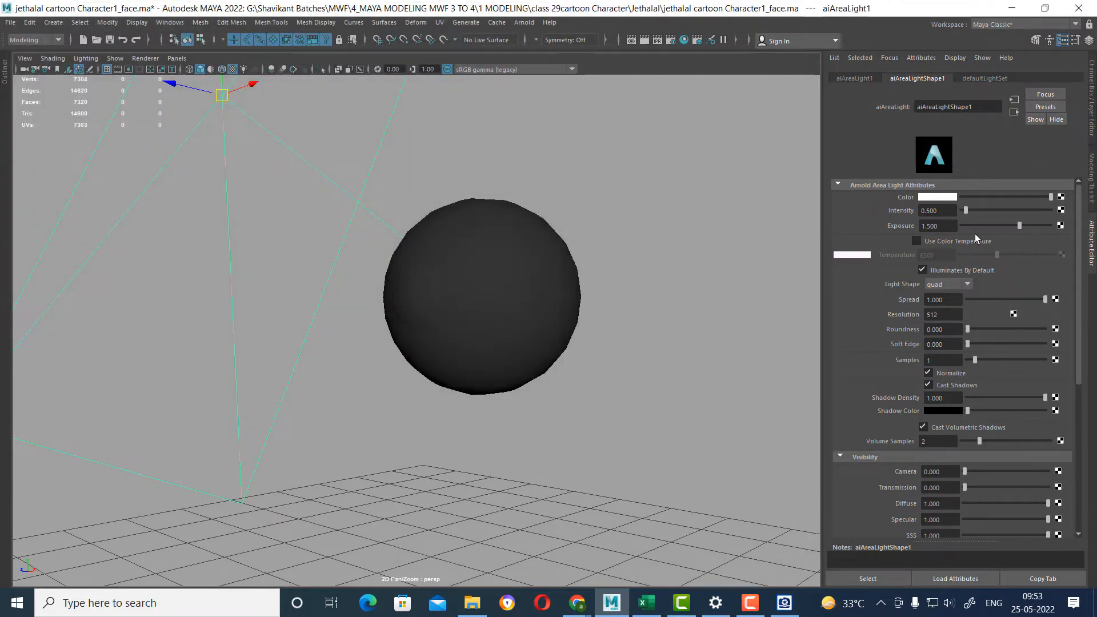
# Set the area light's exposure to 0.8 and render the eyeball from the side.
pyautogui.moveTo(951, 226); pyautogui.dragTo(803, 226)
pyautogui.press('Return')
pyautogui.click(644, 40)
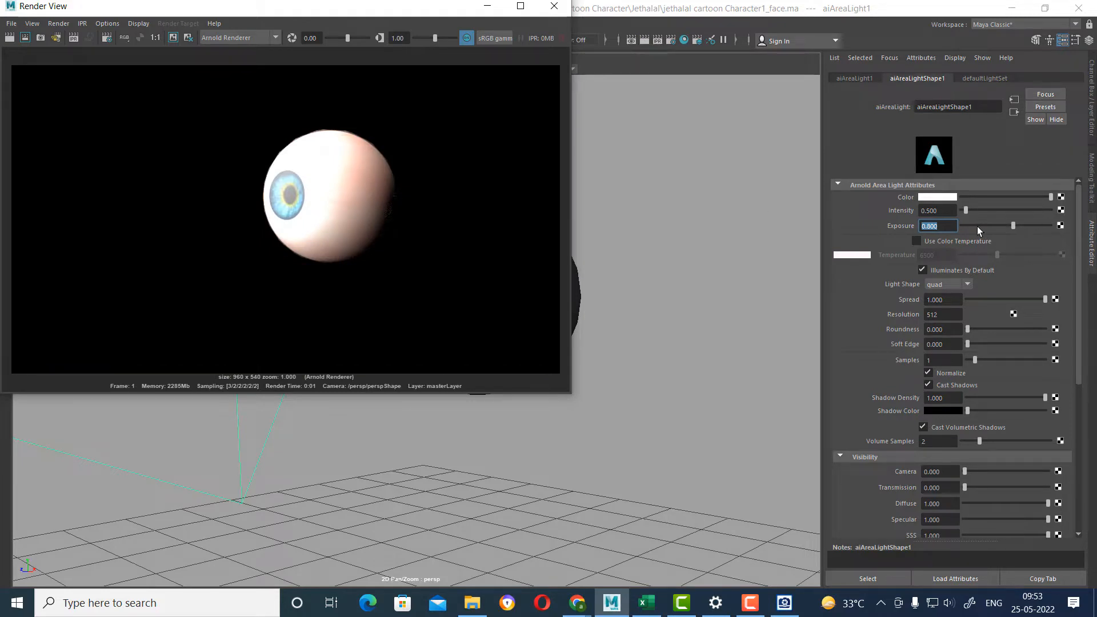
# Set the area light's intensity to 0.2, re-render the eyeball and close the render.
pyautogui.moveTo(952, 210); pyautogui.dragTo(854, 205)
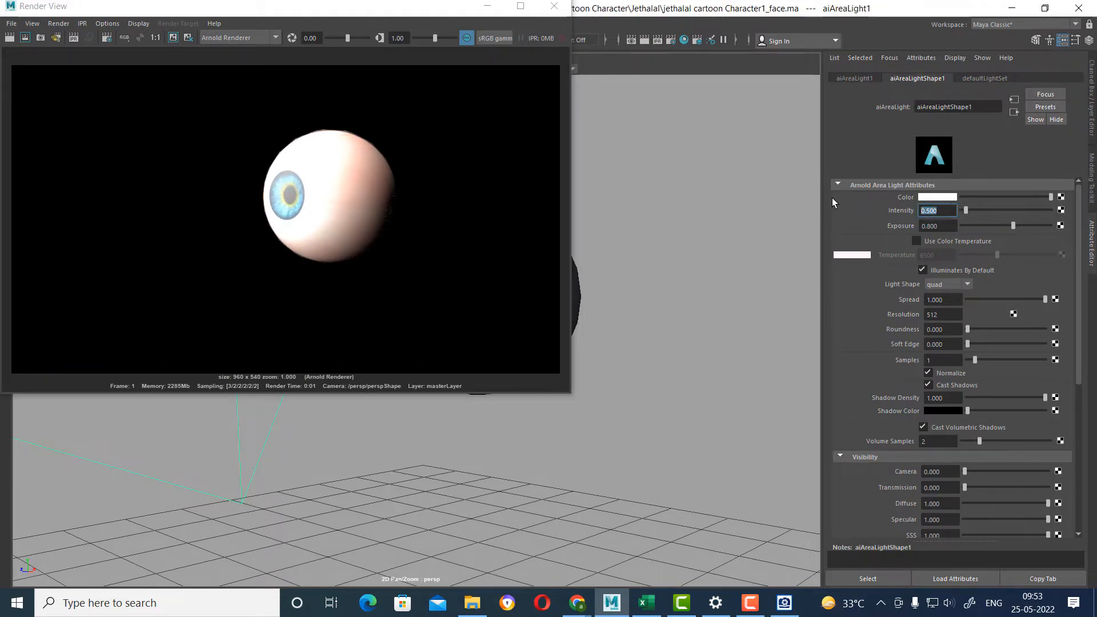
pyautogui.write('.2')
pyautogui.press('Return')
pyautogui.click(10, 38)
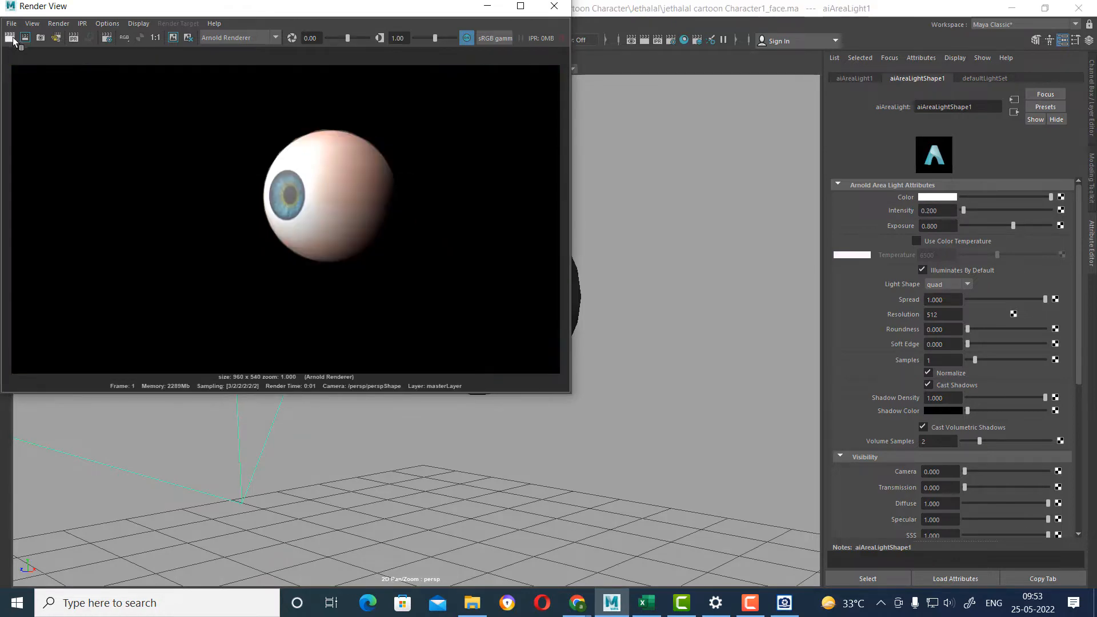
pyautogui.click(553, 6)
# Turn off Illuminates By Default for the area light, then test-render the eyeball and close the render.
pyautogui.click(487, 255)
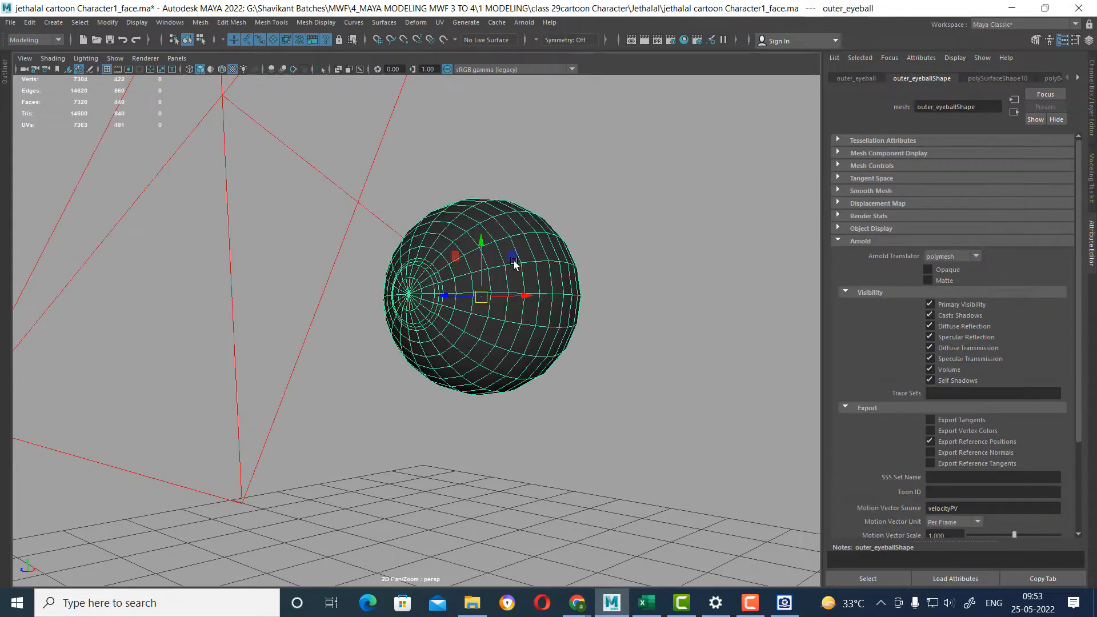
pyautogui.click(415, 146)
pyautogui.click(342, 187)
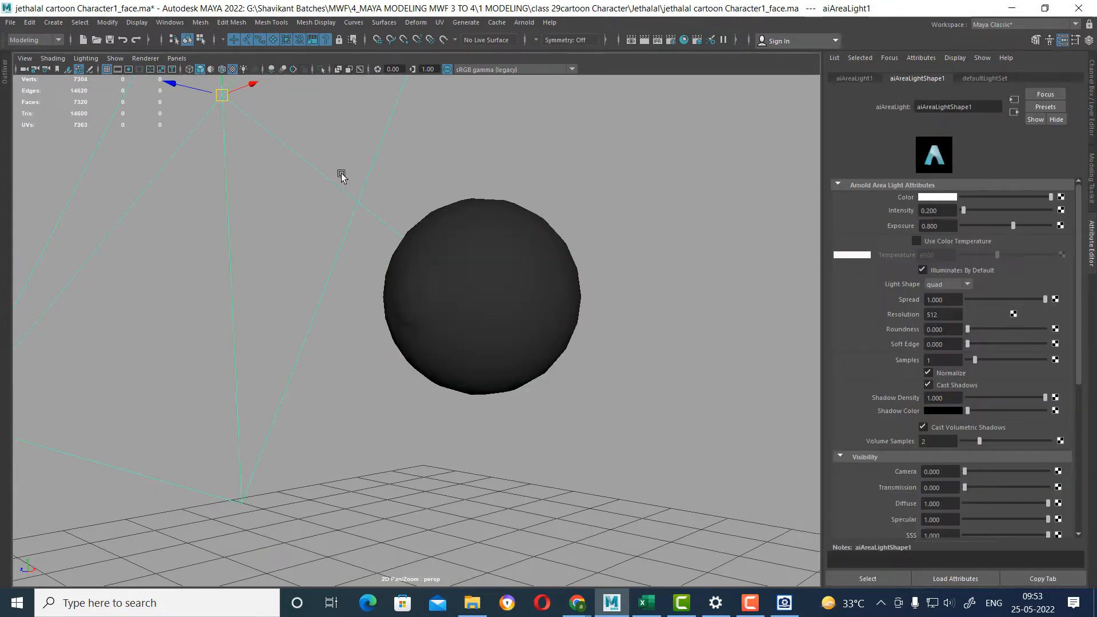
pyautogui.click(980, 269)
pyautogui.click(643, 41)
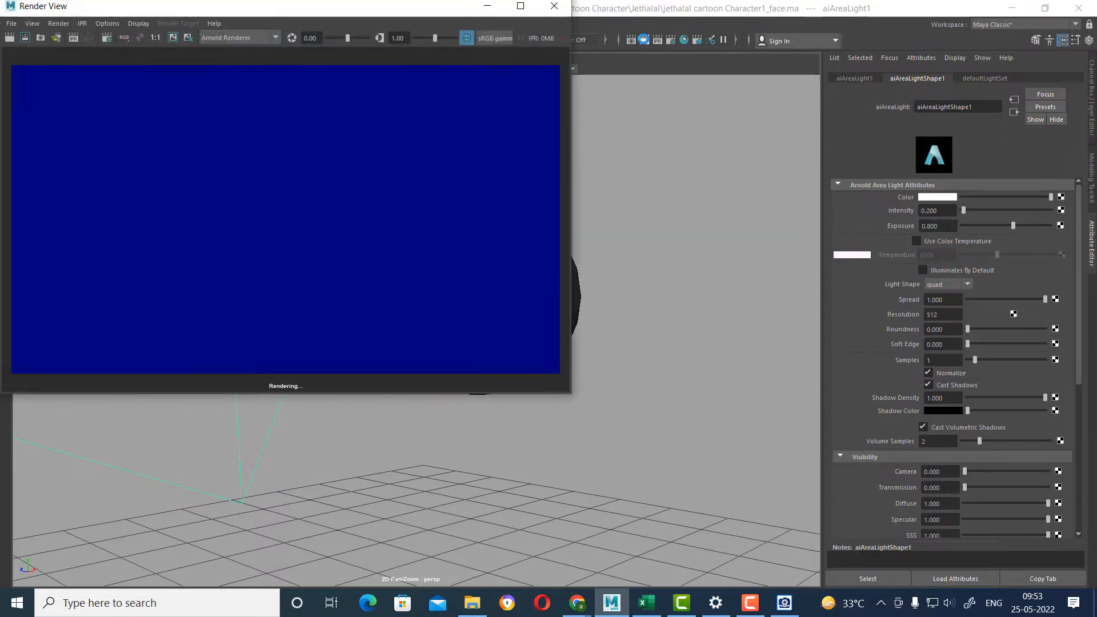
pyautogui.click(554, 6)
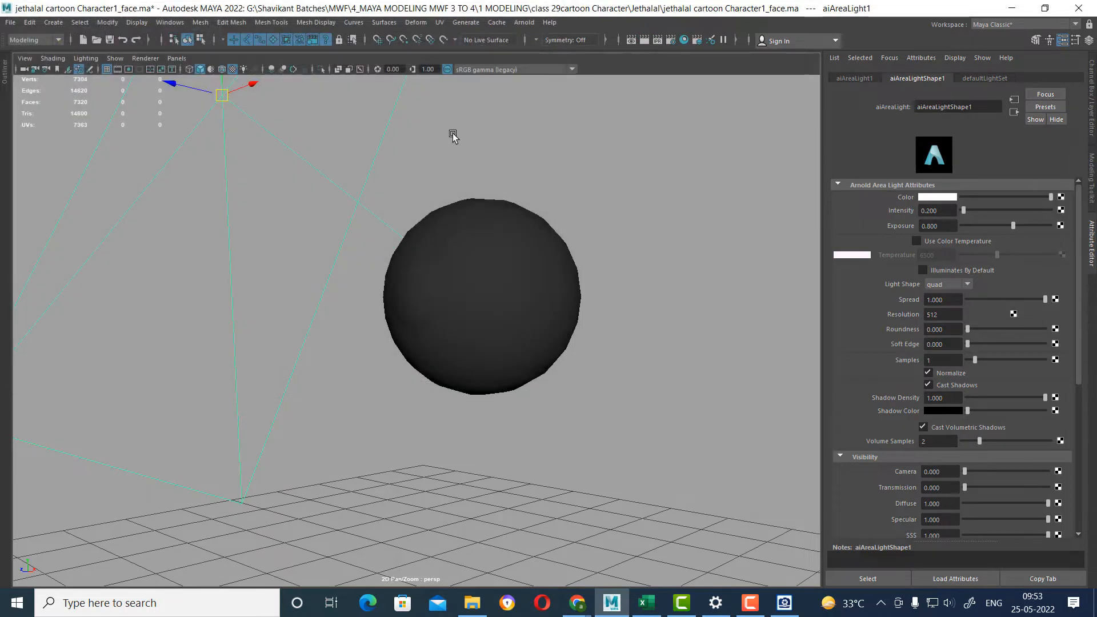
# Link the area light to the outer eyeball with Make Light Links from the Rendering menu set, then render and close the result.
pyautogui.click(446, 279)
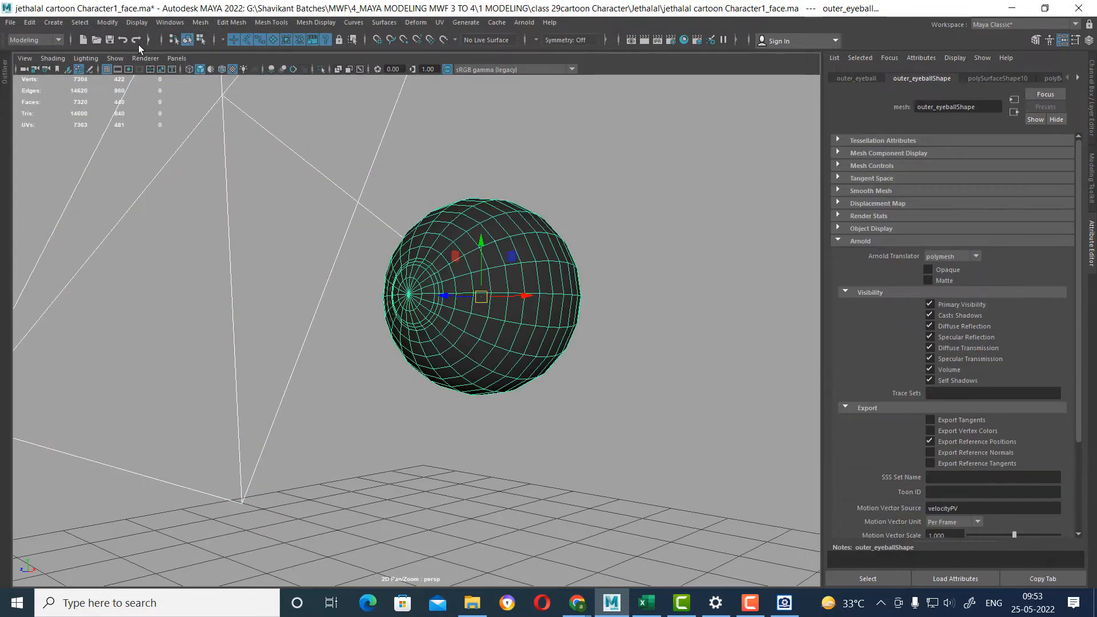
pyautogui.click(32, 42)
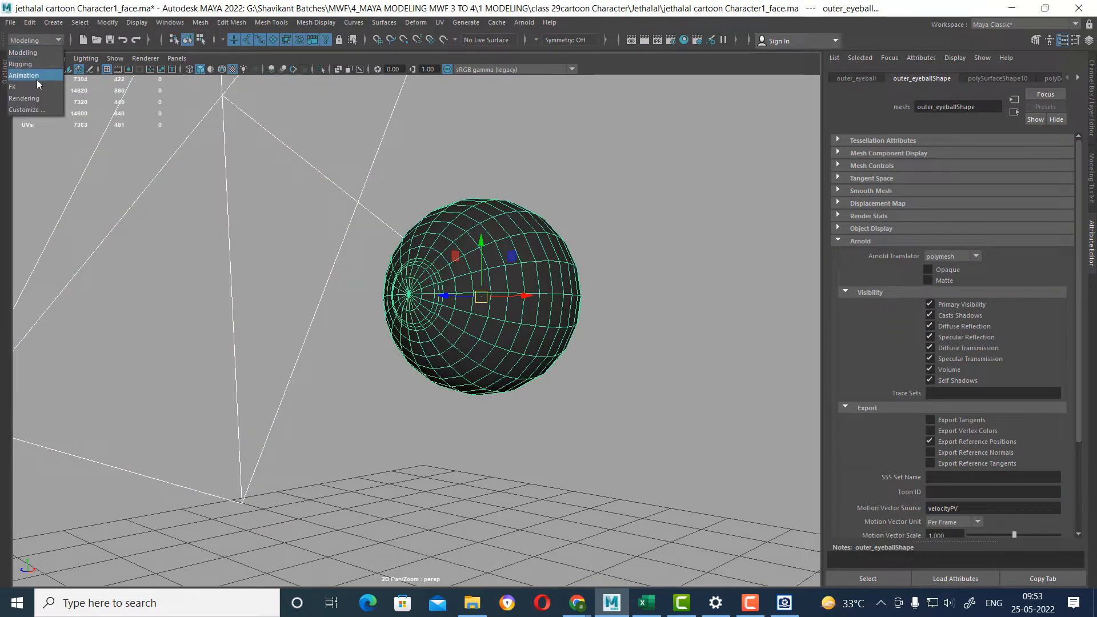
pyautogui.click(24, 98)
pyautogui.click(218, 22)
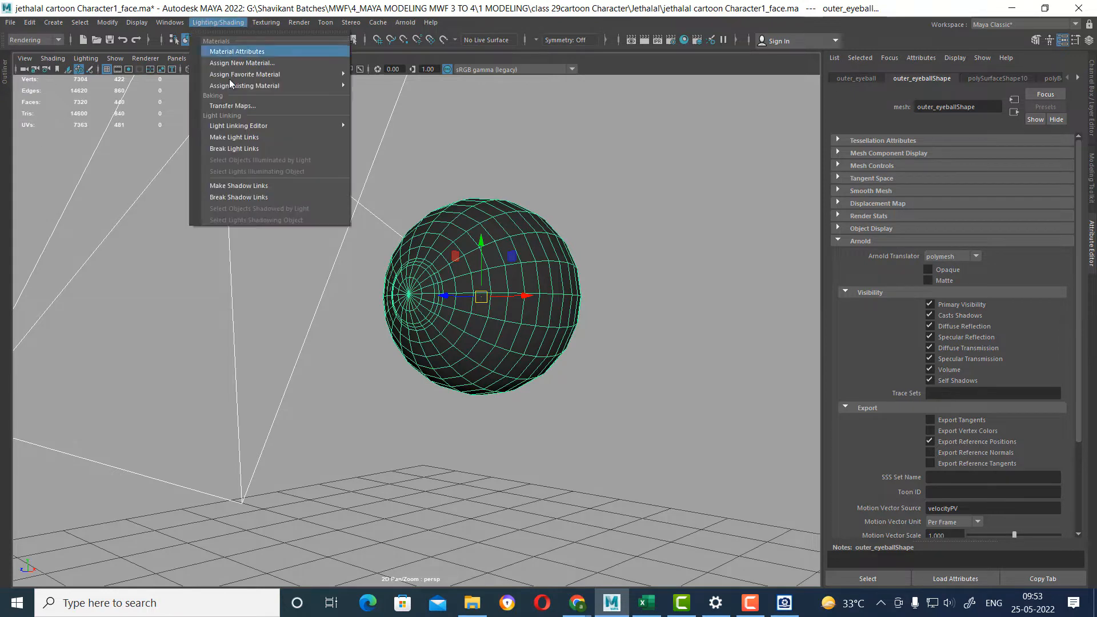
pyautogui.click(246, 137)
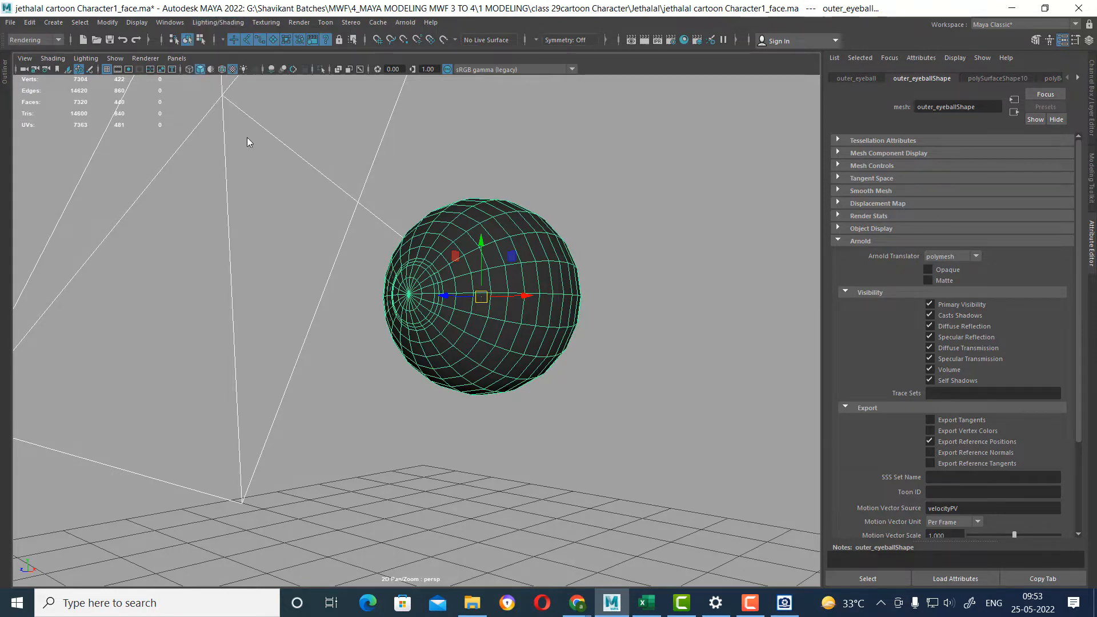
pyautogui.click(646, 40)
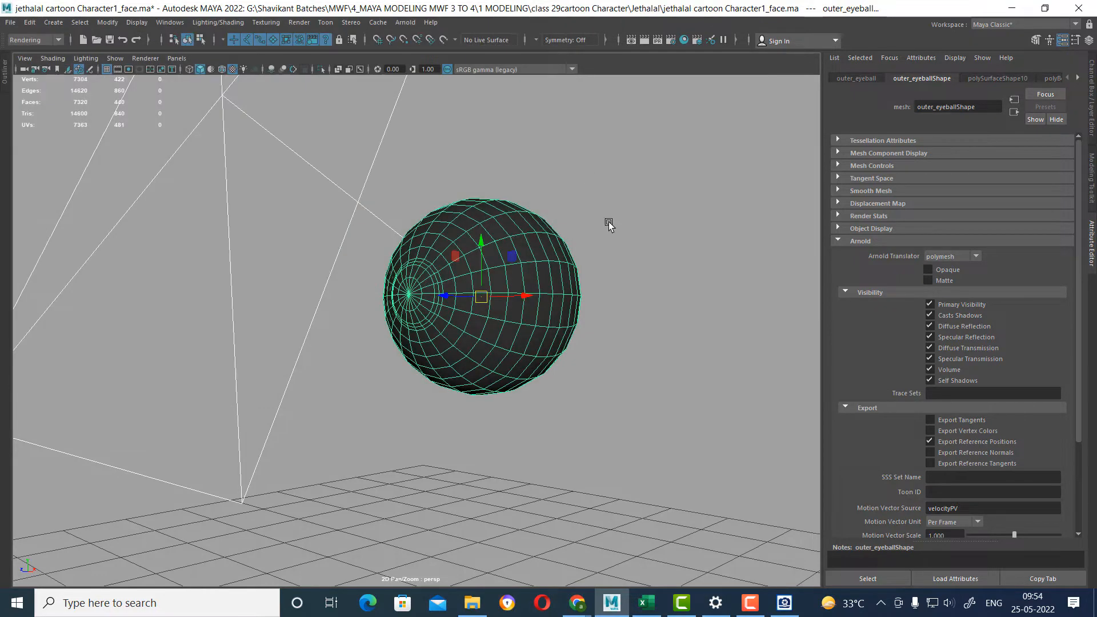
pyautogui.click(553, 6)
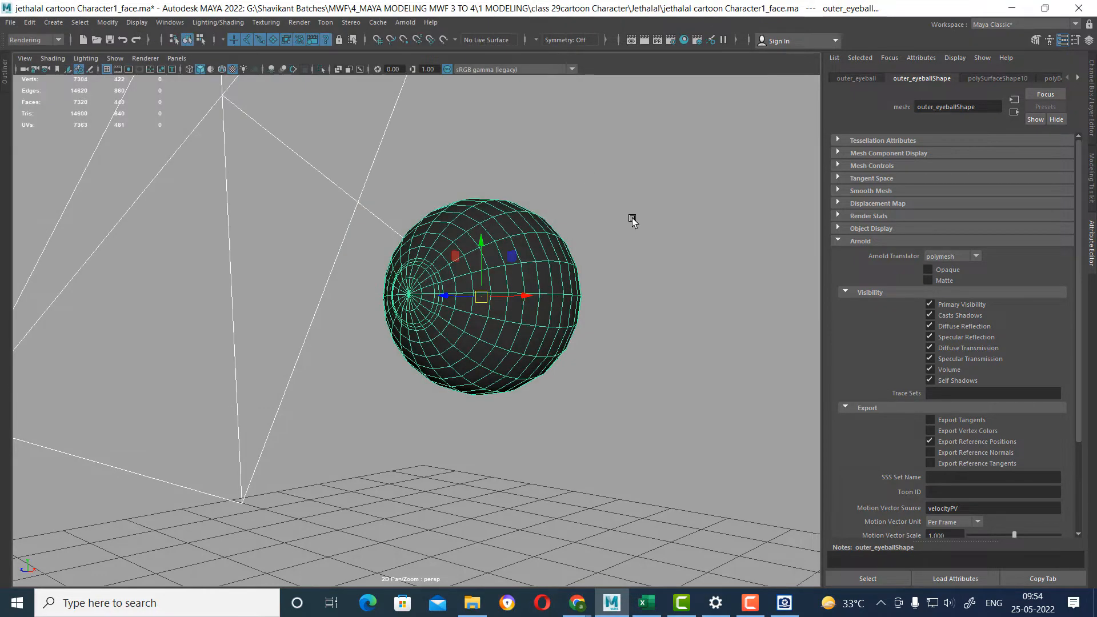
# Try an Arnold skydome light on the eyeball with a test render and close the render.
pyautogui.click(405, 22)
pyautogui.moveTo(491, 95)
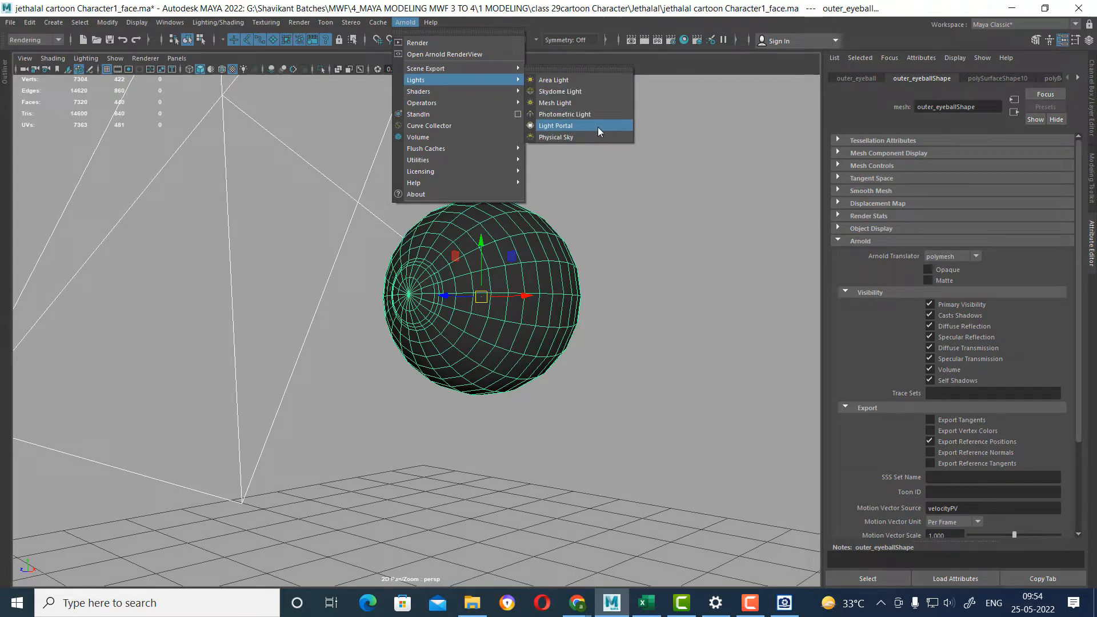
pyautogui.click(597, 92)
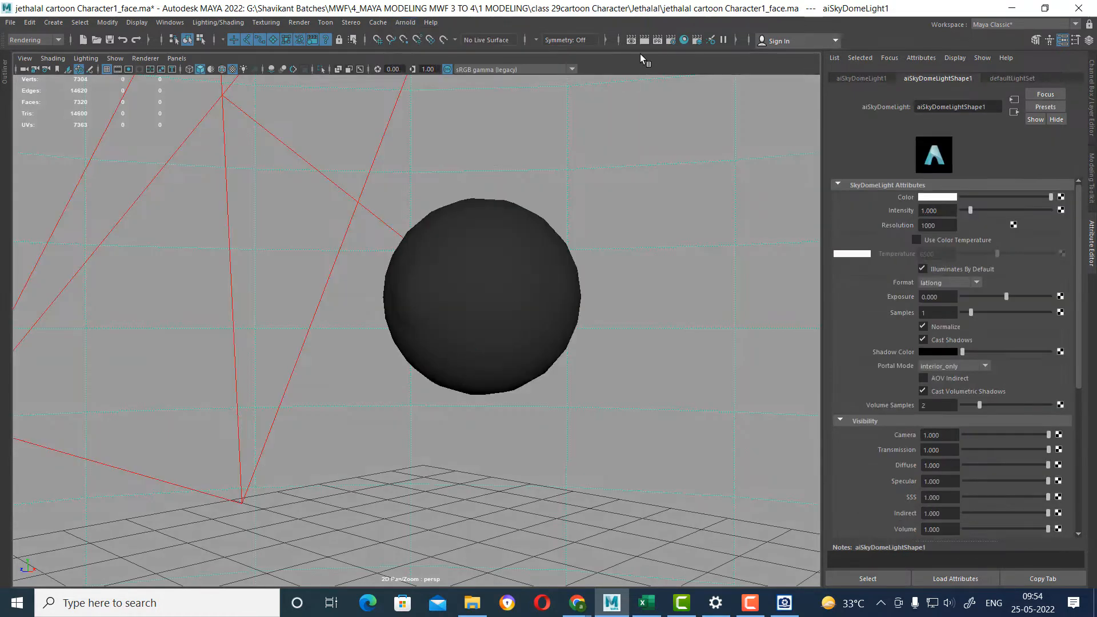
pyautogui.click(642, 39)
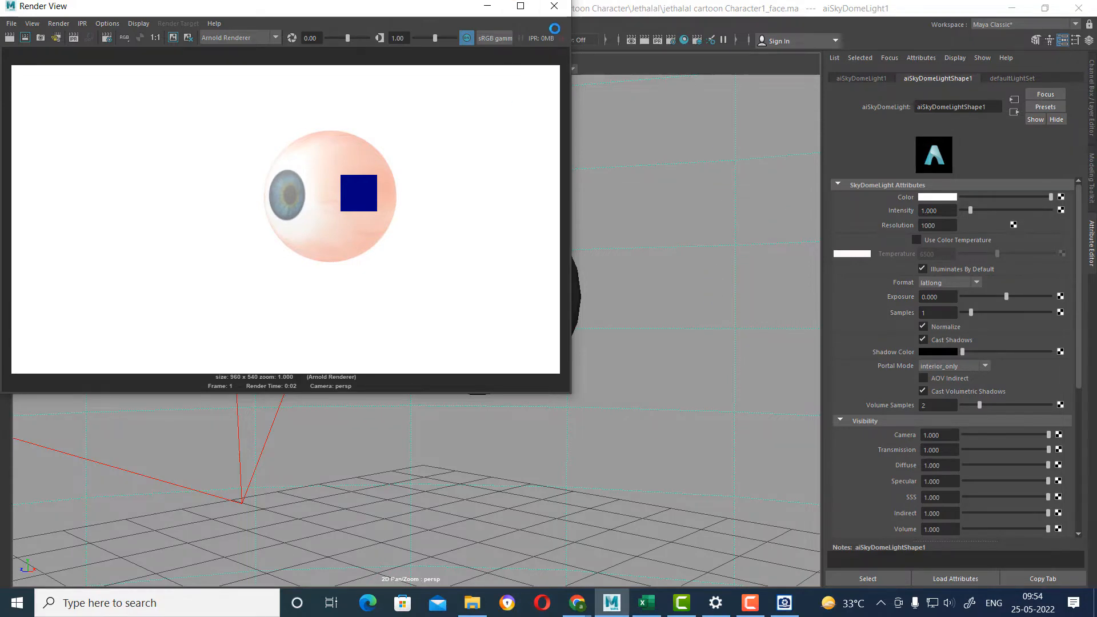
pyautogui.click(559, 8)
# Select the inner and outer eyeball meshes without the area light and group them.
pyautogui.scroll(-5, 593, 261)
pyautogui.keyDown('alt'); pyautogui.moveTo(593, 261); pyautogui.dragTo(555, 368); pyautogui.keyUp('alt')
pyautogui.scroll(3, 556, 367)
pyautogui.click(433, 321)
pyautogui.scroll(2, 548, 362)
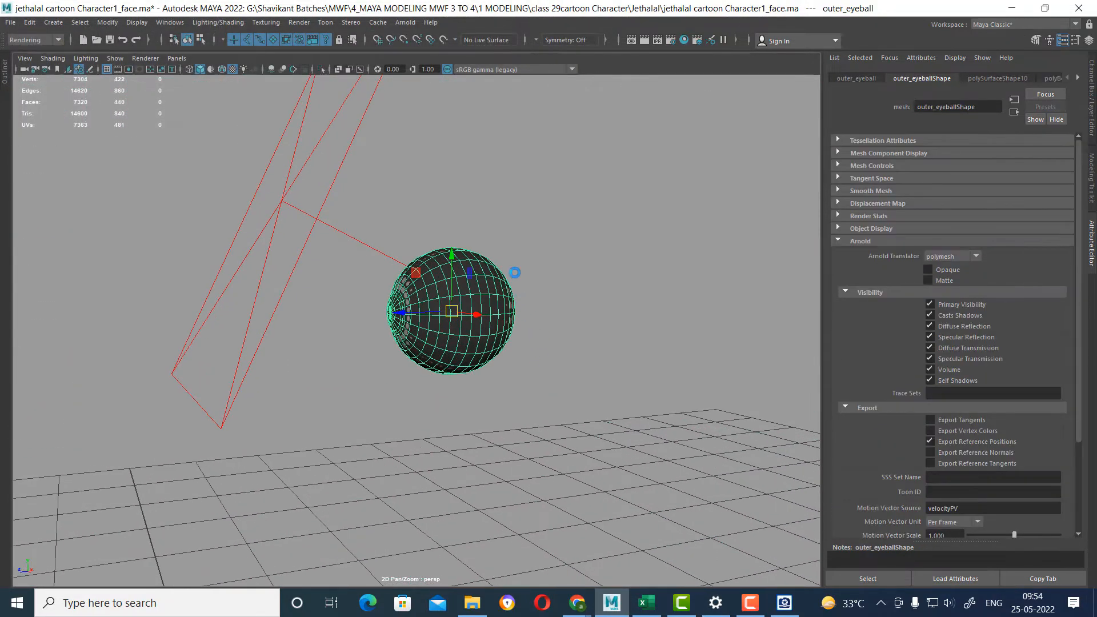
pyautogui.keyDown('alt'); pyautogui.moveTo(515, 273); pyautogui.dragTo(521, 292); pyautogui.keyUp('alt')
pyautogui.moveTo(456, 322); pyautogui.dragTo(421, 348)
pyautogui.moveTo(513, 351)
pyautogui.keyDown('alt'); pyautogui.mouseDown()
pyautogui.moveTo(543, 362)
pyautogui.moveTo(530, 358)
pyautogui.mouseUp(); pyautogui.keyUp('alt')
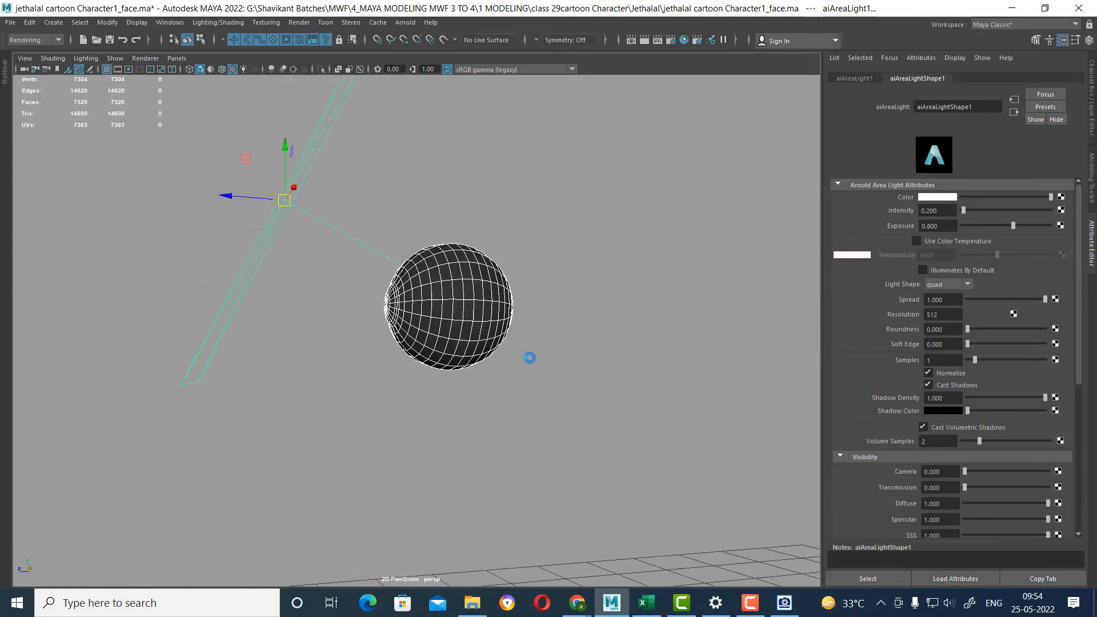
pyautogui.keyDown('ctrl'); pyautogui.moveTo(326, 208); pyautogui.dragTo(296, 279); pyautogui.keyUp('ctrl')
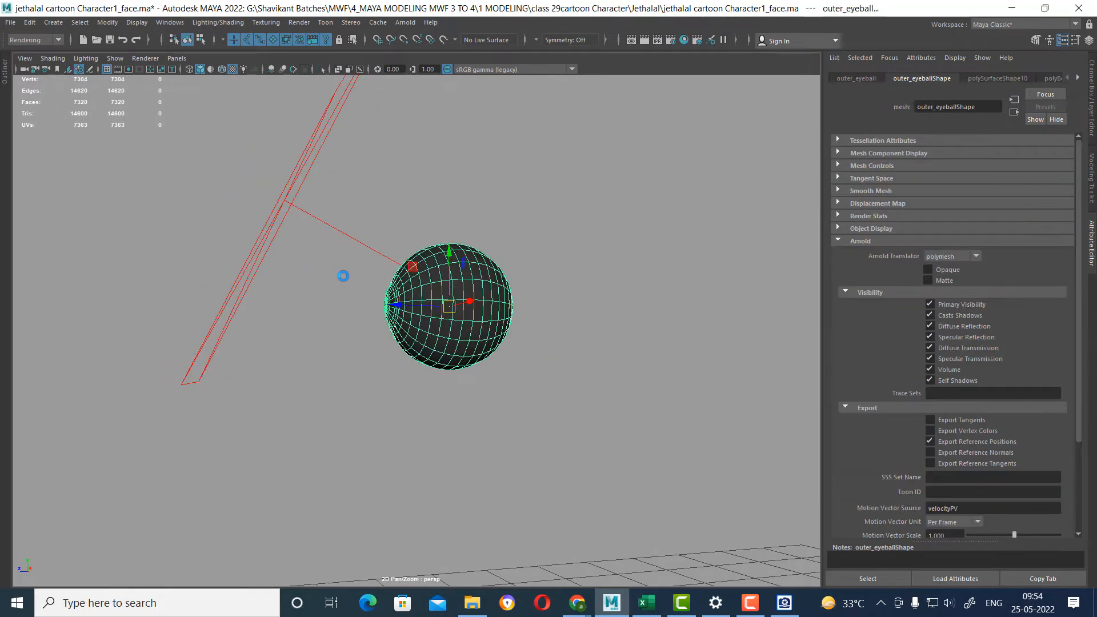
pyautogui.hotkey('ctrl', 'g')
# Return to the perspective view and unhide all scene objects, including the head and the reference drawings.
pyautogui.press('space')
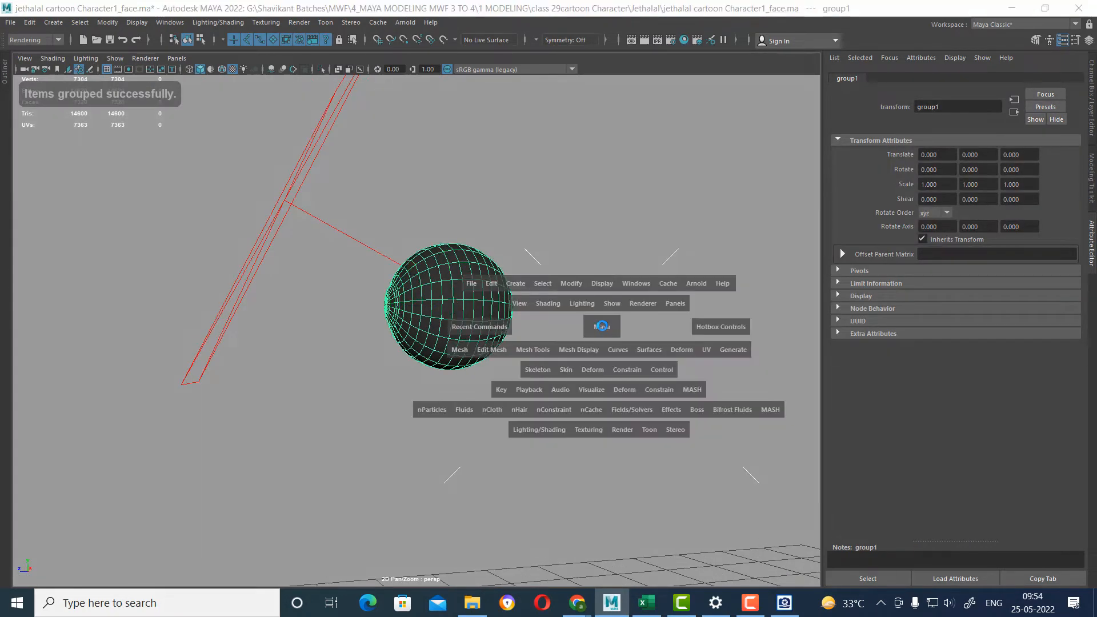
pyautogui.moveTo(600, 320); pyautogui.dragTo(520, 294)
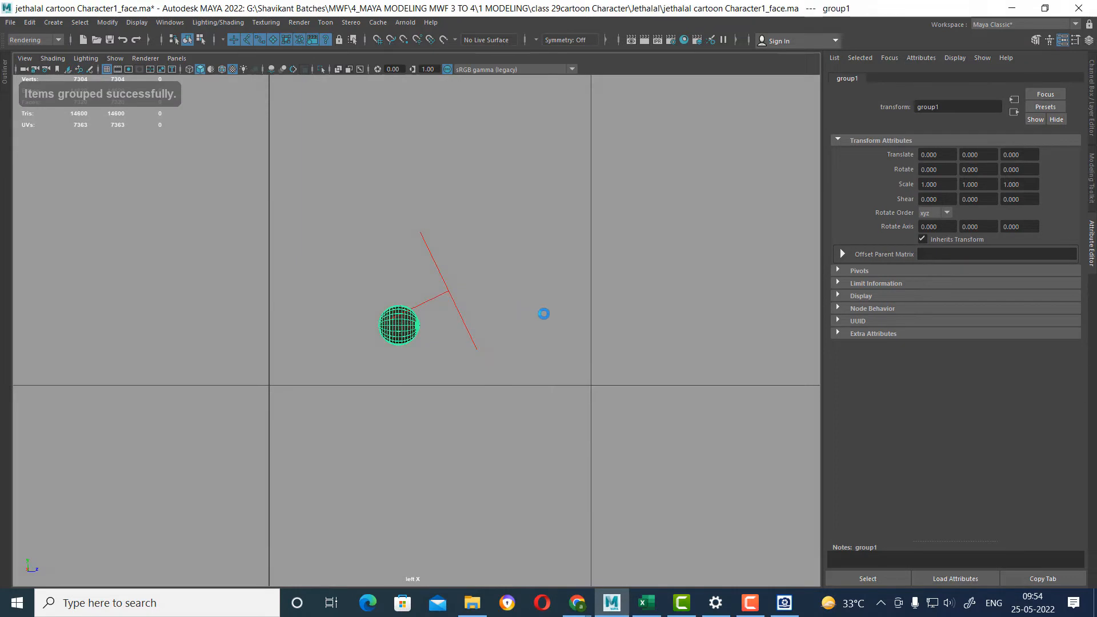
pyautogui.press('space')
pyautogui.press('f')
pyautogui.scroll(-2, 480, 251)
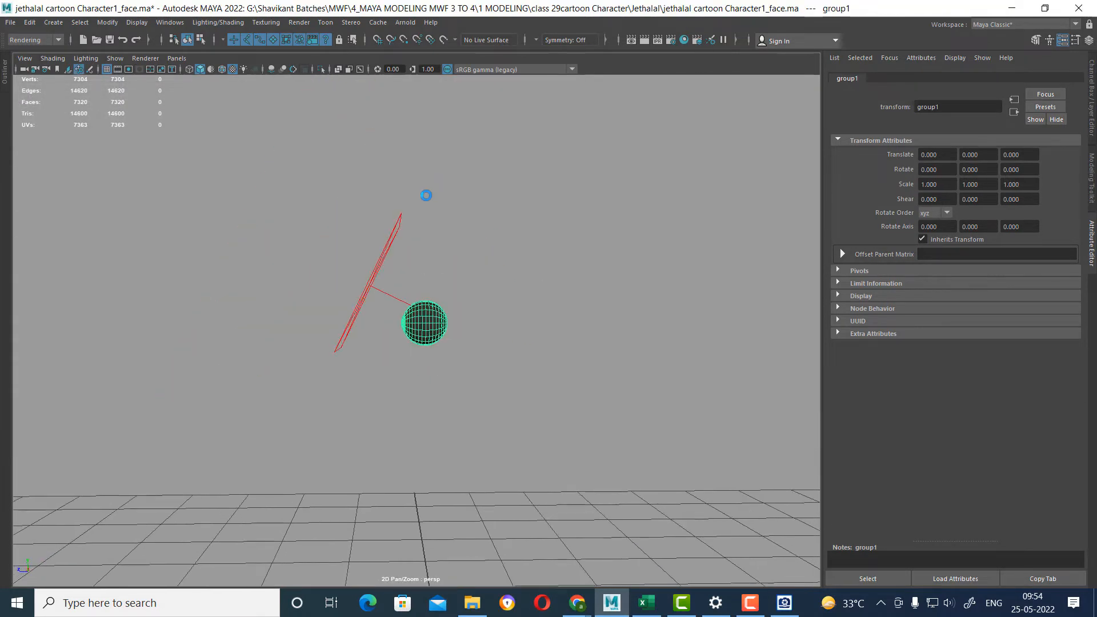
pyautogui.keyDown('alt'); pyautogui.moveTo(425, 195); pyautogui.dragTo(365, 161); pyautogui.keyUp('alt')
pyautogui.click(137, 22)
pyautogui.moveTo(171, 83)
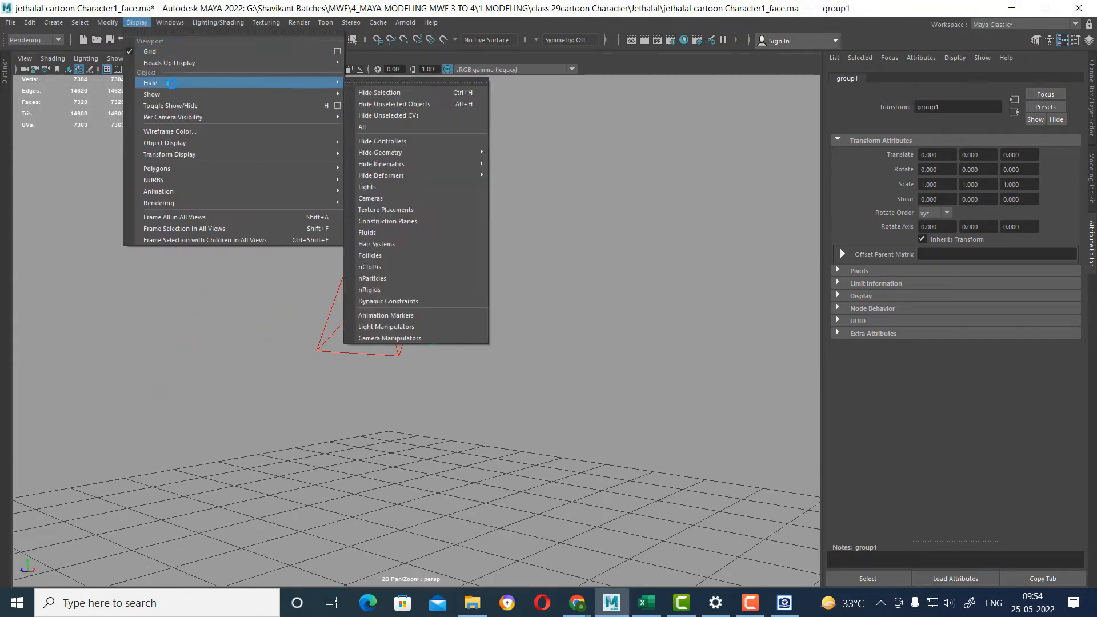
pyautogui.click(381, 140)
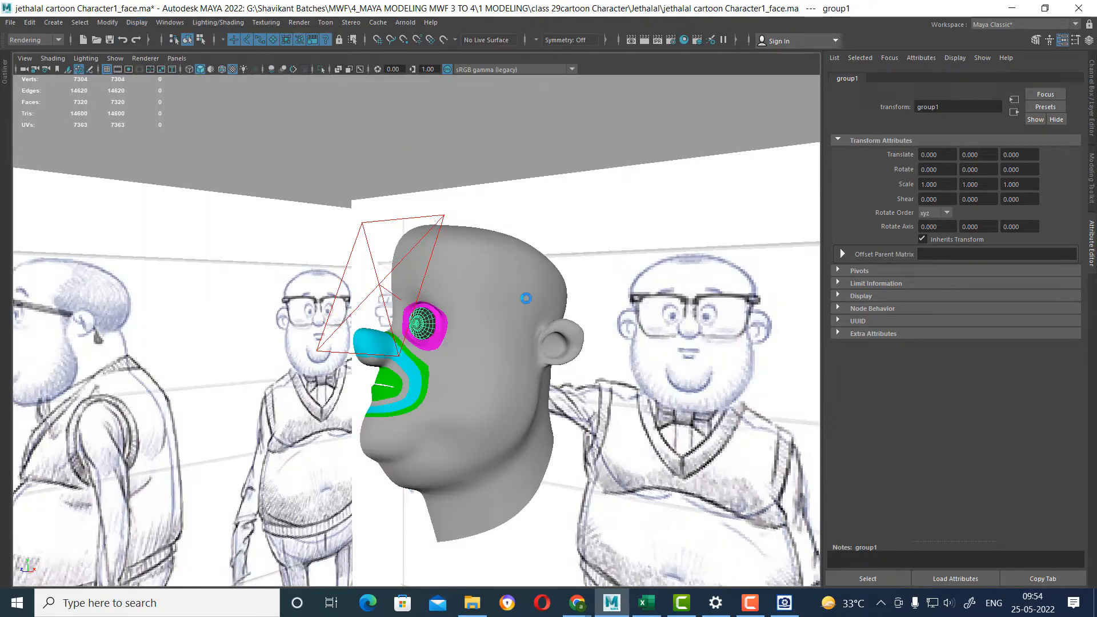
# In the front view, snap the half head's pivot to a vertex on its vertical centre line.
pyautogui.keyDown('alt'); pyautogui.moveTo(526, 298); pyautogui.dragTo(514, 387); pyautogui.keyUp('alt')
pyautogui.click(445, 311)
pyautogui.scroll(3, 526, 368)
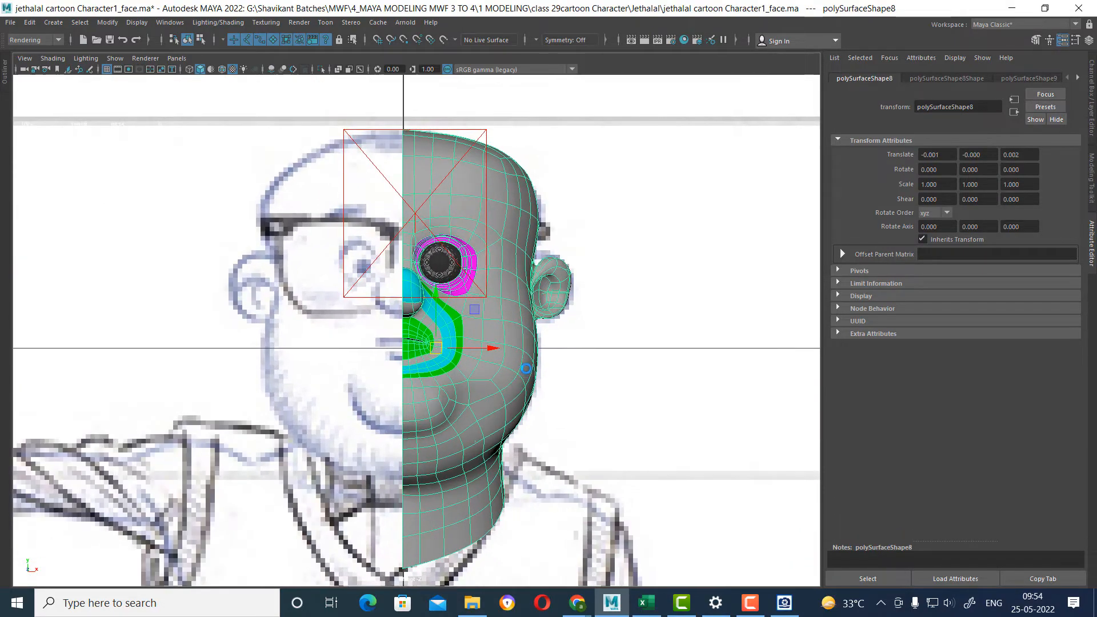
pyautogui.scroll(3, 501, 350)
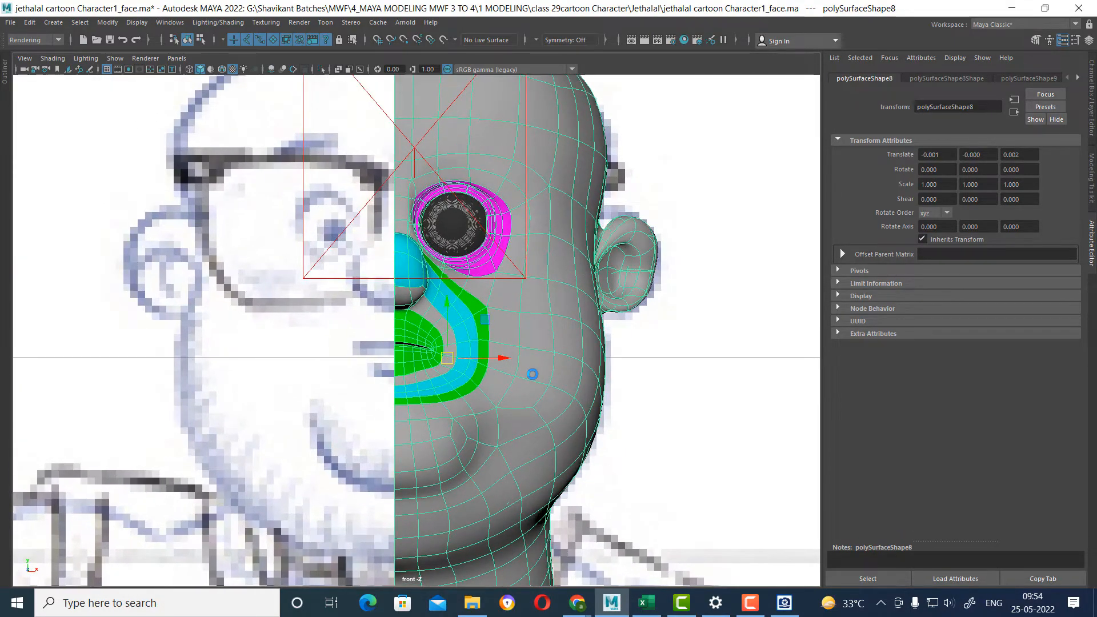
pyautogui.scroll(-3, 532, 375)
pyautogui.scroll(5, 508, 455)
pyautogui.press('d')
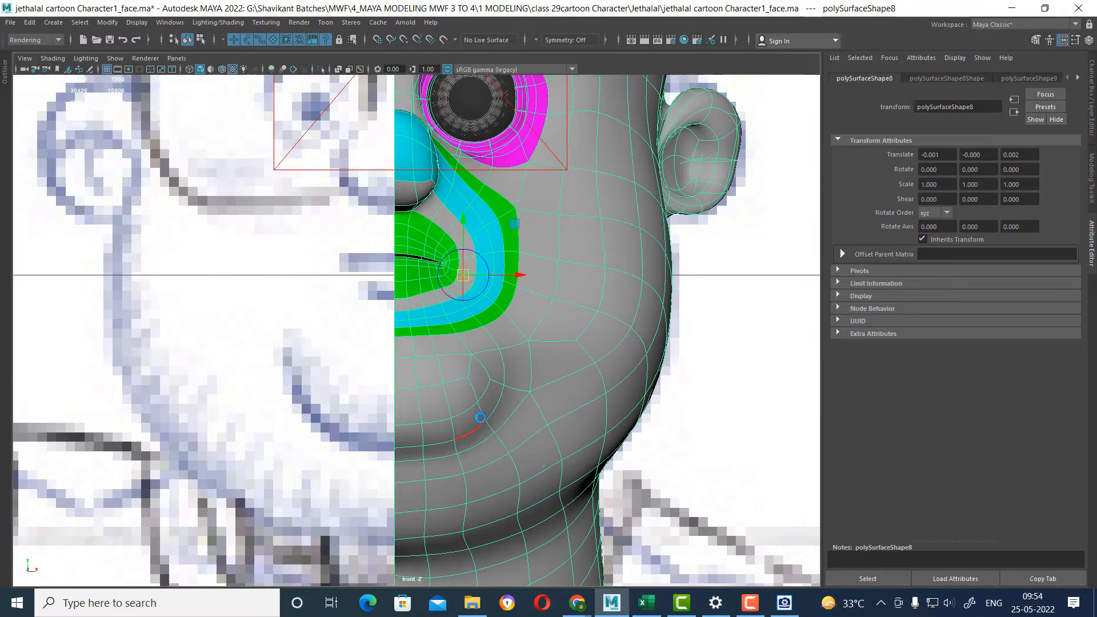
pyautogui.press('v')
pyautogui.click(395, 359)
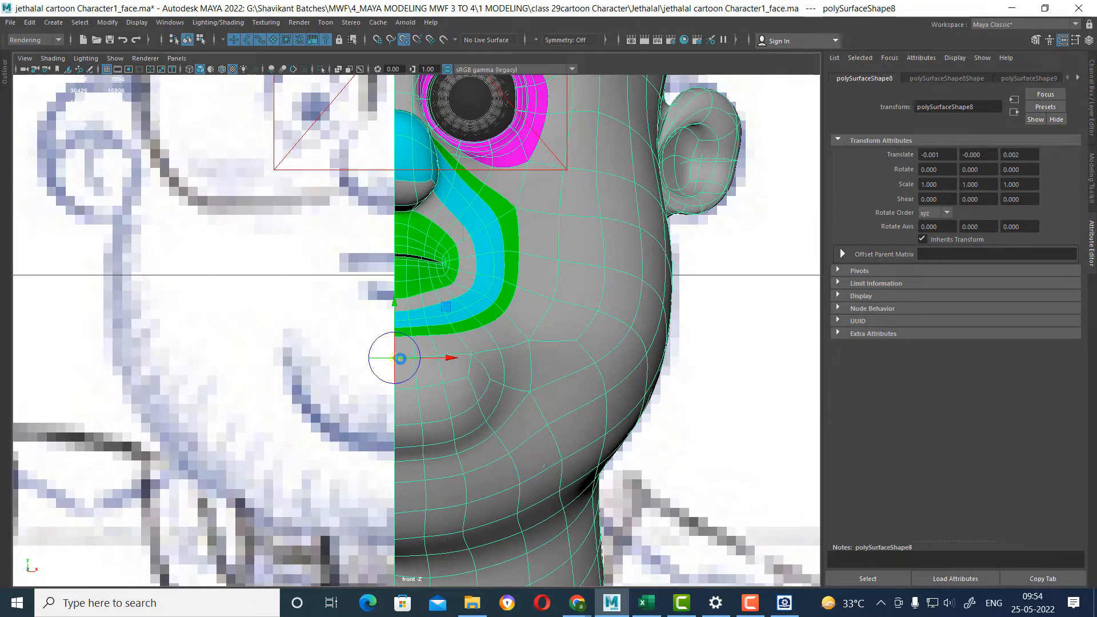
pyautogui.scroll(-10, 546, 349)
pyautogui.keyDown('alt'); pyautogui.moveTo(533, 355); pyautogui.dragTo(559, 441, button='right'); pyautogui.keyUp('alt')
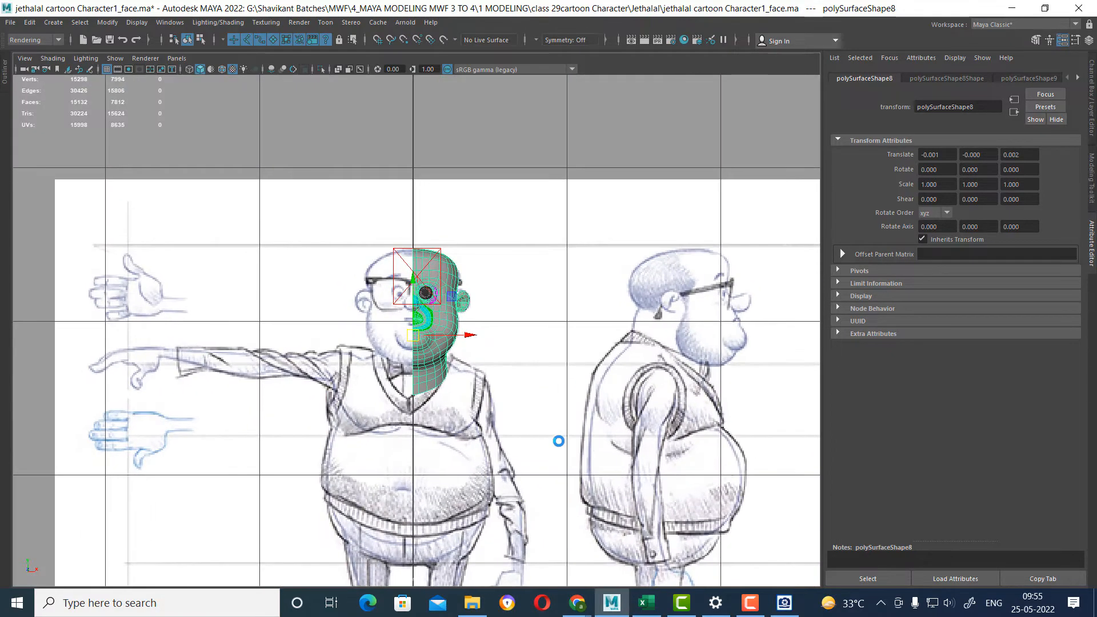
# Return to the perspective view and switch to the Modeling menu set.
pyautogui.press('space')
pyautogui.moveTo(558, 403); pyautogui.dragTo(567, 220)
pyautogui.keyDown('alt'); pyautogui.moveTo(585, 246); pyautogui.dragTo(535, 277); pyautogui.keyUp('alt')
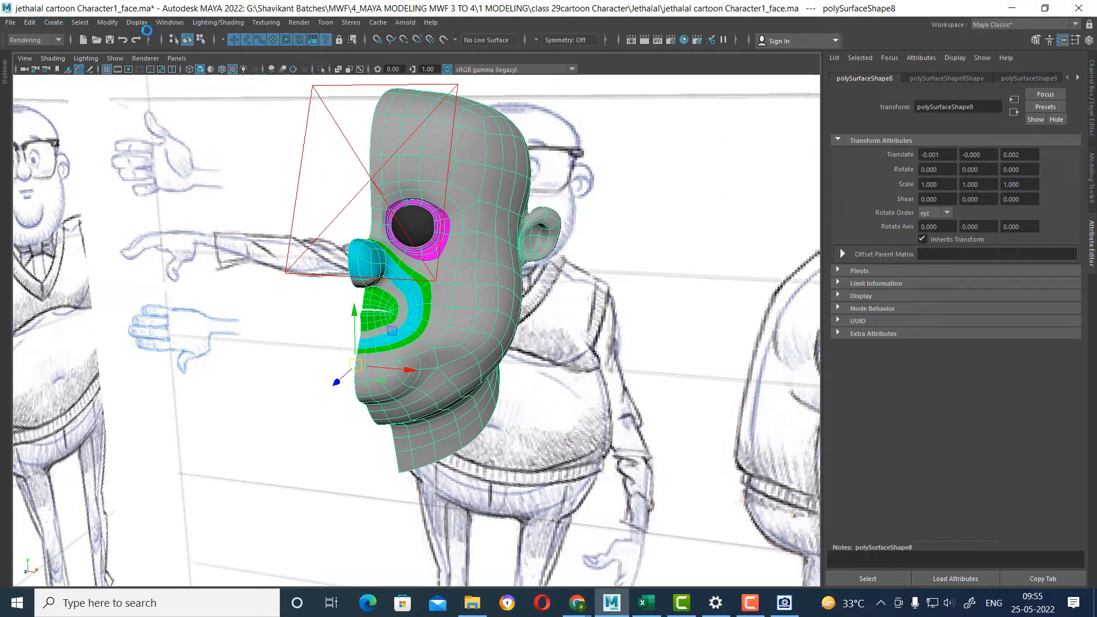
pyautogui.click(107, 21)
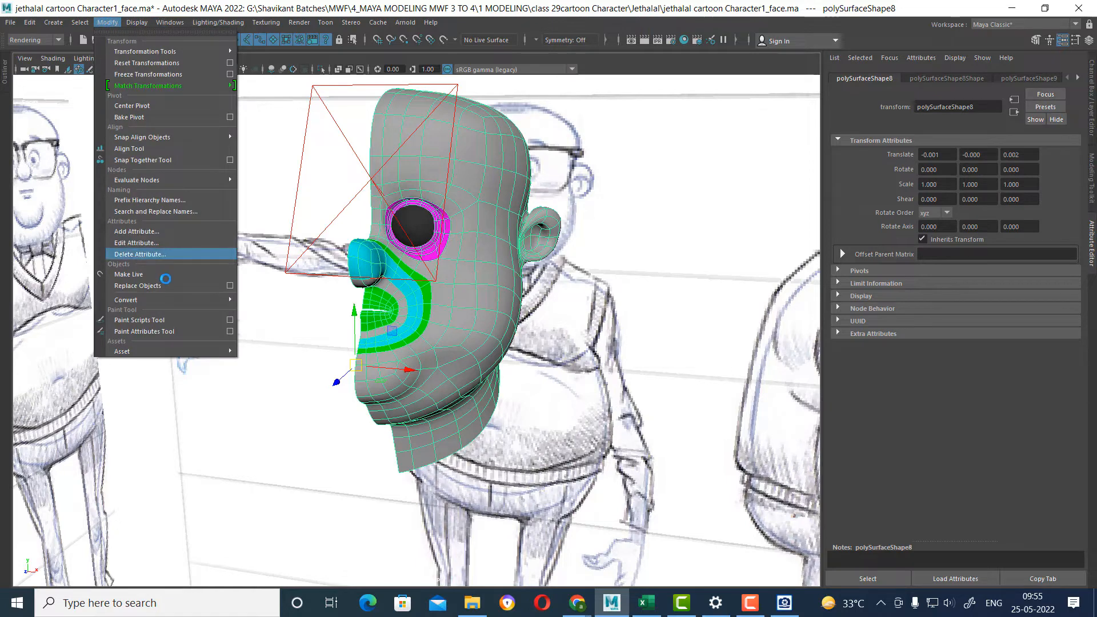
pyautogui.moveTo(166, 21)
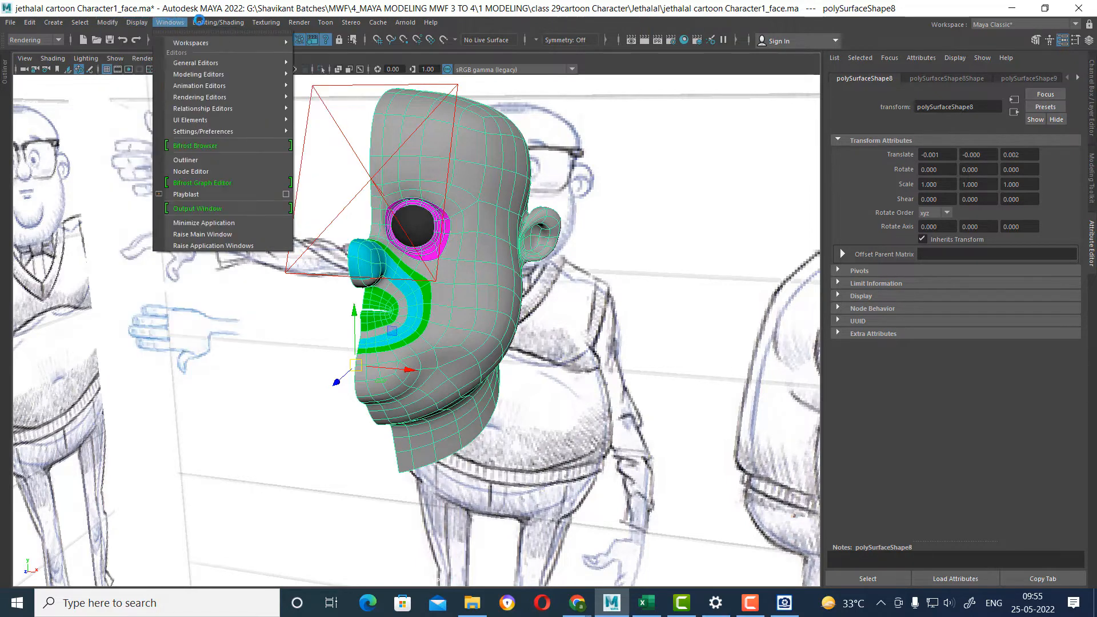
pyautogui.moveTo(38, 4)
pyautogui.click(34, 39)
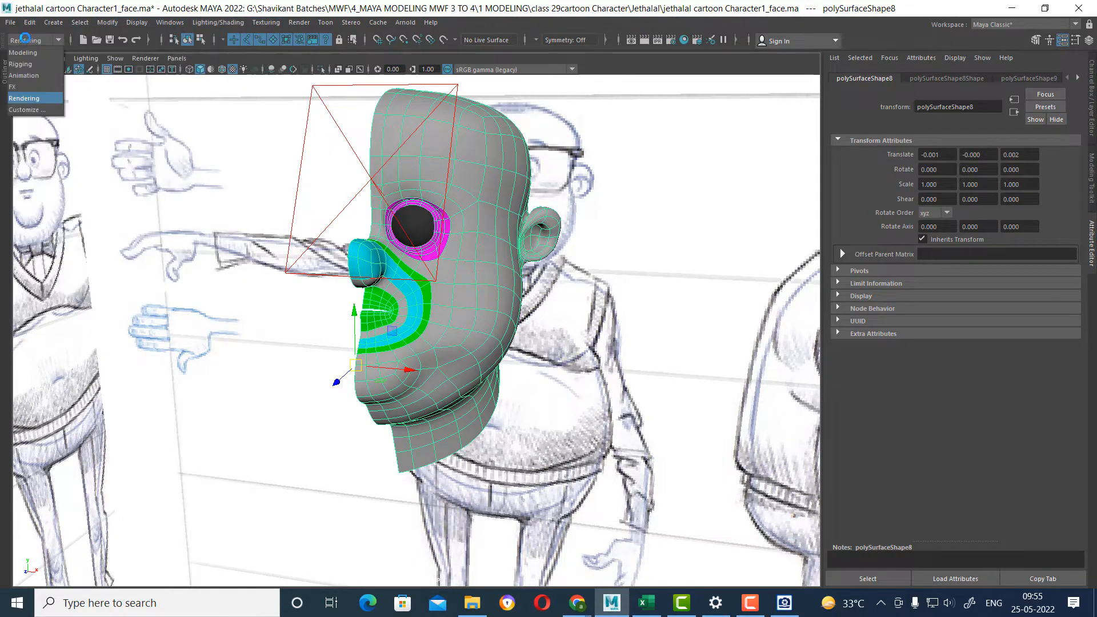
pyautogui.click(32, 53)
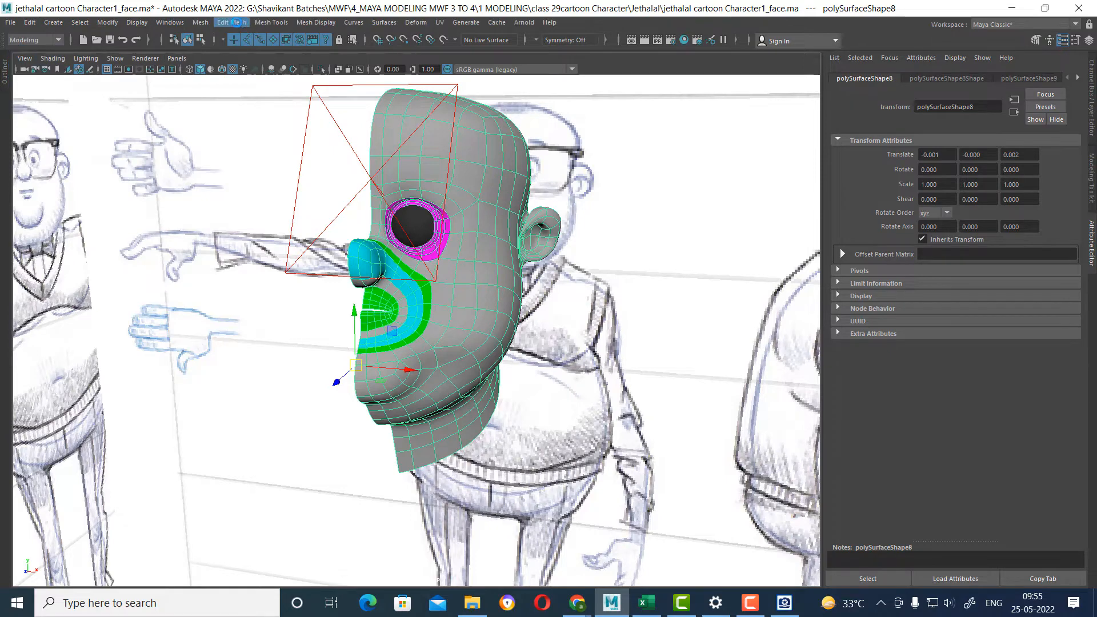
# Try to mirror the half head across the world X axis in the negative direction with Cut Geometry and Merge border vertices.
pyautogui.click(231, 23)
pyautogui.moveTo(200, 22)
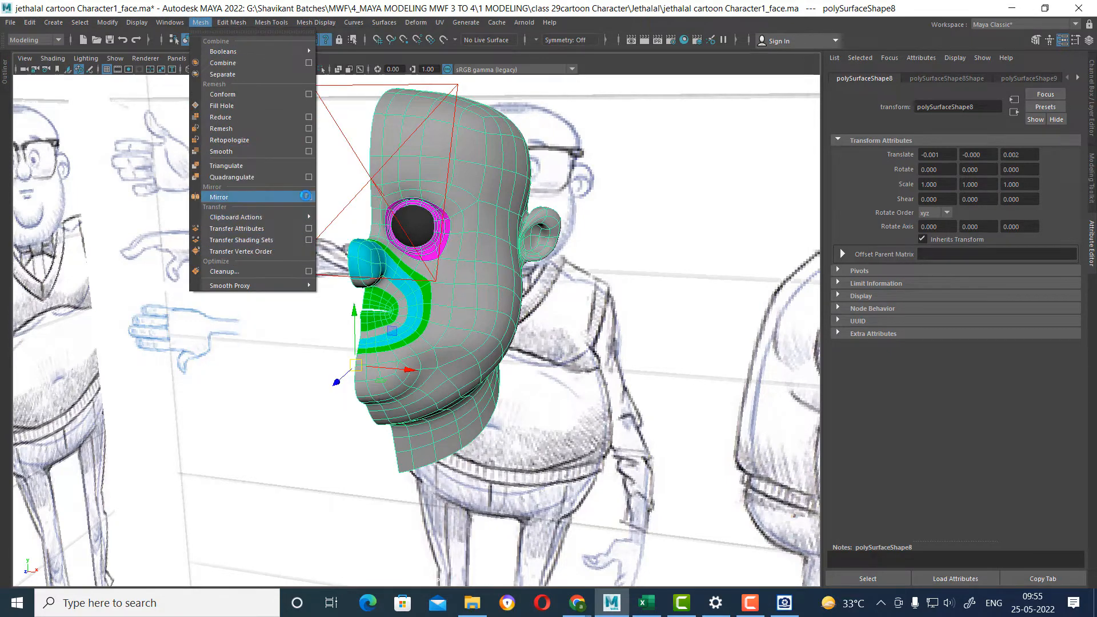
pyautogui.click(309, 197)
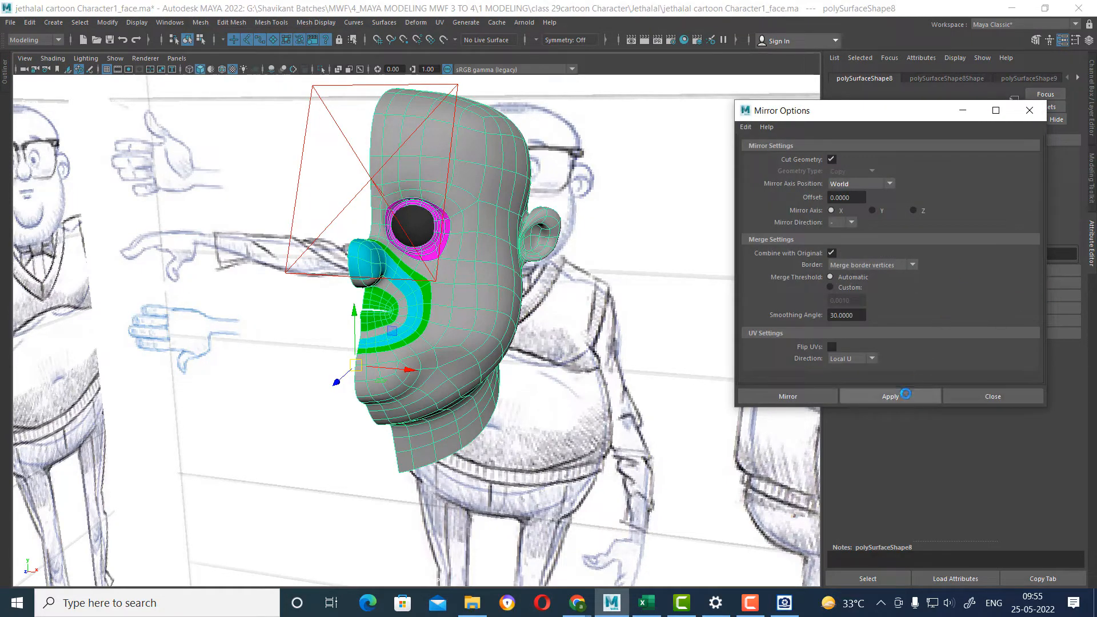
pyautogui.click(901, 396)
pyautogui.keyDown('alt'); pyautogui.moveTo(526, 354); pyautogui.dragTo(543, 466); pyautogui.keyUp('alt')
pyautogui.keyDown('alt'); pyautogui.moveTo(543, 467); pyautogui.dragTo(272, 228, button='right'); pyautogui.keyUp('alt')
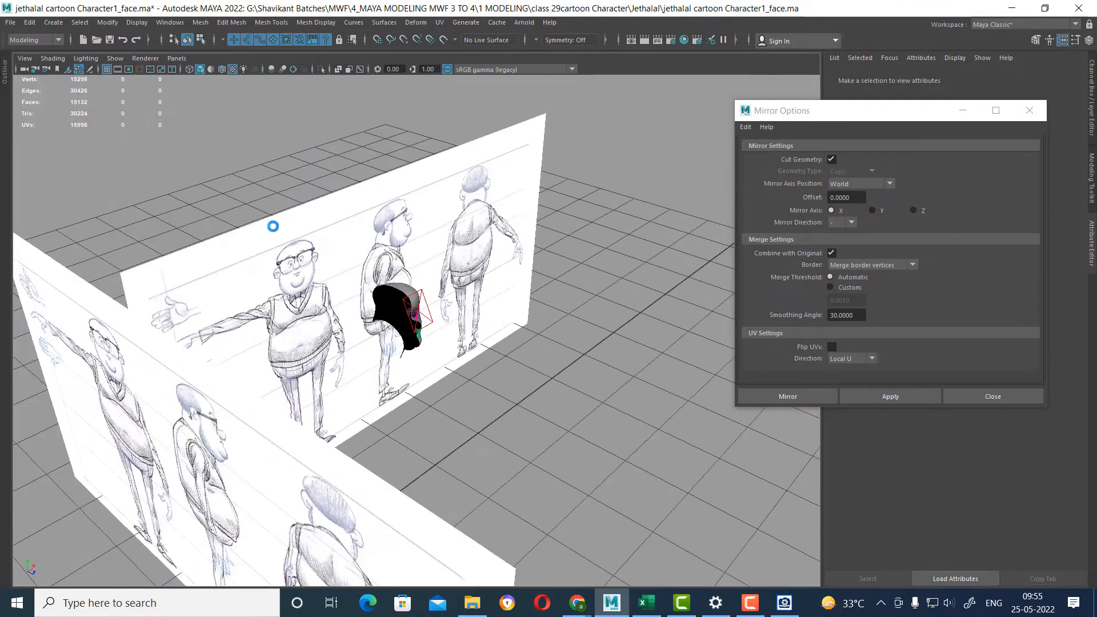
pyautogui.keyDown('alt'); pyautogui.moveTo(394, 463); pyautogui.dragTo(318, 394); pyautogui.keyUp('alt')
pyautogui.keyDown('alt'); pyautogui.moveTo(318, 395); pyautogui.dragTo(520, 444, button='right'); pyautogui.keyUp('alt')
pyautogui.keyDown('alt'); pyautogui.moveTo(530, 444); pyautogui.dragTo(557, 449); pyautogui.keyUp('alt')
pyautogui.keyDown('alt'); pyautogui.moveTo(417, 408); pyautogui.dragTo(454, 420, button='right'); pyautogui.keyUp('alt')
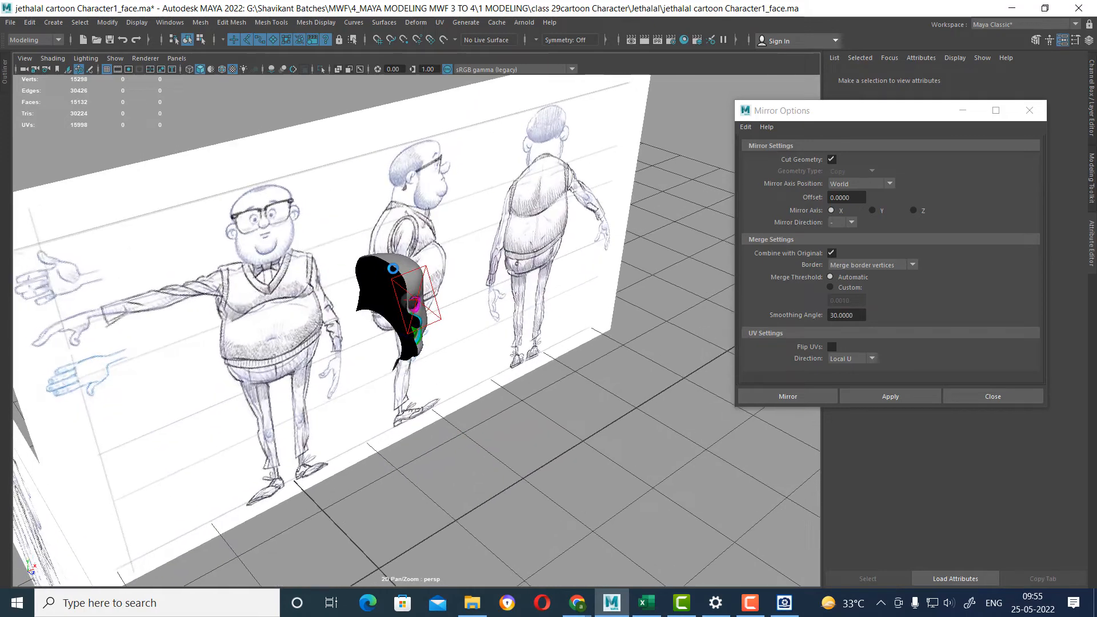
# Reselect the half head and delete its construction history.
pyautogui.click(384, 255)
pyautogui.click(396, 269)
pyautogui.keyDown('alt'); pyautogui.moveTo(530, 321); pyautogui.dragTo(464, 278); pyautogui.keyUp('alt')
pyautogui.keyDown('alt'); pyautogui.moveTo(464, 278); pyautogui.dragTo(529, 392, button='right'); pyautogui.keyUp('alt')
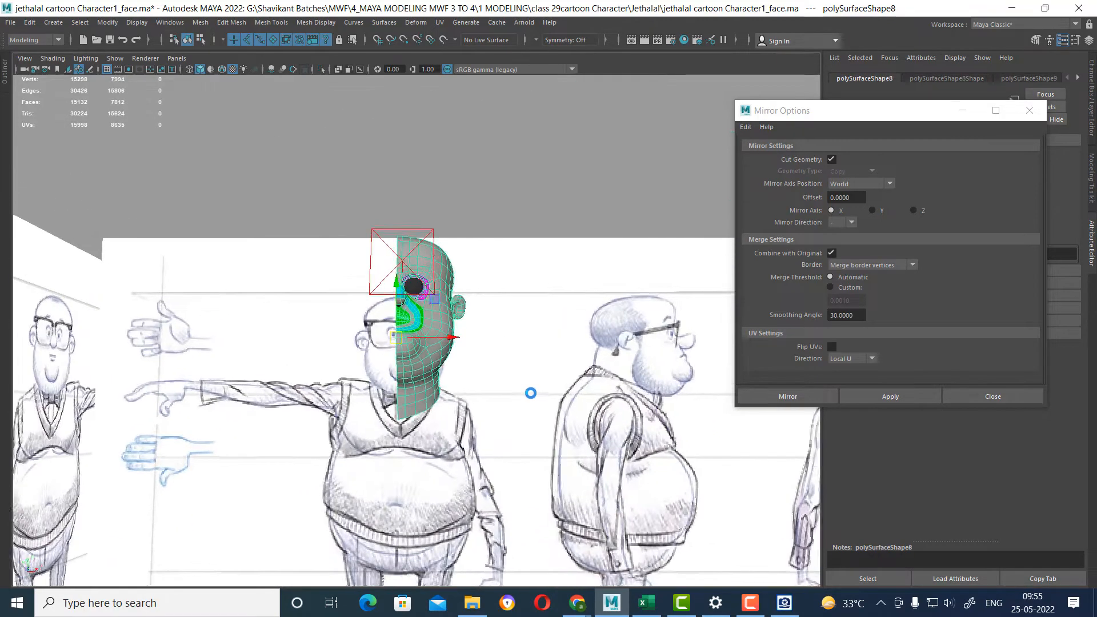
pyautogui.keyDown('alt'); pyautogui.moveTo(529, 392); pyautogui.dragTo(482, 411); pyautogui.keyUp('alt')
pyautogui.keyDown('alt'); pyautogui.moveTo(482, 412); pyautogui.dragTo(561, 436, button='right'); pyautogui.keyUp('alt')
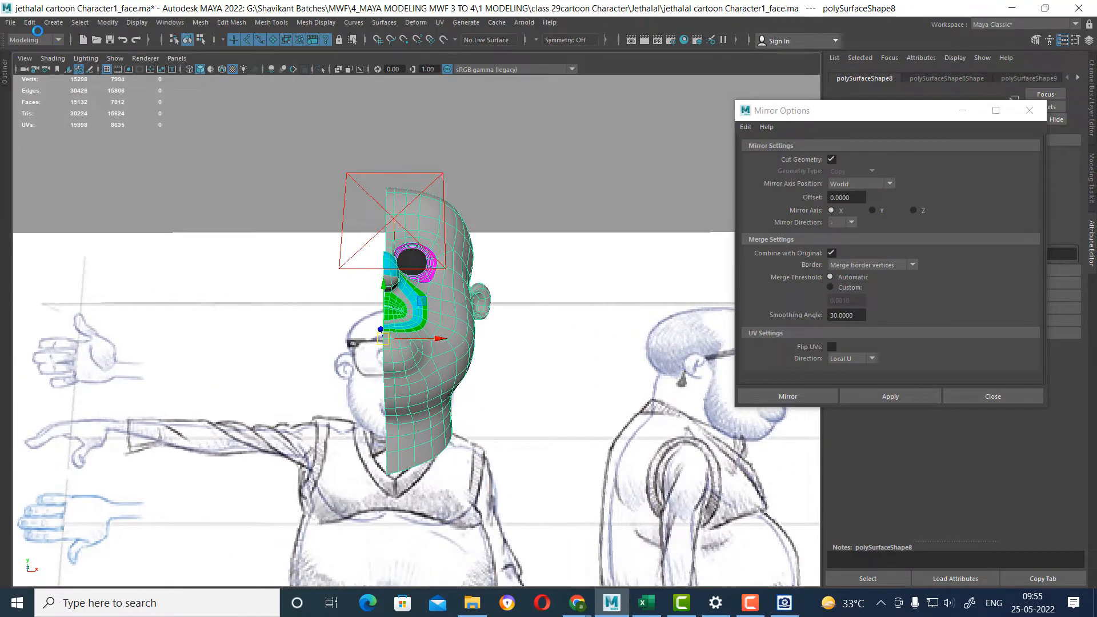
pyautogui.hotkey('ctrl', 'z')
pyautogui.click(29, 22)
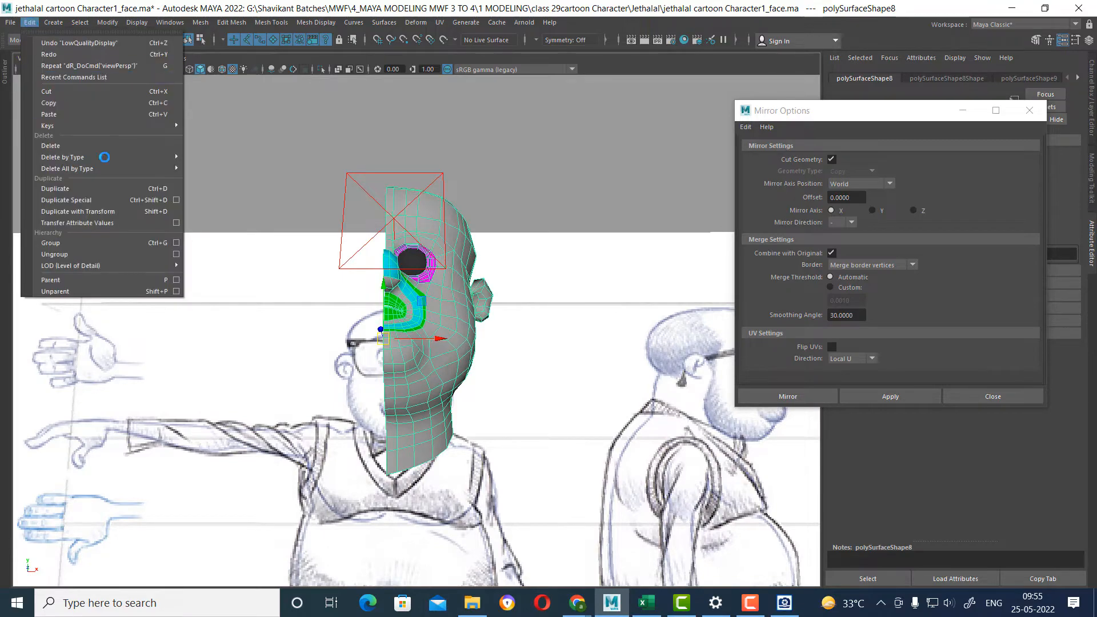
pyautogui.moveTo(134, 159)
pyautogui.click(266, 157)
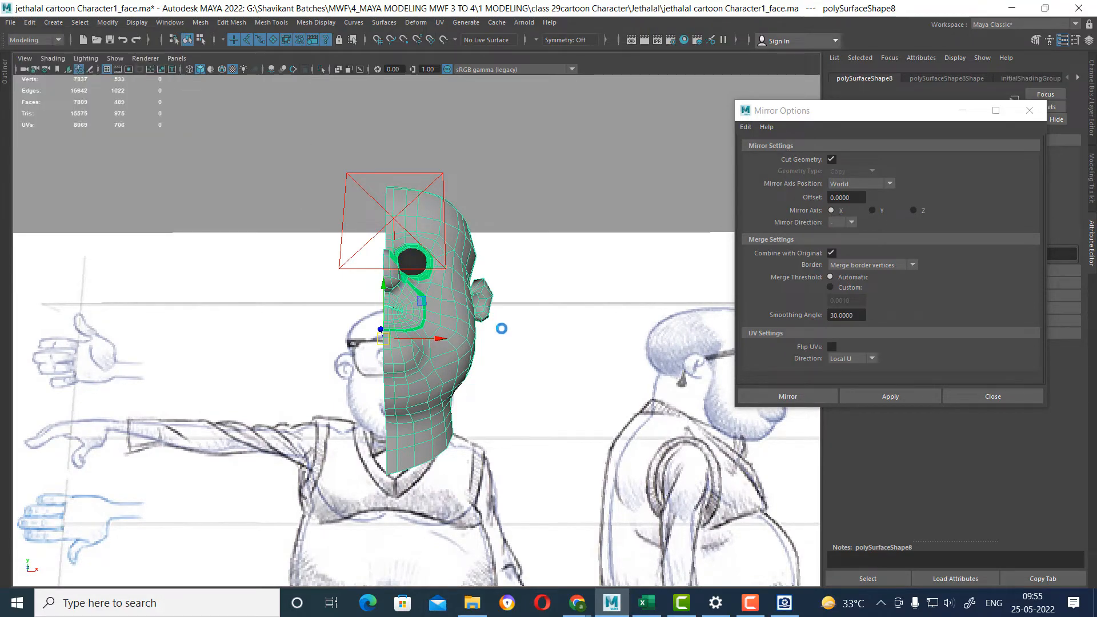
# Assign an existing lambert material to the entire half head.
pyautogui.keyDown('alt'); pyautogui.moveTo(502, 329); pyautogui.dragTo(419, 343); pyautogui.keyUp('alt')
pyautogui.keyDown('alt'); pyautogui.moveTo(419, 343); pyautogui.dragTo(451, 375, button='right'); pyautogui.keyUp('alt')
pyautogui.keyDown('alt'); pyautogui.moveTo(451, 375); pyautogui.dragTo(456, 340); pyautogui.keyUp('alt')
pyautogui.moveTo(457, 285); pyautogui.dragTo(540, 580, button='right')
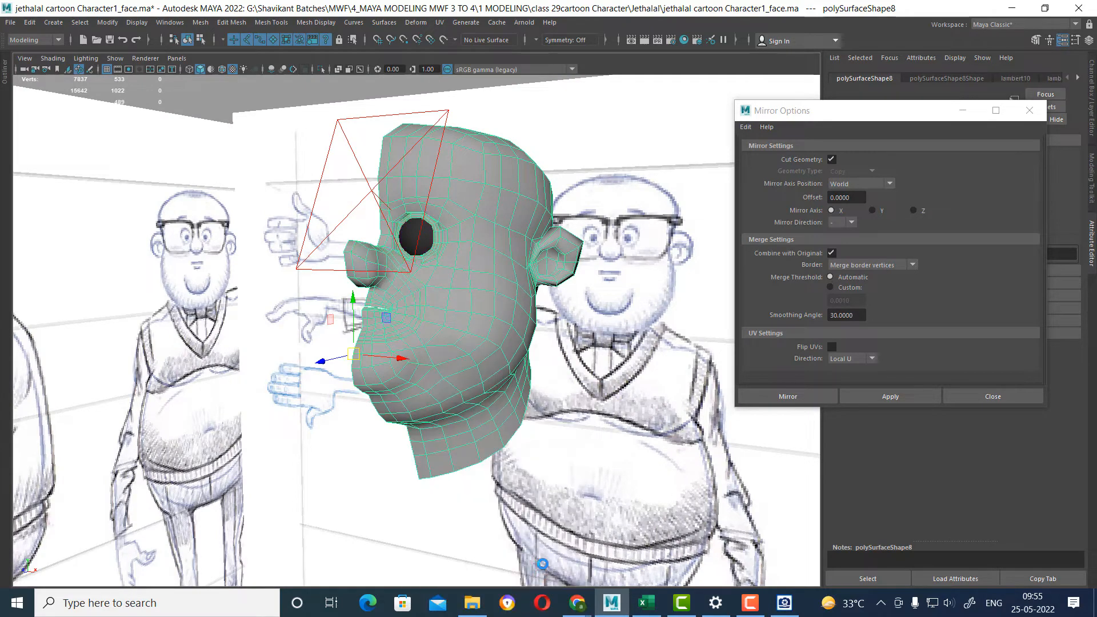
pyautogui.keyDown('alt'); pyautogui.moveTo(402, 333); pyautogui.dragTo(446, 335); pyautogui.keyUp('alt')
pyautogui.keyDown('alt'); pyautogui.moveTo(446, 335); pyautogui.dragTo(483, 353, button='right'); pyautogui.keyUp('alt')
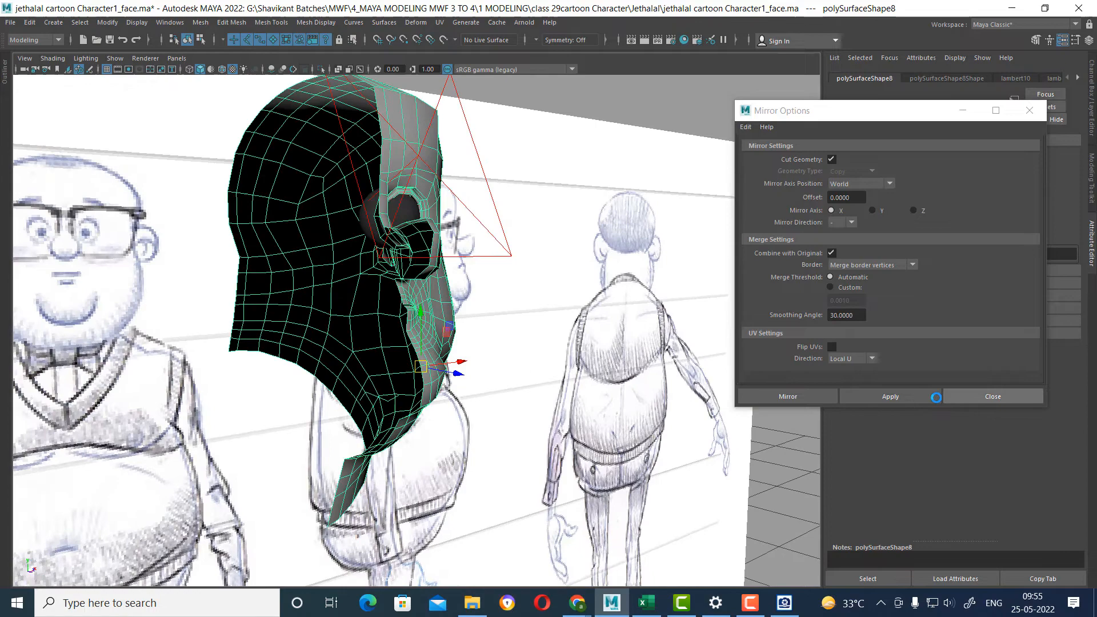
# Try the X-axis mirror on the half head again with the direction still set to negative.
pyautogui.click(902, 394)
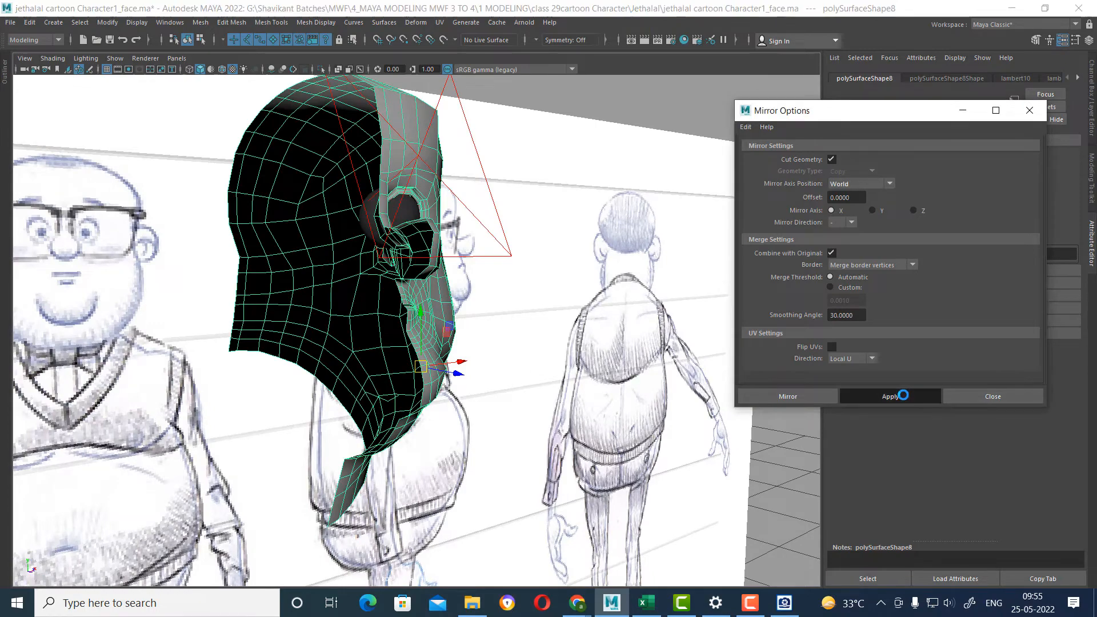
pyautogui.keyDown('alt'); pyautogui.moveTo(531, 376); pyautogui.dragTo(483, 387); pyautogui.keyUp('alt')
pyautogui.keyDown('alt'); pyautogui.moveTo(482, 387); pyautogui.dragTo(394, 400, button='right'); pyautogui.keyUp('alt')
pyautogui.keyDown('alt'); pyautogui.moveTo(394, 400); pyautogui.dragTo(423, 362); pyautogui.keyUp('alt')
pyautogui.click(423, 360)
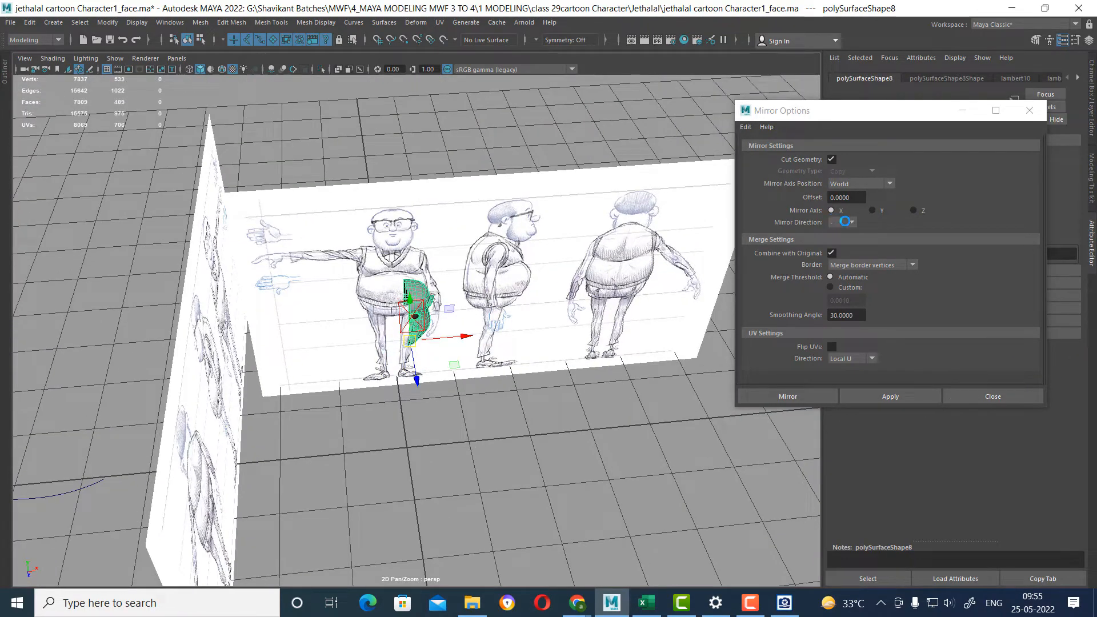
# Try mirroring the half head with the Mirror Direction set to +, and close the Mirror options.
pyautogui.click(845, 221)
pyautogui.click(841, 238)
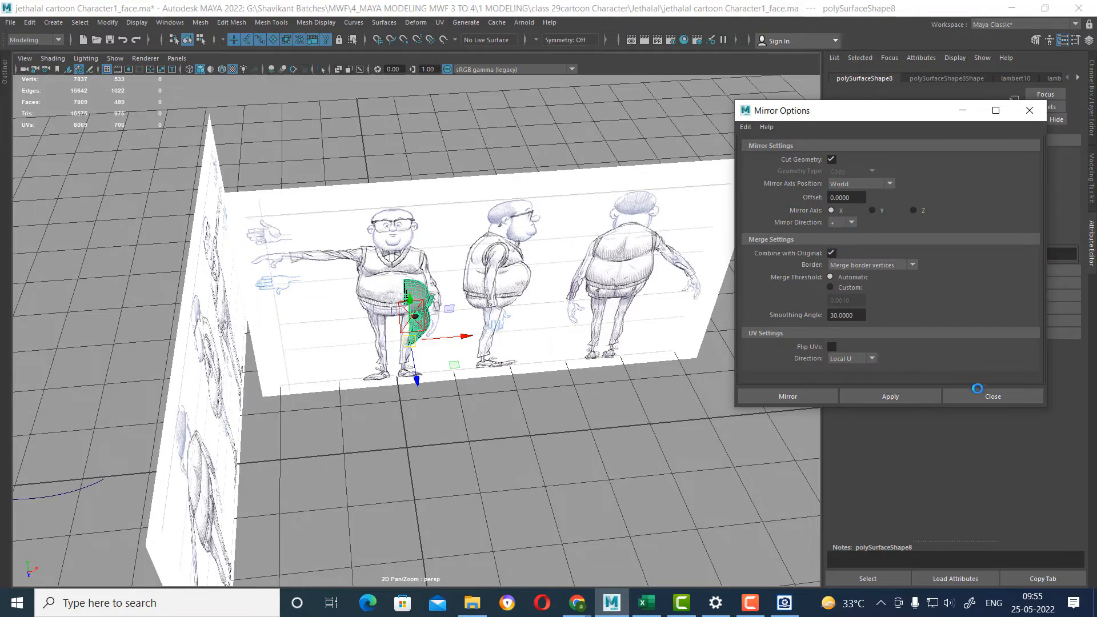
pyautogui.click(905, 394)
pyautogui.keyDown('alt'); pyautogui.moveTo(421, 370); pyautogui.dragTo(560, 436, button='right'); pyautogui.keyUp('alt')
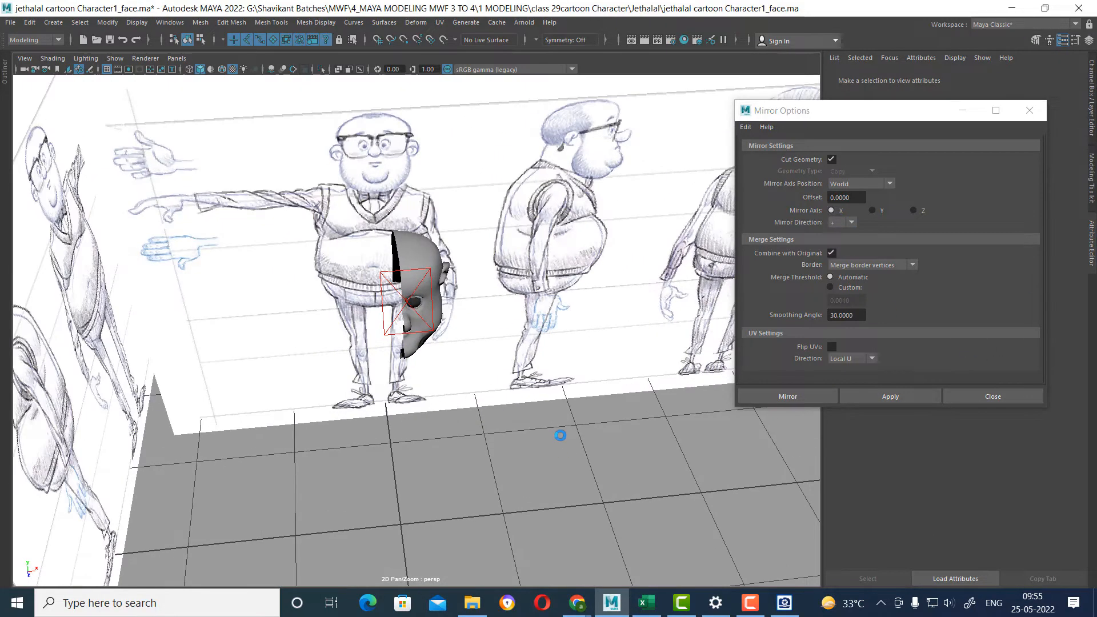
pyautogui.click(992, 397)
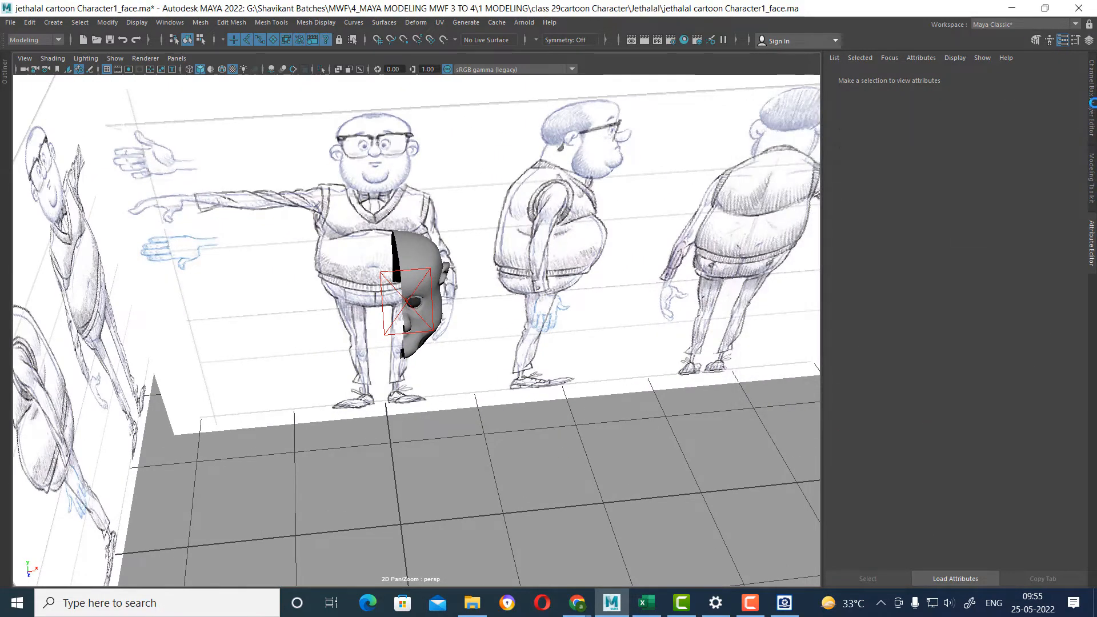
# Create the other half of the head with Duplicate Special, using one copy and a scale of -1 in X.
pyautogui.click(1091, 104)
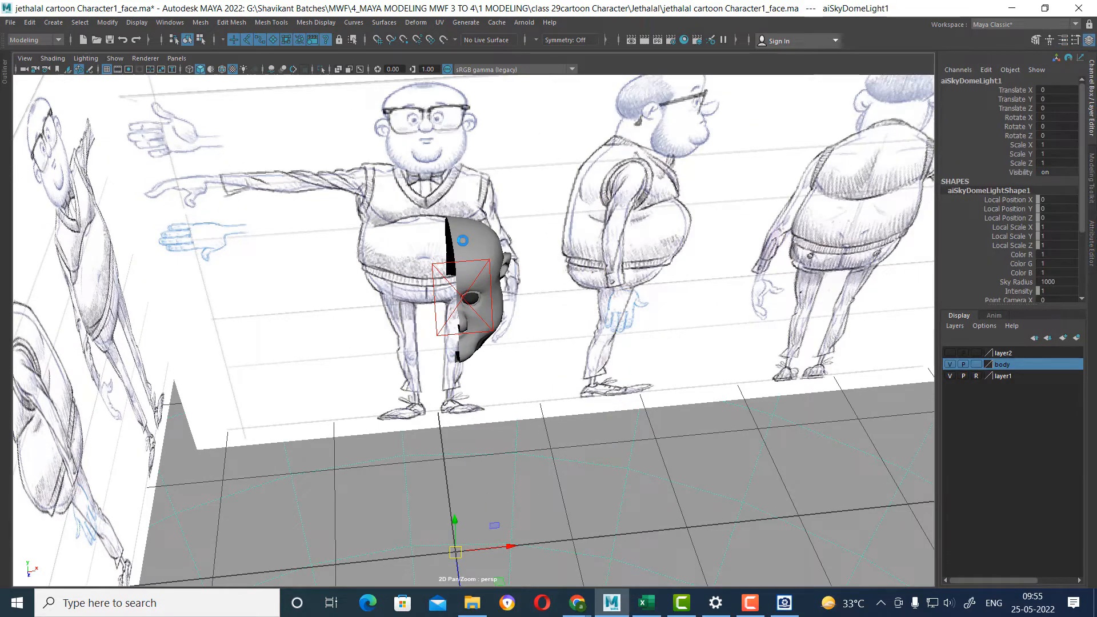
pyautogui.click(462, 240)
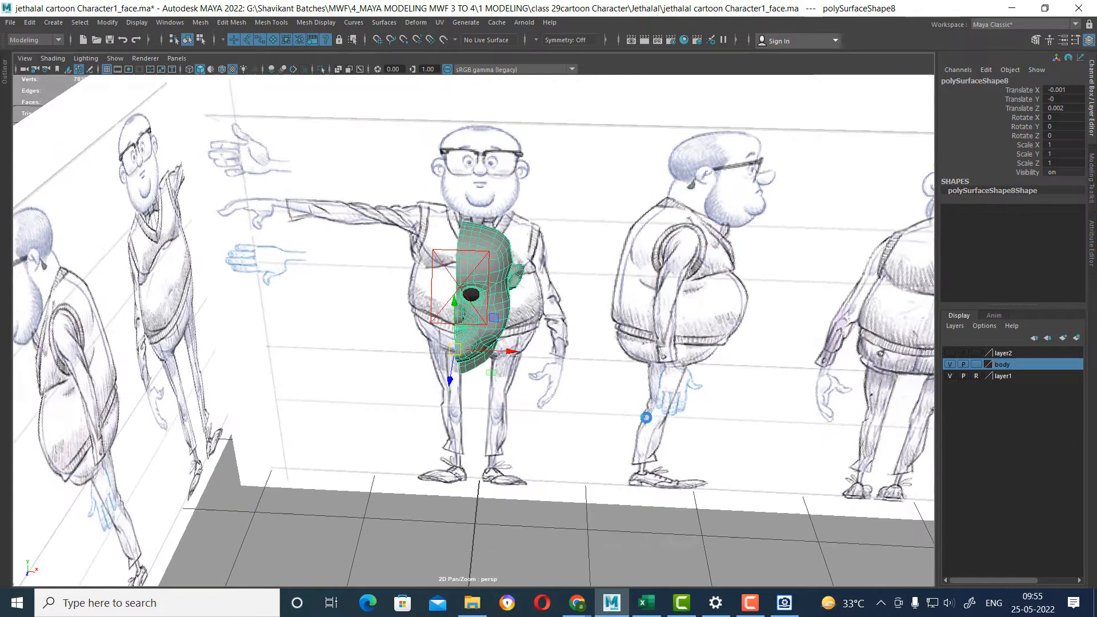
pyautogui.click(29, 22)
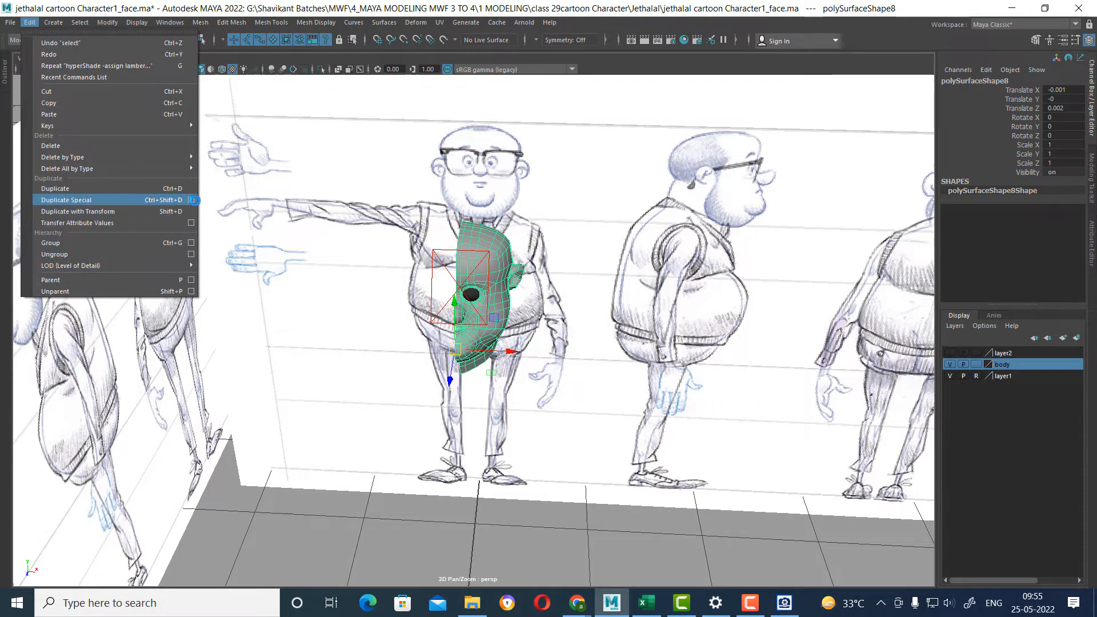
pyautogui.click(193, 200)
pyautogui.scroll(4, 657, 343)
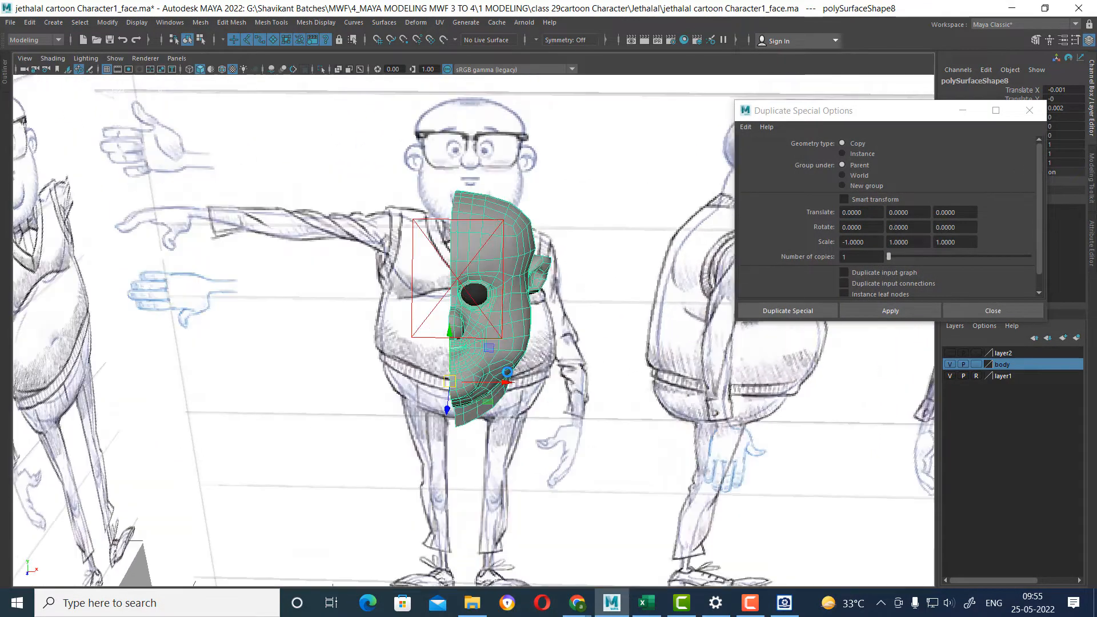
pyautogui.keyDown('alt'); pyautogui.moveTo(507, 372); pyautogui.dragTo(727, 387); pyautogui.keyUp('alt')
pyautogui.click(887, 312)
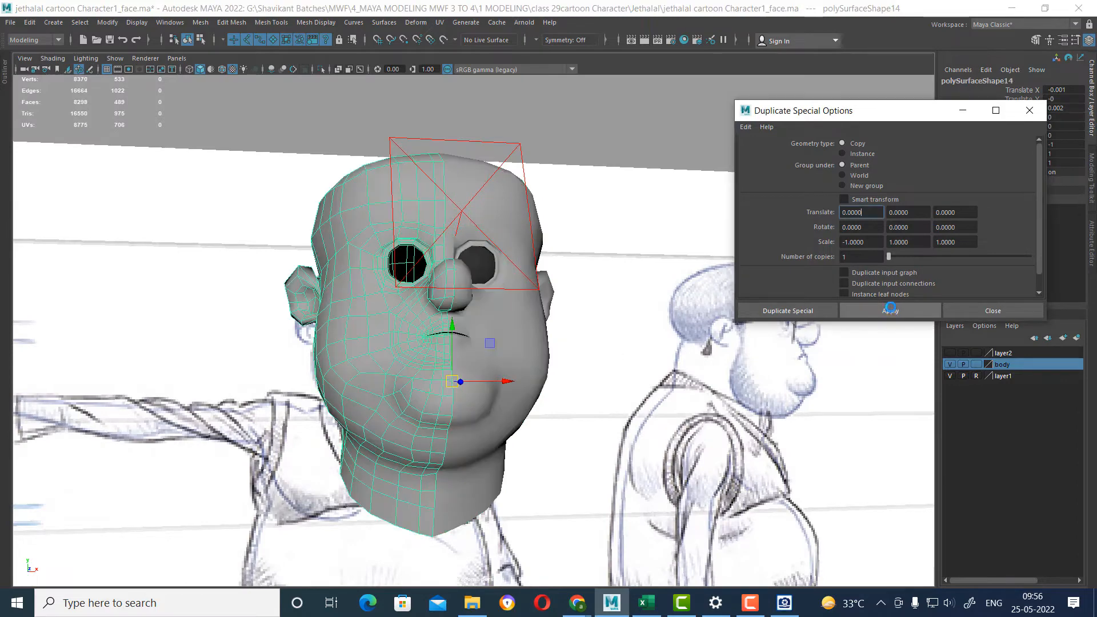
pyautogui.keyDown('alt'); pyautogui.moveTo(526, 366); pyautogui.dragTo(499, 372); pyautogui.keyUp('alt')
pyautogui.keyDown('alt'); pyautogui.moveTo(499, 372); pyautogui.dragTo(546, 397, button='right'); pyautogui.keyUp('alt')
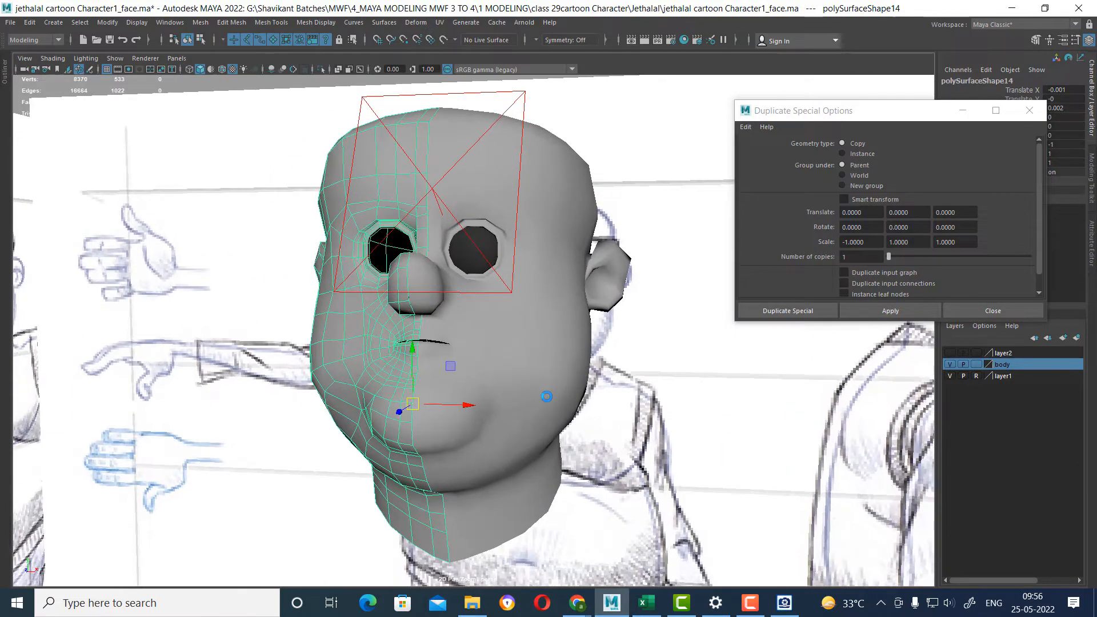
# Select both head halves, try to combine them into one mesh, and hide all unselected objects.
pyautogui.click(540, 381)
pyautogui.keyDown('shift'); pyautogui.click(311, 422); pyautogui.keyUp('shift')
pyautogui.hotkey('ctrl', 'z')
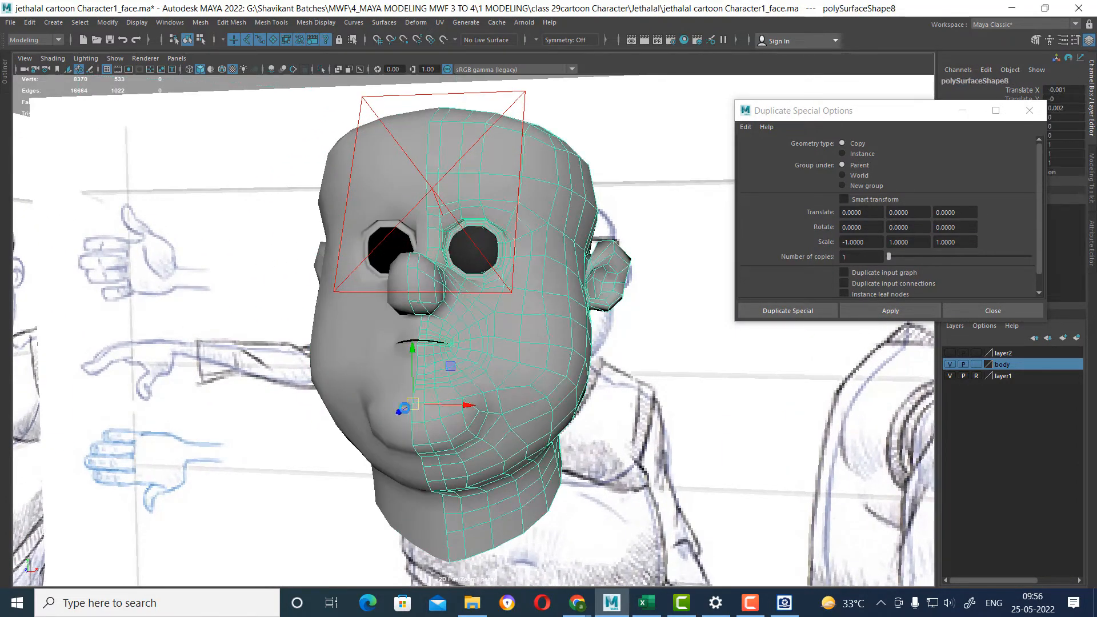
pyautogui.keyDown('shift'); pyautogui.click(369, 382); pyautogui.keyUp('shift')
pyautogui.keyDown('shift'); pyautogui.rightClick(500, 365); pyautogui.keyUp('shift')
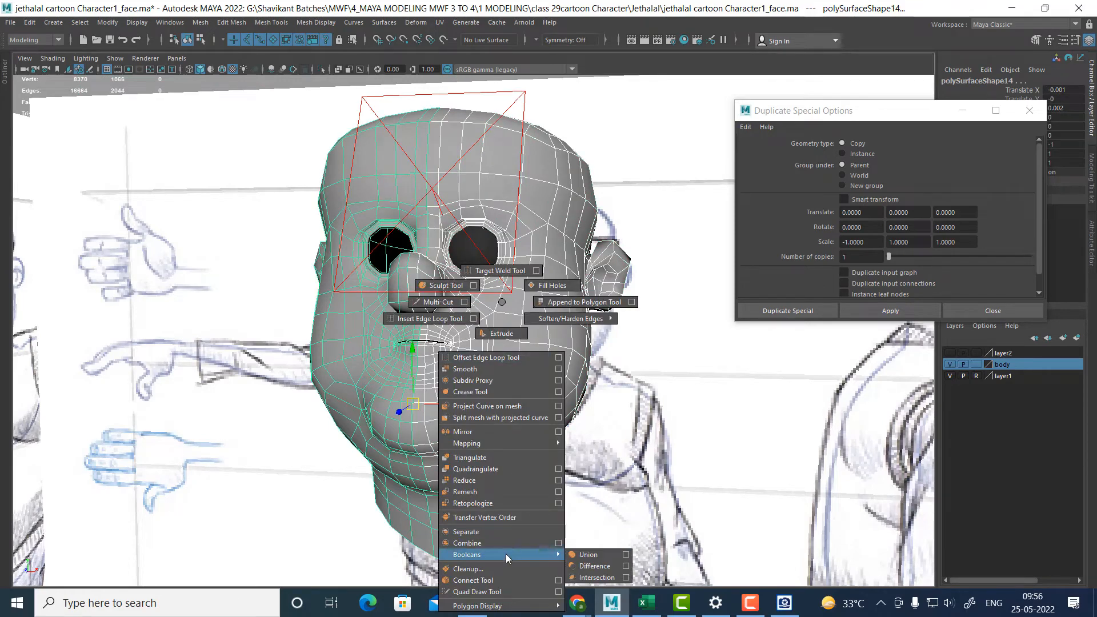
pyautogui.click(504, 536)
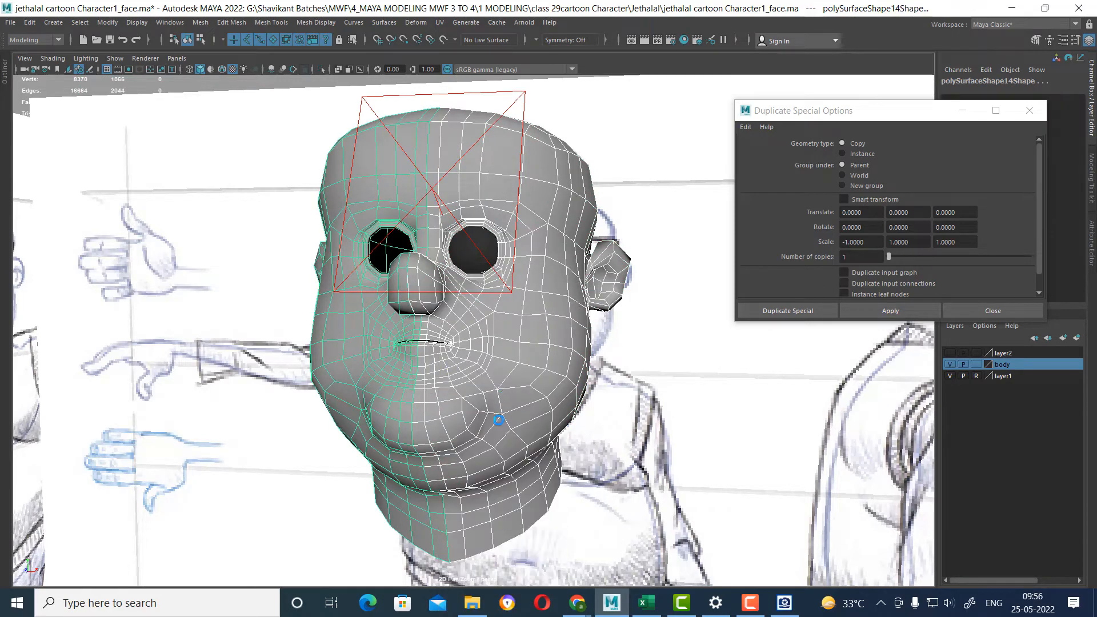
pyautogui.keyDown('alt'); pyautogui.moveTo(515, 417); pyautogui.dragTo(528, 416); pyautogui.keyUp('alt')
pyautogui.hotkey('alt', 'h')
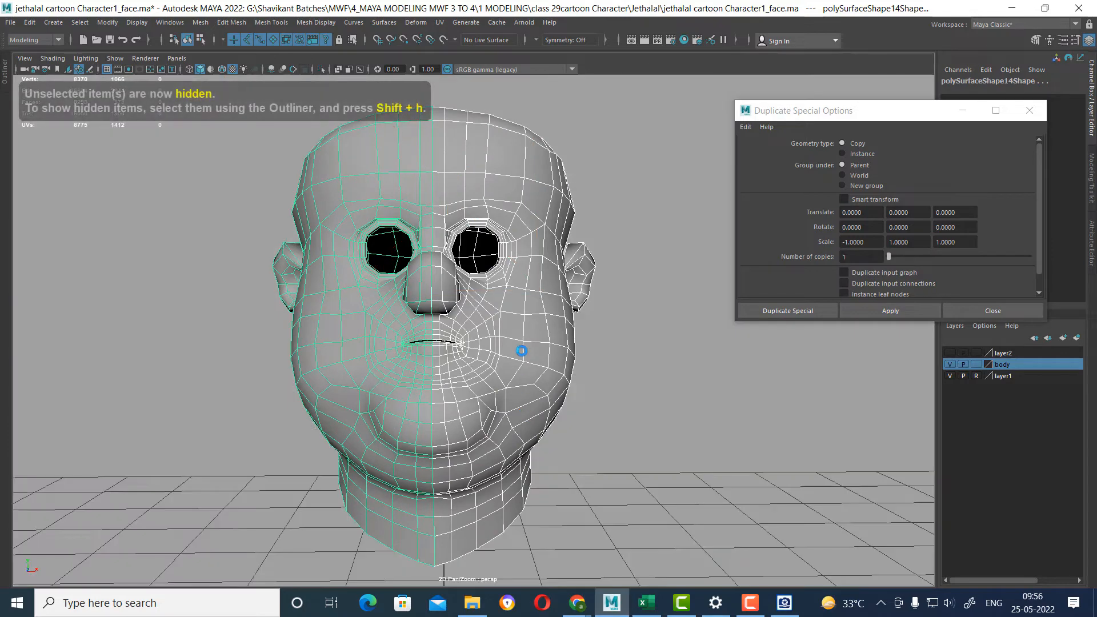
# Combine the two head halves into one mesh and display its vertices in the top and perspective views.
pyautogui.keyDown('shift'); pyautogui.rightClick(521, 302); pyautogui.keyUp('shift')
pyautogui.click(526, 547)
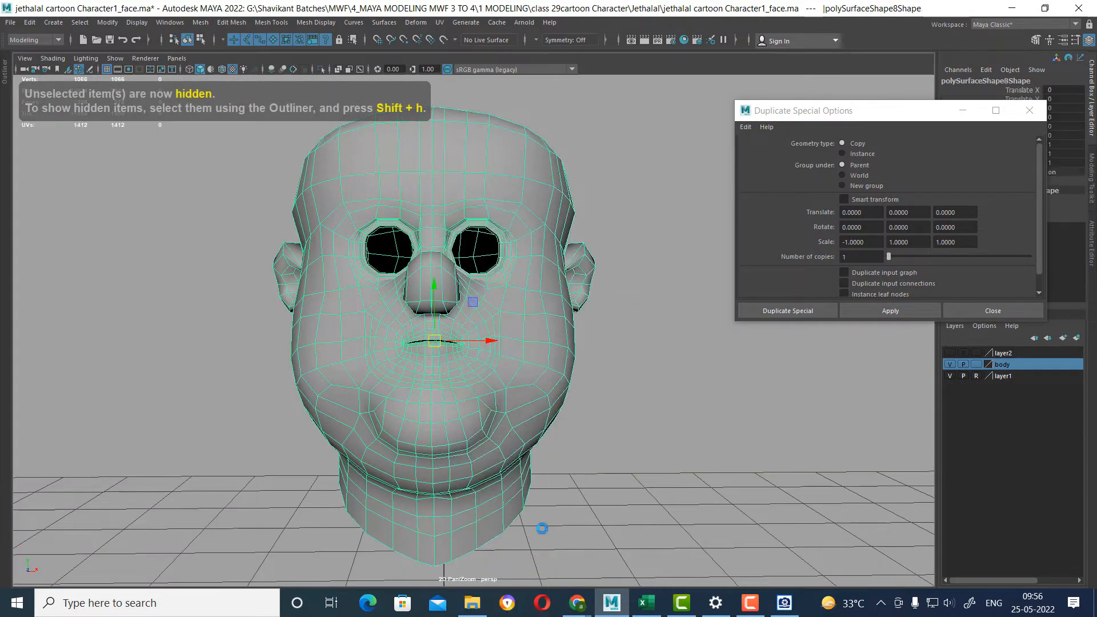
pyautogui.press('space')
pyautogui.moveTo(604, 353); pyautogui.dragTo(544, 353)
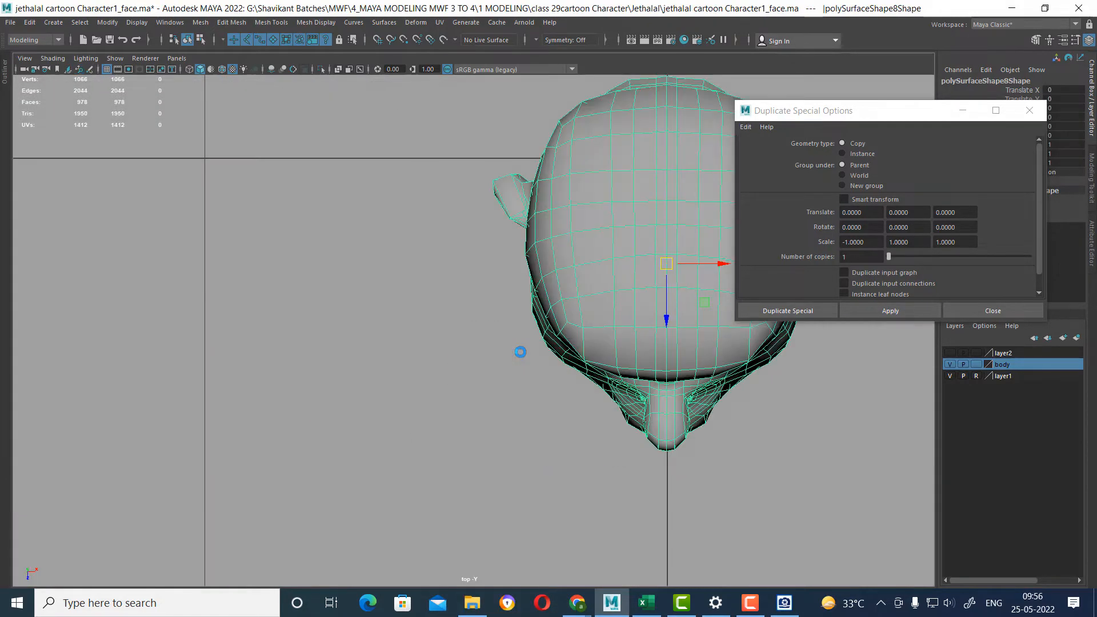
pyautogui.moveTo(549, 213); pyautogui.dragTo(465, 211, button='right')
pyautogui.scroll(-5, 458, 204)
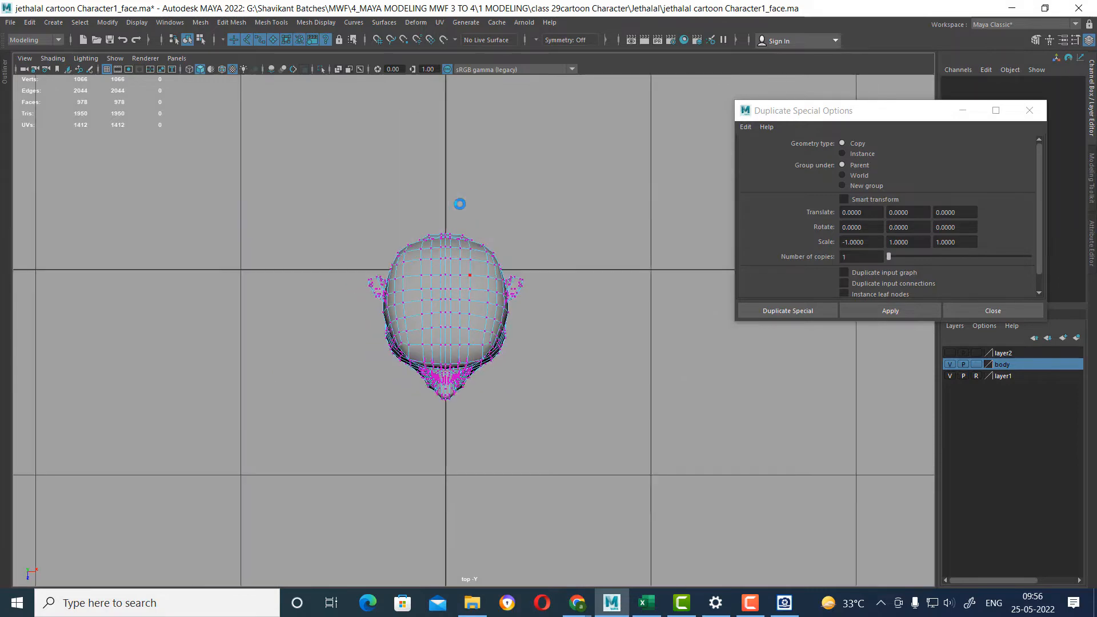
pyautogui.scroll(6, 549, 345)
pyautogui.press('space')
pyautogui.moveTo(477, 335); pyautogui.dragTo(462, 203)
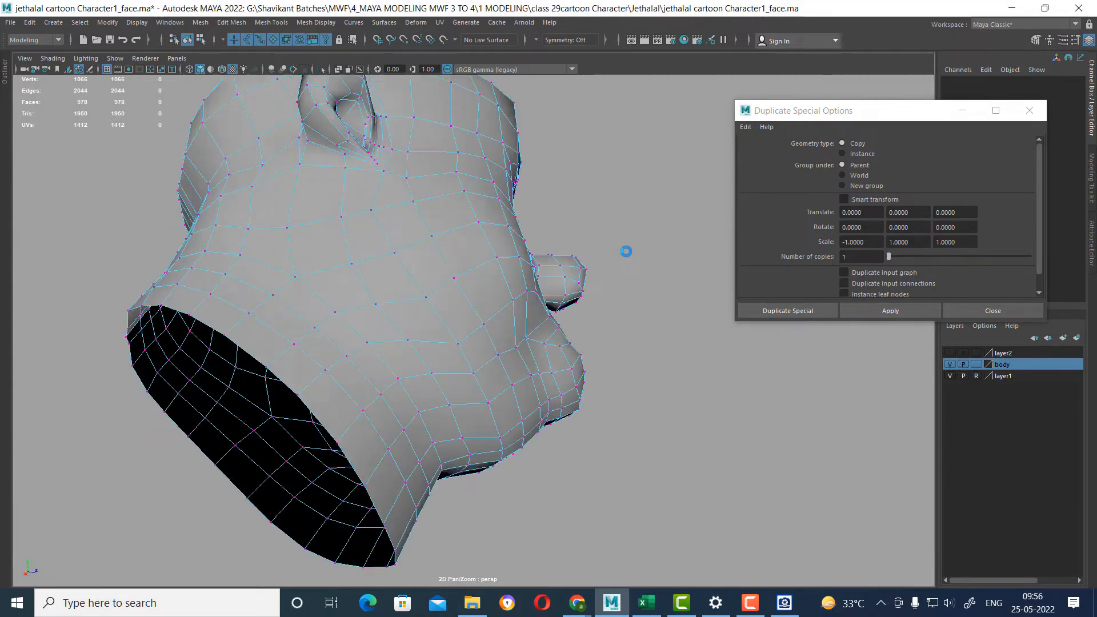
# Select the combined head's open border edges, convert them to vertices and merge these with a distance threshold of 0.001.
pyautogui.scroll(5, 338, 286)
pyautogui.doubleClick(336, 308)
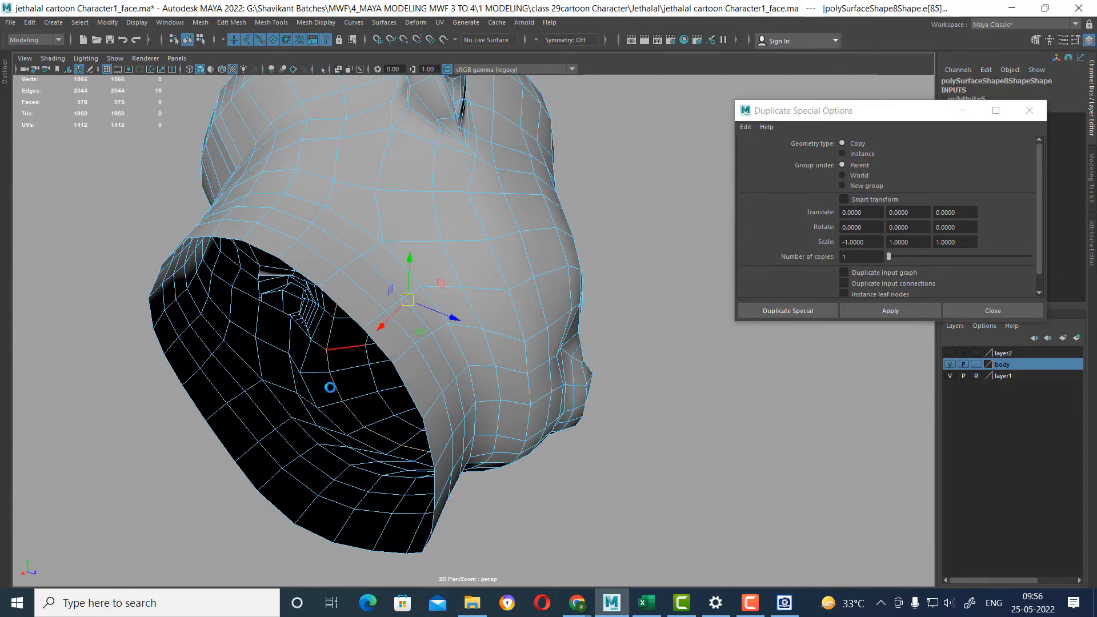
pyautogui.keyDown('shift'); pyautogui.doubleClick(284, 513); pyautogui.keyUp('shift')
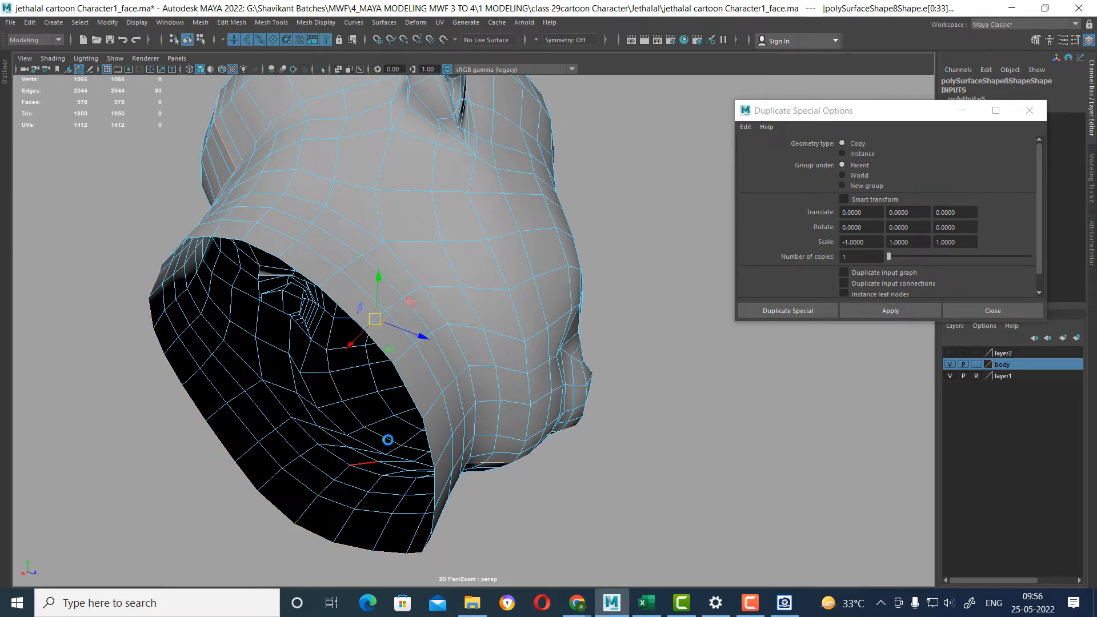
pyautogui.keyDown('shift'); pyautogui.doubleClick(412, 396); pyautogui.keyUp('shift')
pyautogui.keyDown('ctrl'); pyautogui.moveTo(627, 381); pyautogui.dragTo(637, 259, button='right'); pyautogui.keyUp('ctrl')
pyautogui.keyDown('alt'); pyautogui.moveTo(411, 366); pyautogui.dragTo(466, 389); pyautogui.keyUp('alt')
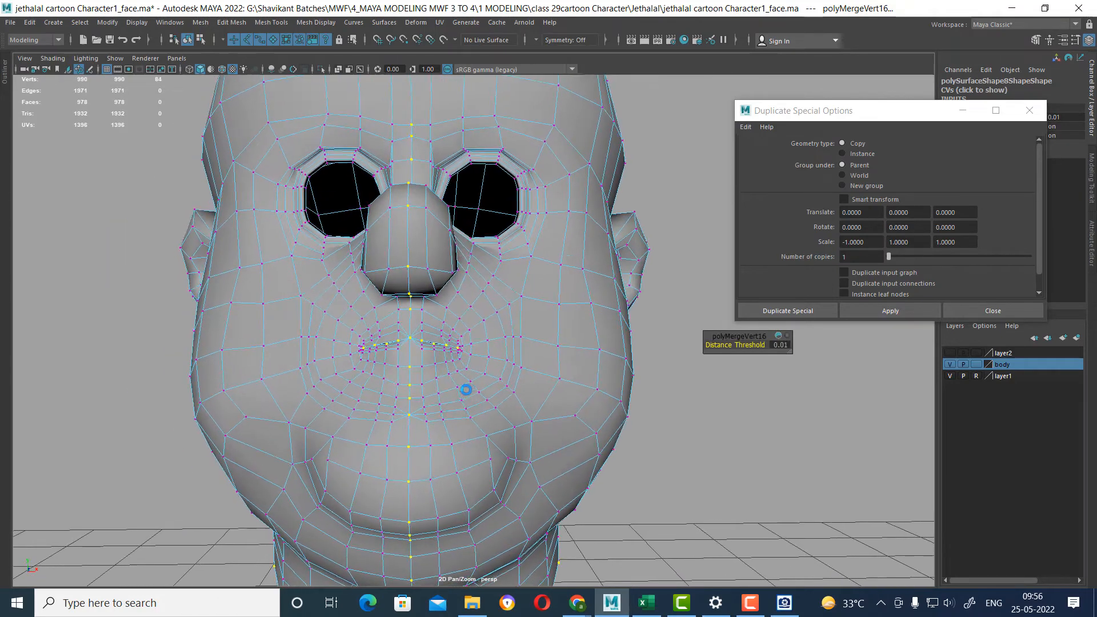
pyautogui.keyDown('alt'); pyautogui.moveTo(466, 389); pyautogui.dragTo(517, 471, button='right'); pyautogui.keyUp('alt')
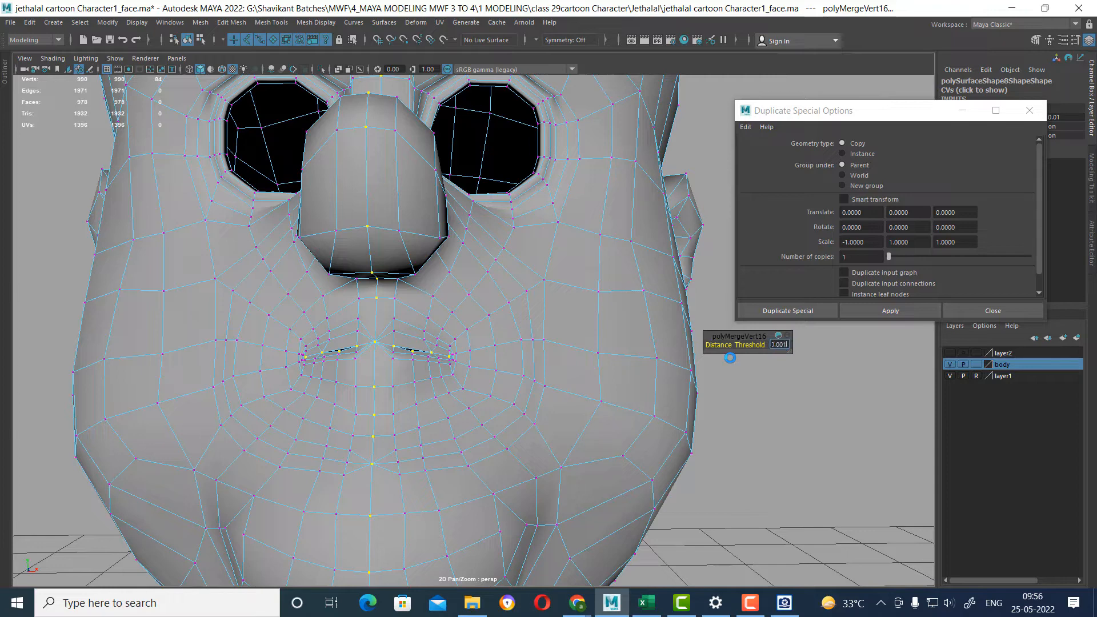
pyautogui.press('Return')
# Return the merged head to object mode and turn on its smooth mesh preview to inspect the face.
pyautogui.keyDown('alt'); pyautogui.moveTo(375, 413); pyautogui.dragTo(433, 355); pyautogui.keyUp('alt')
pyautogui.moveTo(416, 268); pyautogui.dragTo(517, 211, button='right')
pyautogui.keyDown('alt'); pyautogui.moveTo(427, 349); pyautogui.dragTo(400, 323, button='right'); pyautogui.keyUp('alt')
pyautogui.press('3')
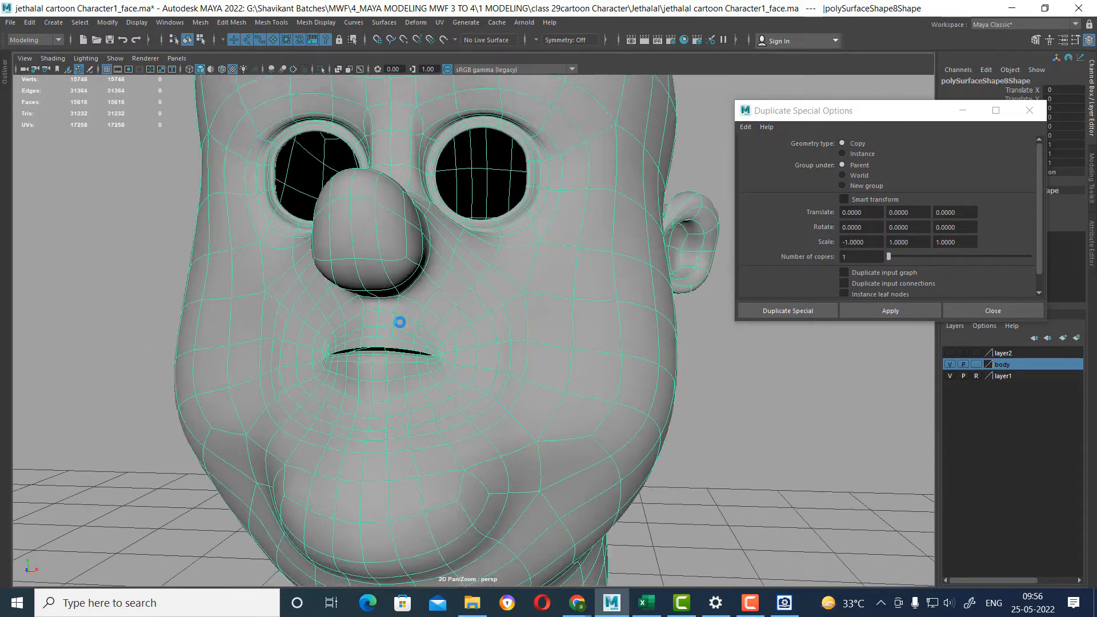
pyautogui.keyDown('alt'); pyautogui.moveTo(400, 322); pyautogui.dragTo(410, 349); pyautogui.keyUp('alt')
pyautogui.keyDown('alt'); pyautogui.moveTo(413, 286); pyautogui.dragTo(436, 426, button='middle'); pyautogui.keyUp('alt')
pyautogui.keyDown('alt'); pyautogui.moveTo(437, 332); pyautogui.dragTo(480, 385); pyautogui.keyUp('alt')
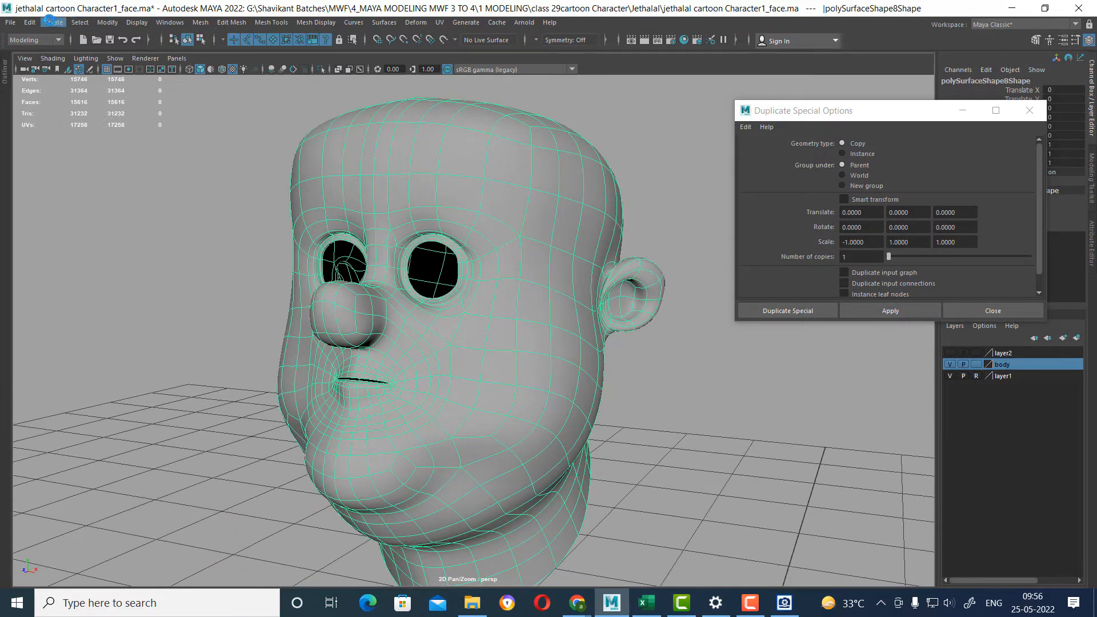
# Show all hidden objects in the scene and hide the reference drawings on layer1.
pyautogui.click(137, 23)
pyautogui.moveTo(256, 95)
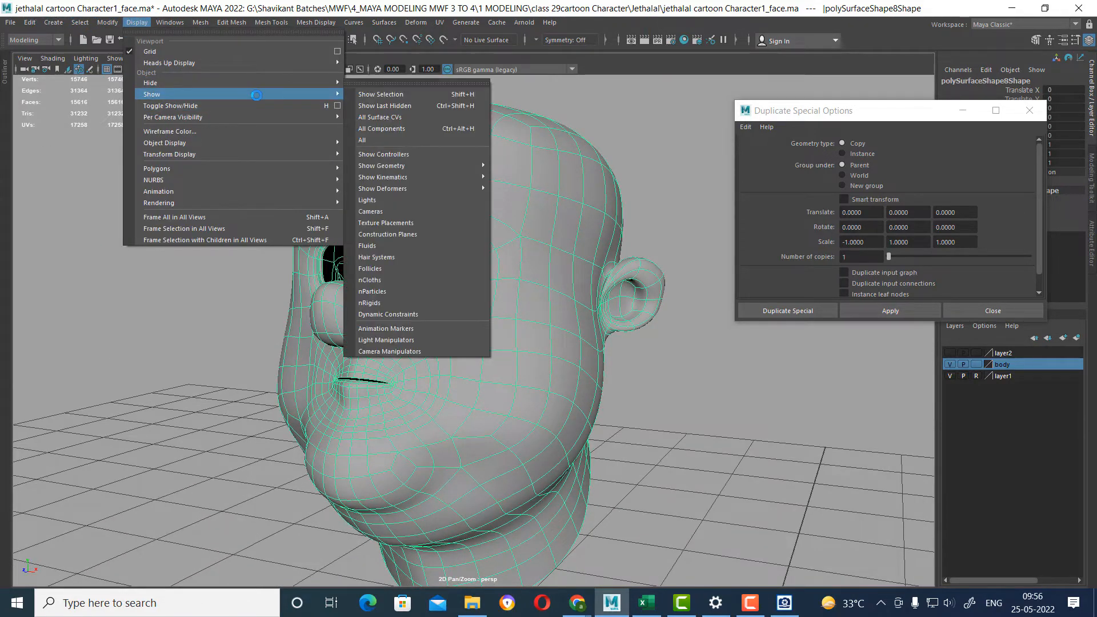
pyautogui.click(411, 140)
pyautogui.keyDown('alt'); pyautogui.moveTo(516, 360); pyautogui.dragTo(643, 411); pyautogui.keyUp('alt')
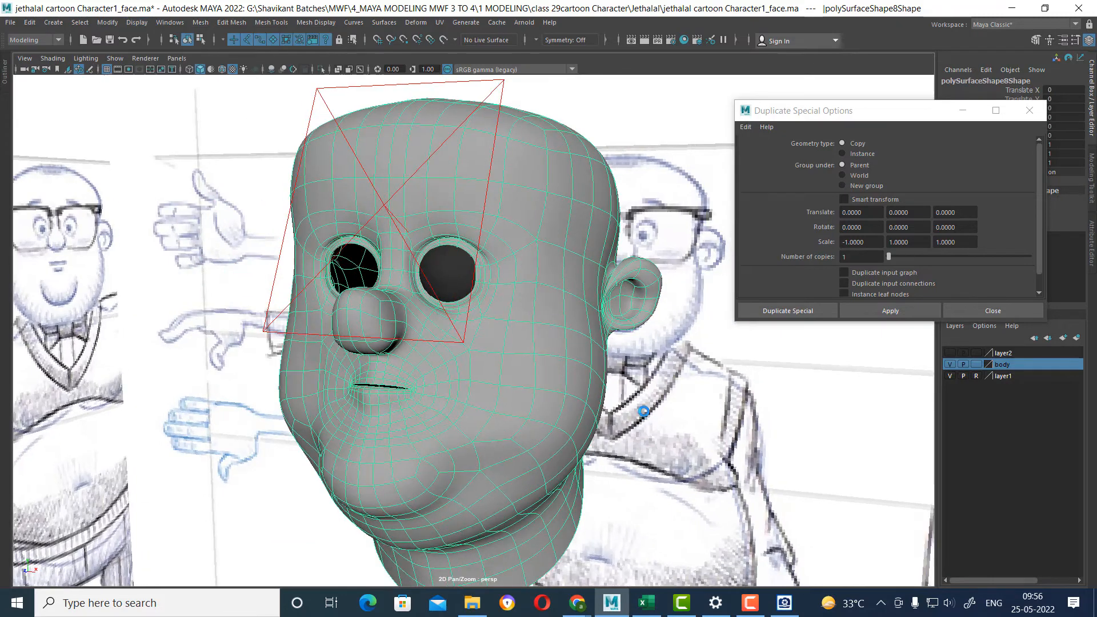
pyautogui.click(951, 376)
pyautogui.keyDown('alt'); pyautogui.moveTo(771, 404); pyautogui.dragTo(745, 401); pyautogui.keyUp('alt')
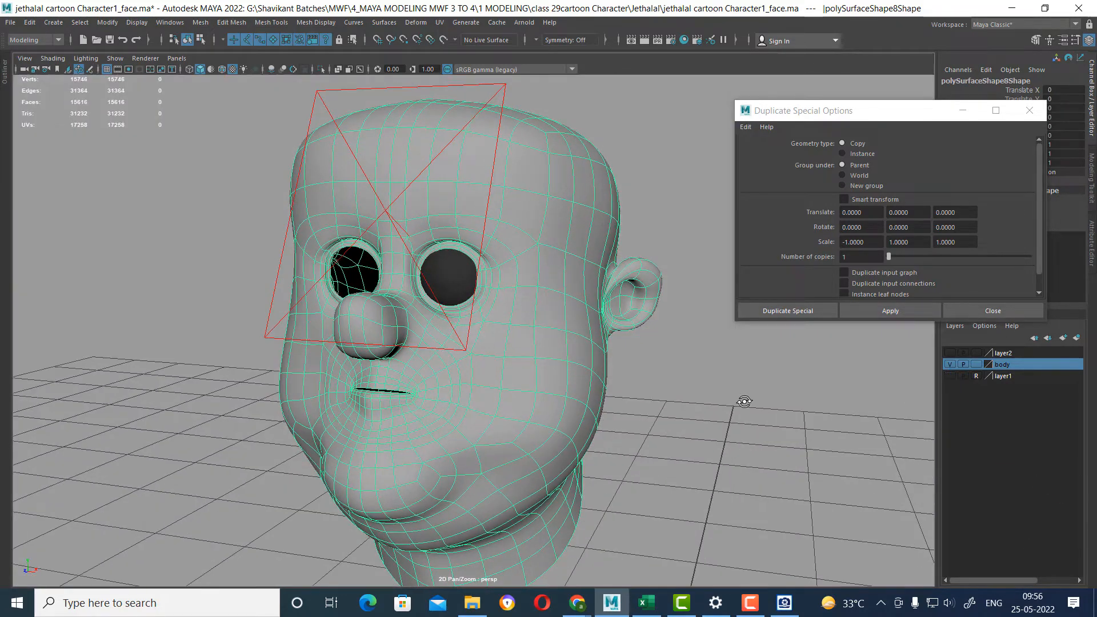
# Mirror the eyeball group into the other socket with Duplicate Special, using one copy and a scale of -1 in X.
pyautogui.click(446, 273)
pyautogui.press('Up')
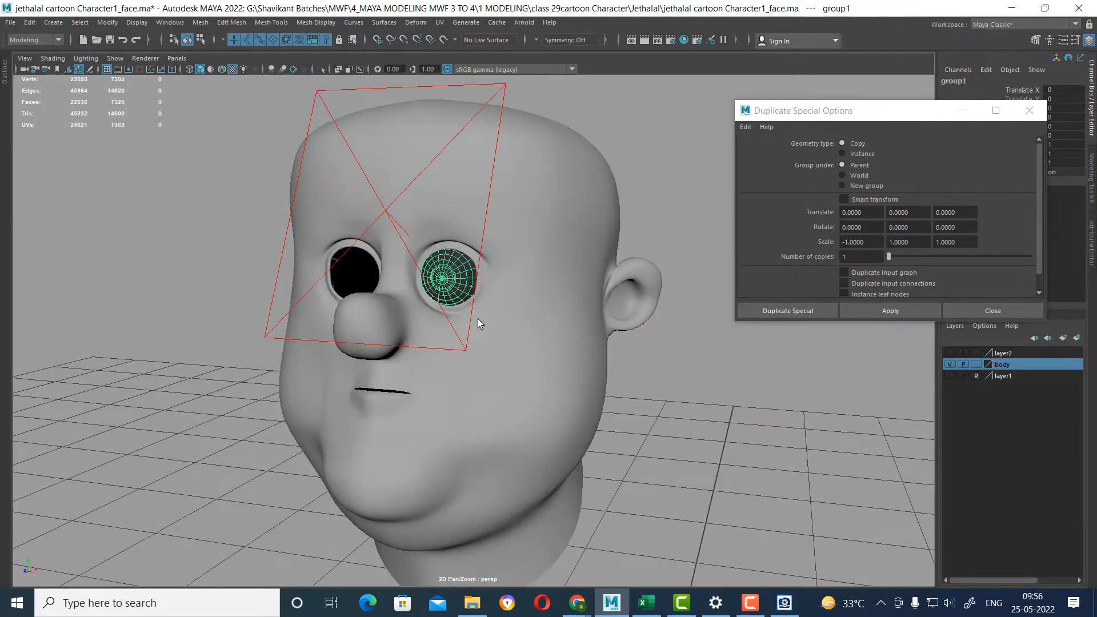
pyautogui.keyDown('alt'); pyautogui.moveTo(612, 390); pyautogui.dragTo(640, 313, button='middle'); pyautogui.keyUp('alt')
pyautogui.keyDown('alt'); pyautogui.moveTo(640, 314); pyautogui.dragTo(460, 366, button='right'); pyautogui.keyUp('alt')
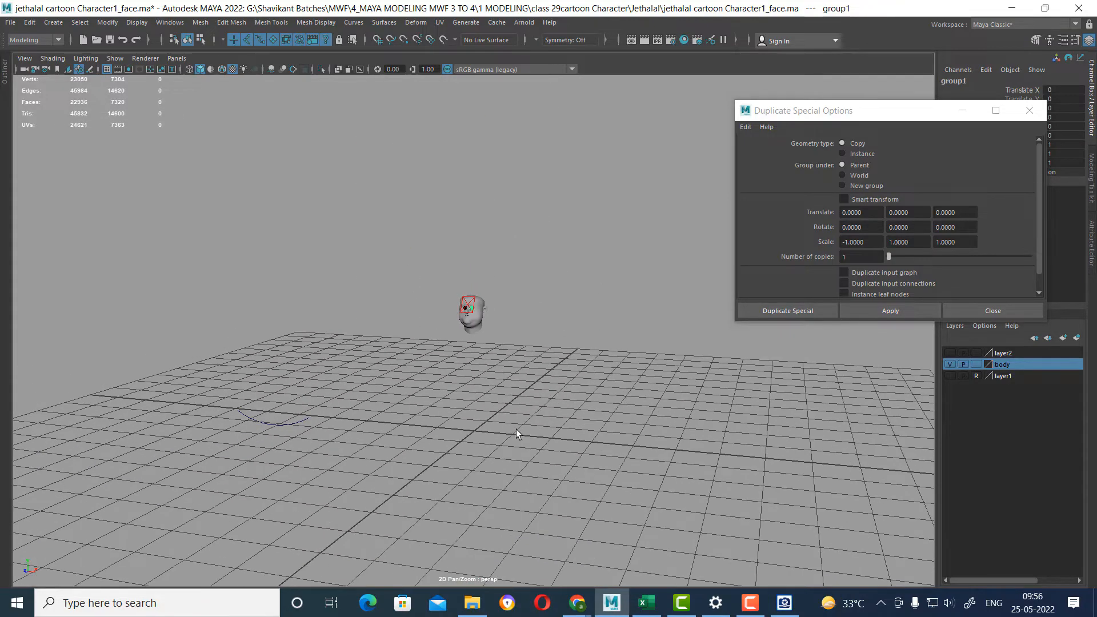
pyautogui.keyDown('alt'); pyautogui.moveTo(516, 433); pyautogui.dragTo(550, 483); pyautogui.keyUp('alt')
pyautogui.keyDown('alt'); pyautogui.moveTo(506, 382); pyautogui.dragTo(772, 485, button='right'); pyautogui.keyUp('alt')
pyautogui.click(891, 311)
pyautogui.keyDown('alt'); pyautogui.moveTo(468, 251); pyautogui.dragTo(588, 314, button='right'); pyautogui.keyUp('alt')
pyautogui.keyDown('alt'); pyautogui.moveTo(571, 320); pyautogui.dragTo(612, 429, button='middle'); pyautogui.keyUp('alt')
pyautogui.keyDown('alt'); pyautogui.moveTo(612, 428); pyautogui.dragTo(638, 372); pyautogui.keyUp('alt')
# Look through the area light and shift it toward one eye, to about 0.11, 3.277, 0.566, and return to the perspective view.
pyautogui.click(559, 279)
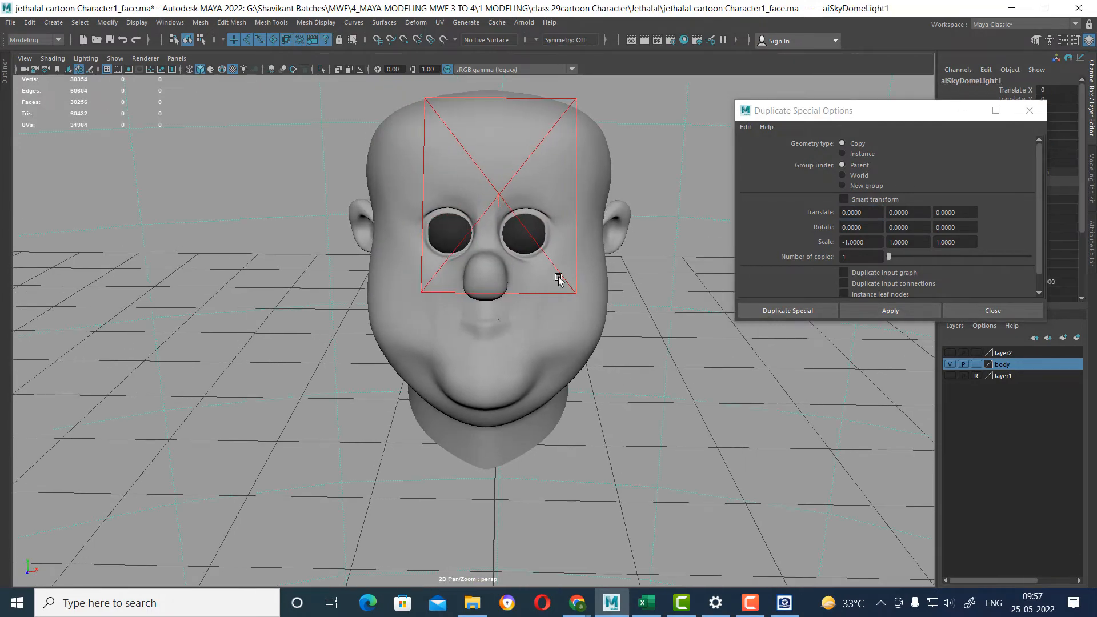
pyautogui.click(553, 264)
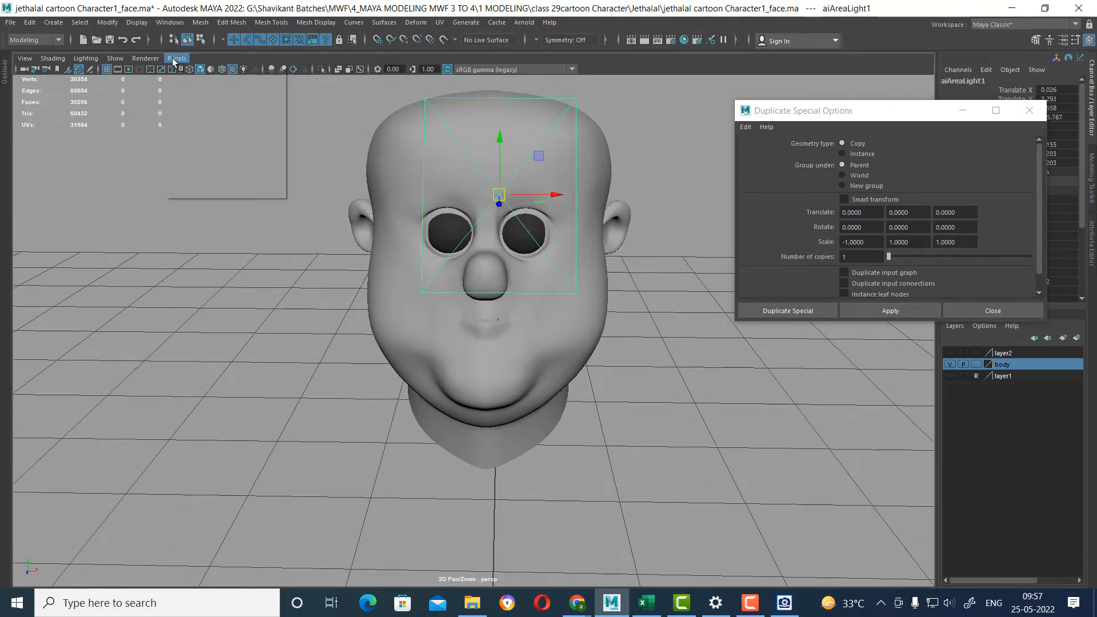
pyautogui.click(177, 58)
pyautogui.click(221, 107)
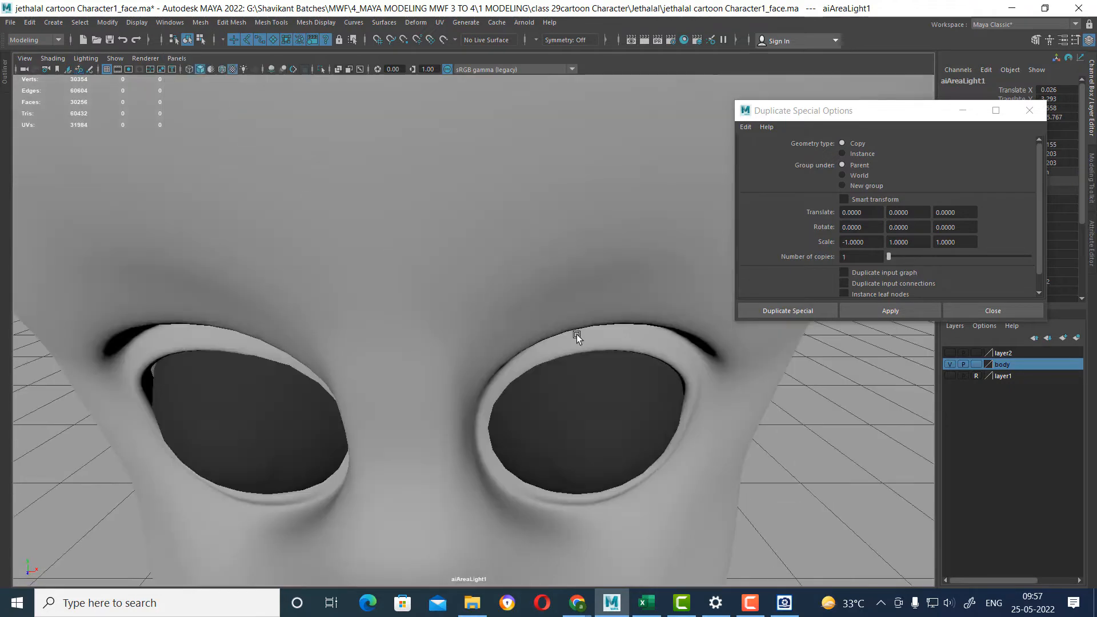
pyautogui.keyDown('alt'); pyautogui.moveTo(577, 334); pyautogui.dragTo(599, 290); pyautogui.keyUp('alt')
pyautogui.press('space')
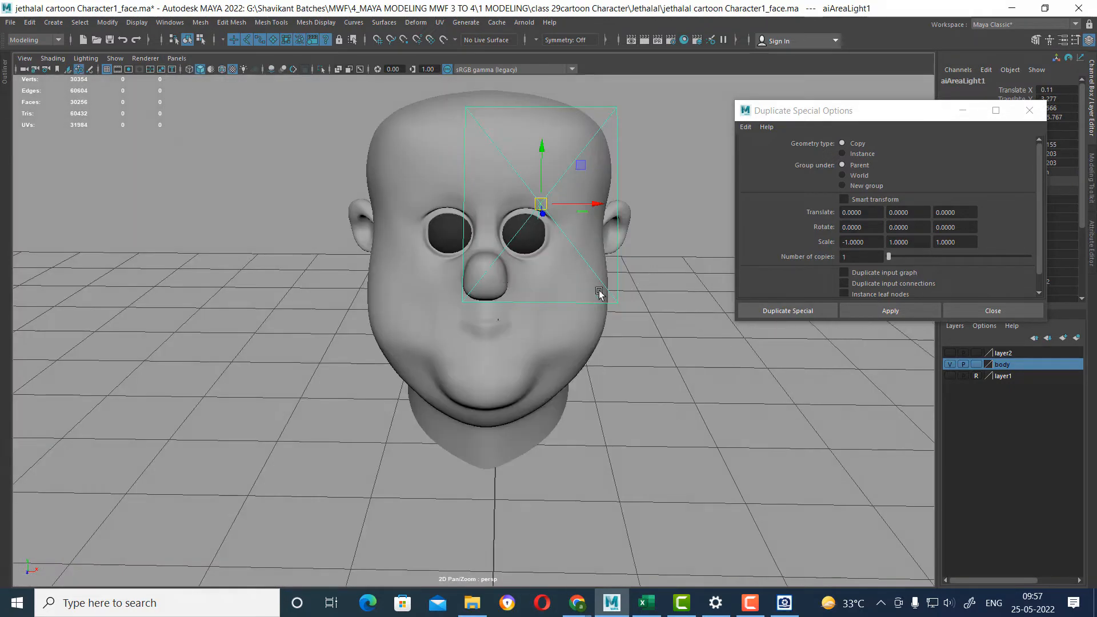
# Scale the area light down to about 0.067, 0.088, 0.088 and test render the head.
pyautogui.press('r')
pyautogui.moveTo(542, 203); pyautogui.dragTo(424, 326)
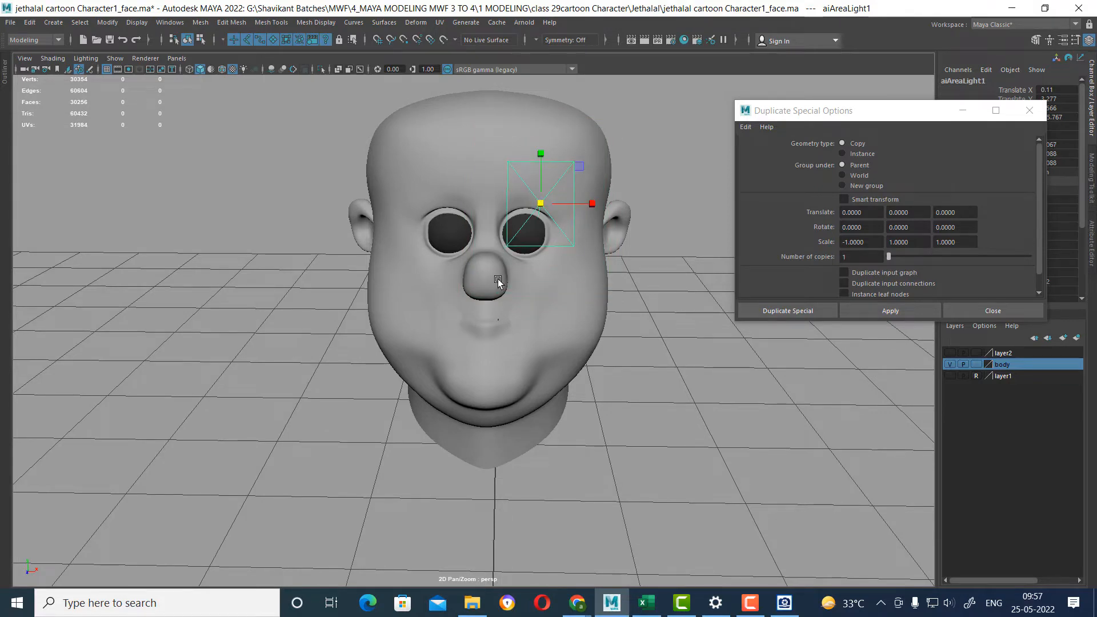
pyautogui.click(656, 42)
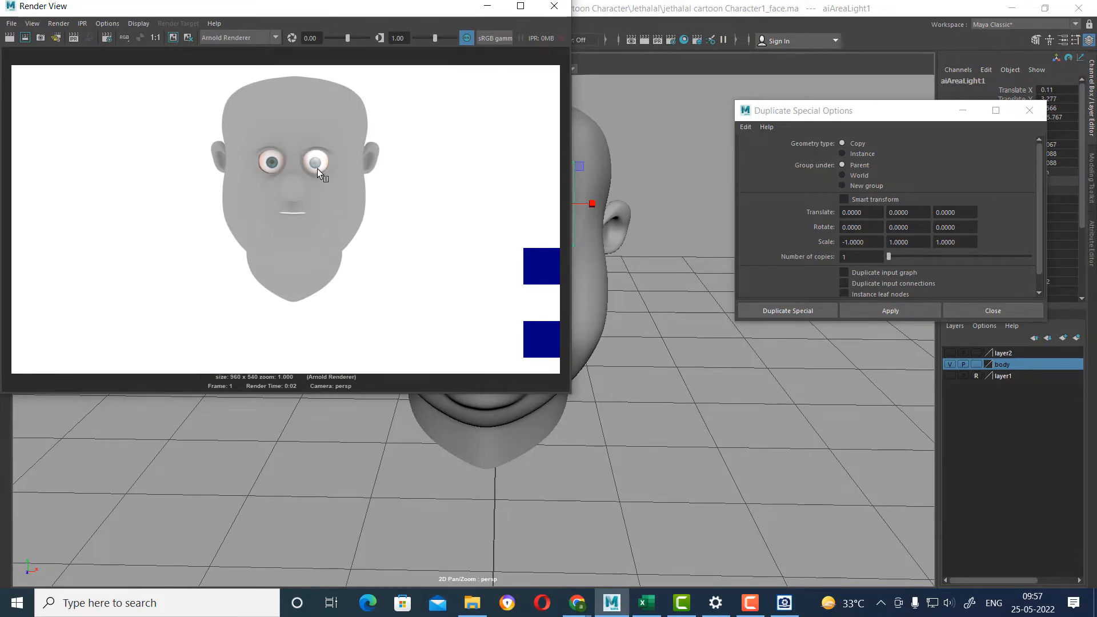
pyautogui.click(554, 6)
# Set the area light's exposure to 0.4 in its light attributes and test render the head from a lower angle.
pyautogui.click(599, 281)
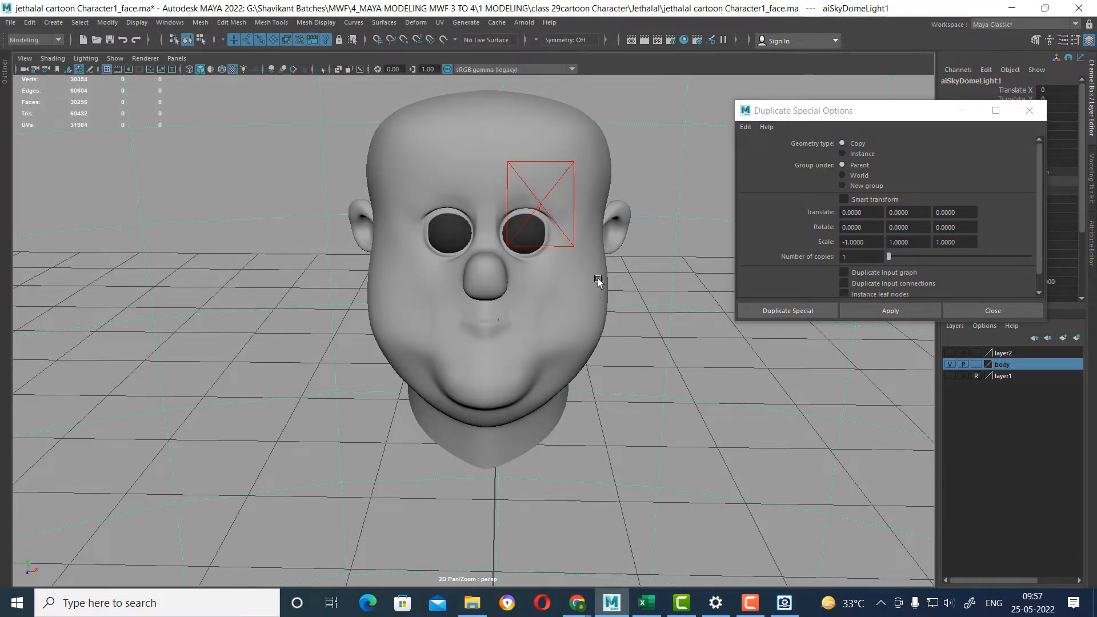
pyautogui.click(562, 238)
pyautogui.click(566, 240)
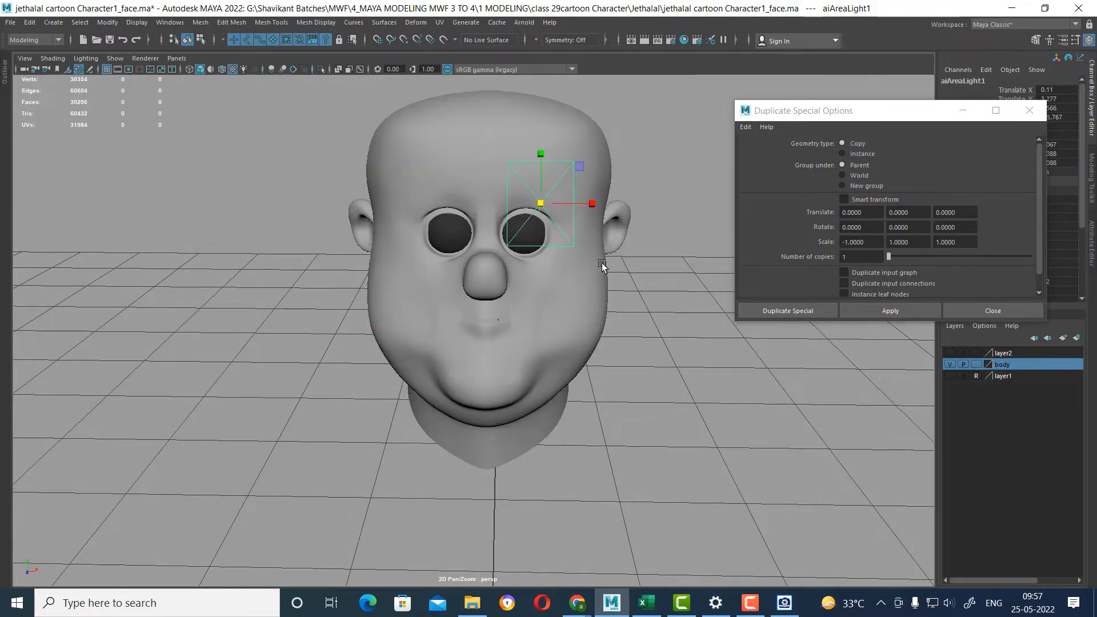
pyautogui.hotkey('ctrl', 'a')
pyautogui.click(1030, 110)
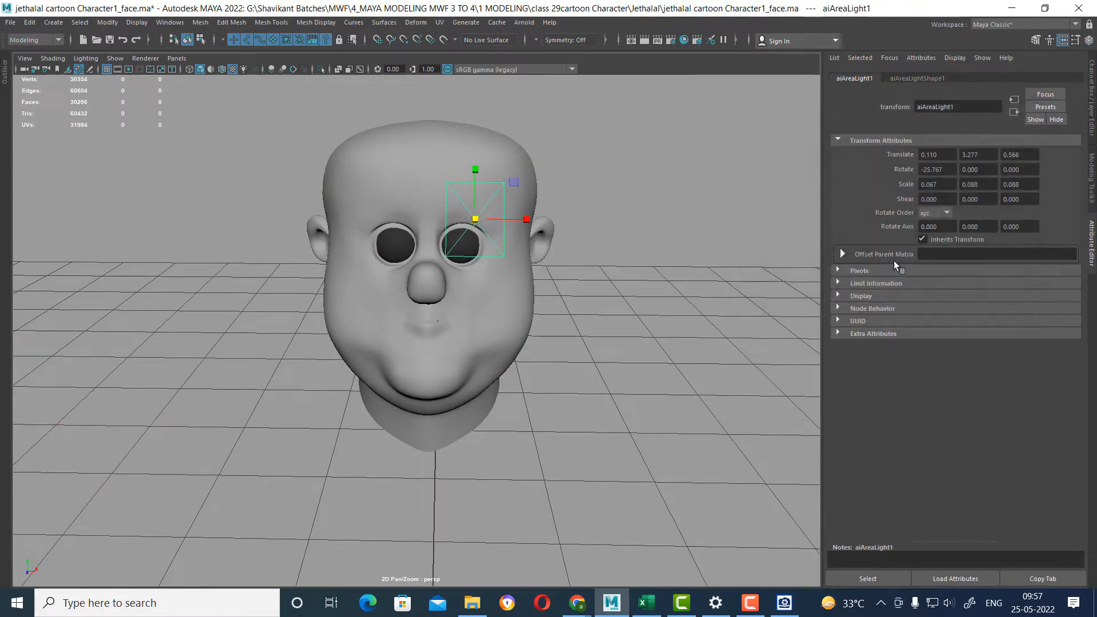
pyautogui.click(920, 78)
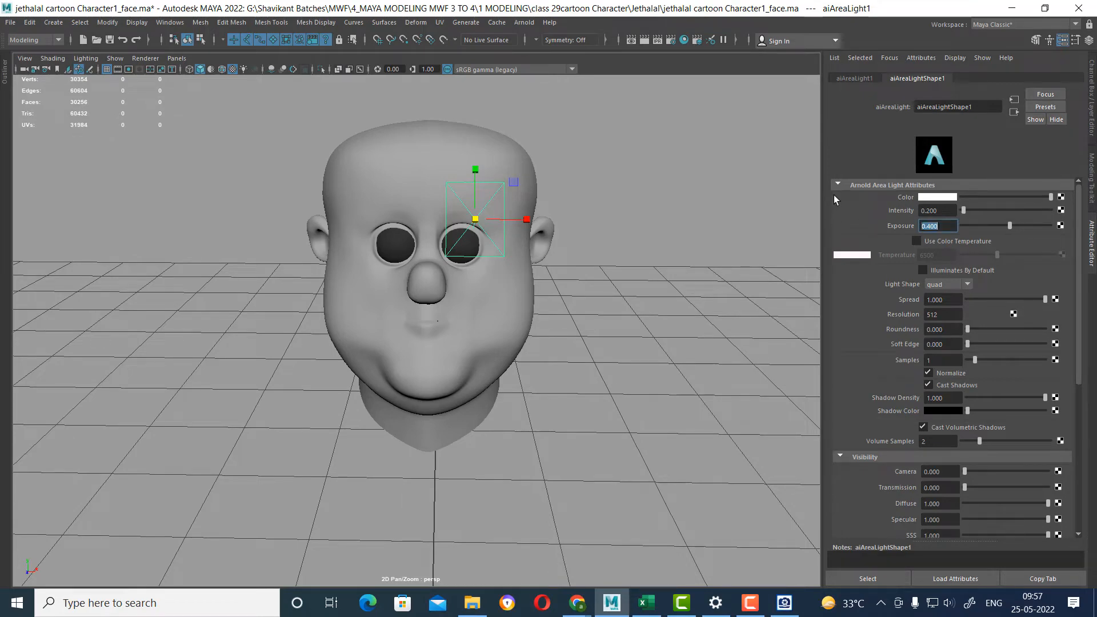
pyautogui.keyDown('alt'); pyautogui.moveTo(397, 226); pyautogui.dragTo(571, 263); pyautogui.keyUp('alt')
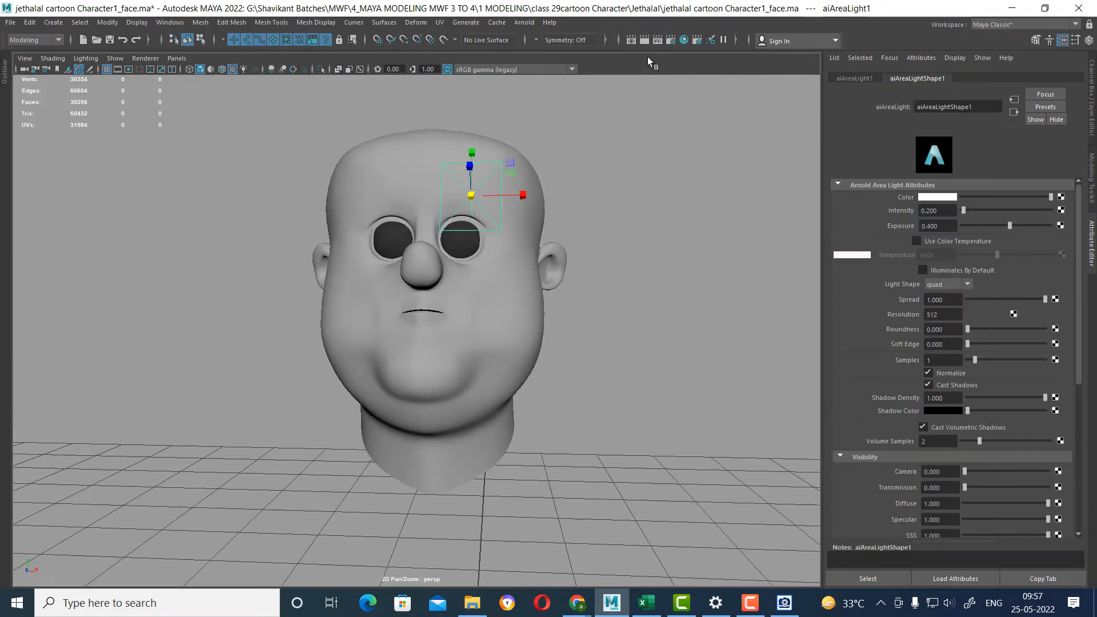
pyautogui.click(644, 40)
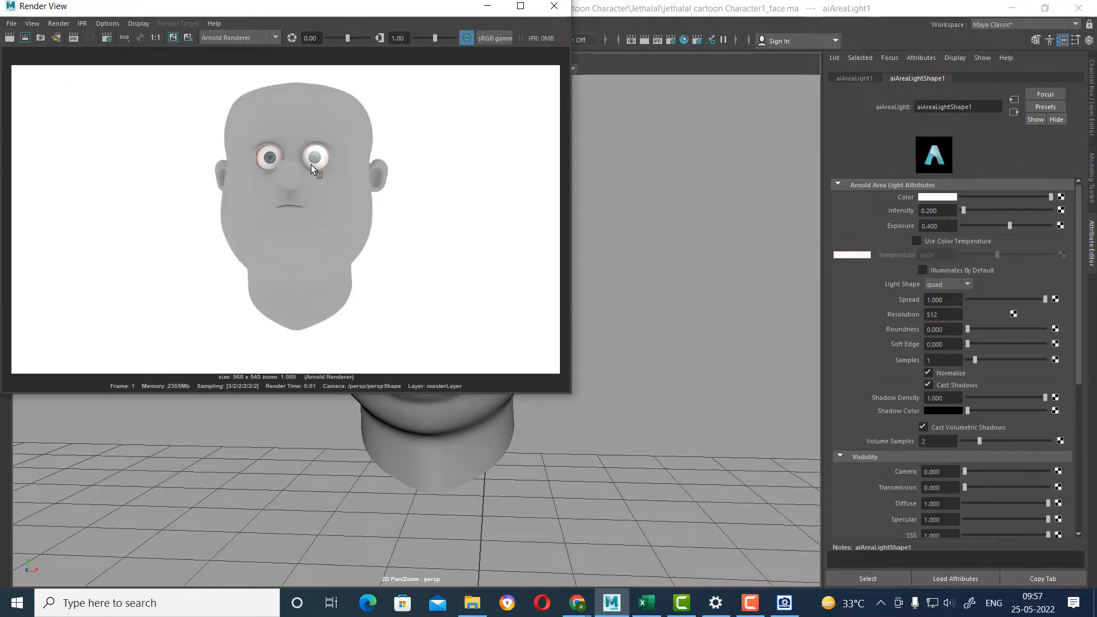
pyautogui.click(554, 6)
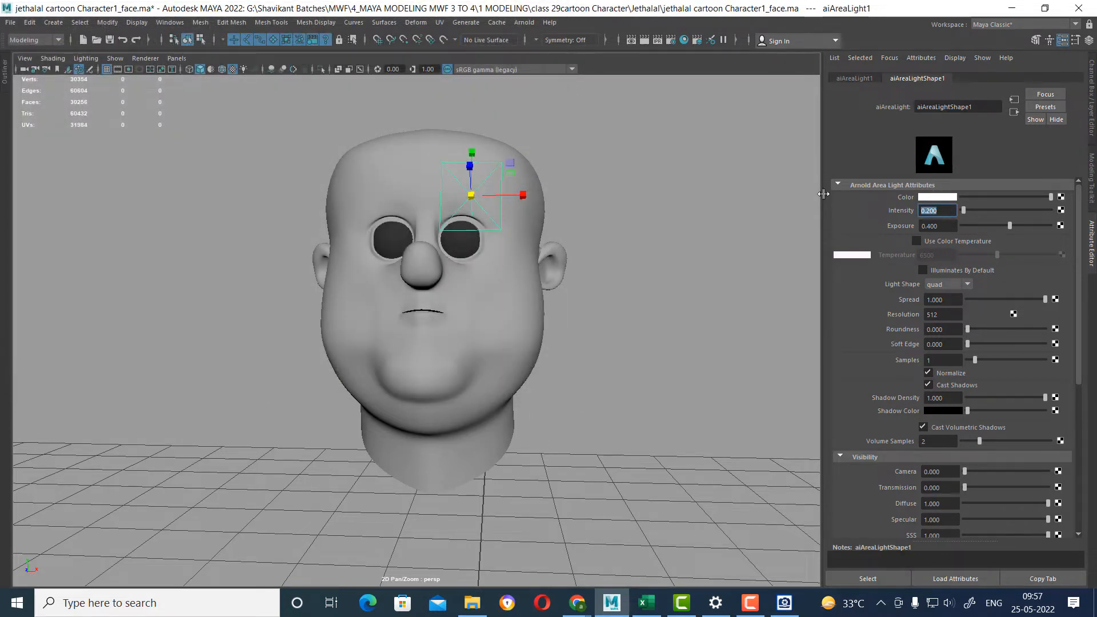
# Set the area light's intensity to 0.1, and render the head again to examine the eyes up close.
pyautogui.click(644, 40)
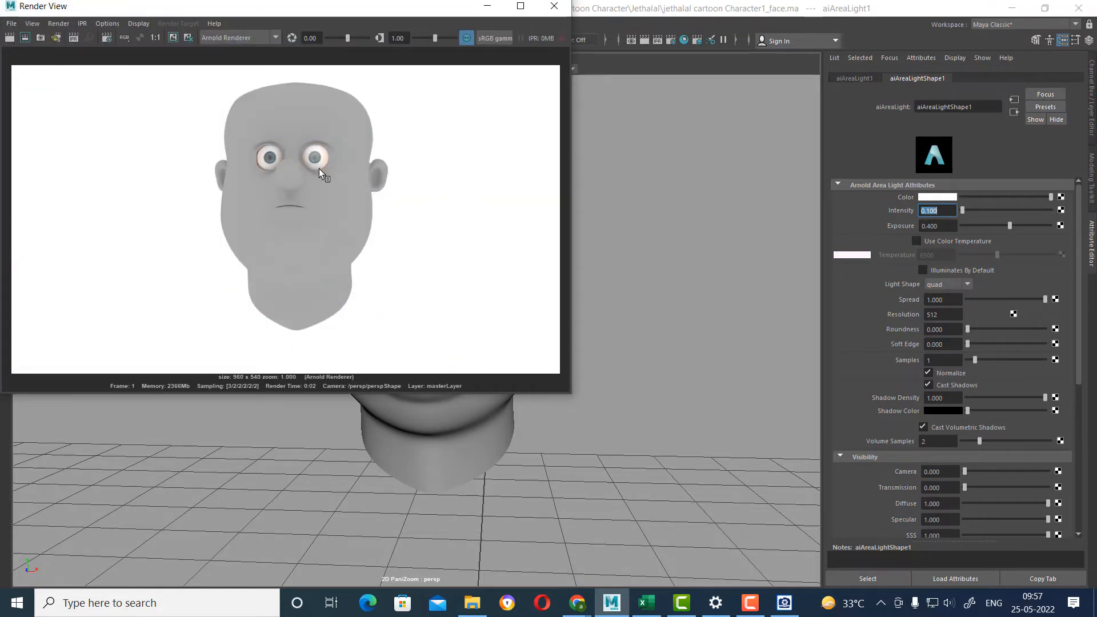
pyautogui.scroll(2, 326, 177)
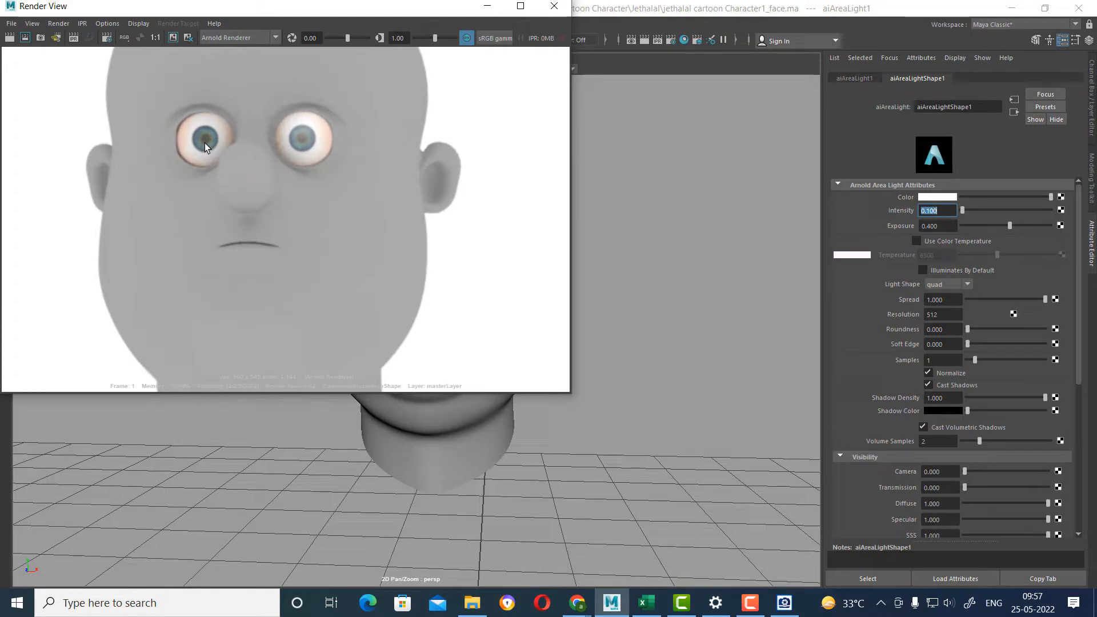
pyautogui.click(554, 6)
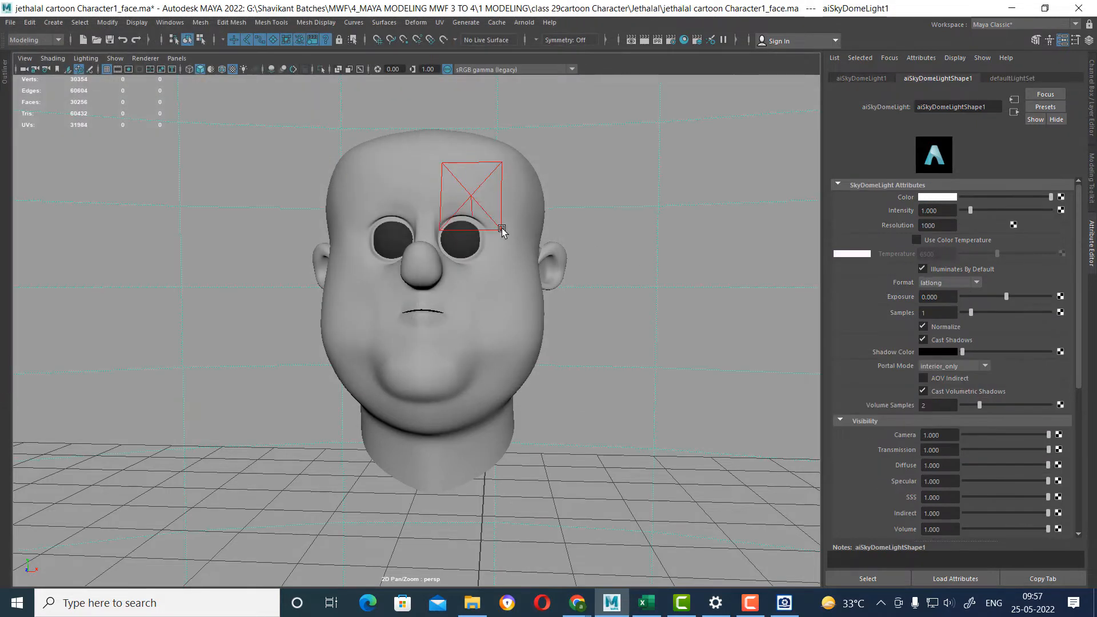
# Add a point light to the scene and view the head from the side.
pyautogui.press('w')
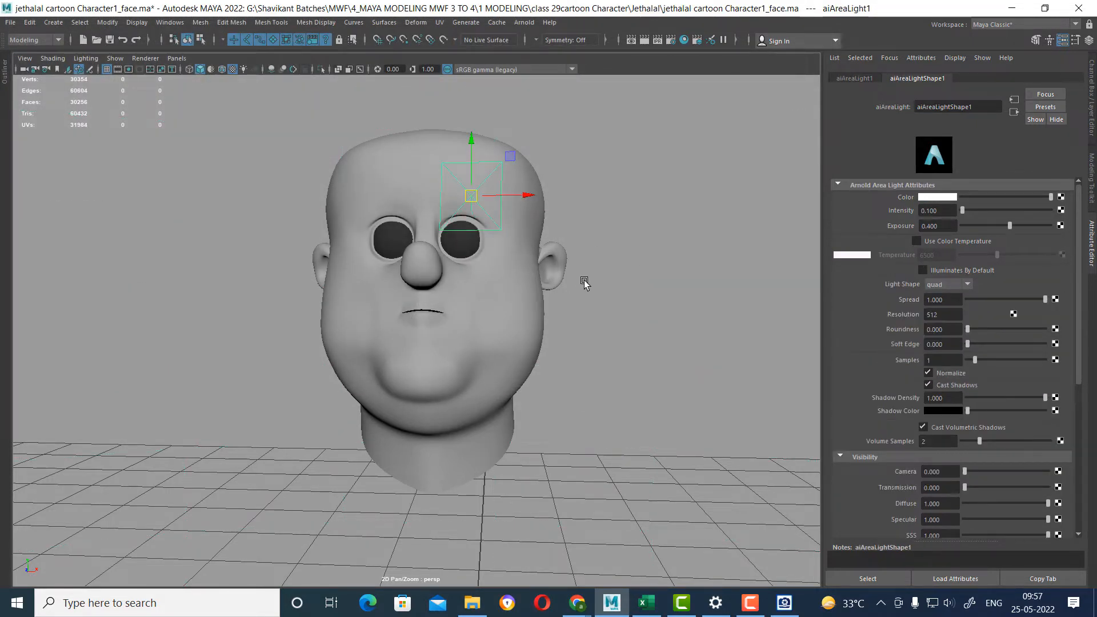
pyautogui.click(53, 23)
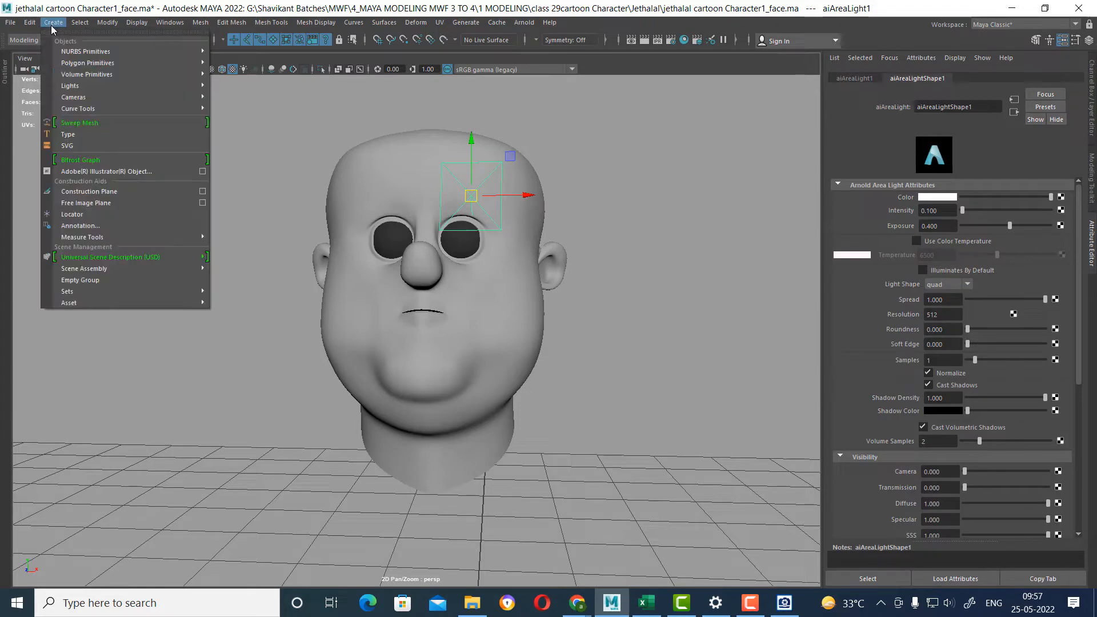
pyautogui.moveTo(195, 86)
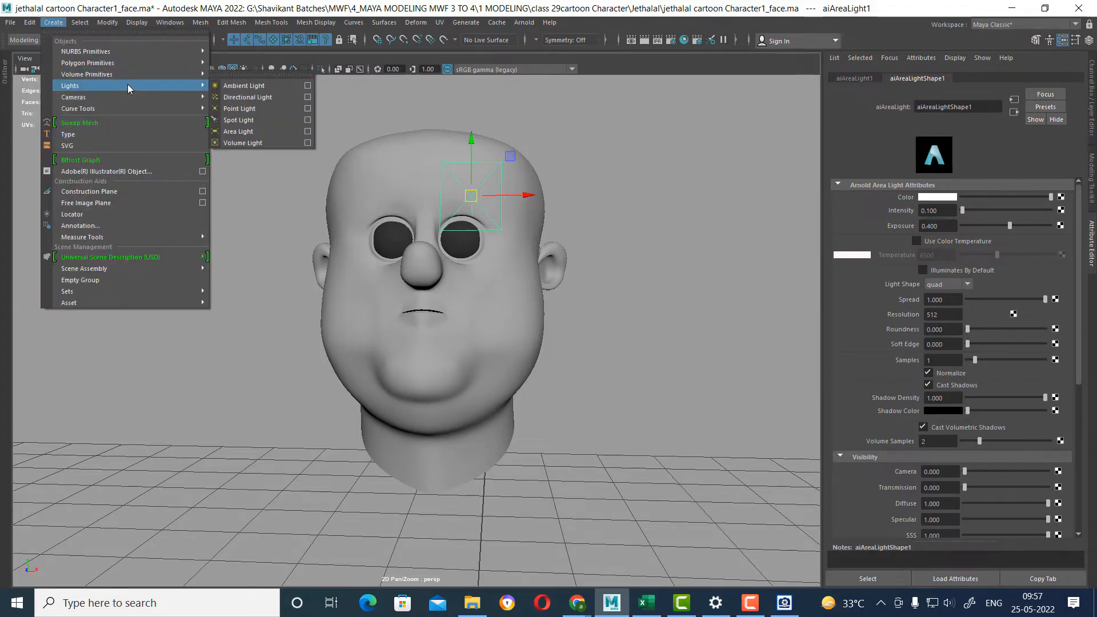
pyautogui.click(243, 109)
pyautogui.keyDown('alt'); pyautogui.moveTo(578, 362); pyautogui.dragTo(575, 495); pyautogui.keyUp('alt')
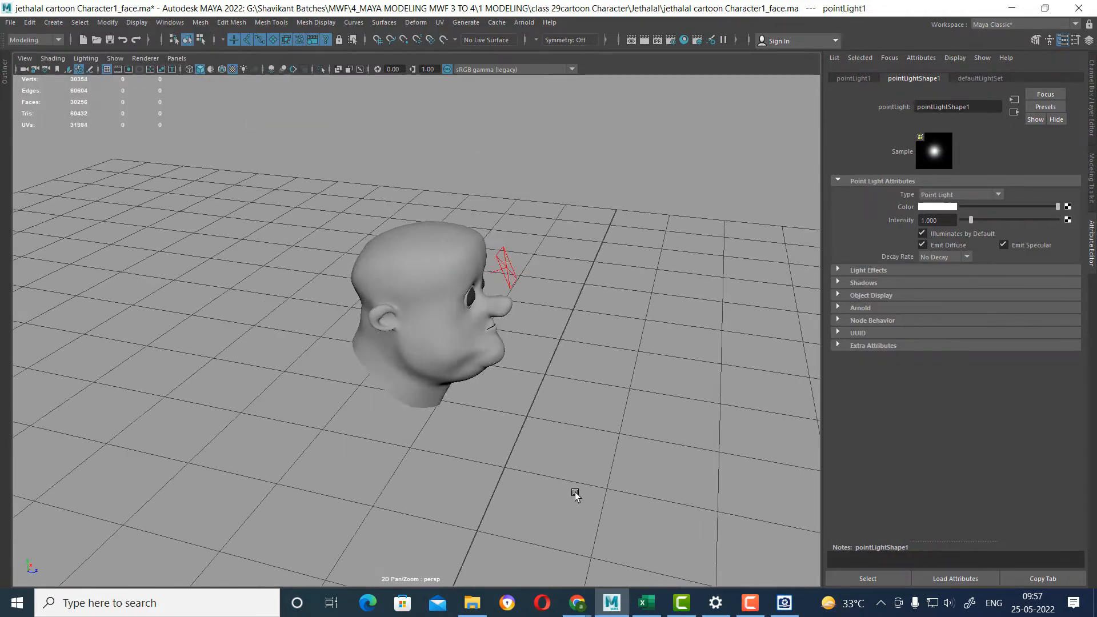
# Raise the new point light from the grid to the head's height and move it toward the front of the face.
pyautogui.scroll(-5, 575, 495)
pyautogui.keyDown('alt'); pyautogui.moveTo(575, 495); pyautogui.dragTo(533, 328, button='middle'); pyautogui.keyUp('alt')
pyautogui.scroll(1, 534, 328)
pyautogui.moveTo(357, 351); pyautogui.dragTo(348, 152)
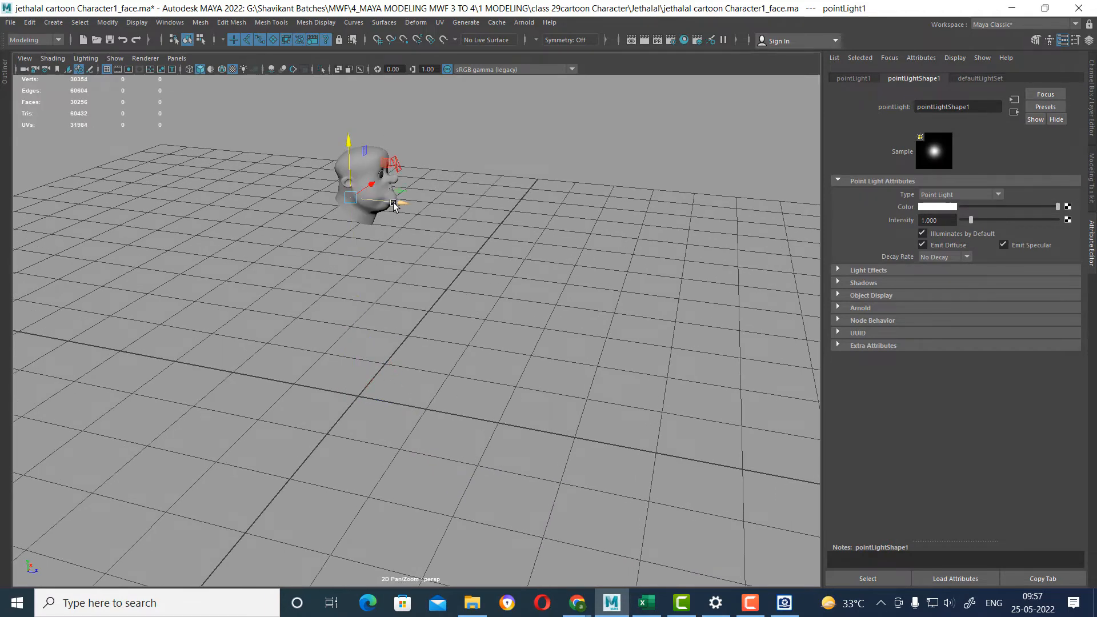
pyautogui.moveTo(394, 206); pyautogui.dragTo(494, 206)
pyautogui.scroll(5, 456, 375)
# Place the point light just in front of the eyes using the side view, and turn off its Illuminates by Default option.
pyautogui.press('space')
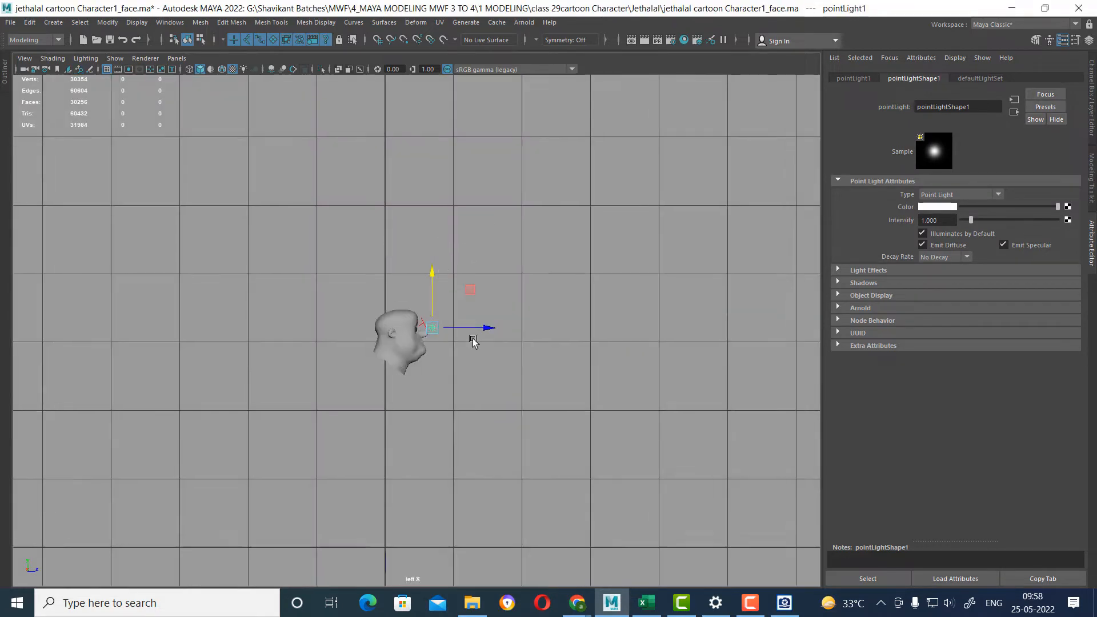
pyautogui.scroll(5, 472, 335)
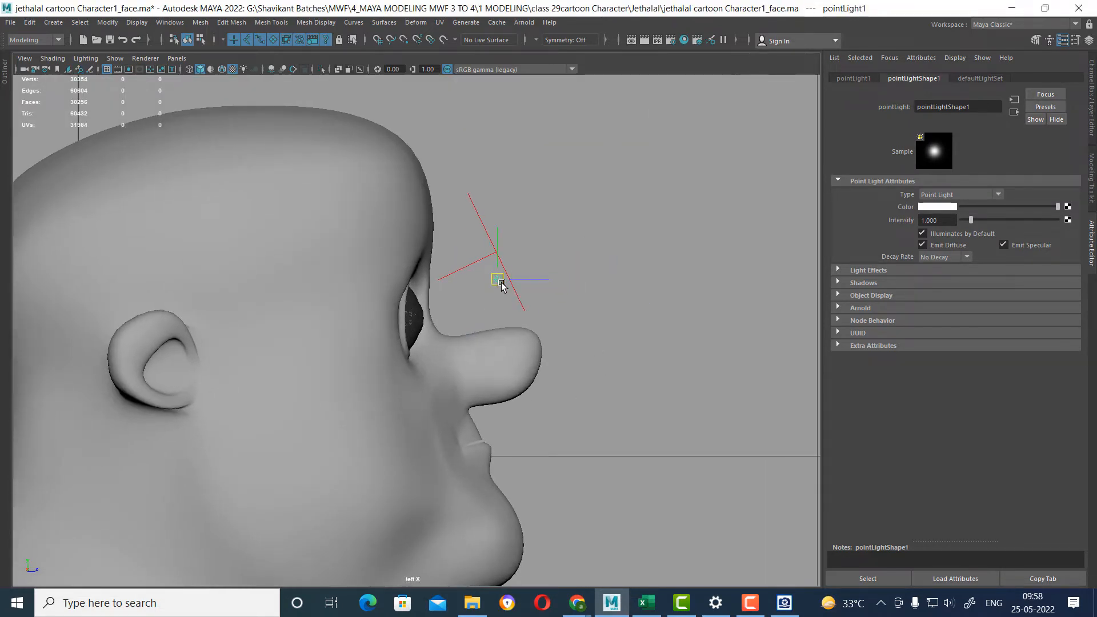
pyautogui.press('space')
pyautogui.moveTo(529, 343); pyautogui.dragTo(536, 311)
pyautogui.keyDown('alt'); pyautogui.moveTo(536, 310); pyautogui.dragTo(702, 361, button='right'); pyautogui.keyUp('alt')
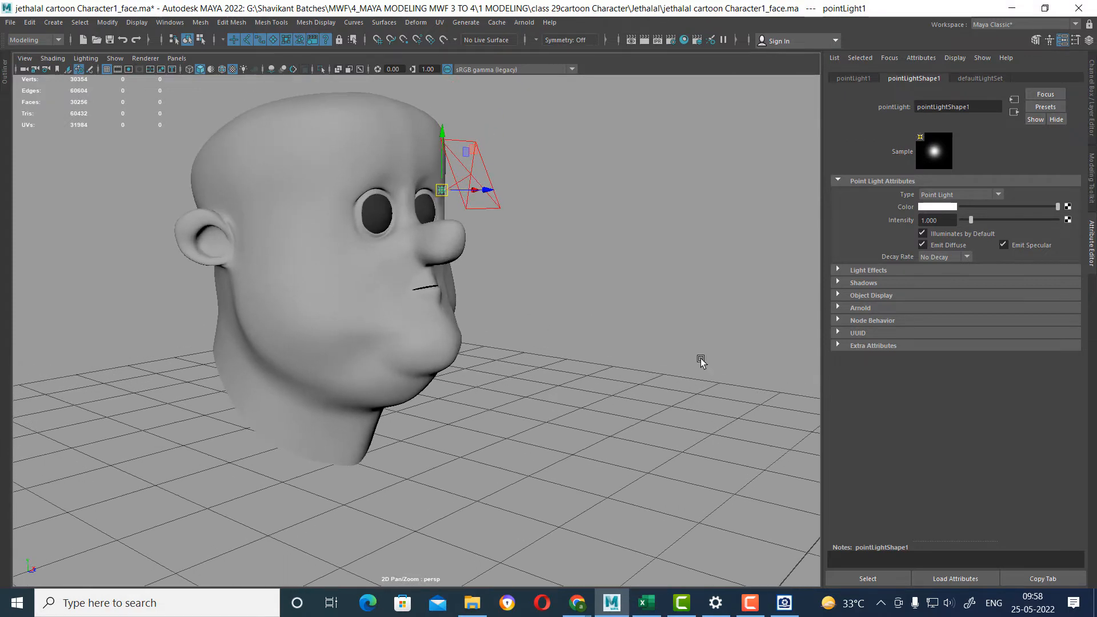
pyautogui.scroll(2, 447, 236)
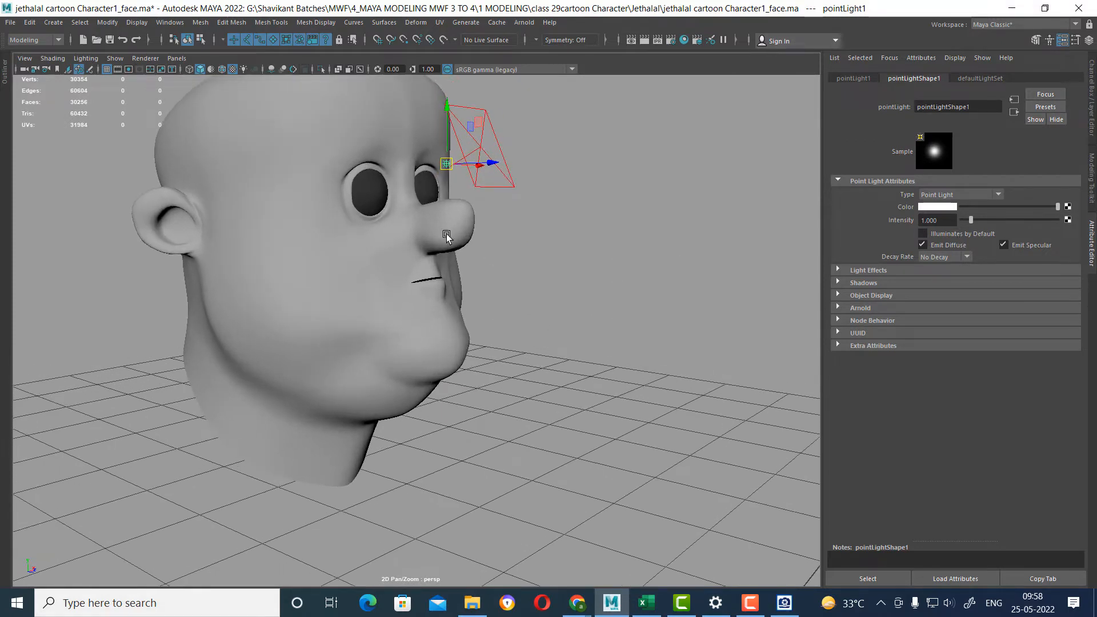
# Select the outer eyeball of the character's right eye, switch to the Rendering menu set and test render the head.
pyautogui.click(374, 195)
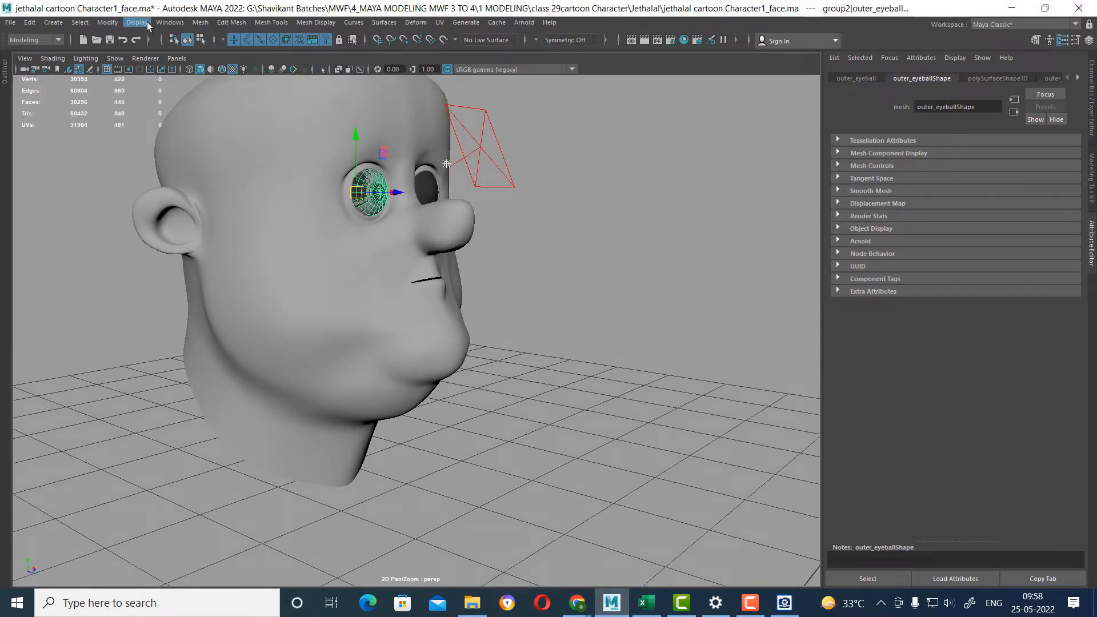
pyautogui.click(33, 40)
pyautogui.click(34, 101)
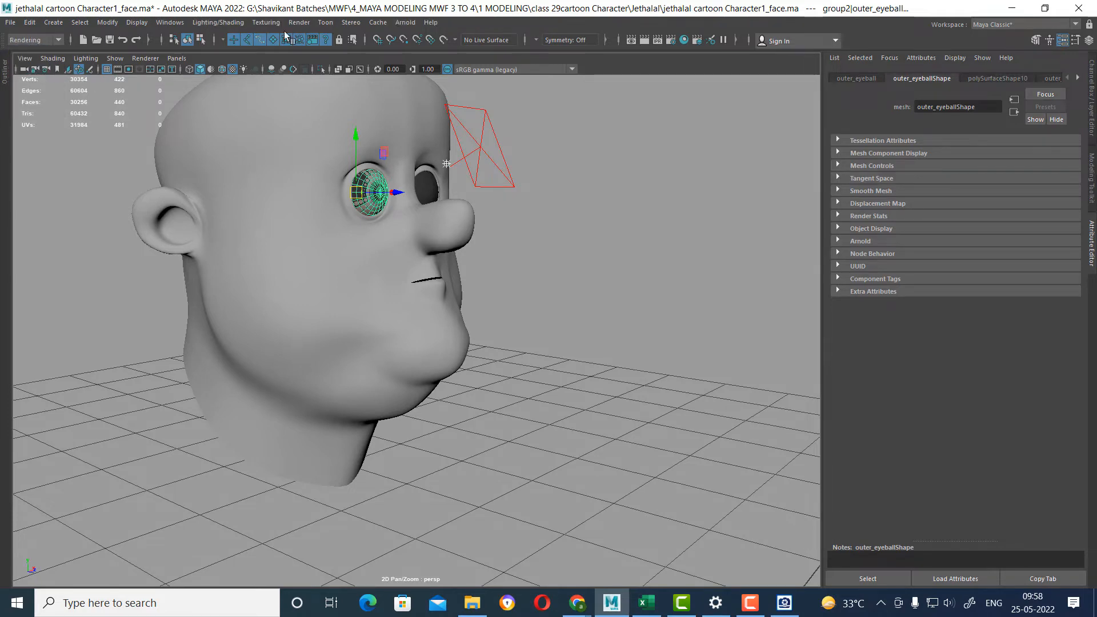
pyautogui.scroll(1, 618, 195)
pyautogui.keyDown('alt'); pyautogui.moveTo(619, 196); pyautogui.dragTo(609, 273, button='middle'); pyautogui.keyUp('alt')
pyautogui.scroll(2, 601, 287)
pyautogui.keyDown('alt'); pyautogui.moveTo(609, 273); pyautogui.dragTo(659, 198); pyautogui.keyUp('alt')
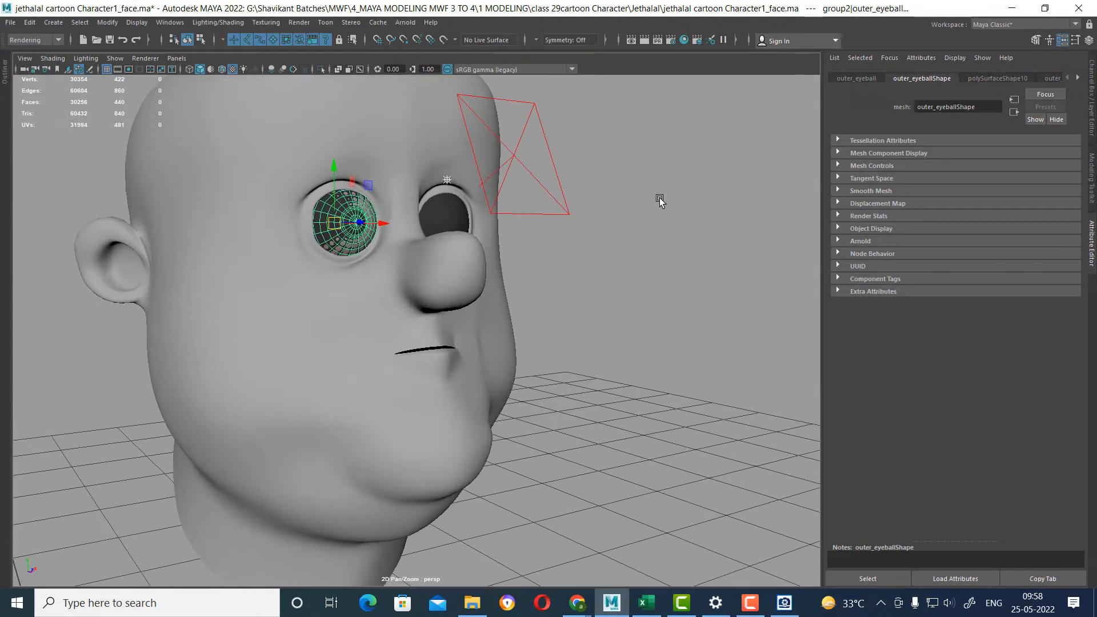
pyautogui.click(649, 39)
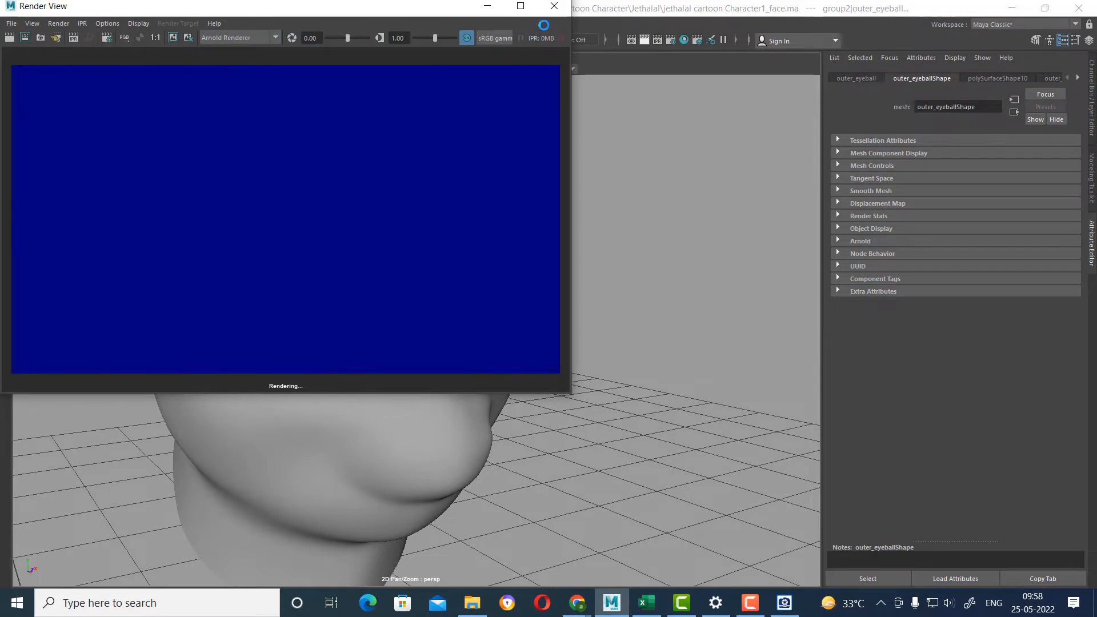
pyautogui.click(558, 6)
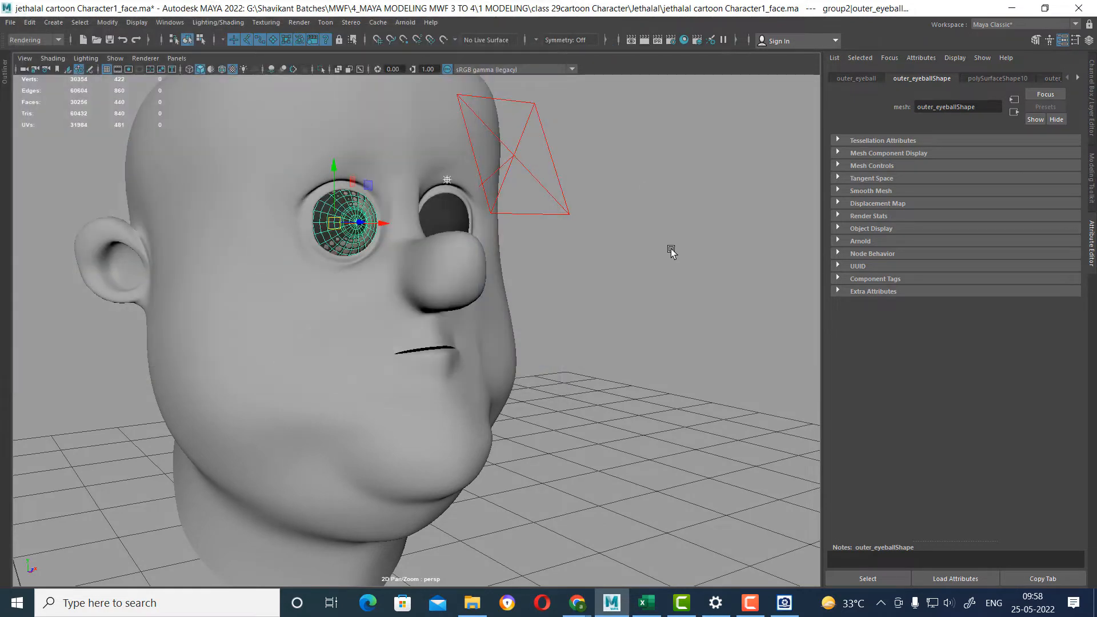
# Turn Illuminates by Default back on for the point light and test render the head.
pyautogui.click(671, 249)
pyautogui.click(448, 179)
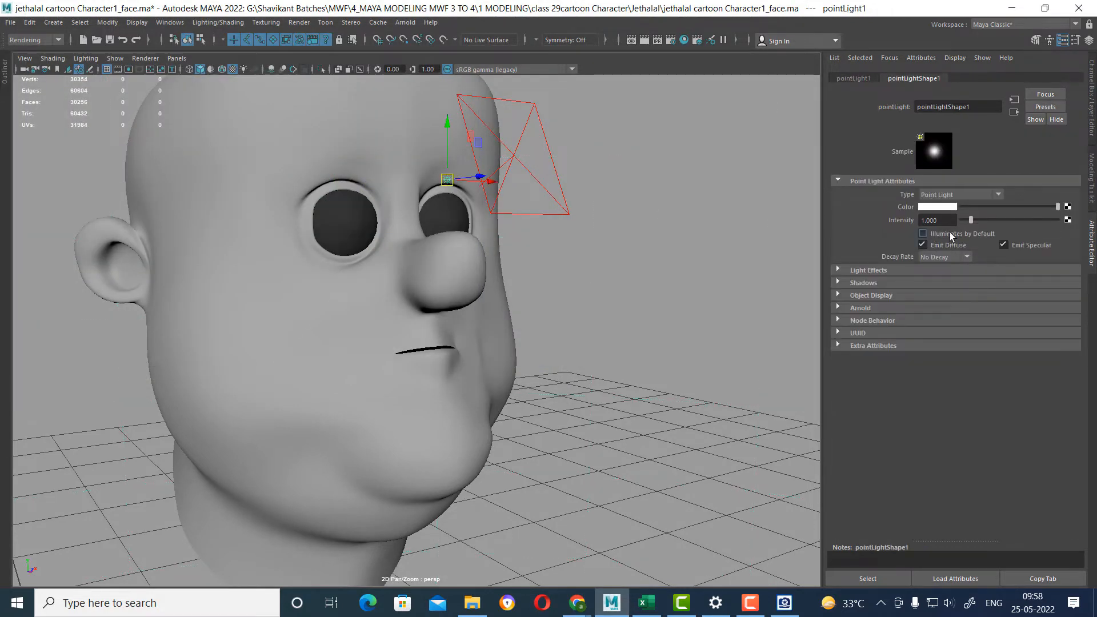
pyautogui.click(646, 39)
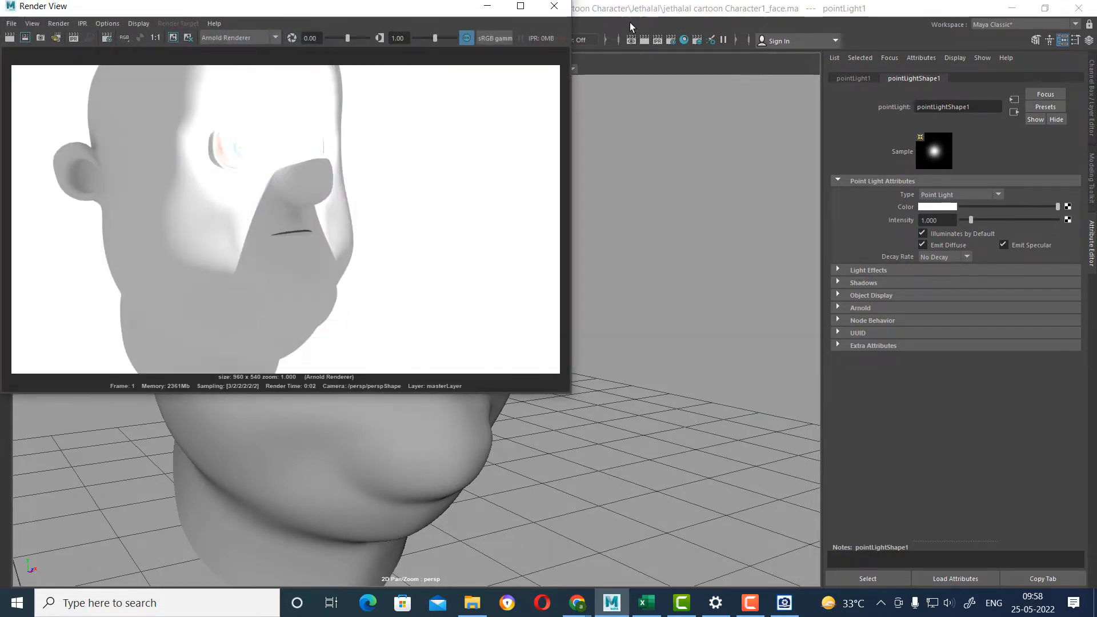
pyautogui.click(554, 6)
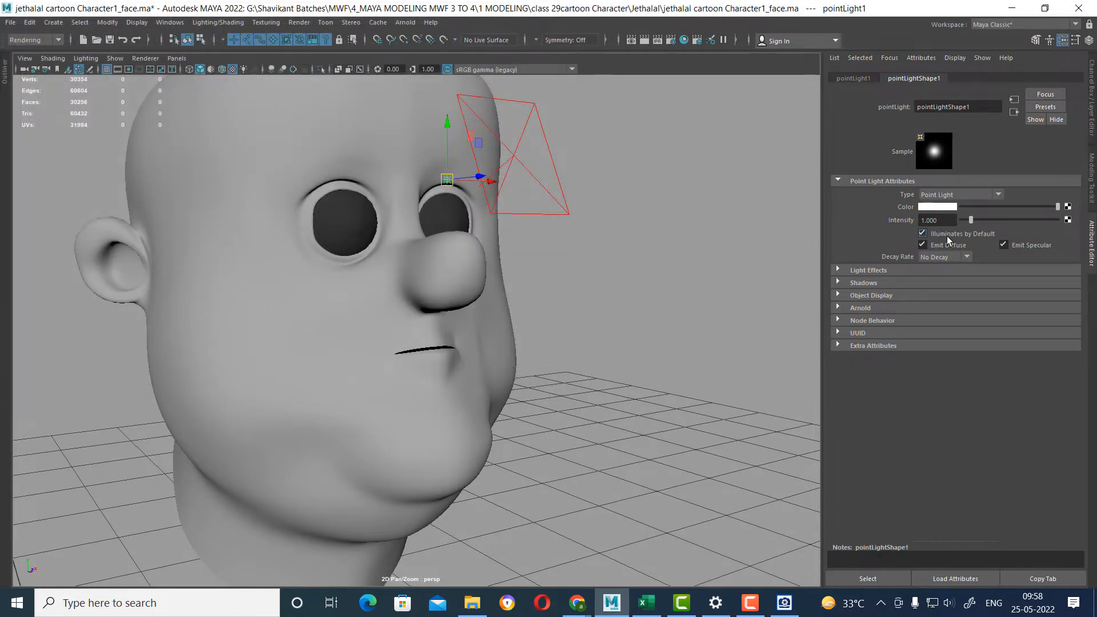
# With Illuminates by Default off, make a light link between the point light and the character's right outer eyeball, and test render.
pyautogui.click(351, 224)
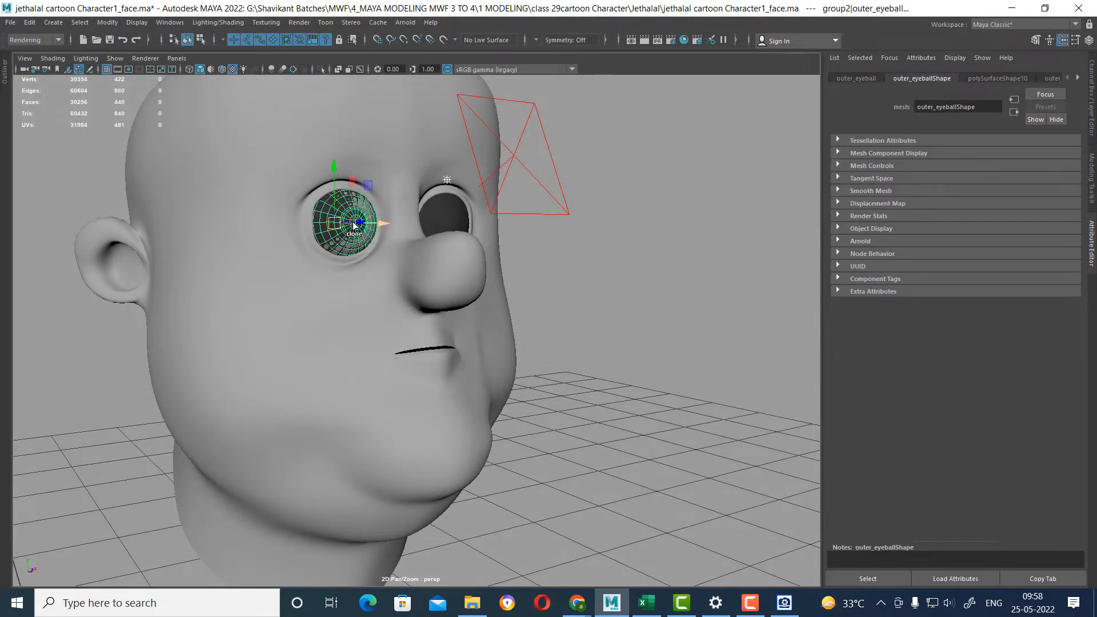
pyautogui.click(213, 21)
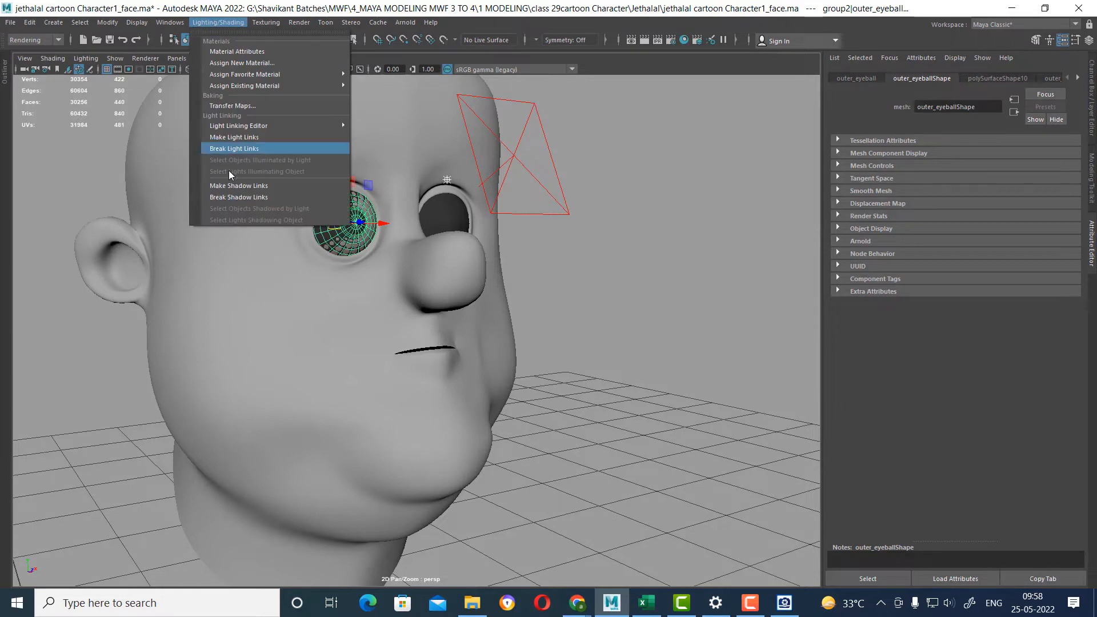
pyautogui.click(248, 138)
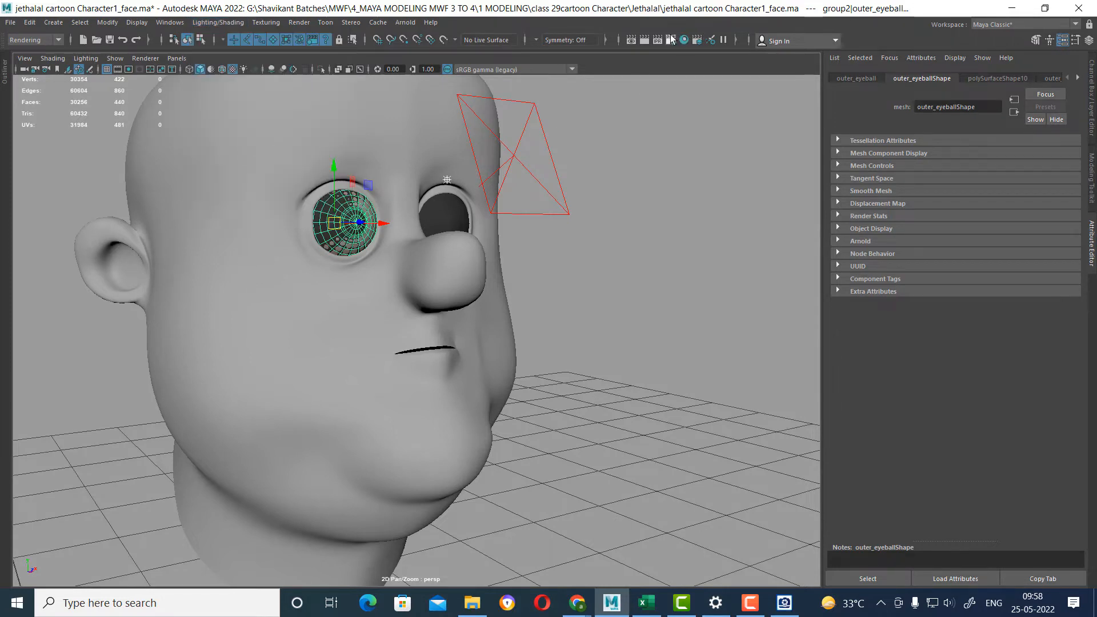
pyautogui.click(644, 40)
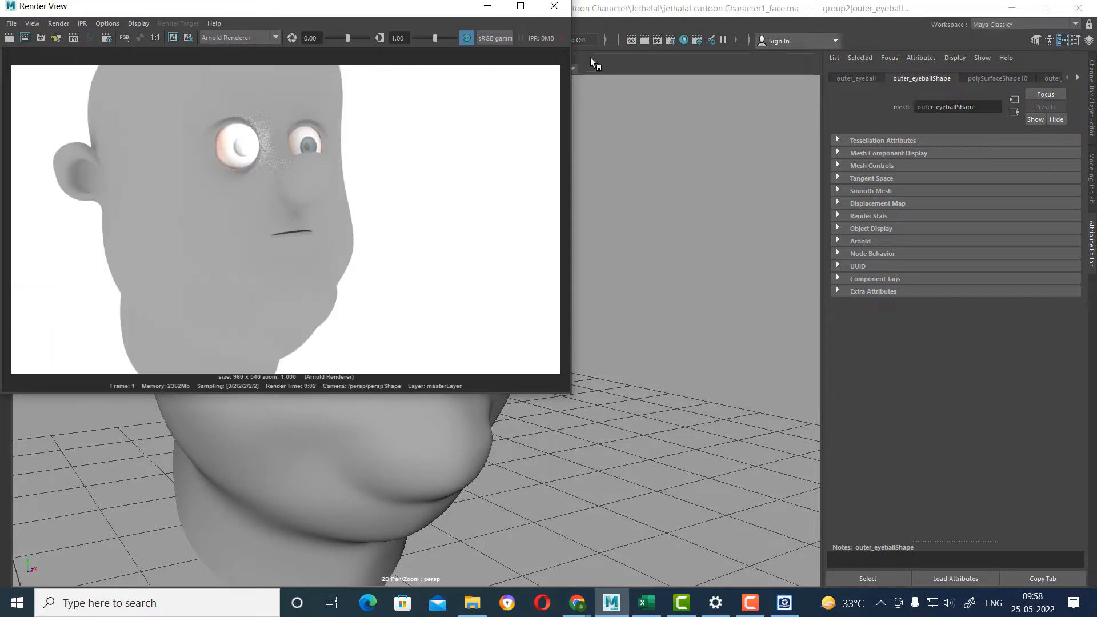
pyautogui.click(554, 6)
# Set the point light's intensity to 0.2 and test render the head.
pyautogui.click(504, 176)
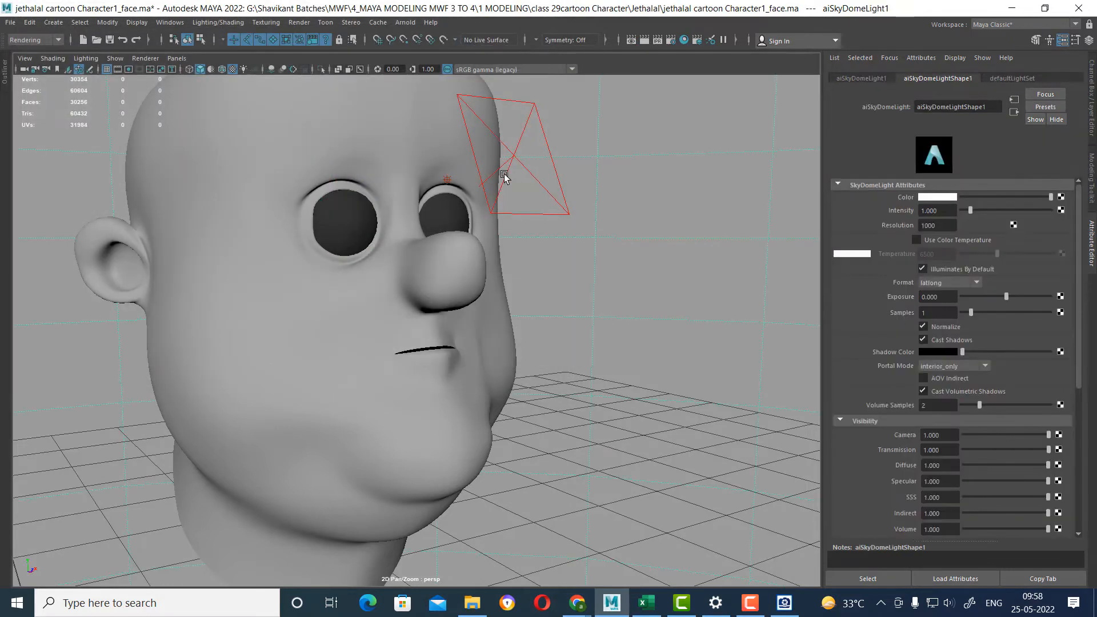
pyautogui.click(449, 182)
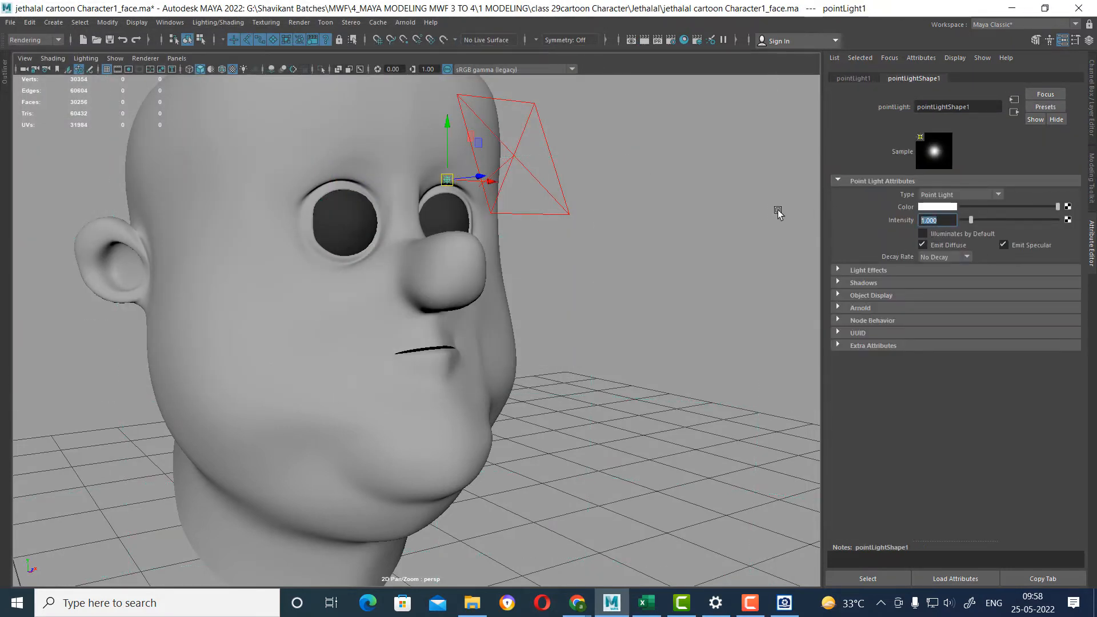
pyautogui.write('.2')
pyautogui.press('Return')
pyautogui.click(638, 42)
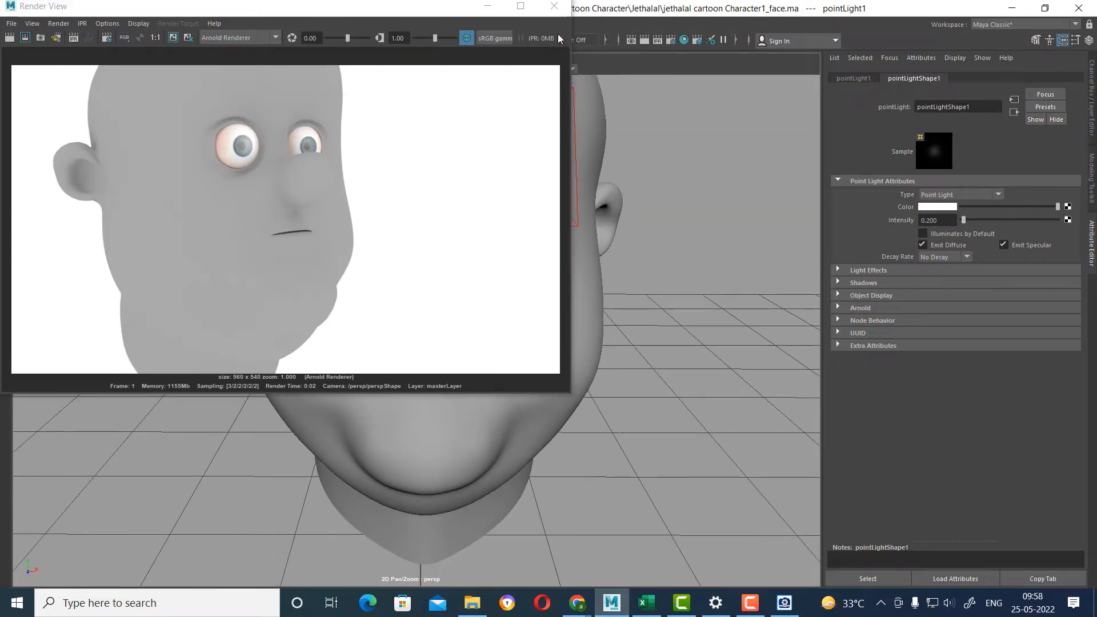
pyautogui.click(555, 5)
# Move the point light across to the front of the character's right eye, test rendering the head from the front.
pyautogui.click(644, 41)
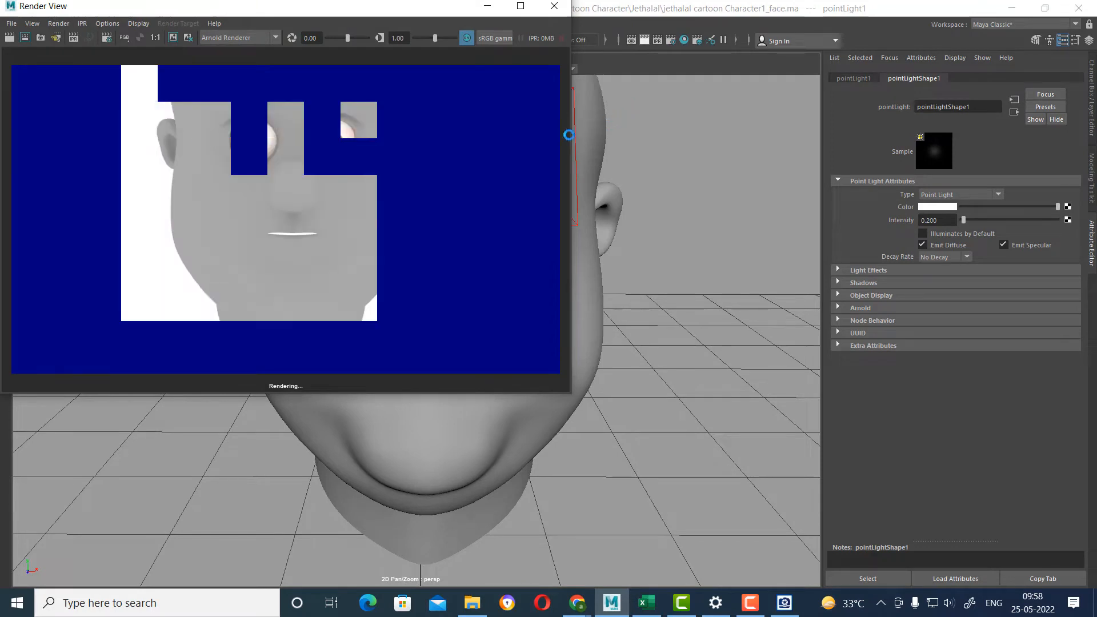
pyautogui.click(567, 6)
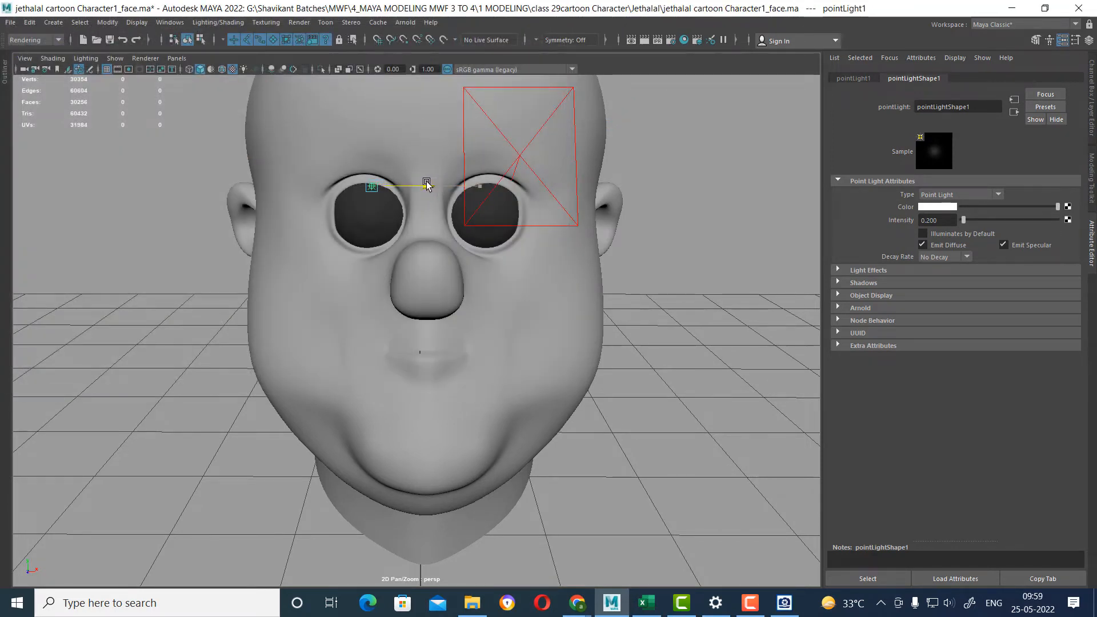
pyautogui.click(644, 41)
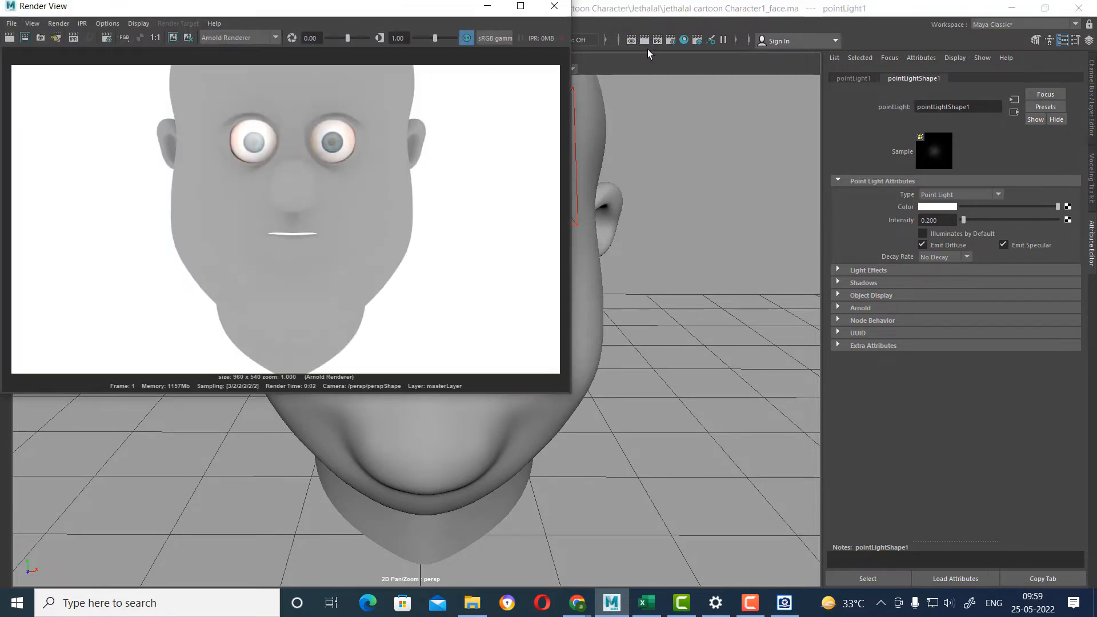
pyautogui.click(553, 6)
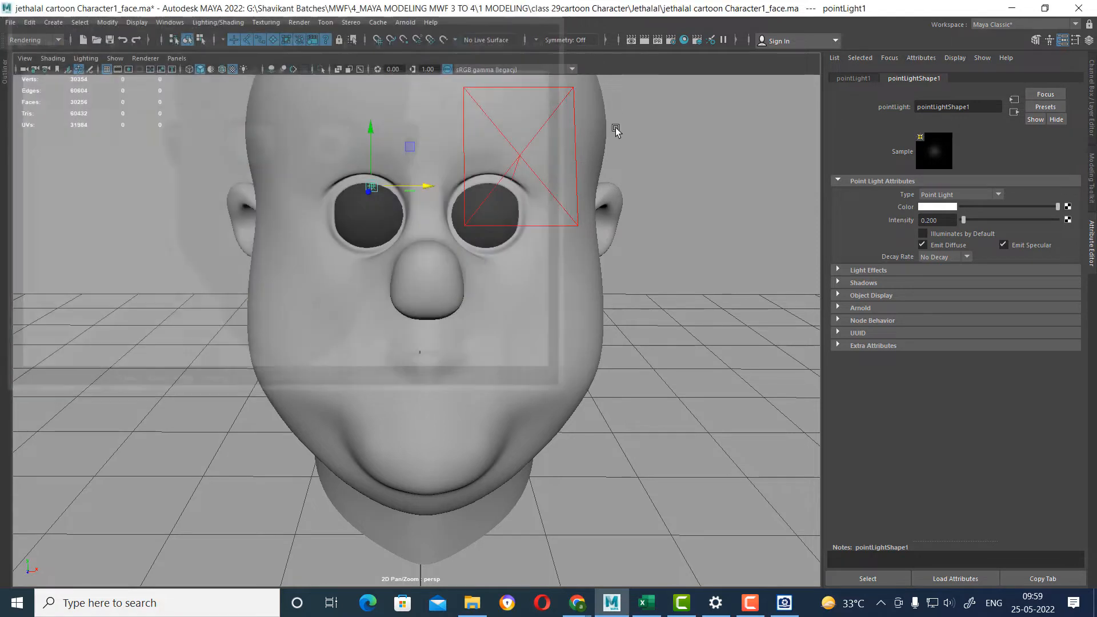
# Turn off Emit Diffuse for the point light and test render the head from an angle.
pyautogui.keyDown('alt'); pyautogui.moveTo(492, 272); pyautogui.dragTo(514, 254); pyautogui.keyUp('alt')
pyautogui.click(954, 246)
pyautogui.keyDown('alt'); pyautogui.moveTo(766, 262); pyautogui.dragTo(714, 229); pyautogui.keyUp('alt')
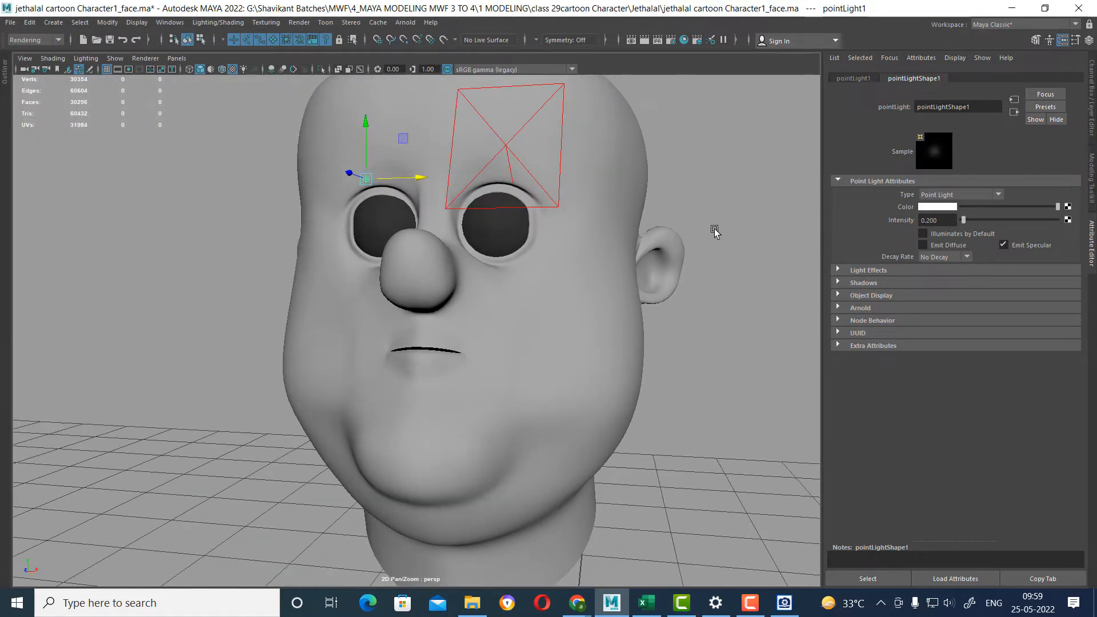
pyautogui.click(645, 40)
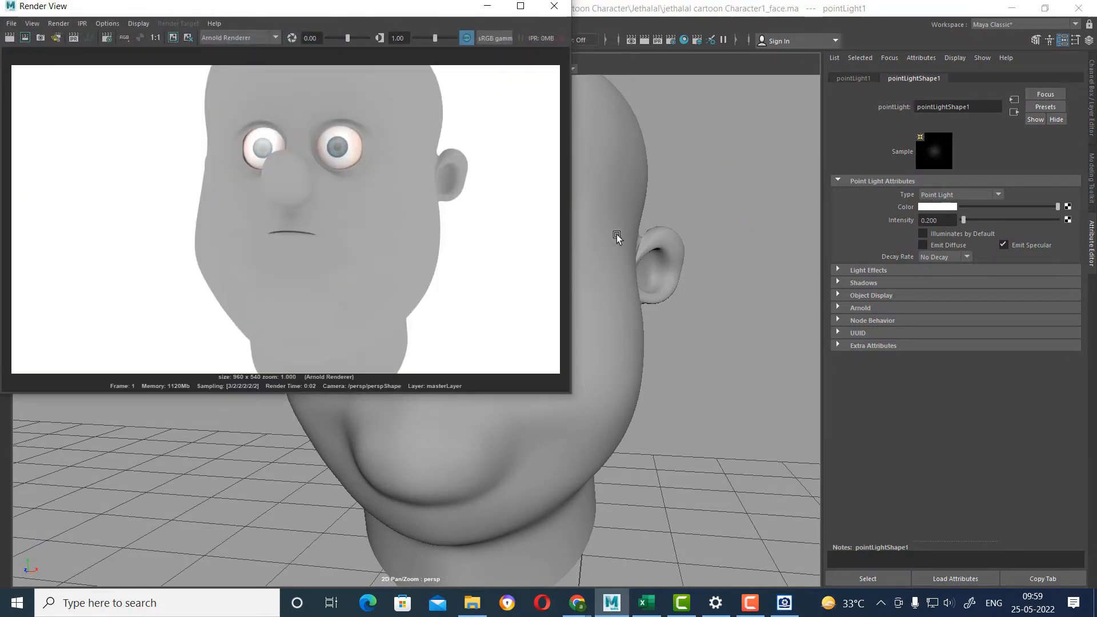
# Set the point light's intensity to 0.080 and render the head again.
pyautogui.click(939, 222)
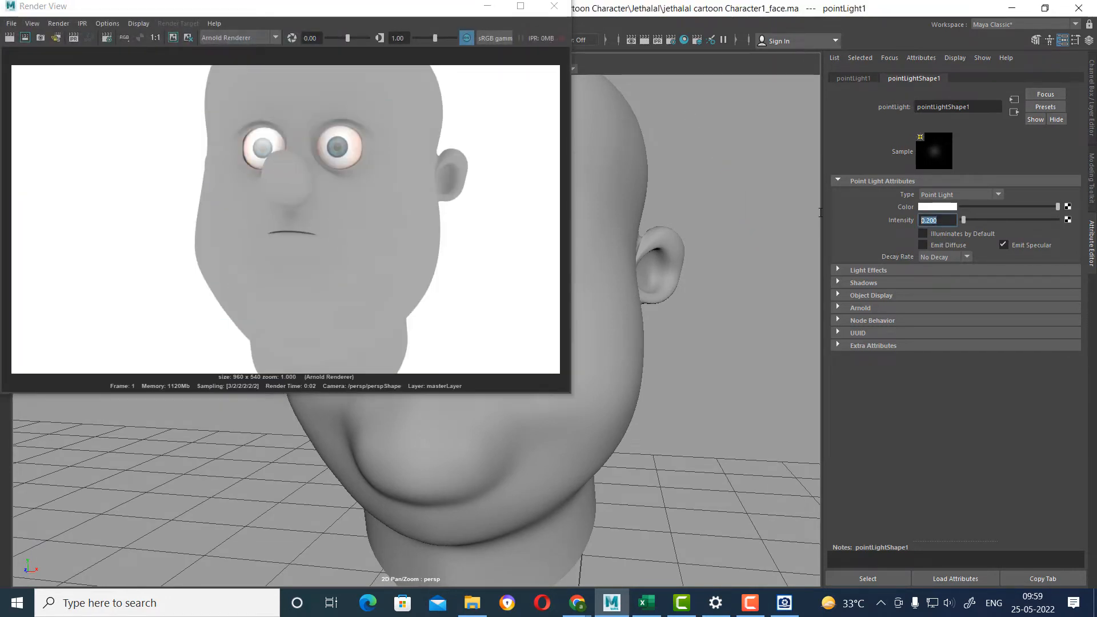
pyautogui.write('0.080')
pyautogui.press('Return')
pyautogui.click(10, 37)
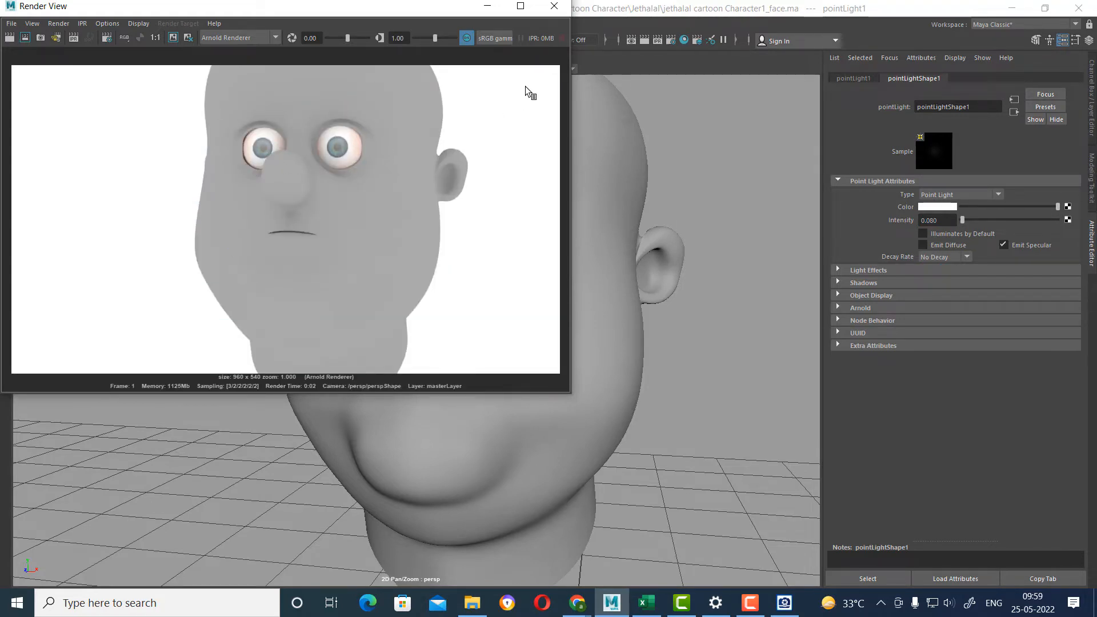
pyautogui.click(554, 6)
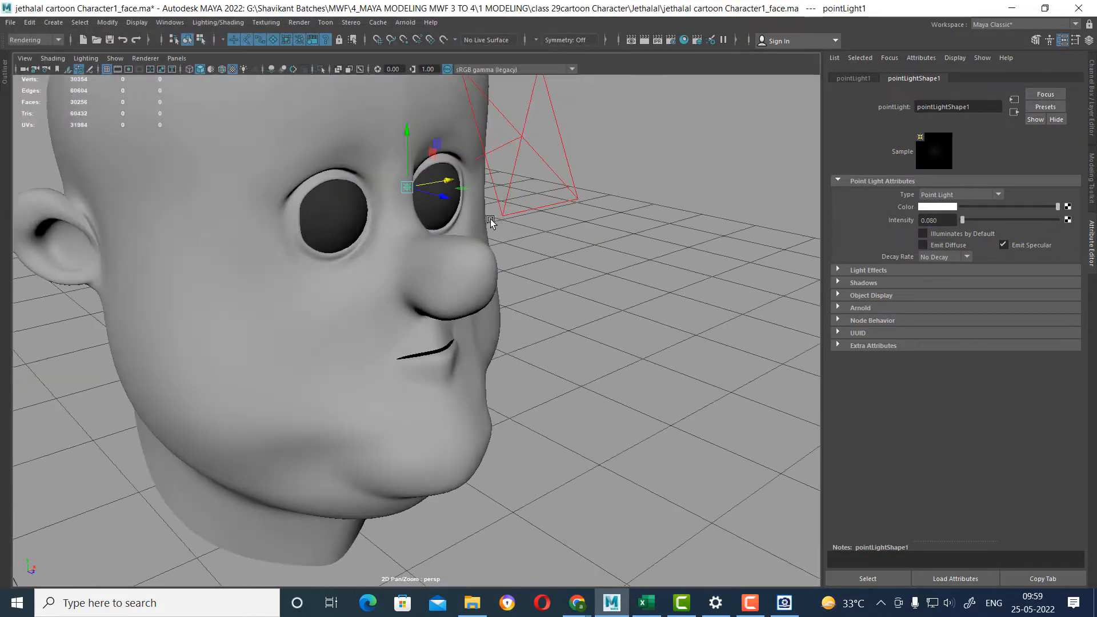
# Look through the selected point light at the eyes and return to the perspective view.
pyautogui.keyDown('alt'); pyautogui.moveTo(490, 221); pyautogui.dragTo(273, 112); pyautogui.keyUp('alt')
pyautogui.click(177, 58)
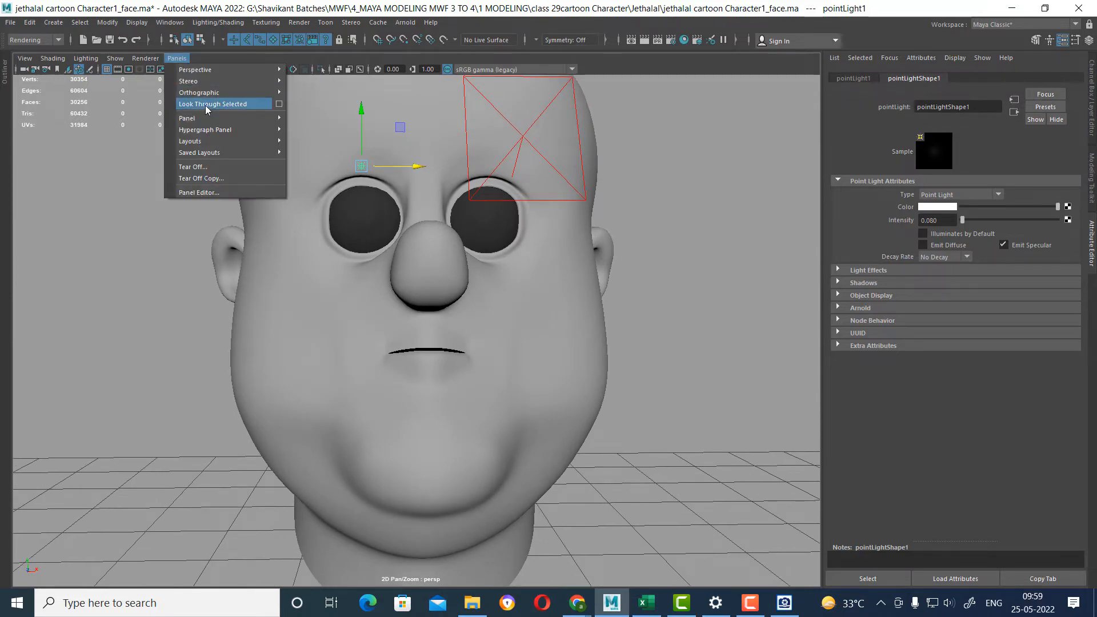
pyautogui.click(204, 105)
pyautogui.scroll(-2, 478, 367)
pyautogui.keyDown('alt'); pyautogui.moveTo(479, 367); pyautogui.dragTo(546, 248); pyautogui.keyUp('alt')
pyautogui.press('space')
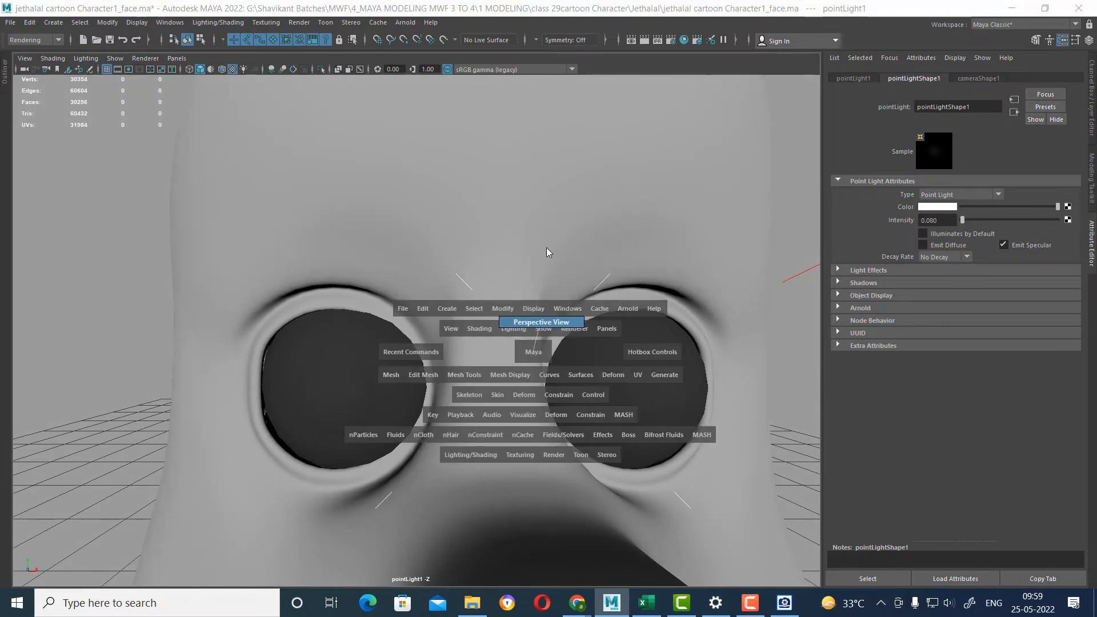
# Test render the head from a three-quarter angle to examine both eyes.
pyautogui.keyDown('alt'); pyautogui.moveTo(546, 286); pyautogui.dragTo(632, 299); pyautogui.keyUp('alt')
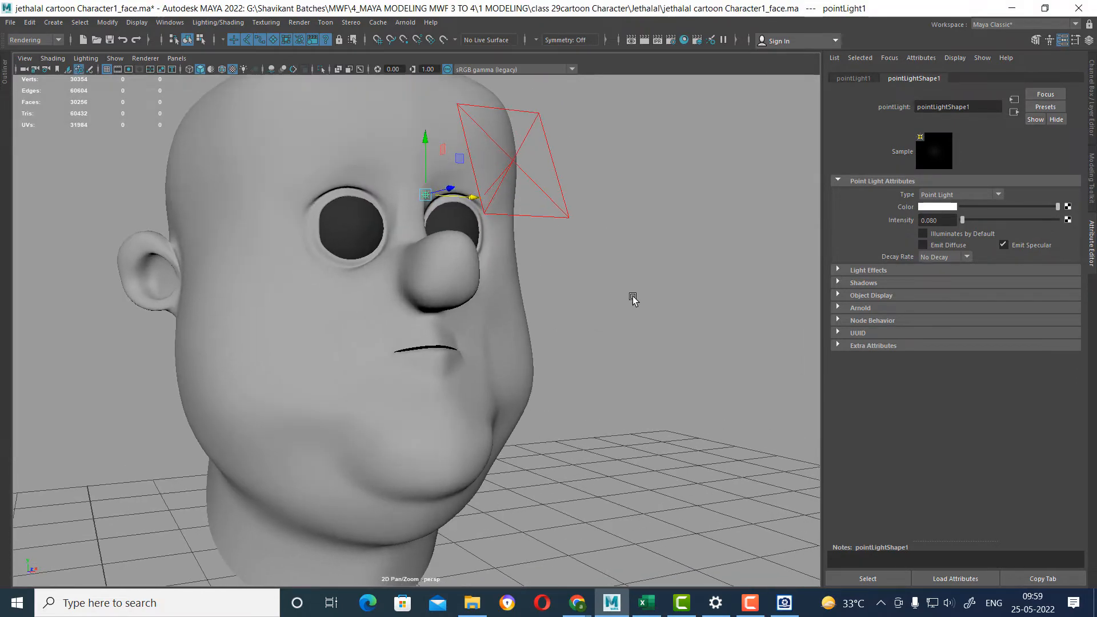
pyautogui.click(644, 40)
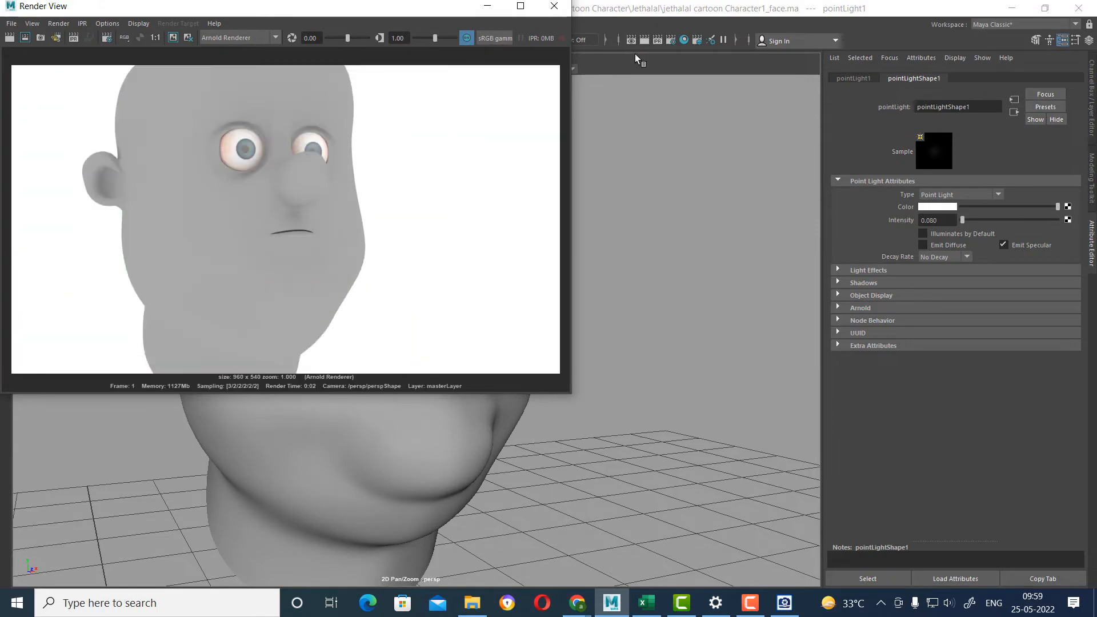
pyautogui.click(555, 5)
# Select the head mesh and view the whole head from the front.
pyautogui.click(501, 444)
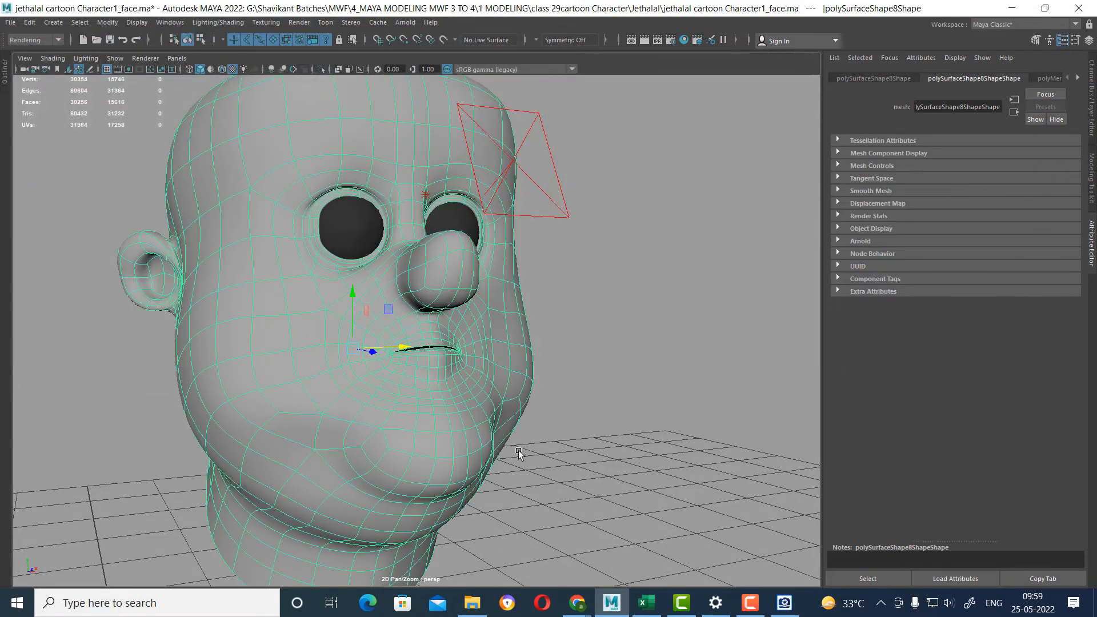
pyautogui.keyDown('alt'); pyautogui.moveTo(518, 452); pyautogui.dragTo(500, 465); pyautogui.keyUp('alt')
pyautogui.keyDown('alt'); pyautogui.moveTo(499, 465); pyautogui.dragTo(460, 431, button='right'); pyautogui.keyUp('alt')
pyautogui.keyDown('alt'); pyautogui.moveTo(524, 455); pyautogui.dragTo(506, 457); pyautogui.keyUp('alt')
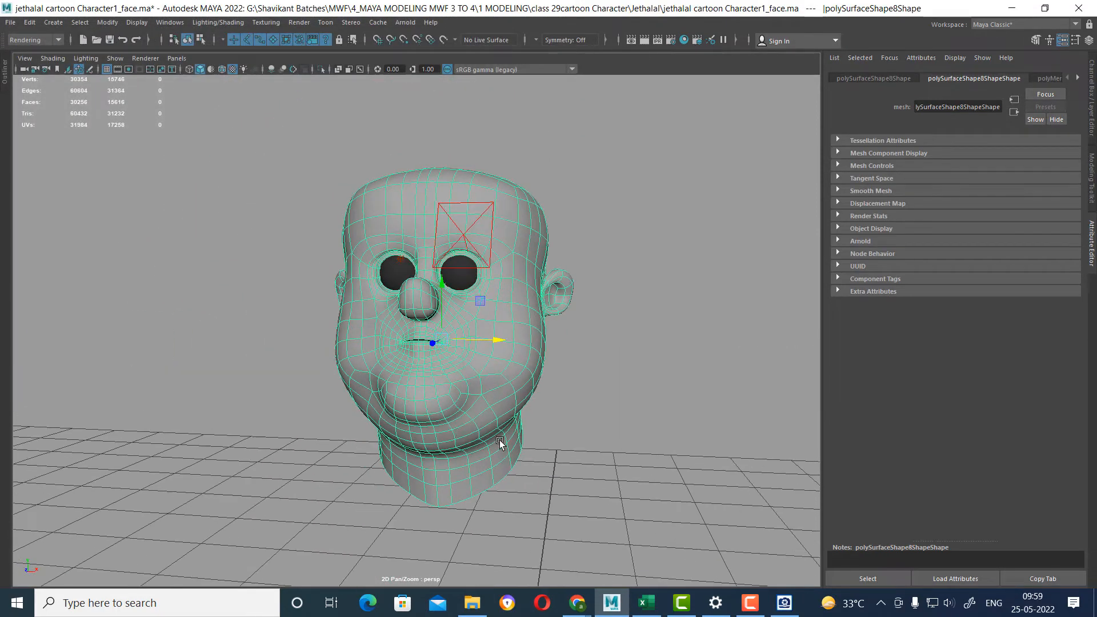
# Set the skydome light's intensity to 0.2 and test render the head.
pyautogui.click(678, 378)
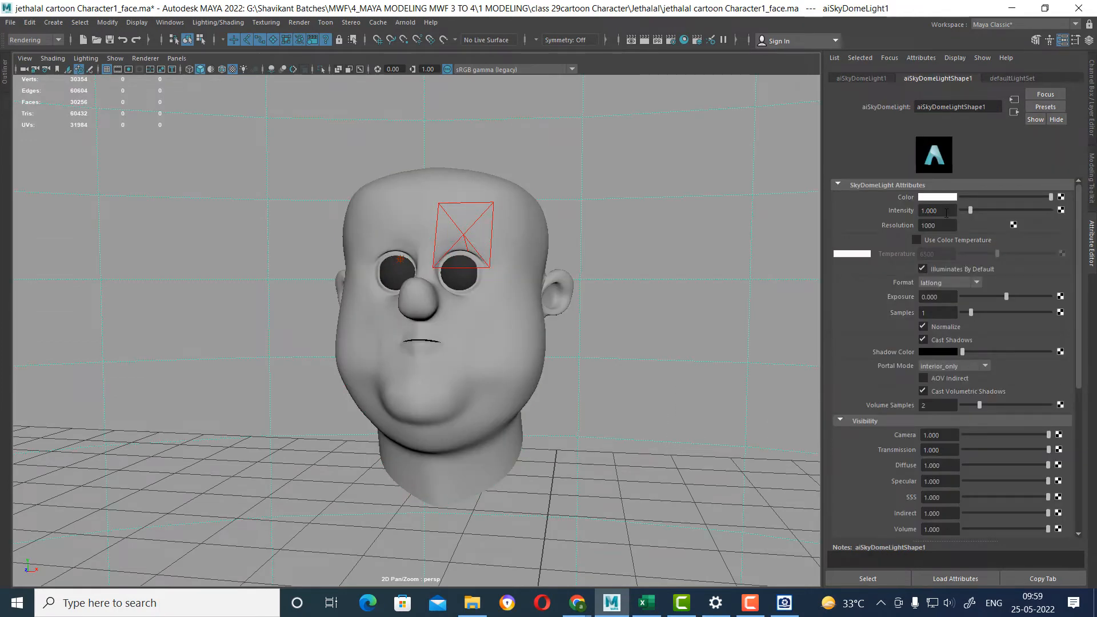
pyautogui.doubleClick(946, 210)
pyautogui.write('0.2')
pyautogui.press('Return')
pyautogui.click(642, 42)
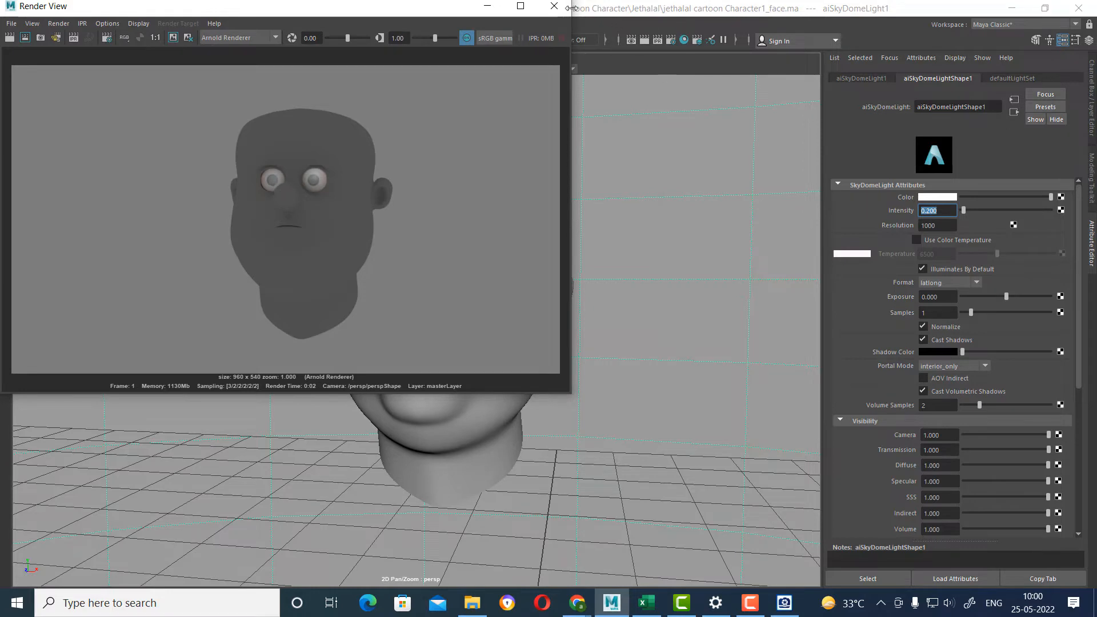
pyautogui.click(554, 5)
# Assign a new Arnold aiStandardSurface material to the head mesh.
pyautogui.click(491, 364)
pyautogui.rightClick(506, 291)
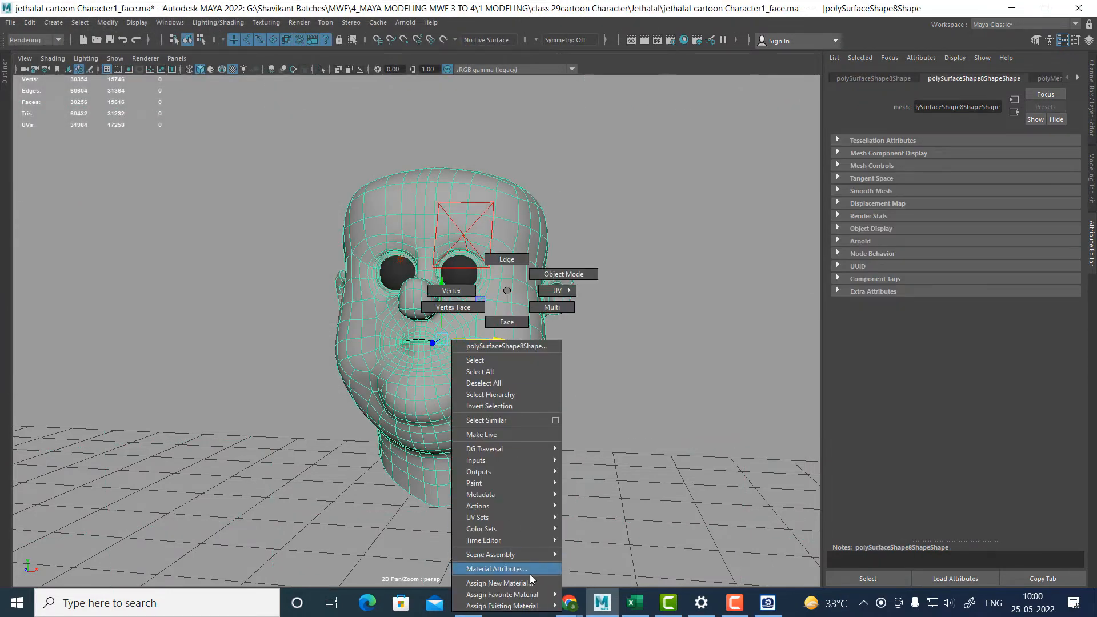
pyautogui.click(514, 583)
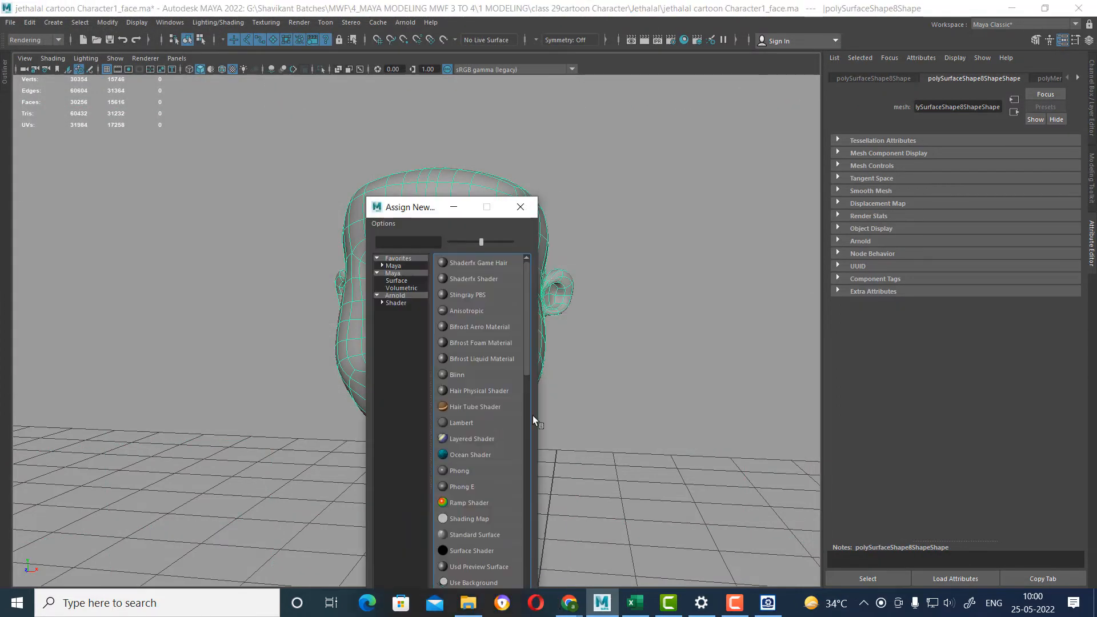
pyautogui.click(407, 294)
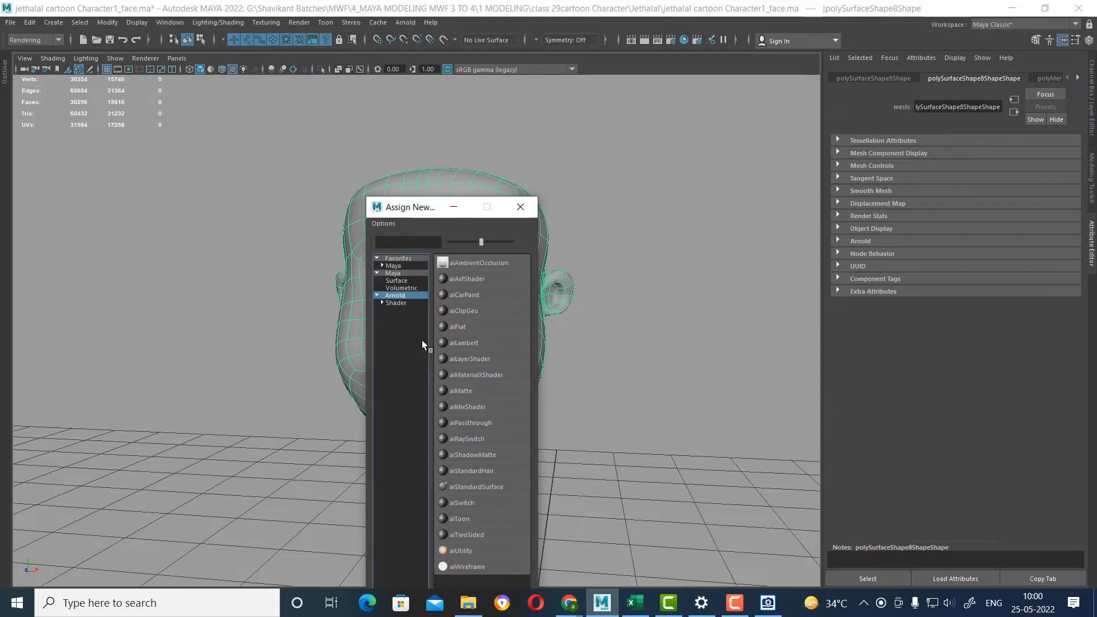
pyautogui.click(490, 486)
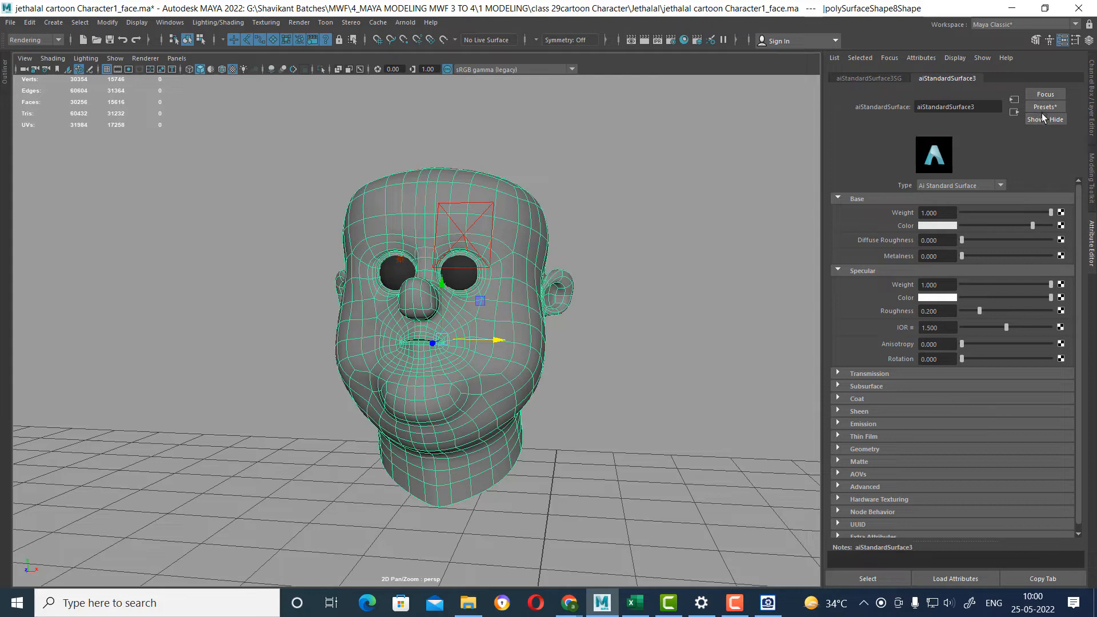
# Mix a brownish skin tone for the head material's base color, with hue 18.462, saturation 0.513 and value 0.471.
pyautogui.click(940, 225)
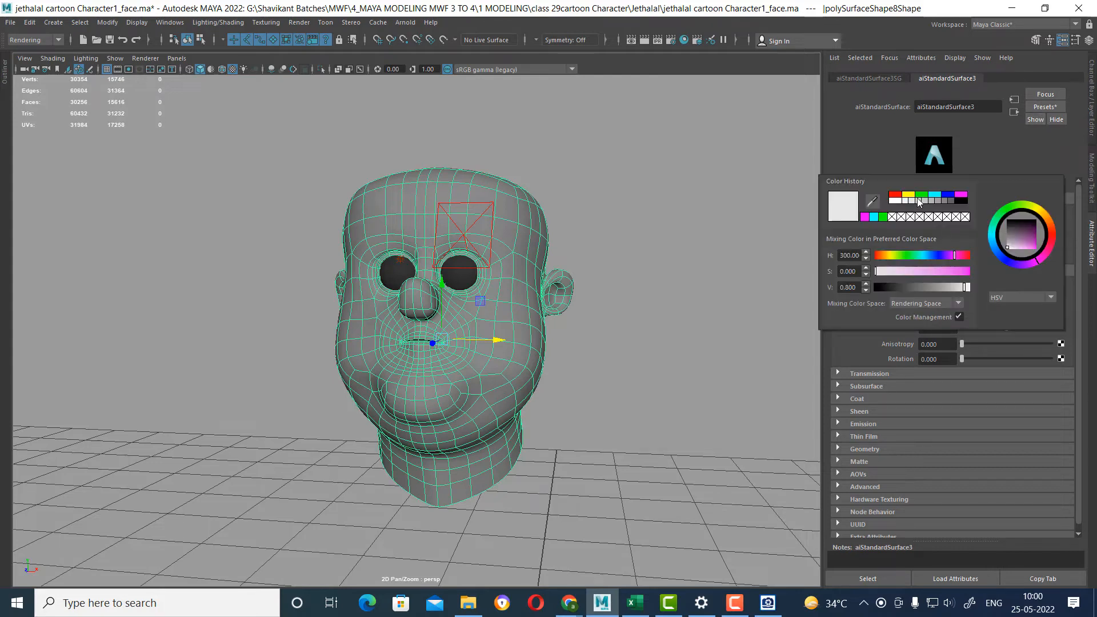
pyautogui.click(895, 195)
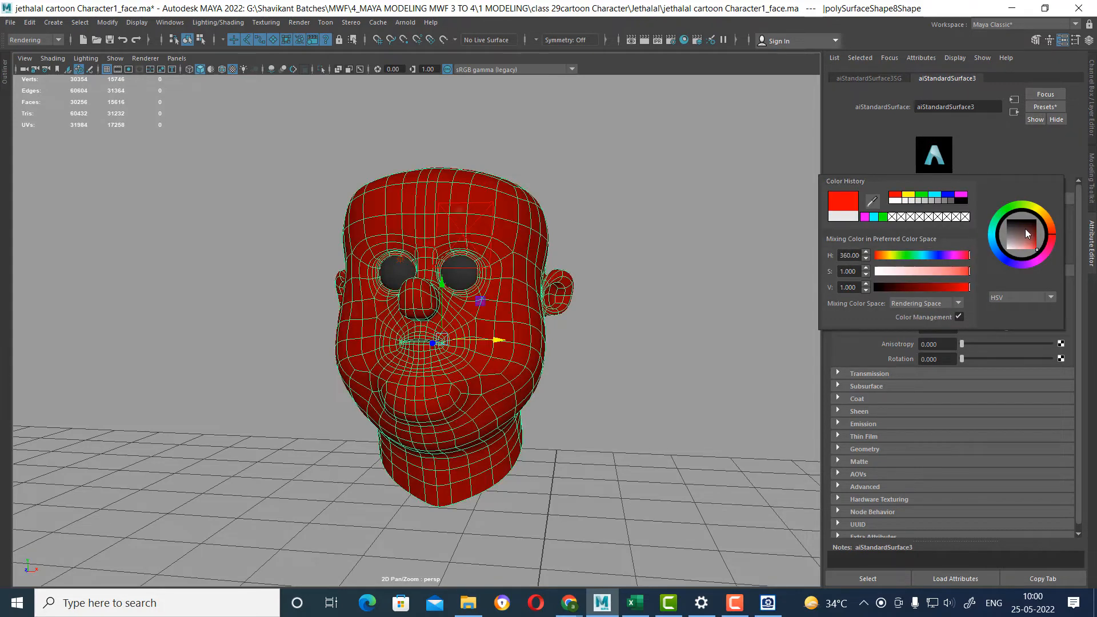
pyautogui.moveTo(1050, 221); pyautogui.dragTo(1030, 243)
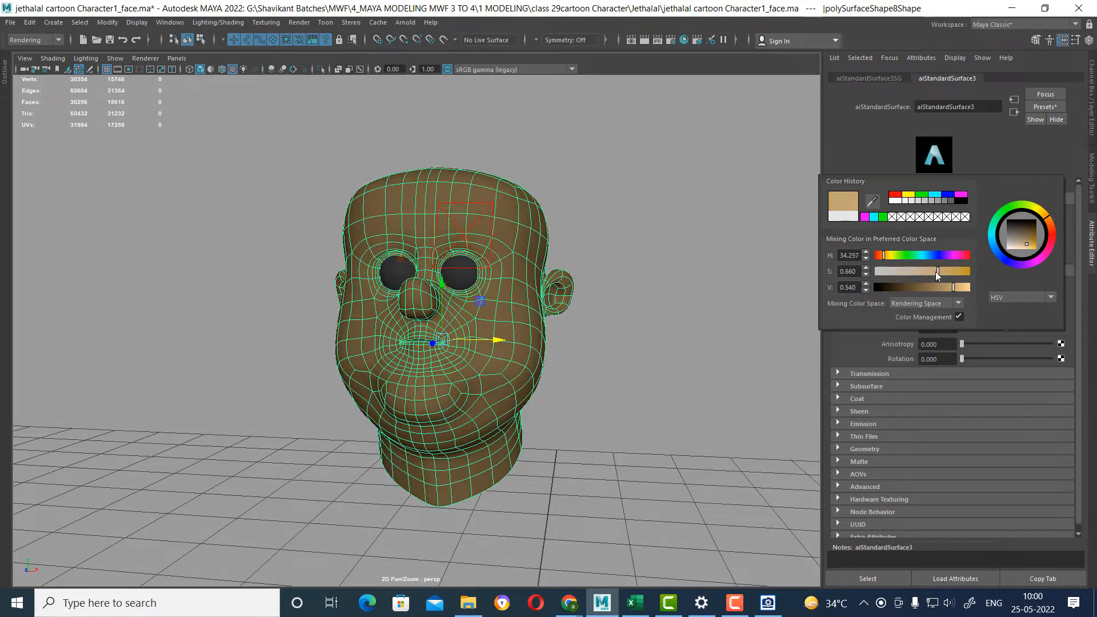
pyautogui.moveTo(954, 287)
pyautogui.mouseDown()
pyautogui.moveTo(944, 287)
pyautogui.moveTo(966, 287)
pyautogui.mouseUp()
pyautogui.moveTo(1019, 243); pyautogui.dragTo(1049, 223)
pyautogui.moveTo(947, 287); pyautogui.dragTo(958, 291)
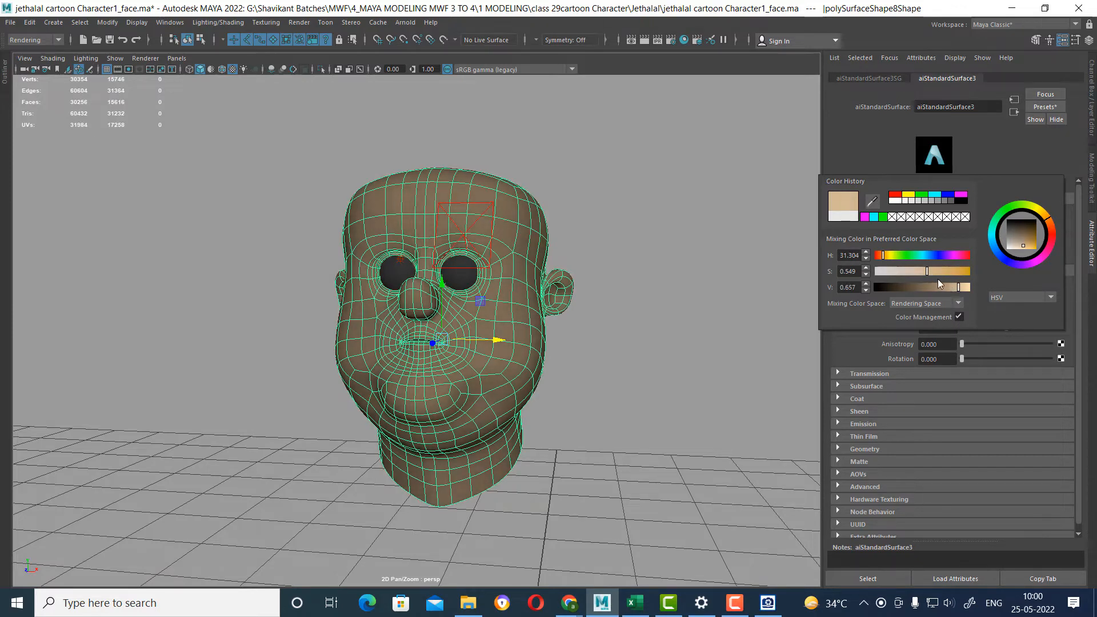
pyautogui.click(941, 287)
pyautogui.moveTo(932, 270); pyautogui.dragTo(941, 271)
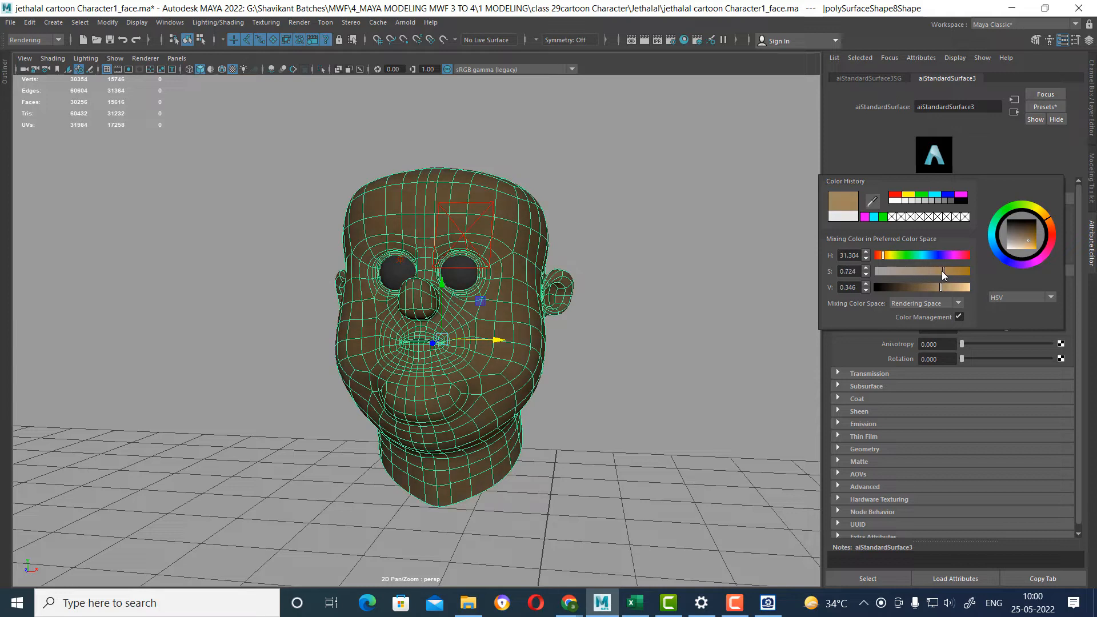
pyautogui.moveTo(1032, 242); pyautogui.dragTo(1028, 242)
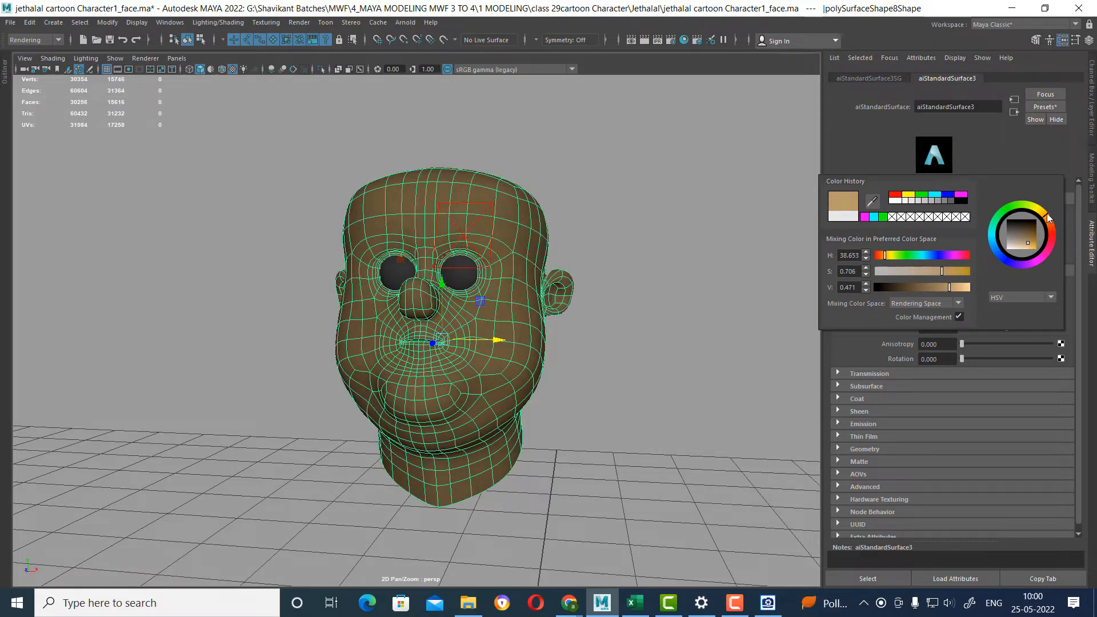
pyautogui.moveTo(885, 258); pyautogui.dragTo(925, 273)
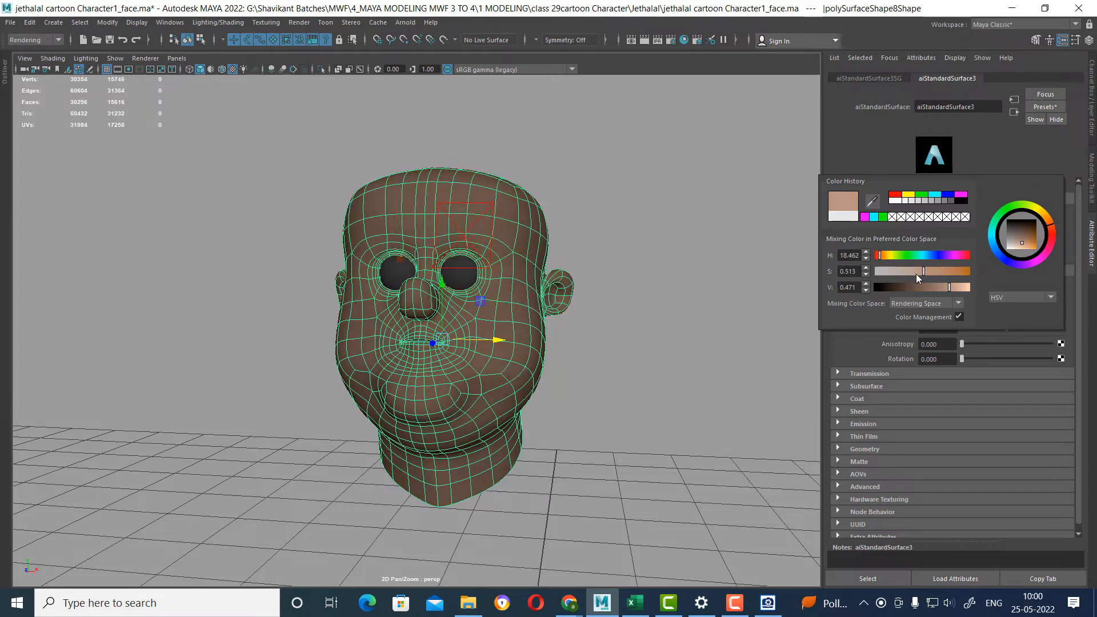
# Create an Arnold area light in the scene.
pyautogui.keyDown('alt'); pyautogui.moveTo(620, 206); pyautogui.dragTo(533, 182); pyautogui.keyUp('alt')
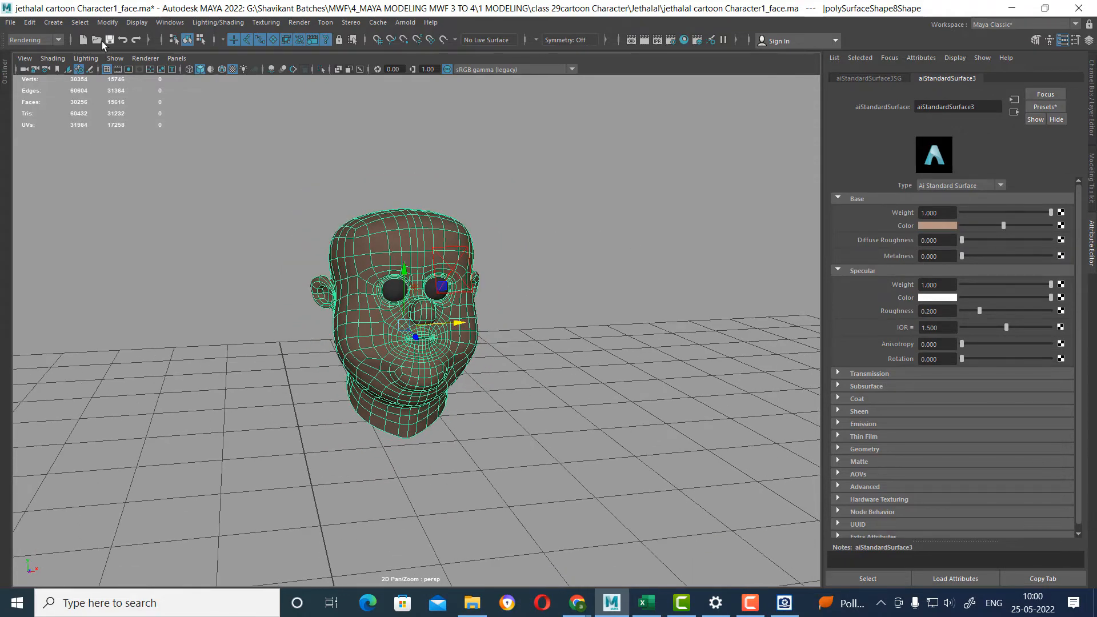
pyautogui.click(53, 22)
pyautogui.moveTo(419, 25)
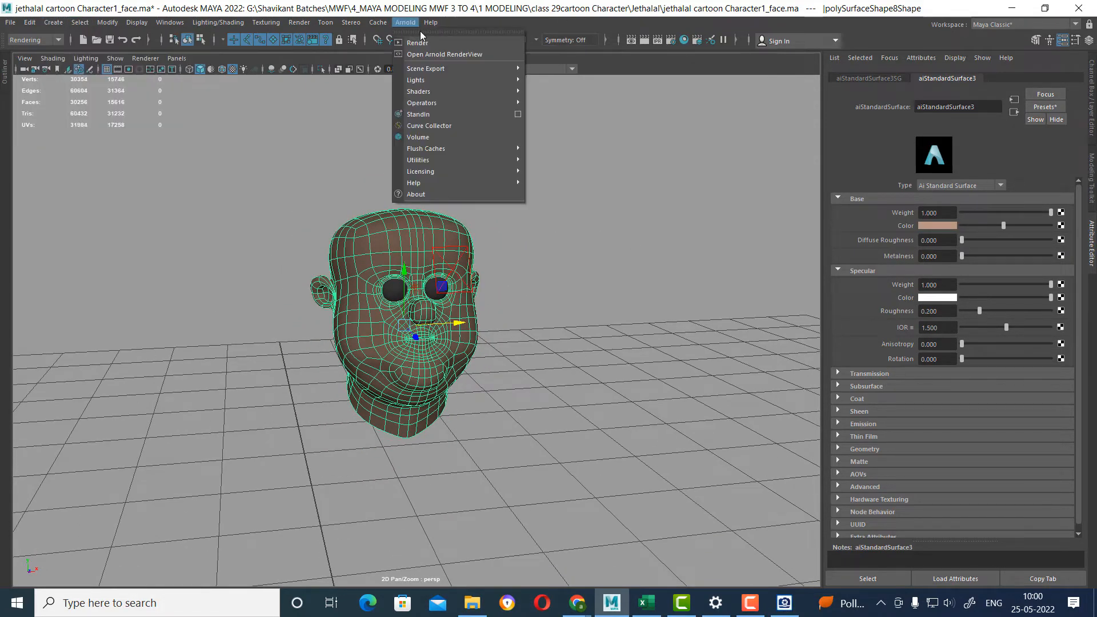
pyautogui.moveTo(506, 80)
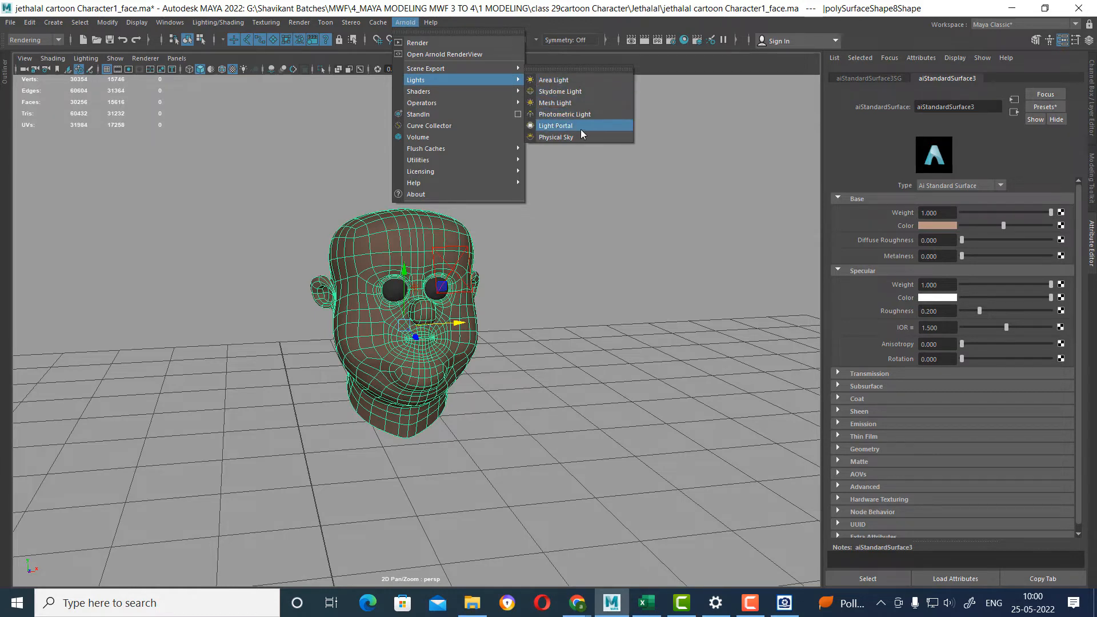
pyautogui.click(582, 81)
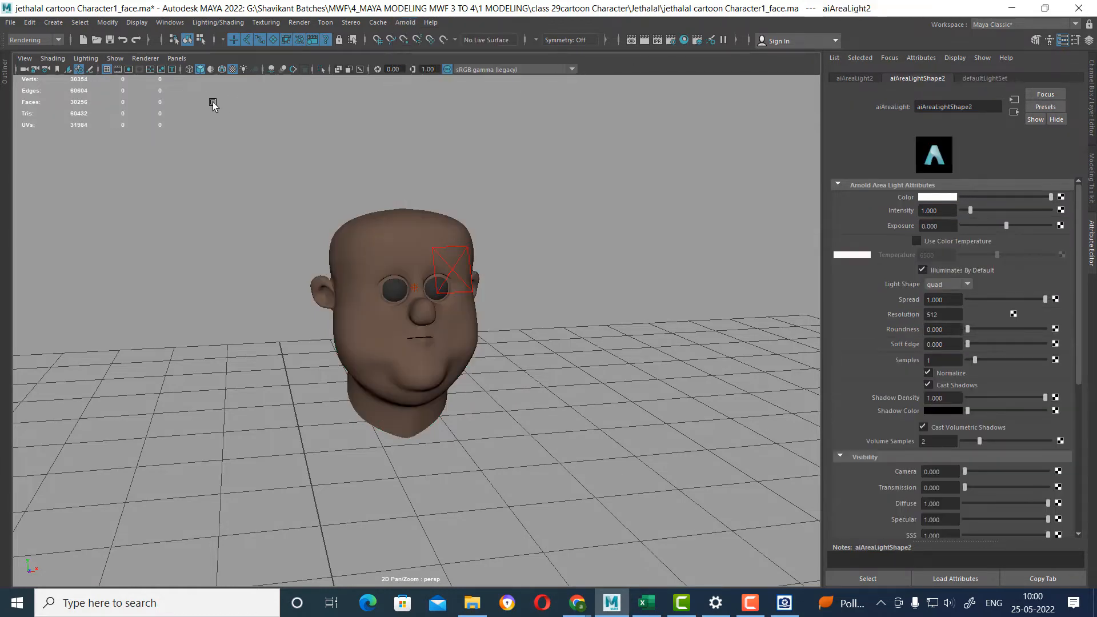
# Look through the new area light to place it in front of the head, return to perspective and test render.
pyautogui.click(177, 57)
pyautogui.click(241, 103)
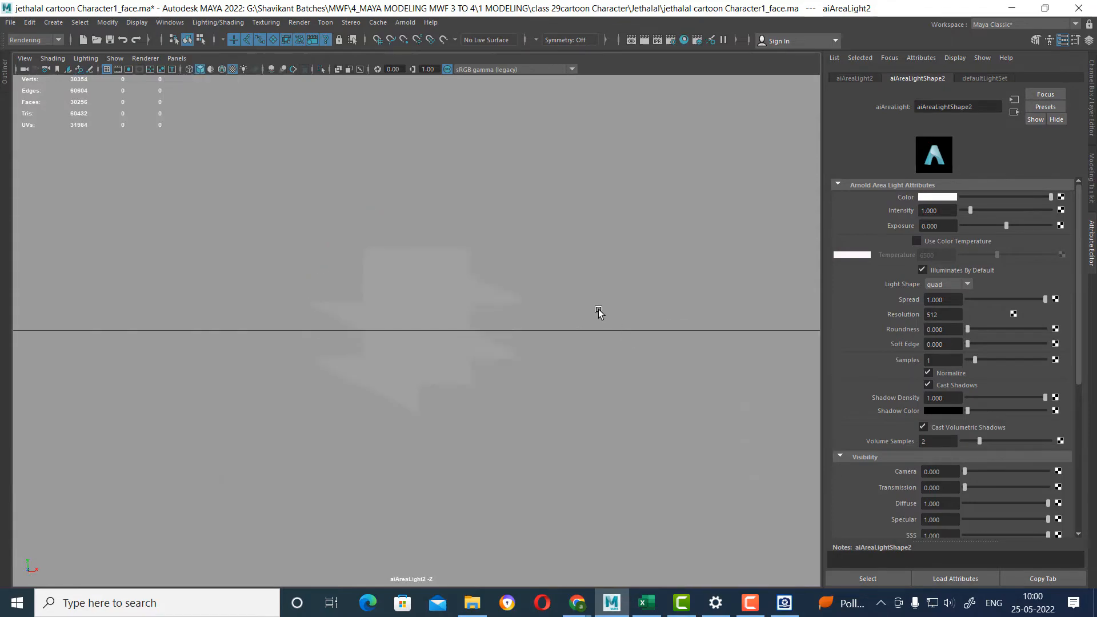
pyautogui.moveTo(433, 277)
pyautogui.keyDown('alt'); pyautogui.mouseDown()
pyautogui.moveTo(577, 343)
pyautogui.moveTo(531, 335)
pyautogui.moveTo(554, 396)
pyautogui.moveTo(572, 391)
pyautogui.moveTo(561, 381)
pyautogui.moveTo(583, 282)
pyautogui.mouseUp(); pyautogui.keyUp('alt')
pyautogui.press('space')
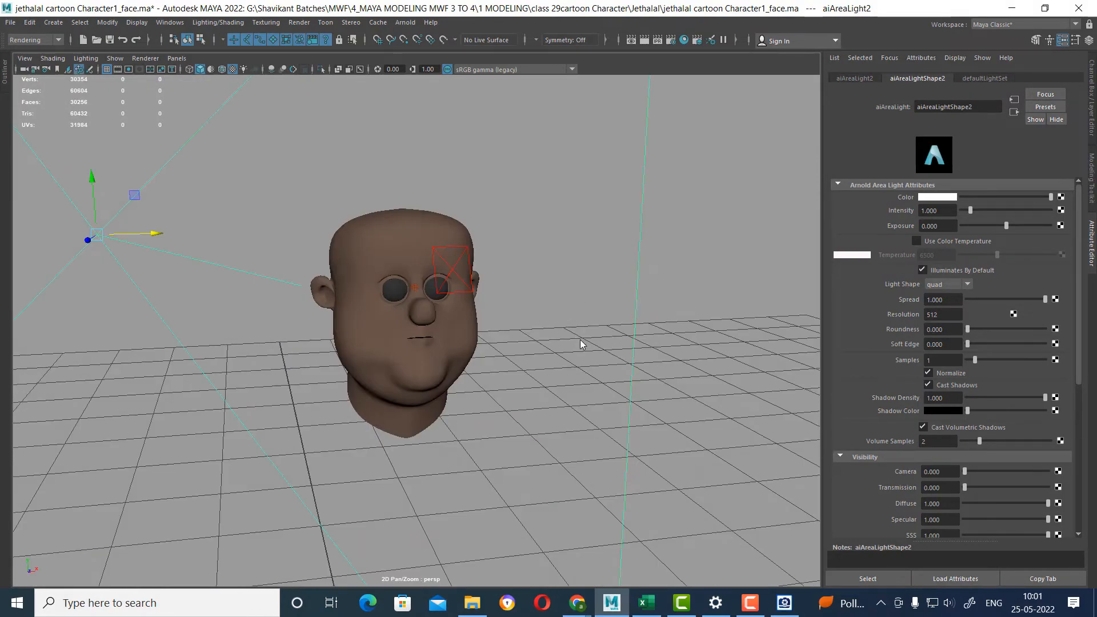
pyautogui.press('space')
pyautogui.moveTo(582, 344)
pyautogui.mouseDown()
pyautogui.moveTo(611, 281)
pyautogui.moveTo(590, 245)
pyautogui.moveTo(555, 345)
pyautogui.moveTo(564, 338)
pyautogui.mouseUp()
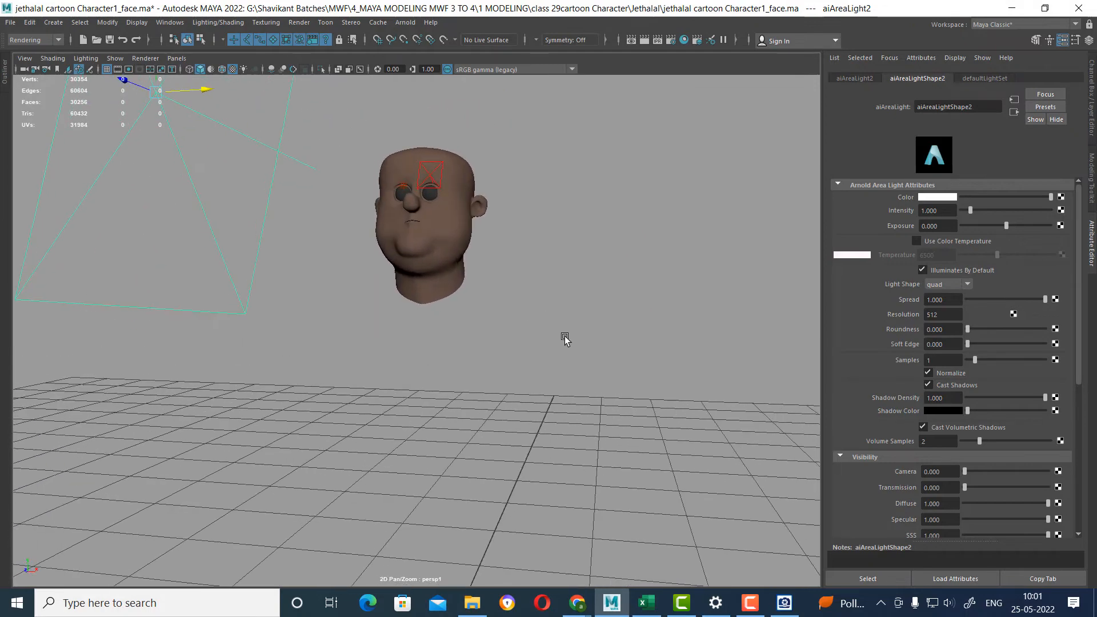
pyautogui.click(645, 39)
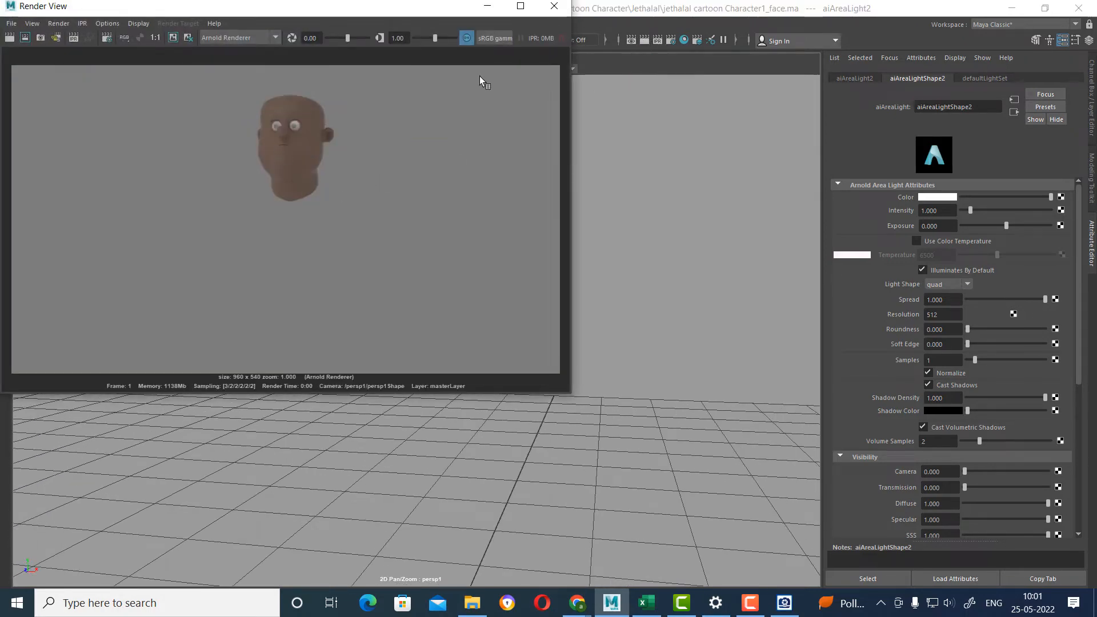
pyautogui.click(554, 7)
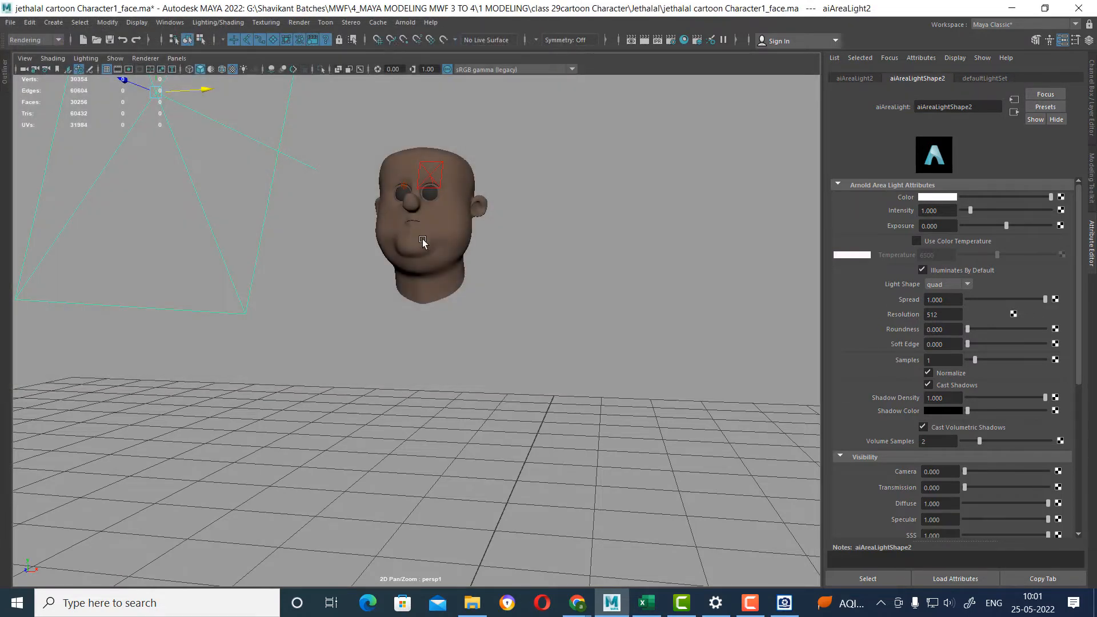
# Lighten the head material's base color to a pale peach skin tone.
pyautogui.click(437, 231)
pyautogui.moveTo(440, 236); pyautogui.dragTo(440, 305, button='right')
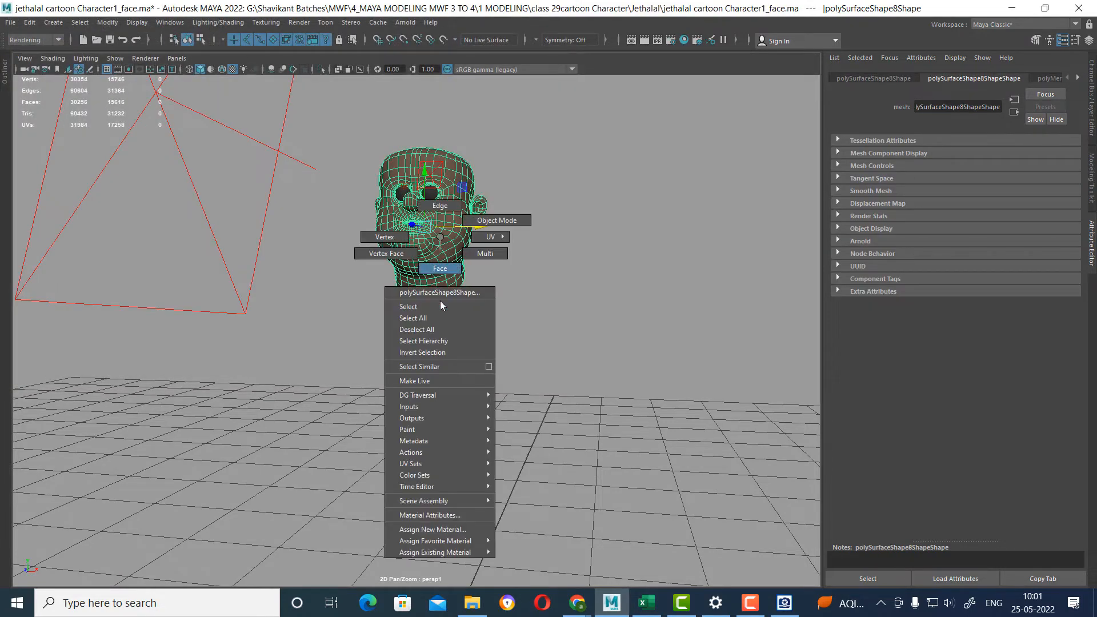
pyautogui.click(443, 513)
pyautogui.click(946, 227)
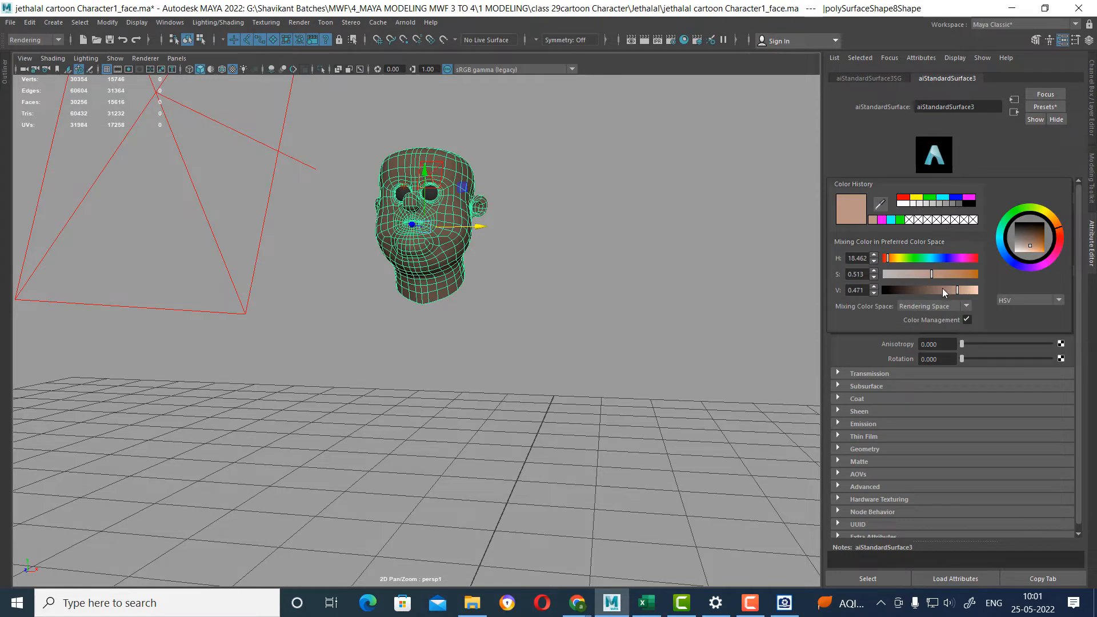
pyautogui.moveTo(957, 290)
pyautogui.mouseDown()
pyautogui.moveTo(974, 292)
pyautogui.moveTo(917, 275)
pyautogui.mouseUp()
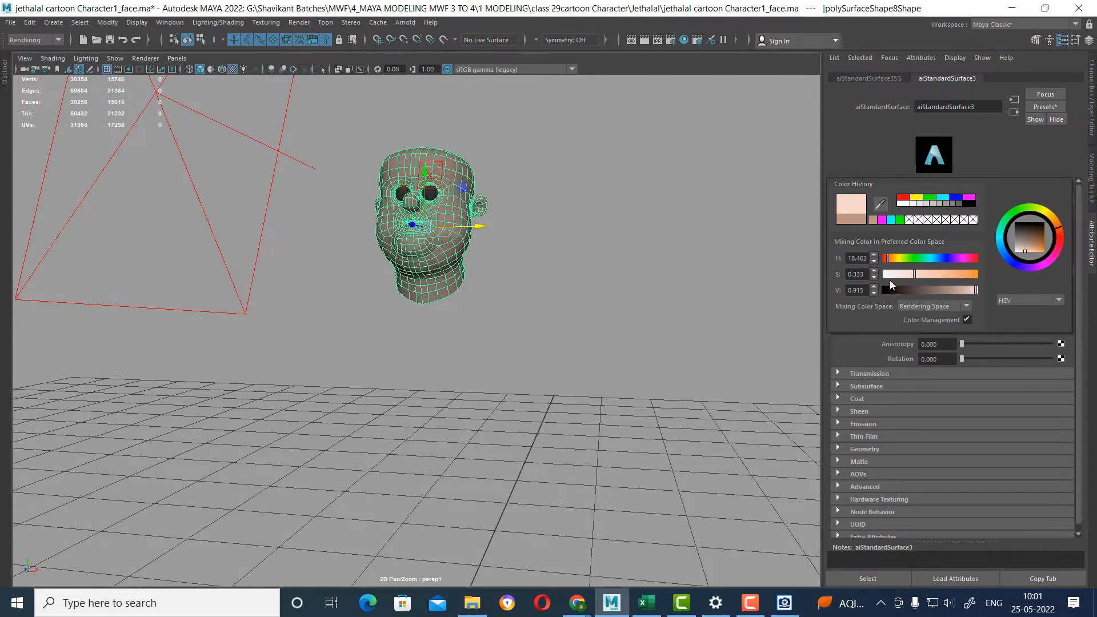
pyautogui.moveTo(1023, 249); pyautogui.dragTo(1028, 251)
# Test render the recolored head closer up from the front.
pyautogui.keyDown('alt'); pyautogui.moveTo(468, 274); pyautogui.dragTo(499, 272); pyautogui.keyUp('alt')
pyautogui.keyDown('alt'); pyautogui.moveTo(499, 272); pyautogui.dragTo(702, 159, button='right'); pyautogui.keyUp('alt')
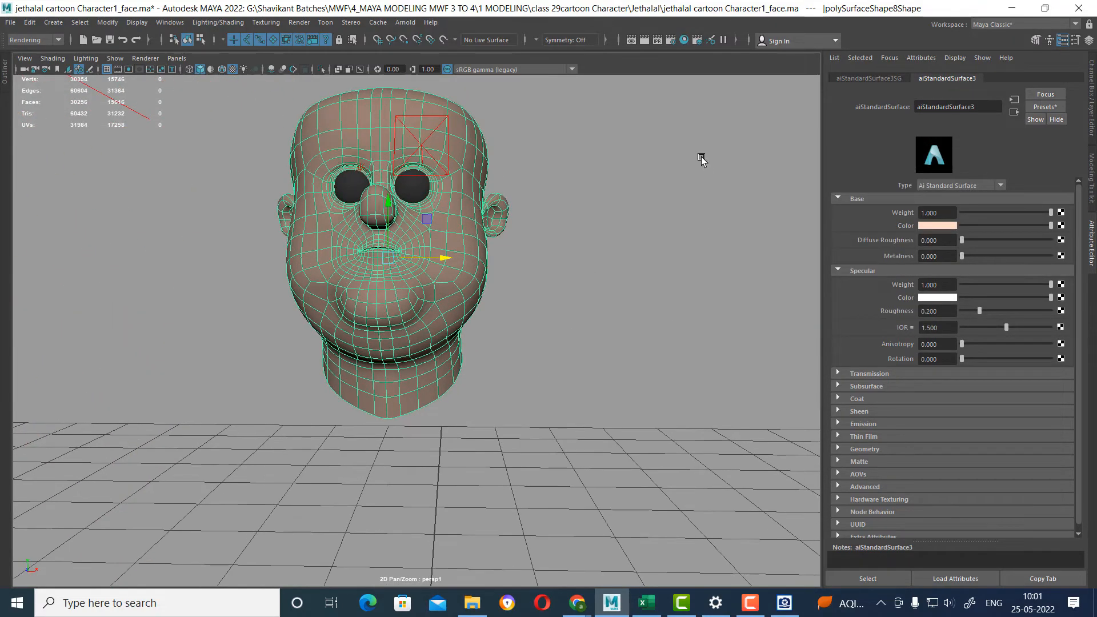
pyautogui.click(644, 40)
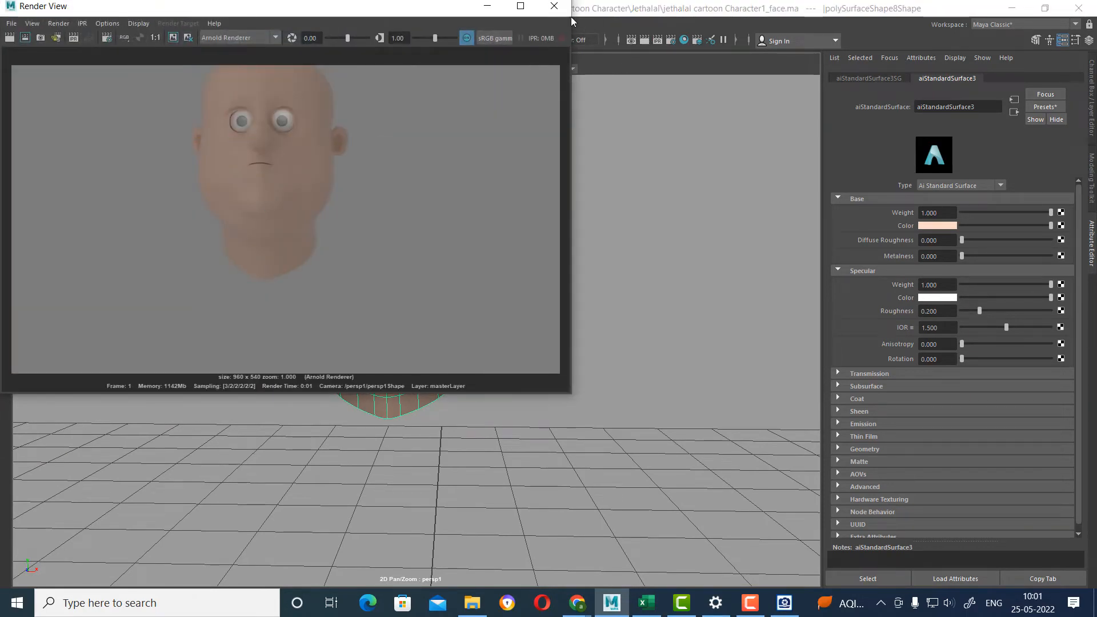
pyautogui.click(553, 6)
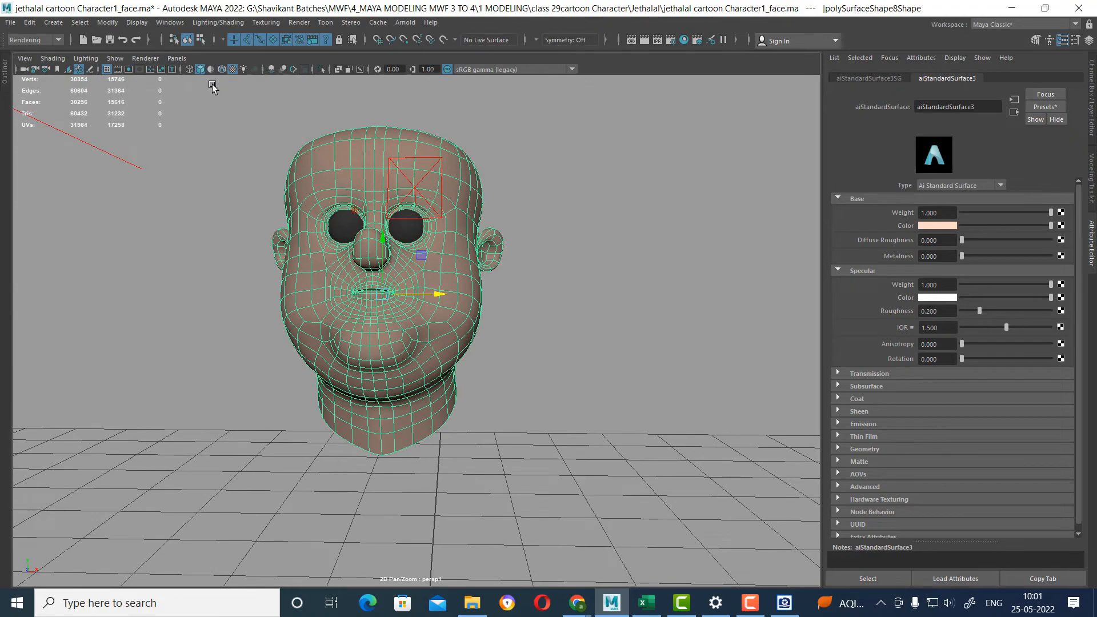
# Show the resolution gate and field chart, frame the whole head inside the 960 x 540 gate, and render it.
pyautogui.click(150, 69)
pyautogui.click(128, 69)
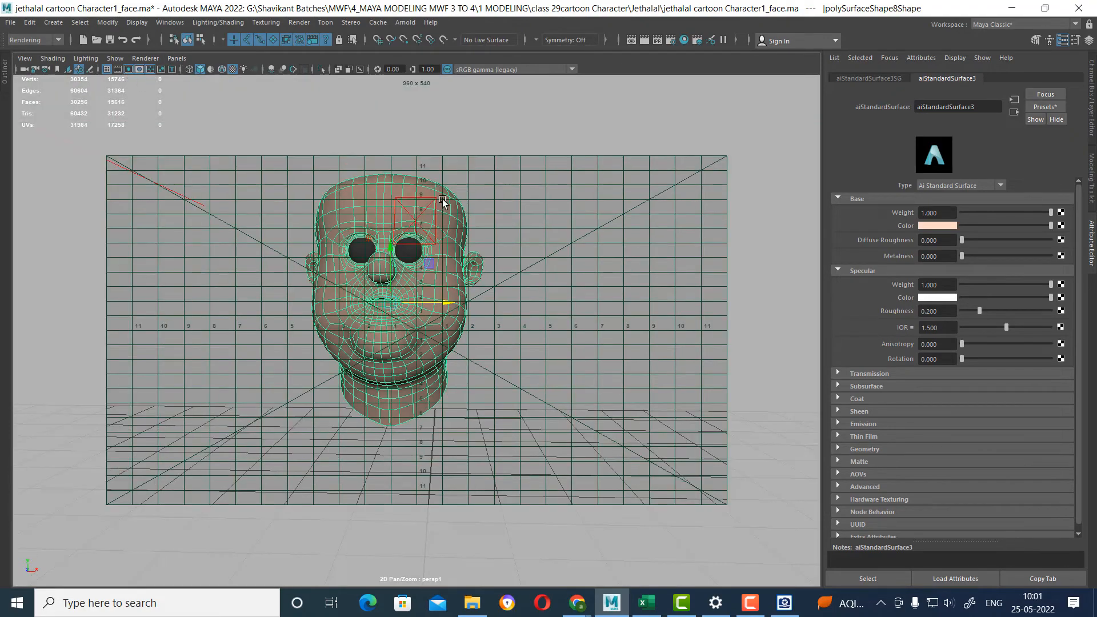
pyautogui.scroll(1, 489, 260)
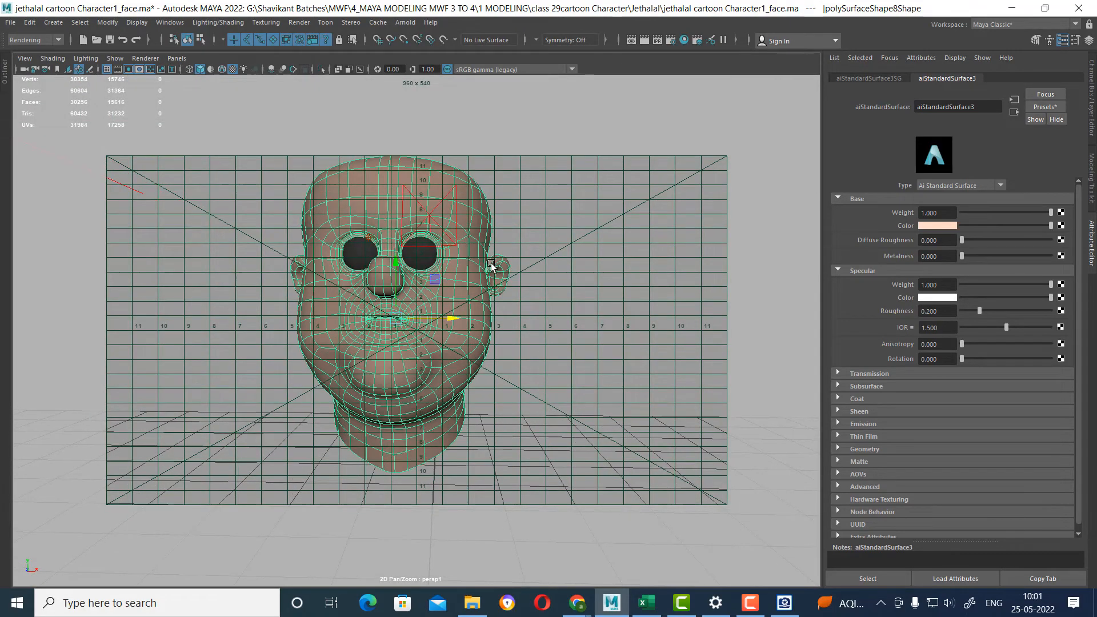
pyautogui.keyDown('alt'); pyautogui.moveTo(490, 260); pyautogui.dragTo(519, 282, button='middle'); pyautogui.keyUp('alt')
pyautogui.scroll(1, 496, 273)
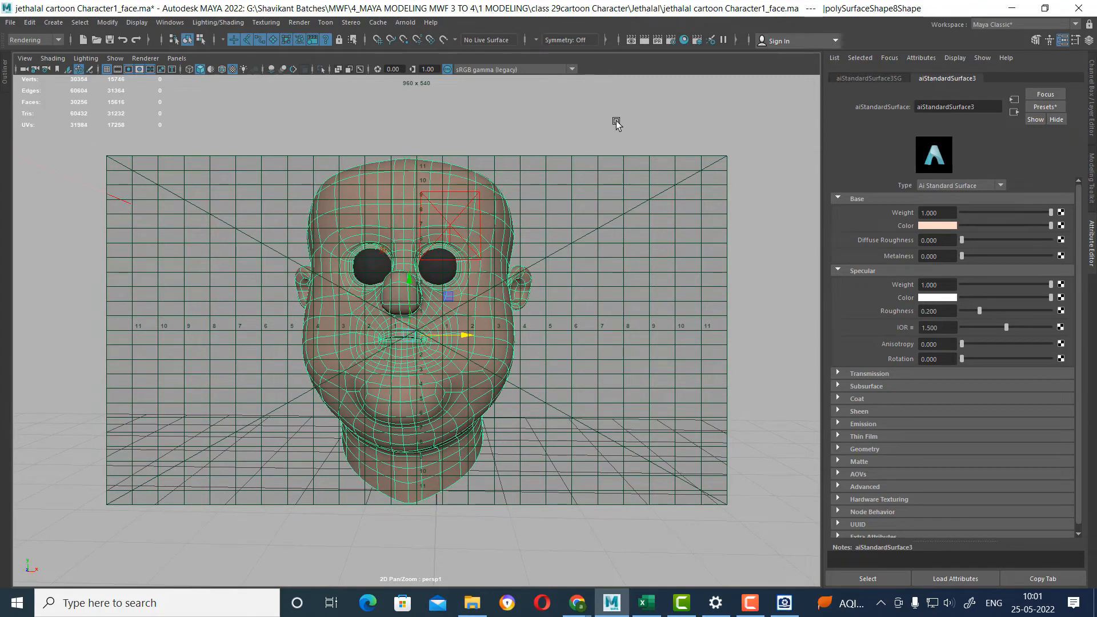
pyautogui.click(647, 39)
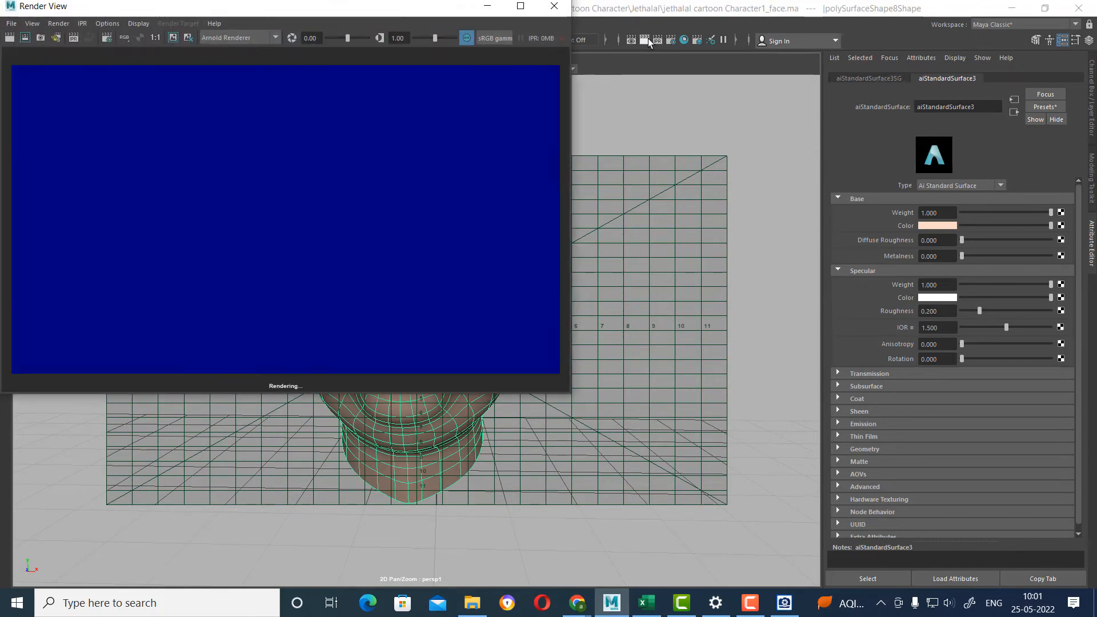
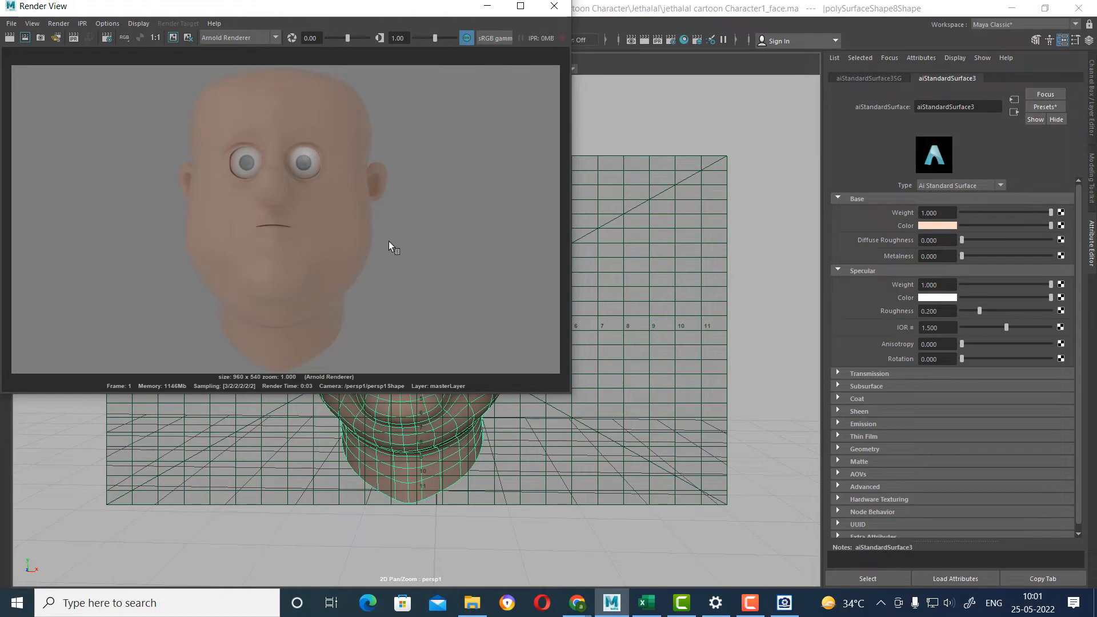
# Close the render and select the innermost edge loop around one eye socket of the head mesh.
pyautogui.click(555, 7)
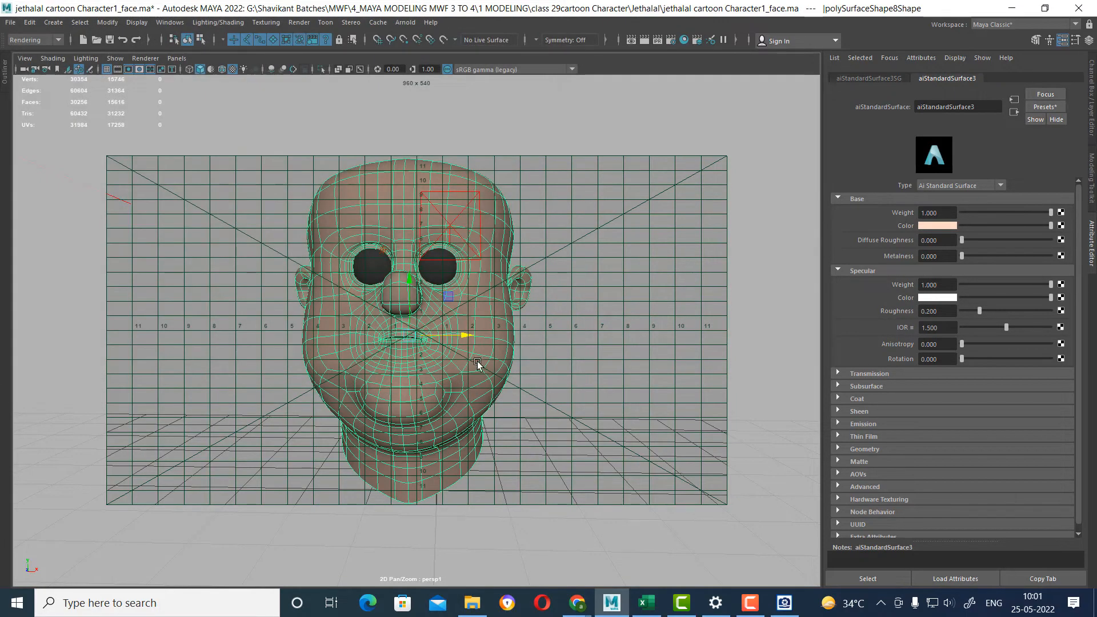
pyautogui.press('space')
pyautogui.click(585, 240)
pyautogui.keyDown('alt'); pyautogui.moveTo(585, 242); pyautogui.dragTo(605, 382); pyautogui.keyUp('alt')
pyautogui.scroll(5, 451, 311)
pyautogui.keyDown('alt'); pyautogui.moveTo(469, 323); pyautogui.dragTo(519, 345); pyautogui.keyUp('alt')
pyautogui.scroll(10, 519, 345)
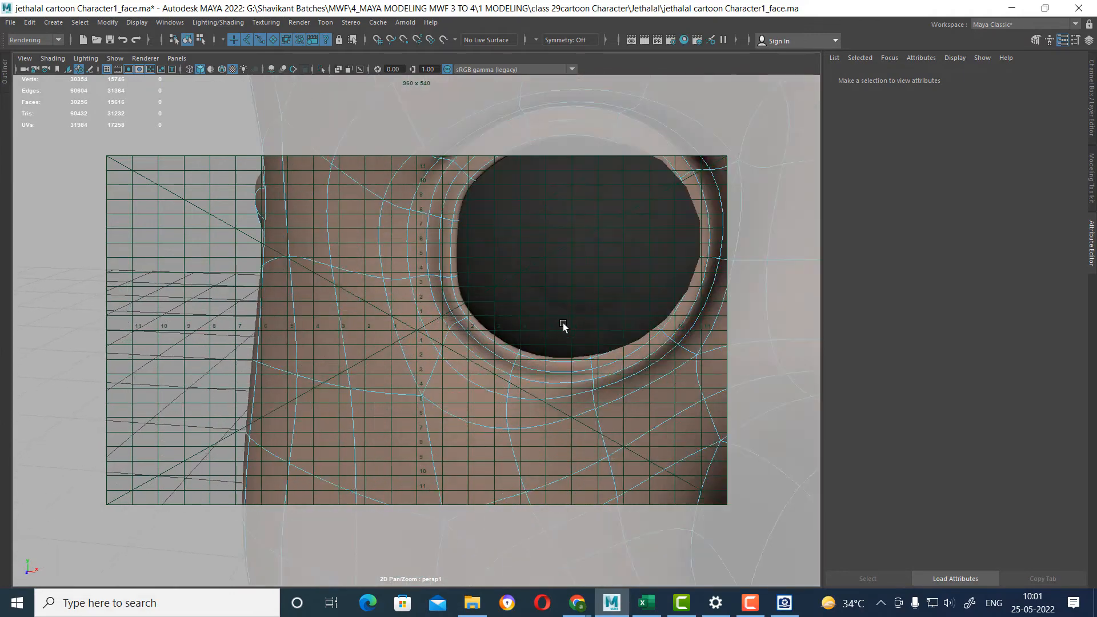
pyautogui.keyDown('alt'); pyautogui.moveTo(540, 333); pyautogui.dragTo(530, 331); pyautogui.keyUp('alt')
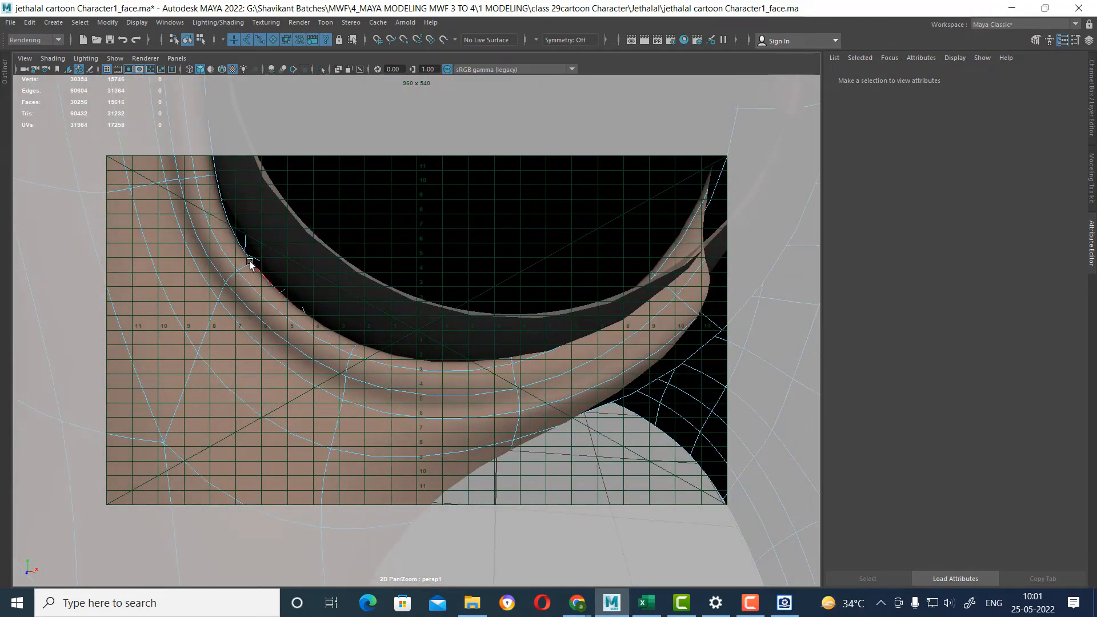
pyautogui.doubleClick(237, 242)
pyautogui.scroll(-6, 605, 433)
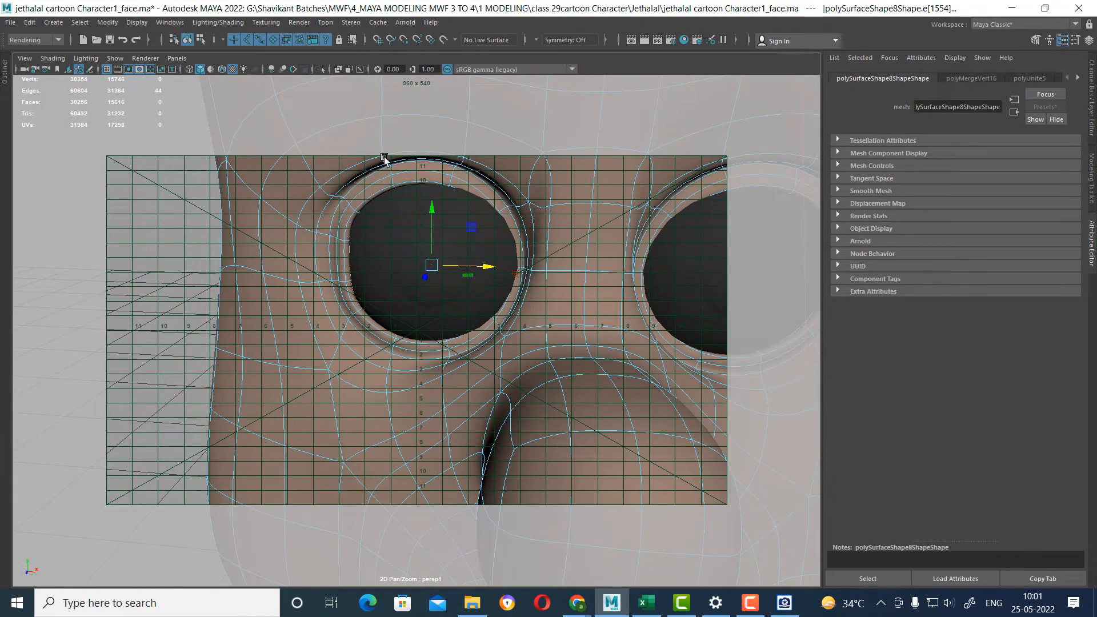
# Hide the field chart and set the Move tool's symmetry to Object X.
pyautogui.click(151, 69)
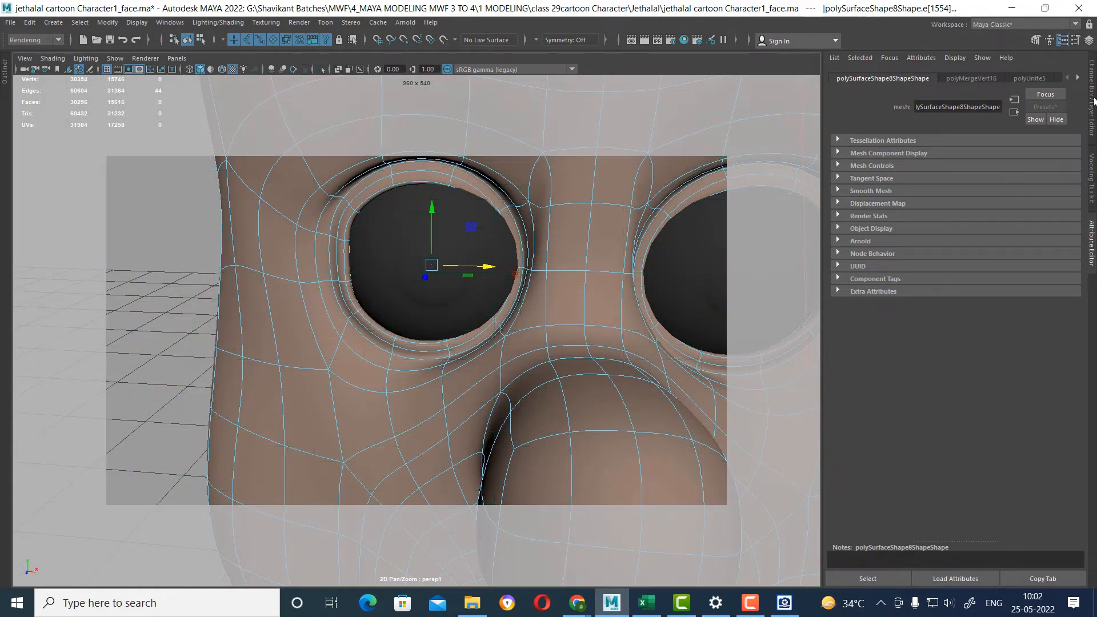
pyautogui.click(1077, 43)
pyautogui.click(692, 413)
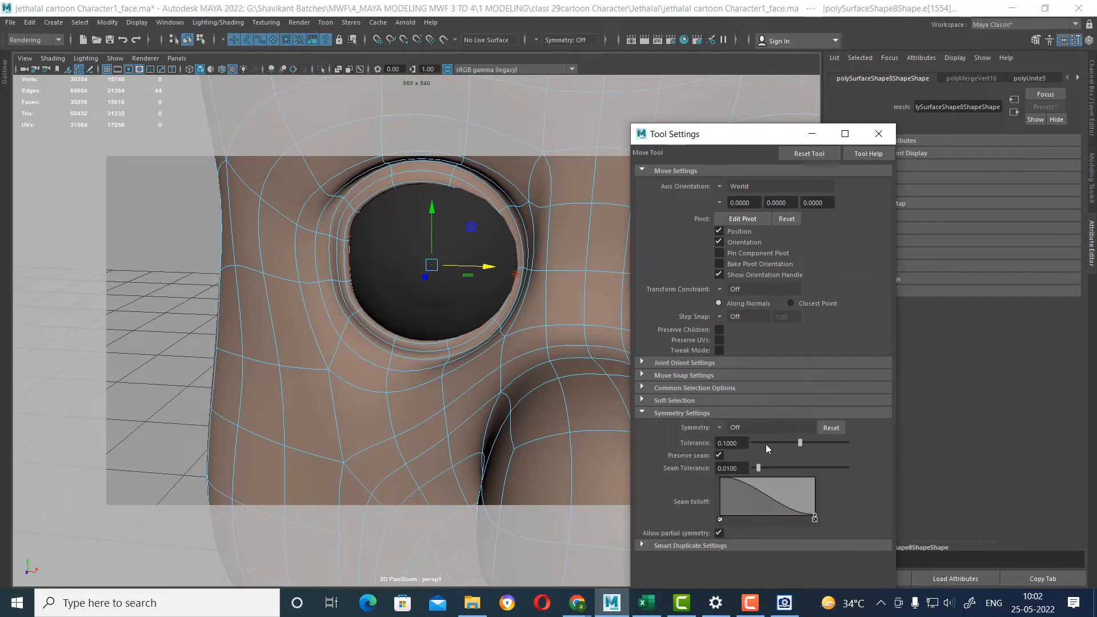
pyautogui.click(721, 430)
pyautogui.click(755, 446)
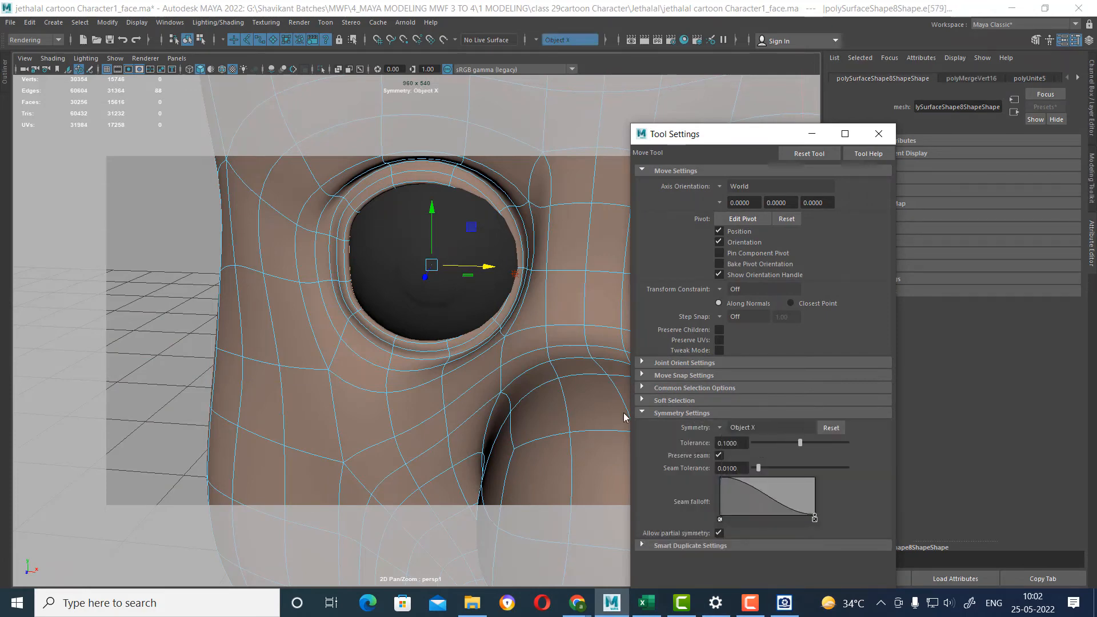
# Select an edge loop around the eye-socket rims symmetrically and scale it to fit the eyelids closer to the eyeballs.
pyautogui.doubleClick(475, 353)
pyautogui.keyDown('alt'); pyautogui.moveTo(474, 355); pyautogui.dragTo(516, 374); pyautogui.keyUp('alt')
pyautogui.keyDown('alt'); pyautogui.moveTo(441, 360); pyautogui.dragTo(350, 346); pyautogui.keyUp('alt')
pyautogui.scroll(5, 349, 346)
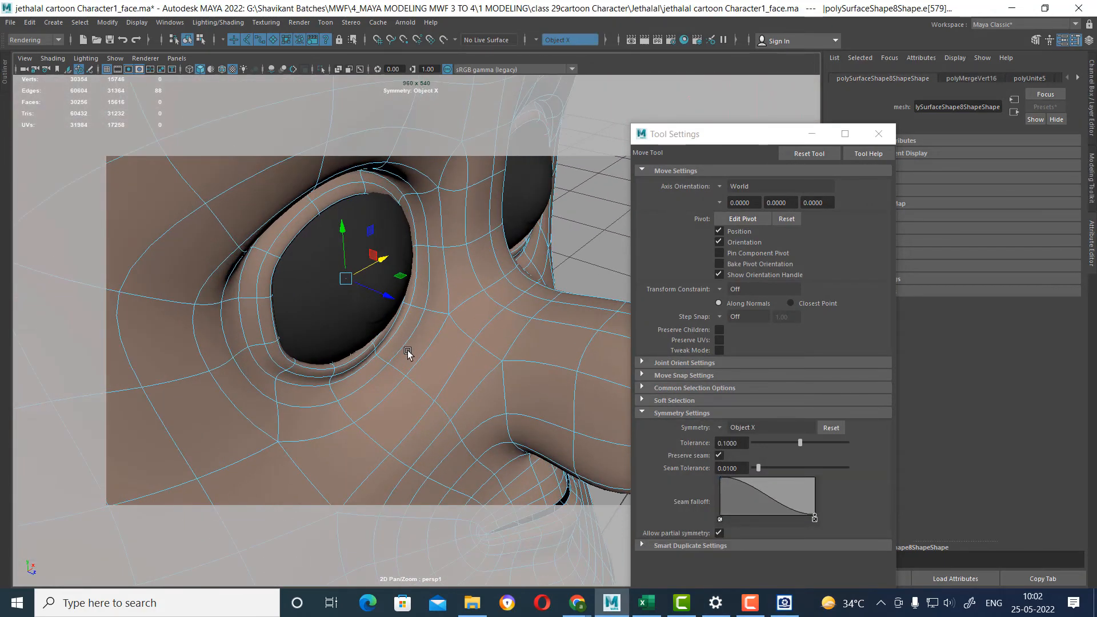
pyautogui.press('r')
pyautogui.moveTo(349, 280); pyautogui.dragTo(291, 240)
pyautogui.scroll(-5, 347, 285)
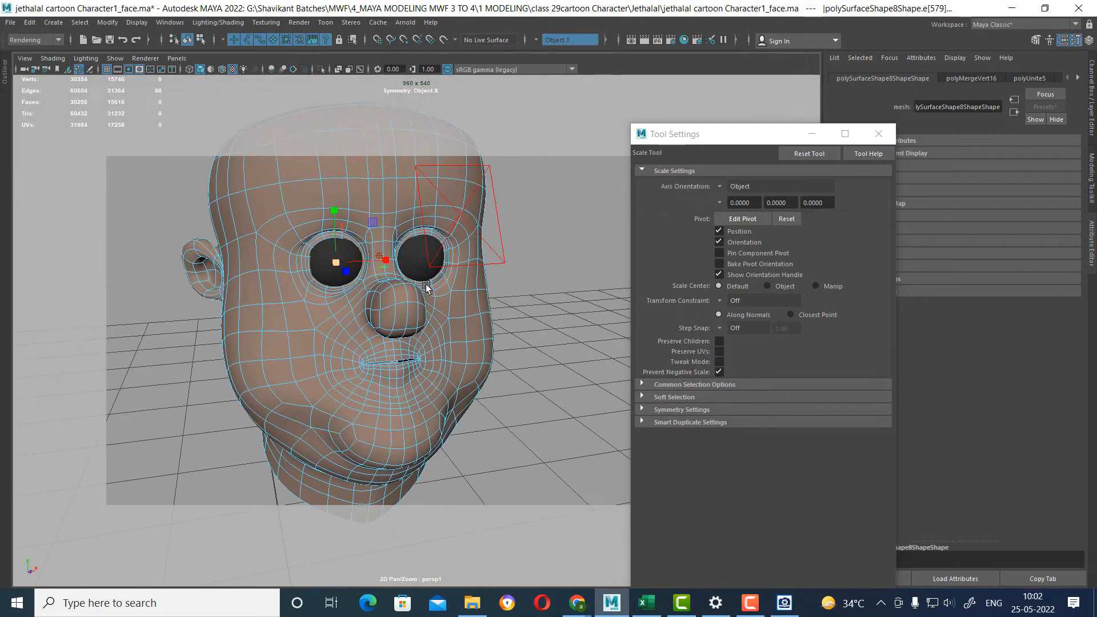
# Frame the whole head in a three-quarter view, test render it and close the tool settings.
pyautogui.keyDown('alt'); pyautogui.moveTo(426, 287); pyautogui.dragTo(492, 284); pyautogui.keyUp('alt')
pyautogui.scroll(-2, 494, 287)
pyautogui.keyDown('alt'); pyautogui.moveTo(498, 297); pyautogui.dragTo(533, 296, button='middle'); pyautogui.keyUp('alt')
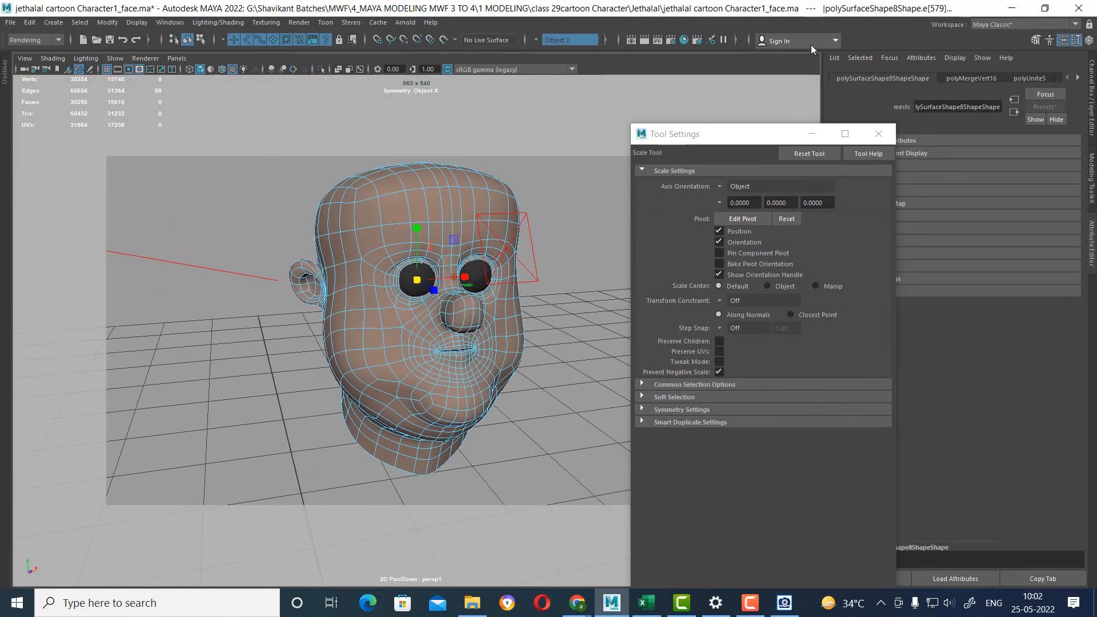
pyautogui.click(658, 40)
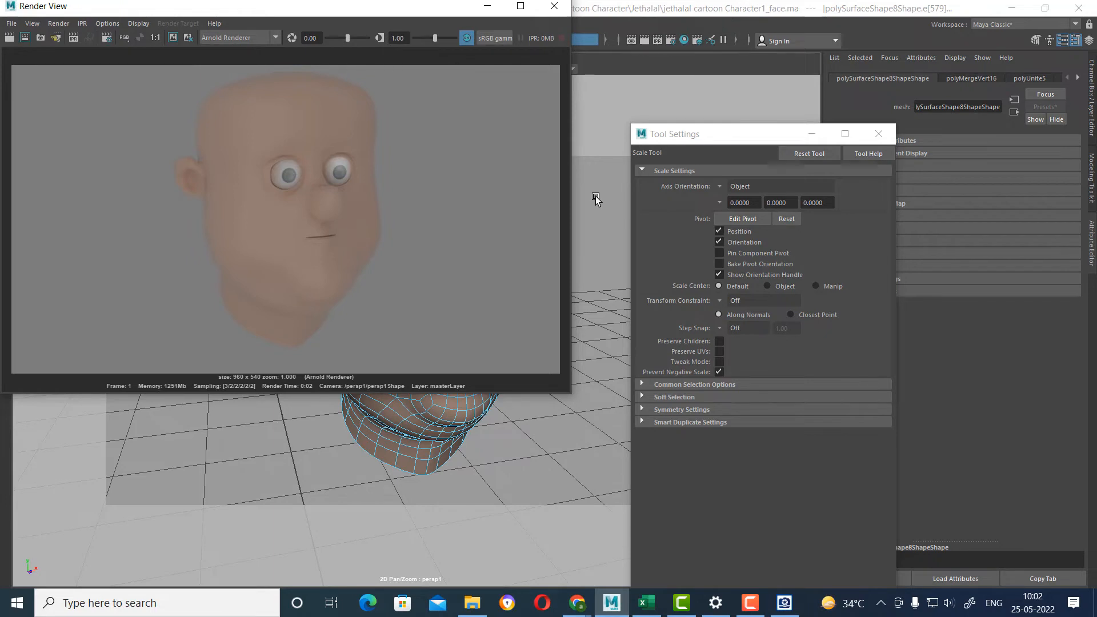
pyautogui.click(878, 135)
# Return the head mesh to object mode and open its material attributes.
pyautogui.rightClick(416, 424)
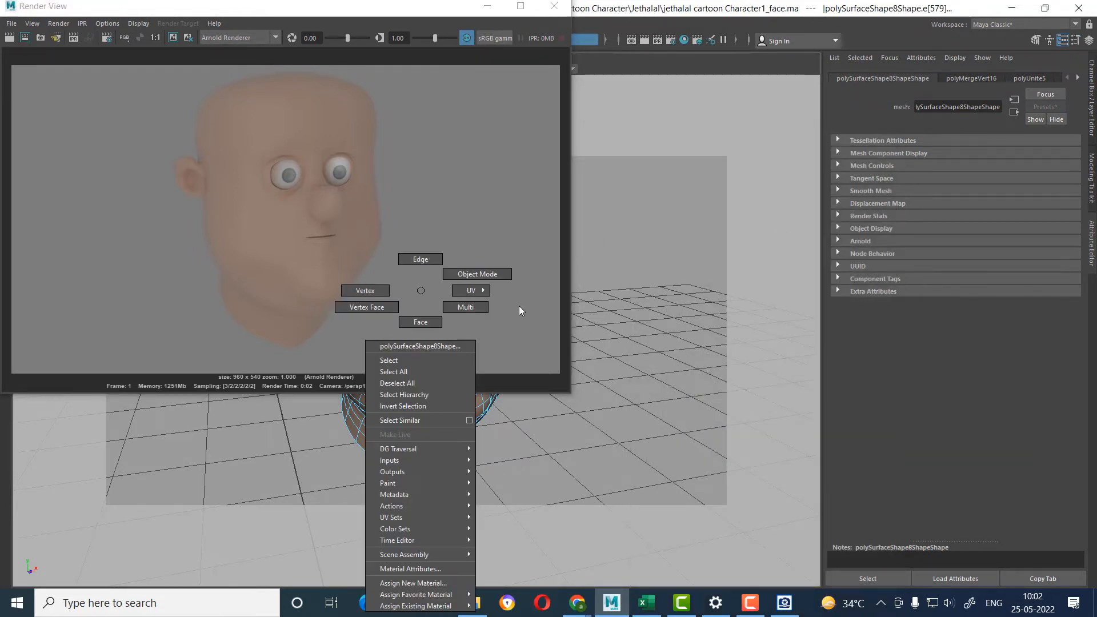
pyautogui.click(477, 274)
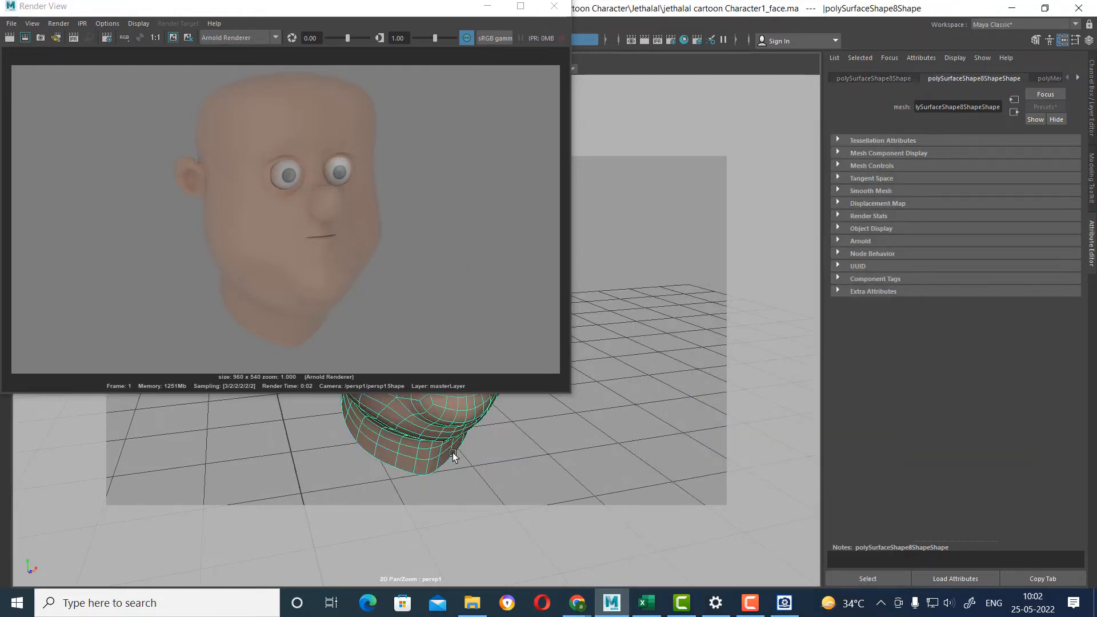
pyautogui.rightClick(463, 420)
pyautogui.click(463, 569)
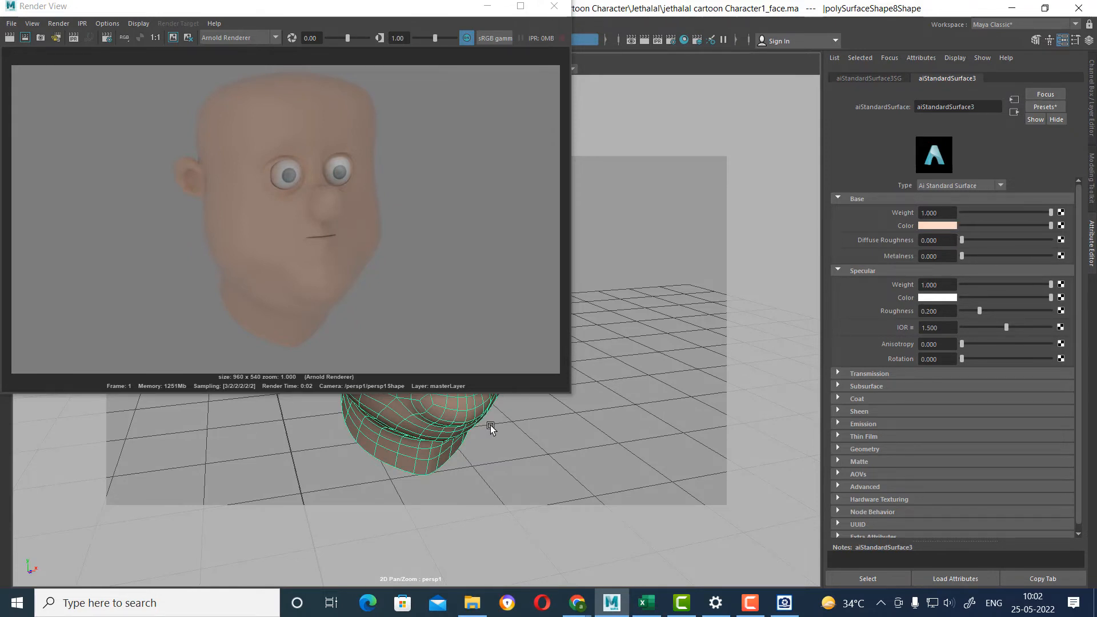
pyautogui.click(467, 38)
pyautogui.click(467, 38)
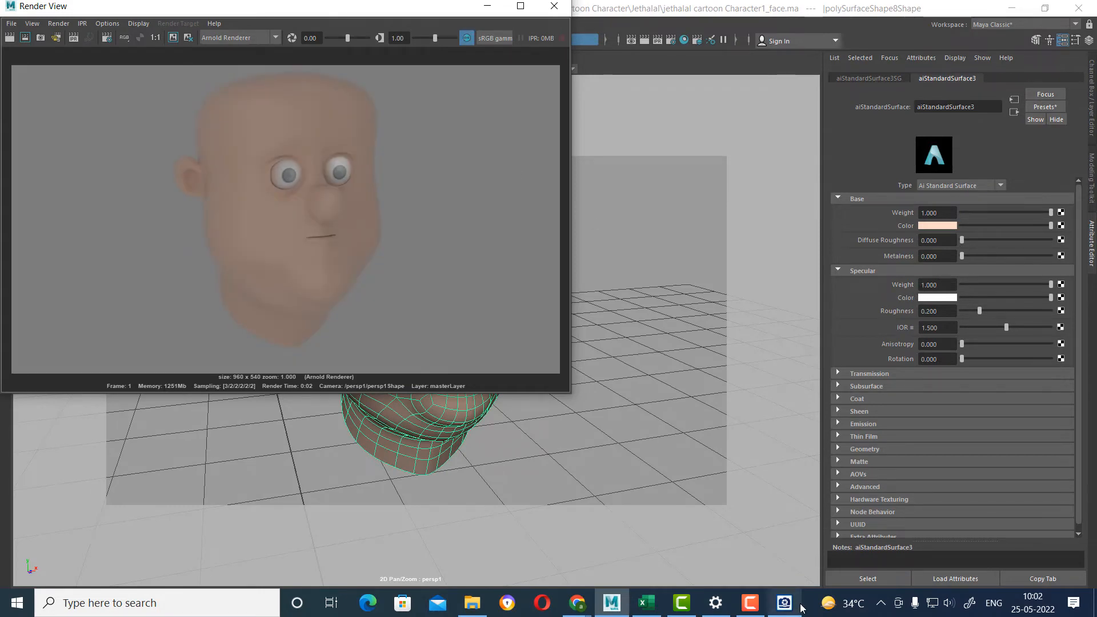
pyautogui.click(750, 603)
pyautogui.click(1040, 546)
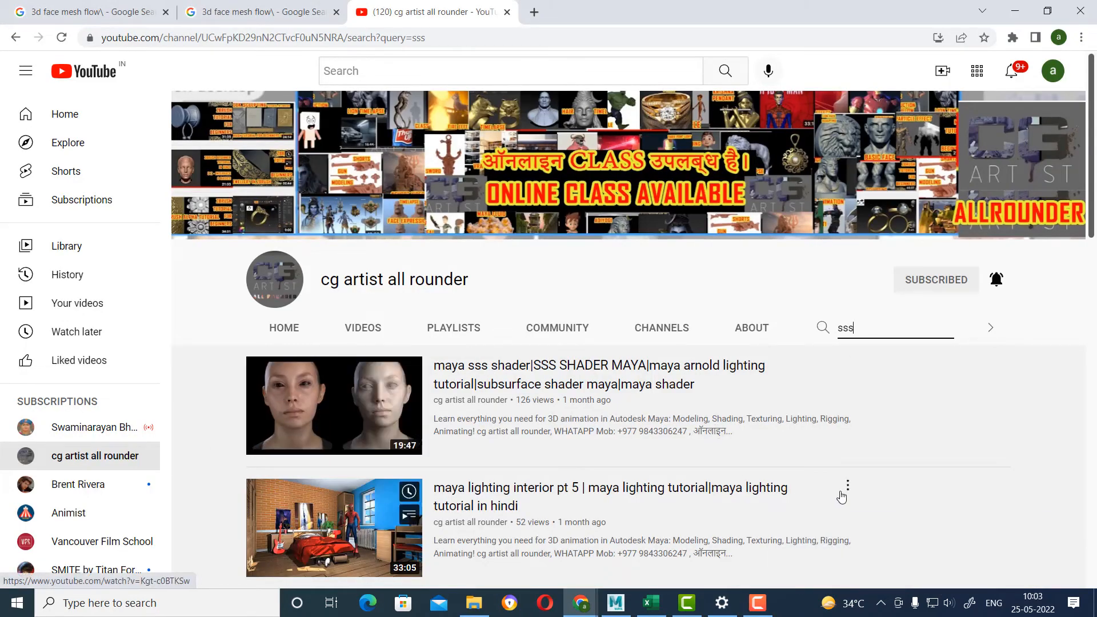
# Switch back to Maya, close the render, and create a new camera to look through in the viewport.
pyautogui.click(615, 607)
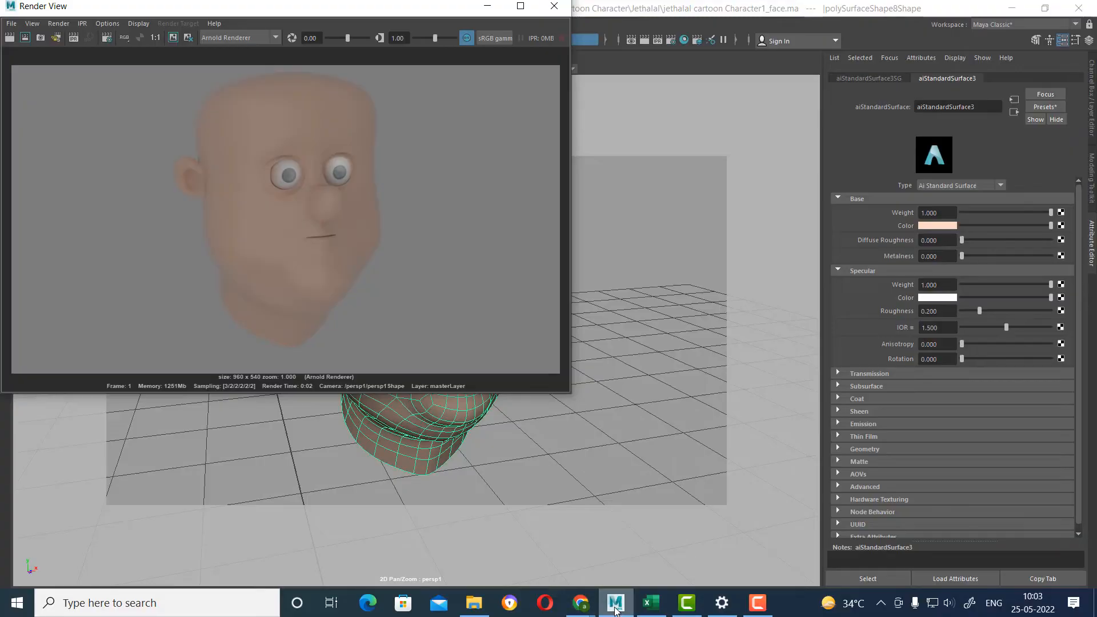
pyautogui.click(555, 5)
pyautogui.click(611, 434)
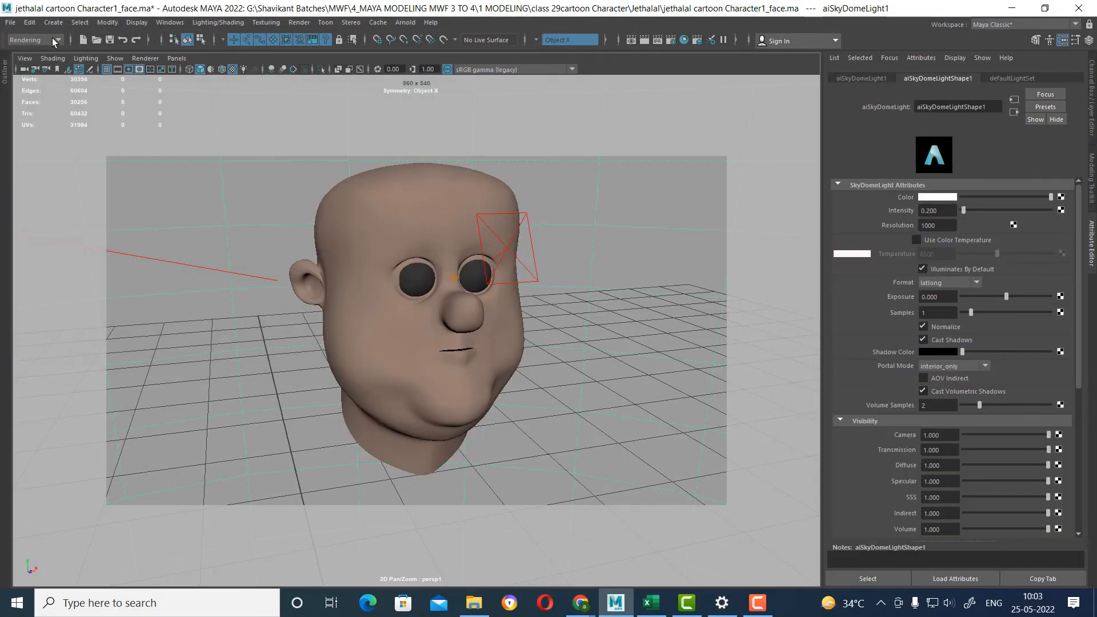
pyautogui.click(53, 23)
pyautogui.moveTo(132, 97)
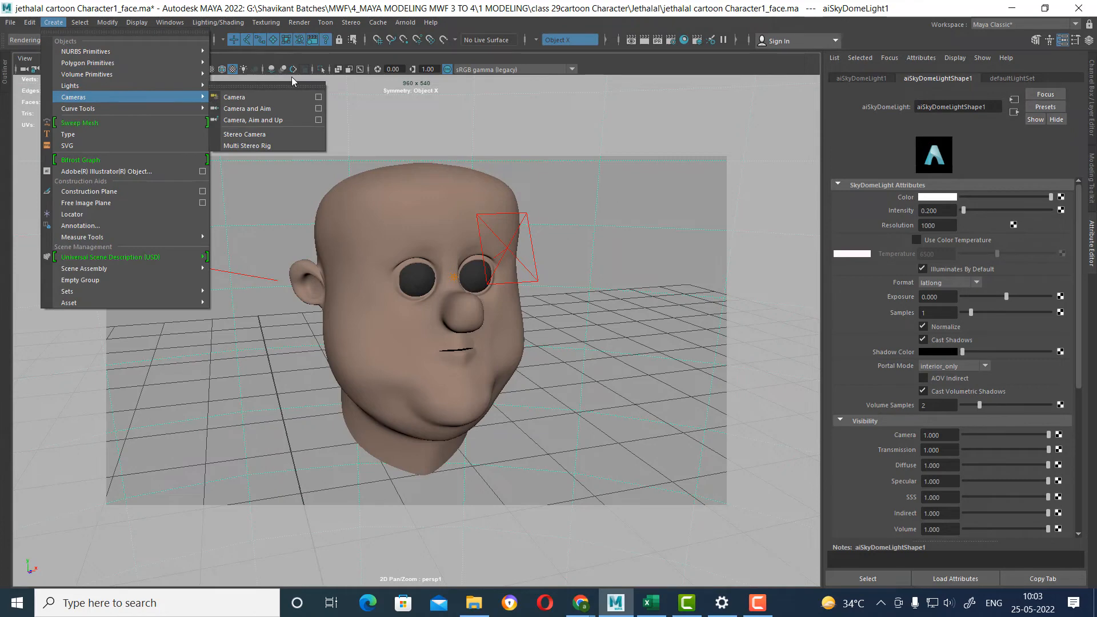
pyautogui.click(277, 97)
pyautogui.click(186, 59)
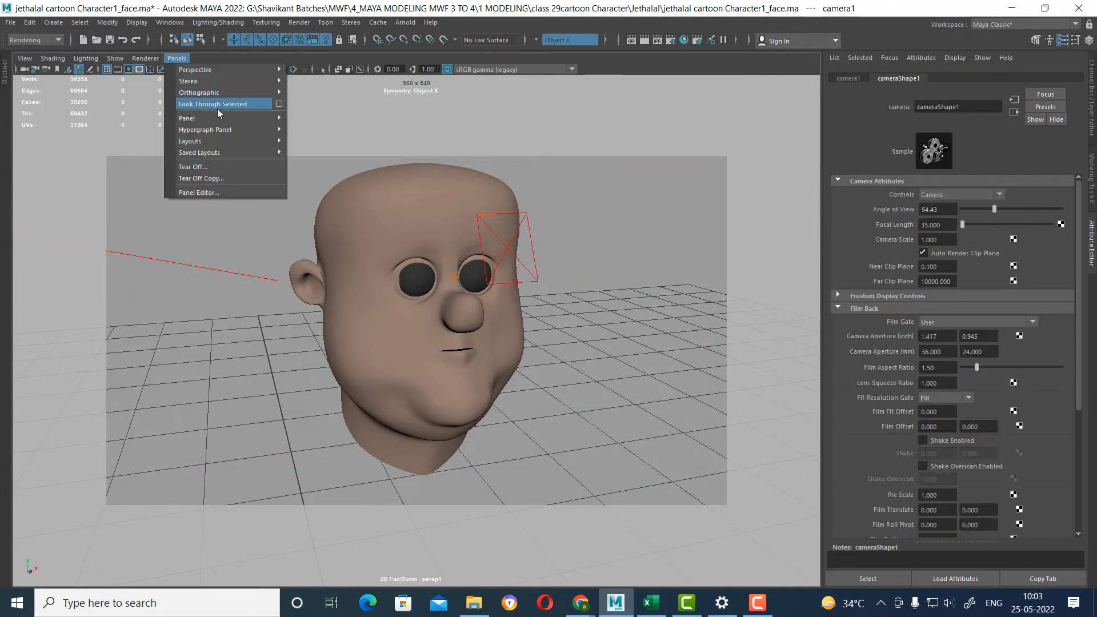
pyautogui.moveTo(226, 109)
pyautogui.click(343, 121)
# Show the field chart and 960 x 540 resolution gate, and frame the head in three-quarter view through the new camera.
pyautogui.keyDown('alt'); pyautogui.moveTo(517, 330); pyautogui.dragTo(492, 390); pyautogui.keyUp('alt')
pyautogui.keyDown('alt'); pyautogui.moveTo(492, 390); pyautogui.dragTo(550, 358, button='right'); pyautogui.keyUp('alt')
pyautogui.click(151, 71)
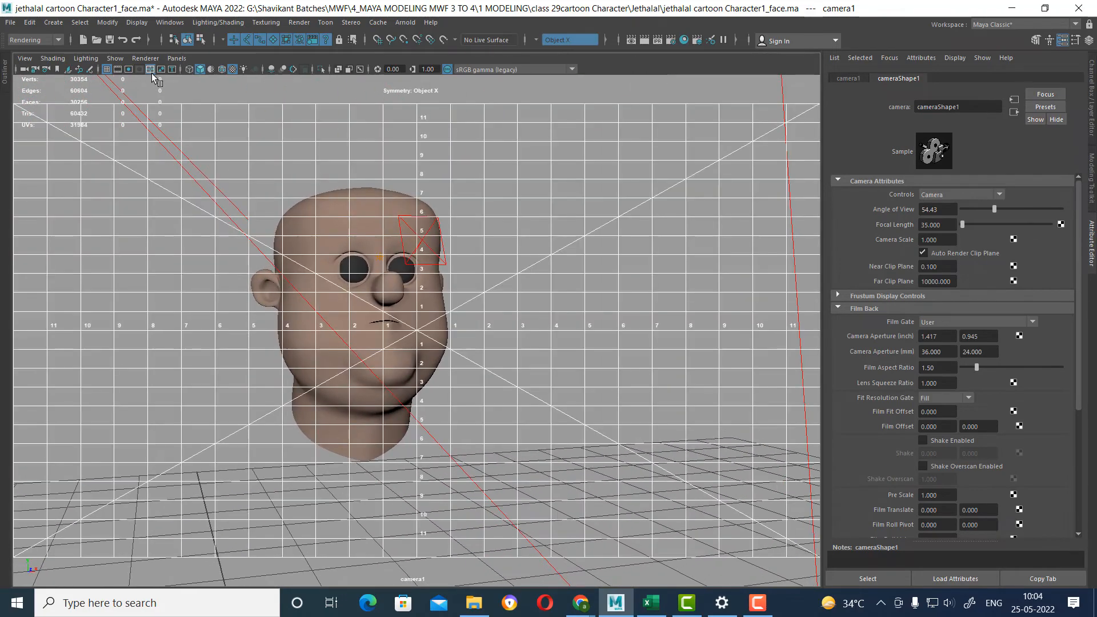
pyautogui.click(128, 71)
pyautogui.keyDown('alt'); pyautogui.moveTo(453, 234); pyautogui.dragTo(495, 268); pyautogui.keyUp('alt')
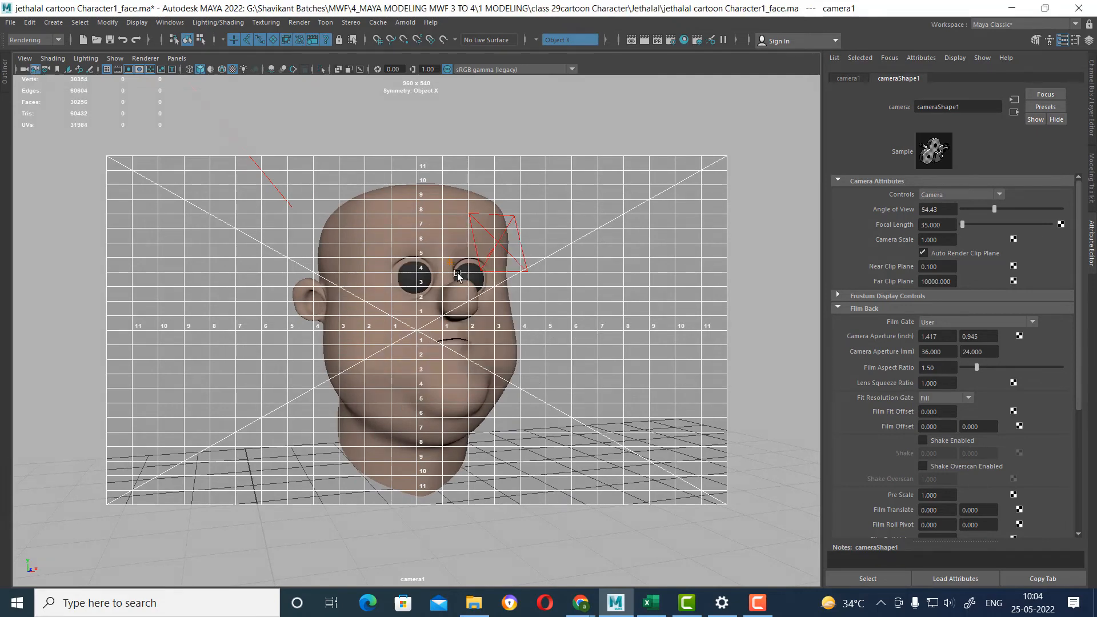
# Arrange the workspace as an Outliner with two side-by-side viewports, one showing perspective and the other camera1.
pyautogui.press('space')
pyautogui.hotkey('ctrl', 'space')
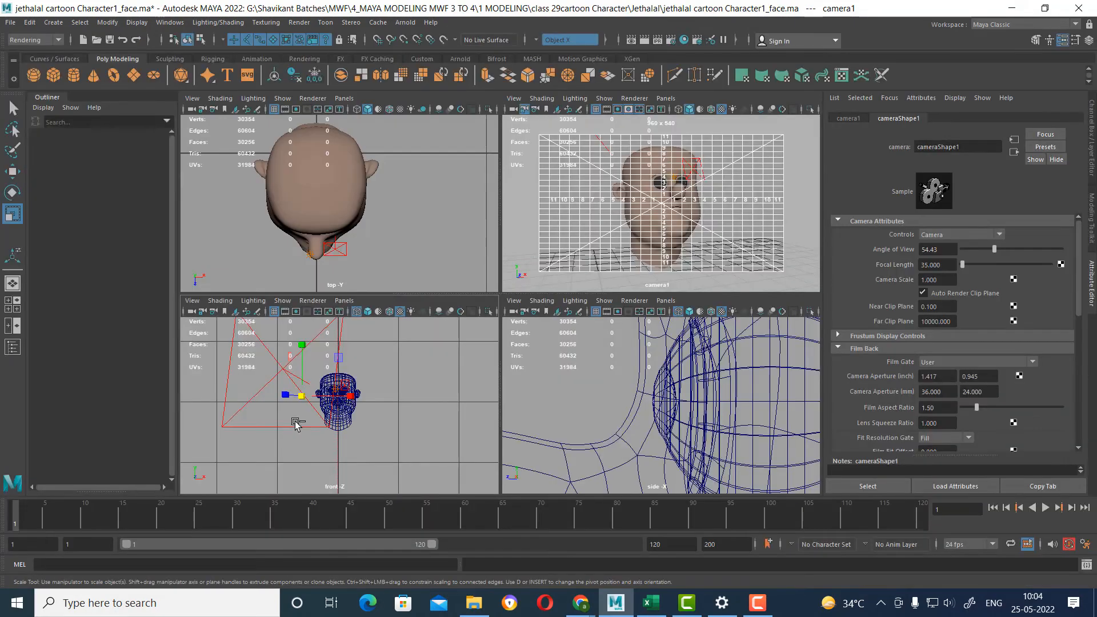
pyautogui.click(17, 326)
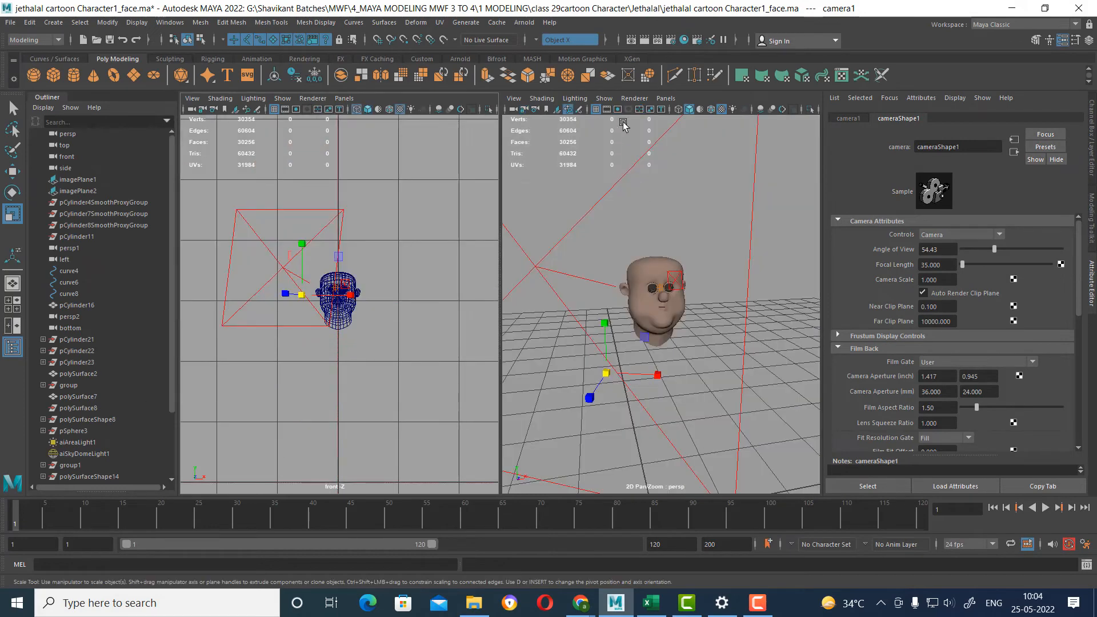
pyautogui.click(666, 98)
pyautogui.moveTo(742, 109)
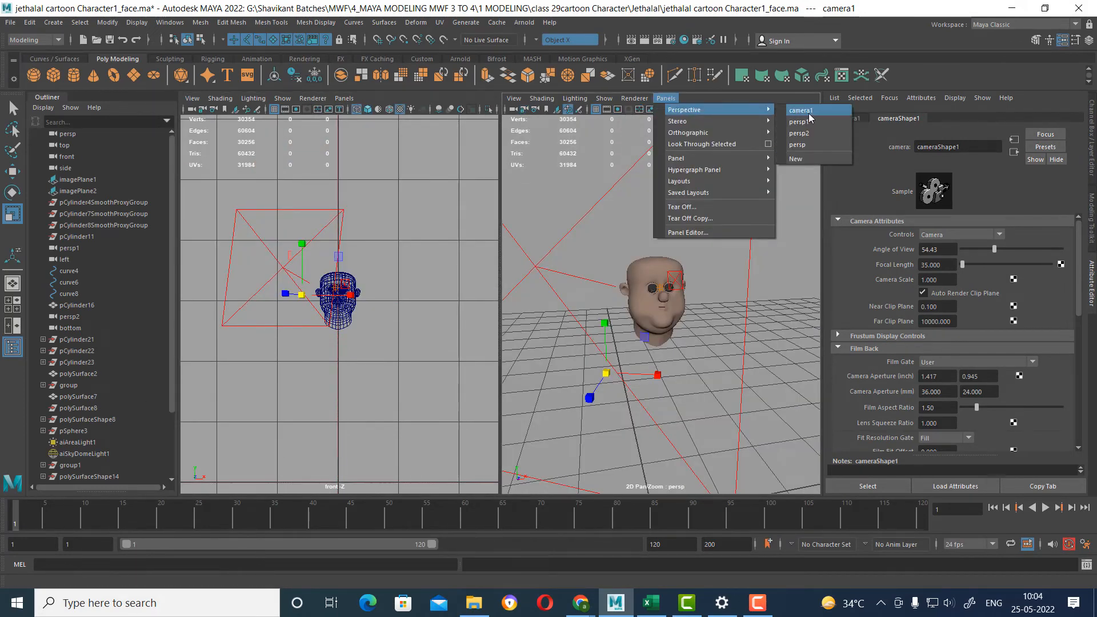
pyautogui.click(808, 111)
pyautogui.click(376, 355)
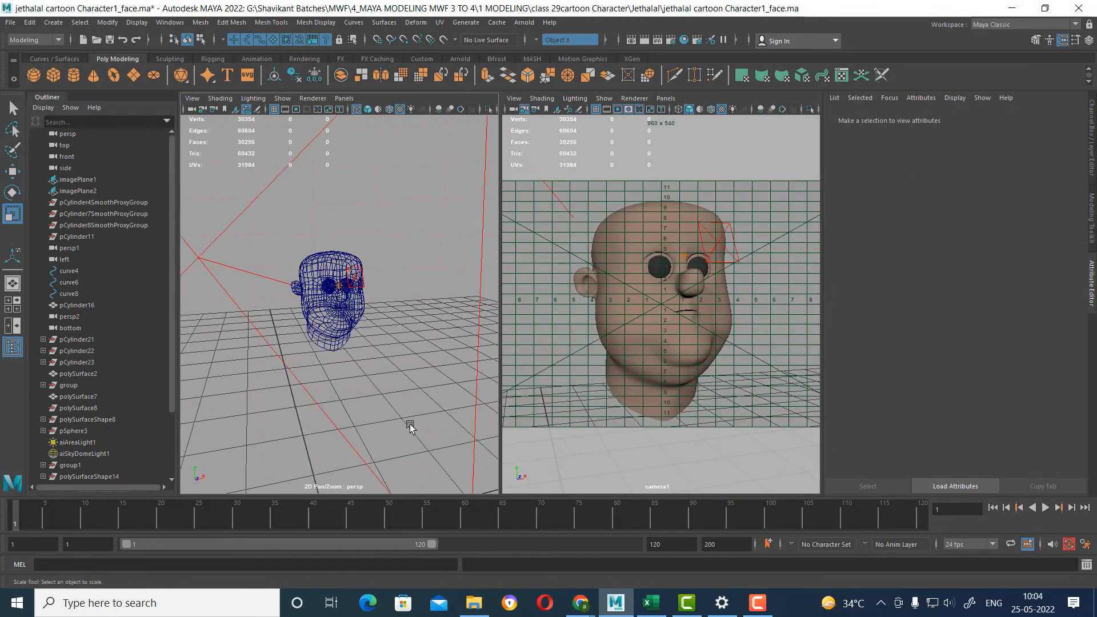
# Set the large area light's exposure to 1 and test render the head through camera1.
pyautogui.scroll(-3, 409, 425)
pyautogui.click(383, 405)
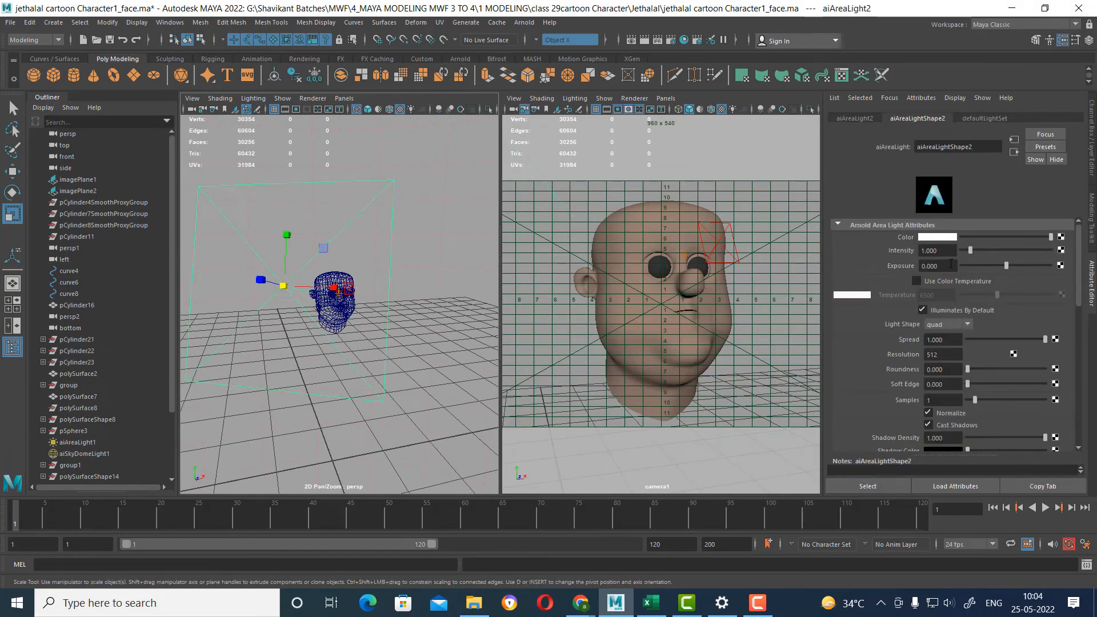
pyautogui.write('1')
pyautogui.press('Return')
pyautogui.click(758, 324)
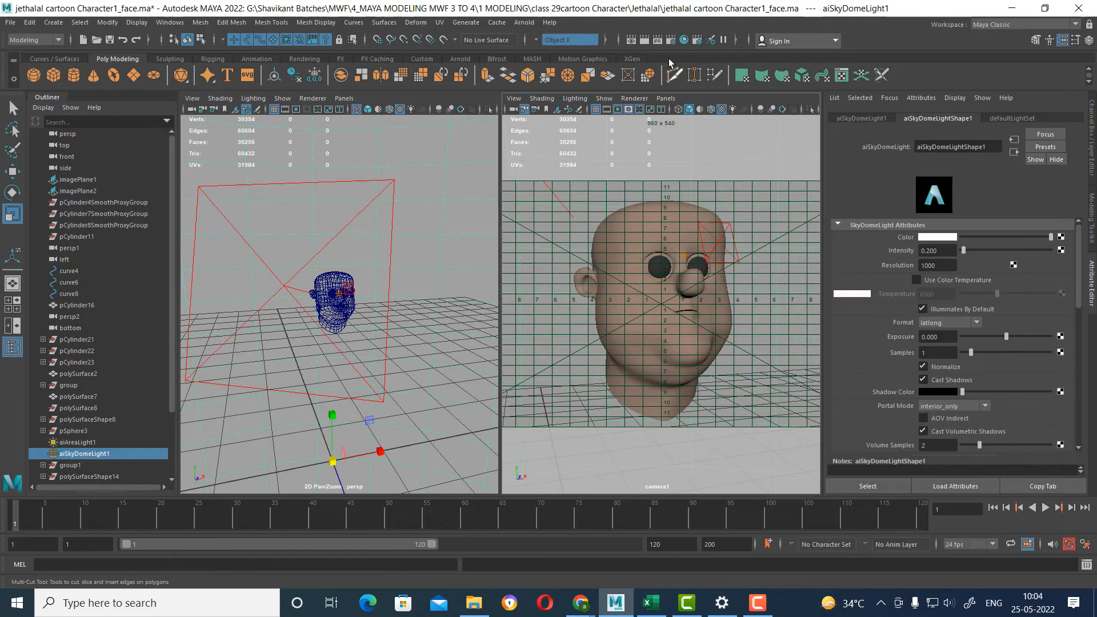
pyautogui.click(645, 40)
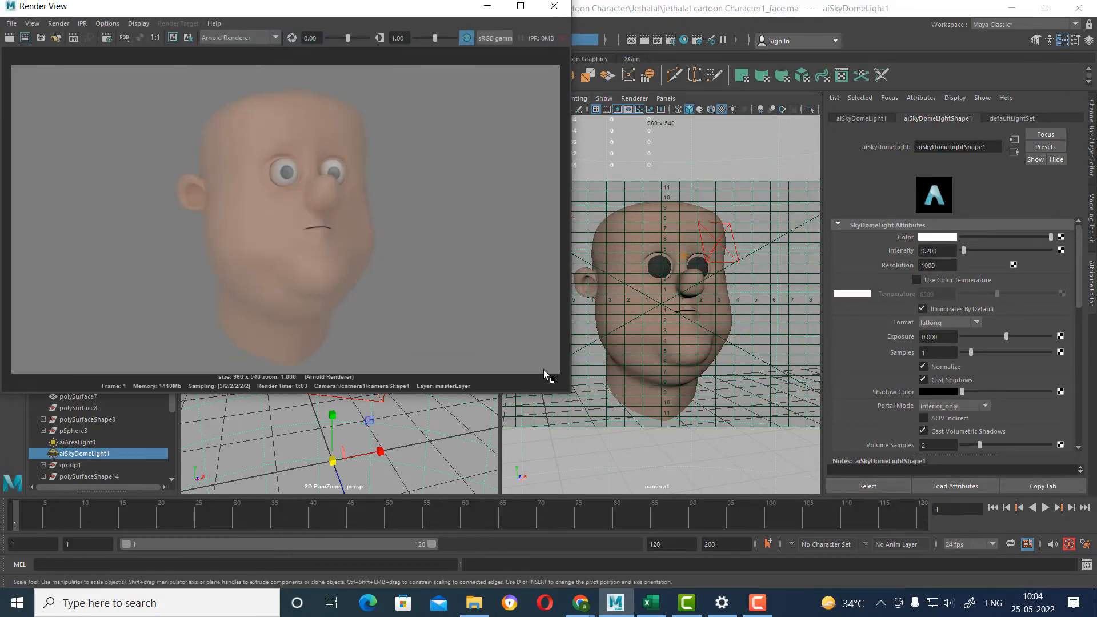
pyautogui.moveTo(408, 8); pyautogui.dragTo(325, 16)
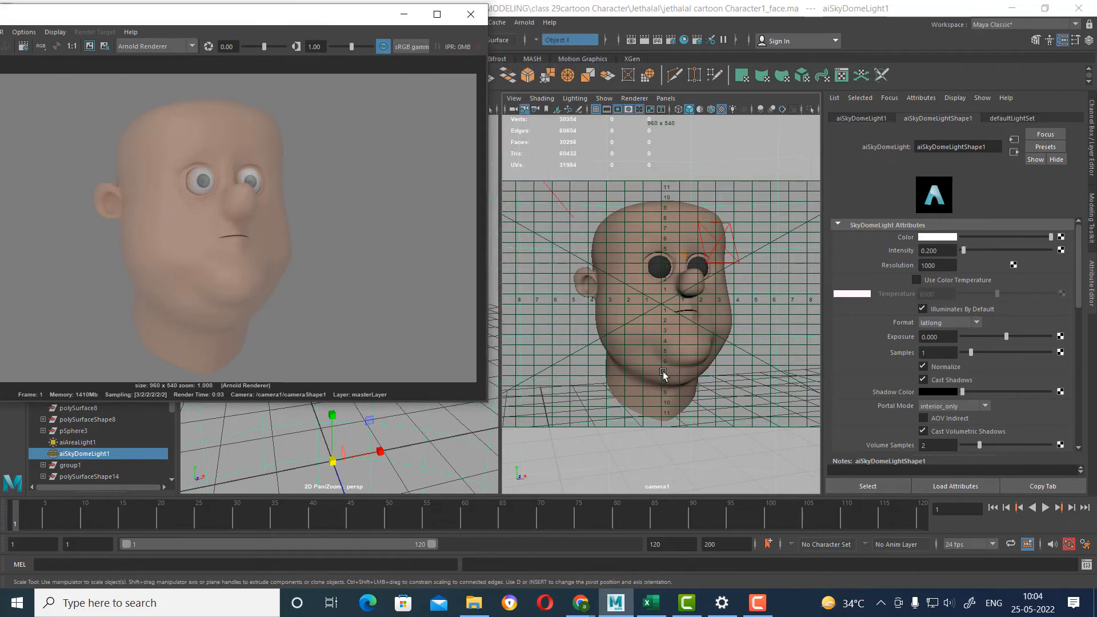
# Raise the head material's specular roughness to about 0.396 and re-render the camera1 view.
pyautogui.click(688, 370)
pyautogui.moveTo(687, 371); pyautogui.dragTo(685, 574, button='right')
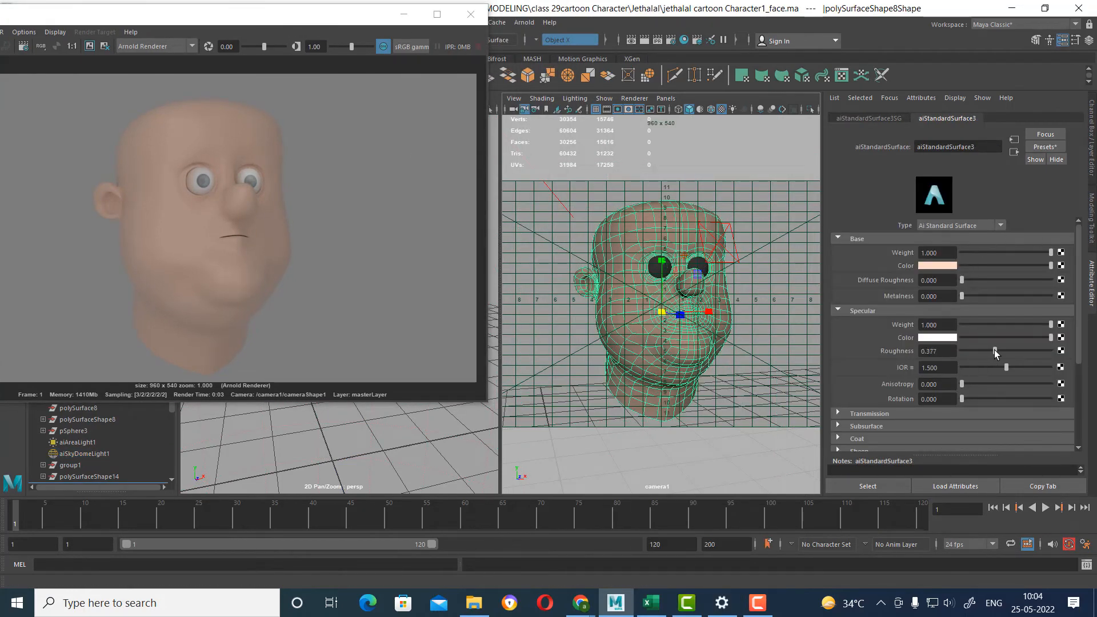
pyautogui.moveTo(74, 17); pyautogui.dragTo(210, 39)
pyautogui.click(62, 65)
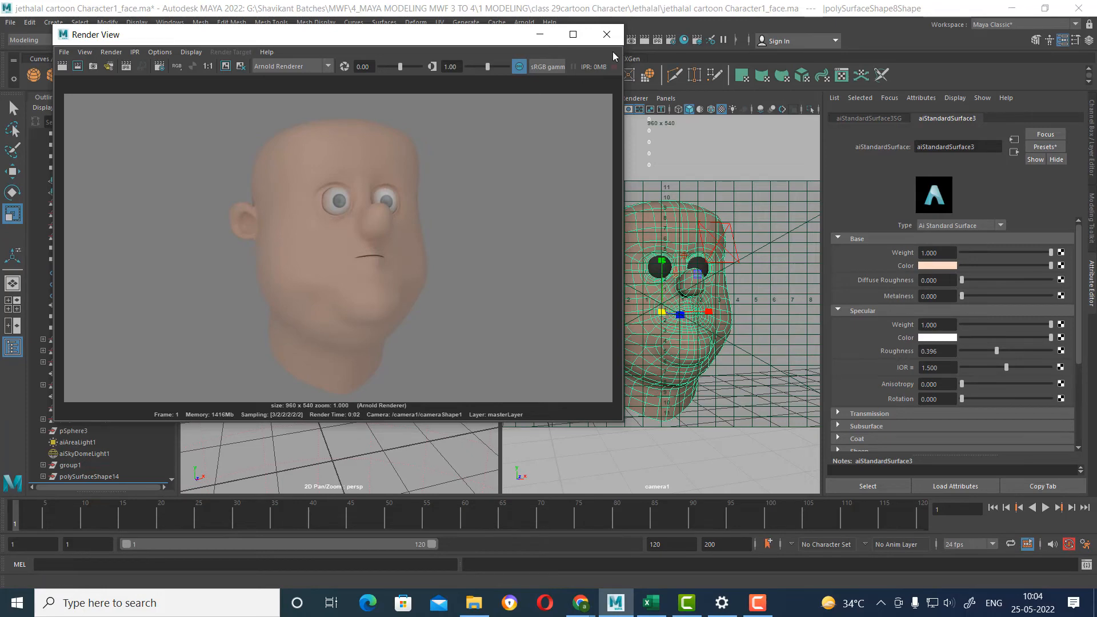
pyautogui.click(607, 34)
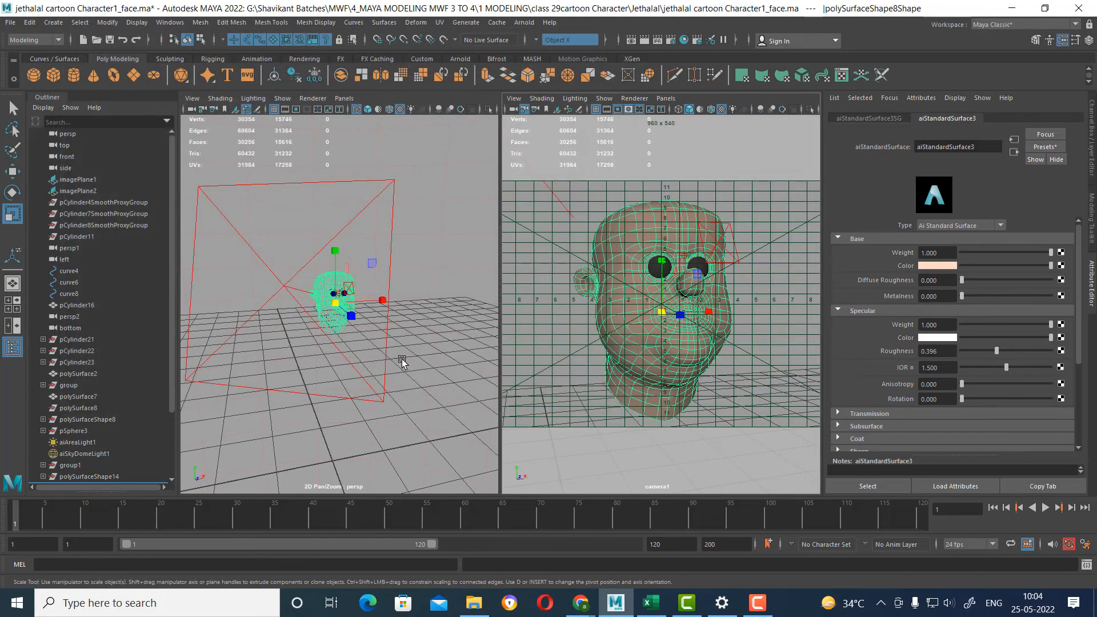
# Select the large area light, change the perspective viewport to persp1 and hide its resolution gate.
pyautogui.click(384, 378)
pyautogui.press('space')
pyautogui.moveTo(419, 394); pyautogui.dragTo(409, 215)
pyautogui.keyDown('alt'); pyautogui.moveTo(439, 352); pyautogui.dragTo(380, 309, button='right'); pyautogui.keyUp('alt')
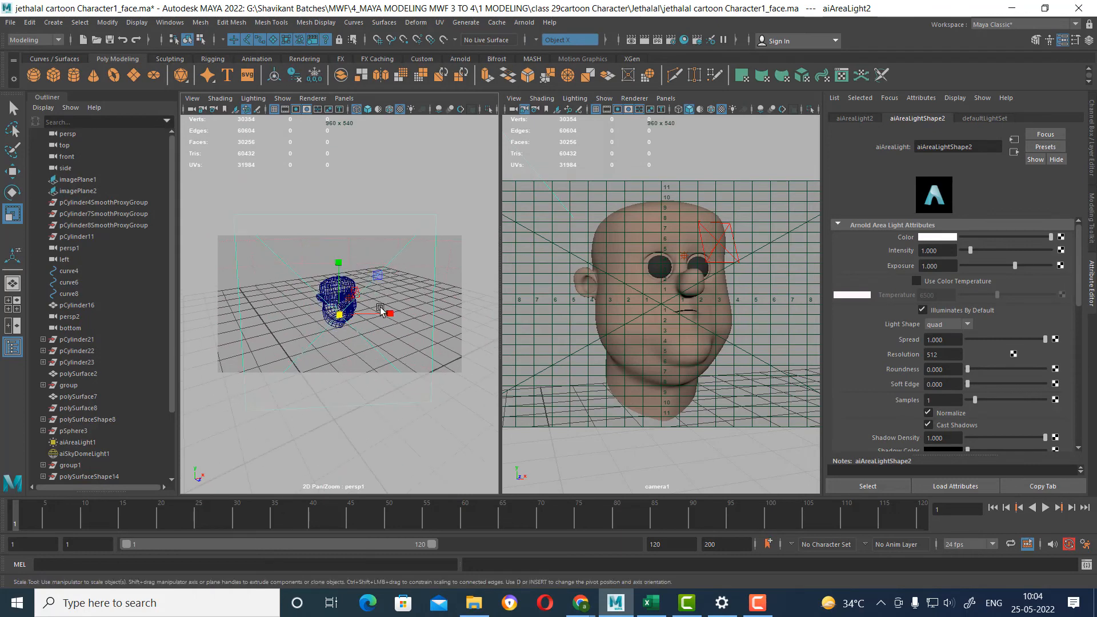
pyautogui.click(296, 109)
pyautogui.click(285, 110)
pyautogui.click(285, 109)
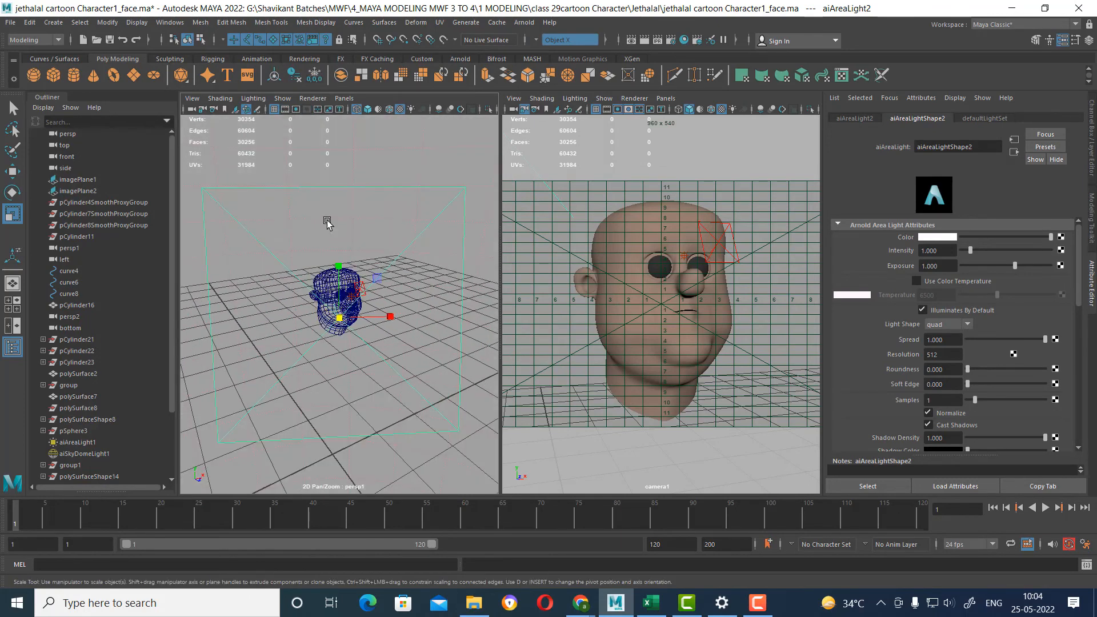
# Duplicate the large area light and, looking through the copy, aim it at the head from the opposite side.
pyautogui.hotkey('ctrl', 'd')
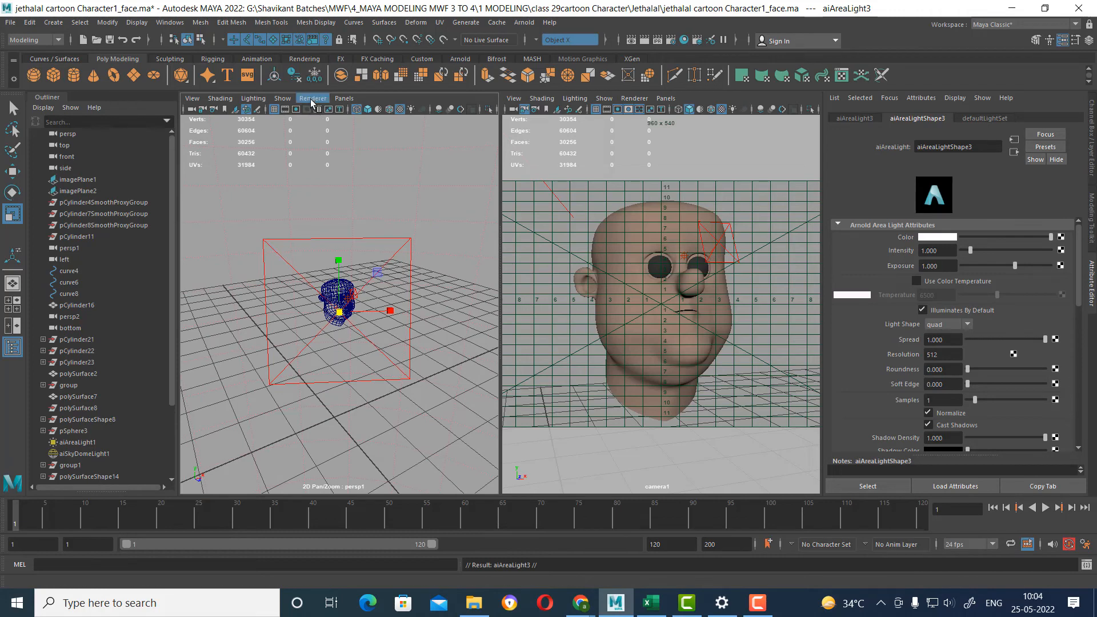
pyautogui.click(344, 98)
pyautogui.click(370, 147)
pyautogui.keyDown('alt'); pyautogui.moveTo(372, 266); pyautogui.dragTo(292, 259); pyautogui.keyUp('alt')
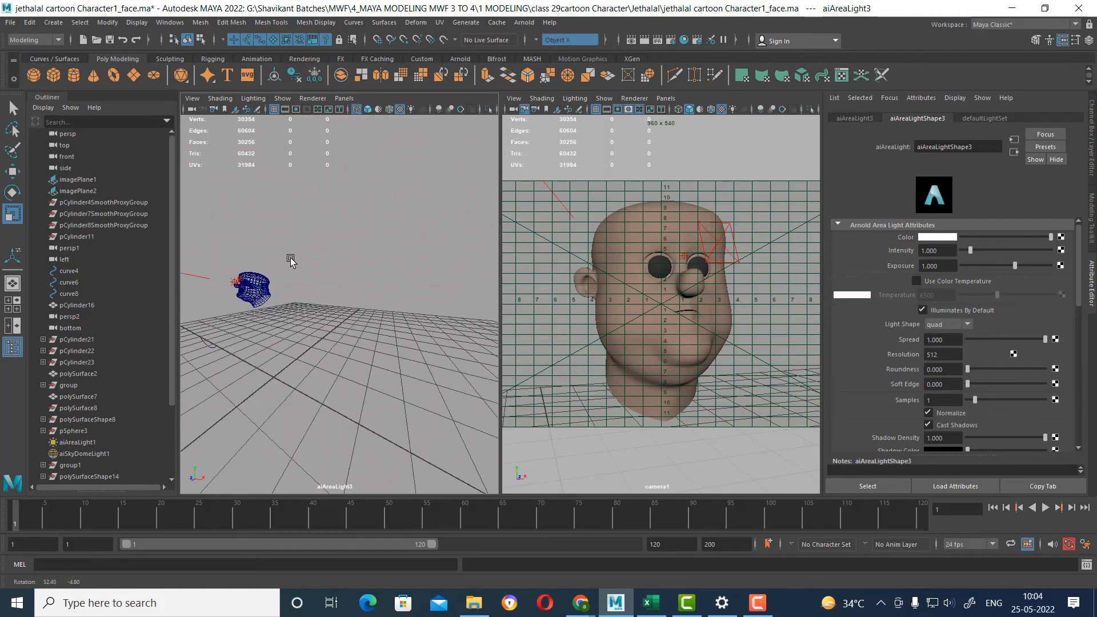
pyautogui.keyDown('alt'); pyautogui.moveTo(292, 260); pyautogui.dragTo(335, 280, button='middle'); pyautogui.keyUp('alt')
pyautogui.keyDown('alt'); pyautogui.moveTo(336, 280); pyautogui.dragTo(347, 309, button='right'); pyautogui.keyUp('alt')
pyautogui.keyDown('alt'); pyautogui.moveTo(347, 309); pyautogui.dragTo(361, 306, button='middle'); pyautogui.keyUp('alt')
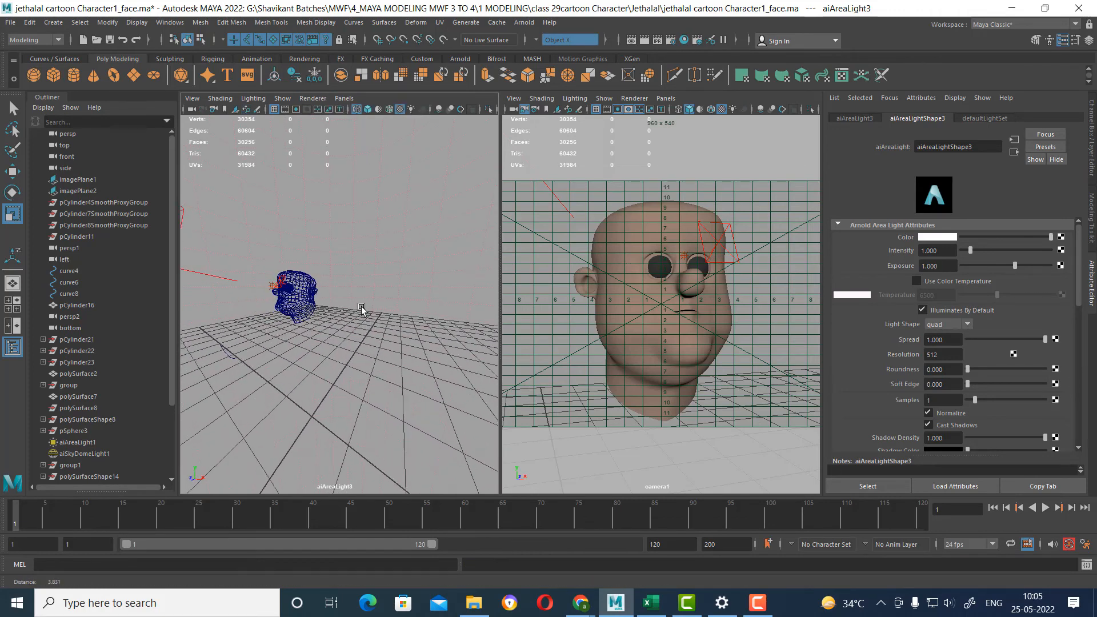
# Set the duplicated area light's intensity to 0.5, test render camera1, and return the light's viewport to the perspective camera.
pyautogui.doubleClick(937, 250)
pyautogui.write('0.5')
pyautogui.press('Return')
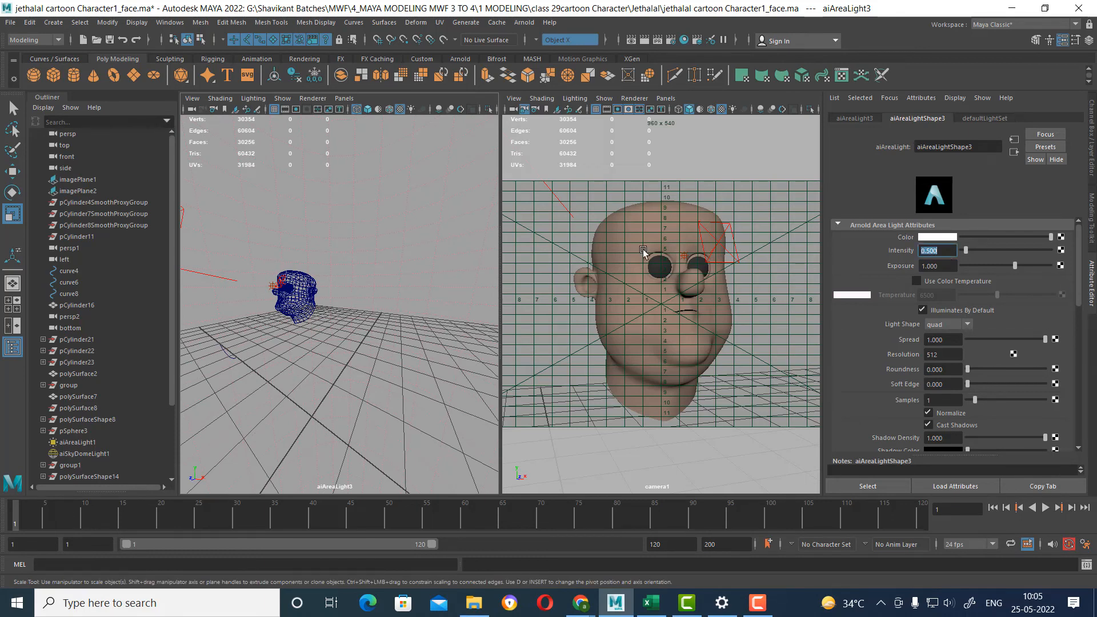
pyautogui.click(772, 309)
pyautogui.click(645, 42)
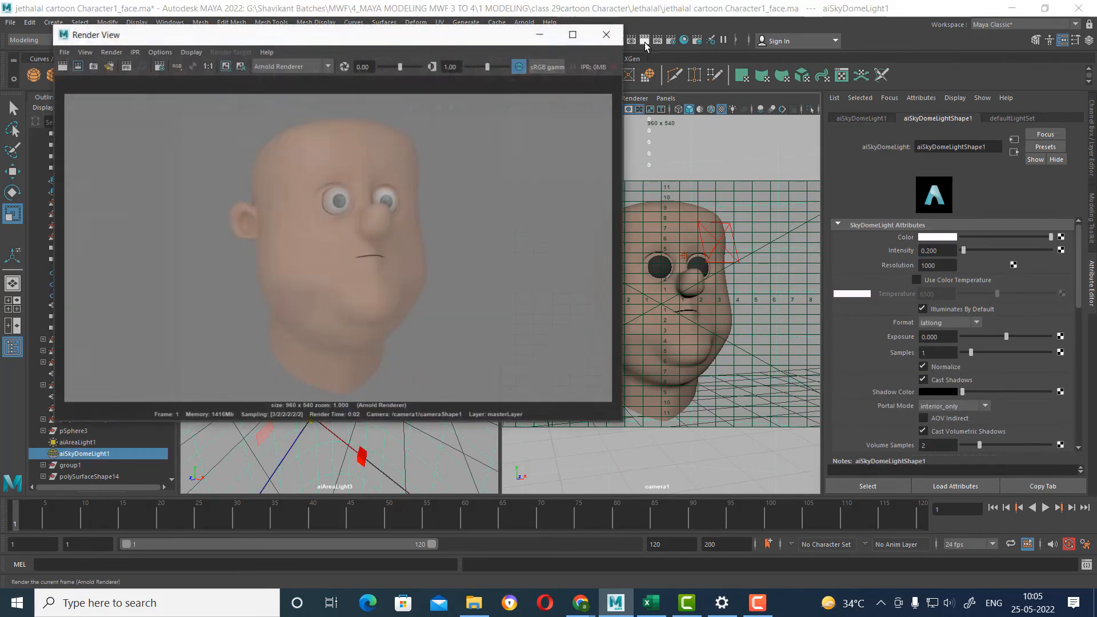
pyautogui.click(645, 43)
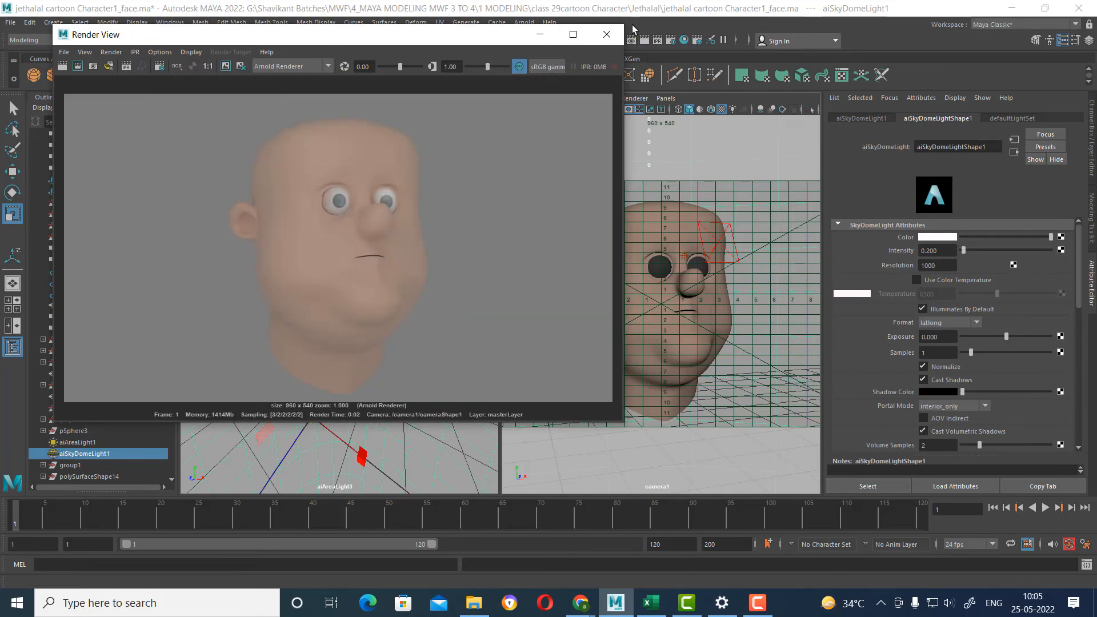
pyautogui.click(606, 34)
pyautogui.press('space')
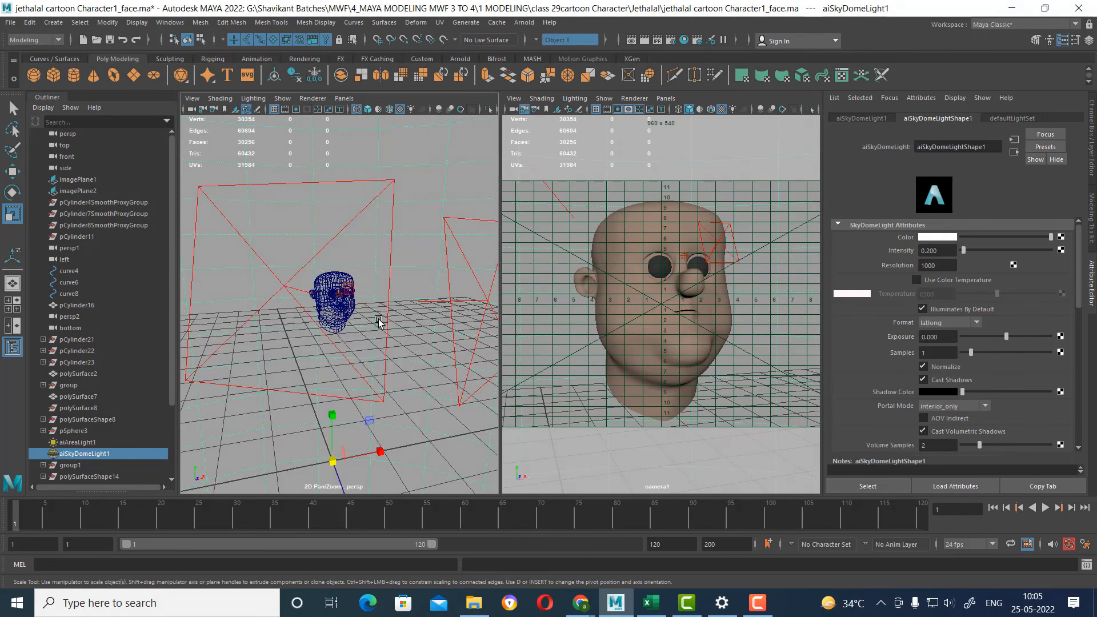
# Duplicate the first large area light again and, looking through the copy, aim it down at the head from high behind.
pyautogui.keyDown('alt'); pyautogui.moveTo(378, 321); pyautogui.dragTo(286, 415); pyautogui.keyUp('alt')
pyautogui.click(291, 408)
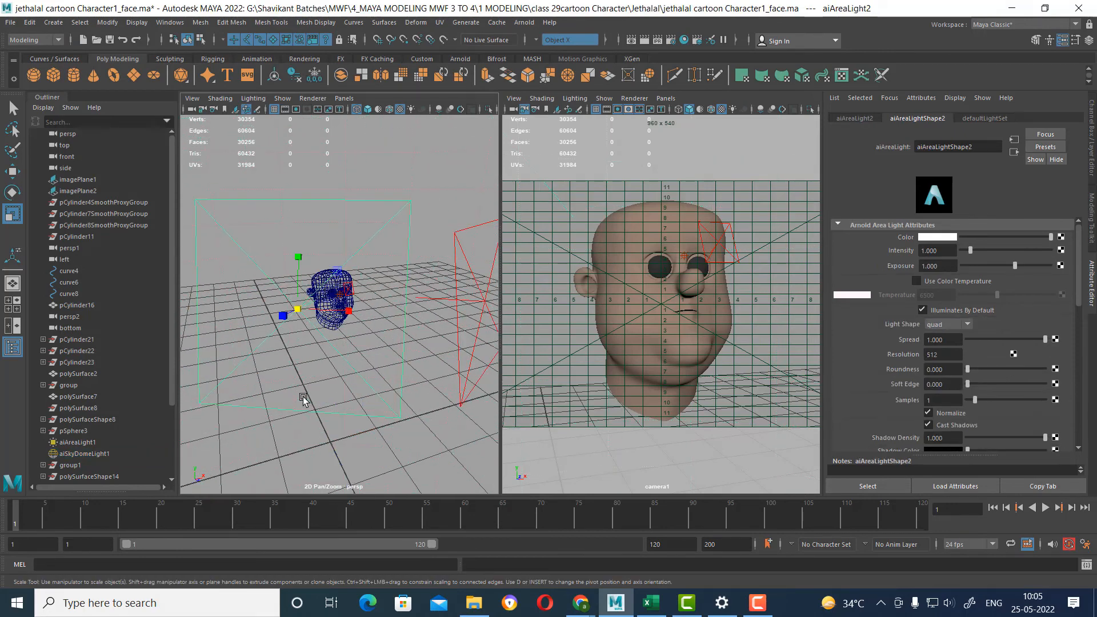
pyautogui.press('w')
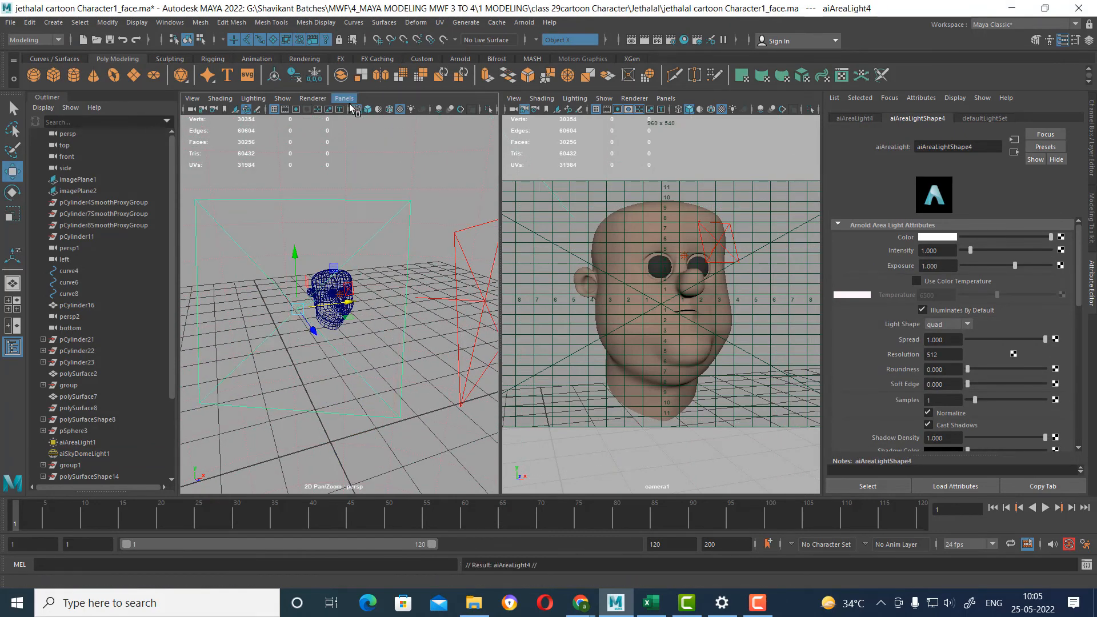
pyautogui.click(344, 97)
pyautogui.click(360, 149)
pyautogui.keyDown('alt'); pyautogui.moveTo(343, 264); pyautogui.dragTo(394, 286); pyautogui.keyUp('alt')
pyautogui.keyDown('alt'); pyautogui.moveTo(354, 317); pyautogui.dragTo(402, 341); pyautogui.keyUp('alt')
pyautogui.keyDown('alt'); pyautogui.moveTo(395, 300); pyautogui.dragTo(370, 318, button='middle'); pyautogui.keyUp('alt')
pyautogui.keyDown('alt'); pyautogui.moveTo(370, 318); pyautogui.dragTo(379, 350, button='right'); pyautogui.keyUp('alt')
pyautogui.keyDown('alt'); pyautogui.moveTo(359, 317); pyautogui.dragTo(379, 314); pyautogui.keyUp('alt')
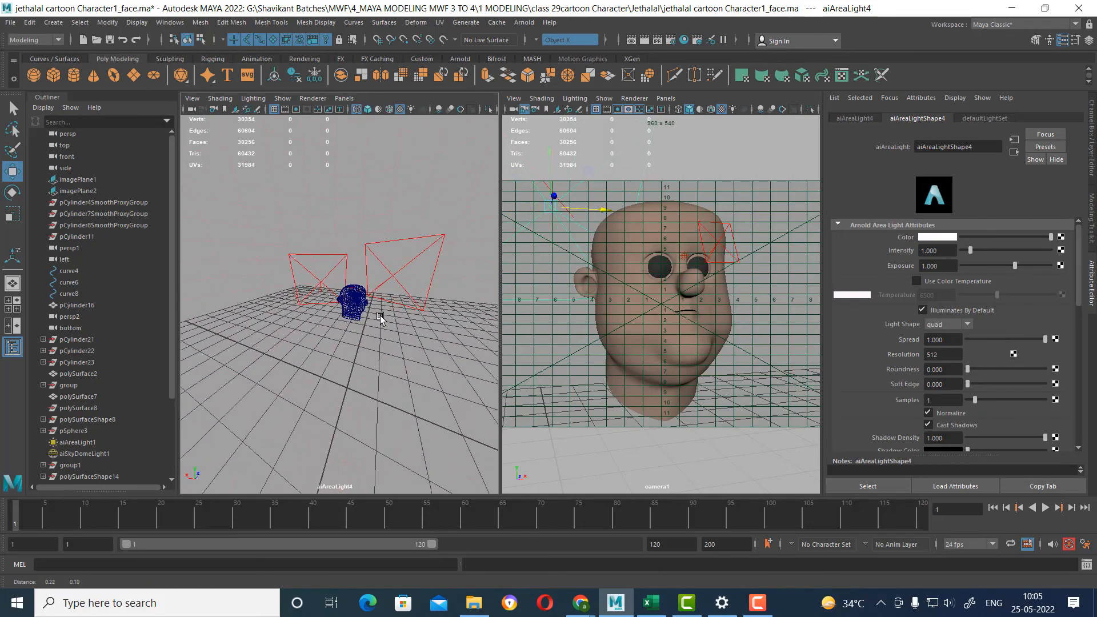
pyautogui.keyDown('alt'); pyautogui.moveTo(377, 317); pyautogui.dragTo(390, 349, button='right'); pyautogui.keyUp('alt')
pyautogui.keyDown('alt'); pyautogui.moveTo(390, 347); pyautogui.dragTo(385, 347, button='middle'); pyautogui.keyUp('alt')
pyautogui.press('space')
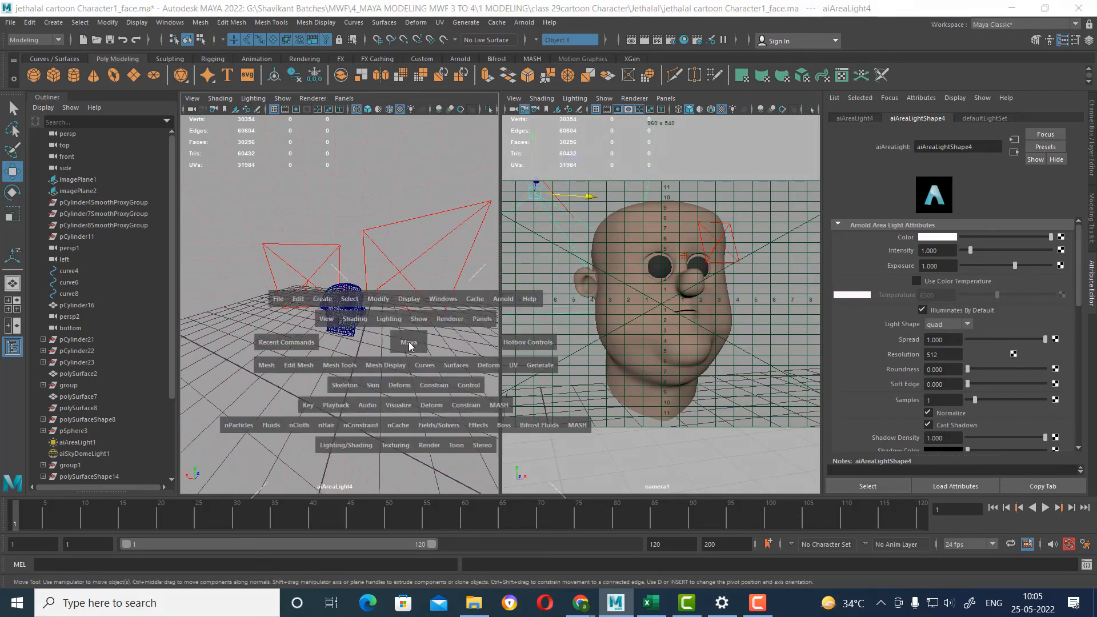
pyautogui.moveTo(408, 342); pyautogui.dragTo(416, 229)
# Set the new rear area light's intensity to 2 and test render the head through camera1.
pyautogui.moveTo(948, 251); pyautogui.dragTo(854, 245)
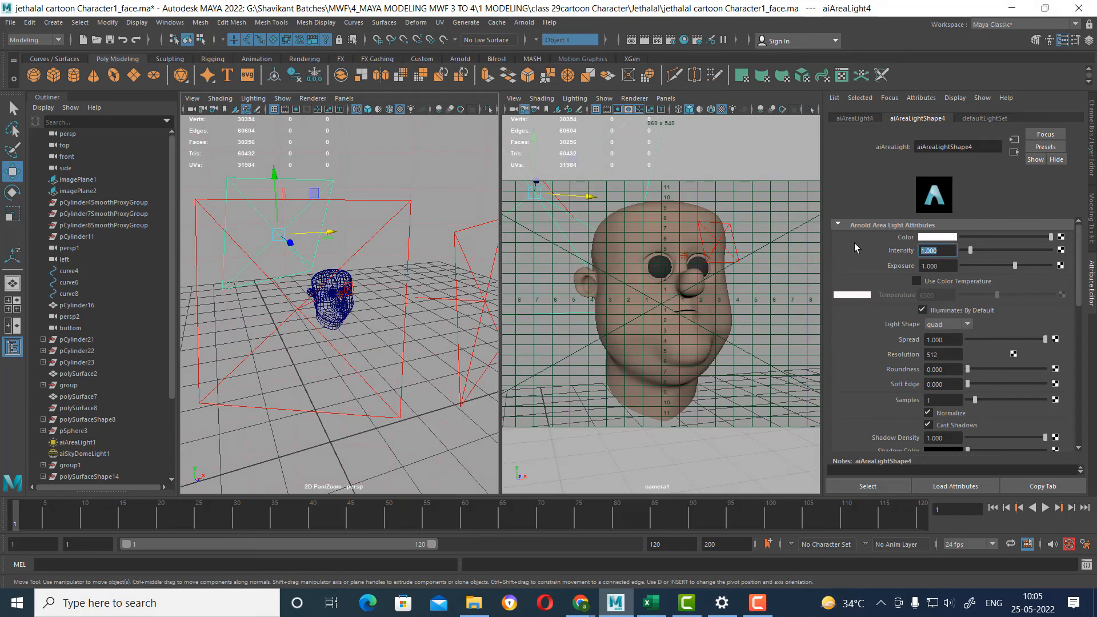
pyautogui.write('2')
pyautogui.press('Return')
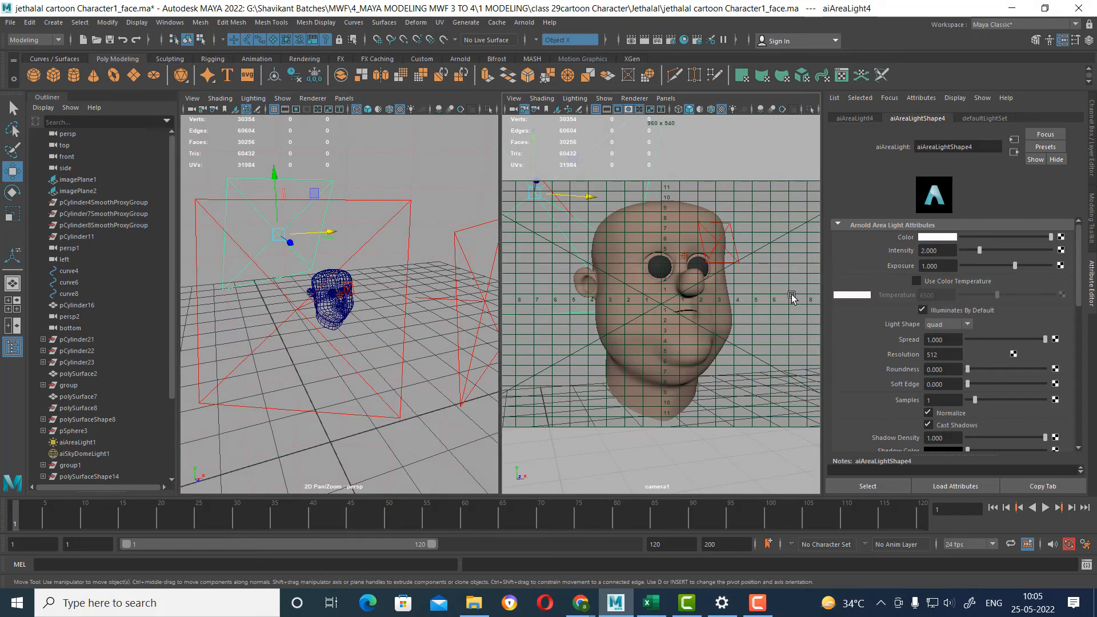
pyautogui.click(84, 454)
pyautogui.click(632, 40)
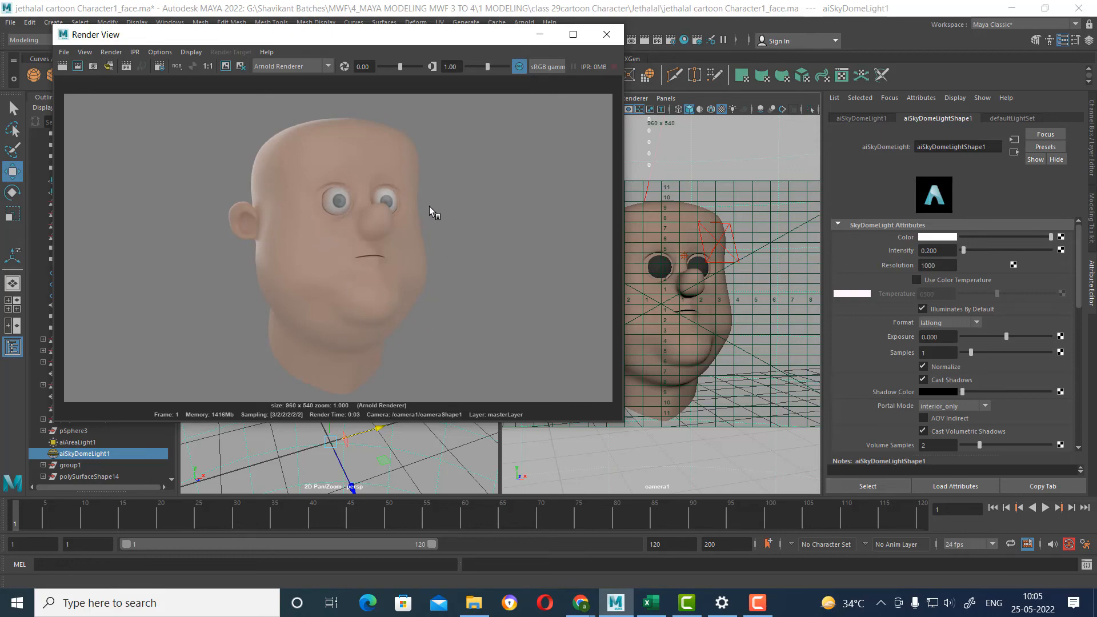
pyautogui.click(607, 34)
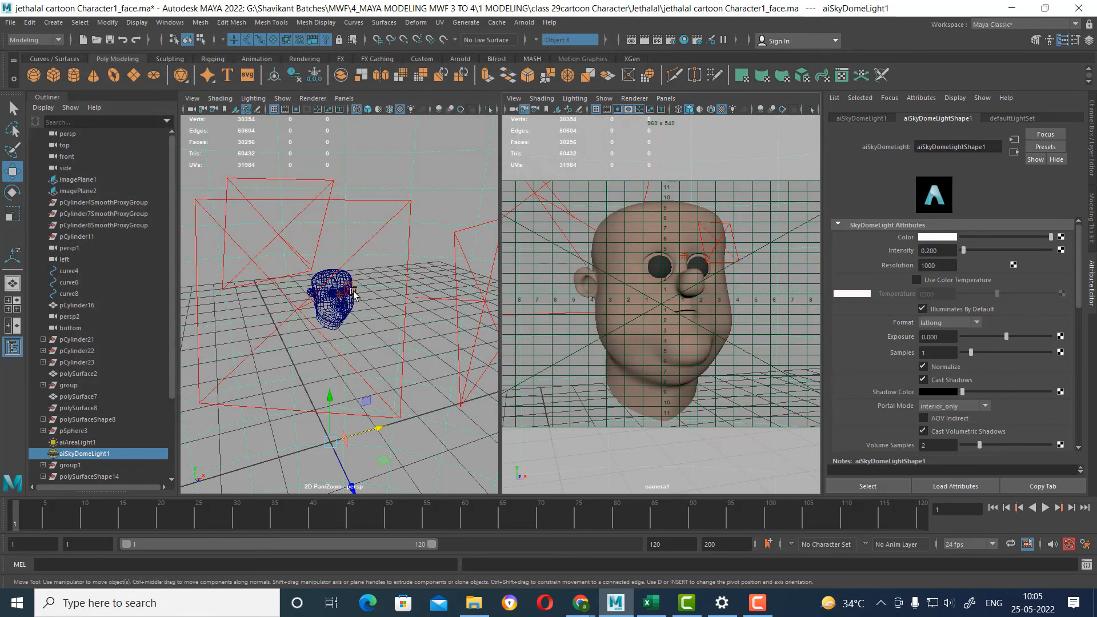
# Switch the perspective viewport to shaded display and examine how the eye fits its socket.
pyautogui.scroll(4, 407, 459)
pyautogui.scroll(6, 392, 342)
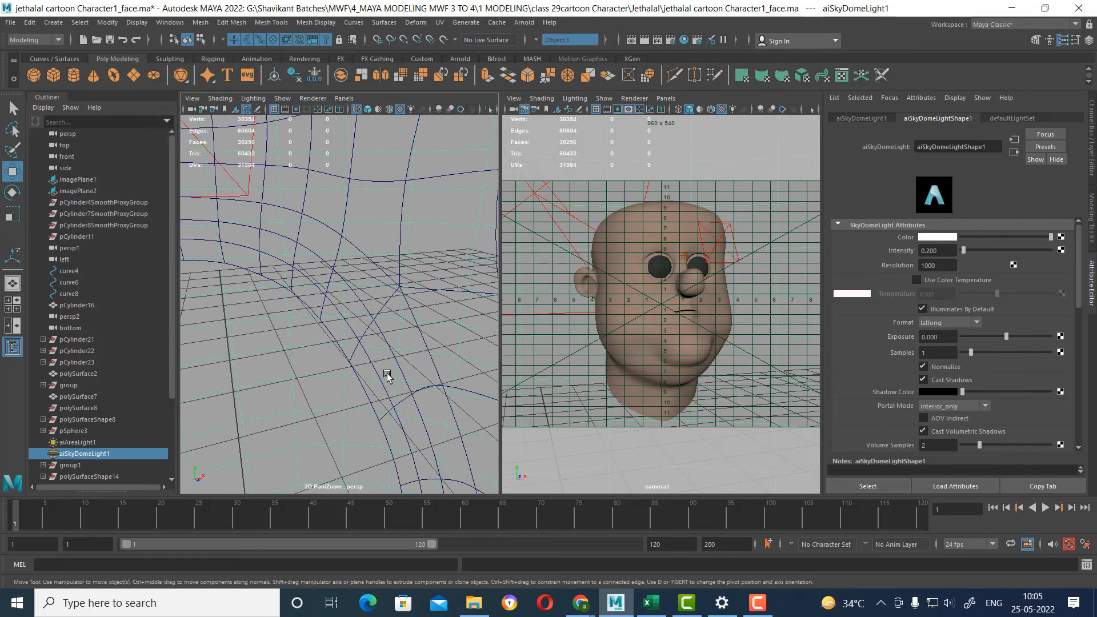
pyautogui.press('5')
pyautogui.scroll(-8, 381, 352)
pyautogui.scroll(10, 332, 310)
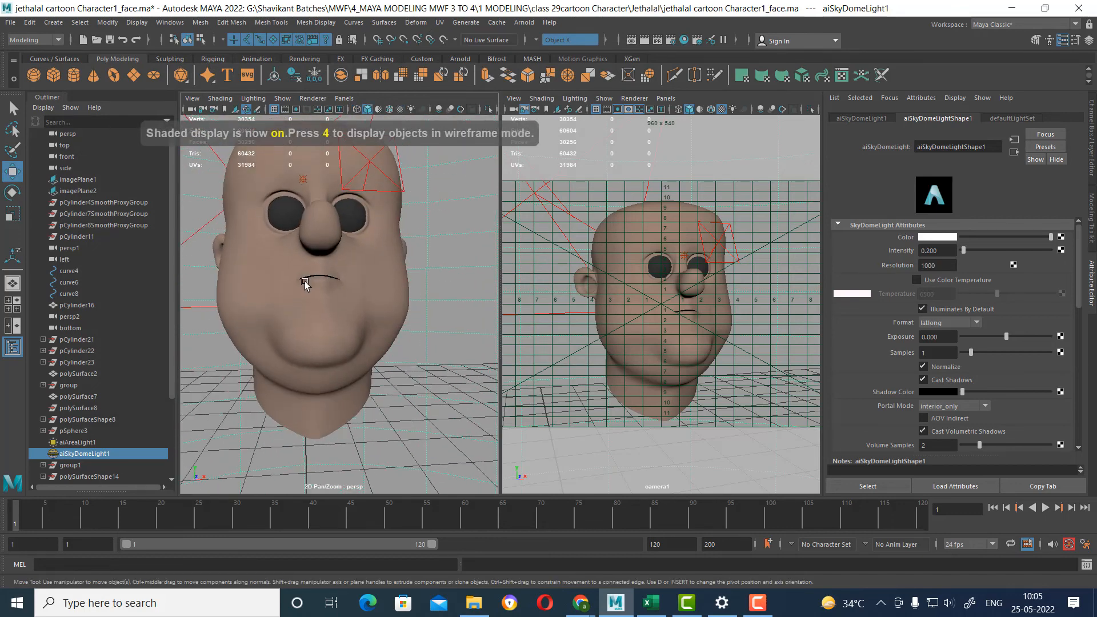
pyautogui.scroll(-6, 400, 380)
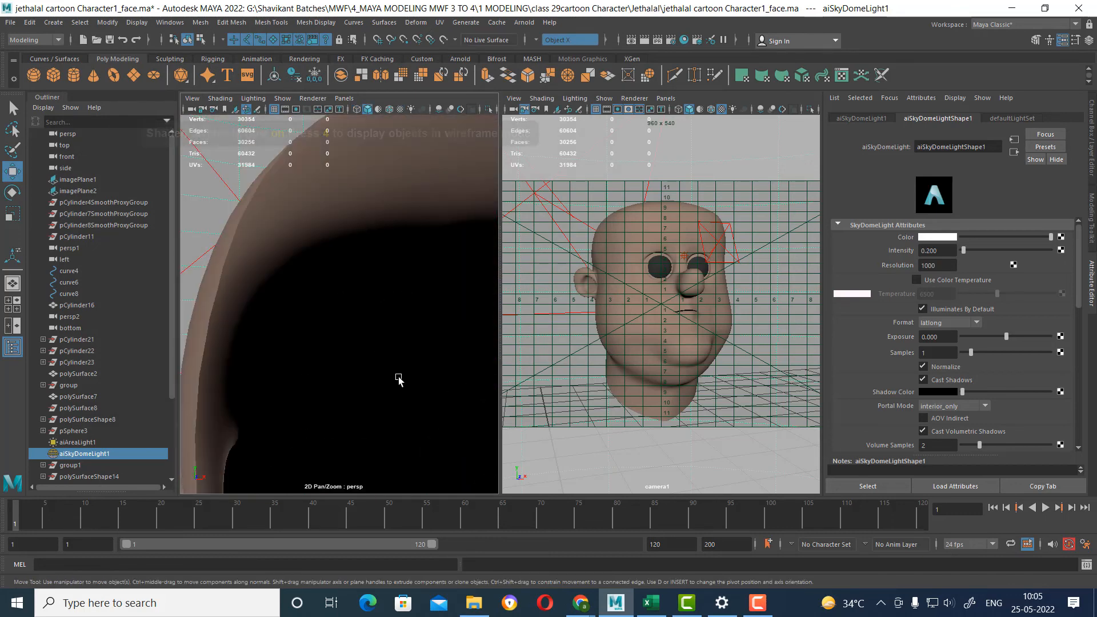
pyautogui.moveTo(396, 372); pyautogui.dragTo(367, 299, button='middle')
pyautogui.scroll(2, 363, 298)
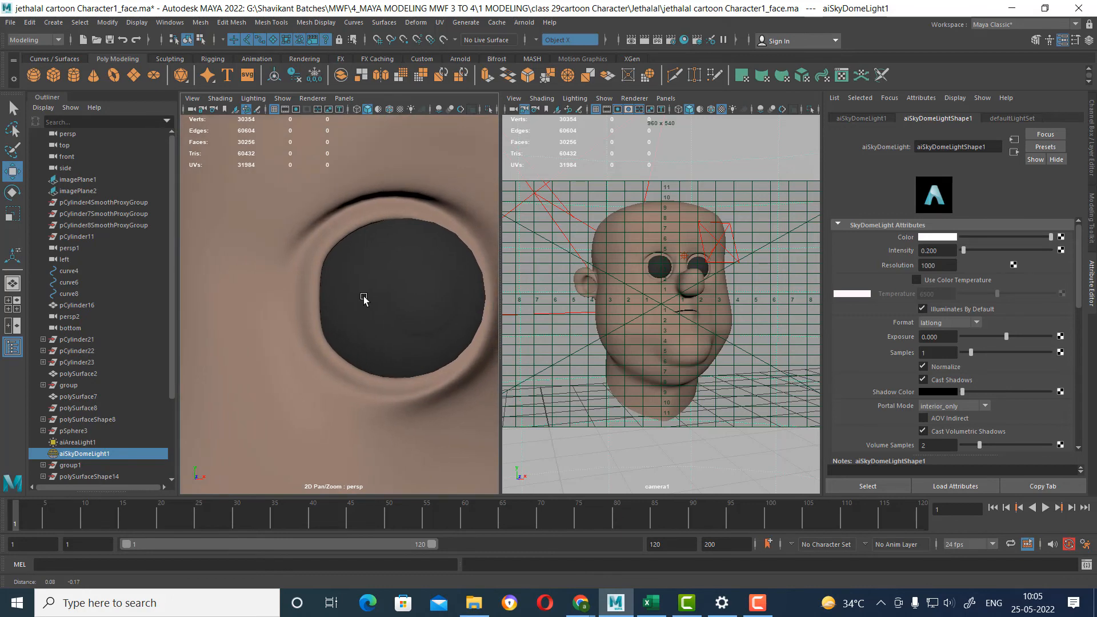
# Select the whole mirrored eye group, center its pivot, and shift it slightly away from the nose.
pyautogui.click(377, 357)
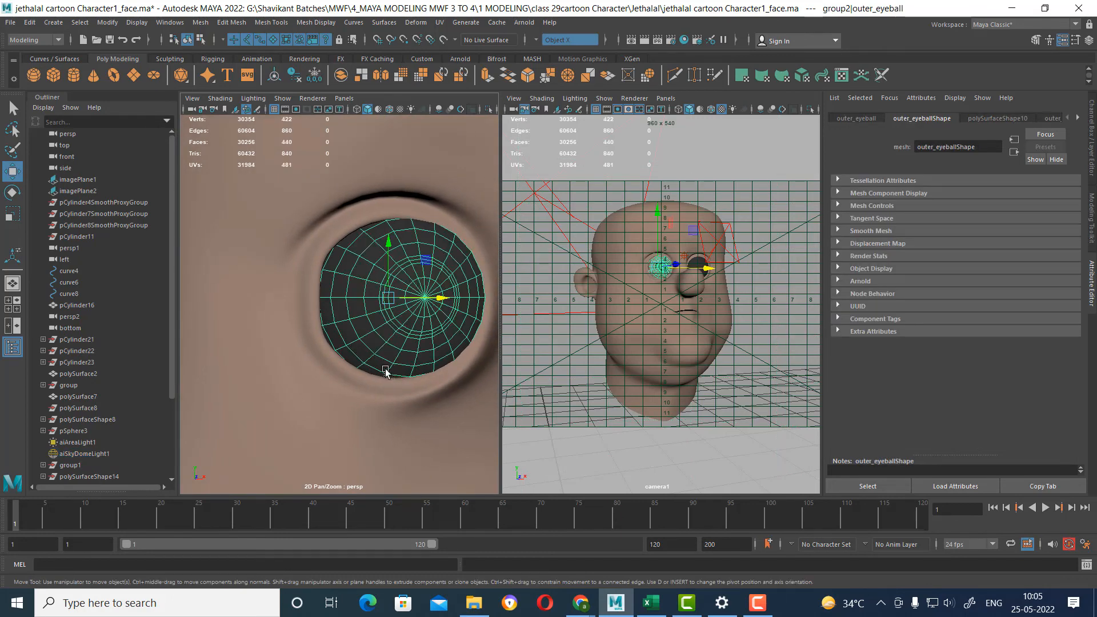
pyautogui.moveTo(364, 364)
pyautogui.keyDown('alt'); pyautogui.mouseDown()
pyautogui.moveTo(338, 357)
pyautogui.moveTo(360, 358)
pyautogui.mouseUp(); pyautogui.keyUp('alt')
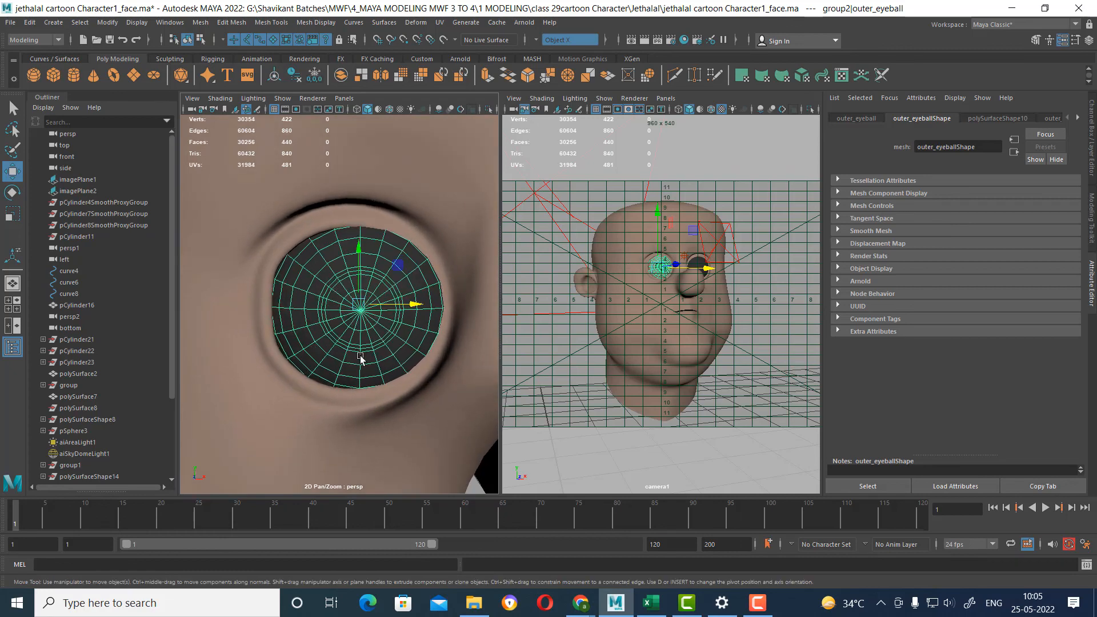
pyautogui.press('Up')
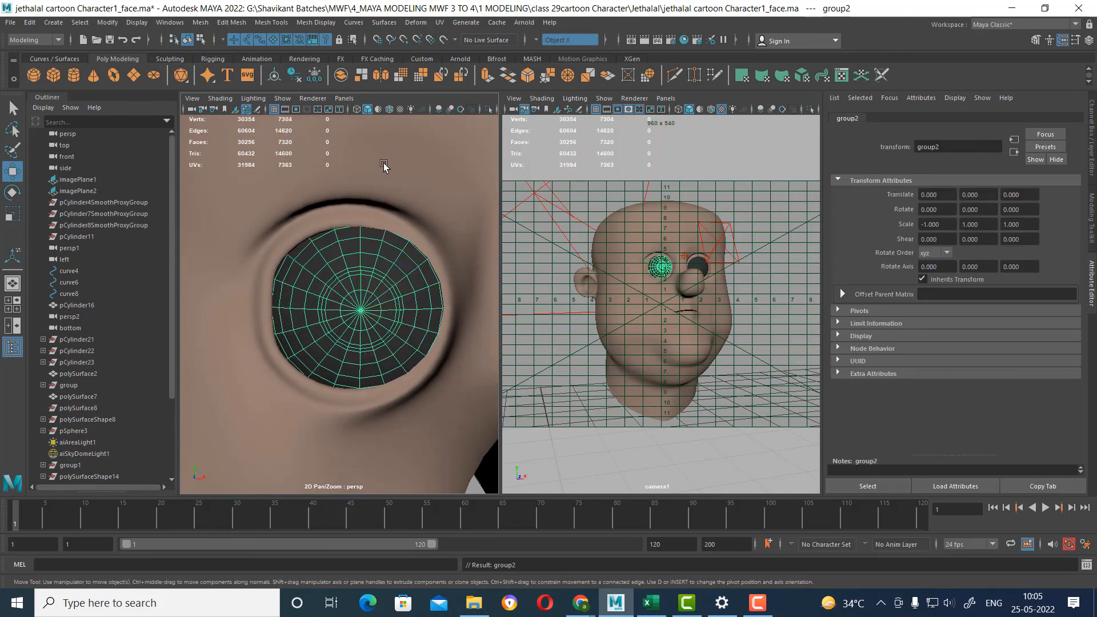
pyautogui.click(107, 23)
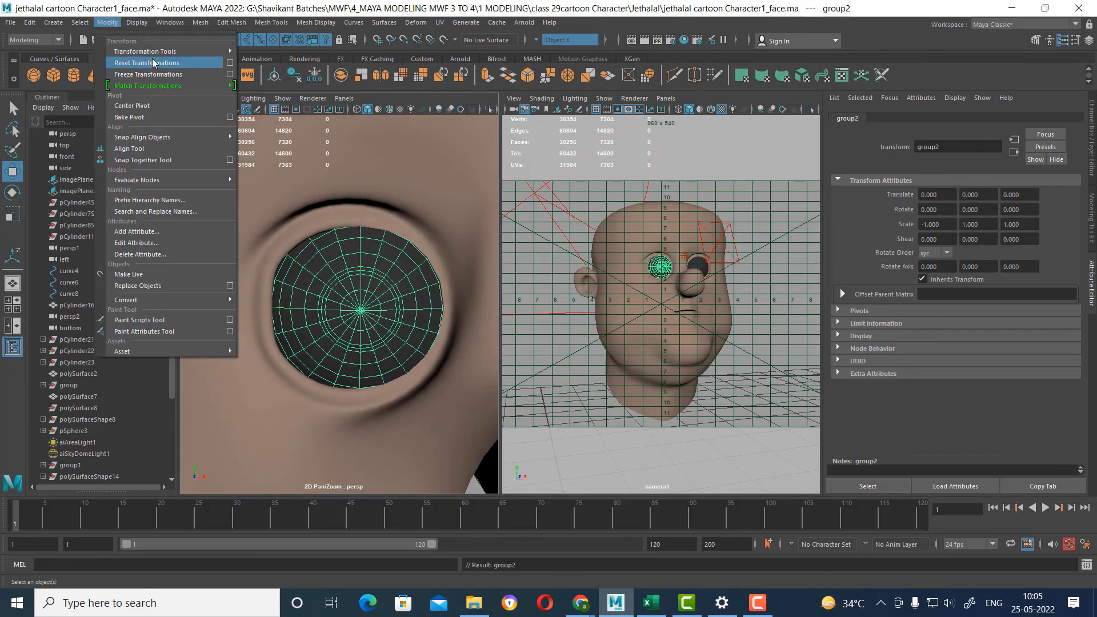
pyautogui.click(132, 106)
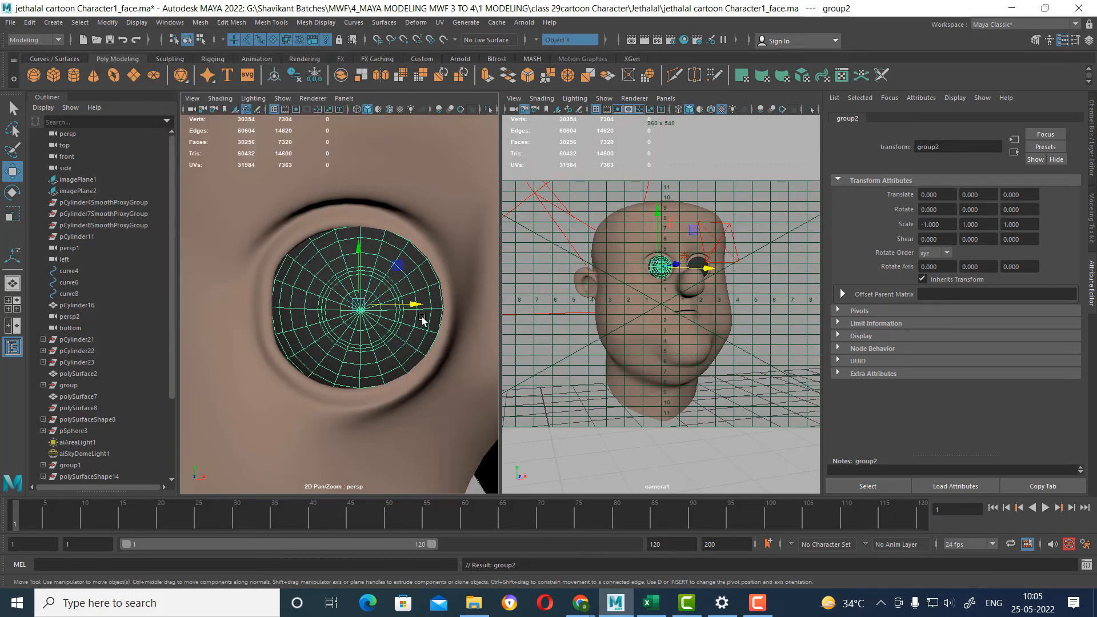
pyautogui.moveTo(415, 306); pyautogui.dragTo(406, 308)
# Select the other eye's group, center its pivot, and move it about 0.004 along X, away from the nose.
pyautogui.keyDown('alt'); pyautogui.moveTo(424, 373); pyautogui.dragTo(371, 369, button='middle'); pyautogui.keyUp('alt')
pyautogui.click(390, 340)
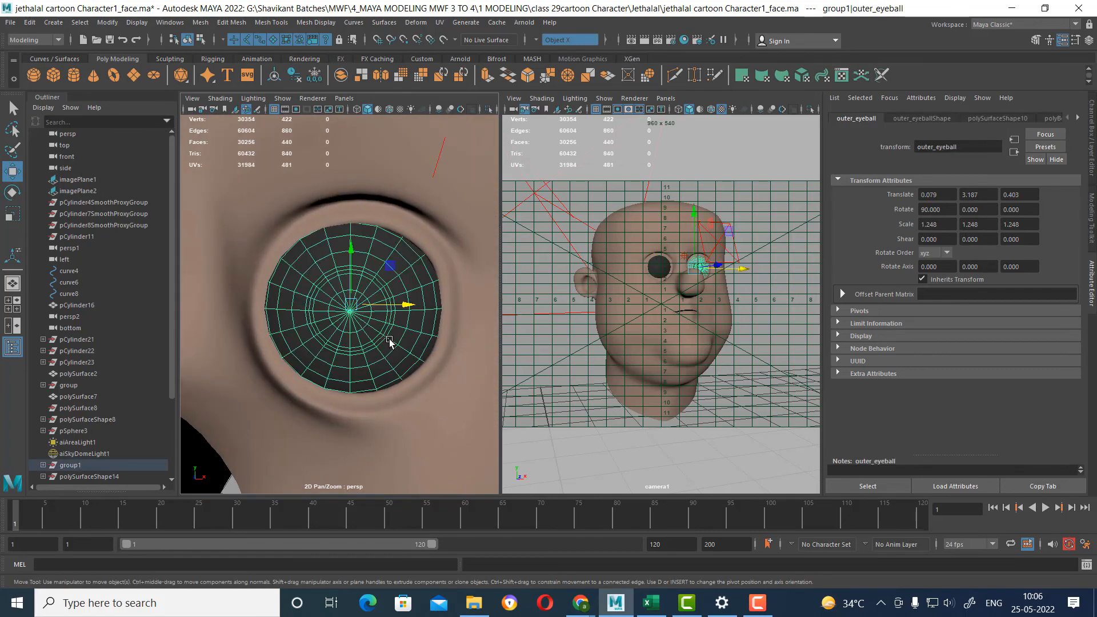
pyautogui.press('Up')
pyautogui.click(107, 22)
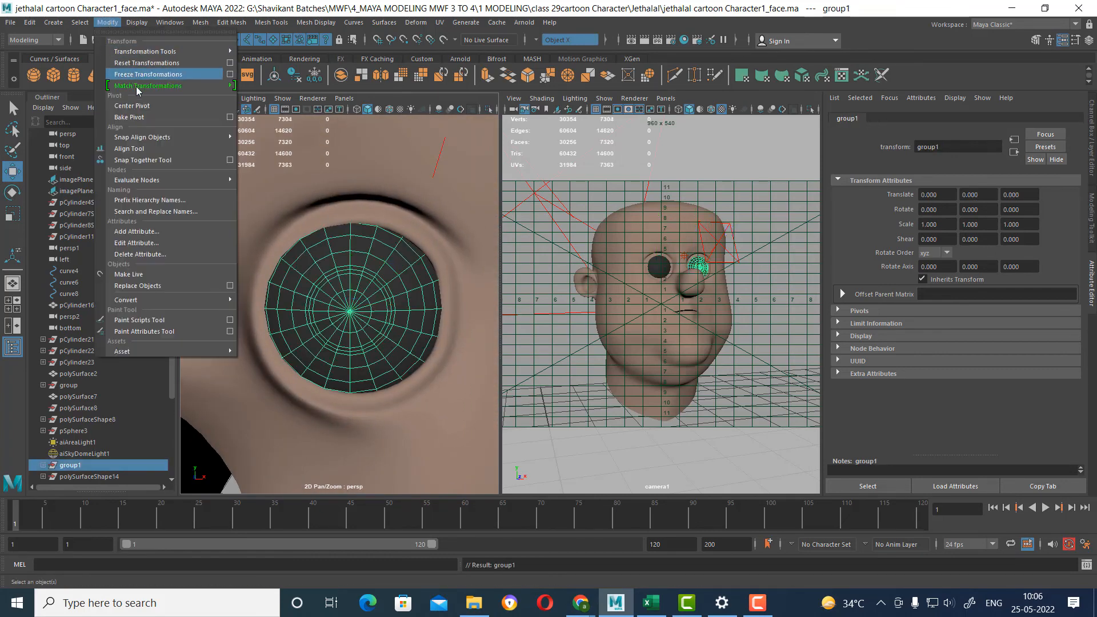
pyautogui.click(132, 106)
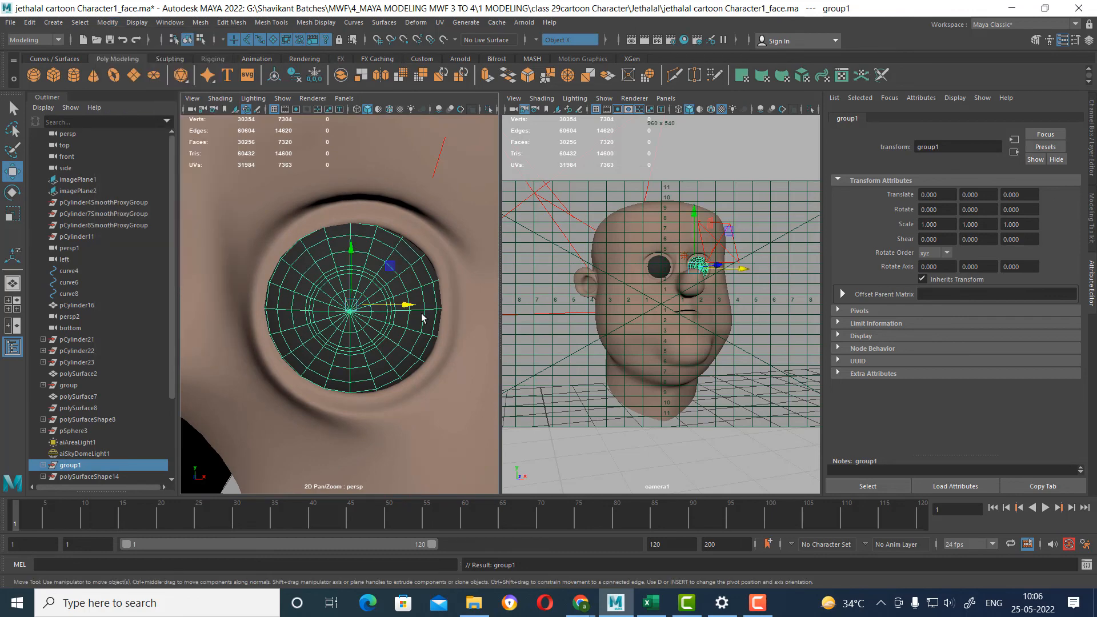
pyautogui.moveTo(407, 307); pyautogui.dragTo(416, 307)
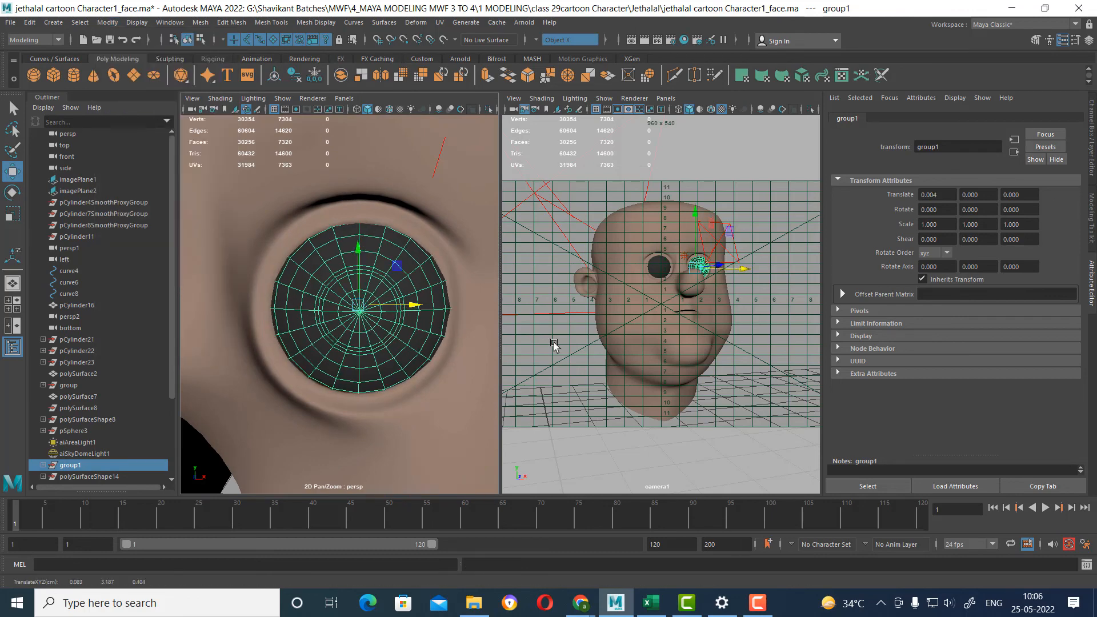
# Re-render the camera1 view to check the repositioned eyes, then close the render.
pyautogui.click(778, 338)
pyautogui.click(645, 41)
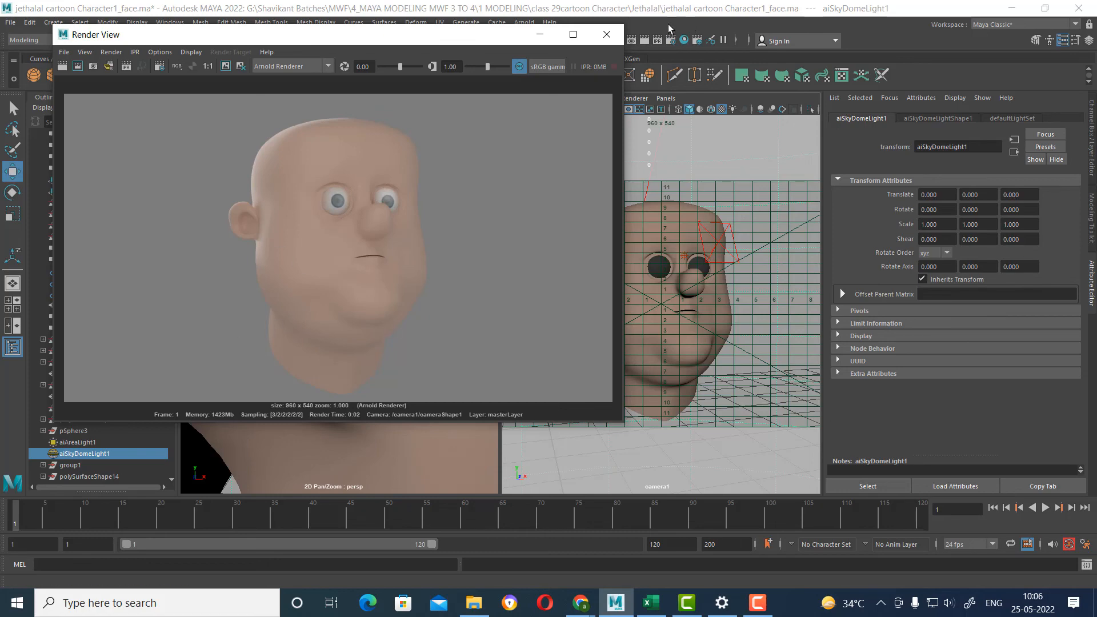
pyautogui.click(606, 35)
# Set the head material's subsurface weight to 0.240 and re-render the camera1 view.
pyautogui.click(658, 236)
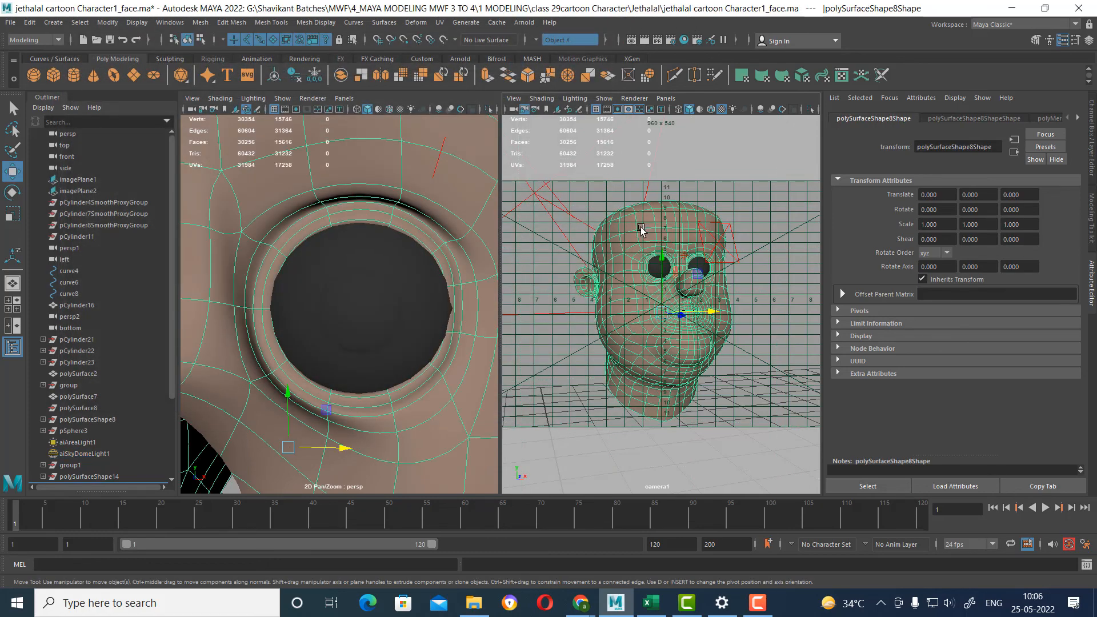
pyautogui.moveTo(658, 235); pyautogui.dragTo(643, 509, button='right')
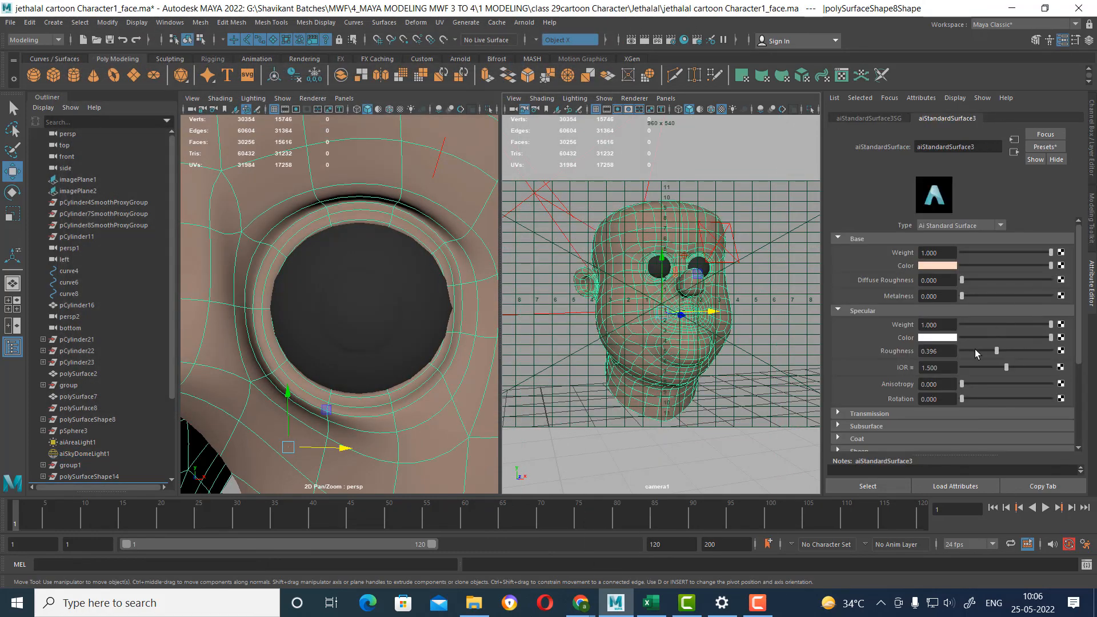
pyautogui.click(895, 415)
pyautogui.scroll(-3, 931, 358)
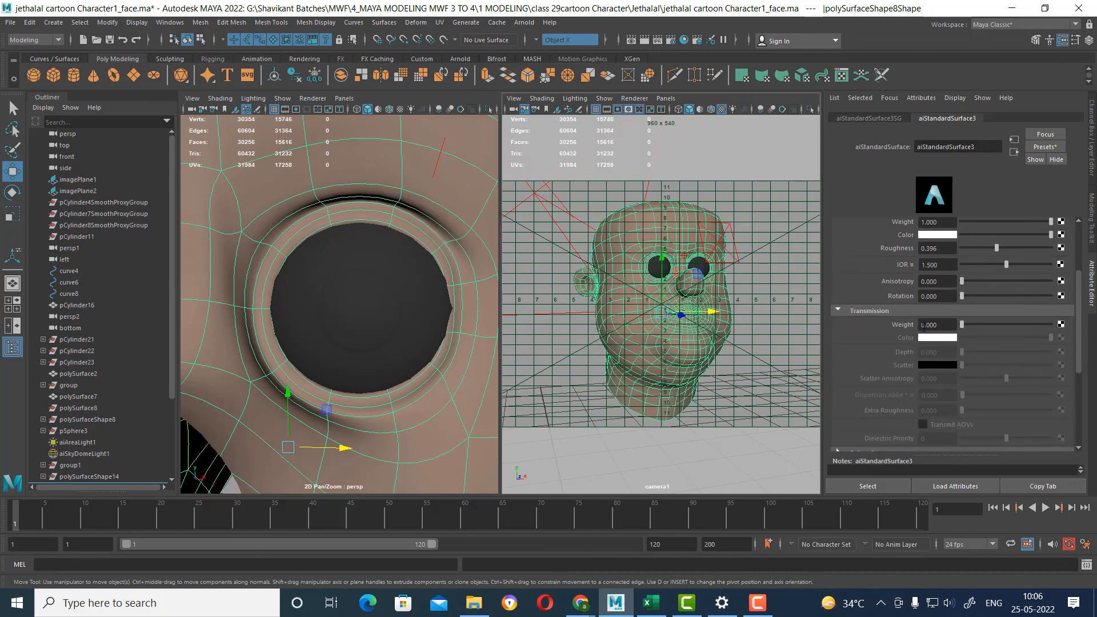
pyautogui.click(912, 311)
pyautogui.click(896, 324)
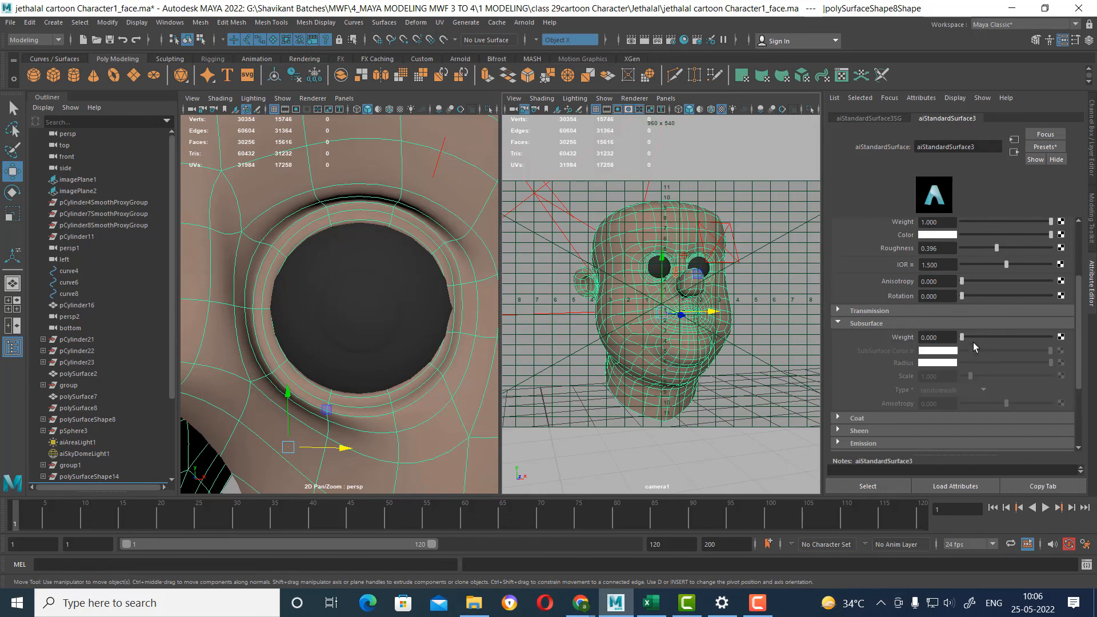
pyautogui.click(975, 338)
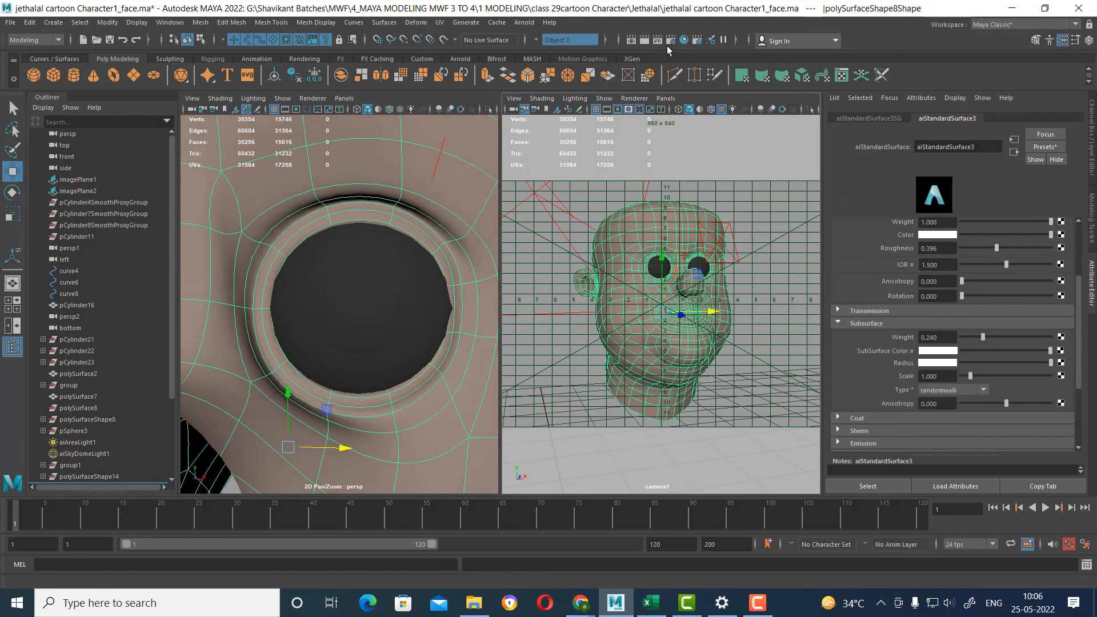
pyautogui.click(643, 40)
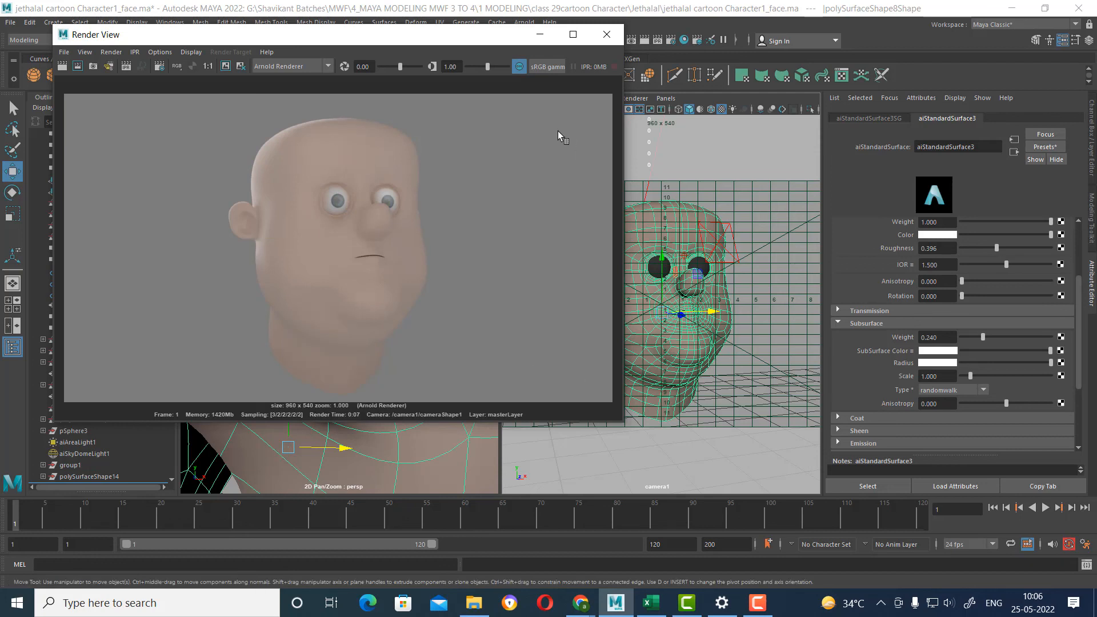
pyautogui.click(687, 368)
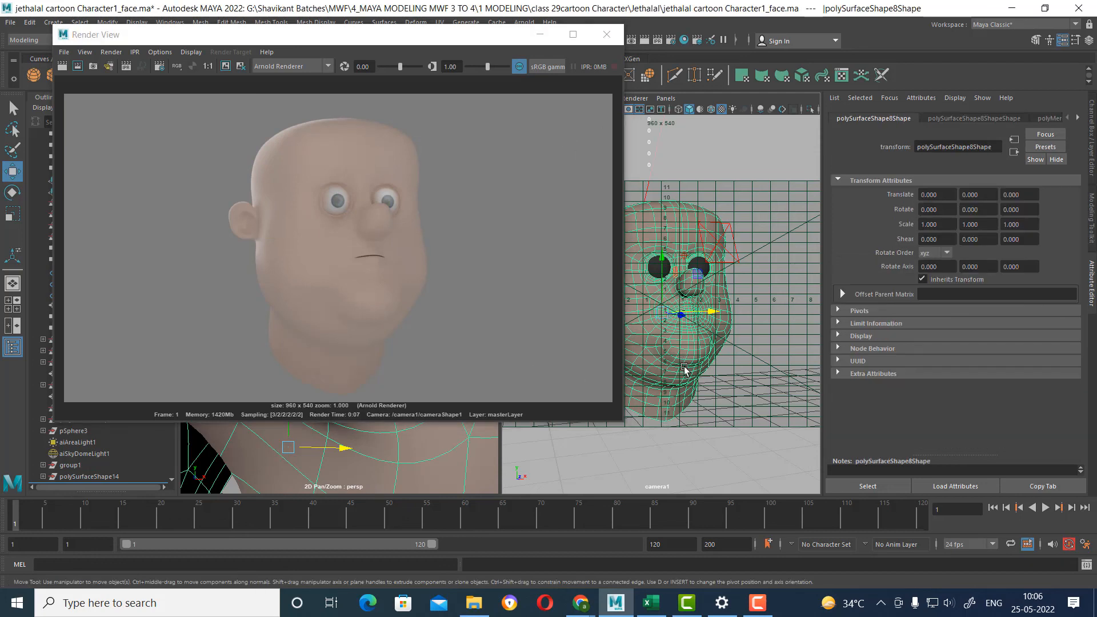
# Set the head material's base color to a deeper orange-brown (H 18.455, S 0.865, V 0.540) and re-render the camera1 view.
pyautogui.rightClick(685, 366)
pyautogui.click(681, 574)
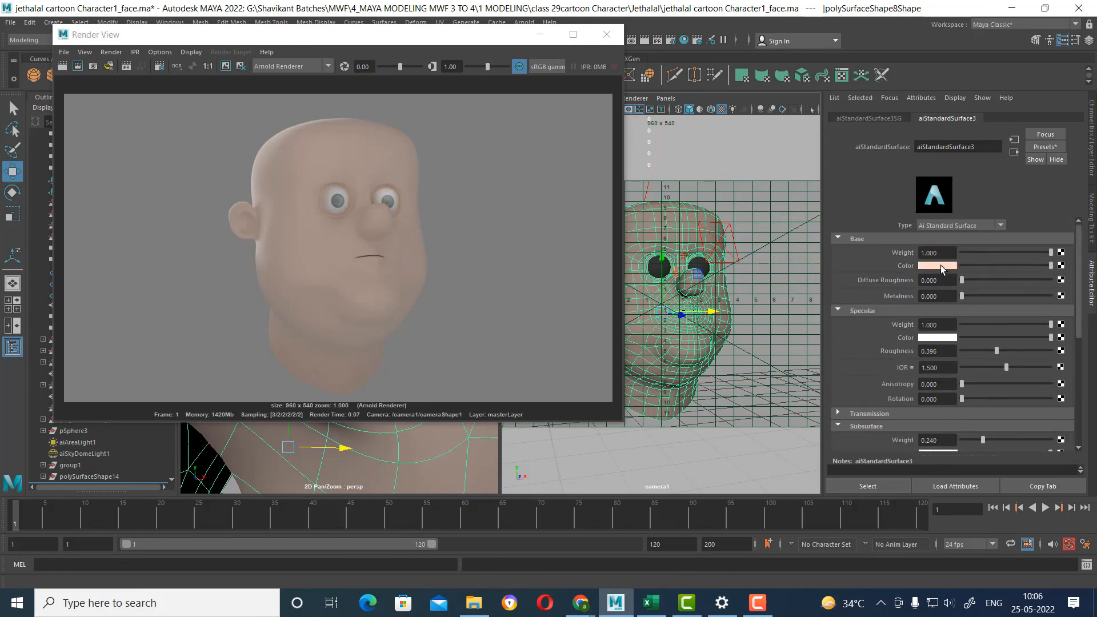
pyautogui.click(940, 265)
pyautogui.click(1025, 281)
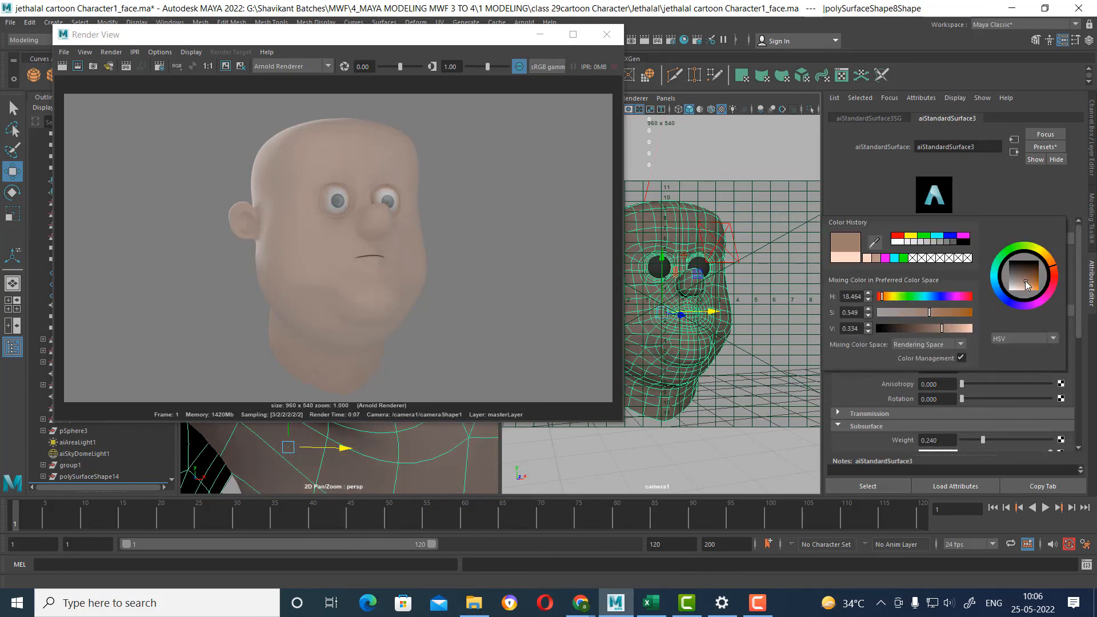
pyautogui.moveTo(1025, 280); pyautogui.dragTo(1024, 284)
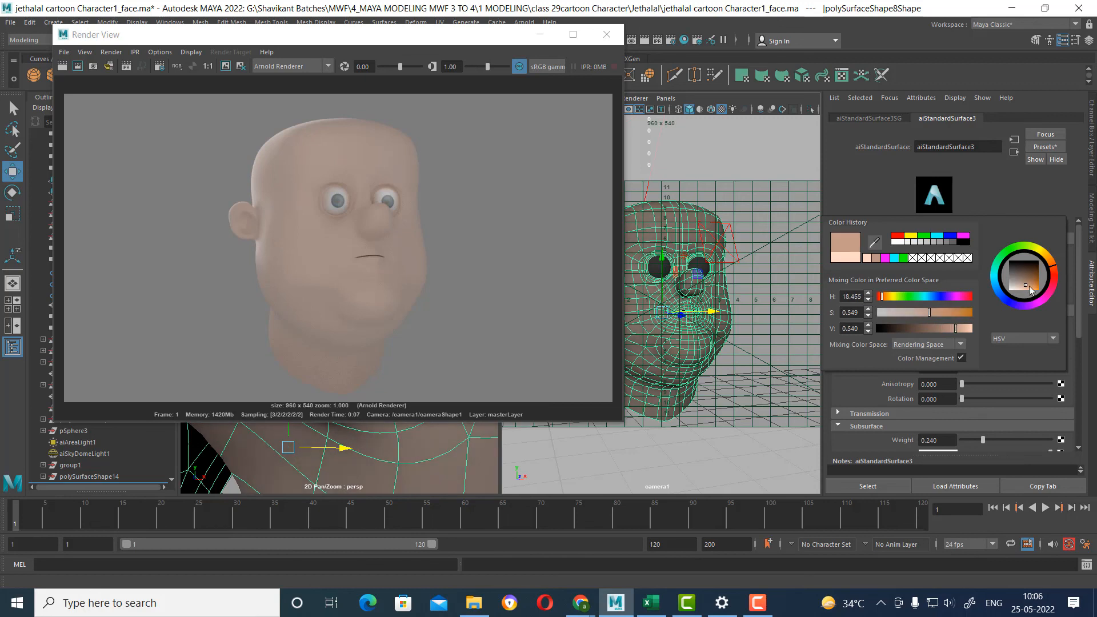
pyautogui.moveTo(937, 316); pyautogui.dragTo(960, 314)
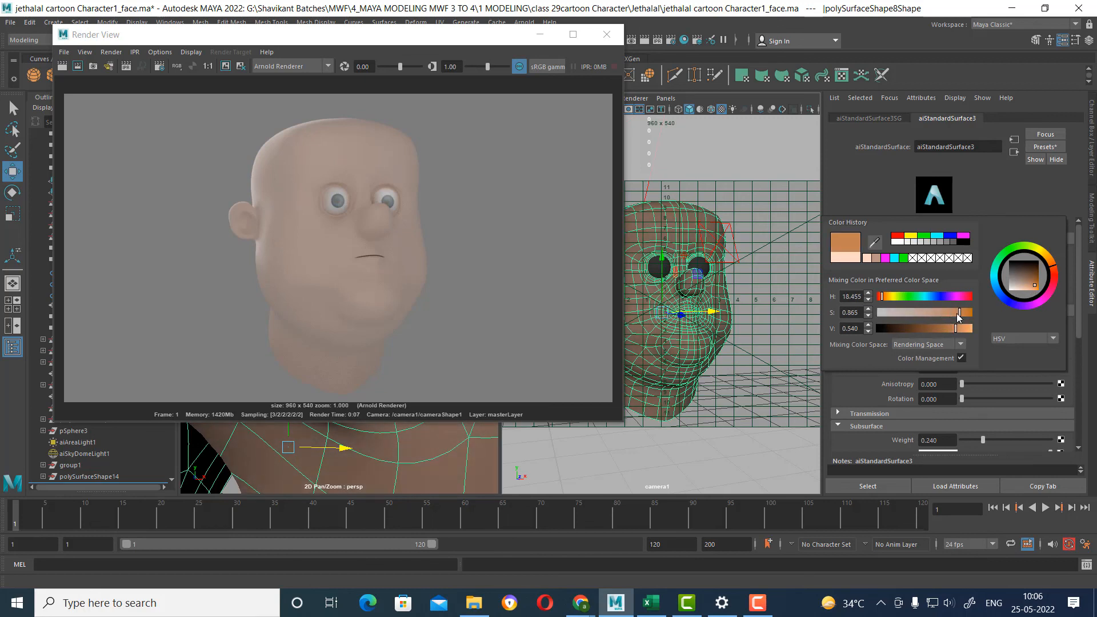
pyautogui.click(62, 66)
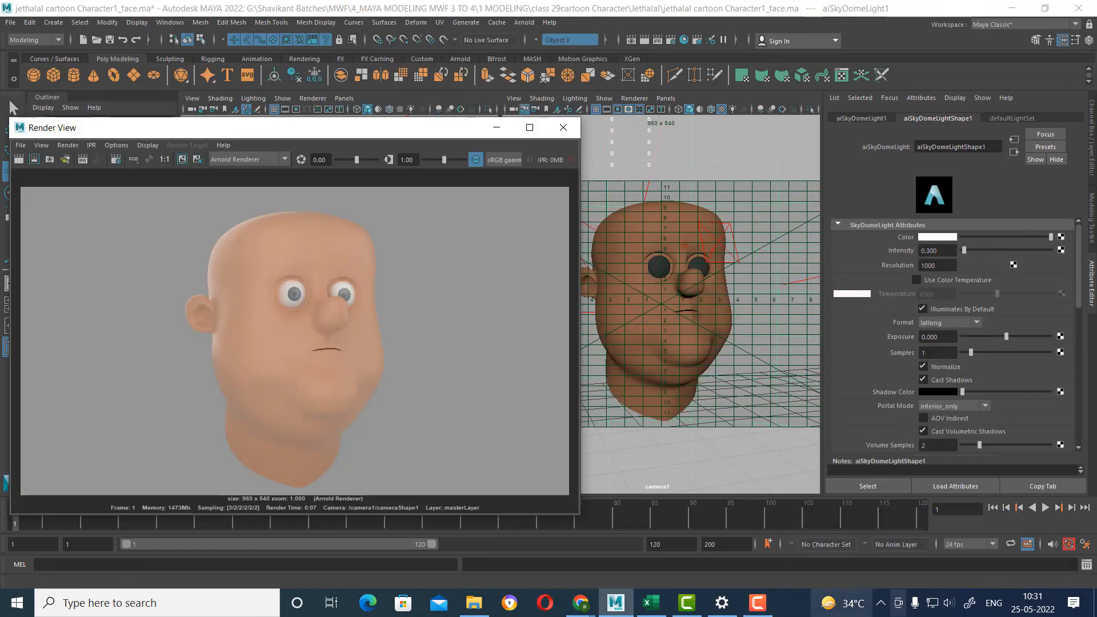
pyautogui.click(772, 609)
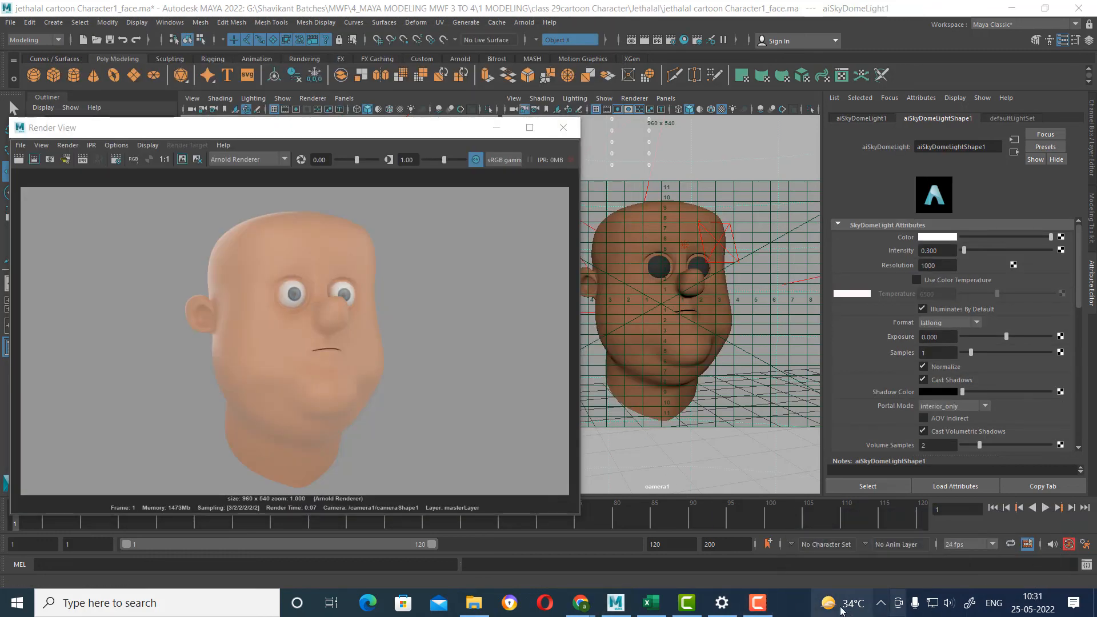